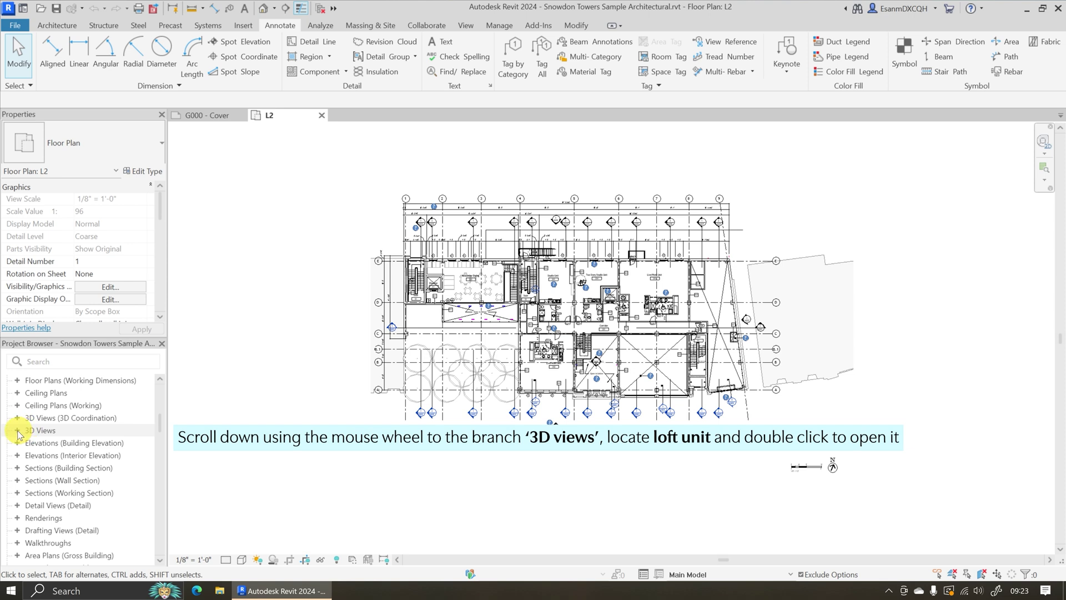
Open the Loft Unit view from the project's 3D views
click(17, 431)
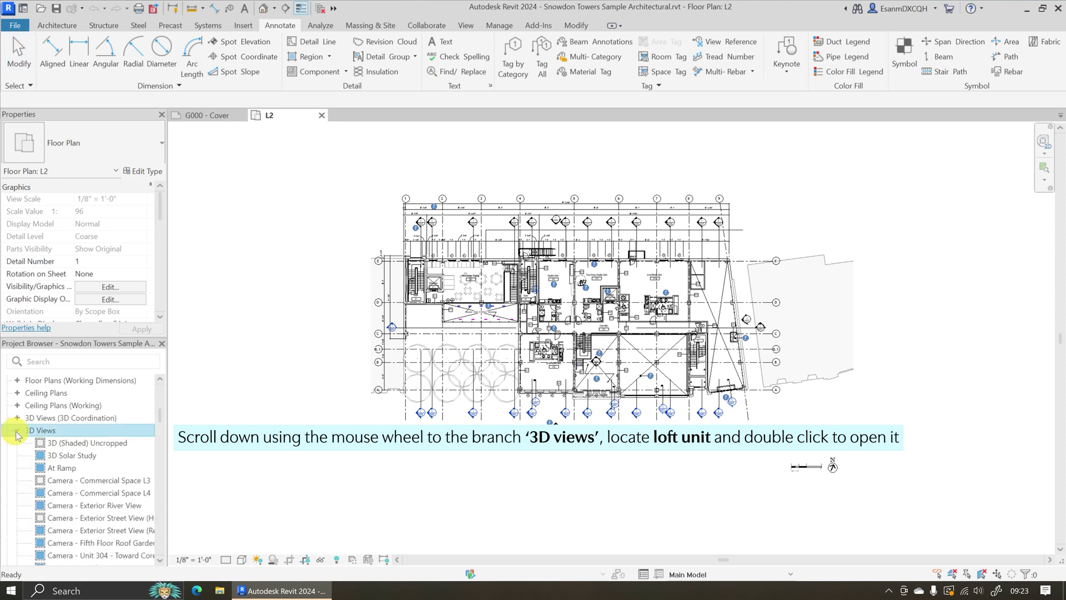
scroll(36, 443, down, 5)
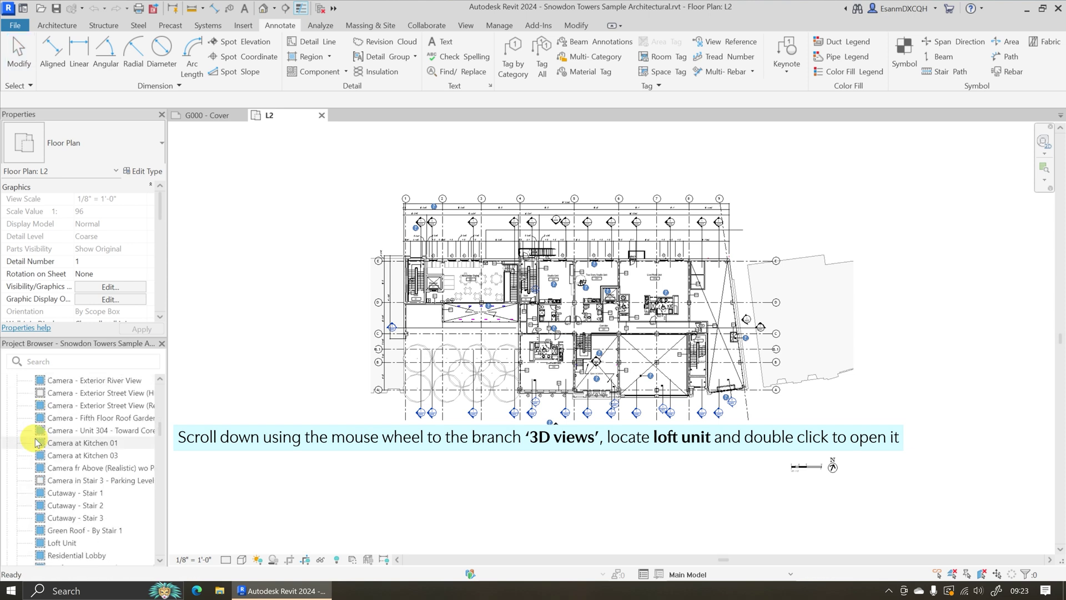
double_click(54, 543)
Search the project's views for "parking", then open the Parking Schedule and enlarge it for reading
scroll(53, 533, down, 10)
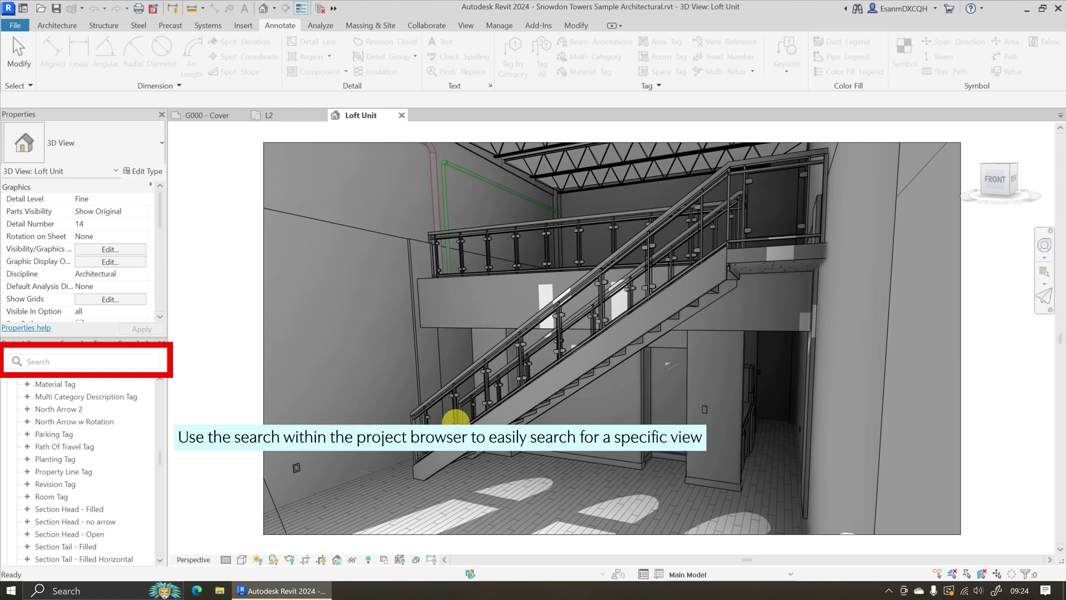
click(47, 361)
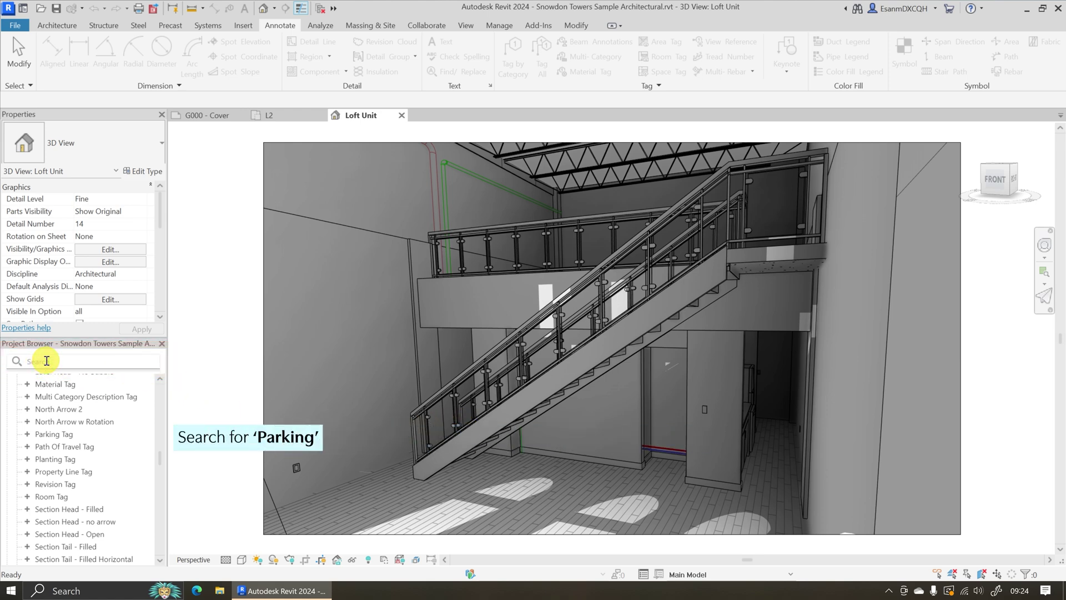
text(parking)
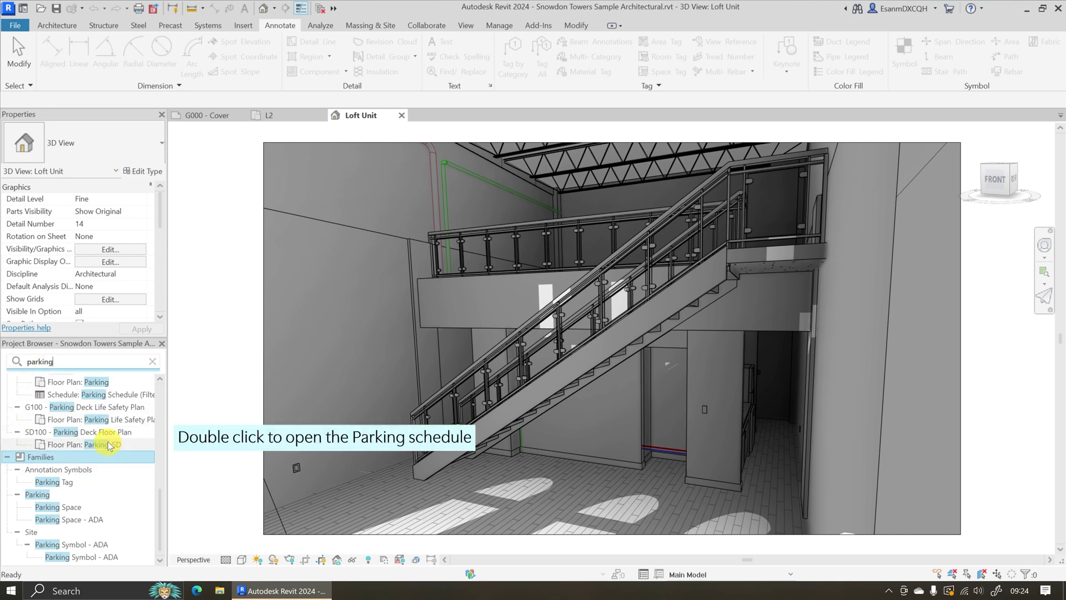
double_click(71, 394)
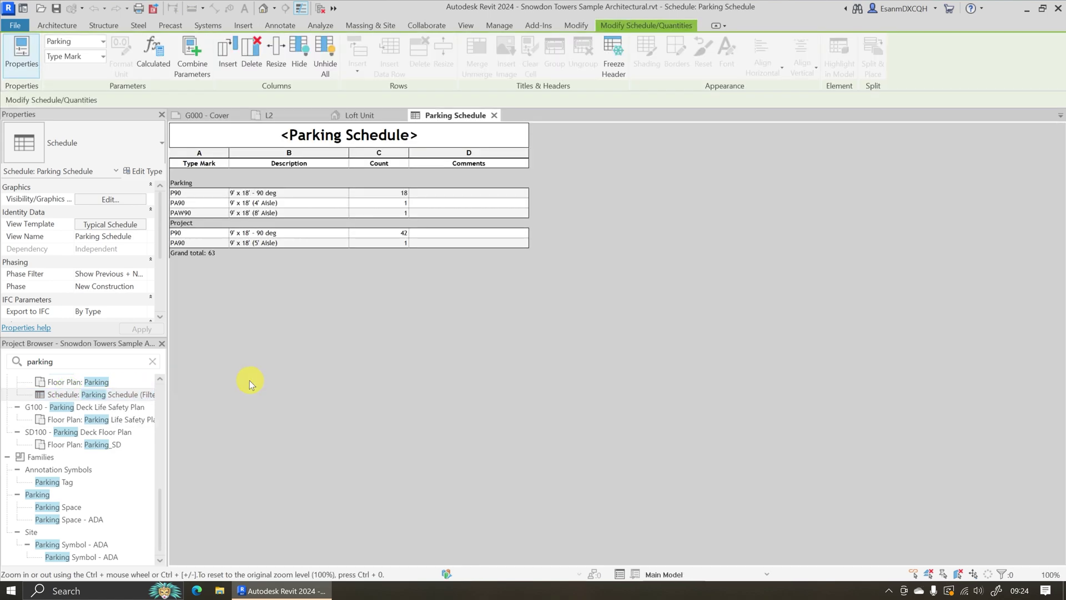
ctrl+scroll(206, 180, up, 4)
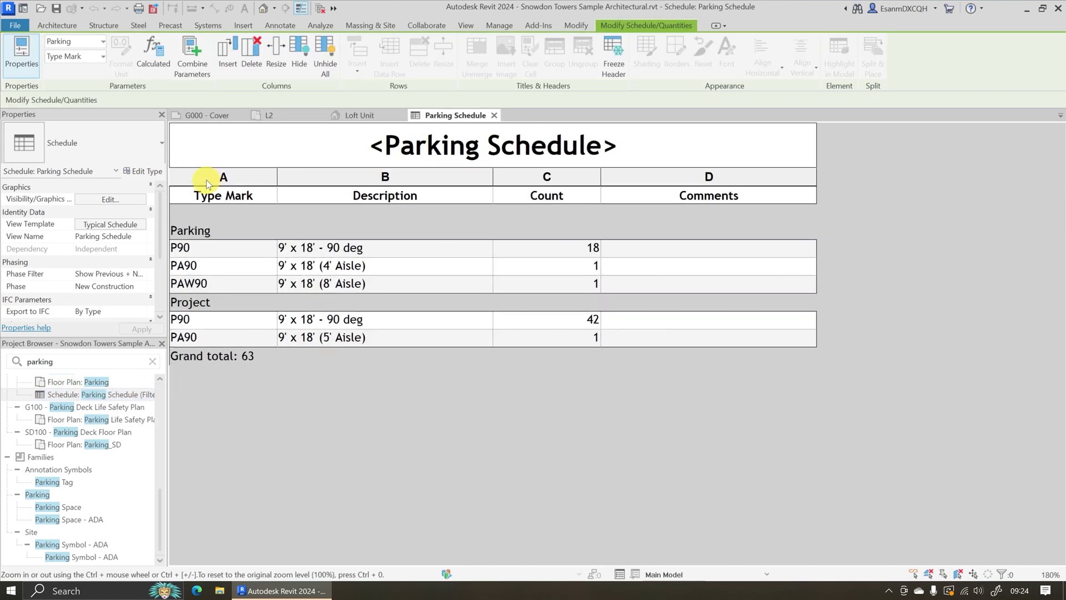
Close all open views of the sample project and open the recent model abcBIMDemoFile-01
click(321, 7)
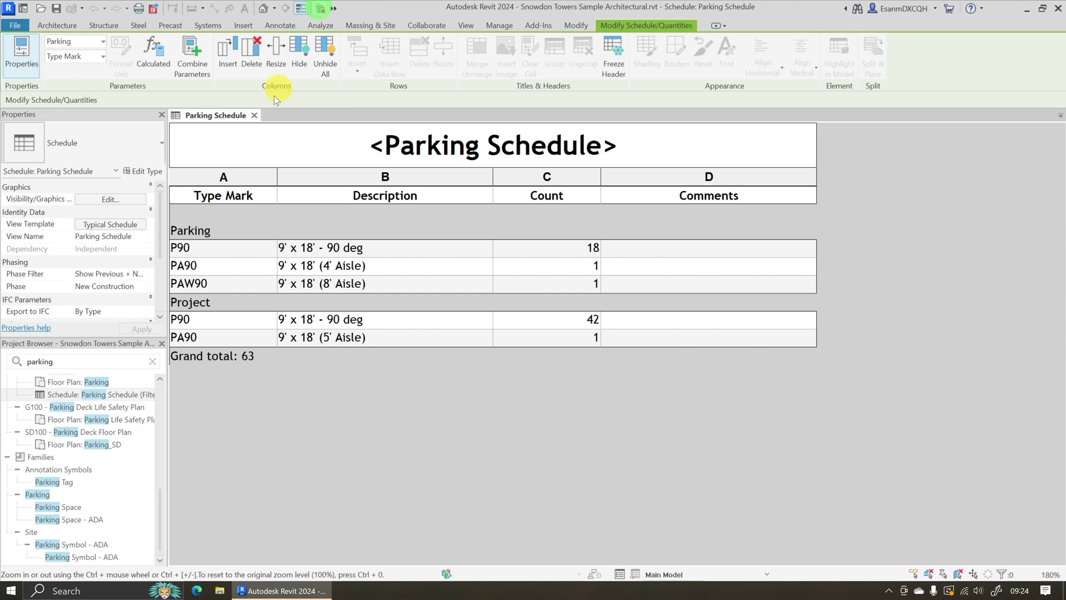
click(254, 115)
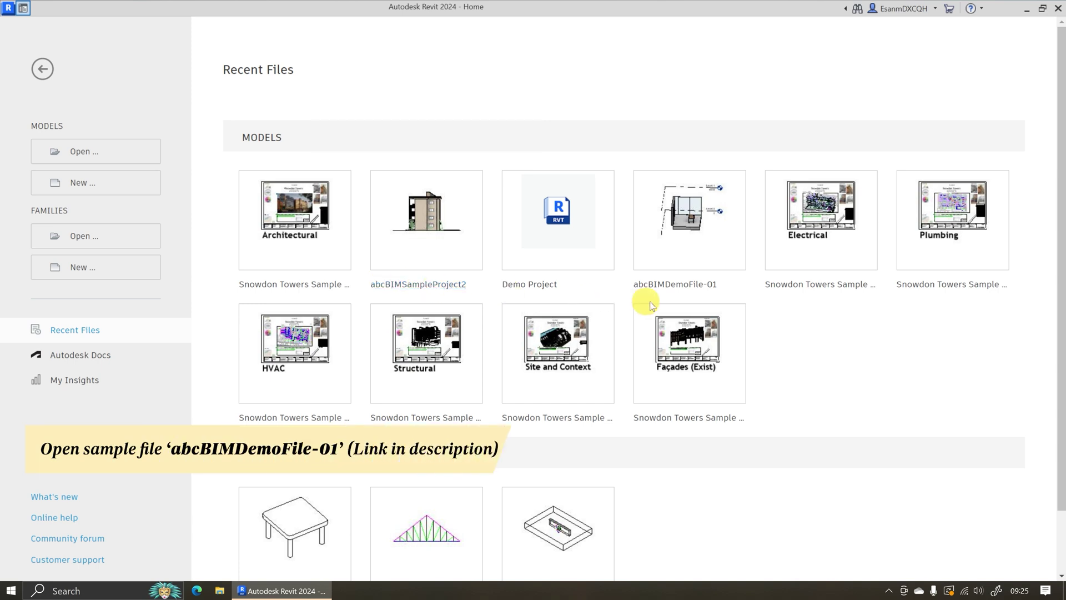
click(677, 285)
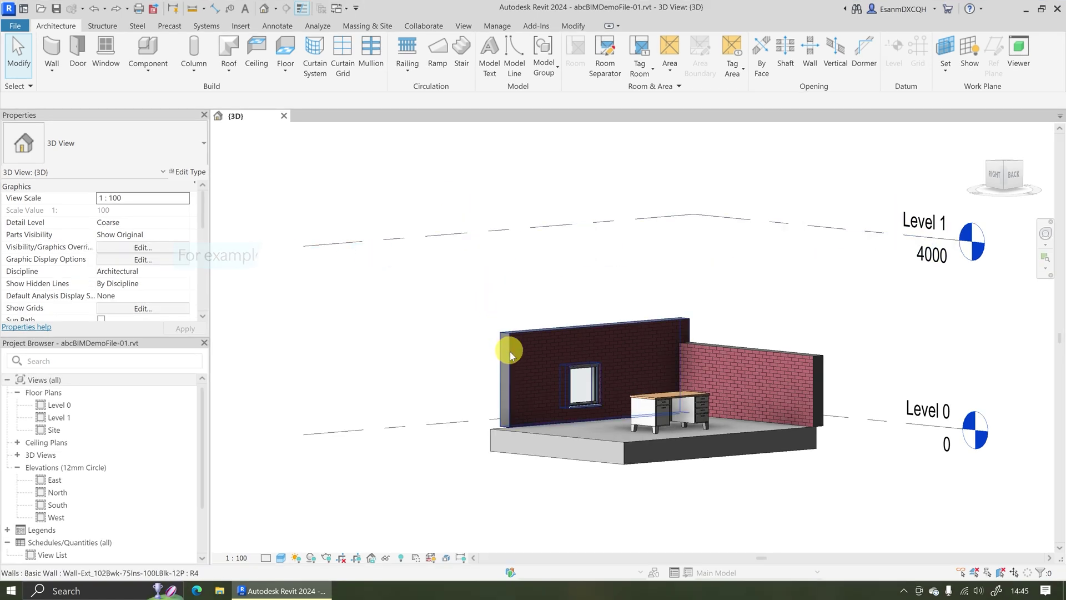
Set the unconnected height of the brick wall containing the window to 3000 mm
click(509, 351)
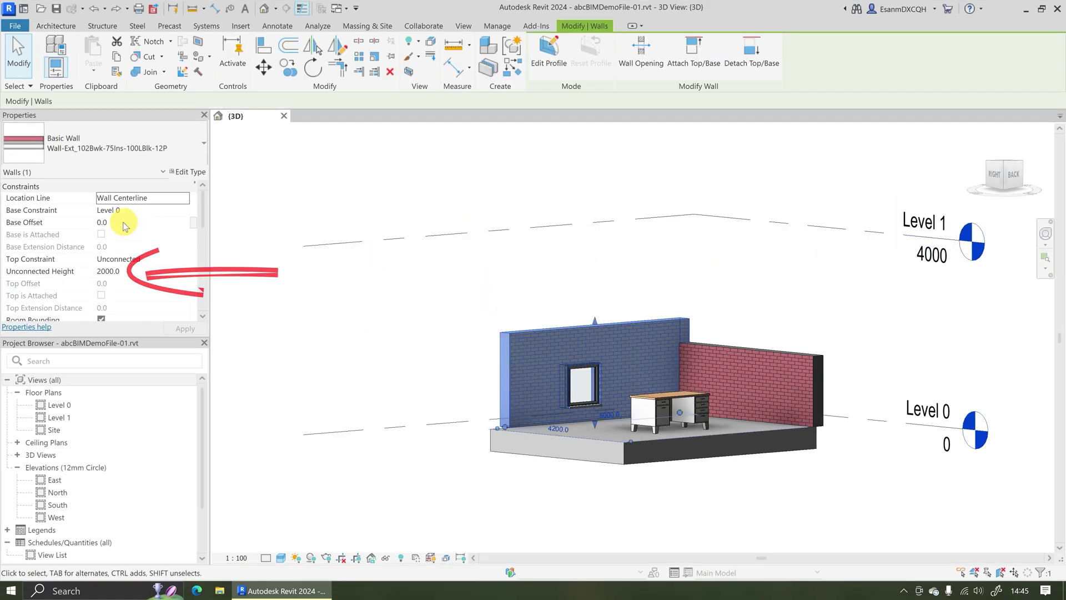
click(131, 273)
double_click(131, 273)
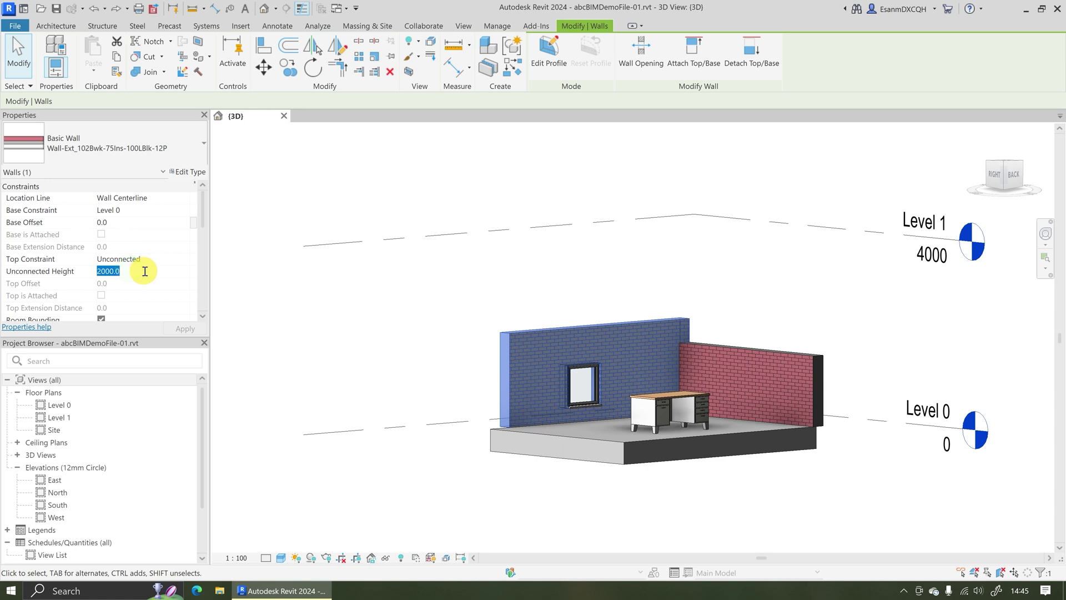
text(3000)
key(Return)
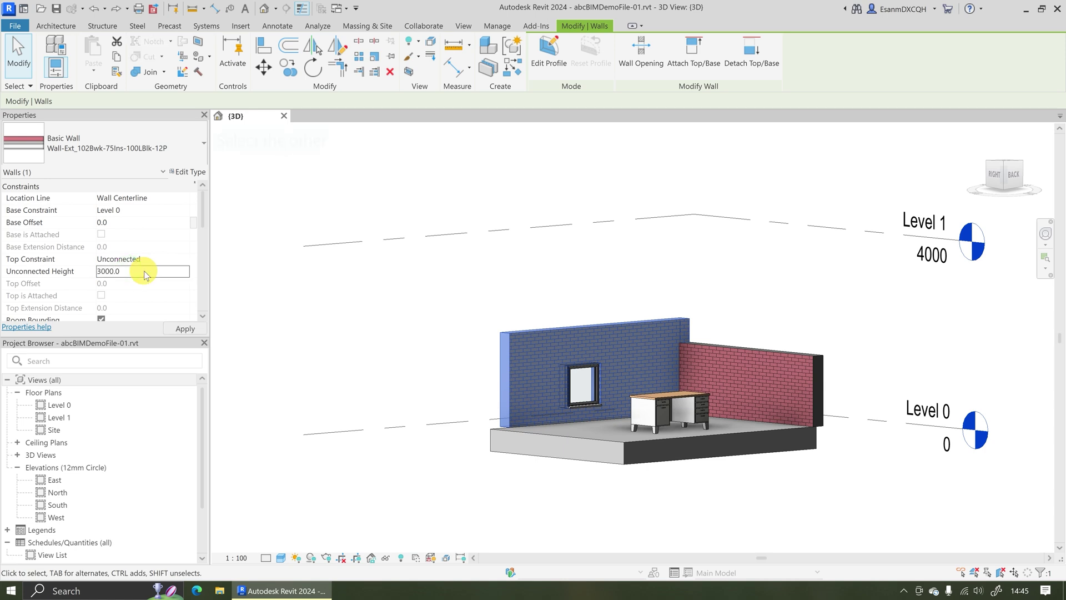
Change the type of the lower brick wall behind the desk to Curtain_Wall-Exterior_Glazing
click(744, 351)
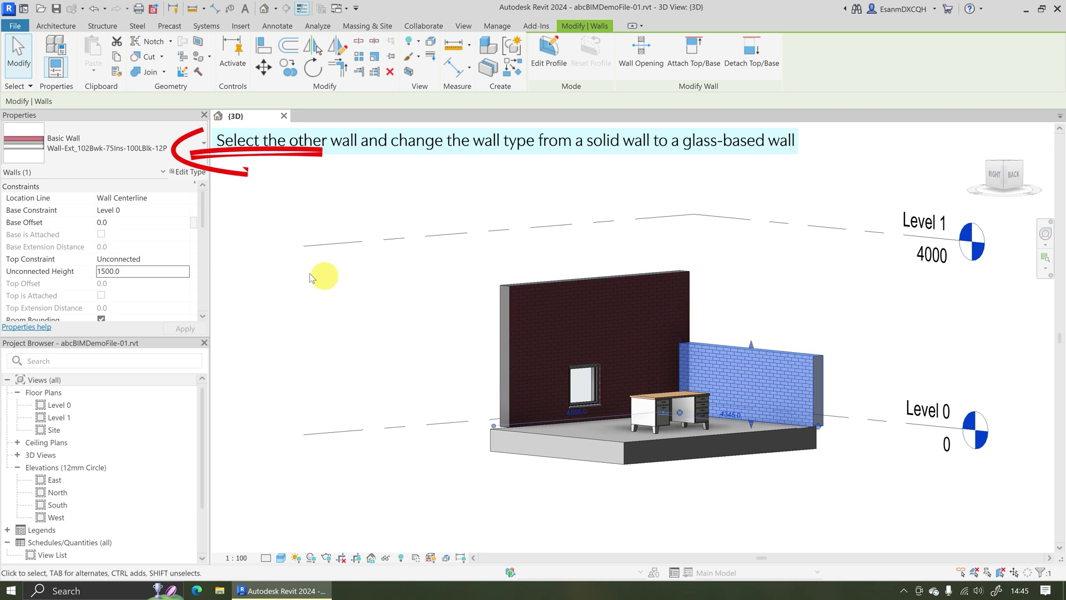
click(151, 155)
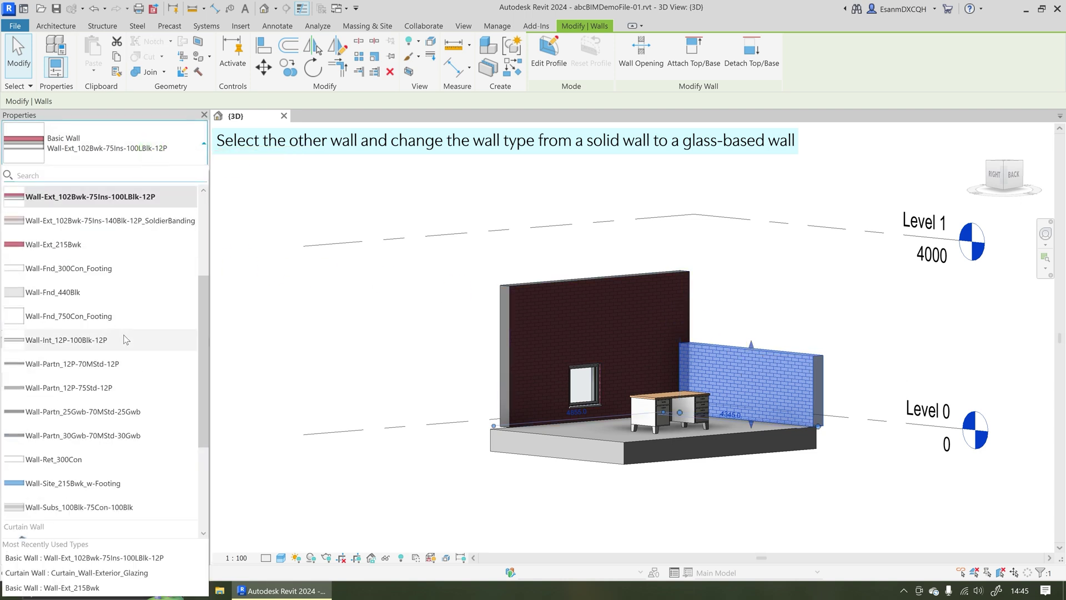
scroll(123, 322, down, 5)
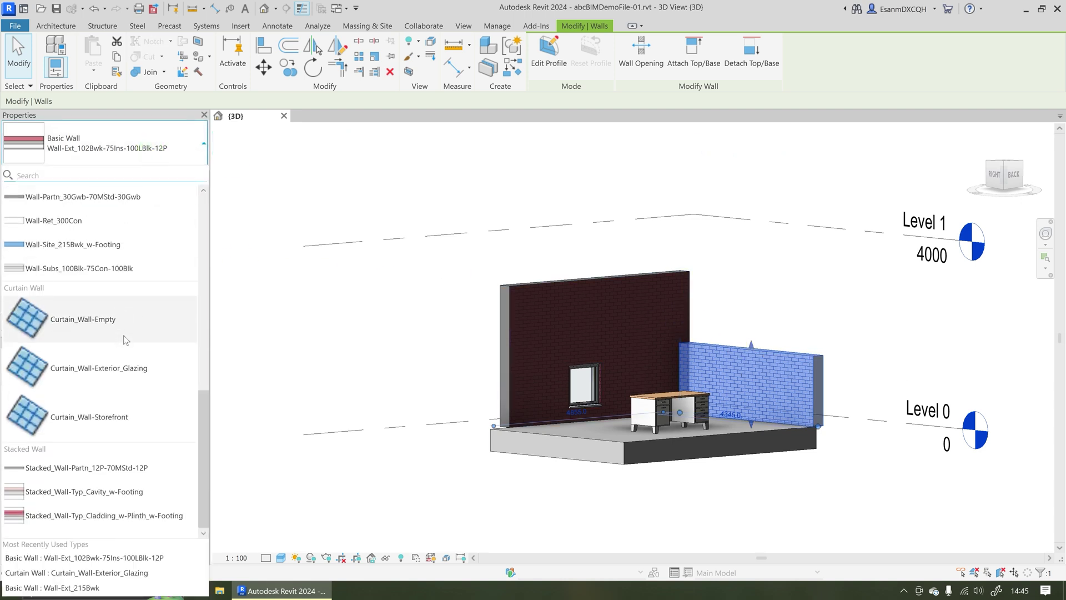
click(88, 373)
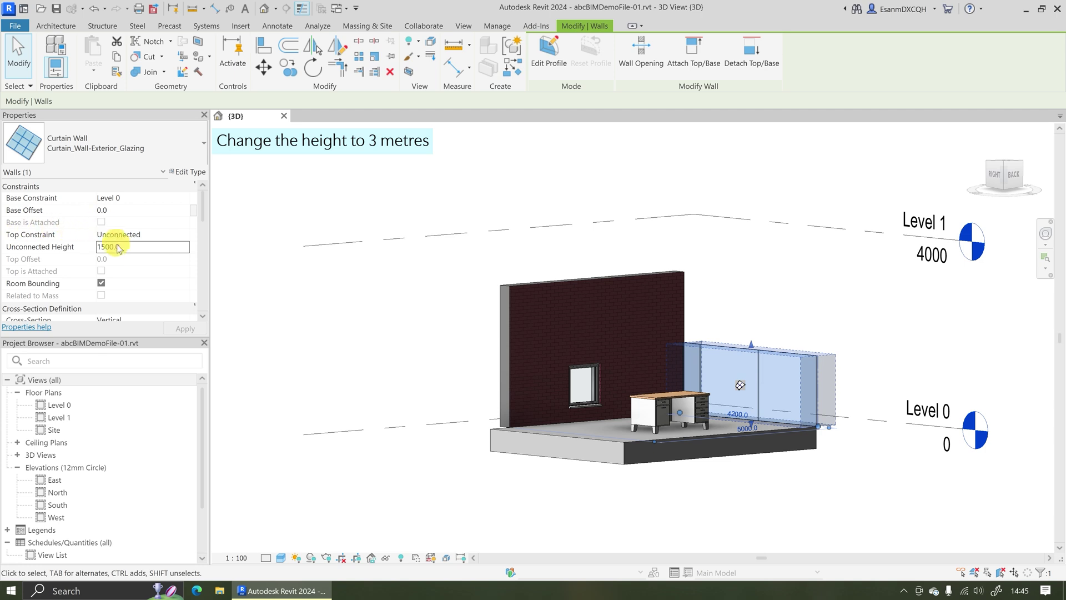
Set the unconnected height of the glazed curtain wall to 3000 mm
click(123, 249)
drag(125, 249, 57, 249)
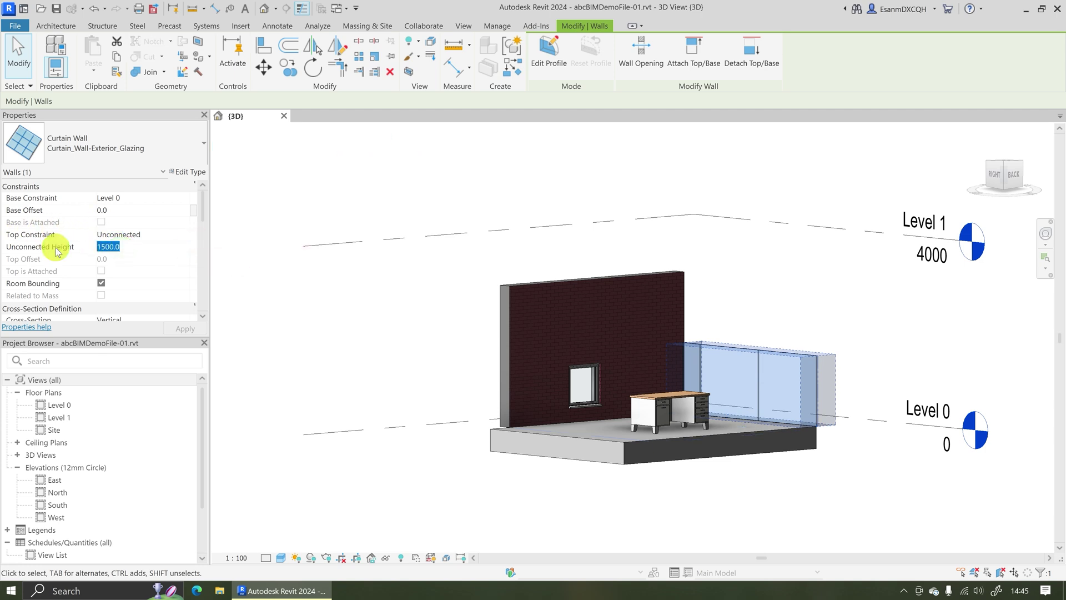
text(3000)
key(Return)
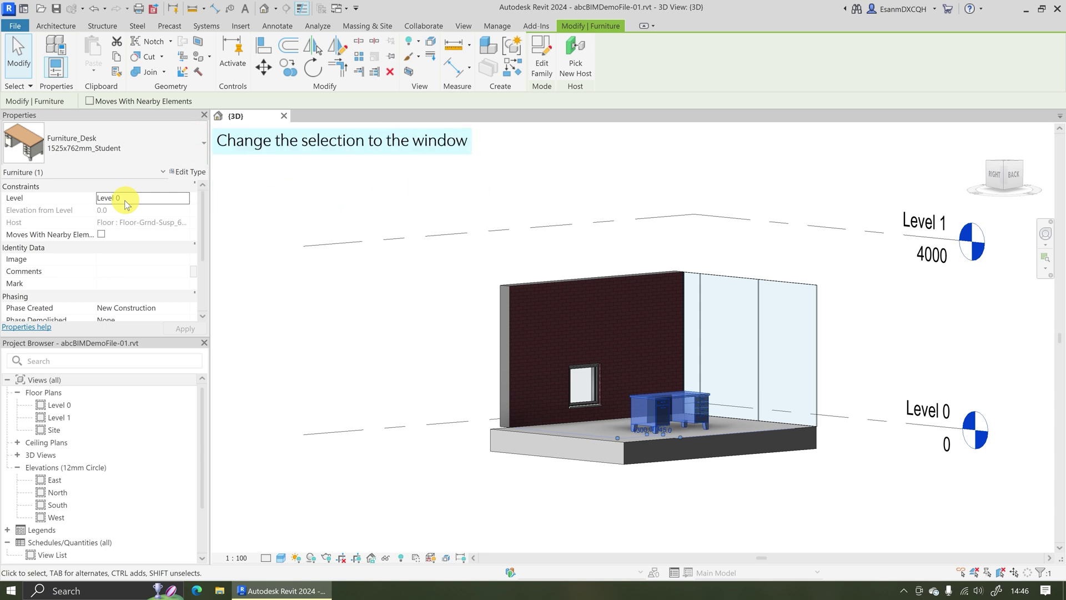
Set the sill height of the window in the brick wall to 900 mm
click(597, 387)
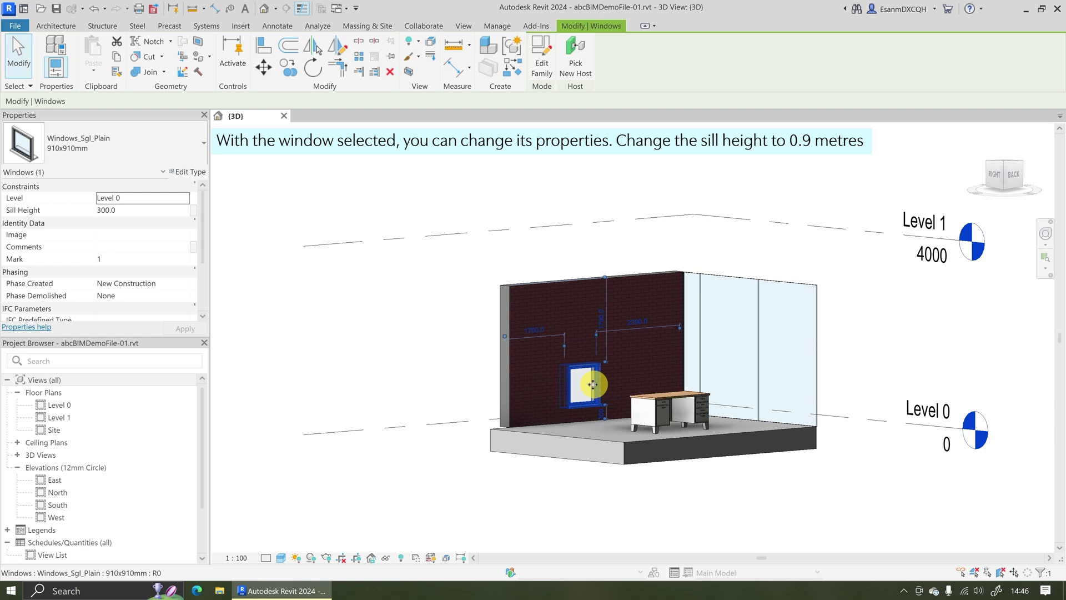
click(125, 210)
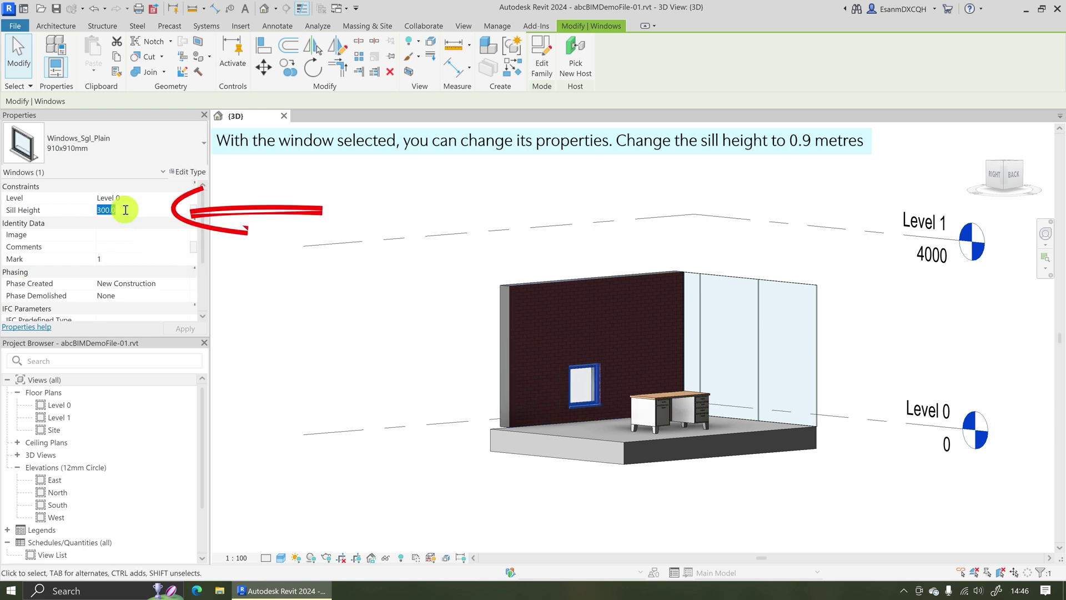
text(900.0)
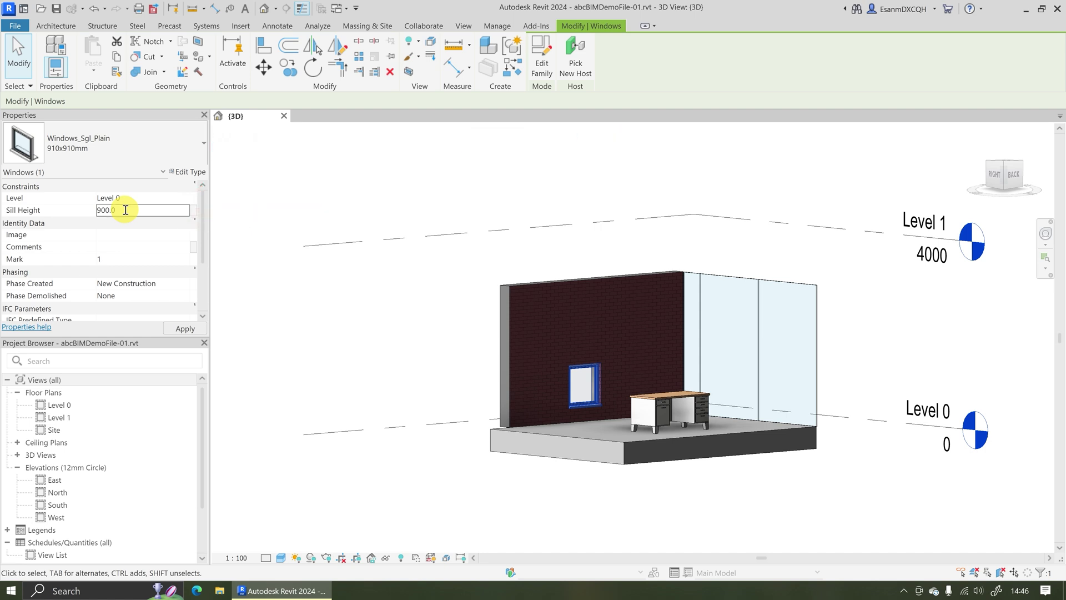
key(Return)
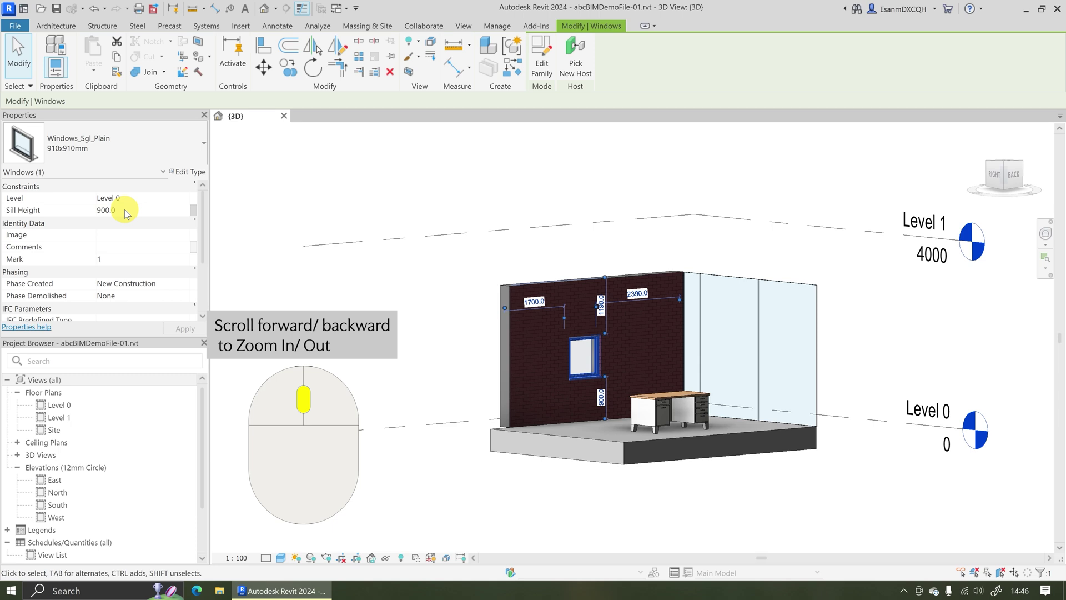
Deselect the window and zoom the 3D view in on the room model and back out
click(428, 388)
scroll(608, 488, up, 5)
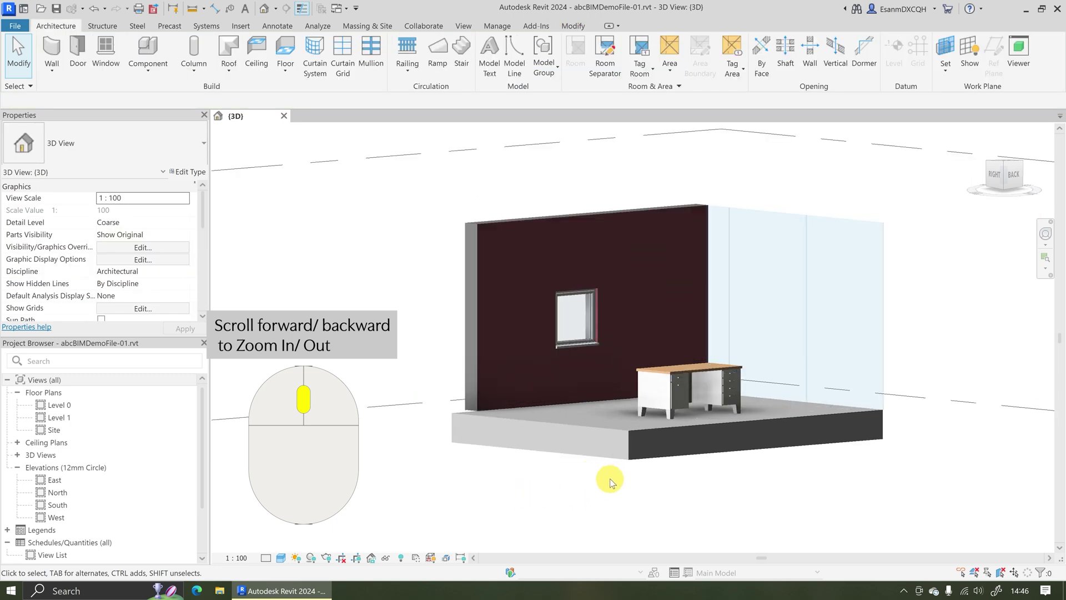
scroll(609, 482, up, 2)
scroll(609, 482, down, 4)
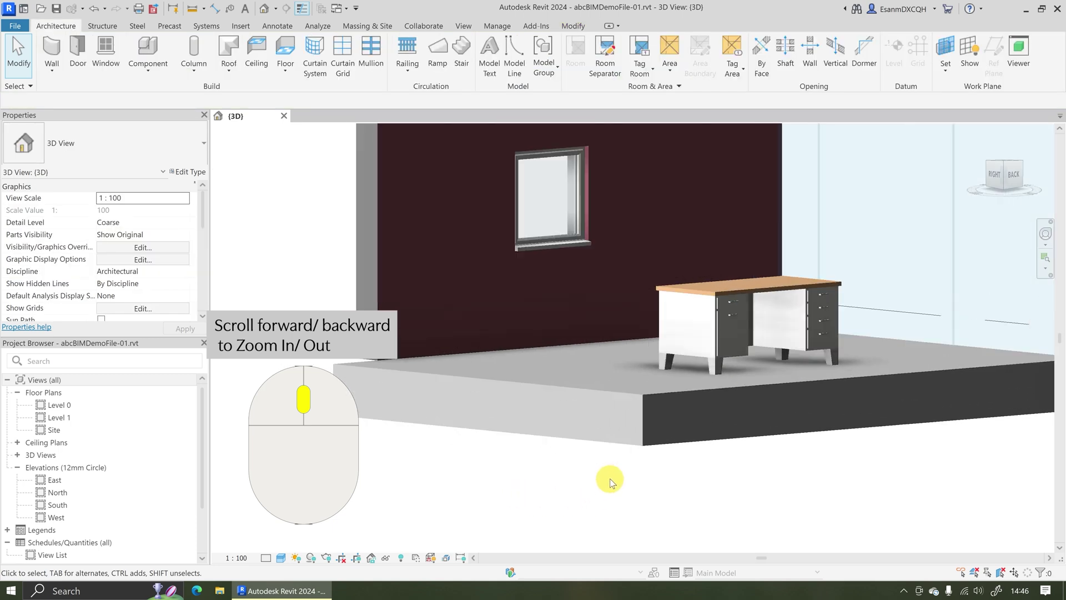
scroll(609, 482, down, 3)
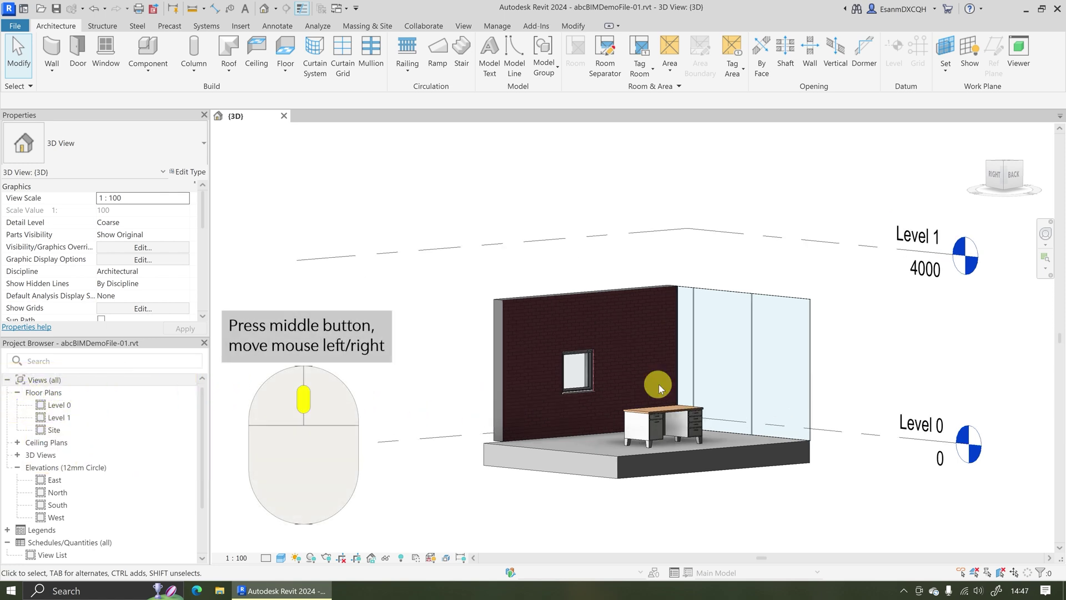
Pan the 3D view sideways and back, and orbit the model to see it slightly from above
middle_drag(911, 374, 687, 369)
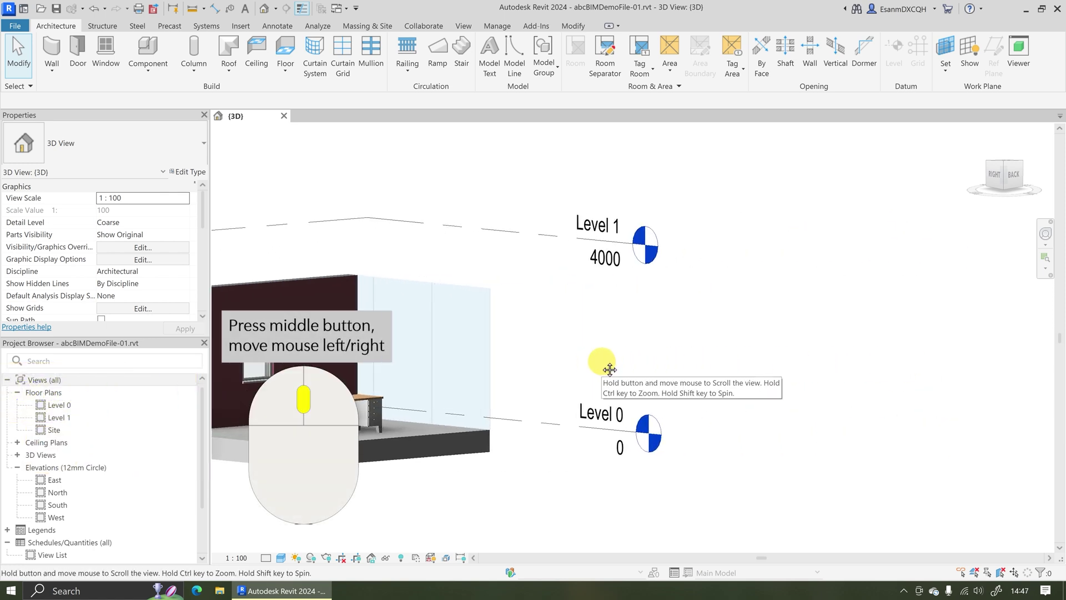
middle_drag(609, 365, 923, 356)
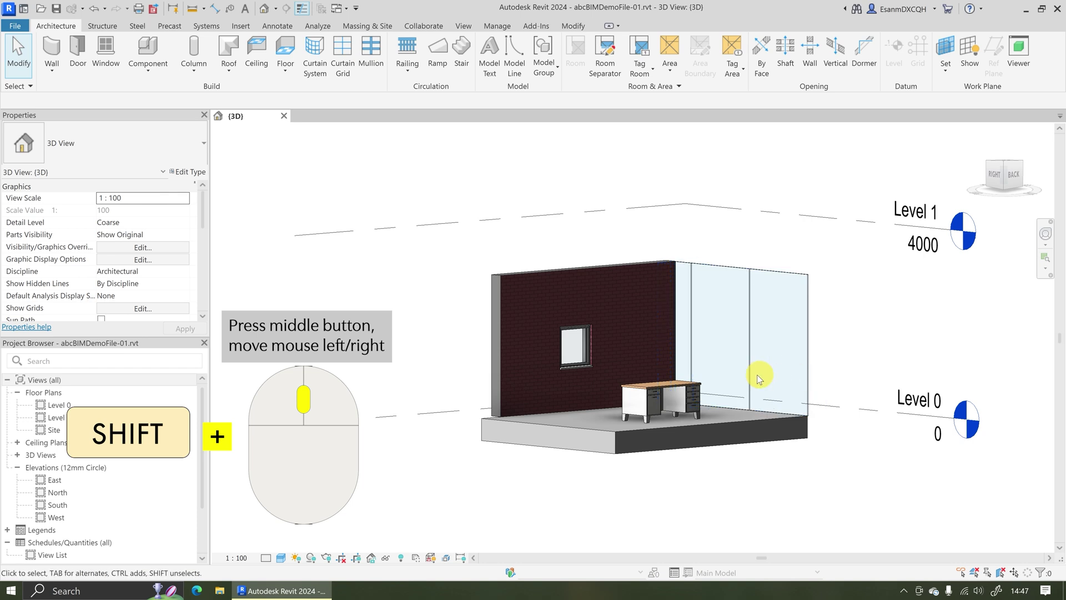
shift+middle_drag(719, 368, 711, 393)
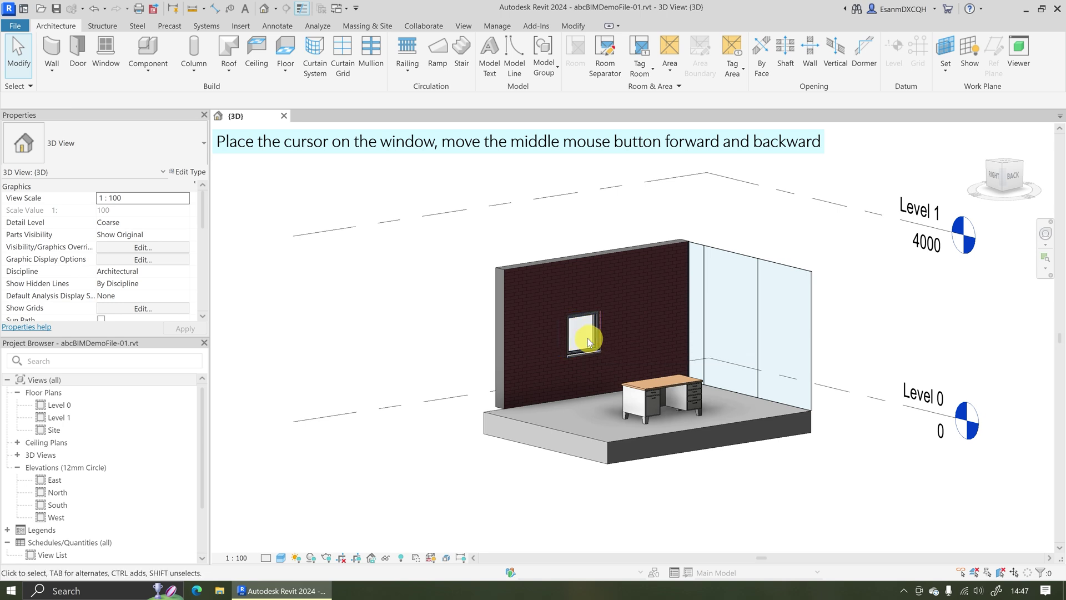
Zoom in closely on the window in the brick wall and back out to show the desk
scroll(588, 338, up, 8)
scroll(588, 339, up, 8)
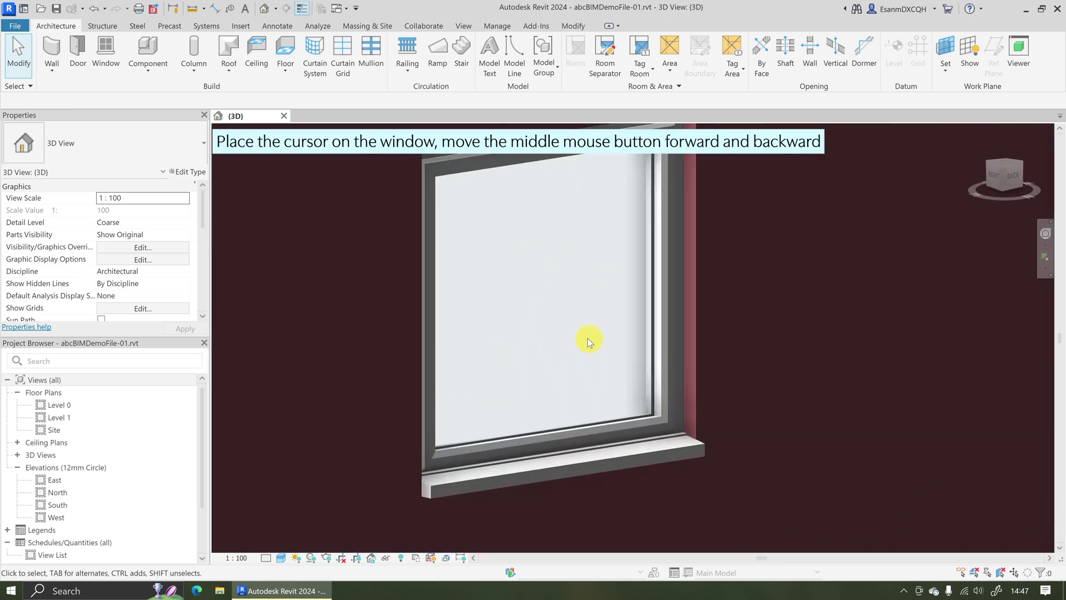
scroll(588, 338, down, 10)
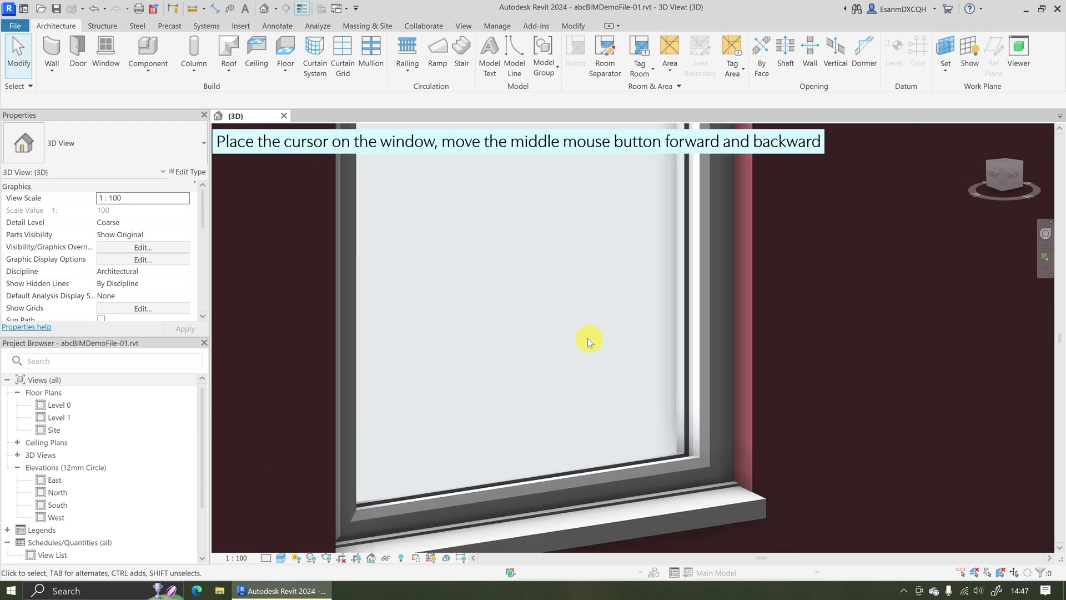
scroll(588, 338, down, 2)
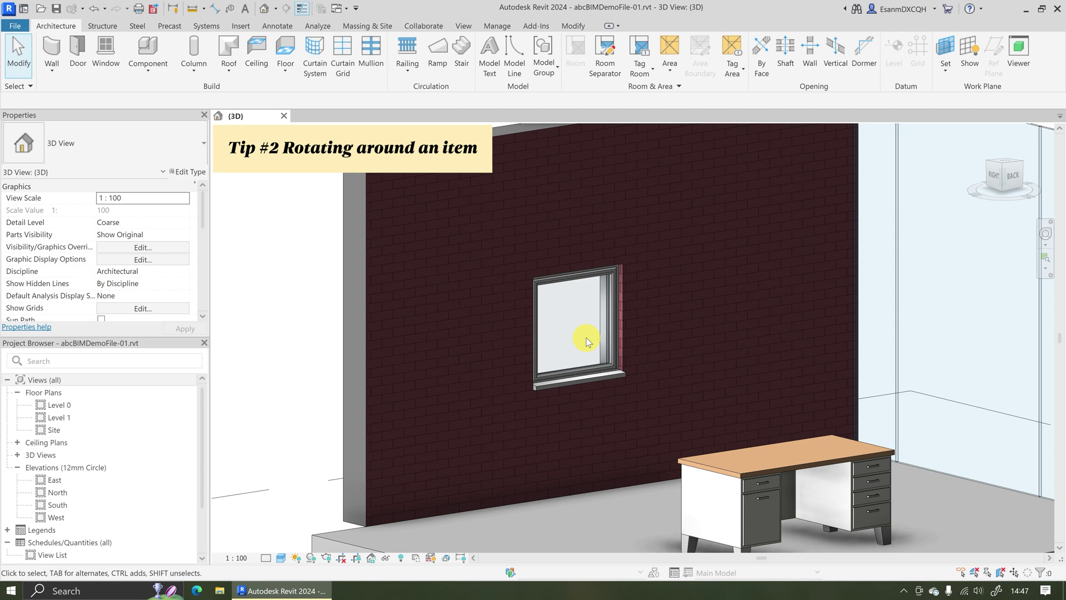
Select the desk and orbit the 3D view around it to see the back of the brick wall
click(743, 482)
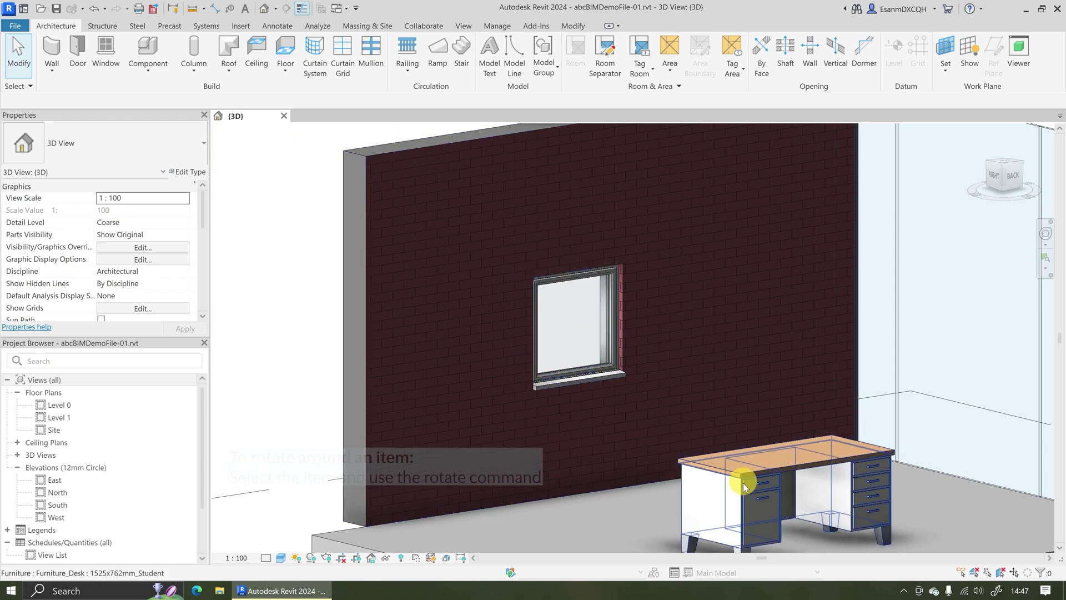
scroll(743, 484, down, 2)
scroll(743, 484, down, 2)
middle_drag(742, 483, 658, 418)
click(659, 418)
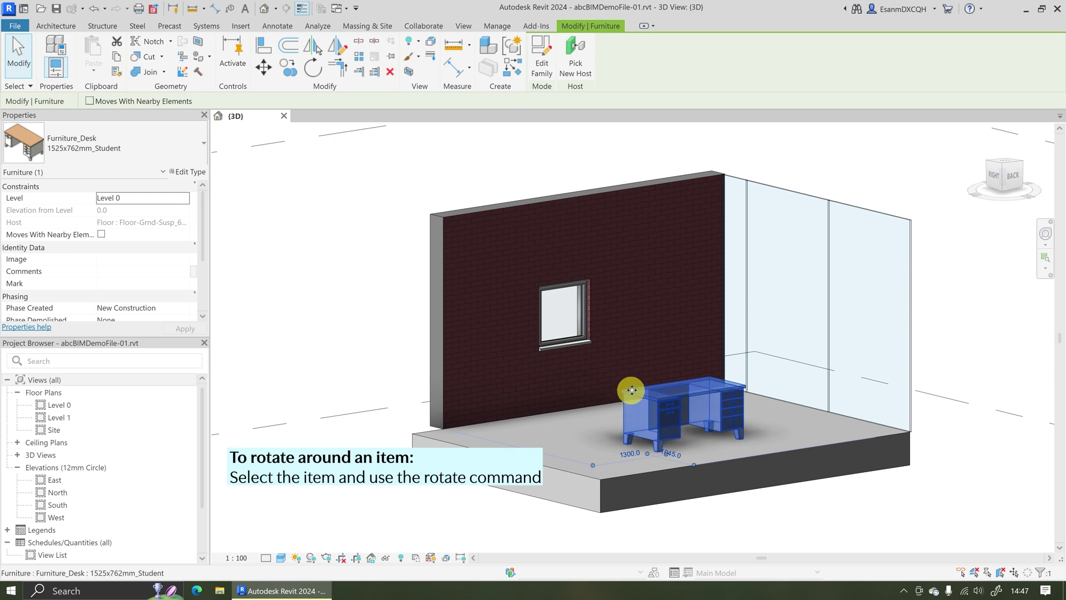
mouse_move(638, 400)
shift+middle_down()
mouse_move(900, 395)
mouse_move(383, 388)
mouse_move(359, 399)
mouse_move(783, 407)
mouse_move(662, 408)
mouse_move(657, 395)
shift+middle_up()
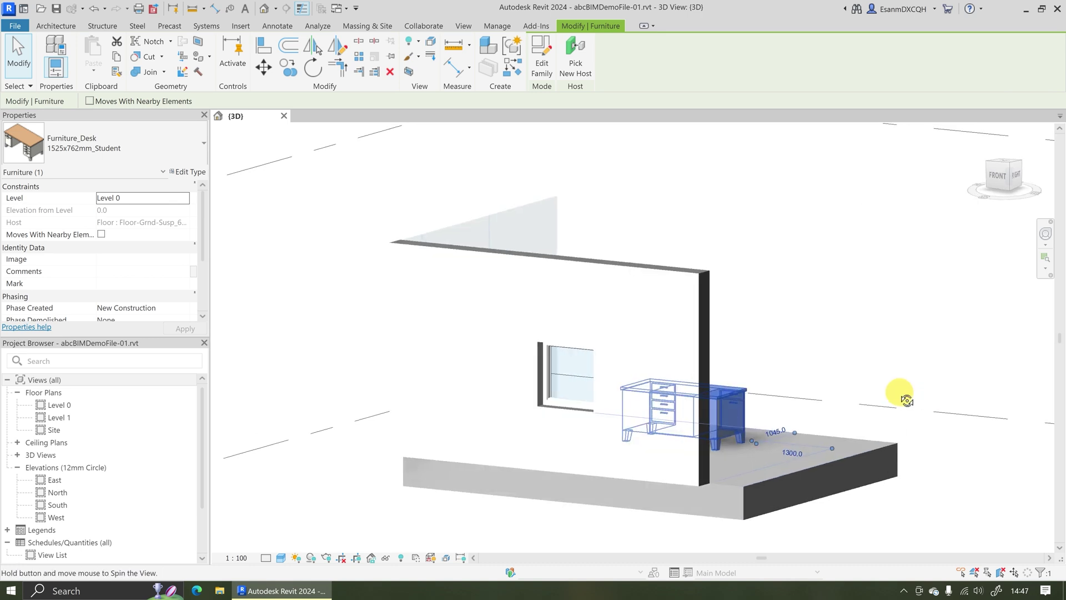
Orbit the 3D view to the inside of the brick wall, and use the navigation wheel to pan, zoom in and orbit
shift+middle_drag(897, 393, 666, 407)
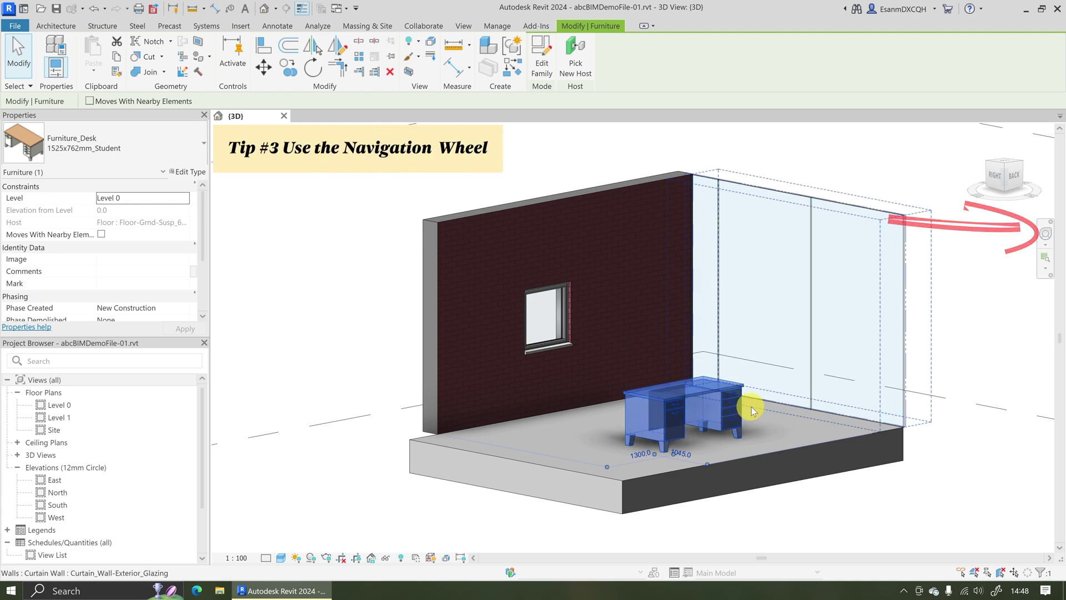
click(1046, 236)
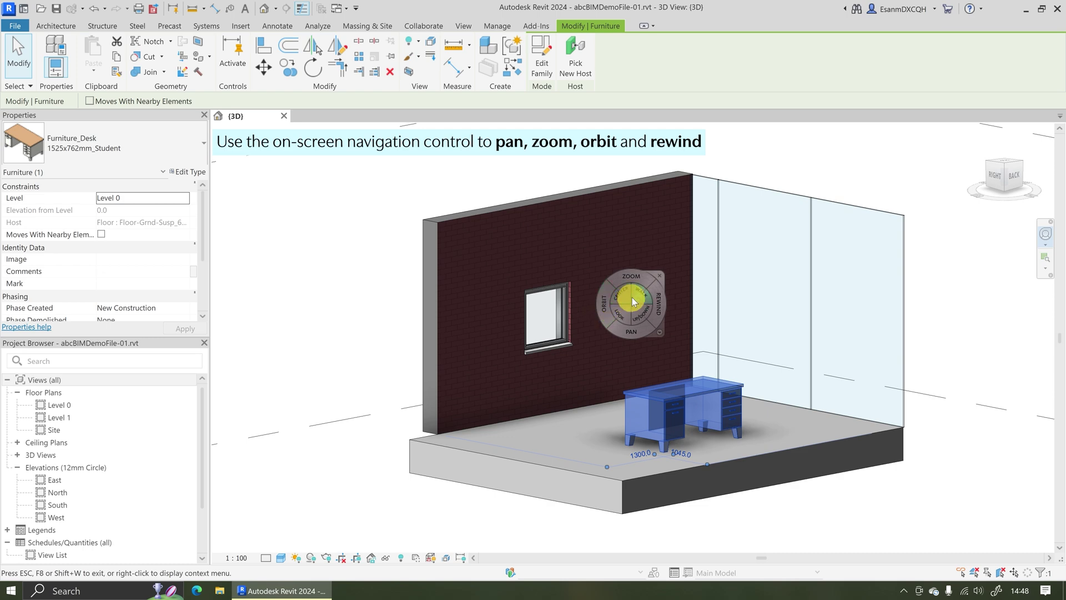
drag(636, 331, 591, 363)
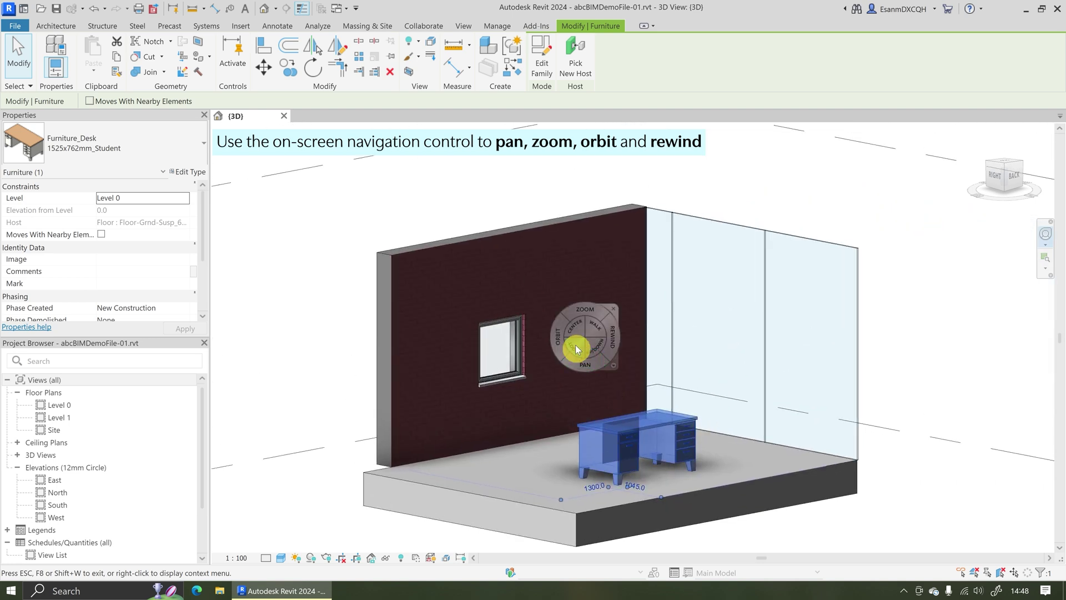
drag(581, 310, 556, 341)
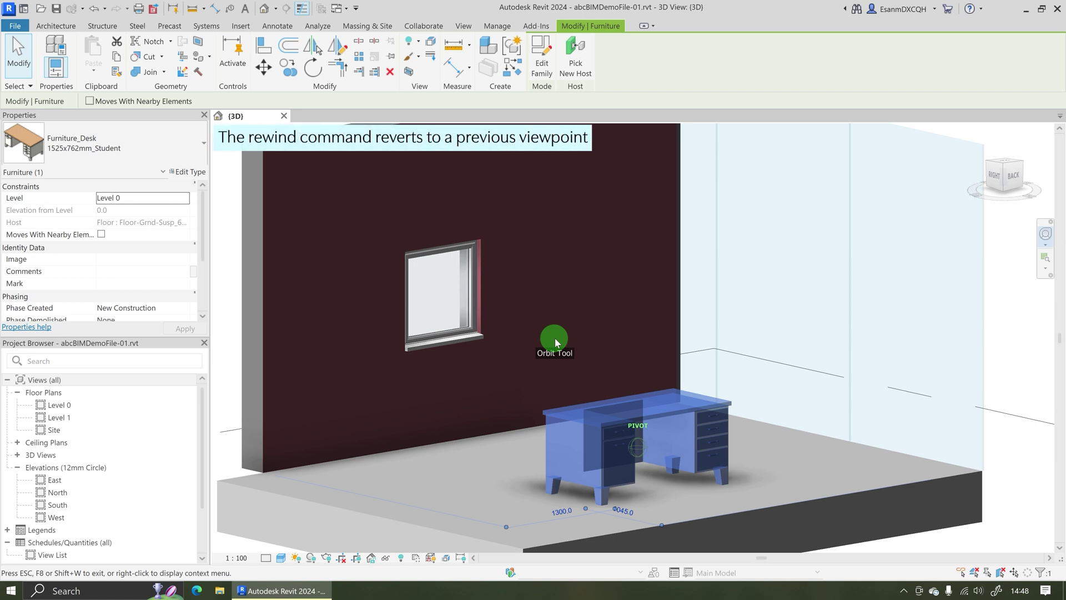
drag(554, 338, 555, 338)
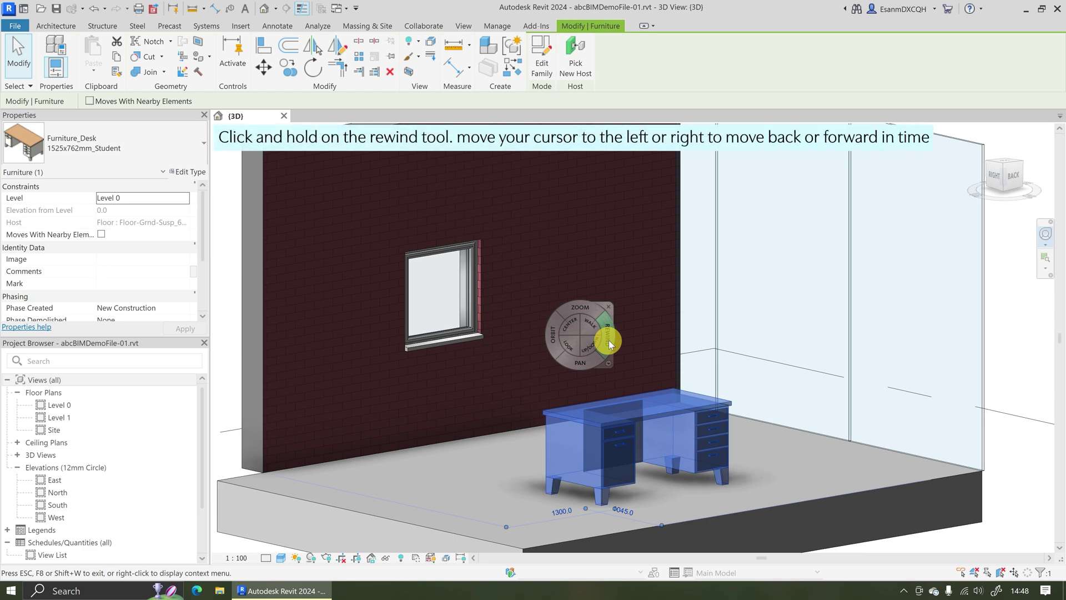
Rewind the 3D view through its earlier viewpoints to a distant one showing both levels, and close the navigation wheel
drag(608, 339, 345, 335)
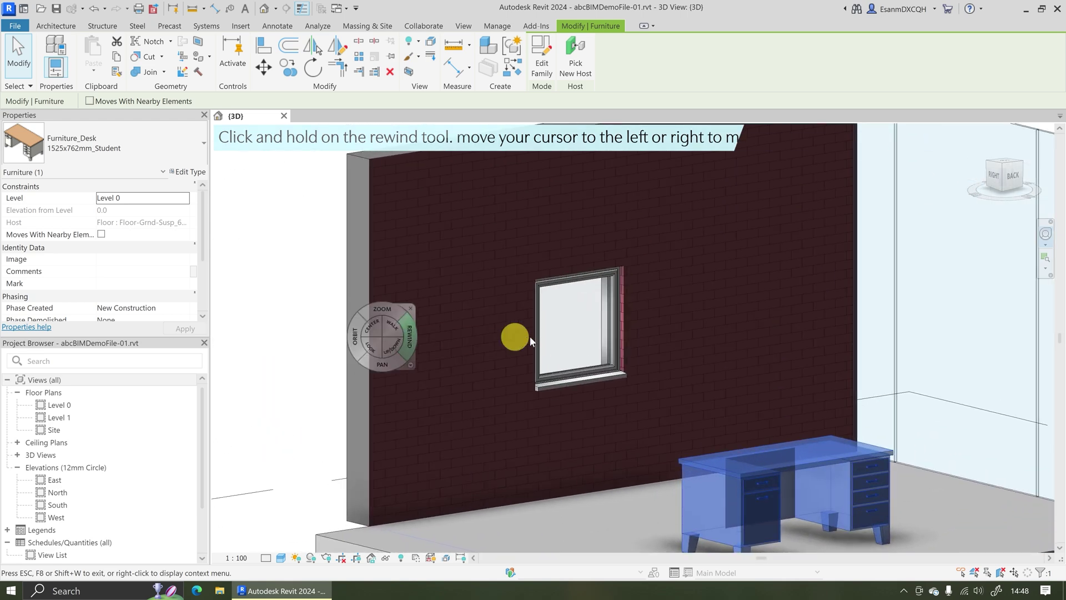
drag(655, 345, 391, 342)
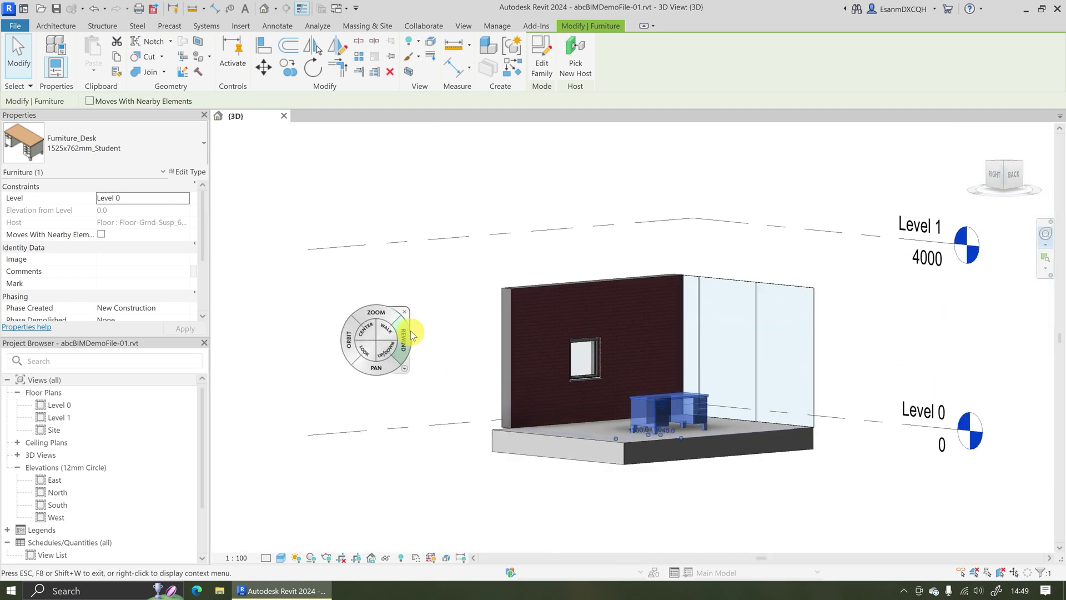
click(406, 313)
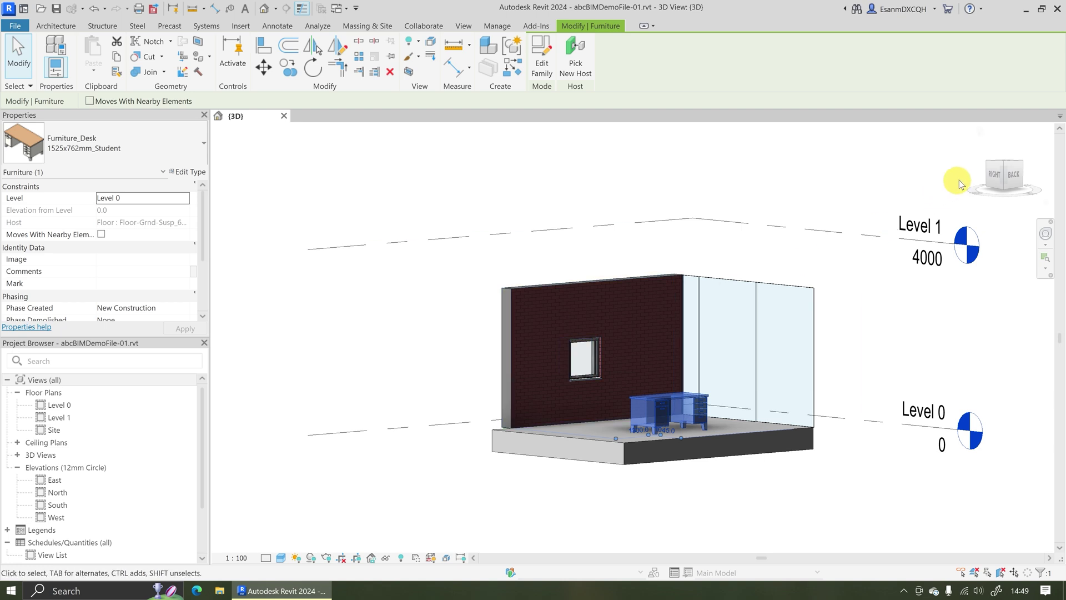
Orient the 3D view to the top with the ViewCube, show the whole floor and deselect the desk
click(1004, 163)
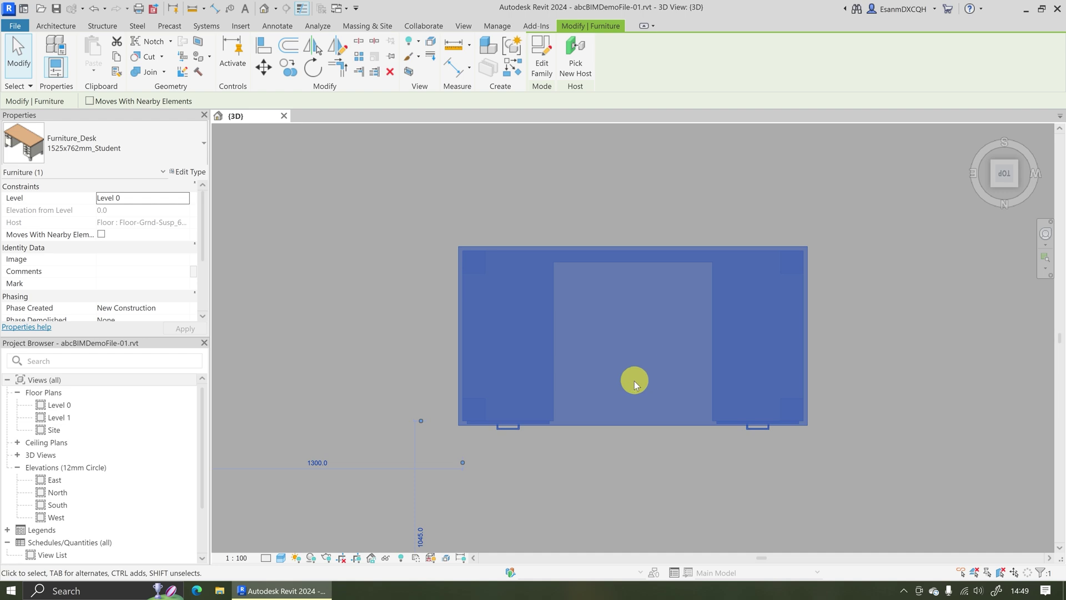
scroll(635, 381, down, 5)
click(954, 232)
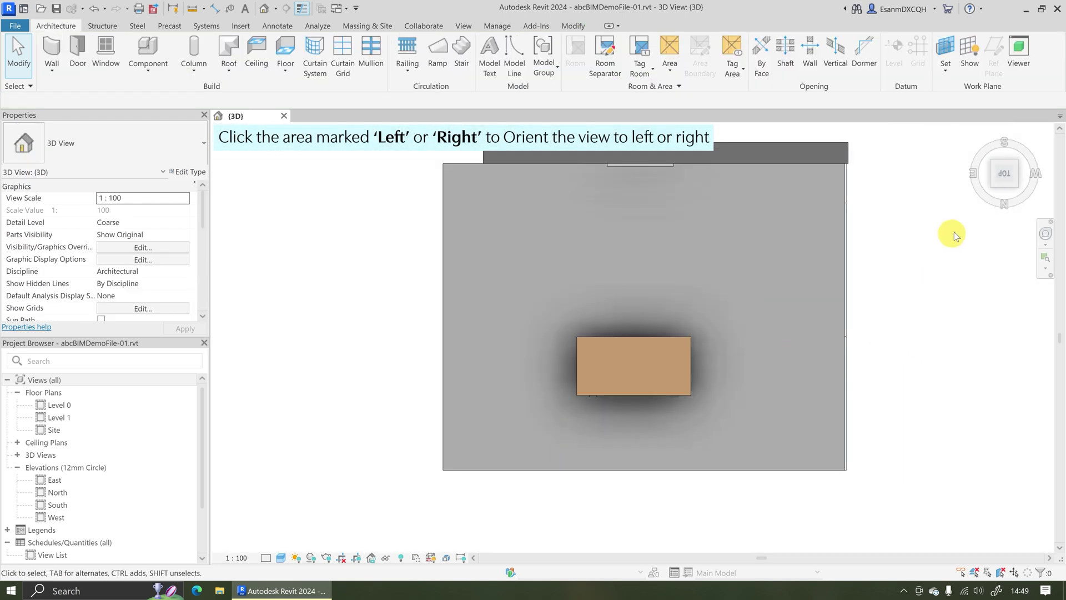
Orient the 3D view with the ViewCube to the front, the left and the left seen from below, and back to the left
click(1004, 149)
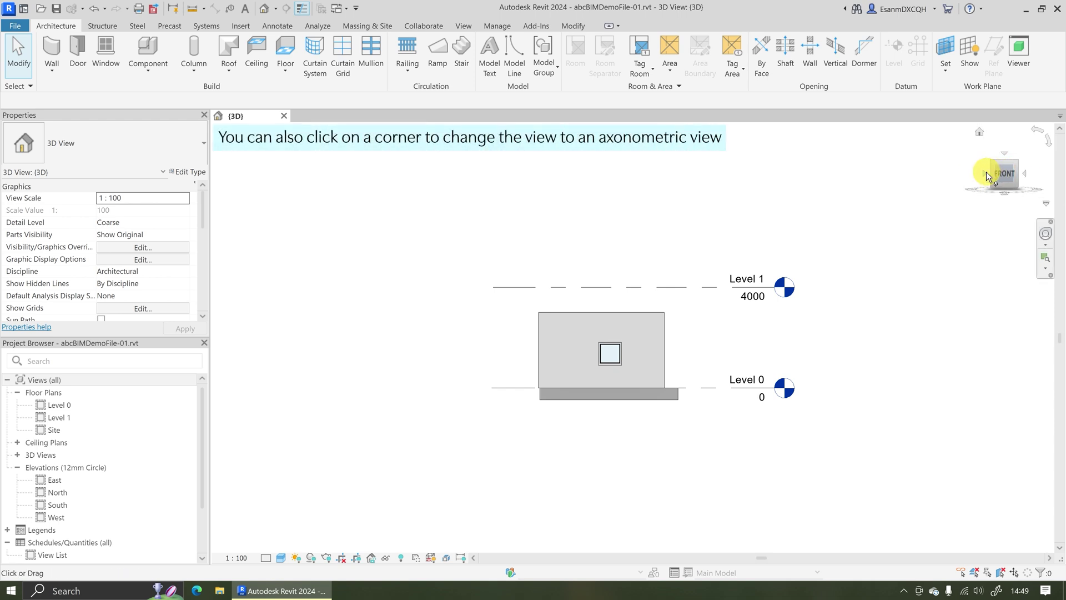
click(987, 174)
click(1004, 194)
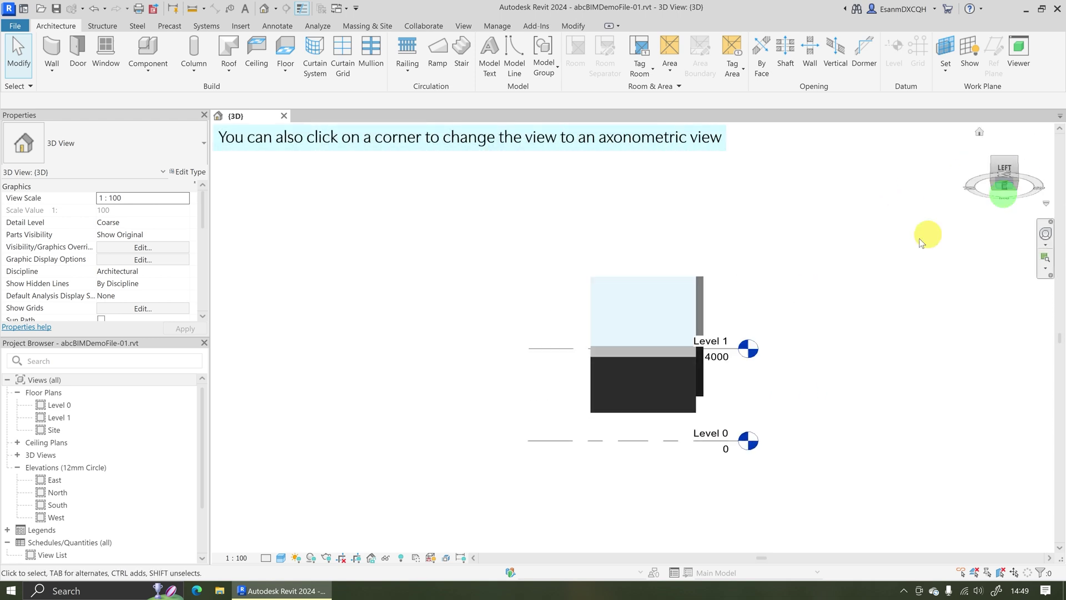
click(1004, 151)
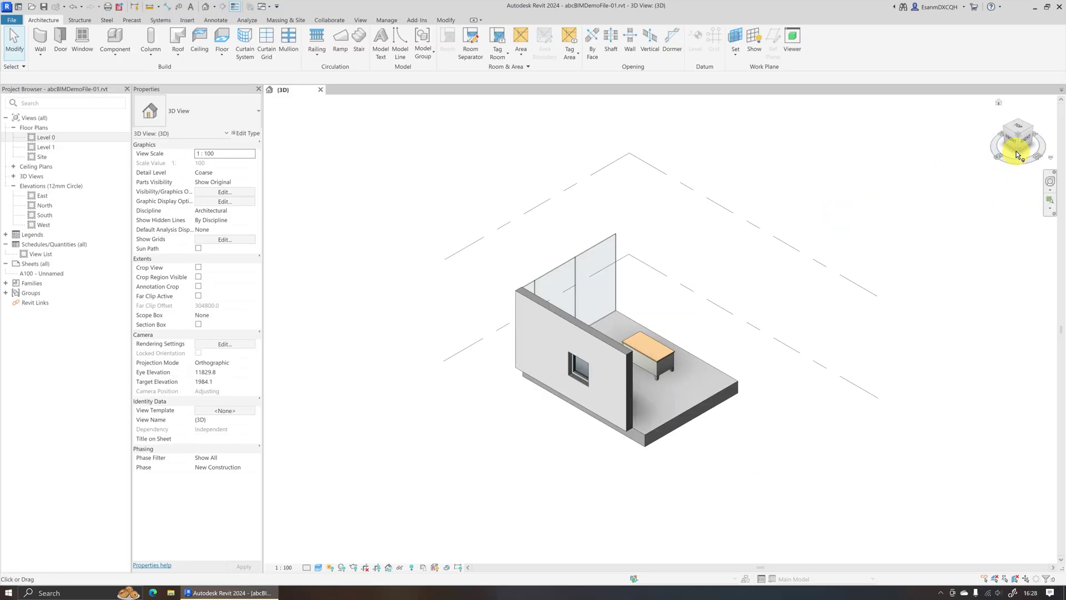
click(1020, 151)
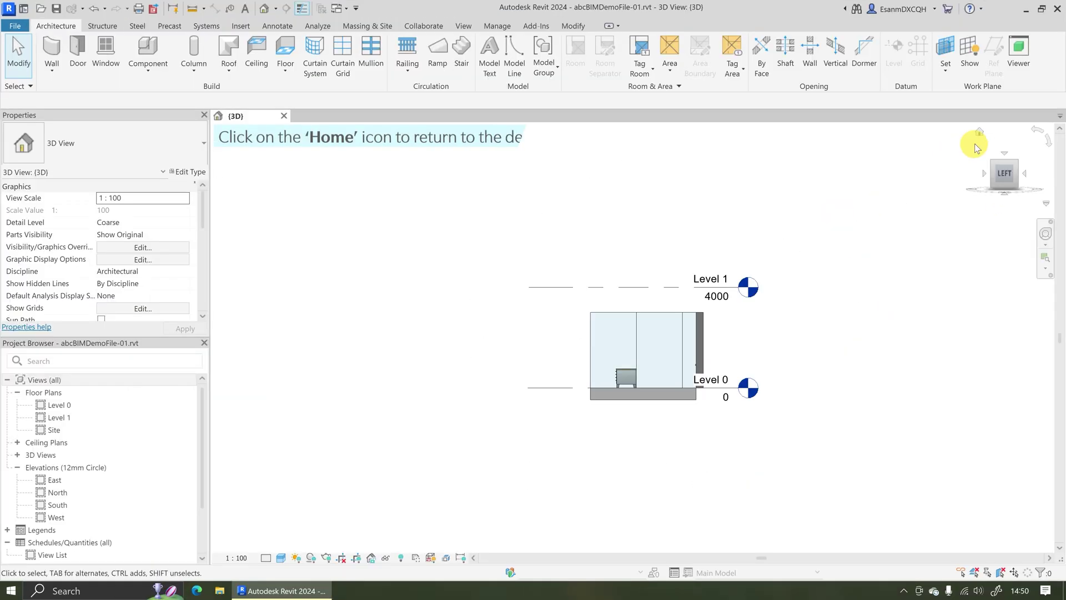
Return the 3D view to its default home orientation, and rewind to an earlier viewpoint with the navigation wheel
click(980, 132)
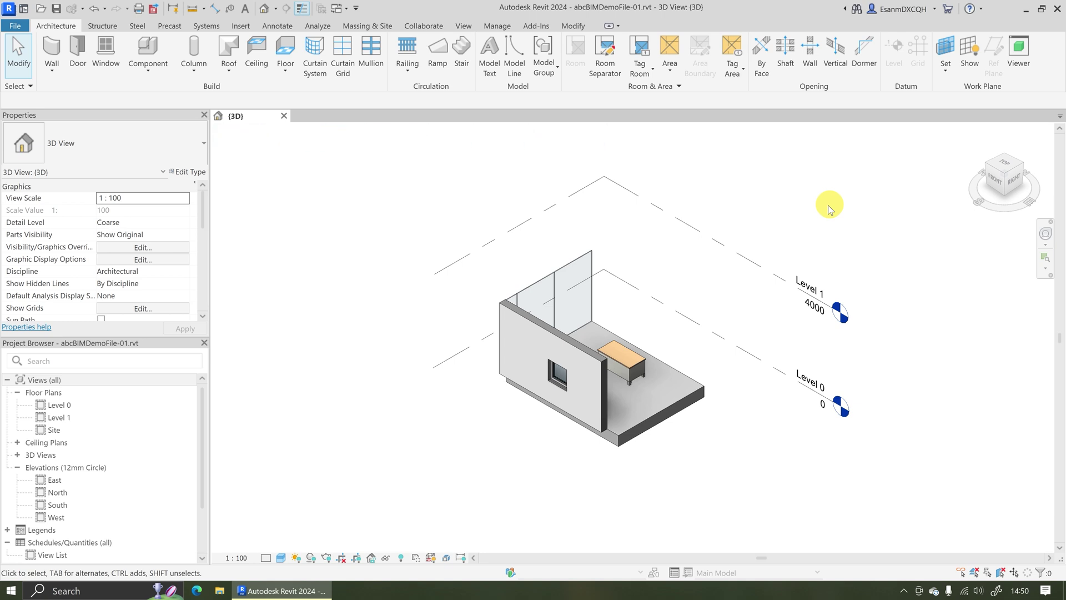
click(1045, 234)
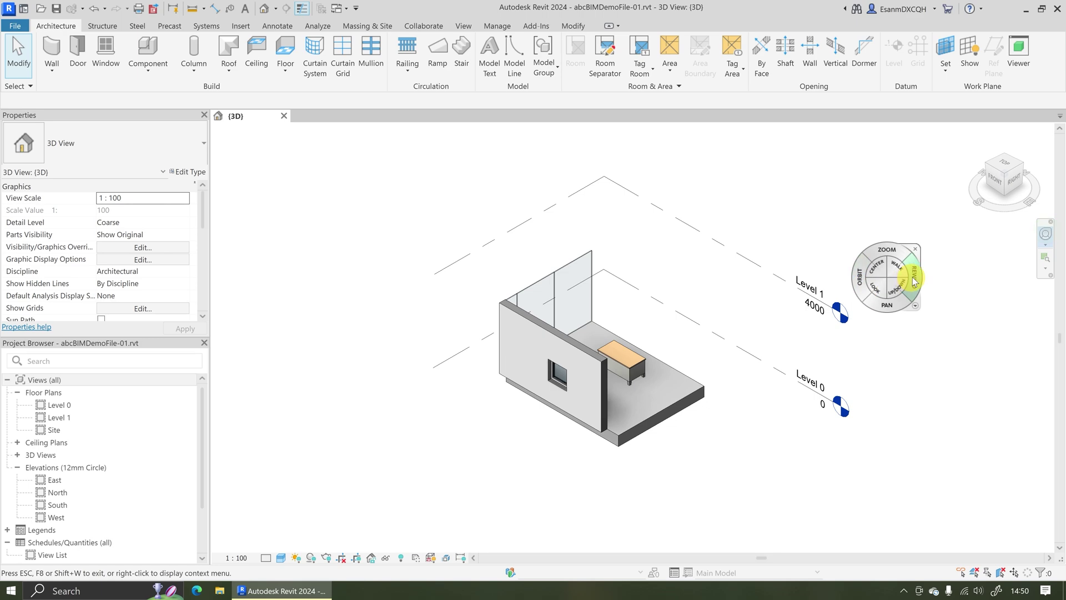
drag(906, 275, 865, 277)
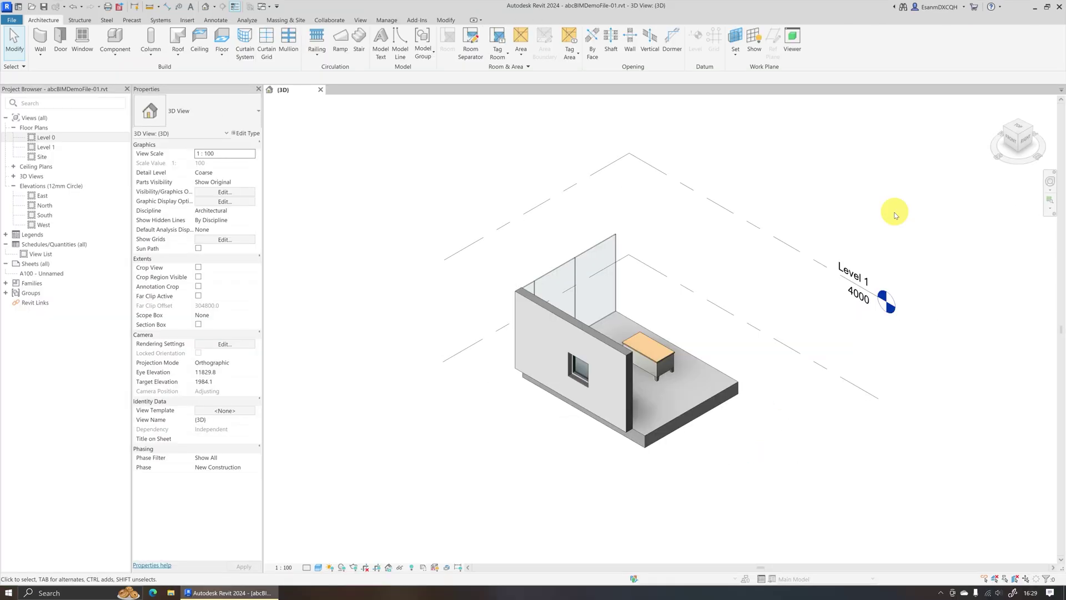
Open the Level 0 floor plan and zoom and pan around the room, also using the 2D navigation wheel
double_click(44, 138)
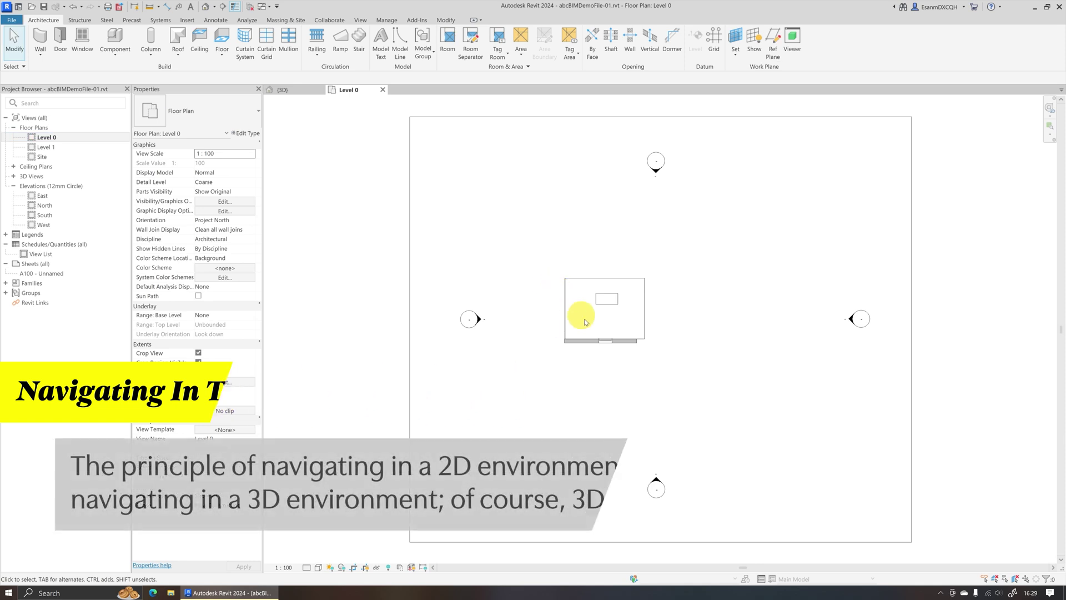
scroll(591, 322, up, 8)
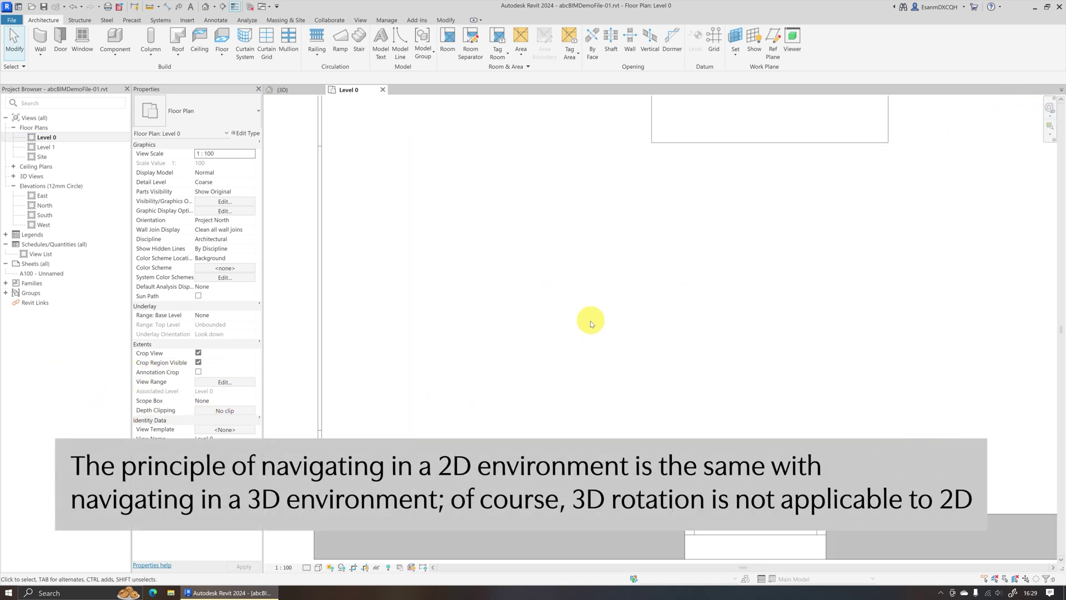
scroll(589, 322, down, 5)
mouse_move(589, 322)
middle_down()
mouse_move(773, 318)
mouse_move(587, 310)
middle_up()
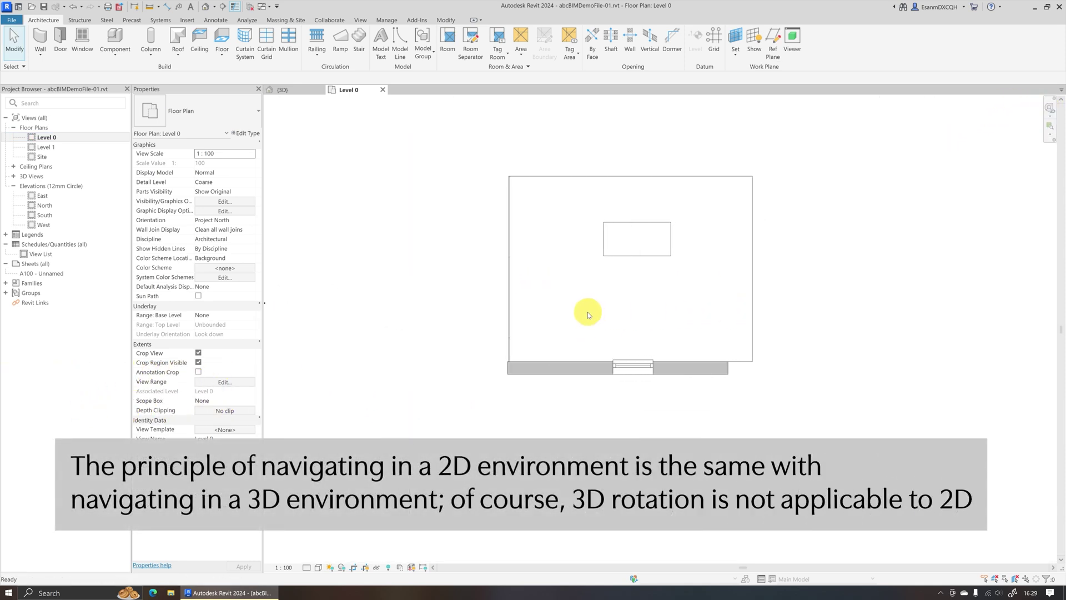
click(1046, 111)
mouse_move(718, 267)
mouse_down()
mouse_move(821, 267)
mouse_move(614, 278)
mouse_move(722, 269)
mouse_up()
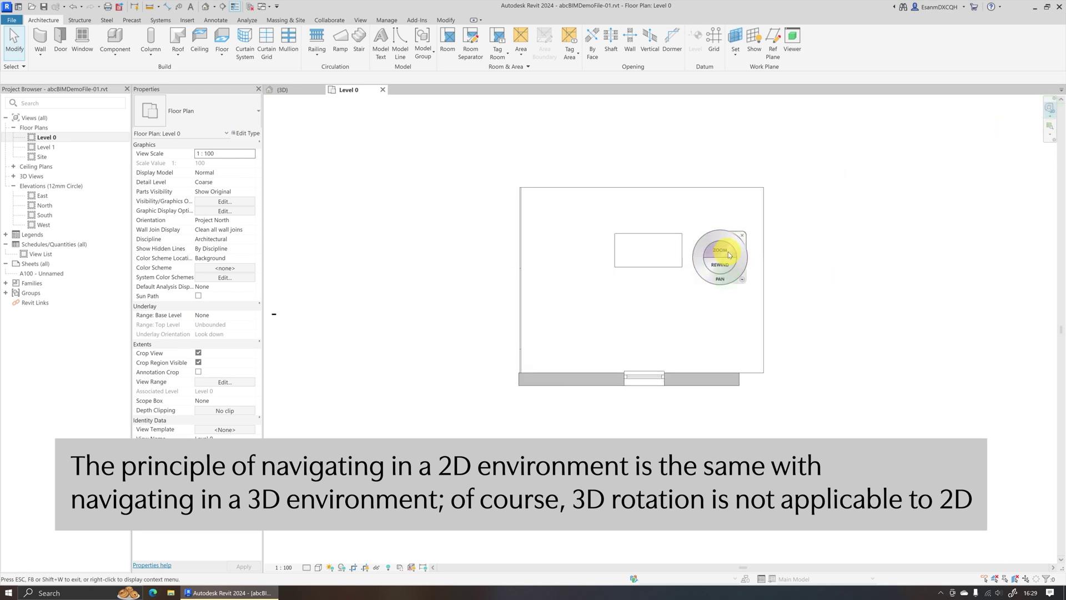
mouse_move(648, 248)
mouse_down()
mouse_move(653, 237)
mouse_move(656, 248)
mouse_up()
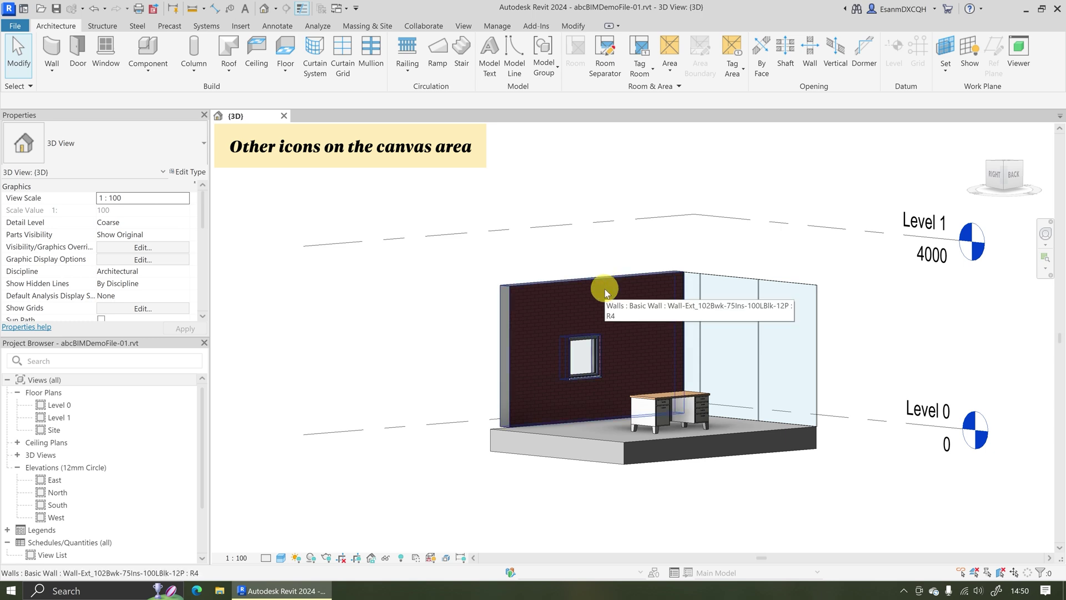
Look over the available view scales, and try the Wireframe and Hidden Line visual styles in the 3D view
click(238, 557)
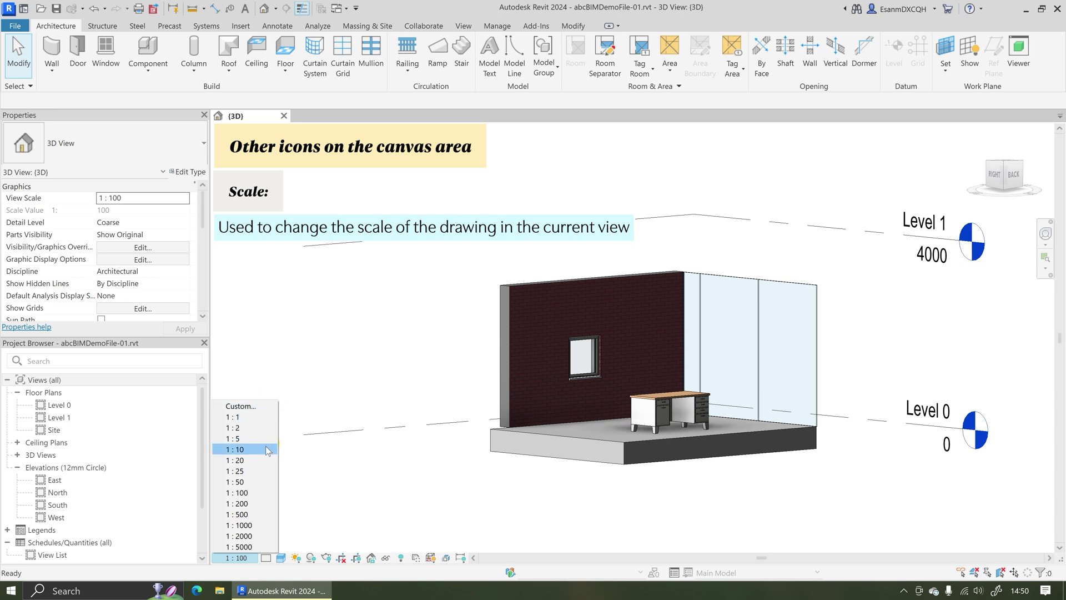
click(281, 558)
click(305, 489)
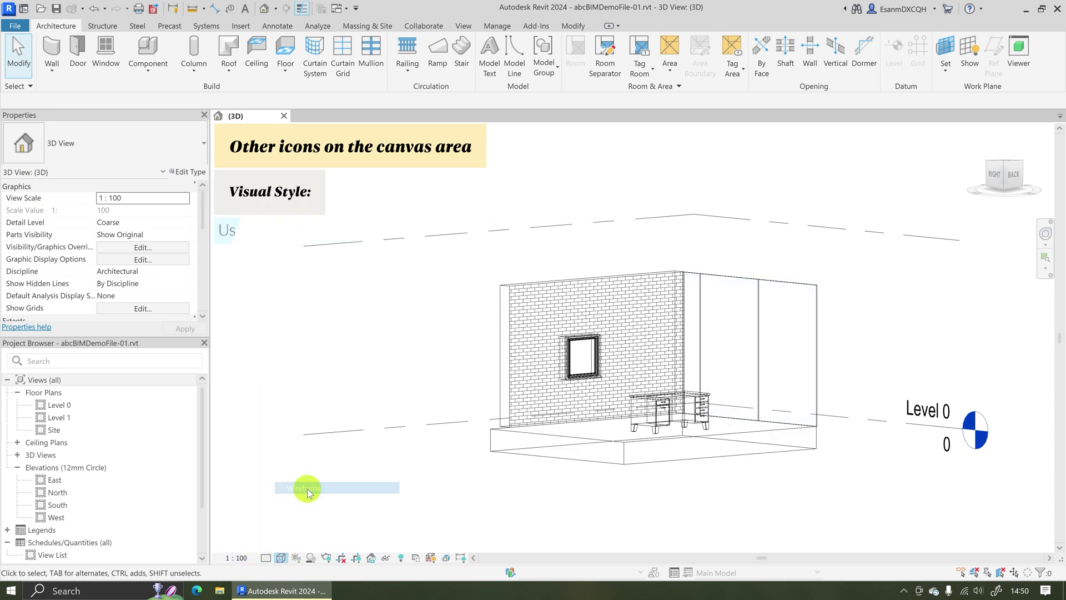
click(279, 561)
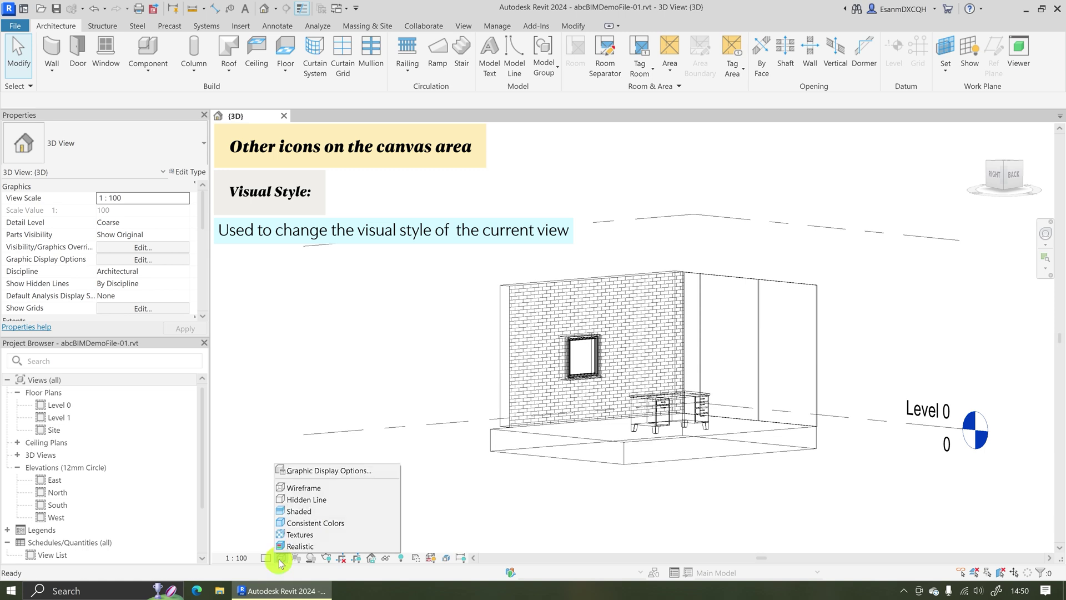
click(300, 499)
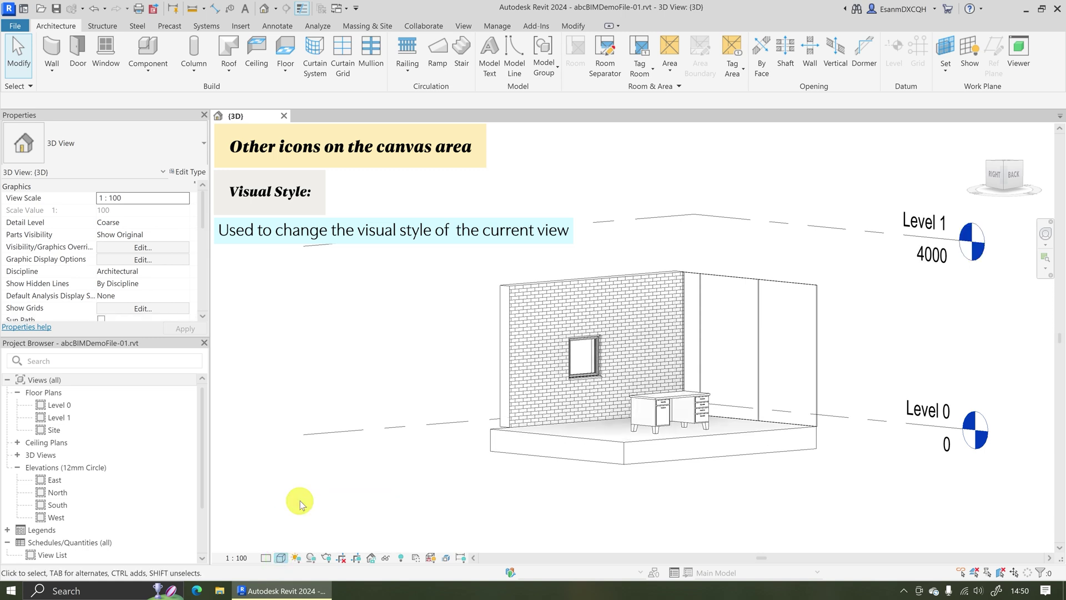
Try the Textures and Consistent Colors visual styles in the 3D view, and set it back to Shaded
click(281, 558)
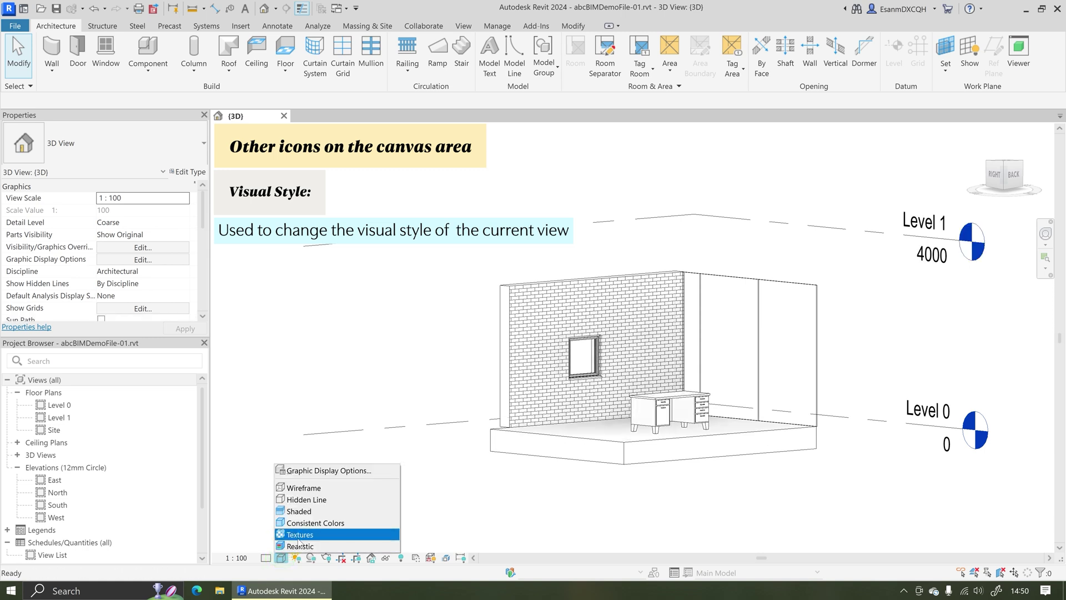
click(300, 546)
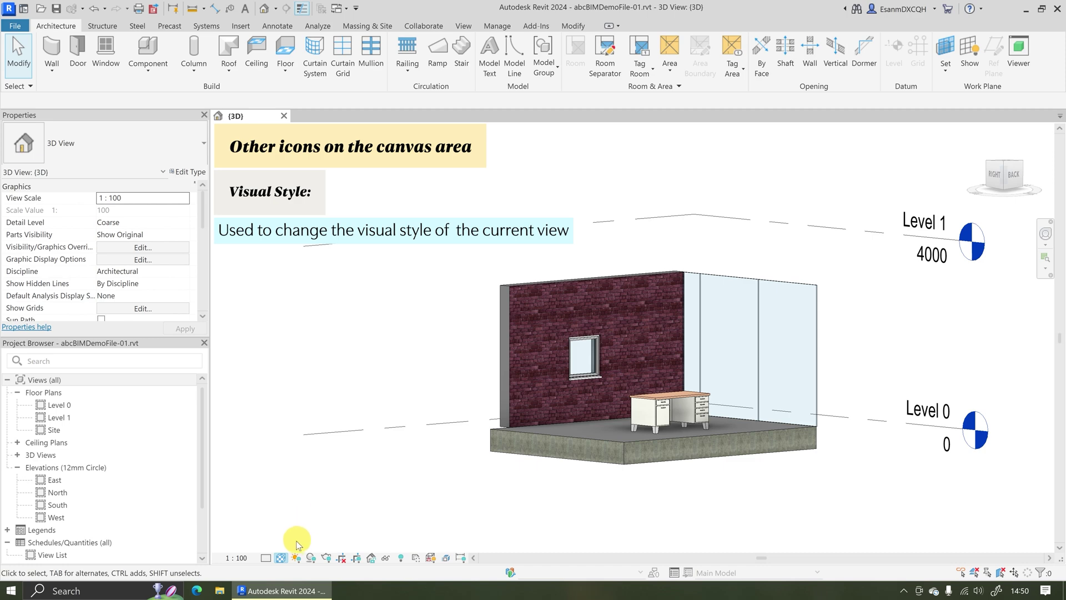
click(281, 558)
click(300, 523)
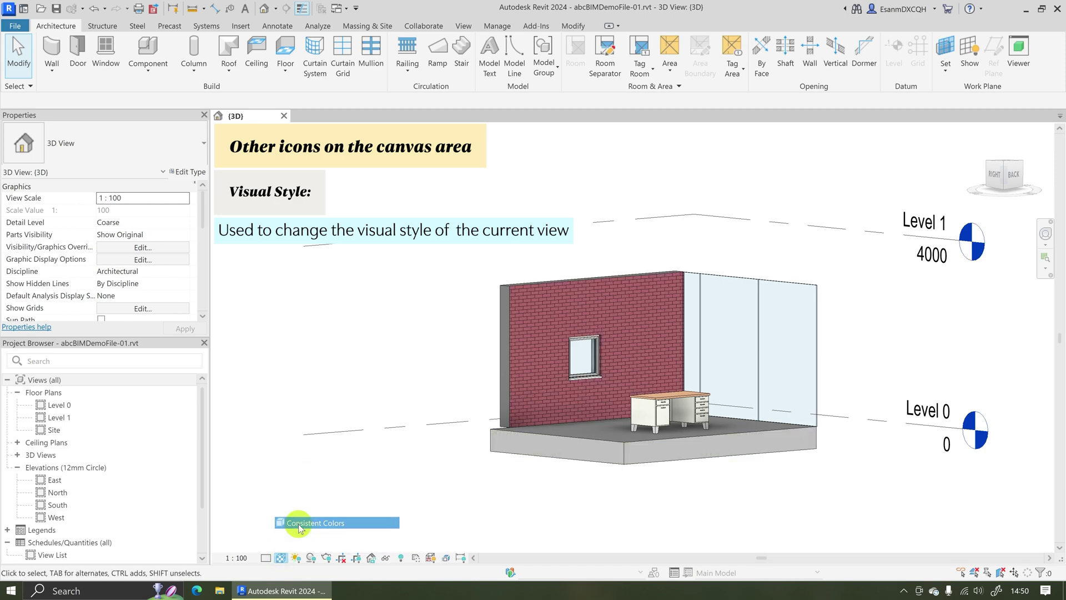
click(281, 559)
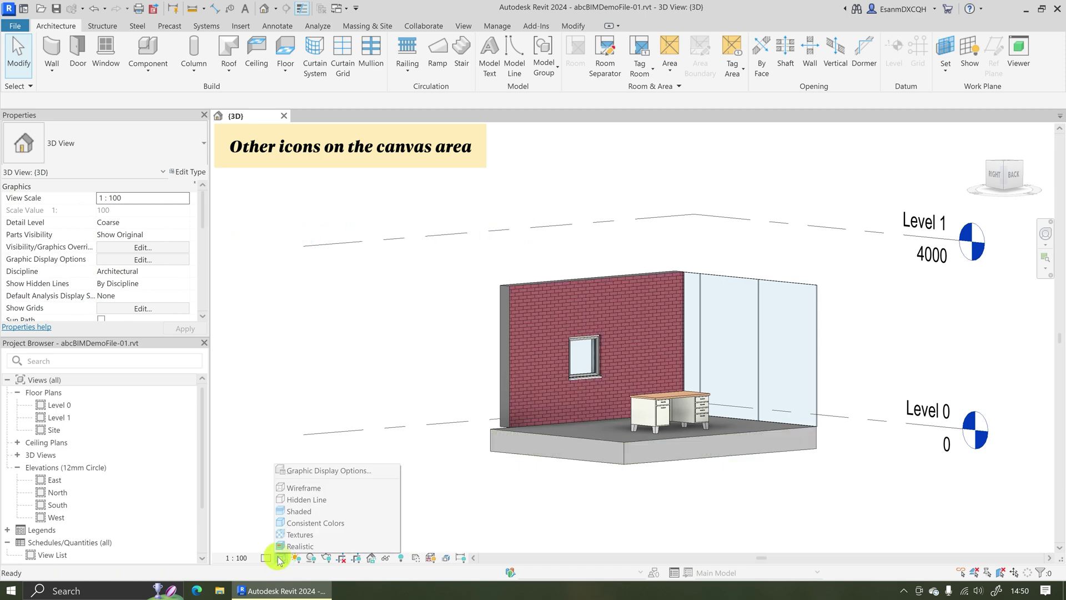
click(305, 511)
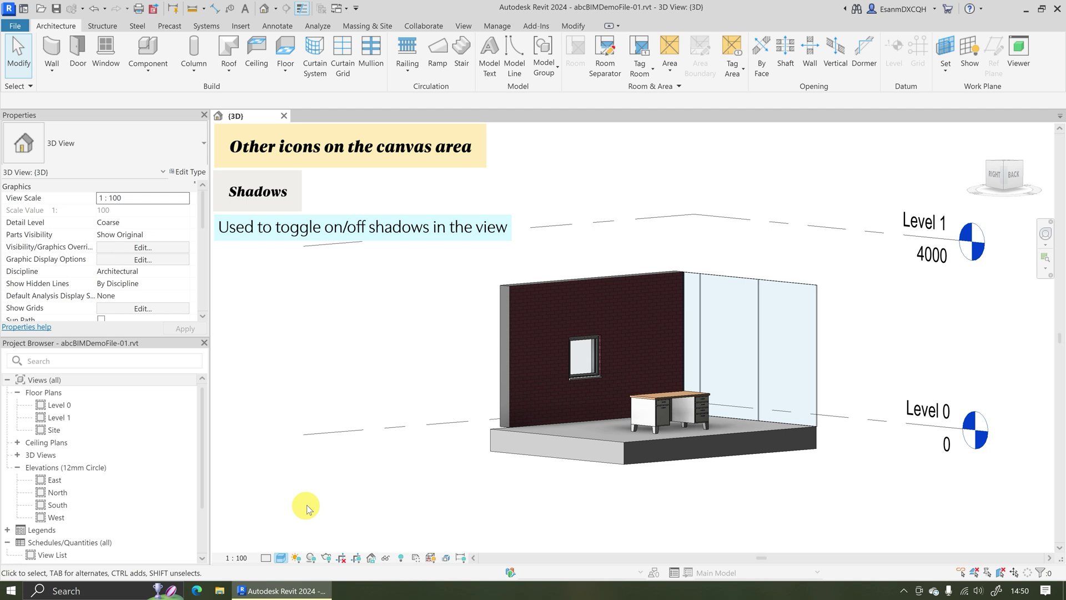
Turn the 3D view's shadows on and off, and toggle them again while orbiting around the outside of the wall
click(311, 557)
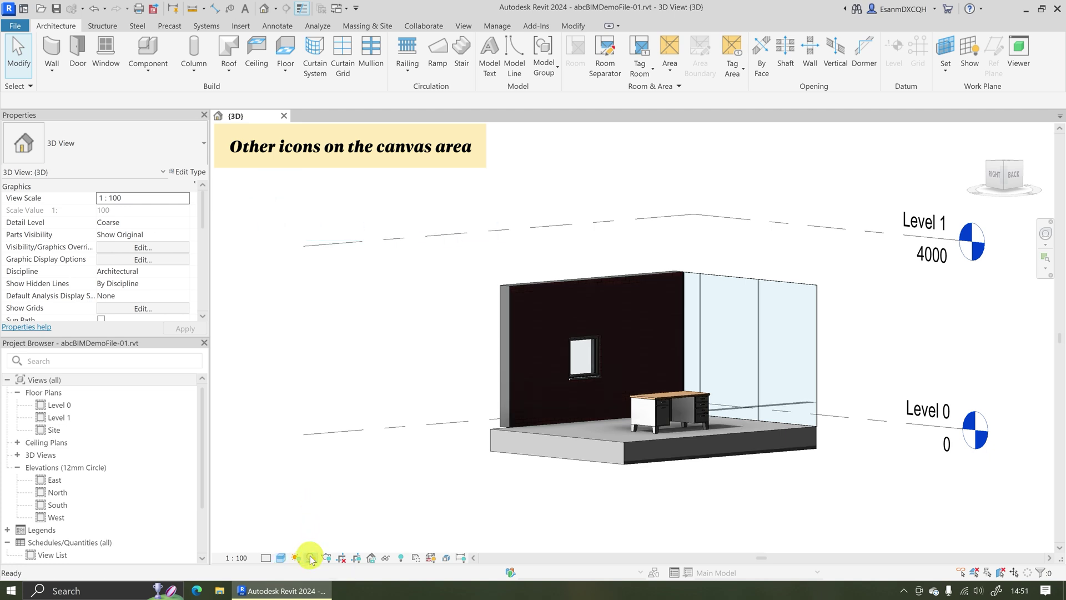
click(311, 558)
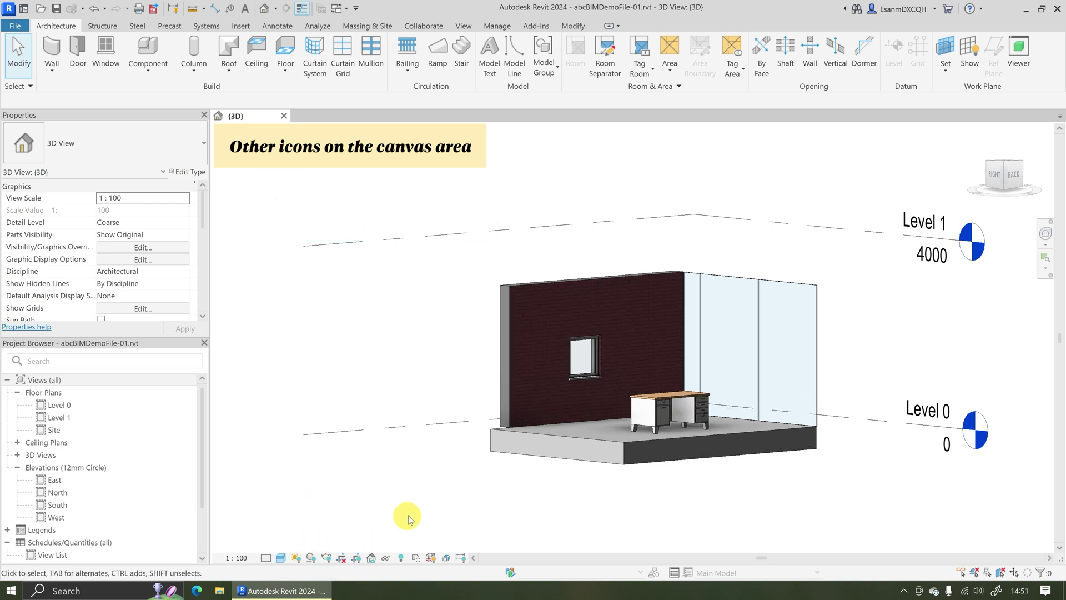
shift+middle_drag(484, 449, 705, 439)
click(311, 558)
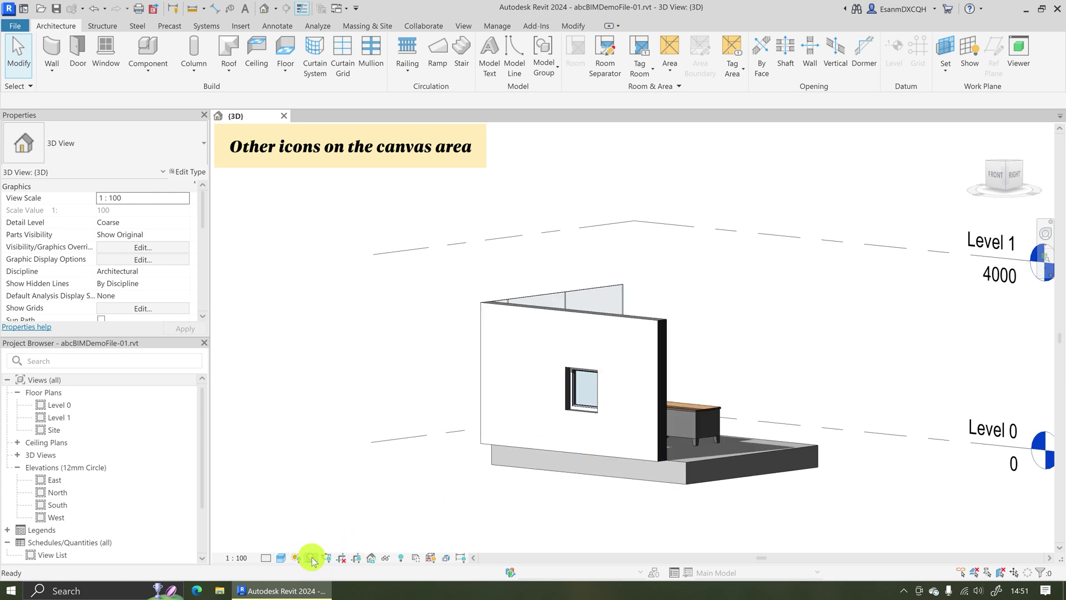
shift+middle_drag(643, 447, 512, 547)
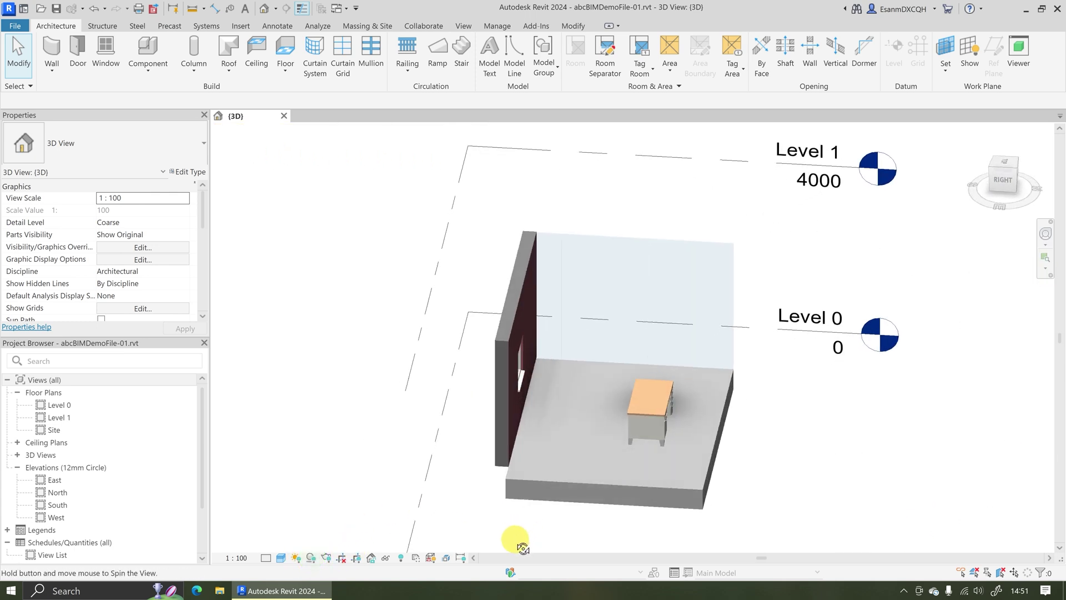
Turn the 3D view's shadows on once more and switch them back off
click(312, 557)
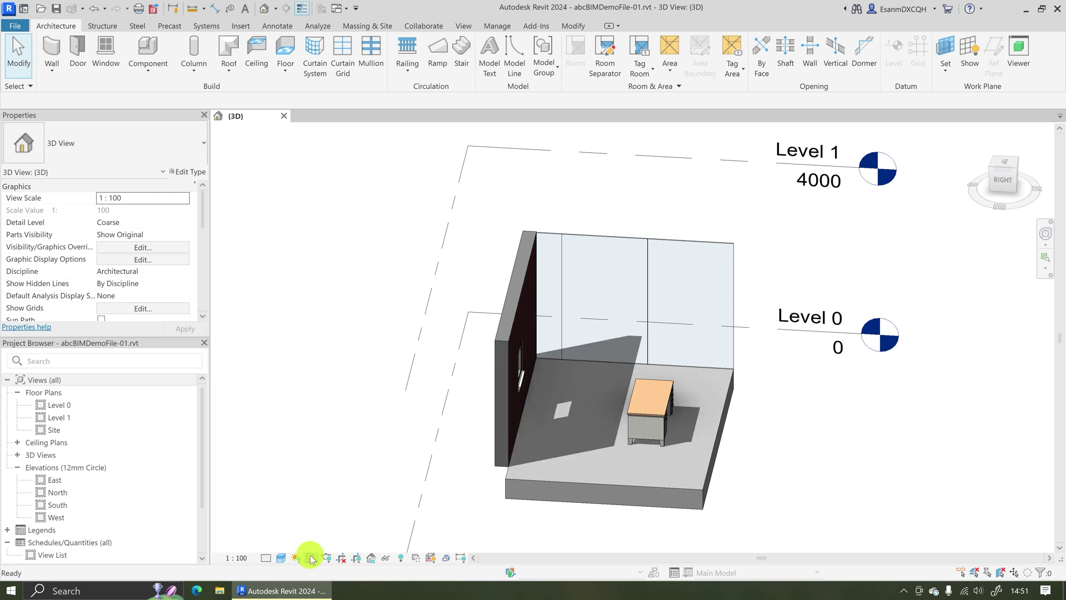
click(311, 558)
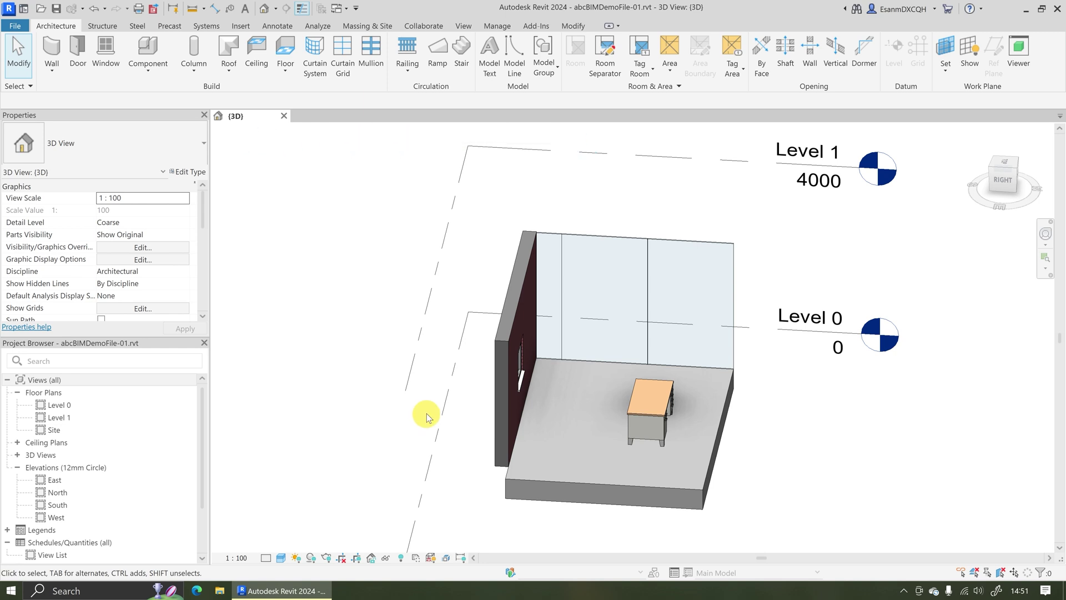
Select the wall with the window, add the floor slab to the selection, and clear the selection
click(503, 397)
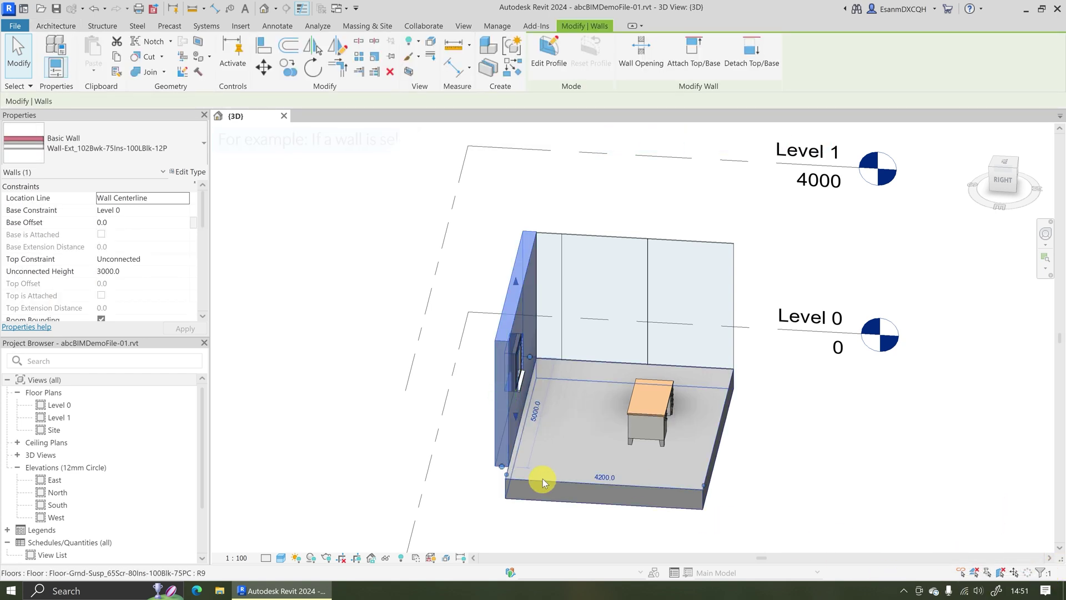
shift+middle_drag(550, 455, 533, 431)
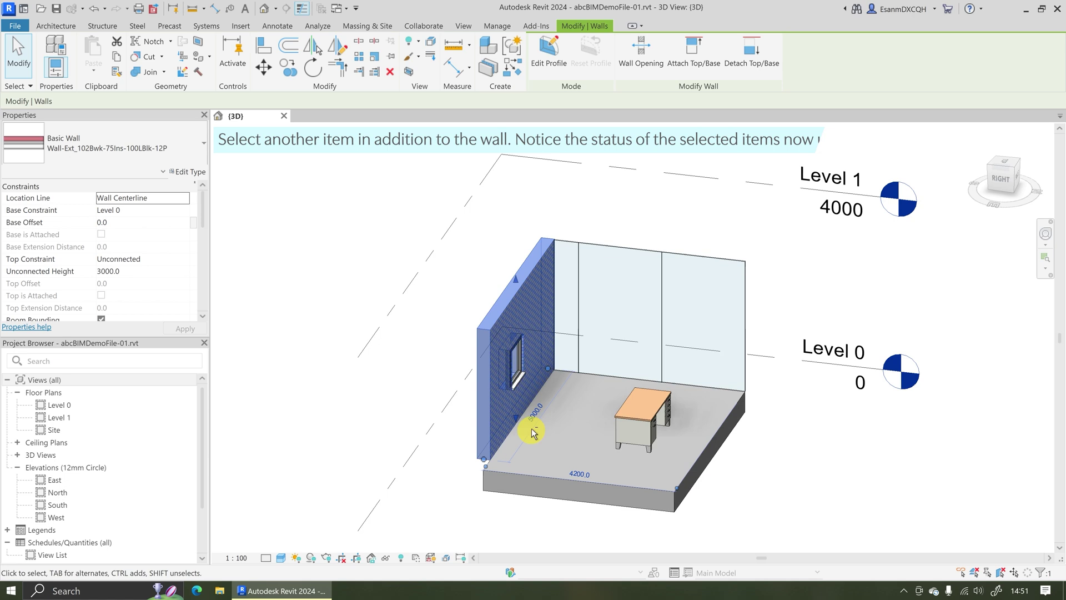
ctrl+click(535, 478)
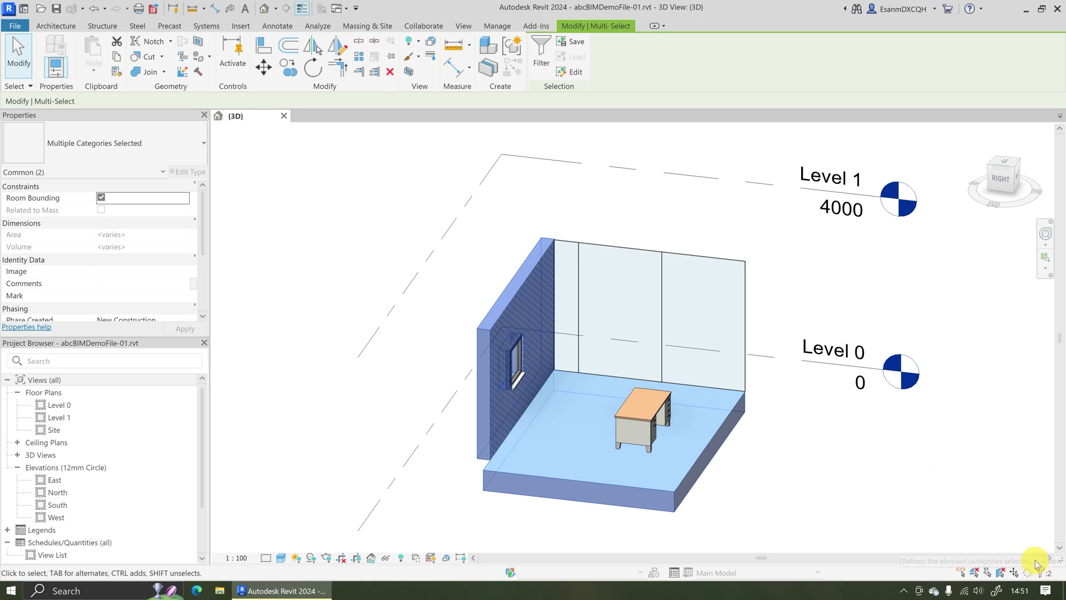
click(888, 491)
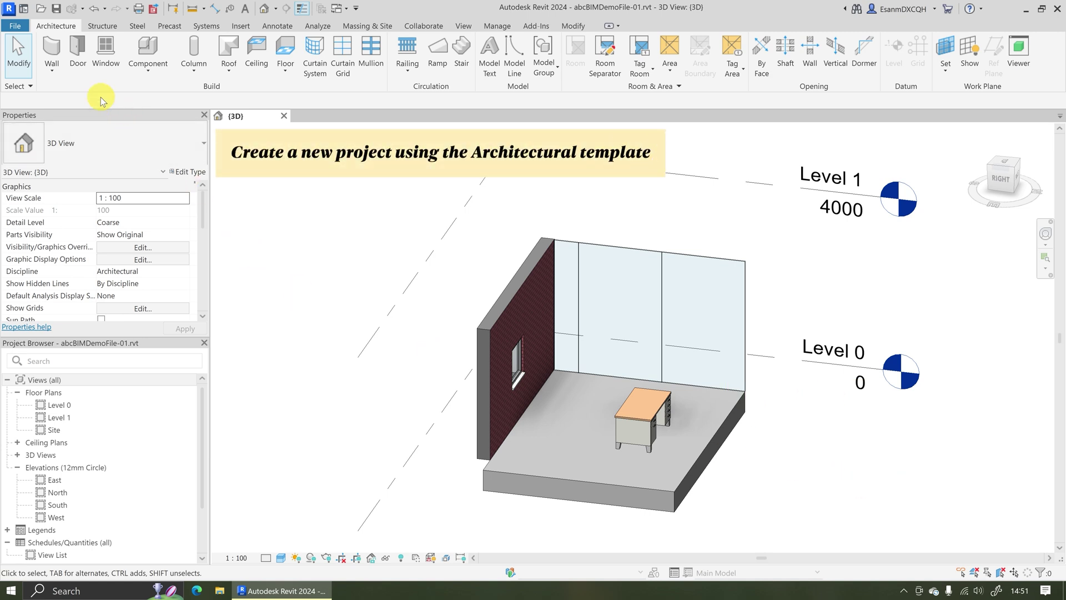
Create a new project from the Architectural Template
click(15, 26)
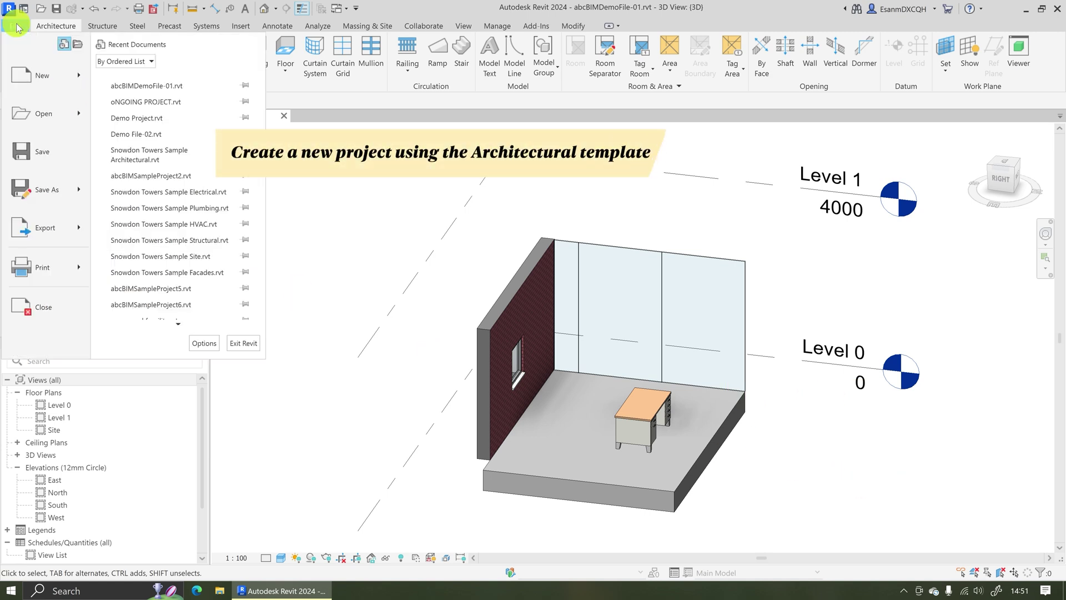
mouse_move(49, 77)
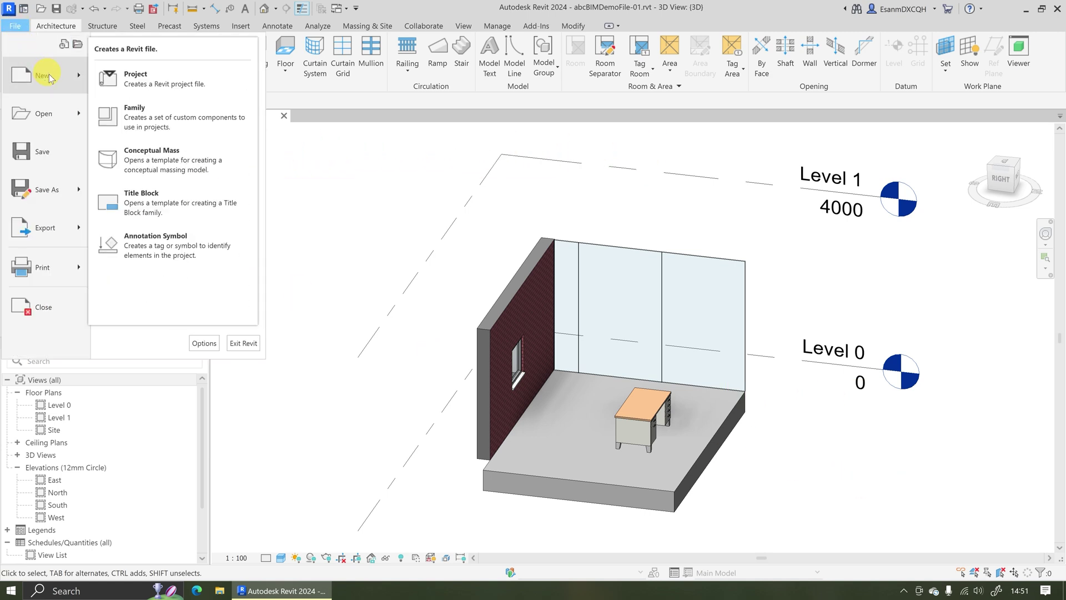
click(143, 85)
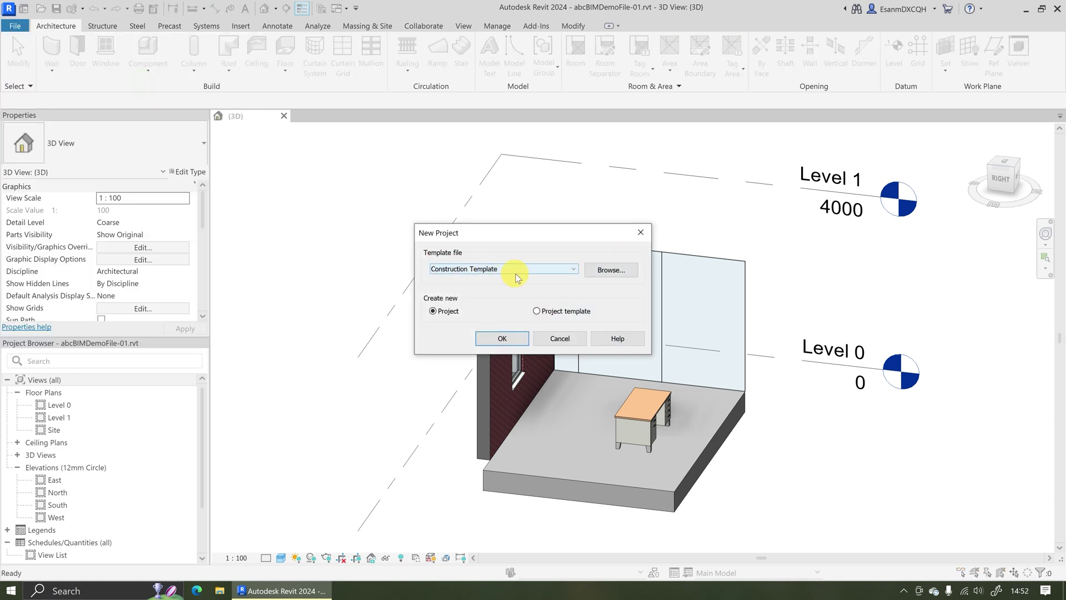
click(501, 269)
click(483, 294)
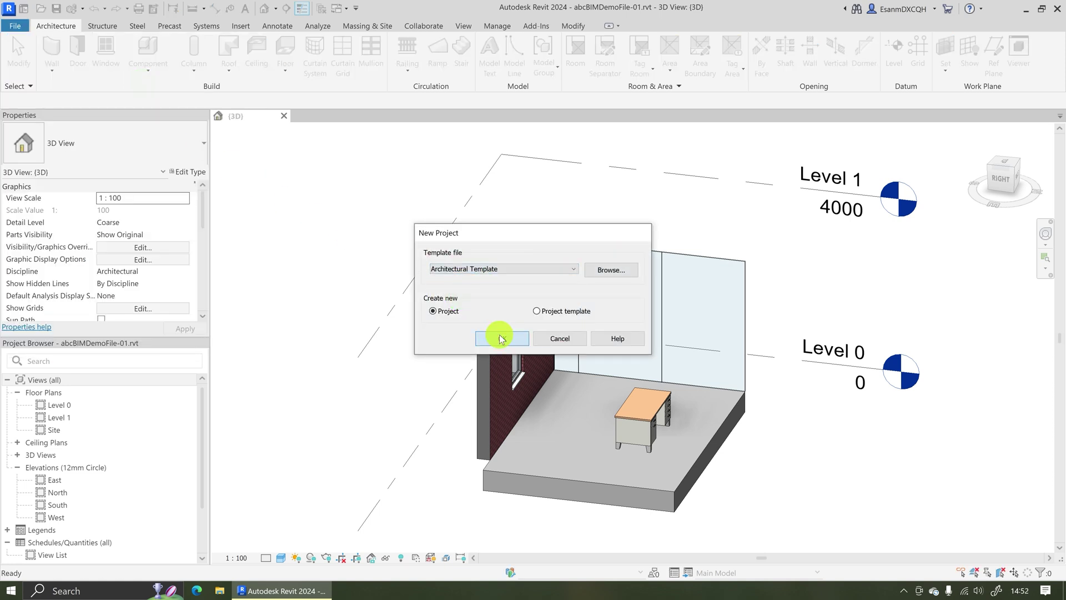
click(499, 334)
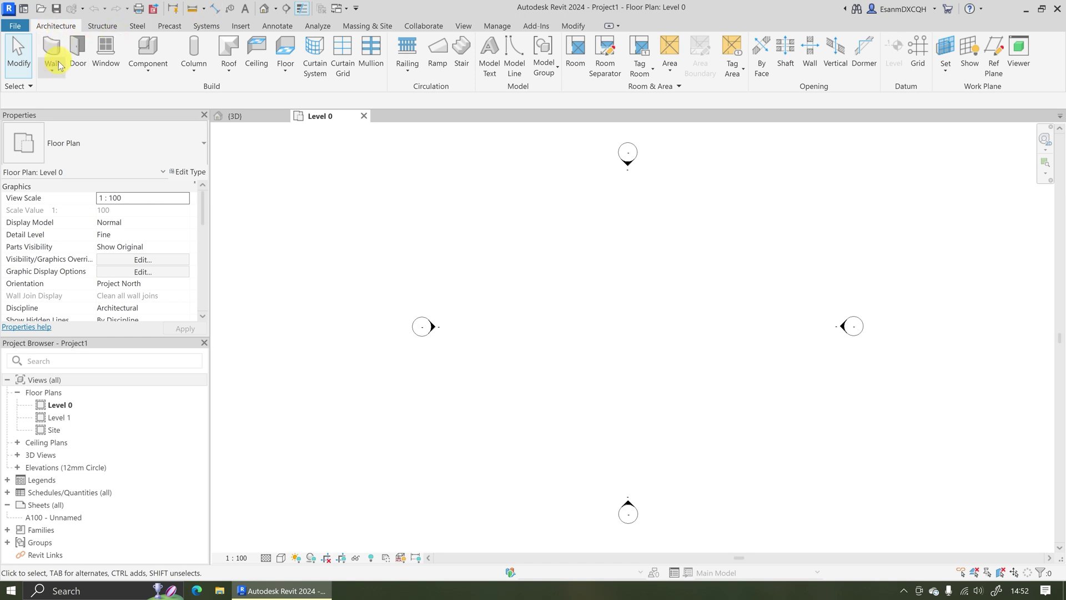
Draw a straight horizontal wall about 20800 mm long between the side elevation markers on Level 0, using type Wall-Ext_102Bwk-75Ins-100LBlk-12P
click(51, 49)
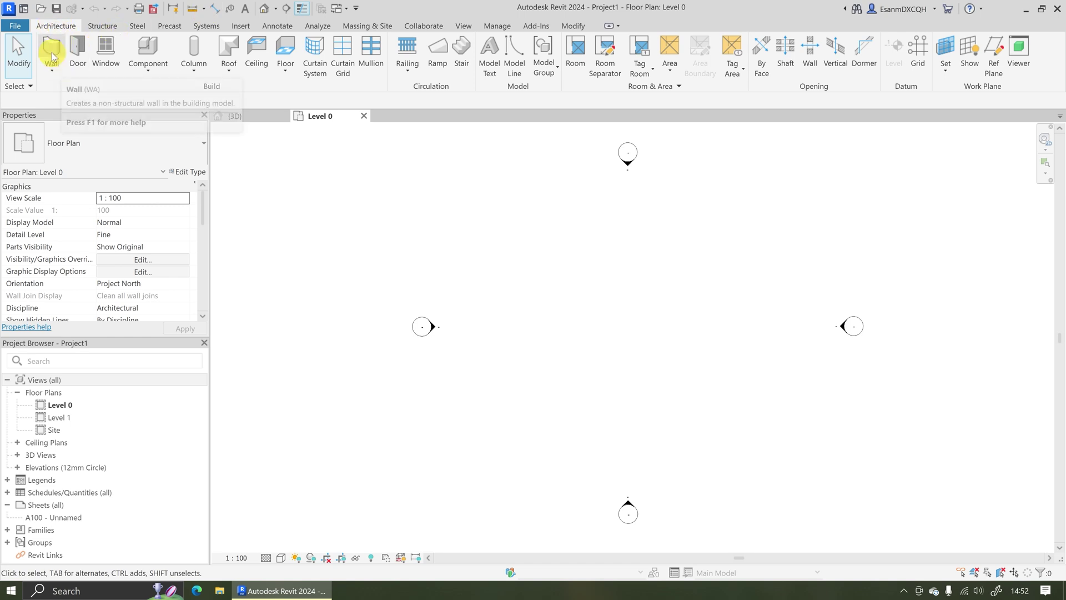
click(467, 328)
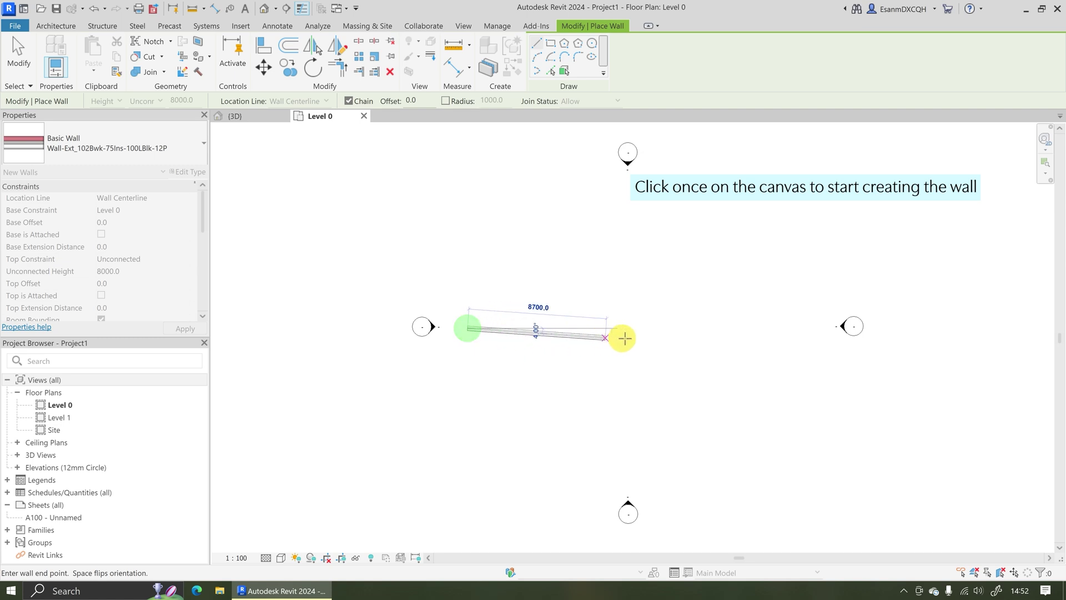
click(797, 329)
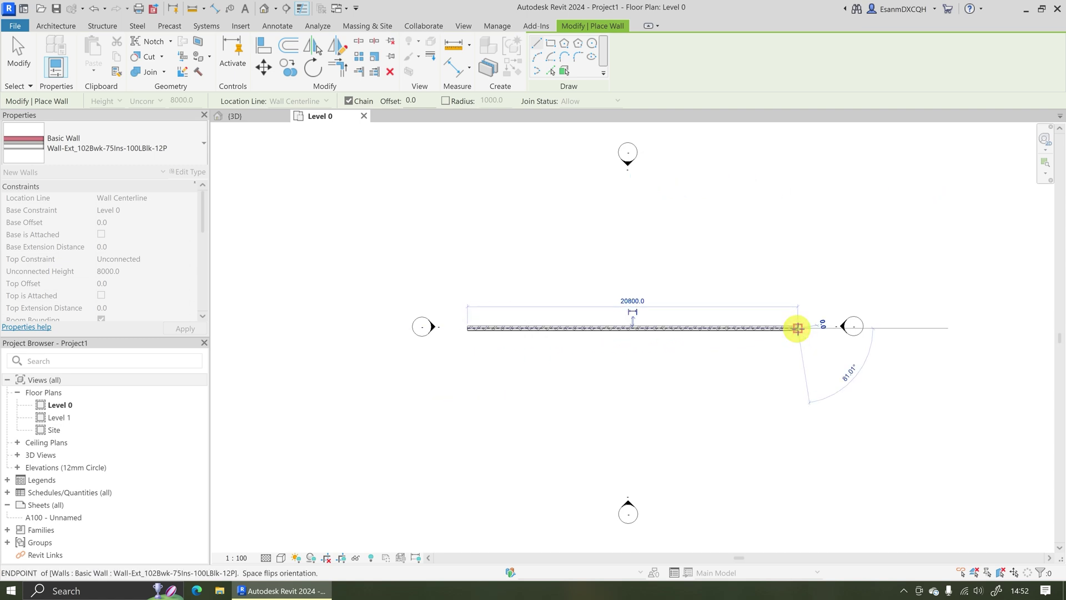
click(798, 328)
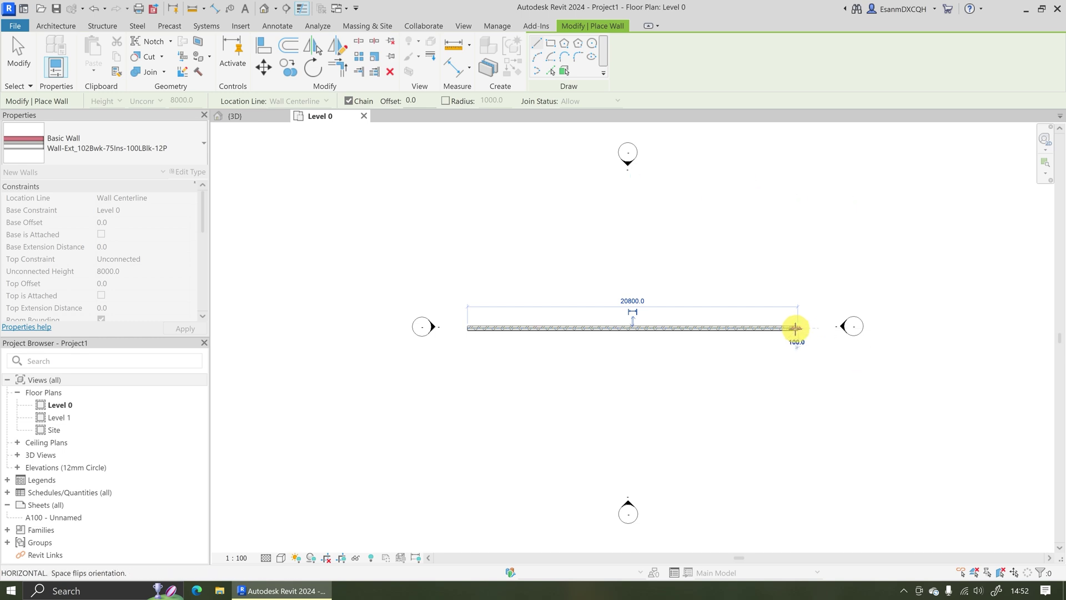
key(Escape)
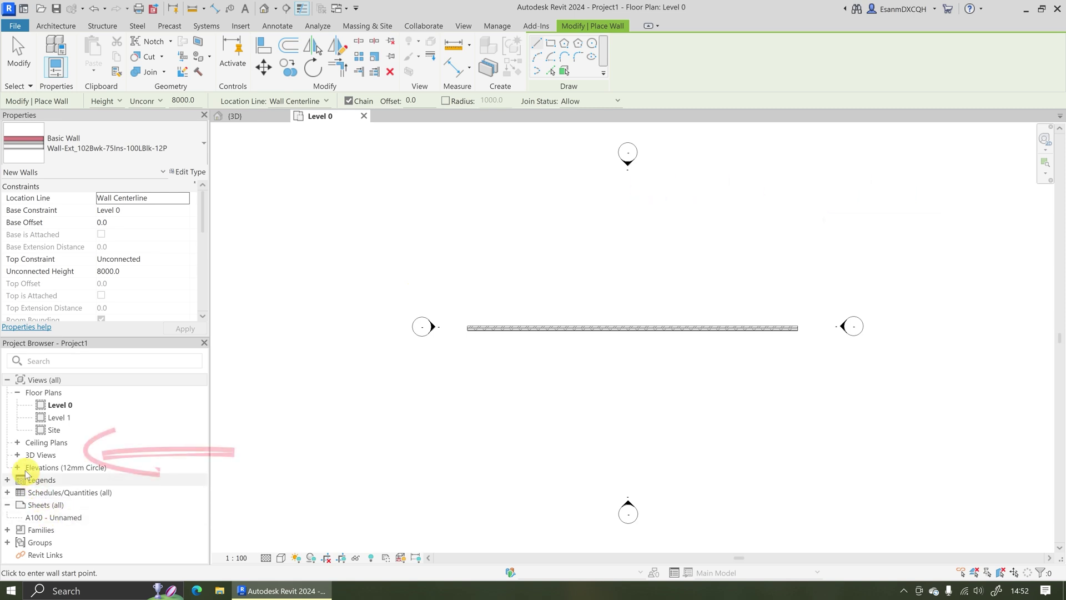
Open the new project's {3D} view
click(18, 456)
click(36, 456)
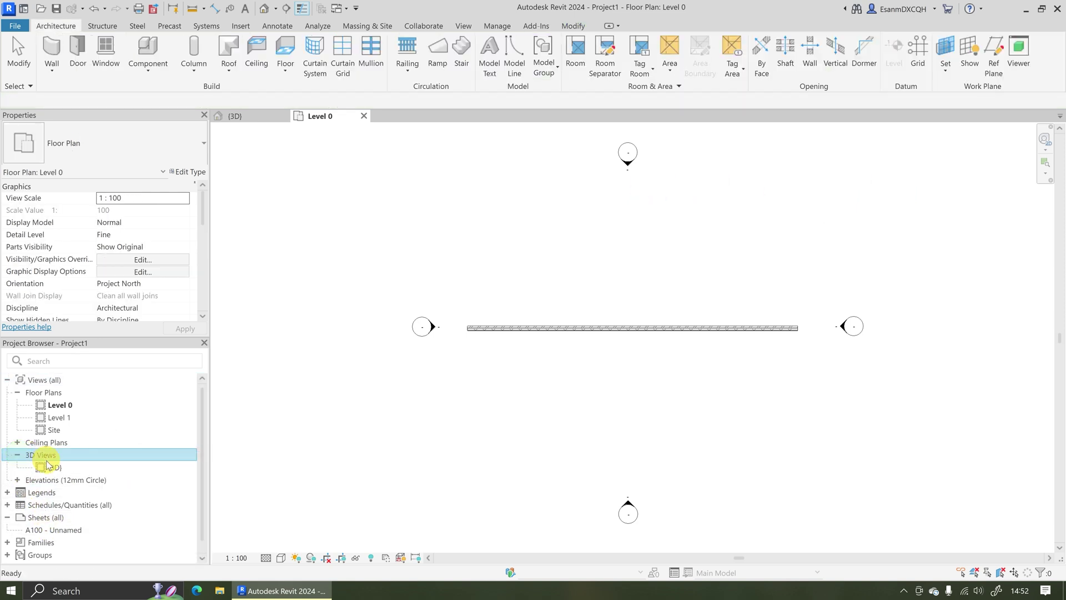
double_click(53, 467)
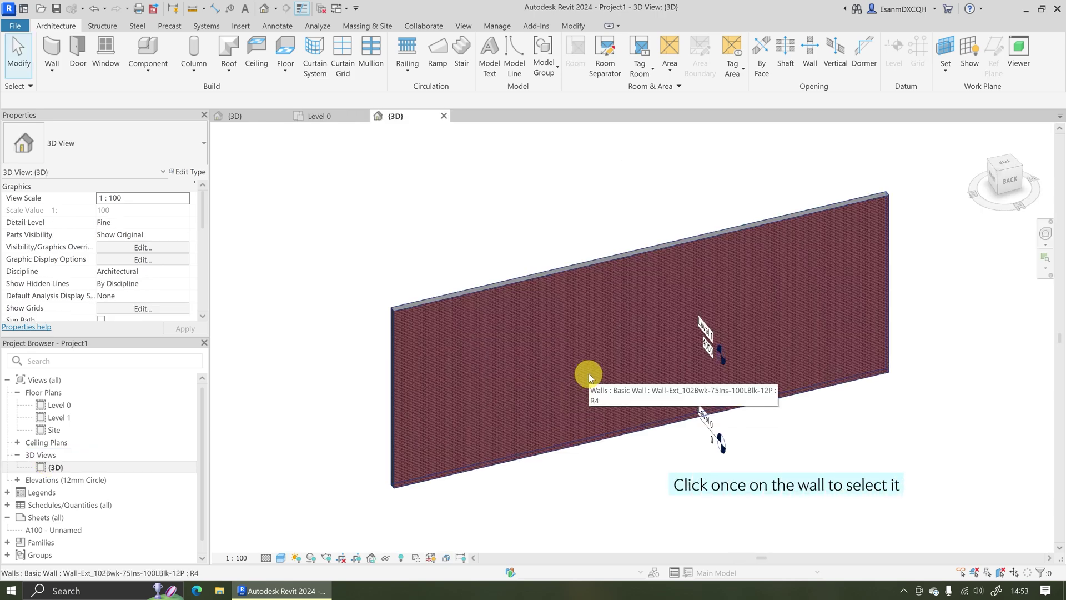
Change the wall's type to Curtain_Wall-Storefront and set its unconnected height to 3000
click(595, 264)
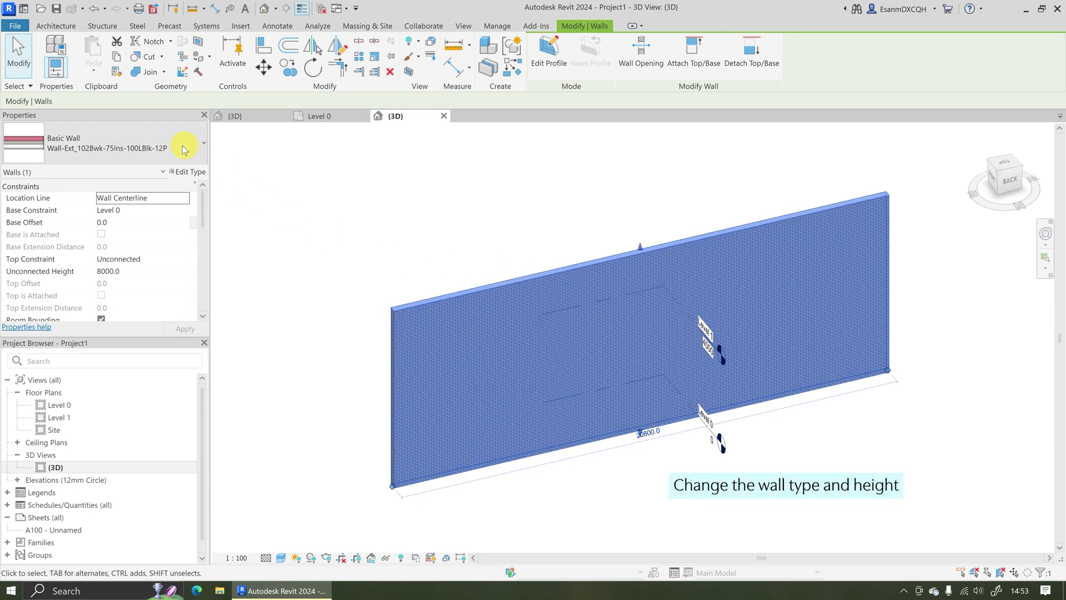
click(114, 144)
scroll(134, 295, down, 3)
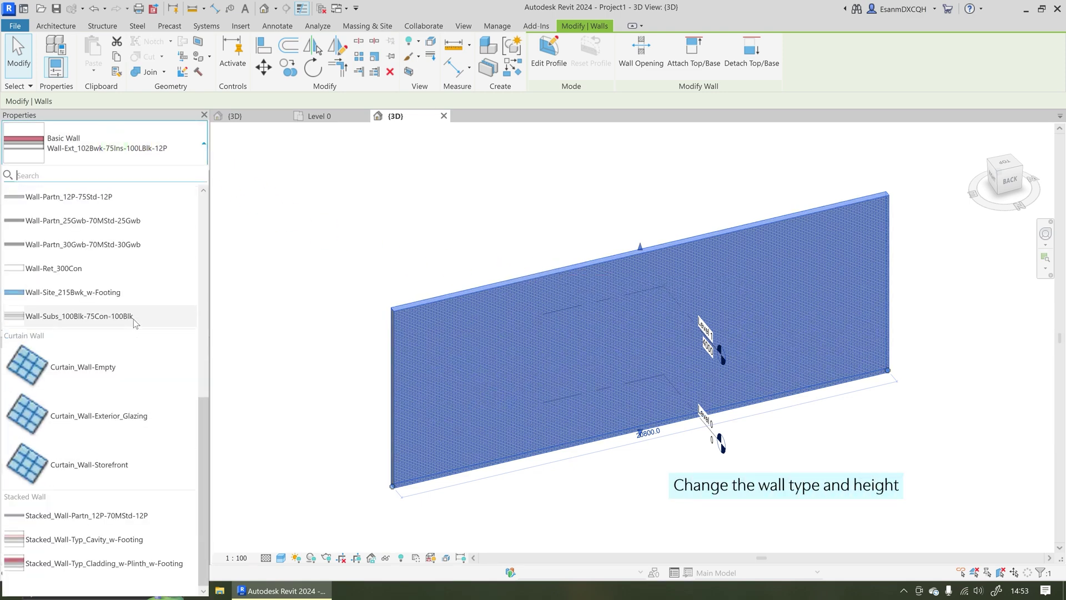
click(95, 468)
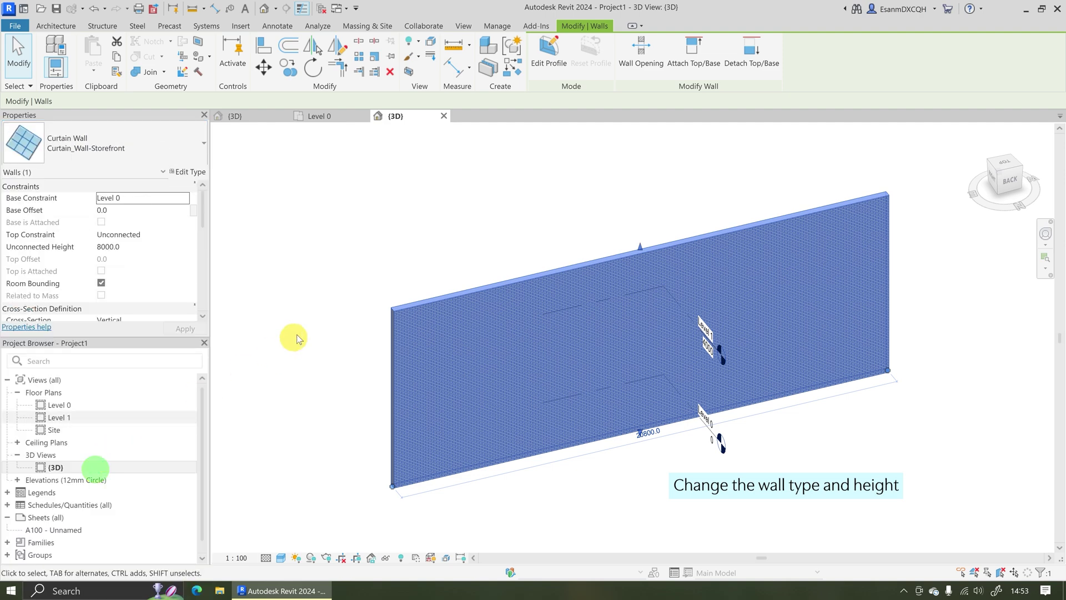
click(145, 252)
text(3000)
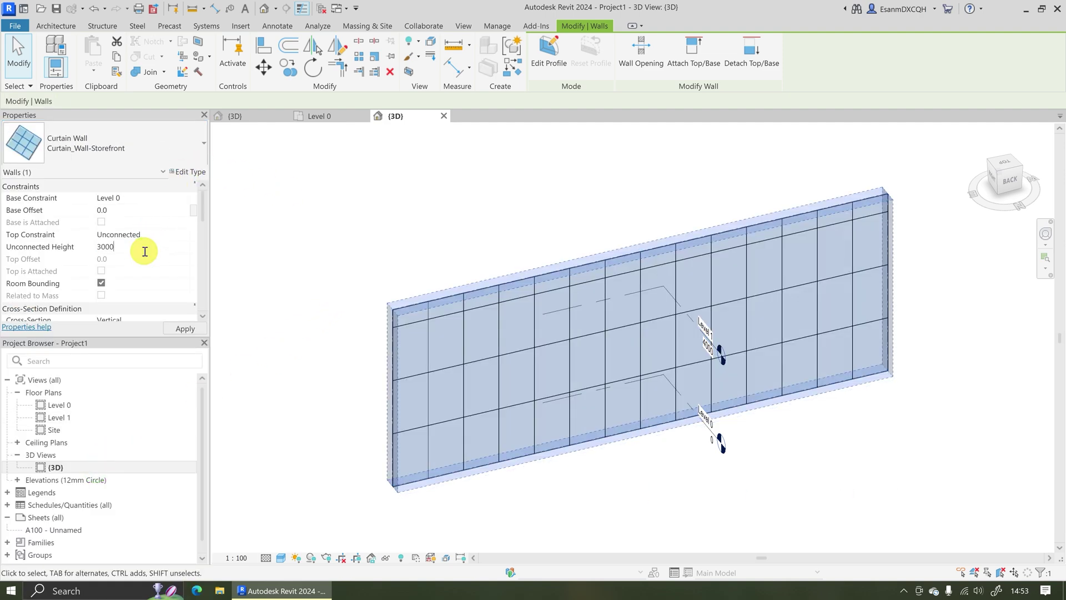
key(Return)
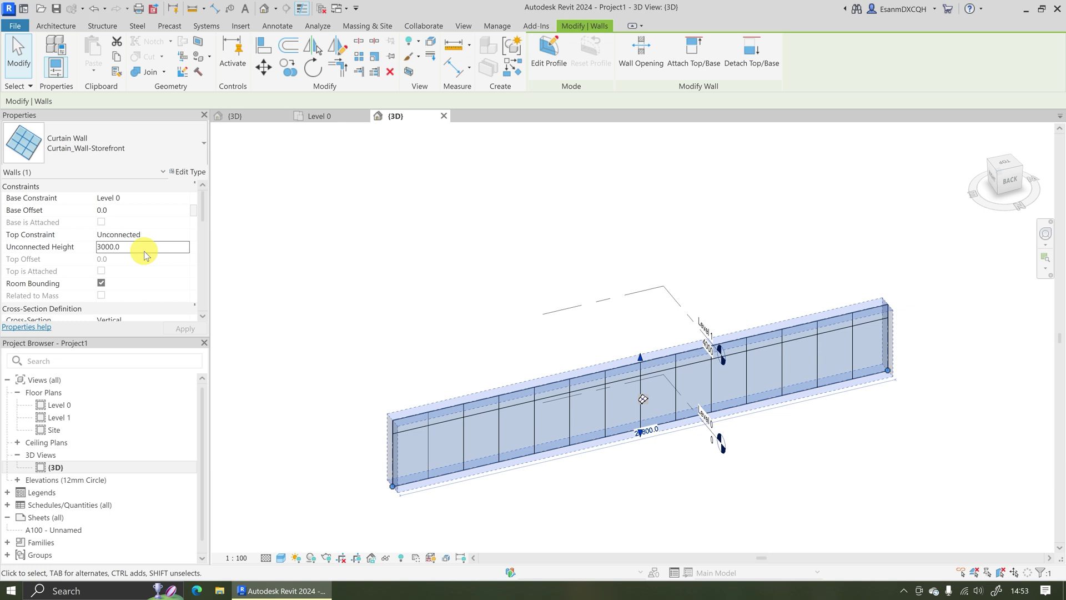
Change the selected wall's type to the basic wall Wall-Ext_215Bwk
click(129, 154)
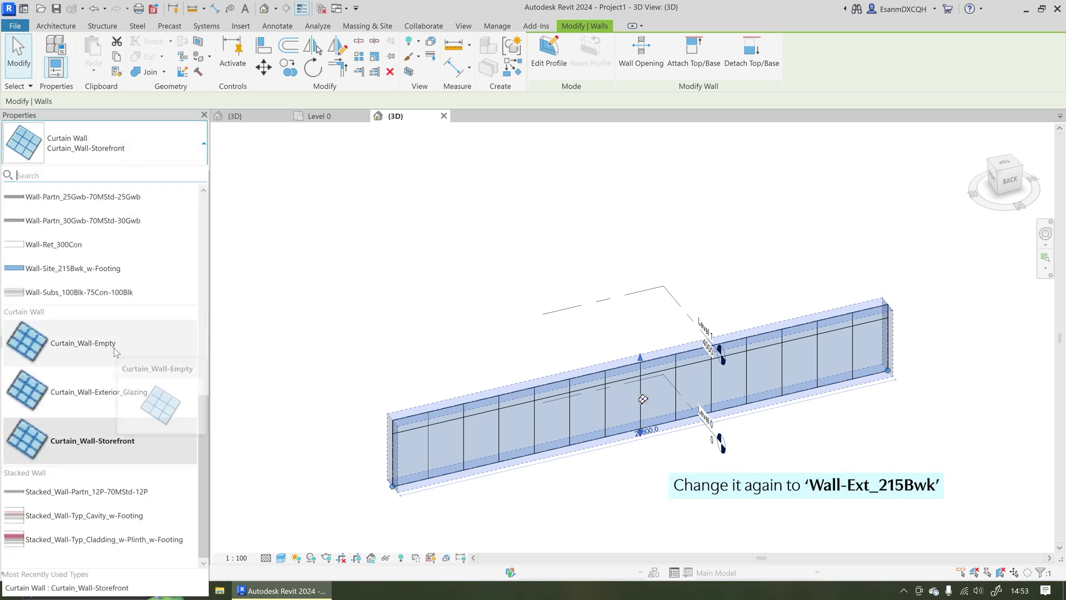
scroll(100, 333, up, 5)
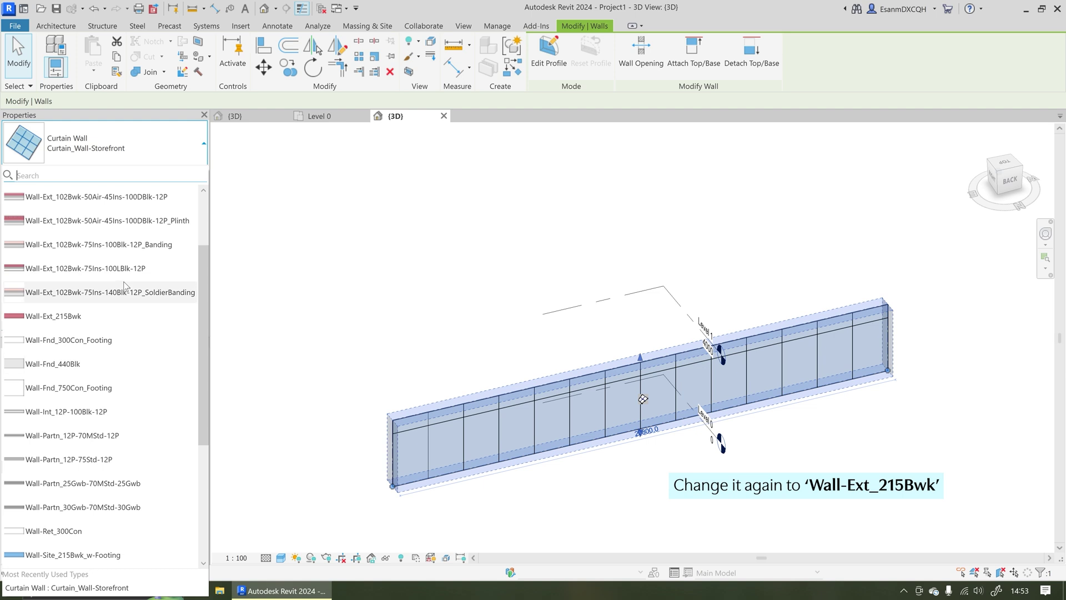
click(71, 317)
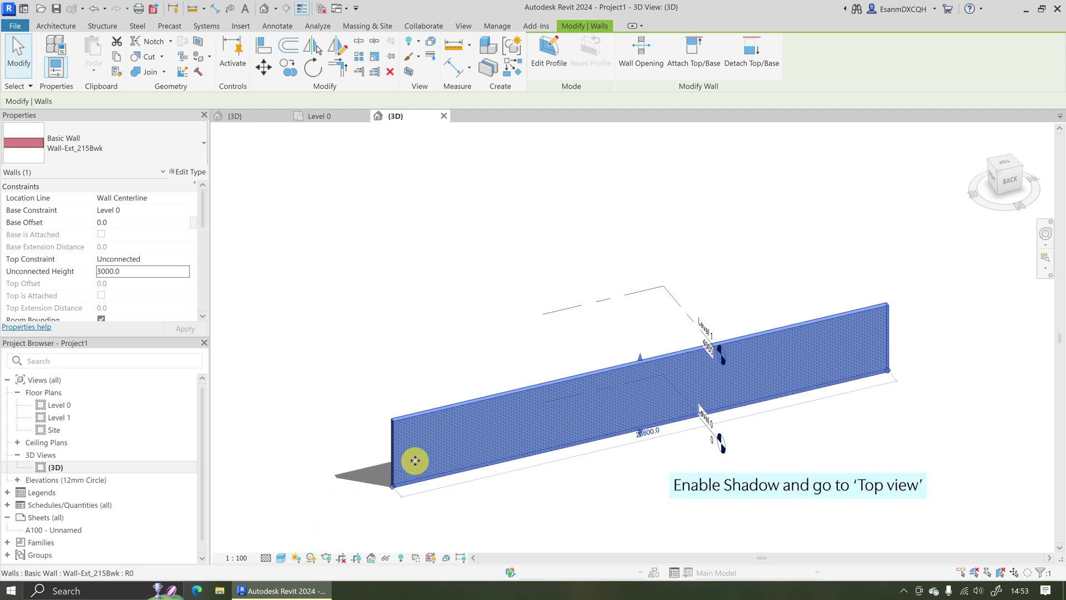
View the wall from the top and front with the ViewCube, and return to the earlier 3D orientation with the Rewind tool
click(1009, 168)
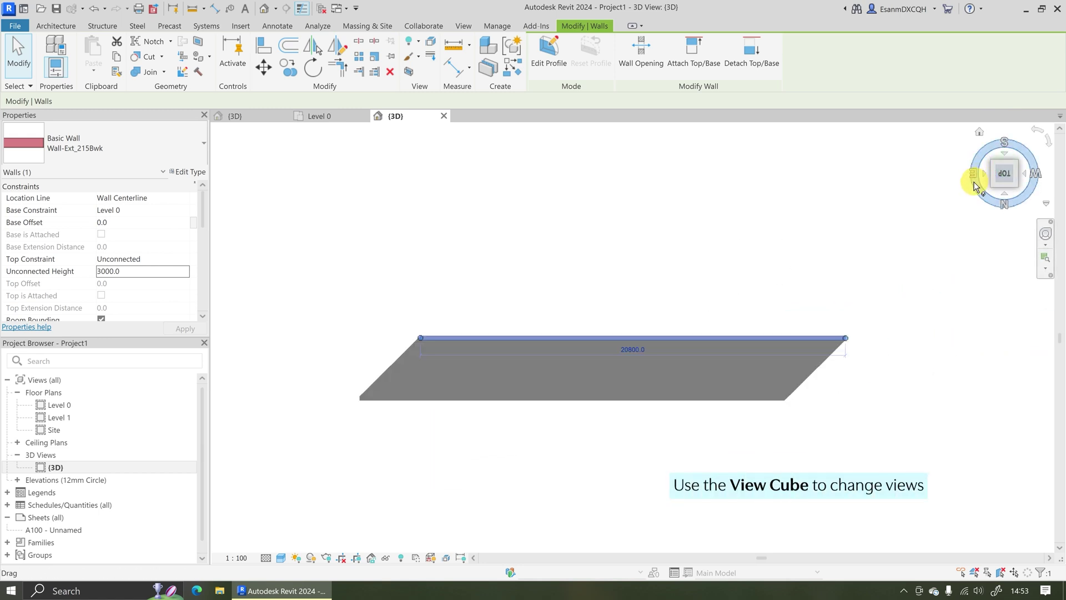
click(1004, 159)
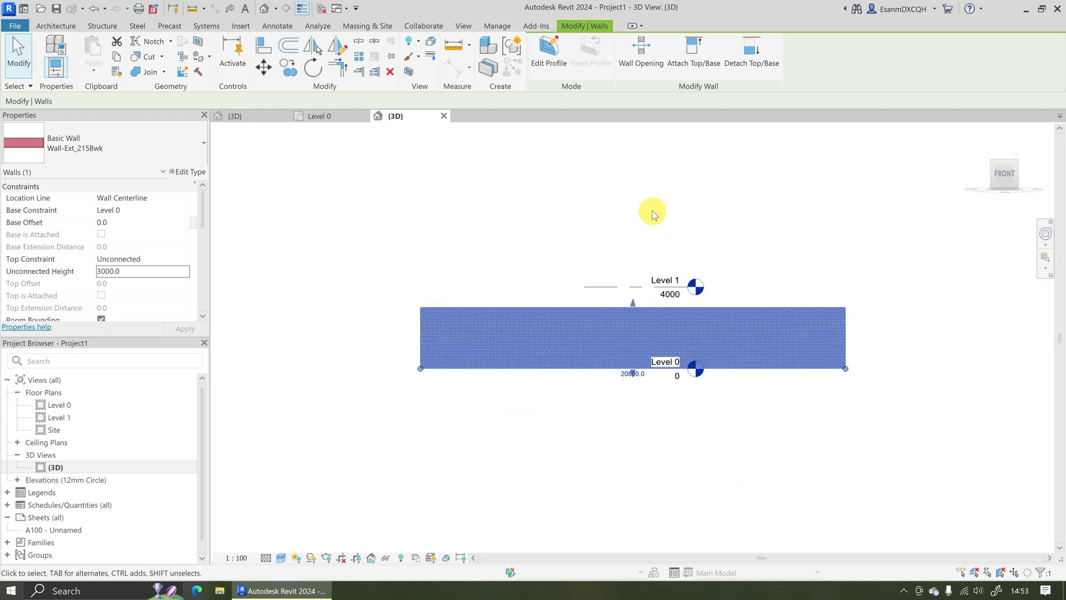
click(1045, 236)
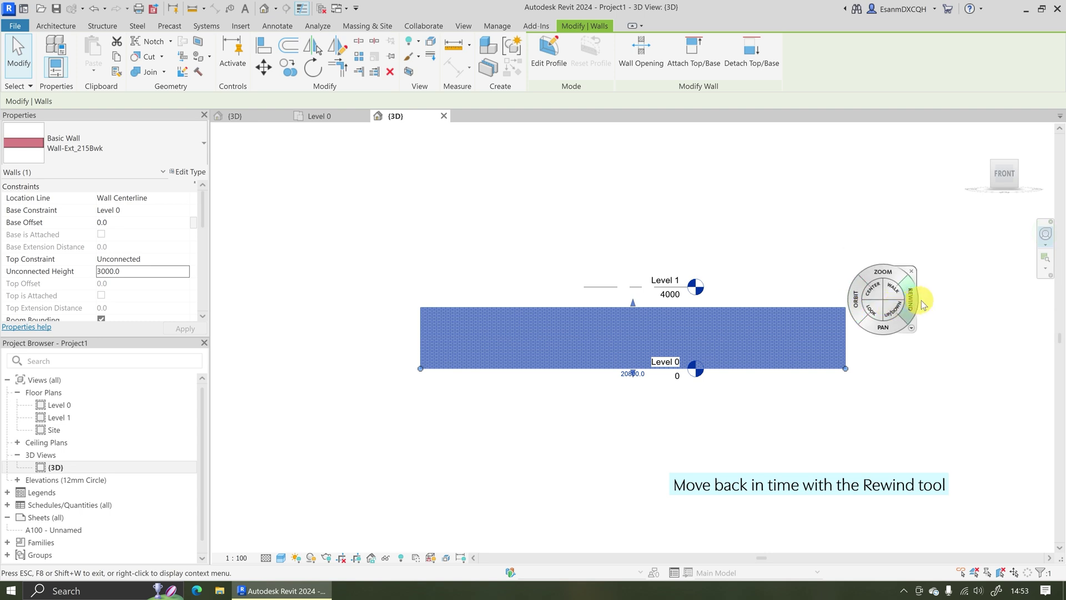
drag(918, 303, 740, 302)
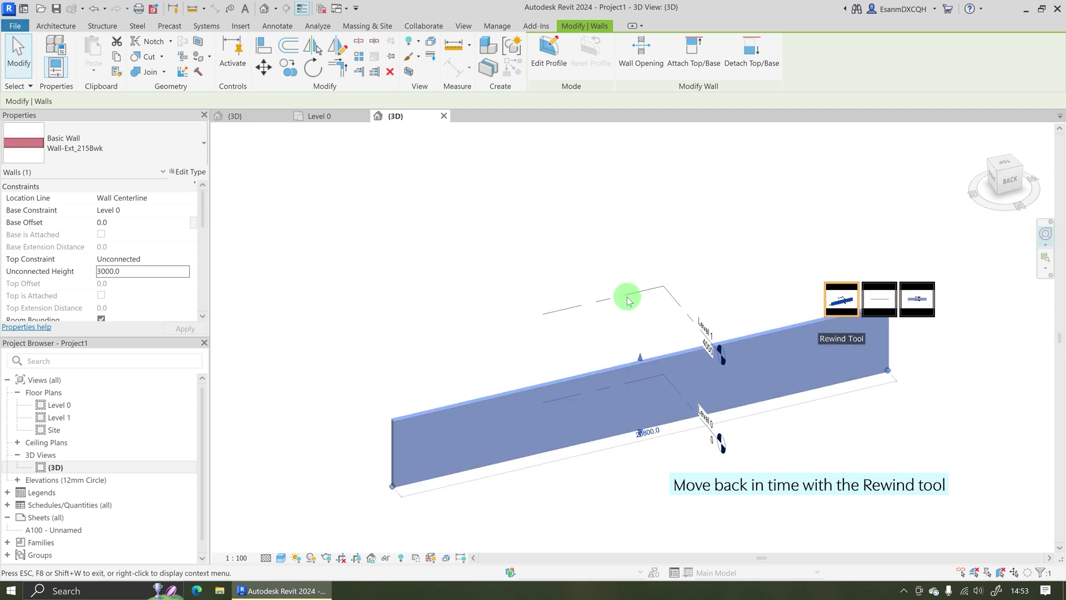
drag(606, 300, 742, 305)
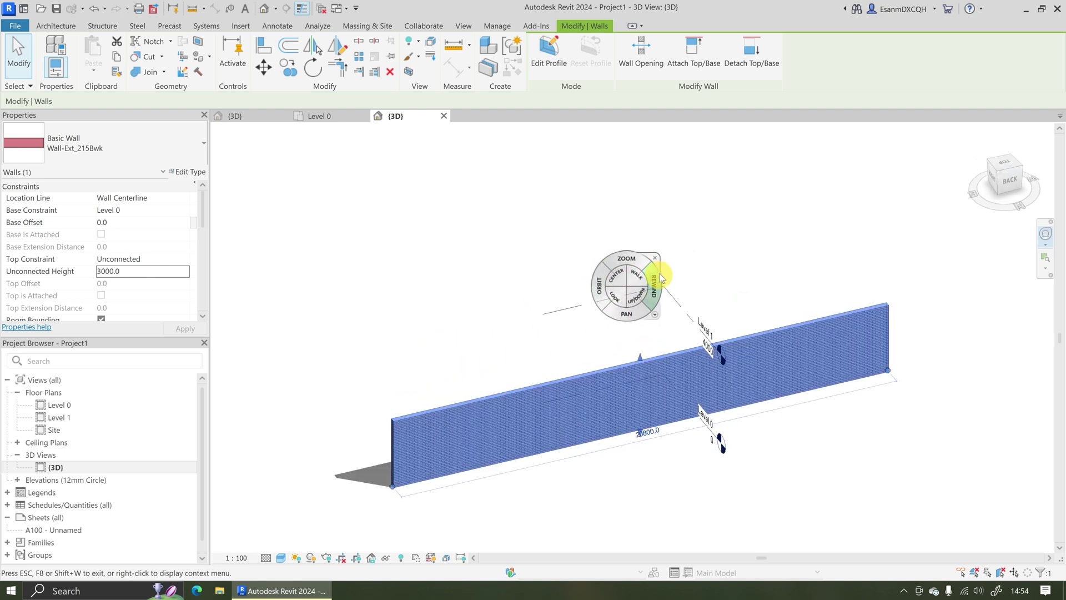
click(656, 259)
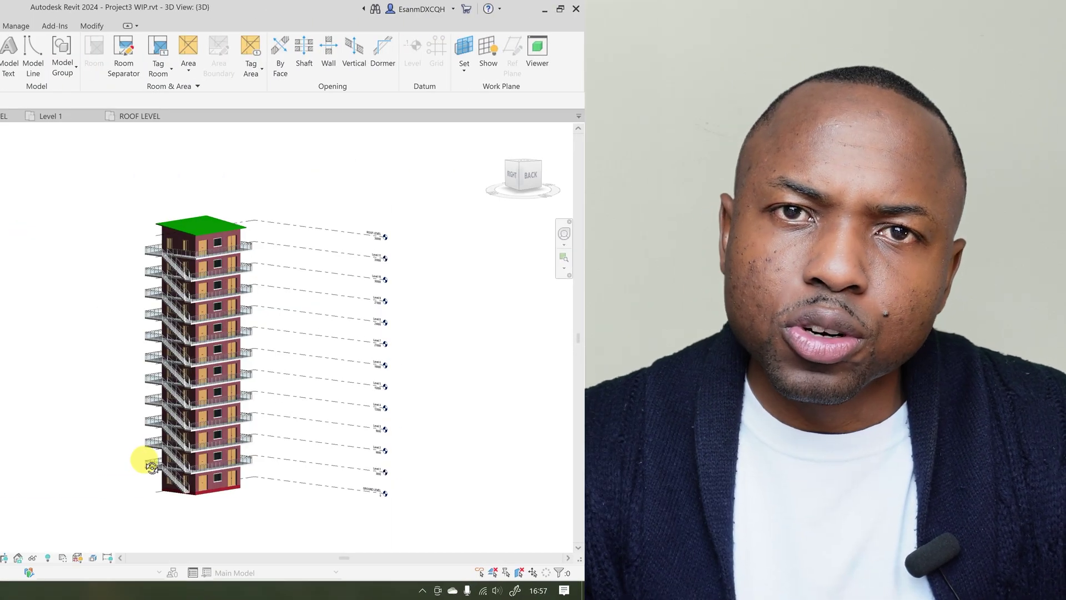
Examine the multi-storey tower in the Project3 WIP 3D view, orbiting around it and zooming in on its facade and balconies
shift+middle_drag(150, 465, 123, 453)
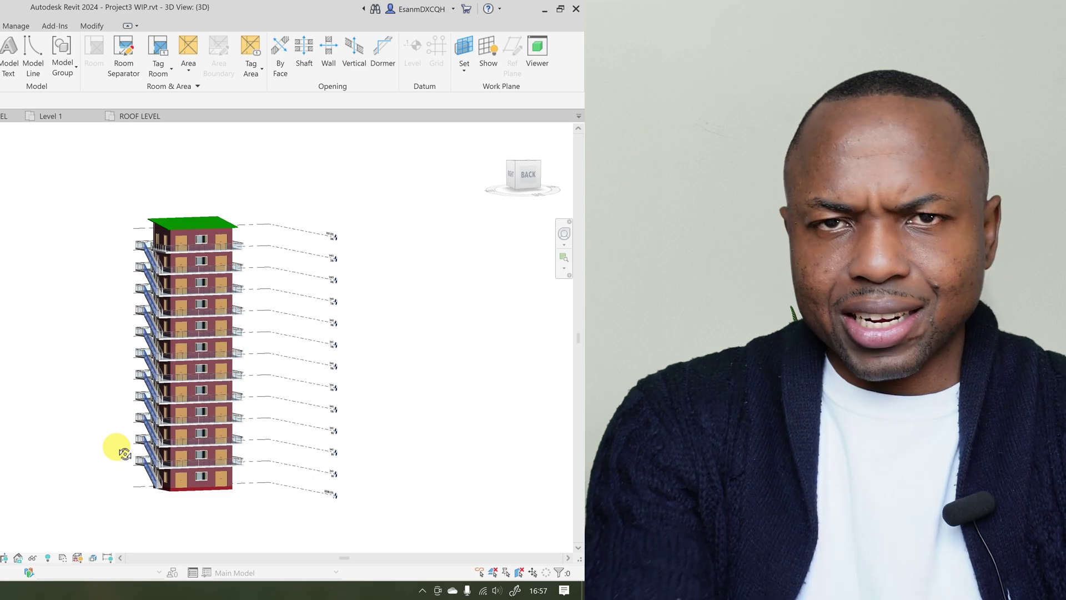
scroll(168, 509, up, 3)
scroll(209, 433, up, 1)
middle_drag(215, 440, 206, 472)
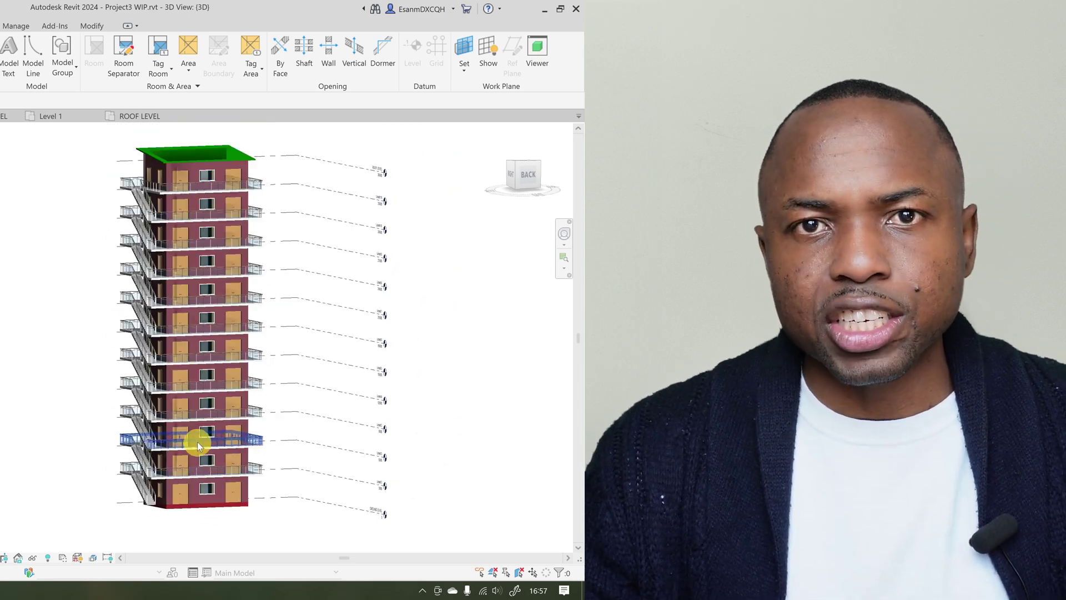
scroll(195, 441, up, 3)
scroll(403, 241, up, 3)
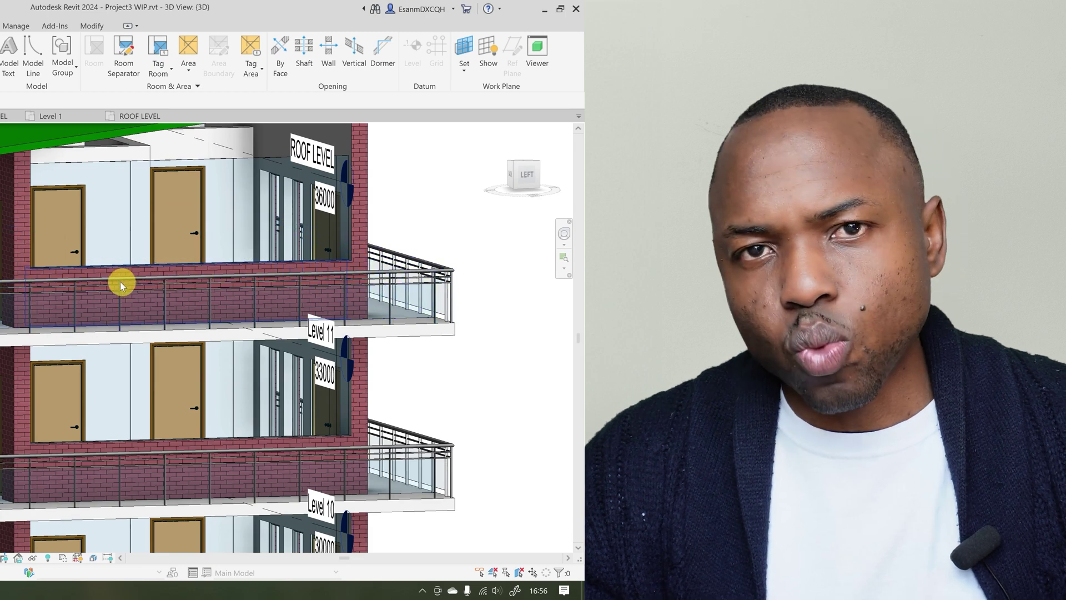
Select the brick parapet wall on the uppermost balcony below the roof level
click(132, 271)
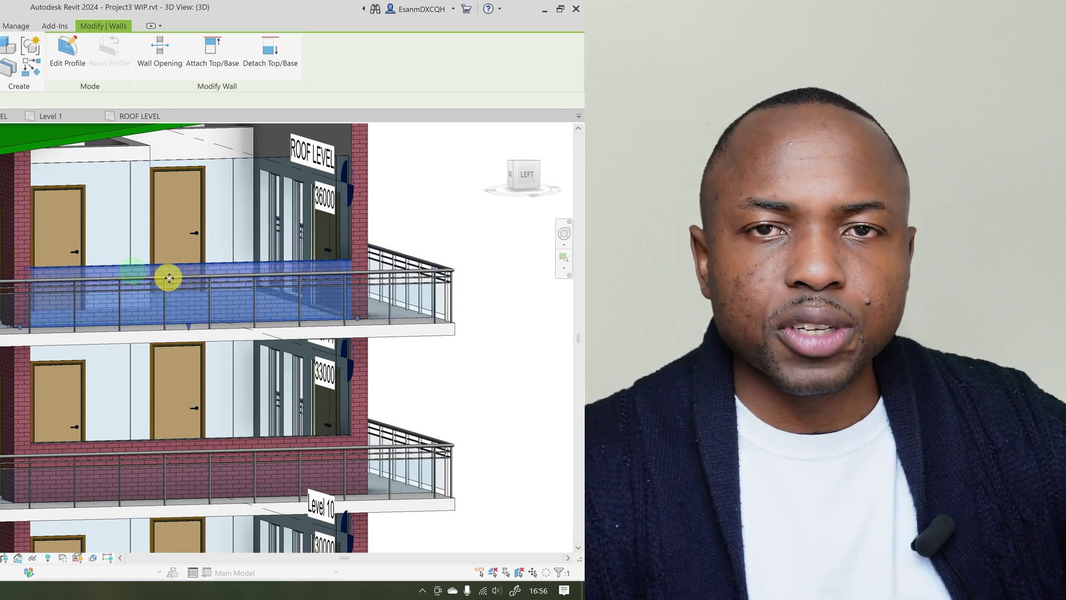
scroll(169, 278, up, 2)
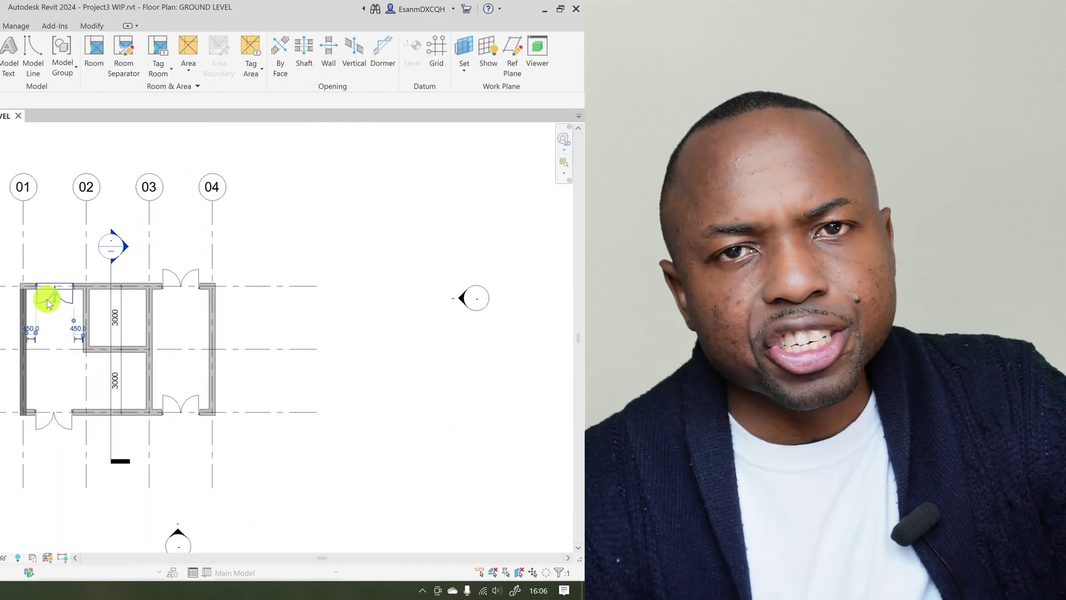
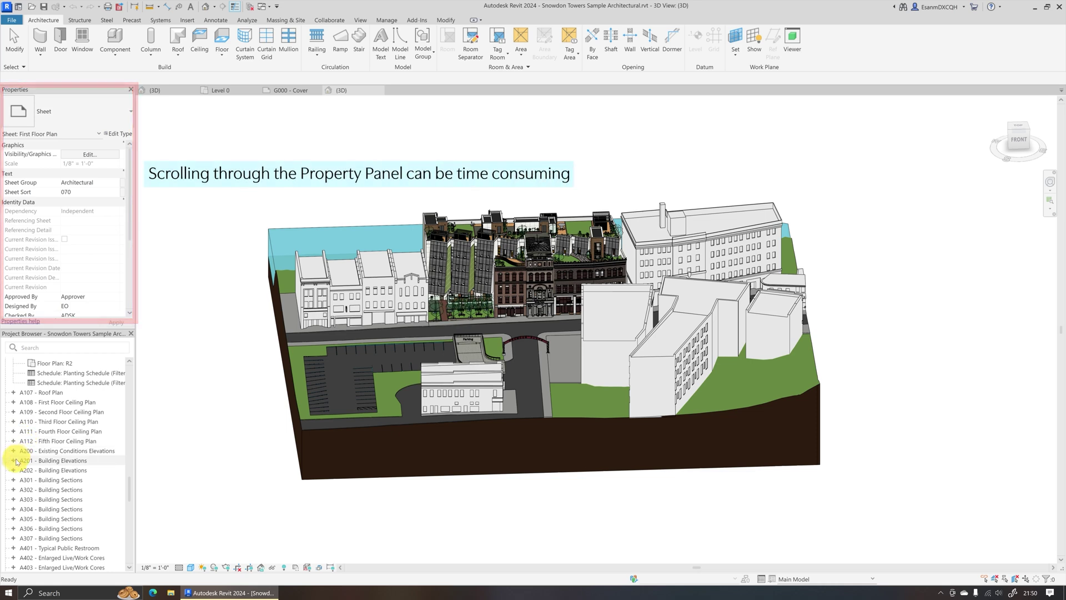
Select the A201 - Building Elevations sheet and look through the Project Browser tree and the sheet's properties
click(34, 460)
scroll(35, 458, down, 6)
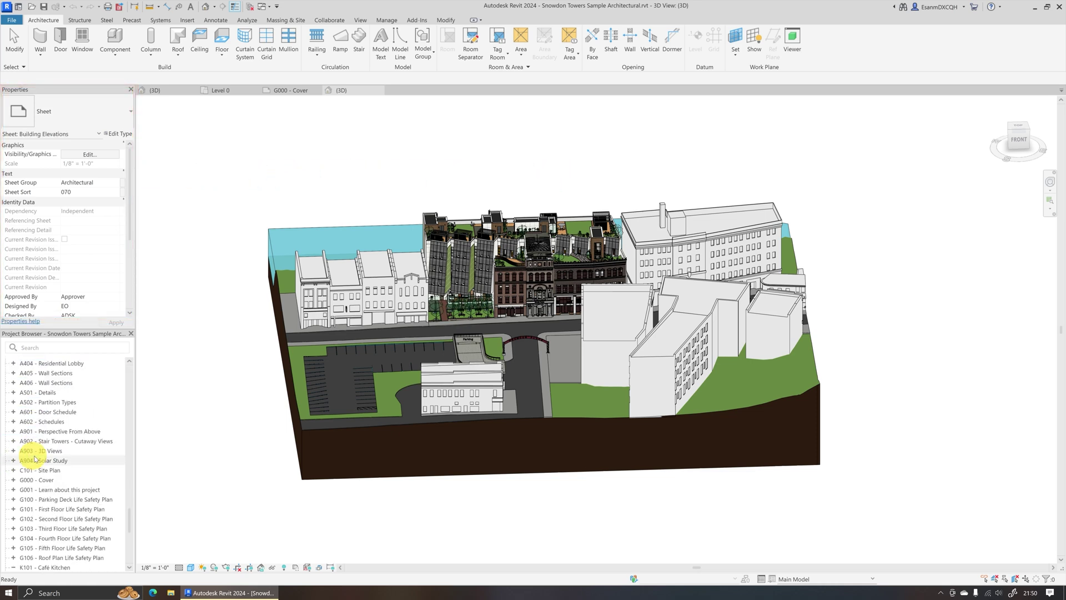
scroll(35, 458, up, 10)
scroll(35, 459, up, 15)
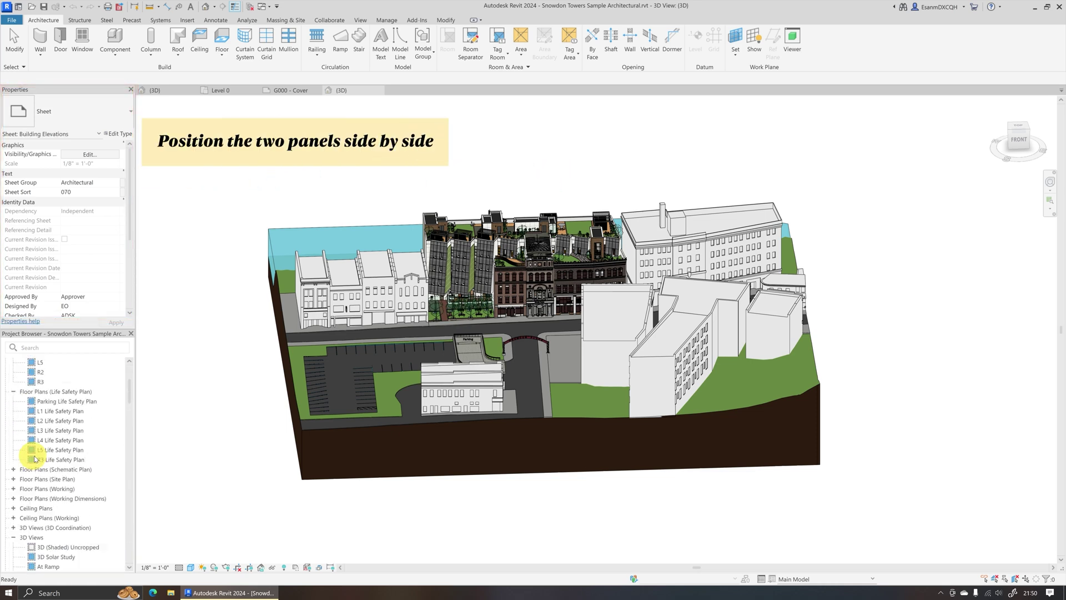
scroll(84, 248, down, 2)
scroll(84, 248, down, 2)
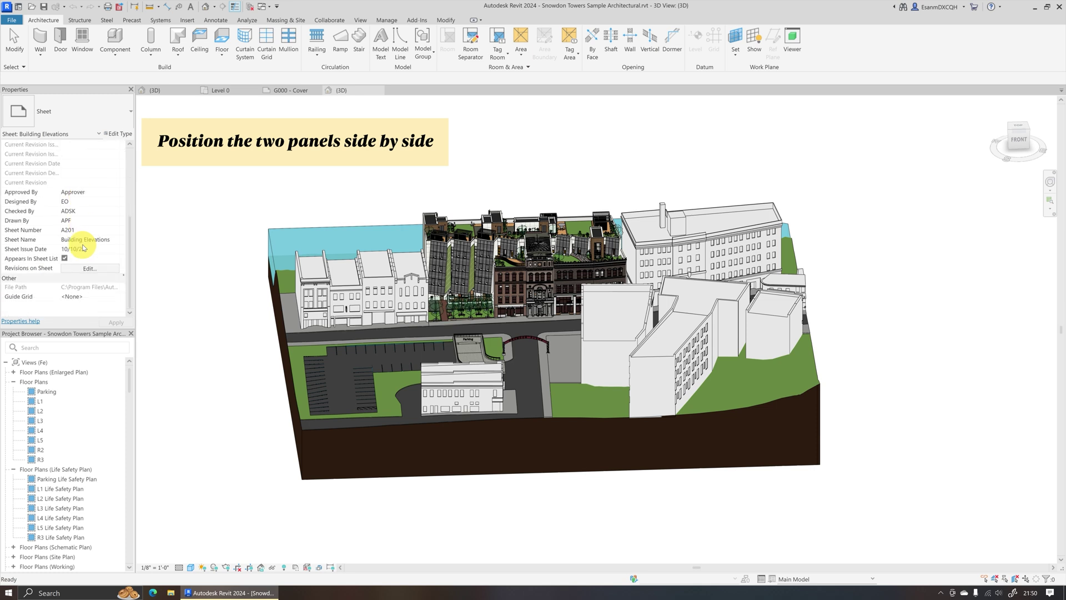
scroll(85, 248, up, 3)
scroll(84, 248, down, 1)
scroll(83, 247, down, 2)
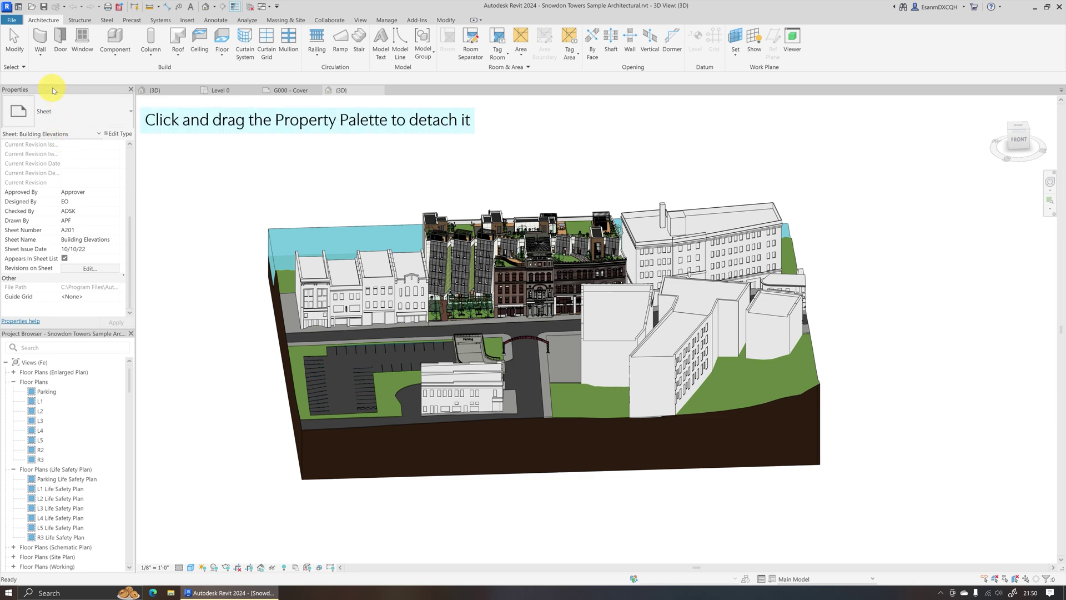
Detach the Properties palette, dock it side by side with the Project Browser, and narrow the two panels
drag(61, 88, 139, 196)
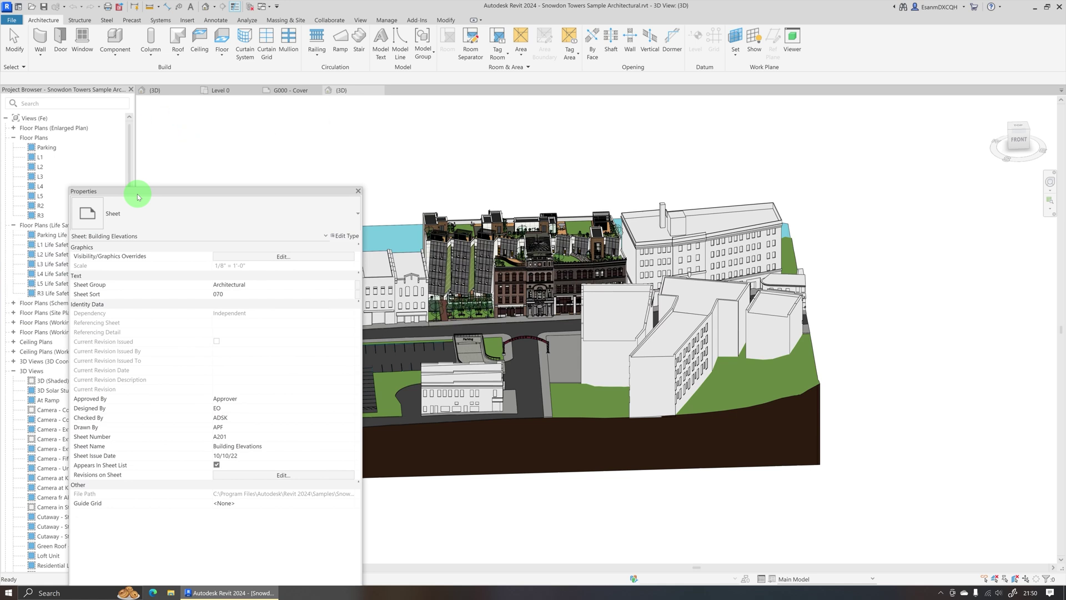
drag(138, 196, 131, 198)
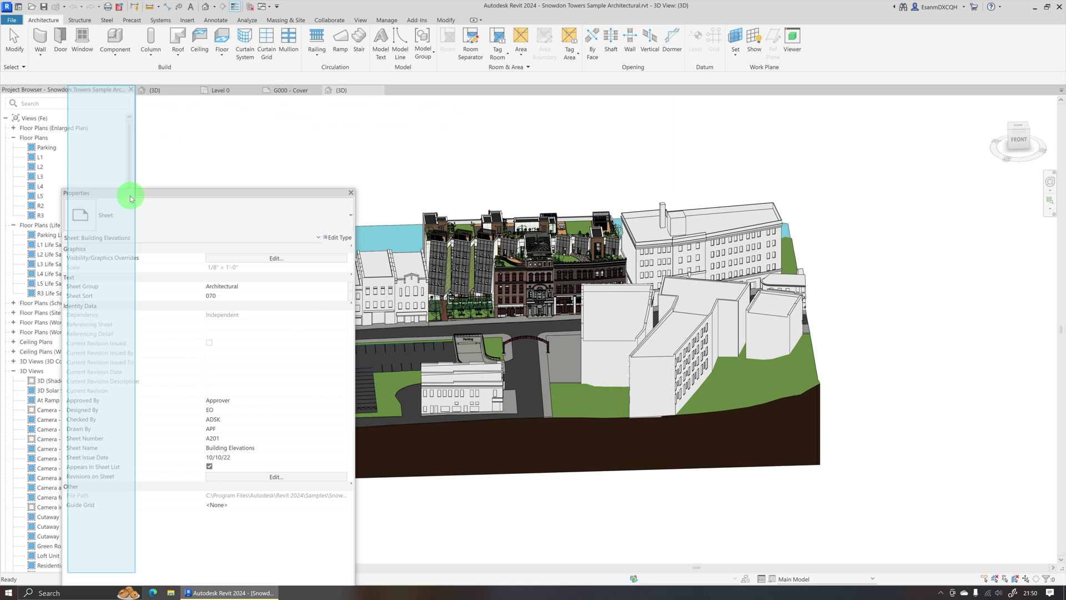
drag(130, 196, 130, 196)
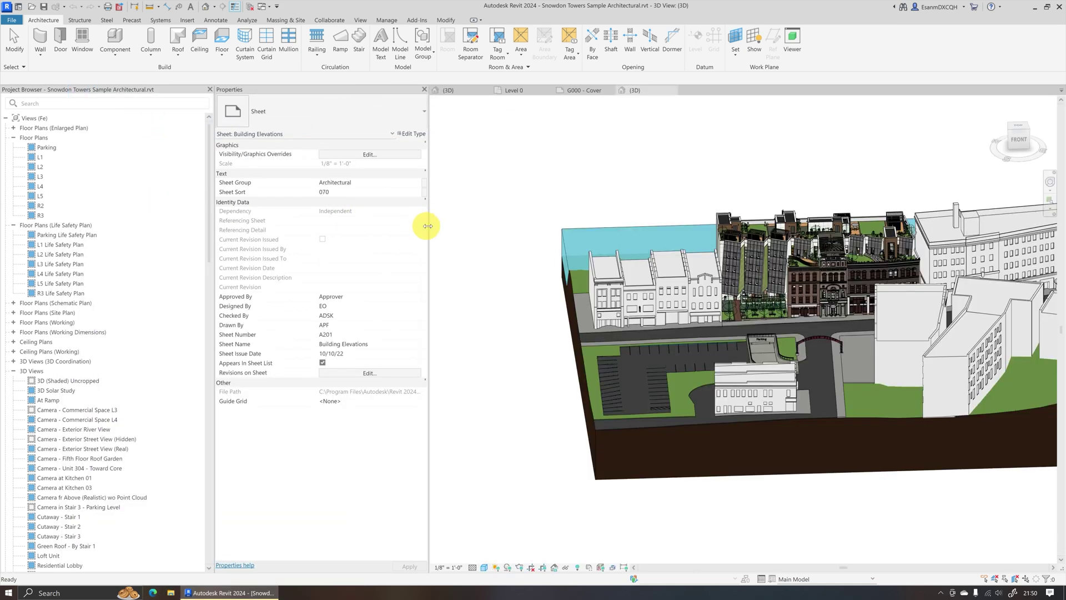
drag(428, 230, 320, 231)
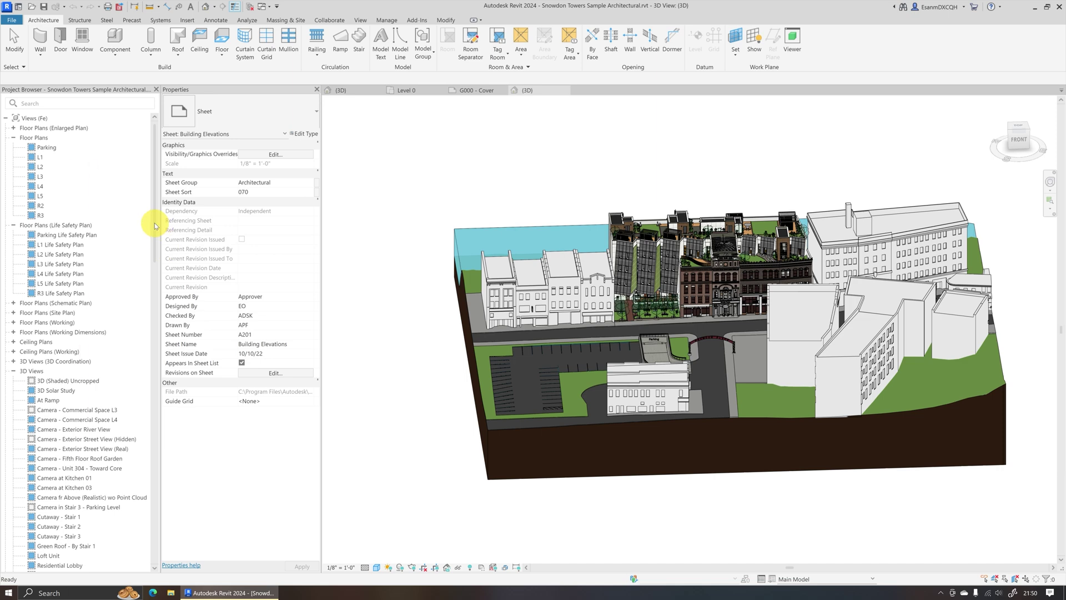
mouse_move(155, 227)
mouse_down()
mouse_move(123, 547)
mouse_move(124, 148)
mouse_up()
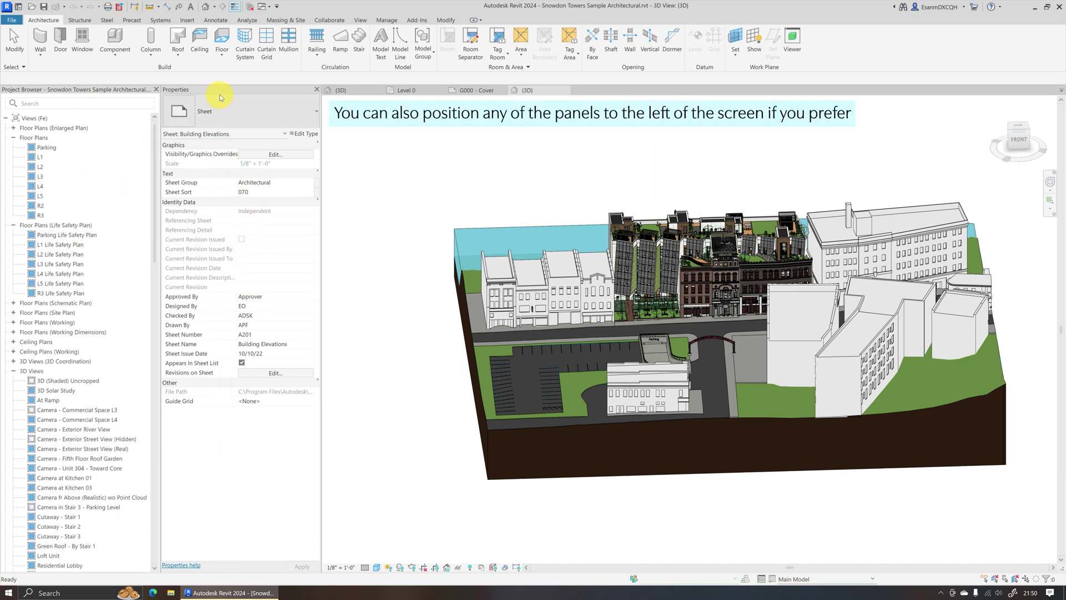
Dock the Properties palette on the opposite side of the drawing area from the Project Browser and narrow it
drag(219, 89, 1065, 225)
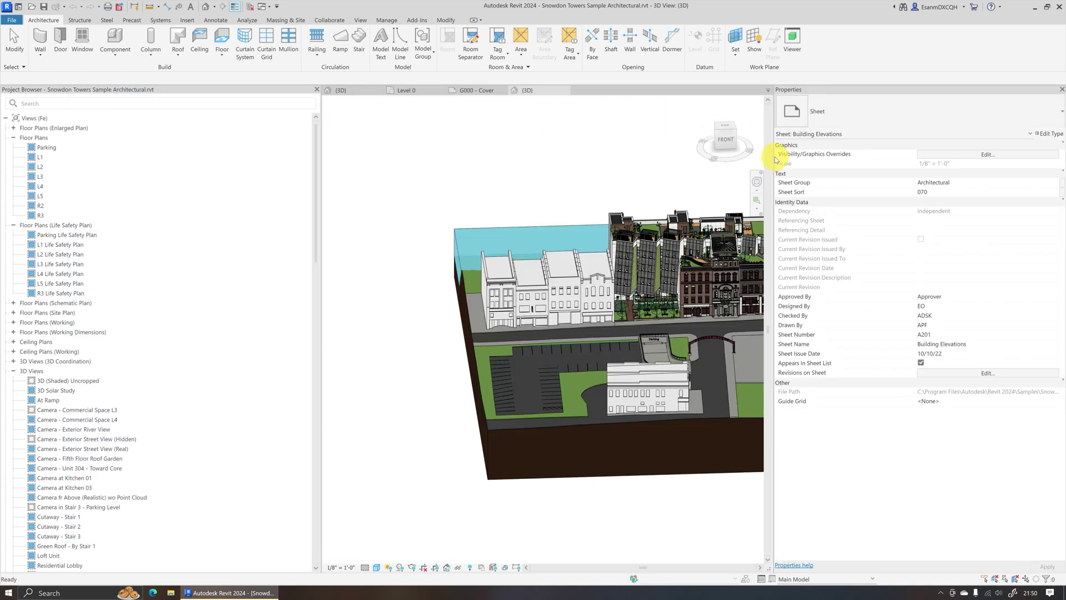
click(672, 169)
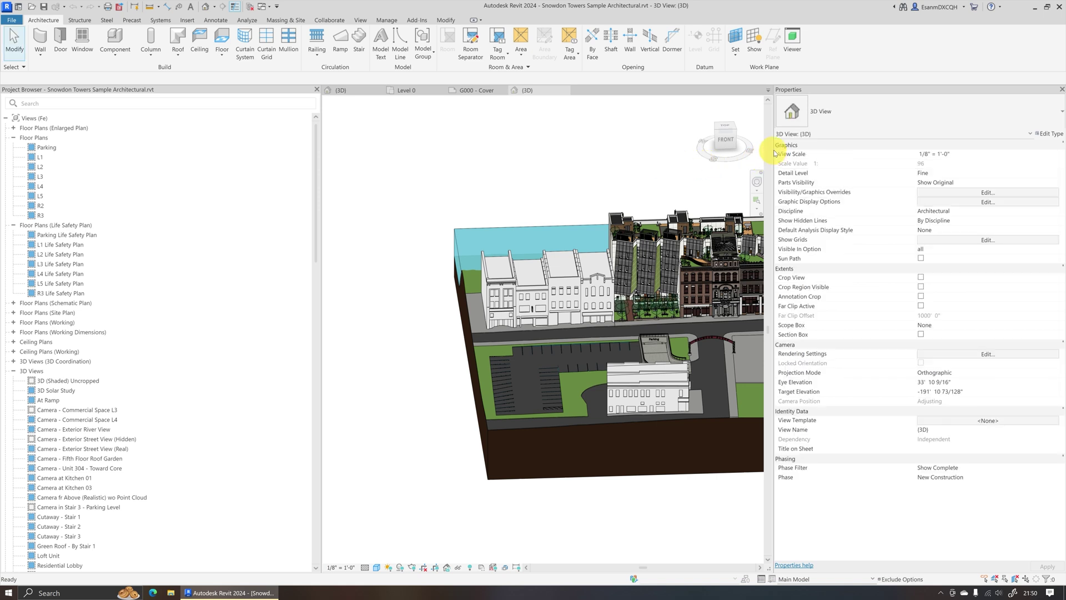
drag(773, 149, 917, 148)
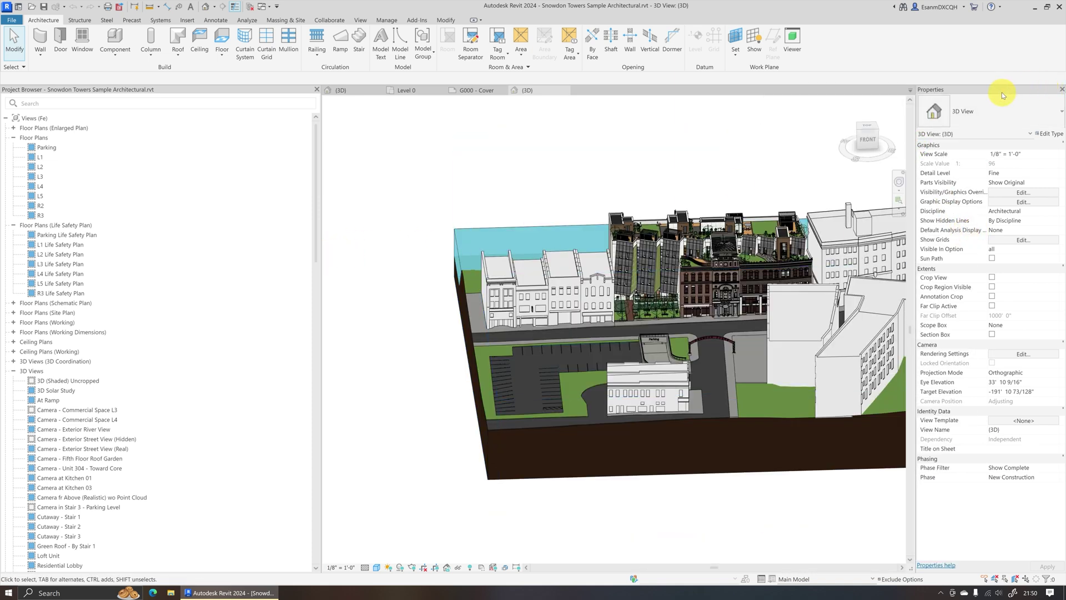
Dock the Properties palette back beside the Project Browser and narrow both panels to enlarge the drawing area
drag(1002, 92, 319, 144)
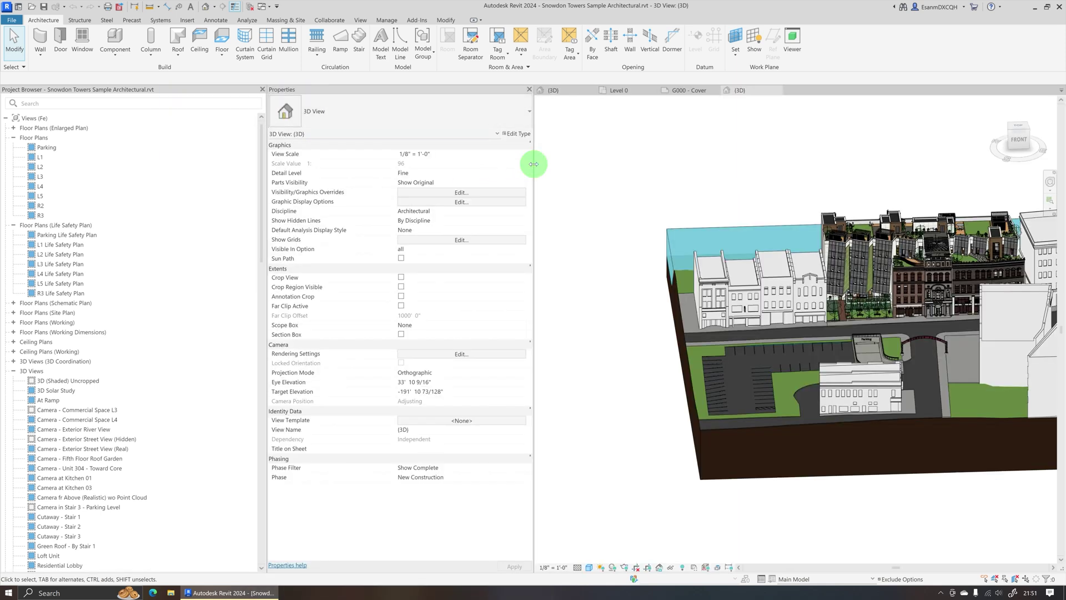
drag(534, 164, 261, 186)
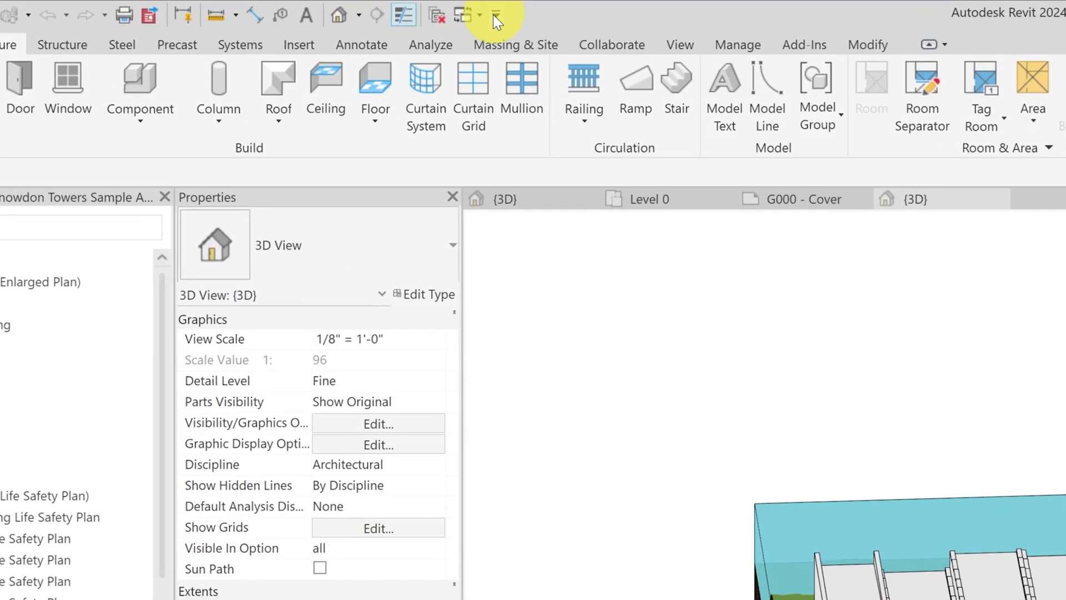
Set the Quick Access Toolbar to show below the ribbon
click(496, 17)
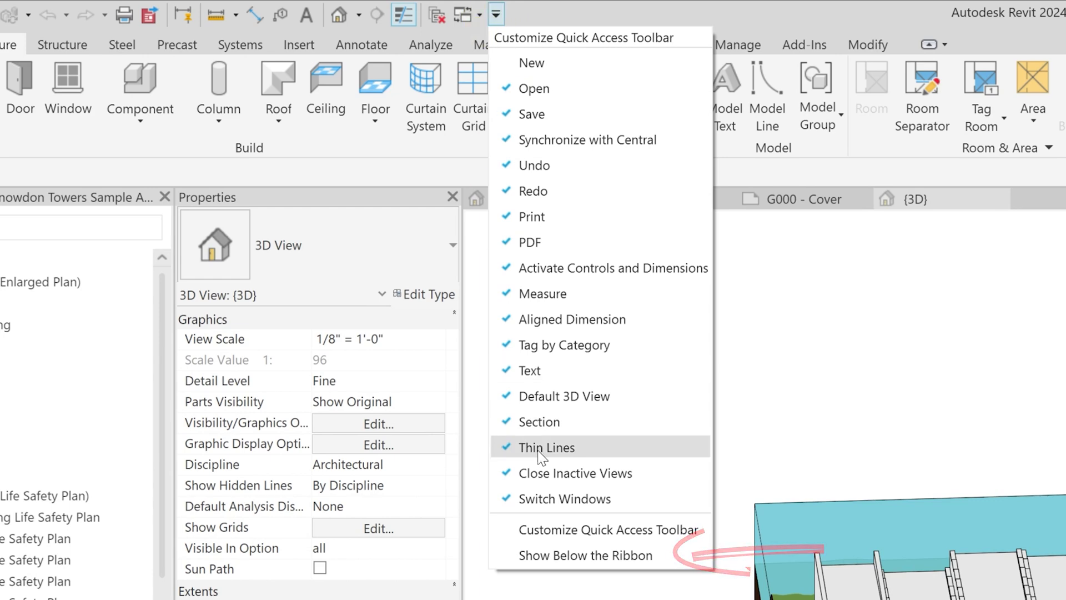
click(552, 554)
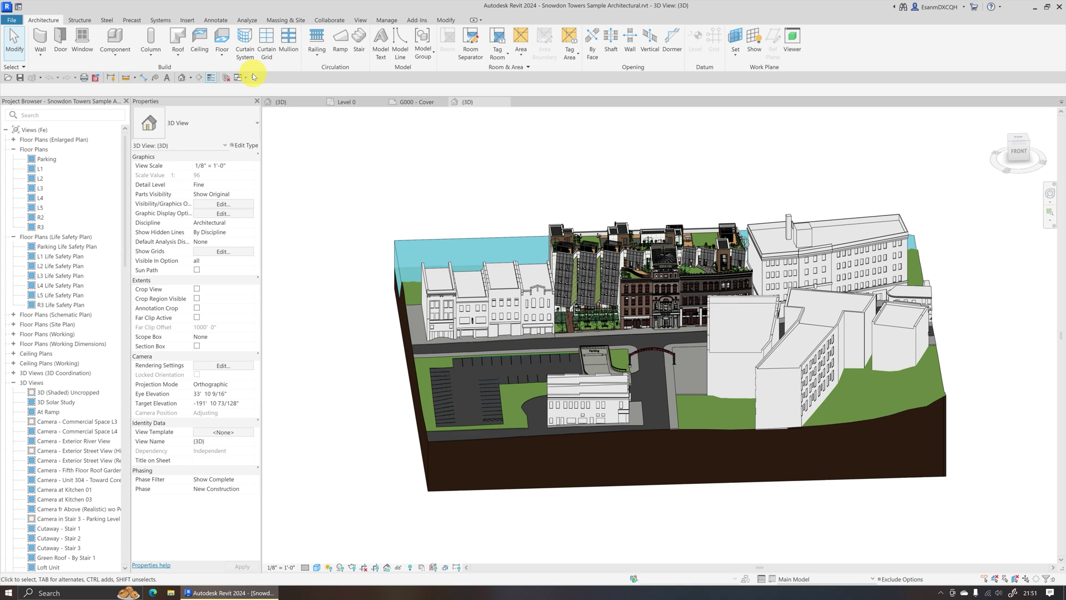
Add the Wall, Door and Window tools to the Quick Access Toolbar
right_click(45, 39)
click(55, 45)
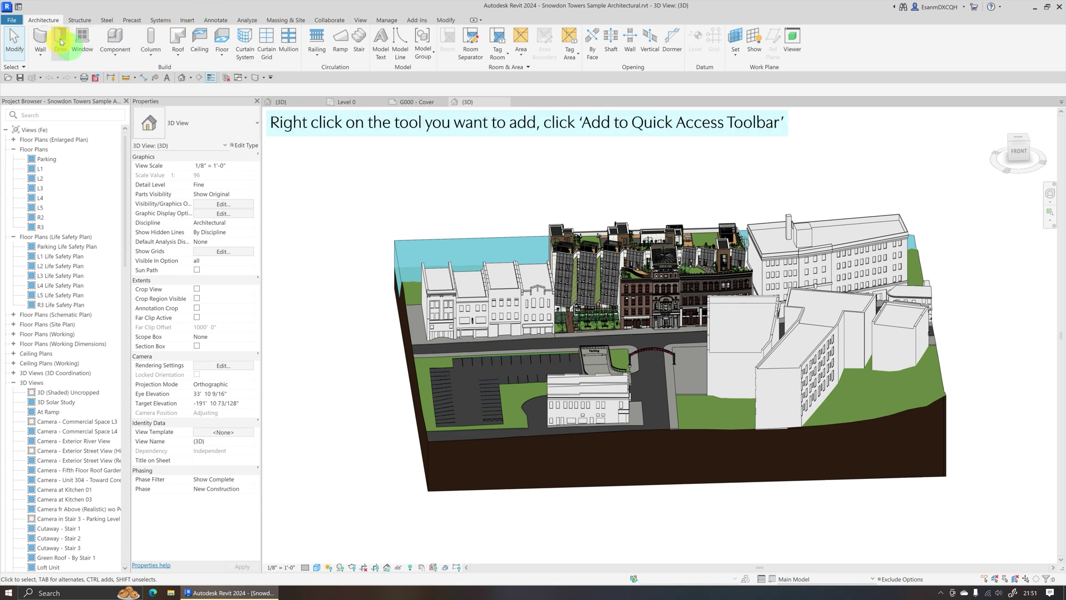
right_click(62, 39)
click(84, 46)
right_click(82, 43)
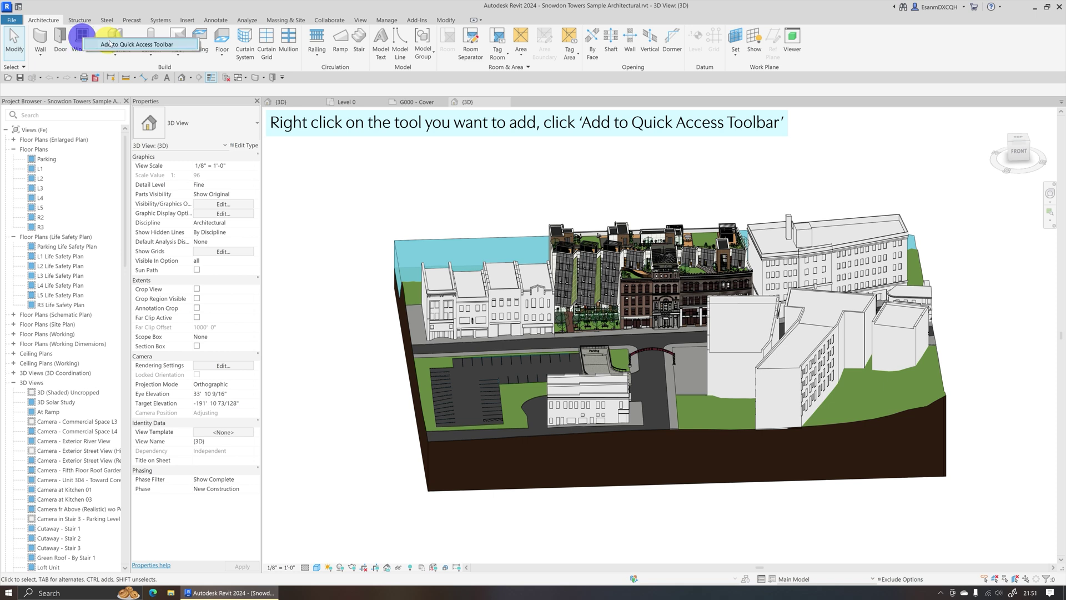
click(114, 49)
Add the Diameter dimension tool to the Quick Access Toolbar
click(216, 20)
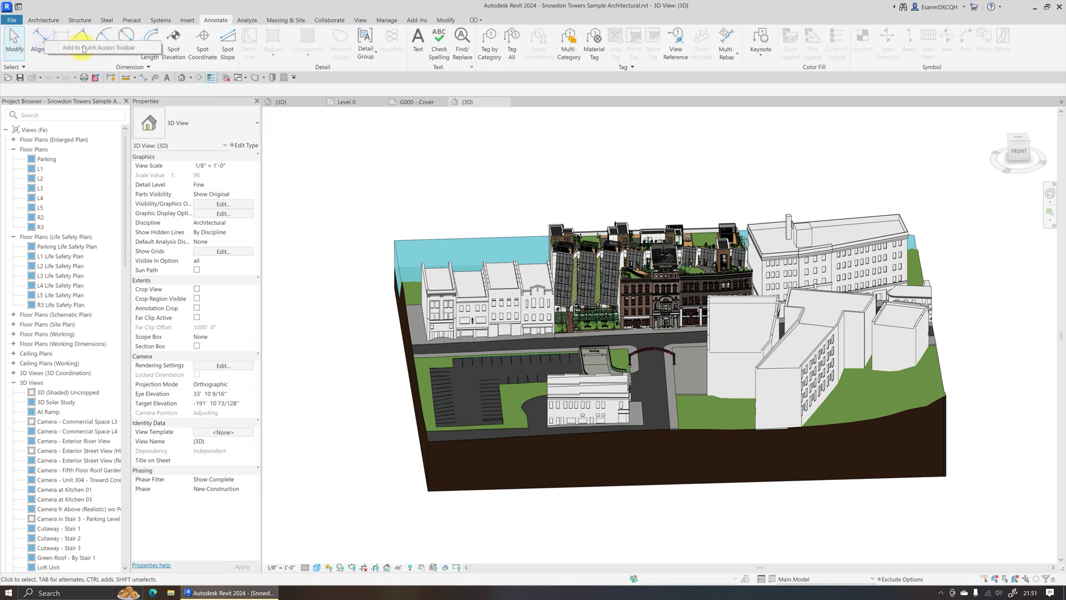
right_click(81, 40)
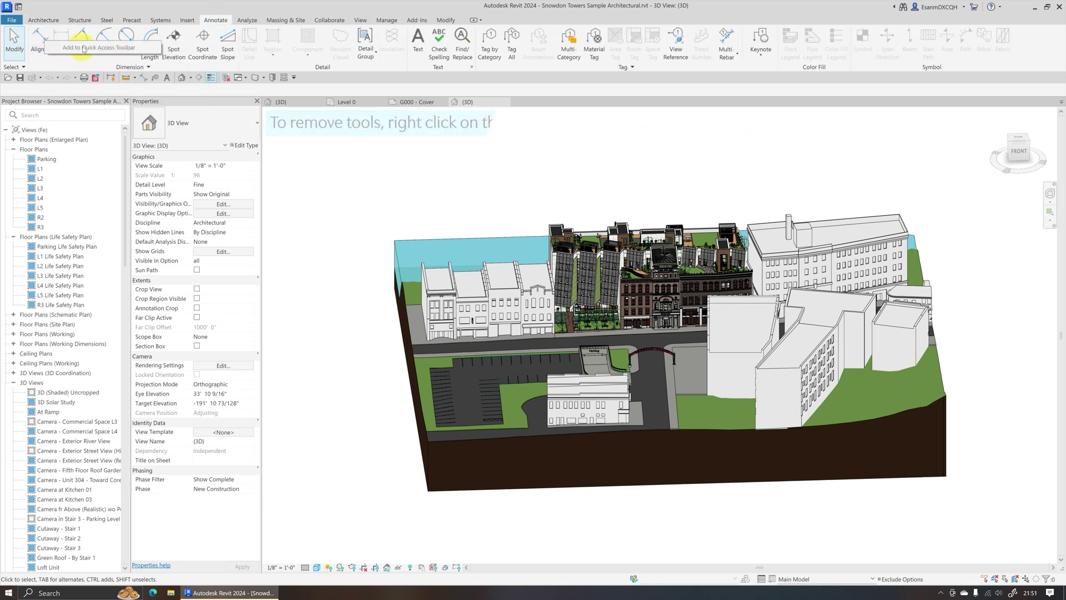
right_click(126, 34)
click(147, 39)
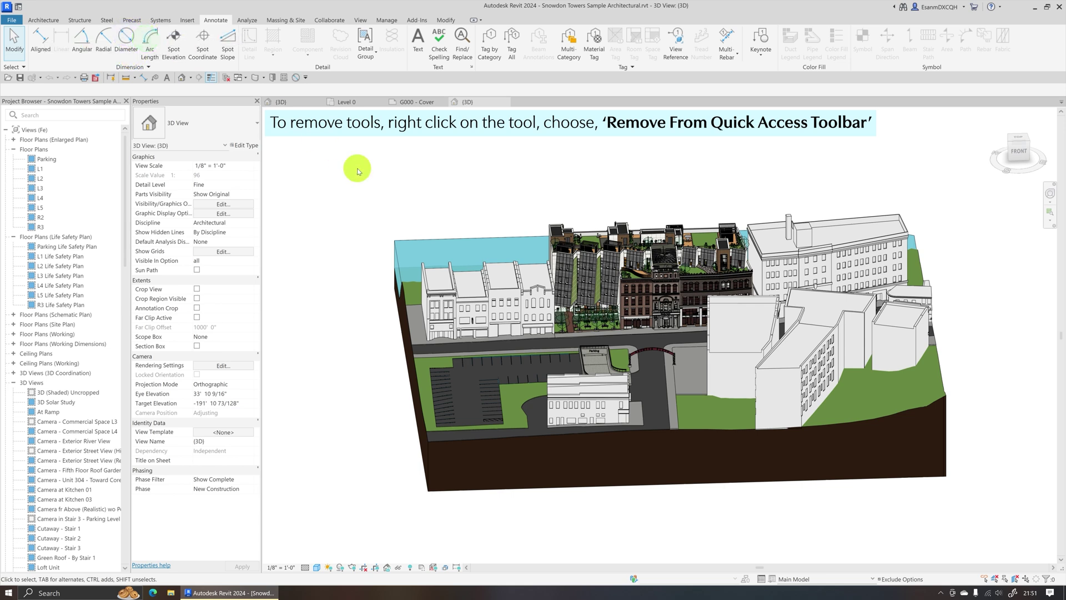
Try to remove the Wall tool from the Quick Access Toolbar
right_click(255, 77)
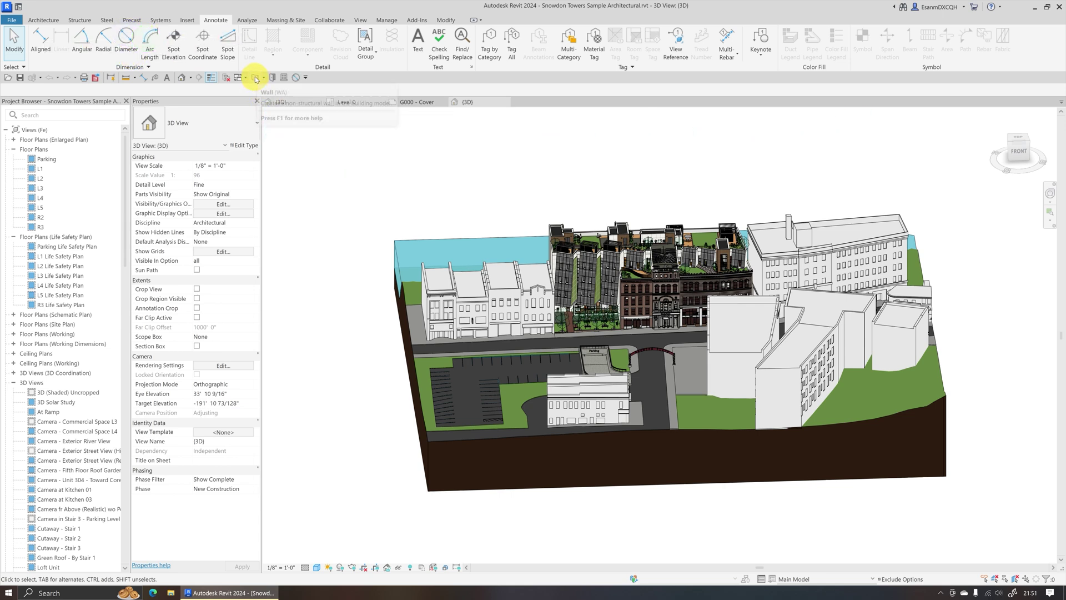
click(363, 315)
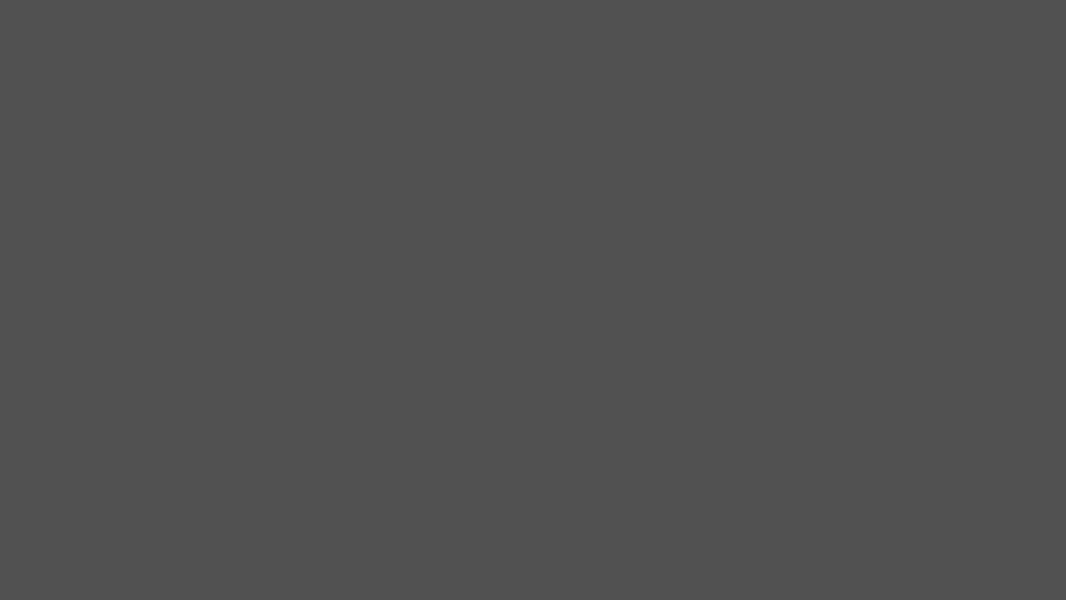
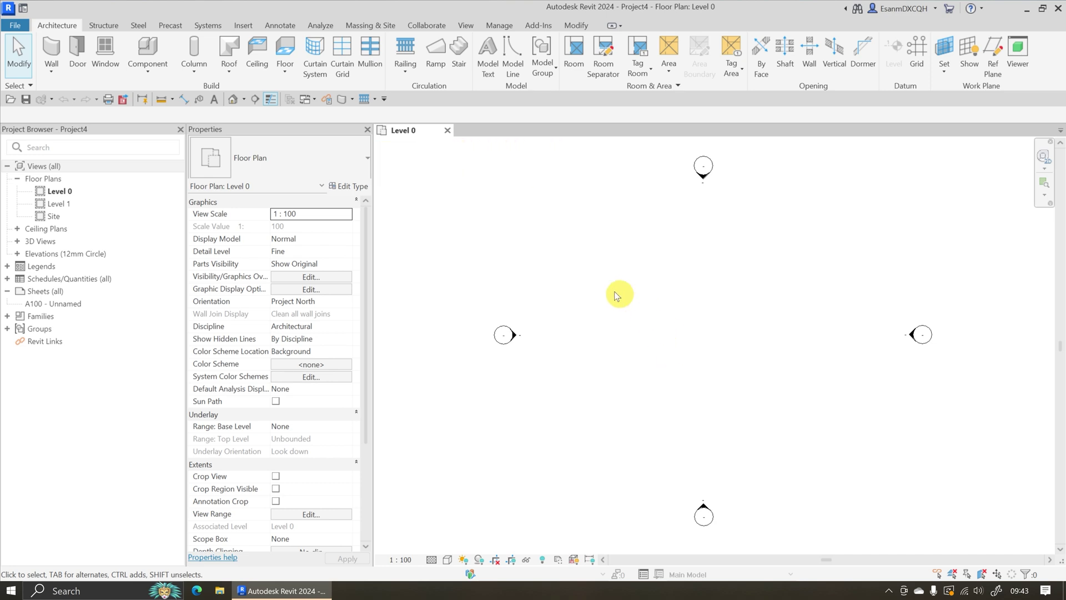
Open the North elevation and draw a new level above Level 1 at an elevation of 6500
click(18, 256)
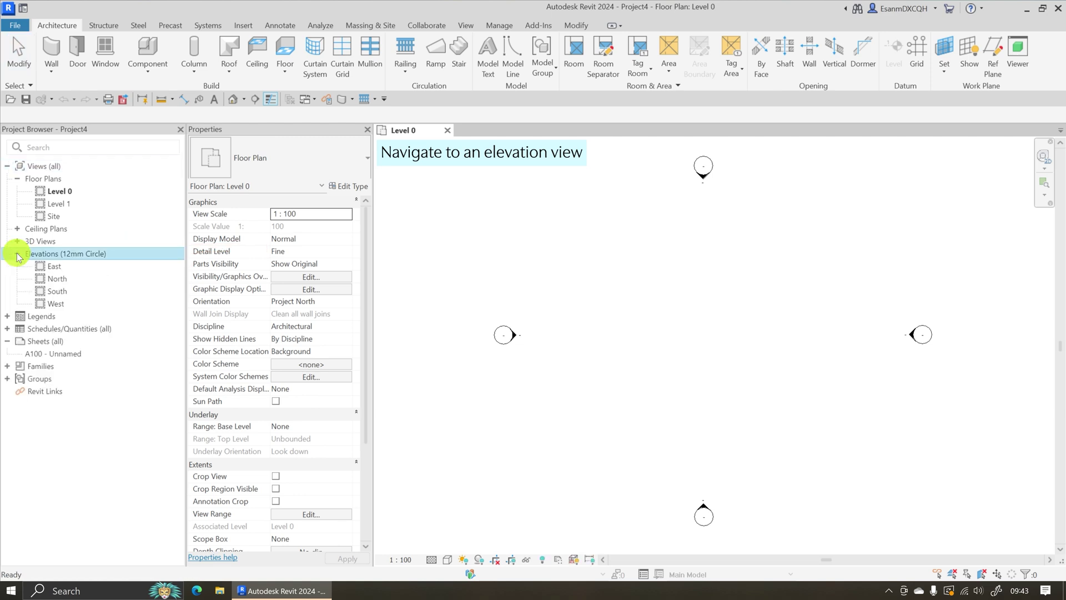
double_click(62, 284)
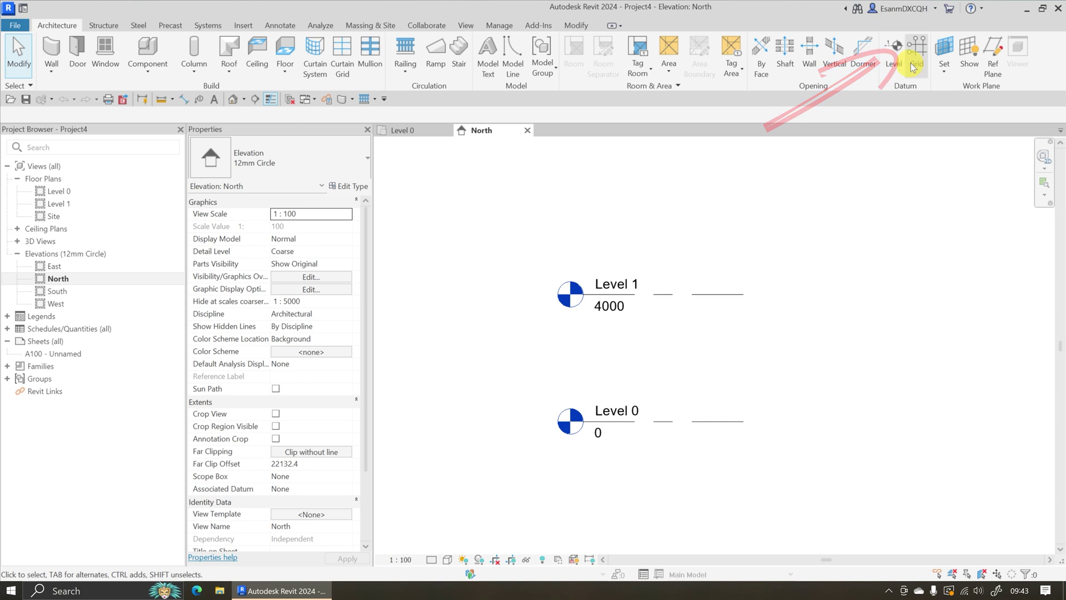
click(897, 45)
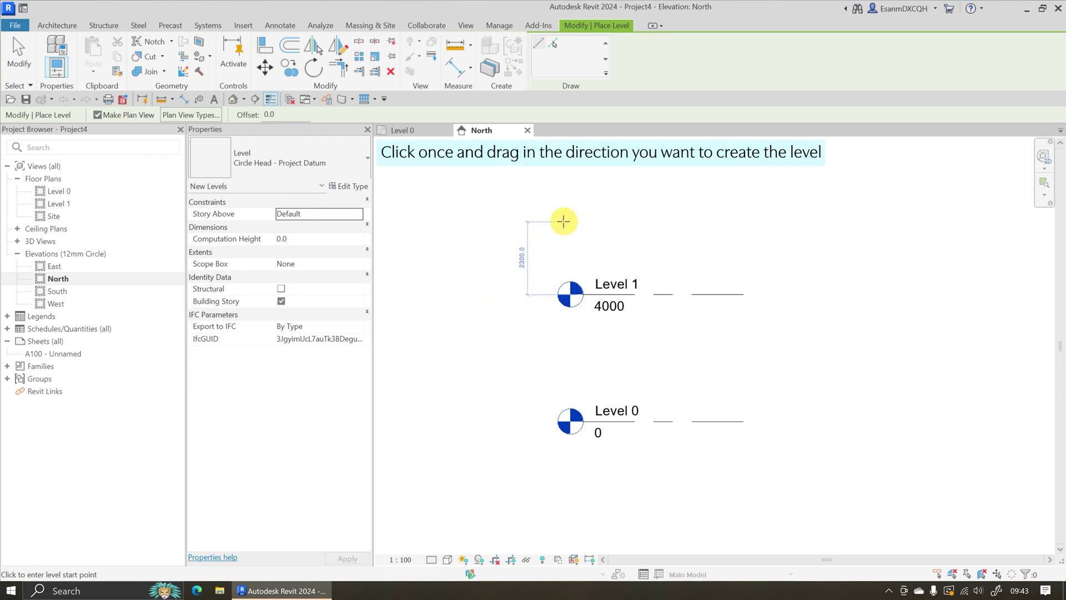
click(582, 215)
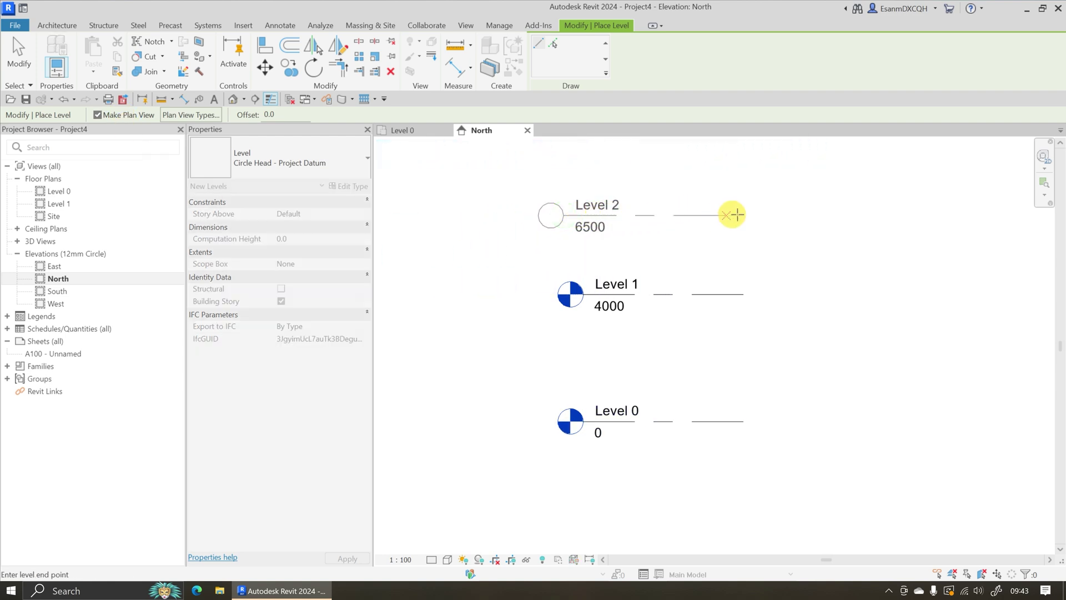
click(872, 215)
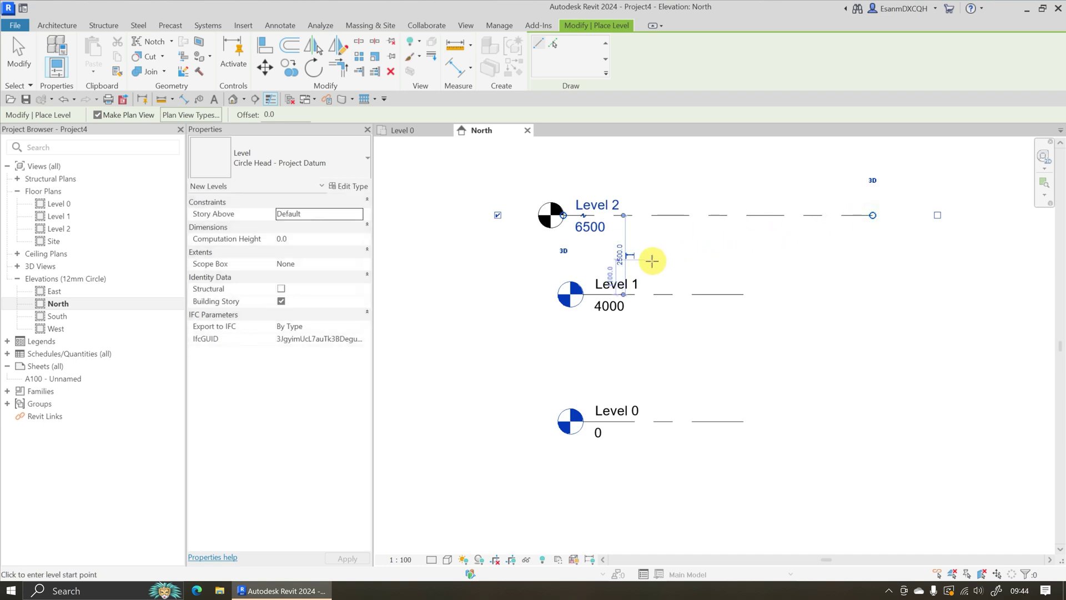
Draw another level 3000 above Level 2, at an elevation of 9500, ending in line with Level 2
middle_drag(657, 215, 657, 359)
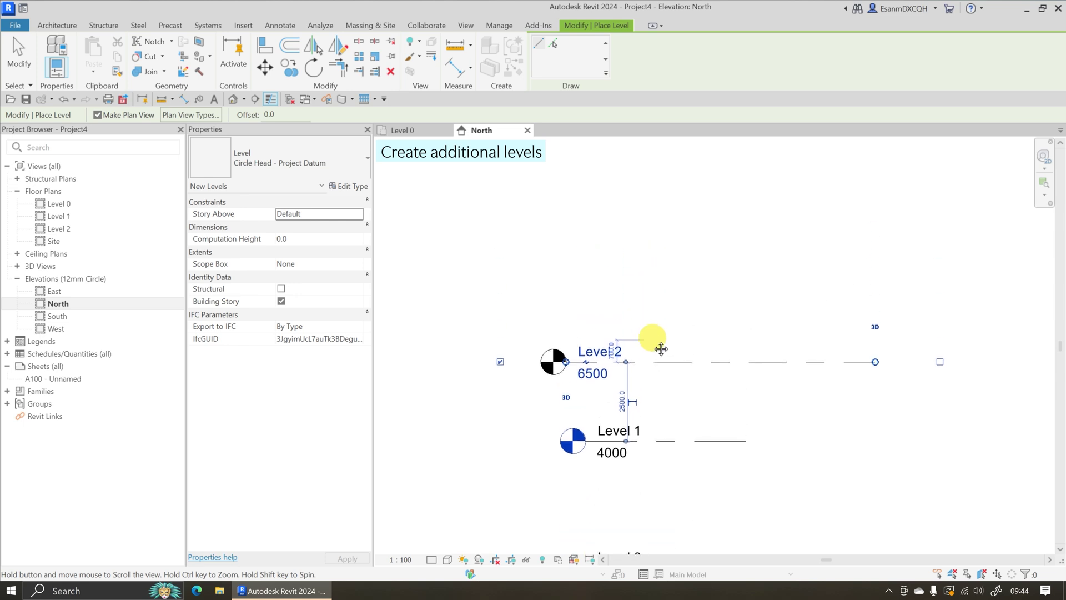
click(556, 265)
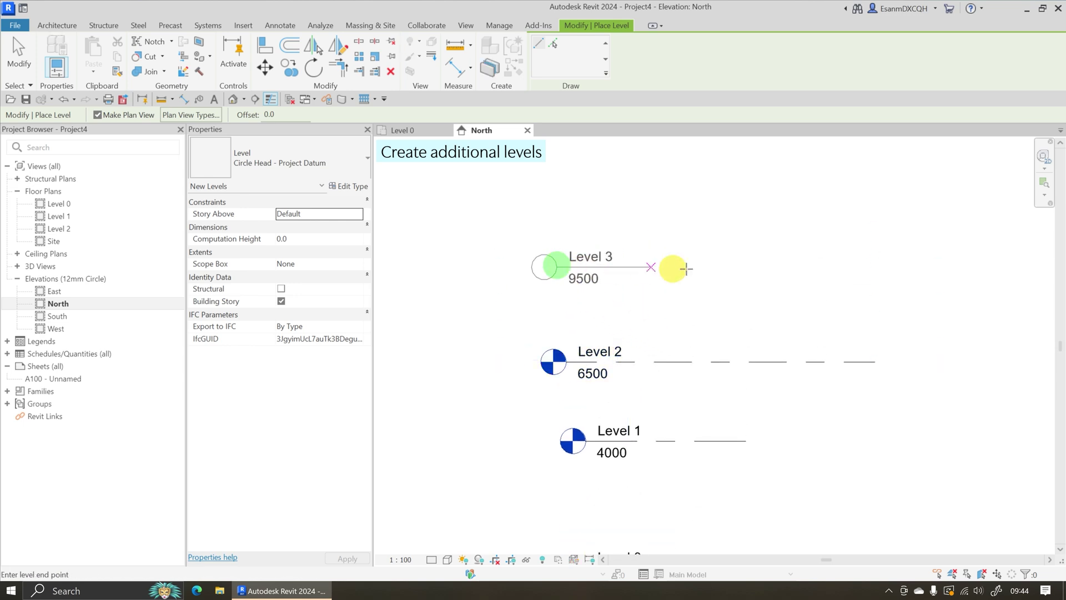
click(874, 267)
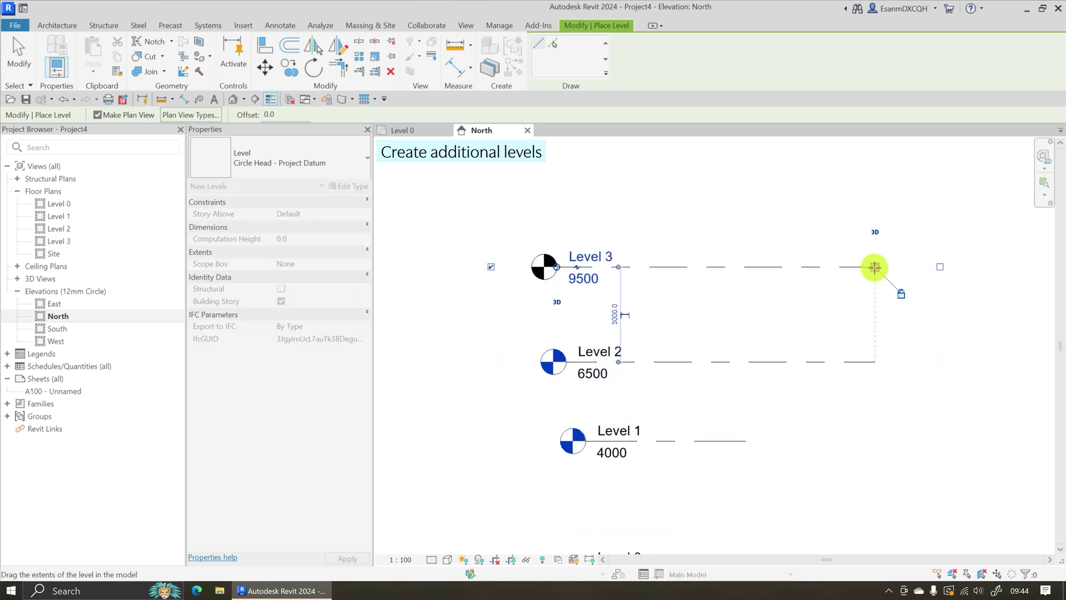
Draw another level 2700 above Level 3, at an elevation of 12200, ending in line with Level 3
click(550, 182)
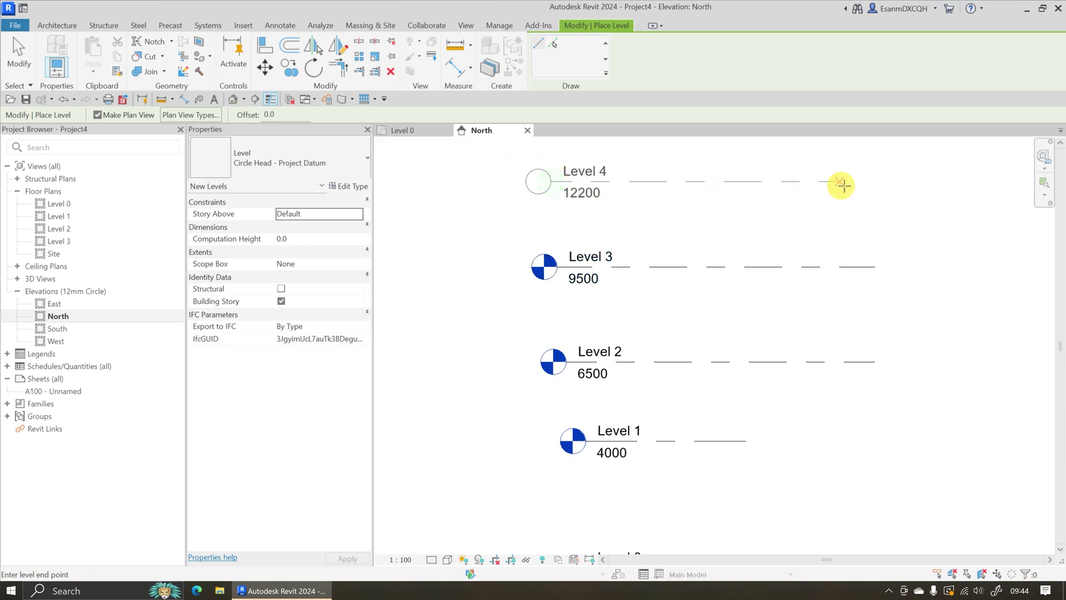
click(875, 181)
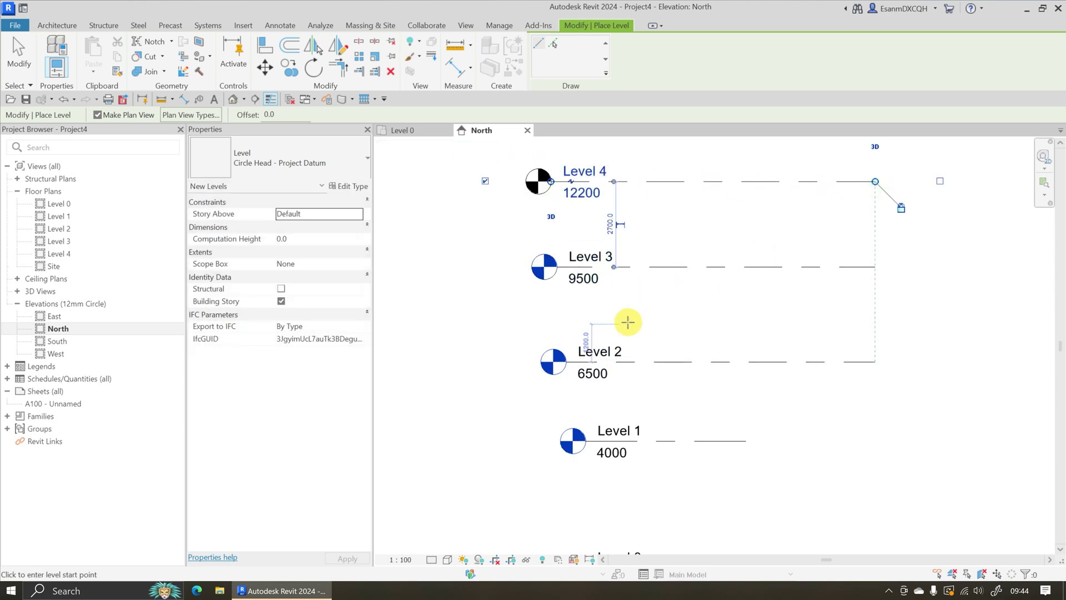
click(19, 56)
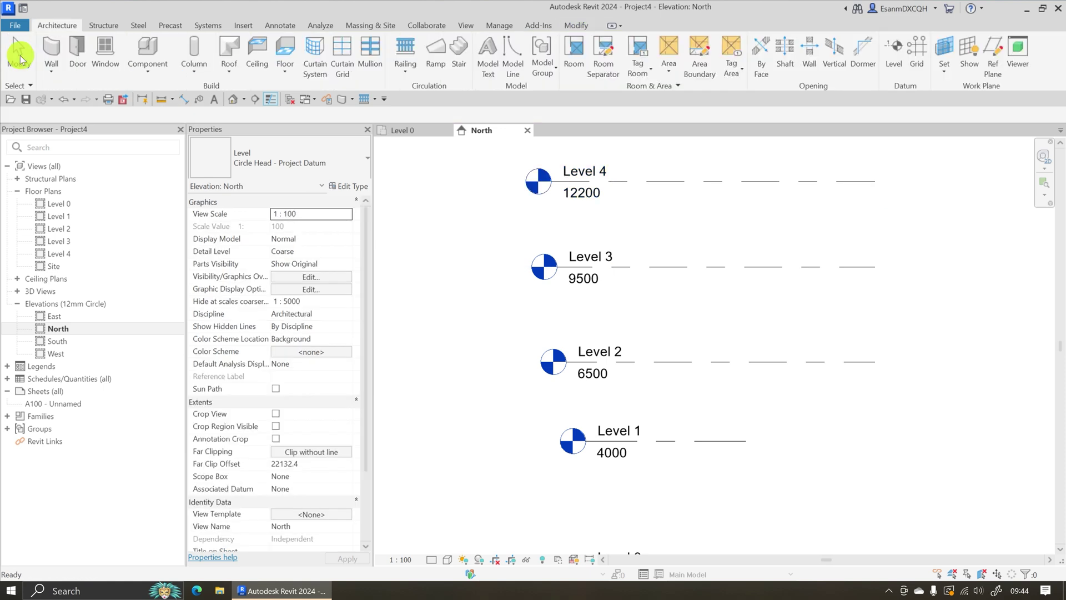
Set the elevation of Level 1 to 3000
middle_drag(679, 447, 637, 317)
click(610, 316)
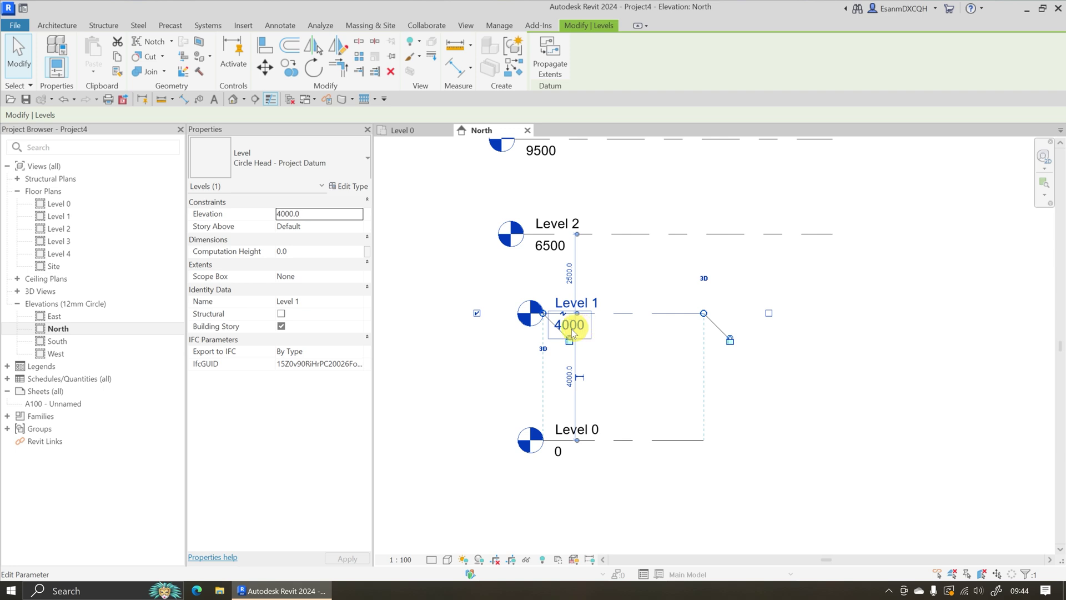
click(308, 215)
text(3)
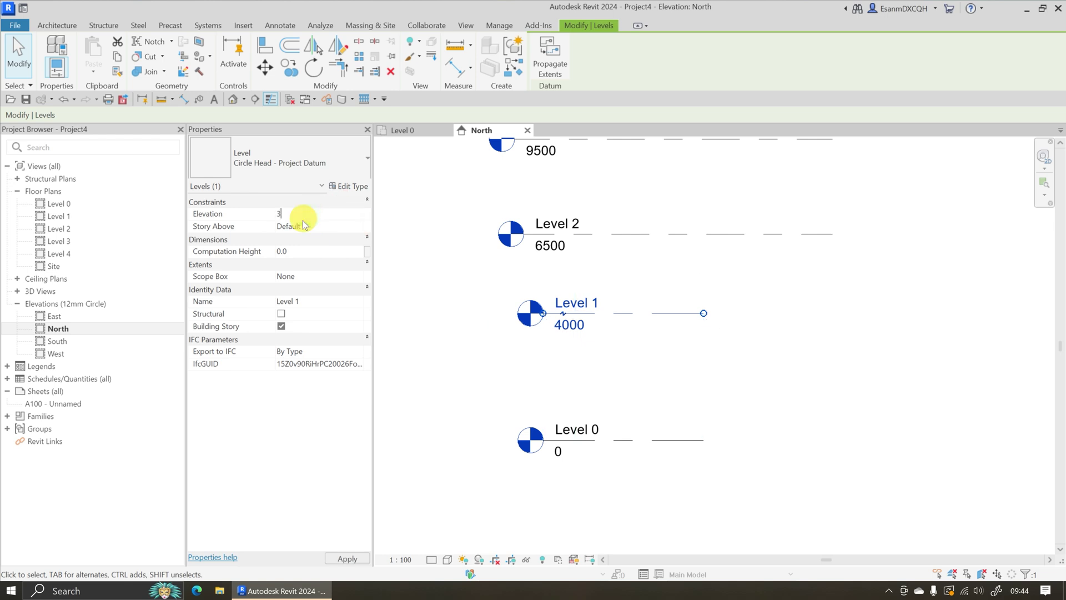
text(000)
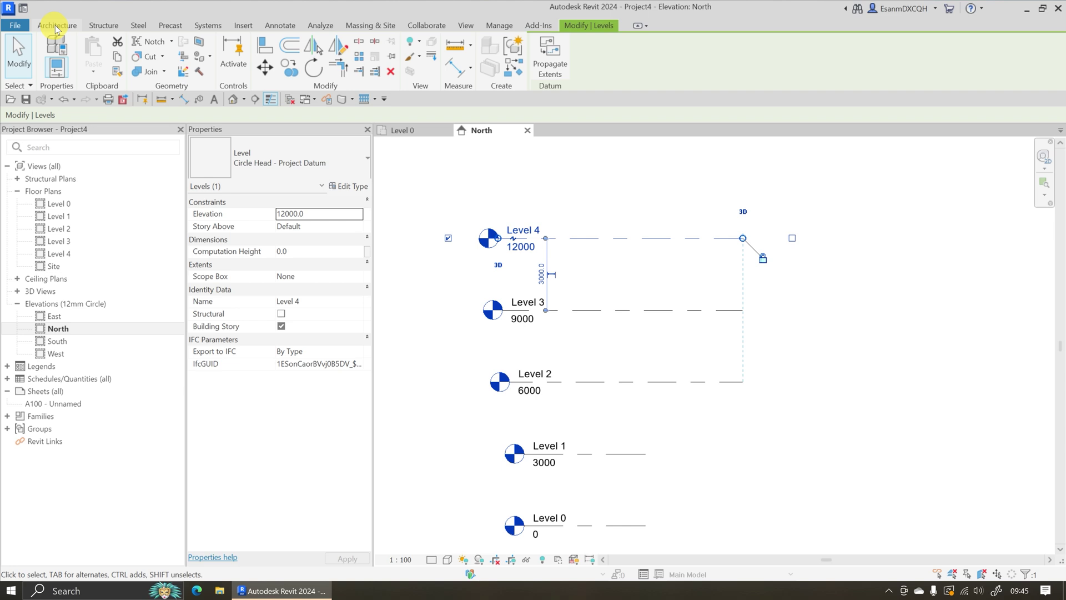
Create levels at 15000 and 18000 with the Level tool by picking the topmost existing level each time with an offset of 3000
click(56, 25)
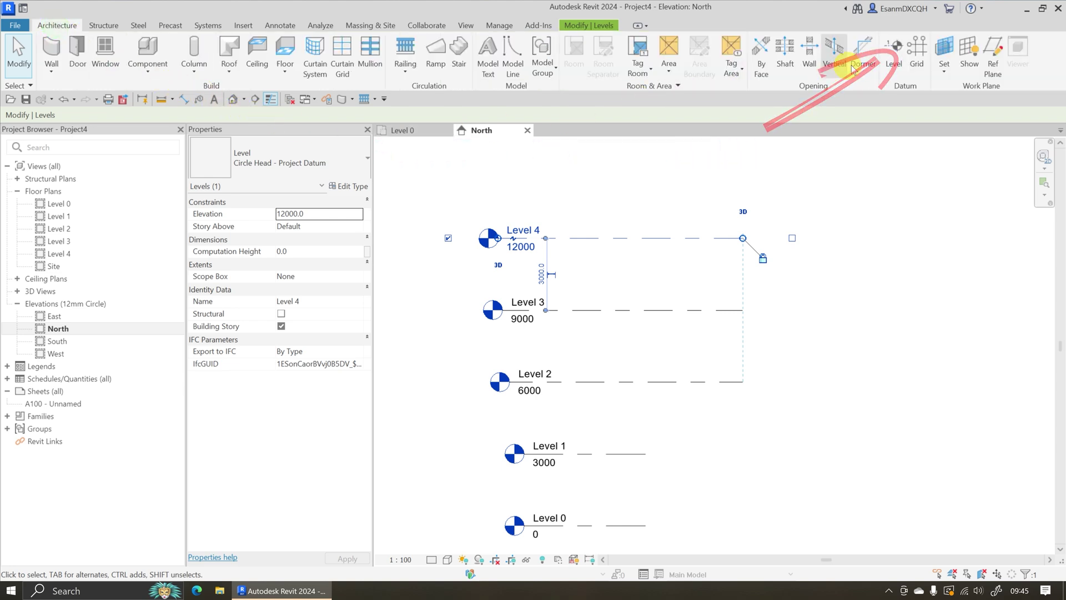
click(892, 53)
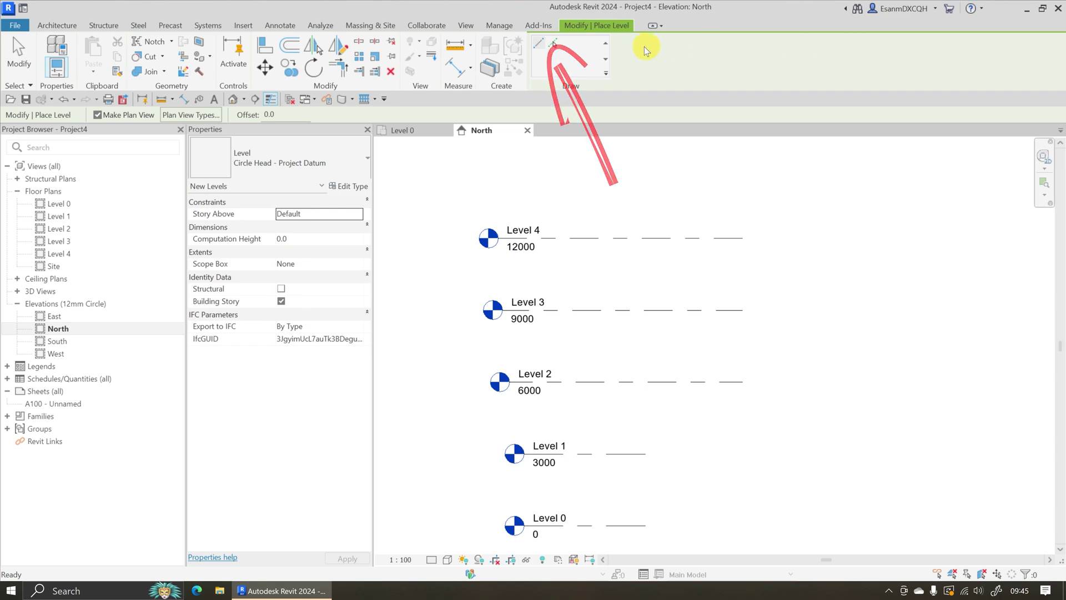
click(555, 45)
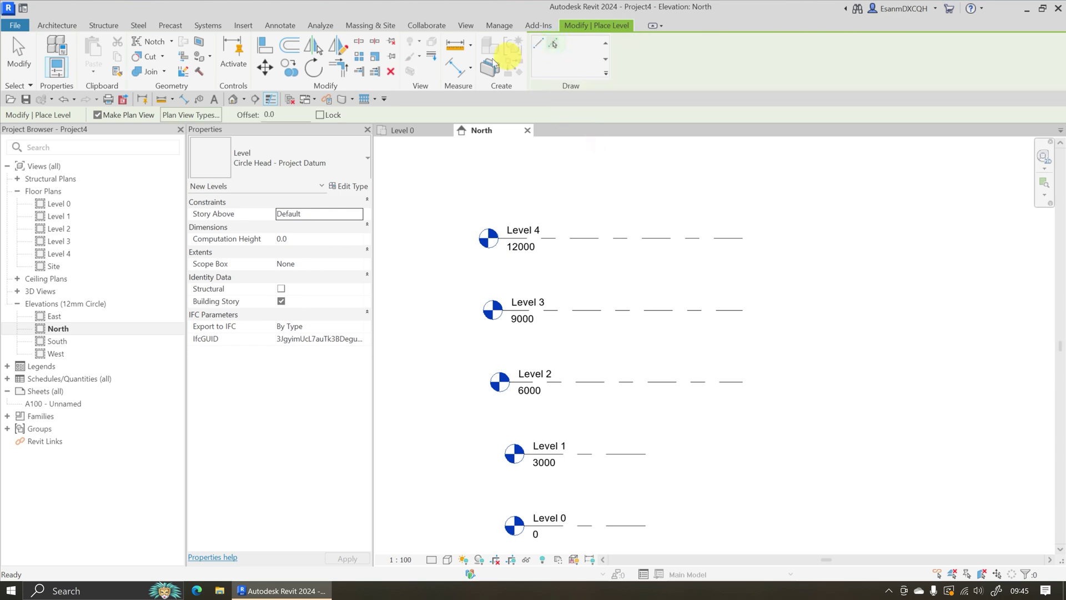
double_click(258, 113)
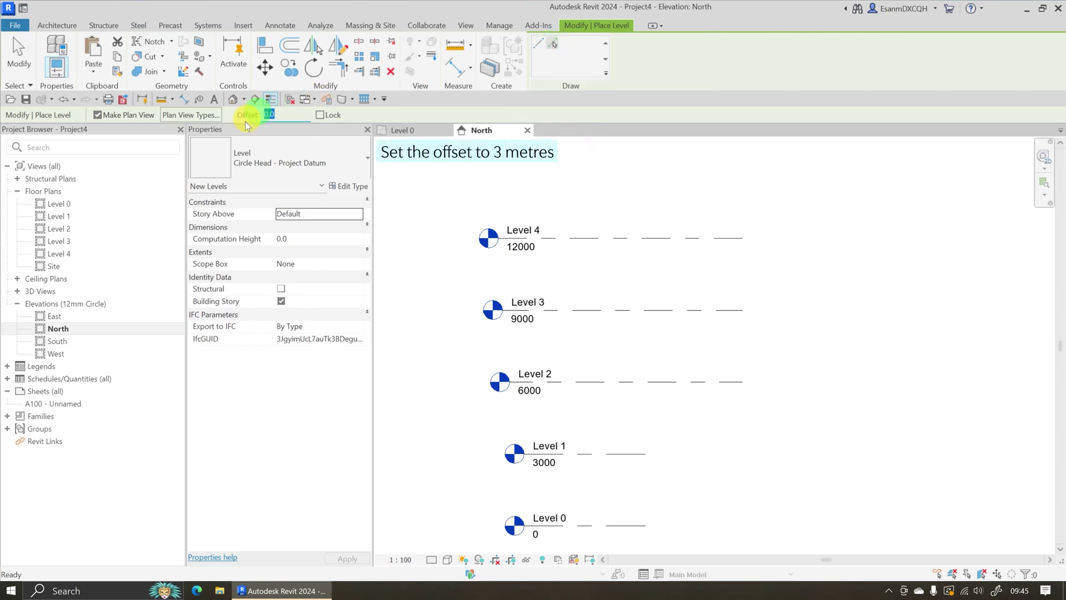
text(300)
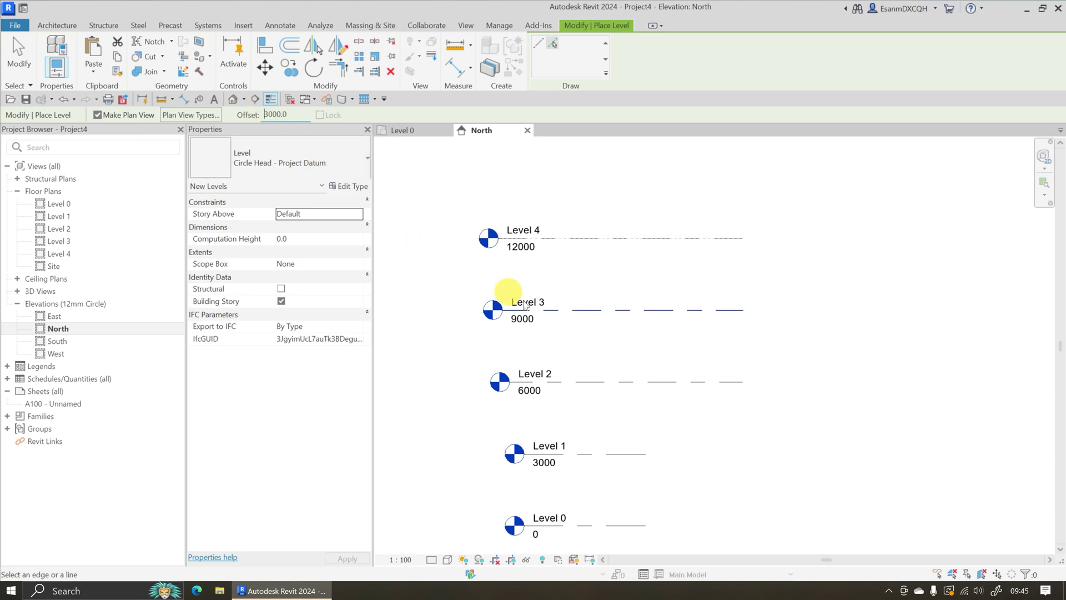
click(576, 344)
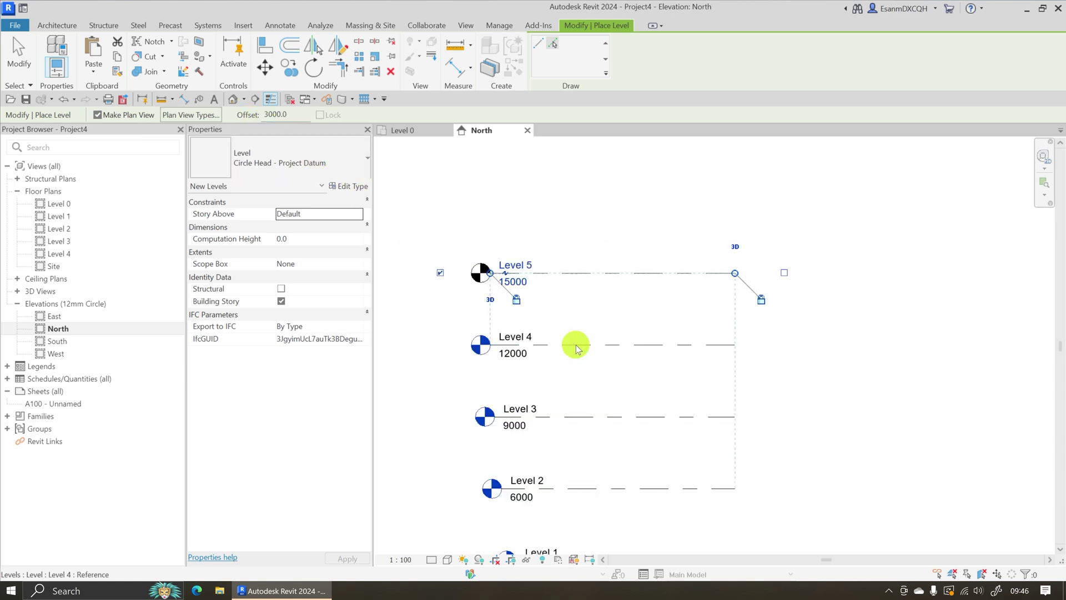
click(586, 272)
Add six more levels above Level 6 at 3000 spacing, up to elevation 36000, by picking the topmost level each time
scroll(583, 272, down, 3)
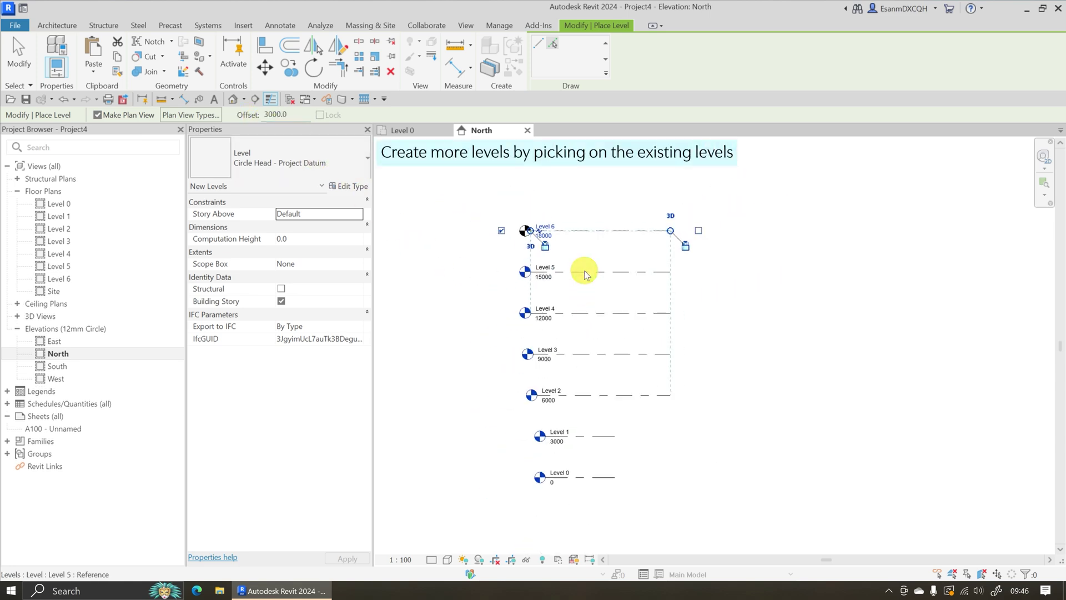
click(576, 230)
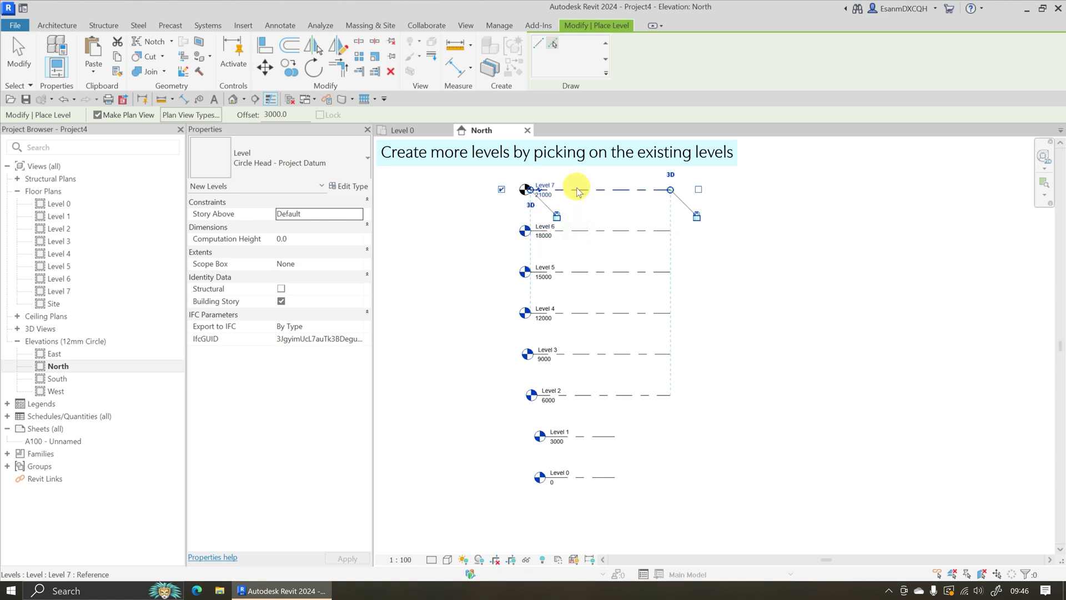
click(577, 189)
middle_drag(585, 178, 587, 310)
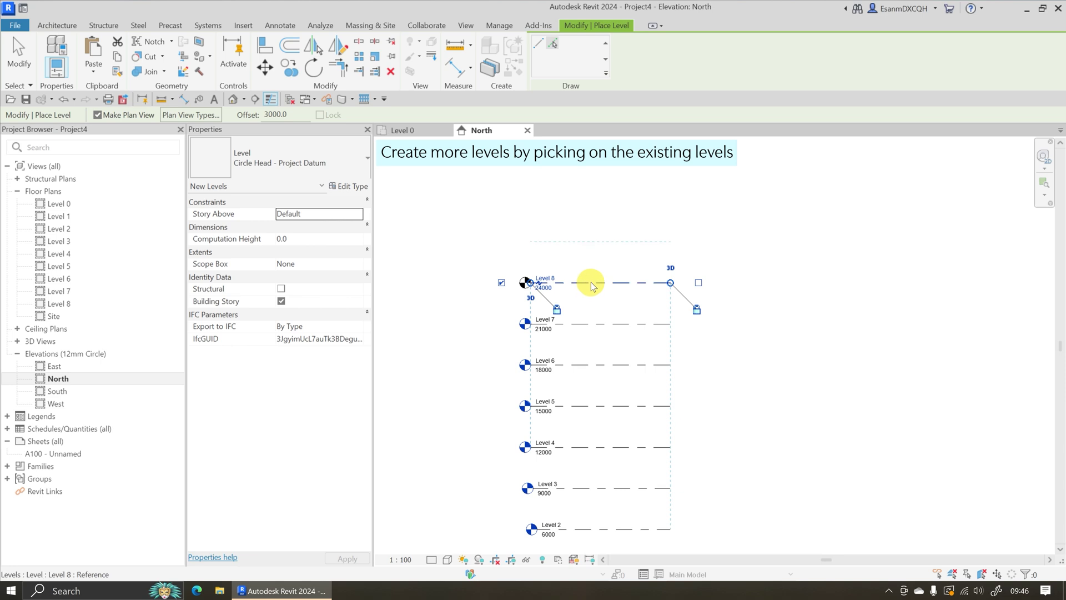
click(590, 282)
click(593, 243)
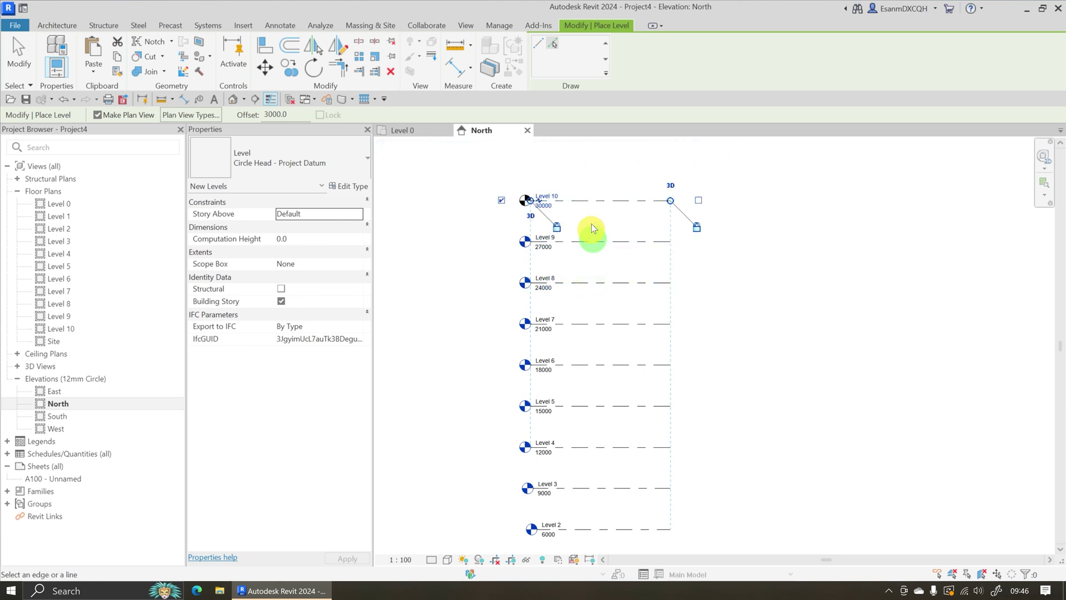
click(593, 206)
middle_drag(599, 208, 585, 300)
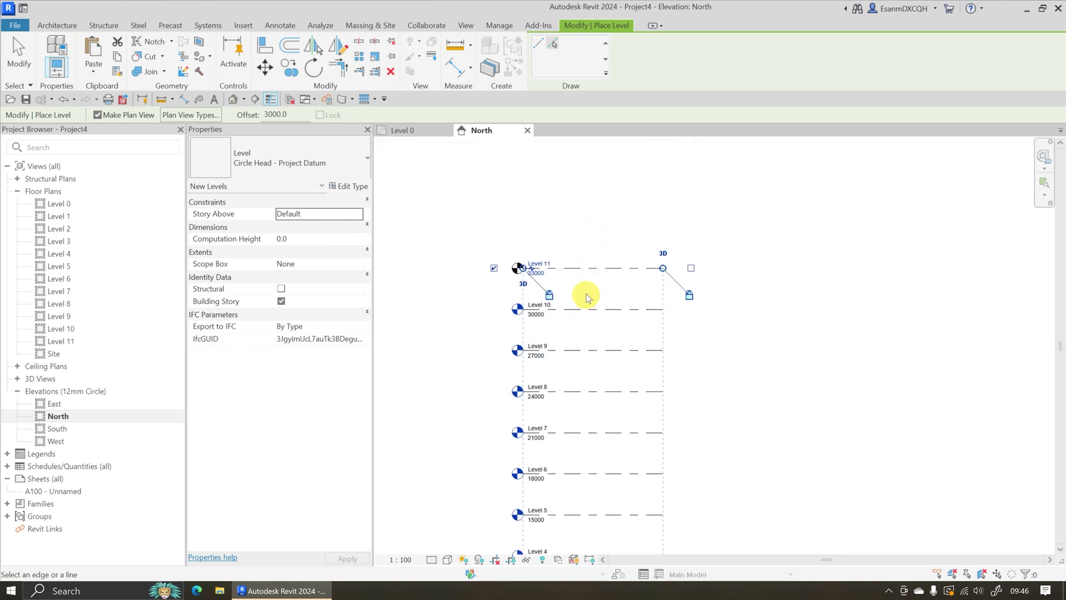
click(589, 270)
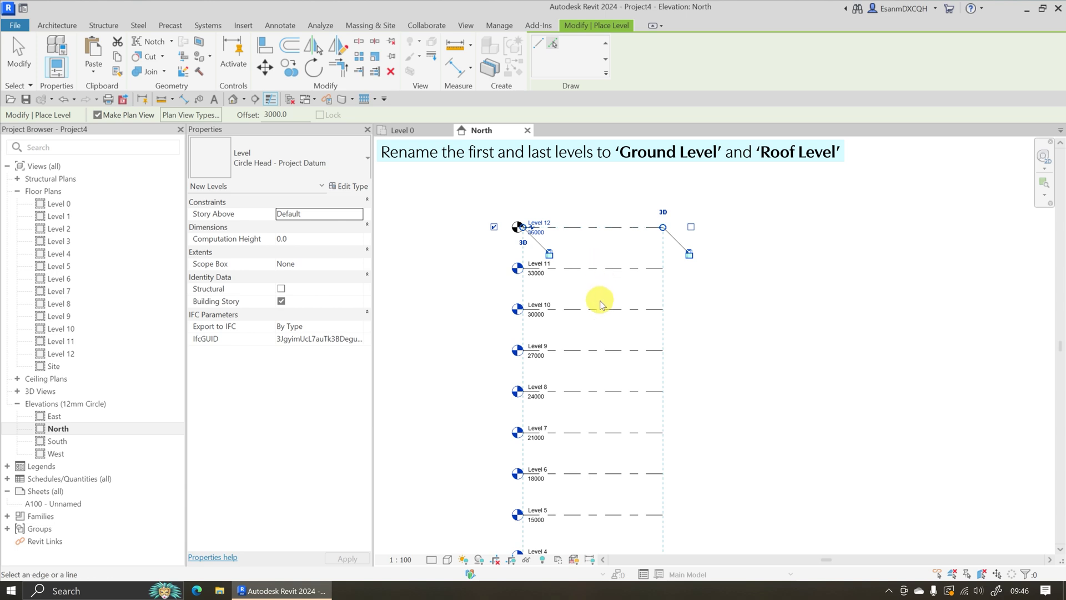
Rename Level 0 to GROUND LEVEL, together with its corresponding views
middle_drag(583, 483, 589, 224)
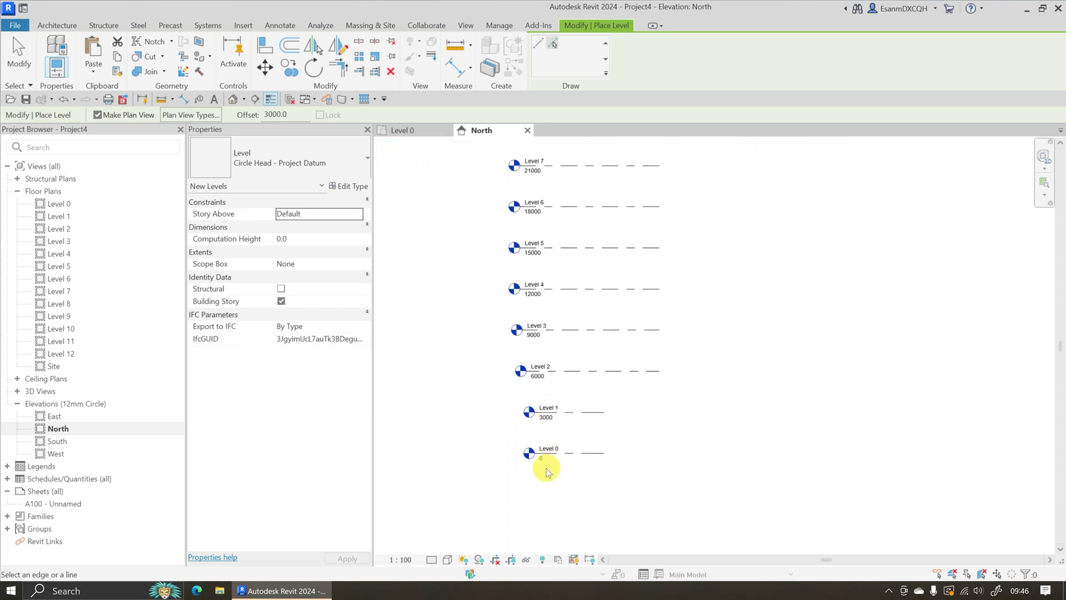
scroll(547, 471, up, 6)
key(Escape)
key(Escape)
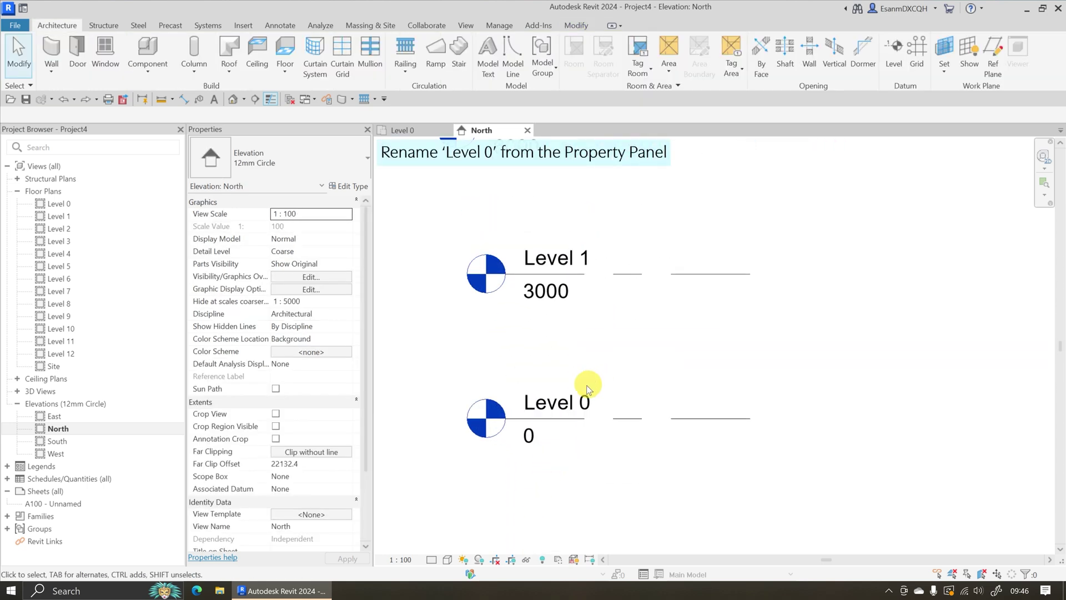
click(564, 424)
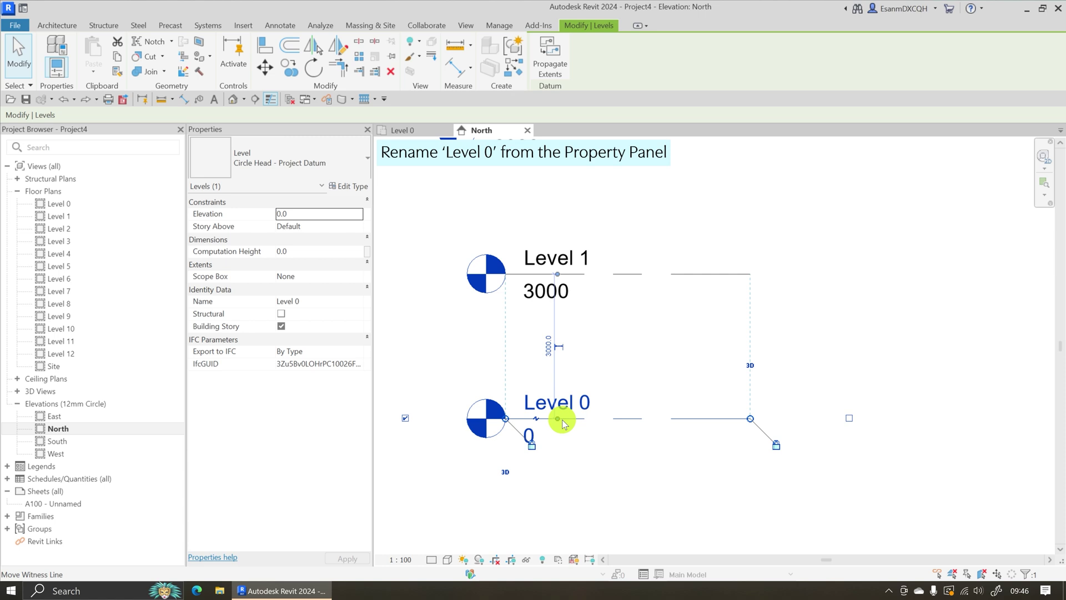
click(310, 303)
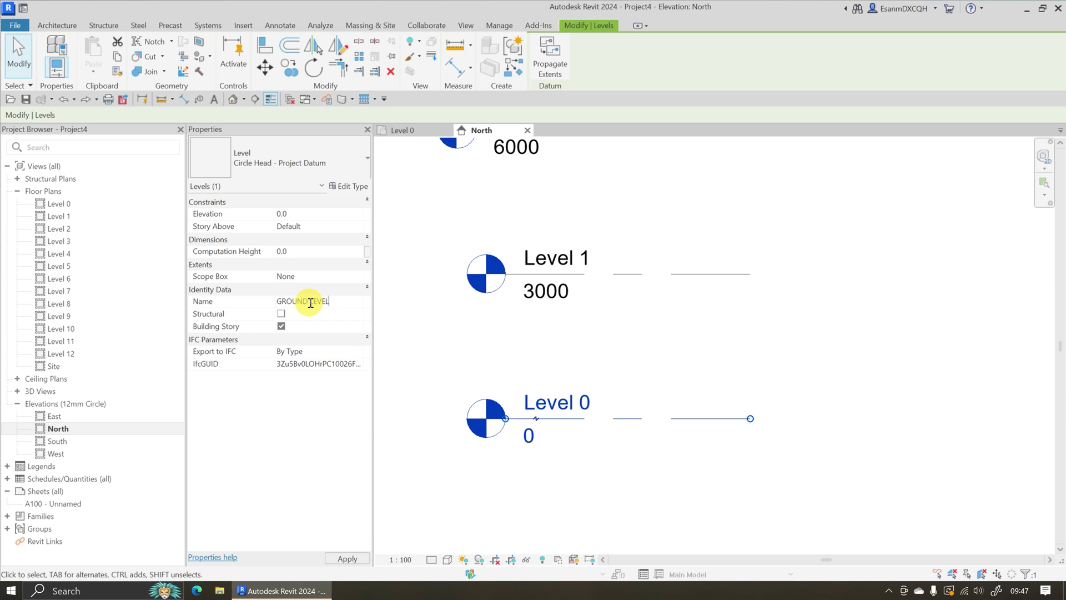
text(GROUND LEVEL)
key(Return)
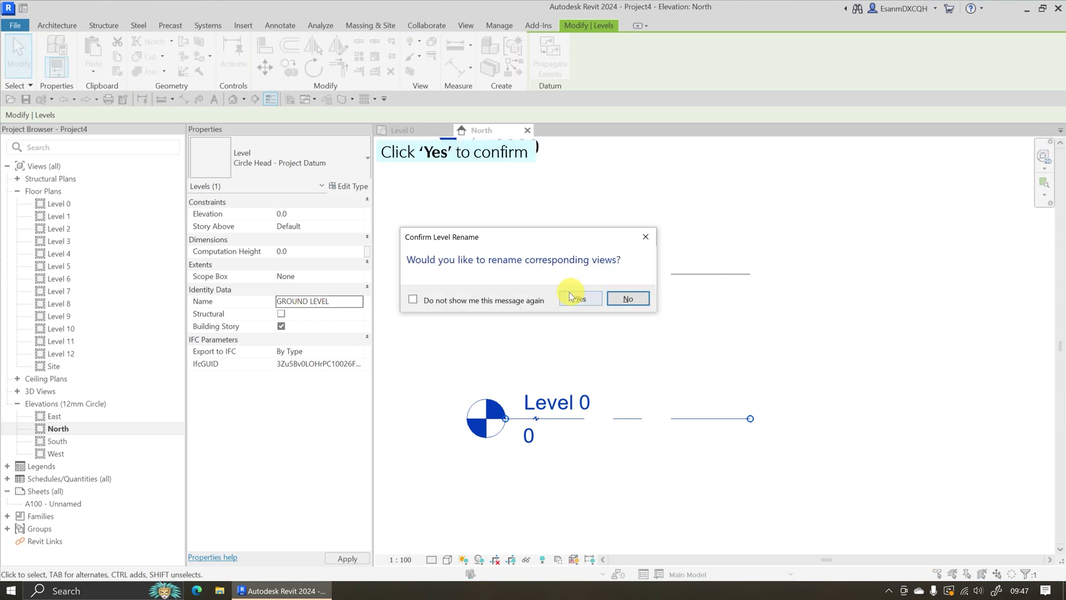
click(569, 299)
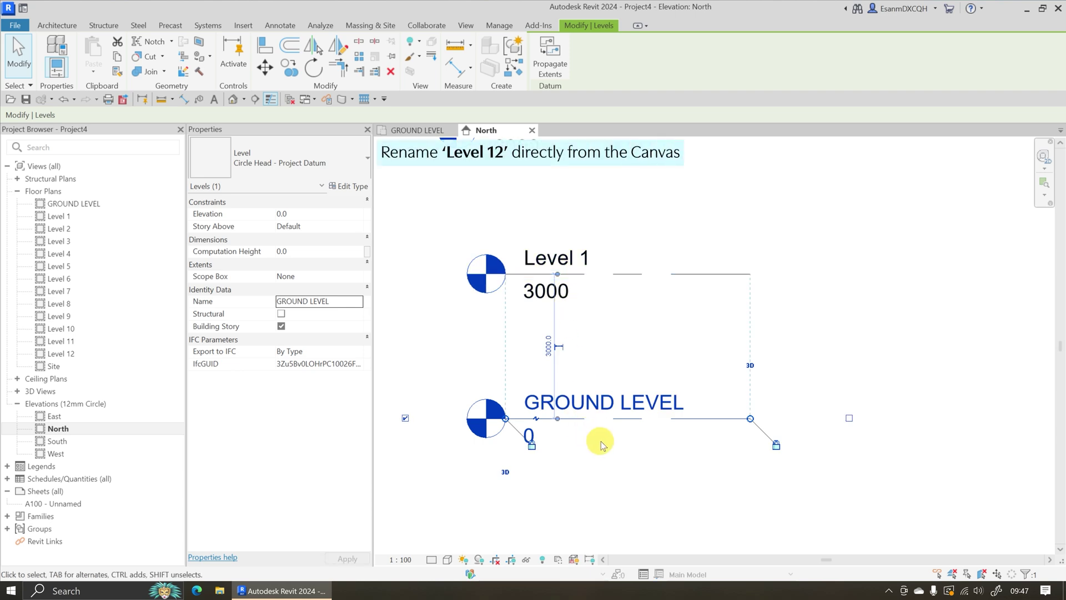
Rename Level 12 to ROOF LEVEL directly in the elevation view, together with its corresponding views
scroll(602, 444, down, 3)
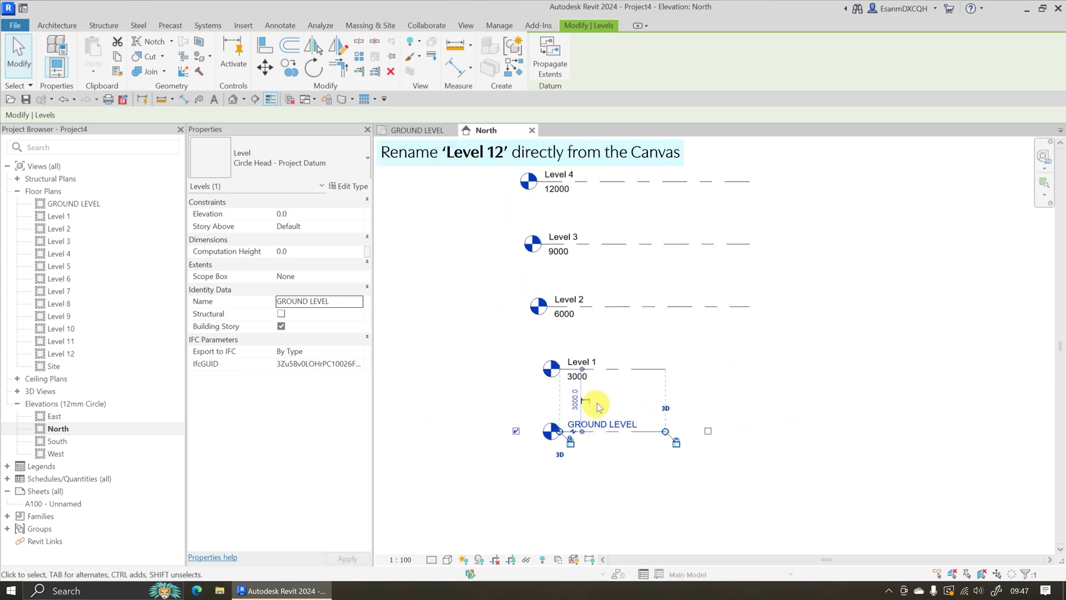
scroll(597, 401, down, 4)
middle_drag(610, 165, 599, 401)
scroll(590, 335, up, 4)
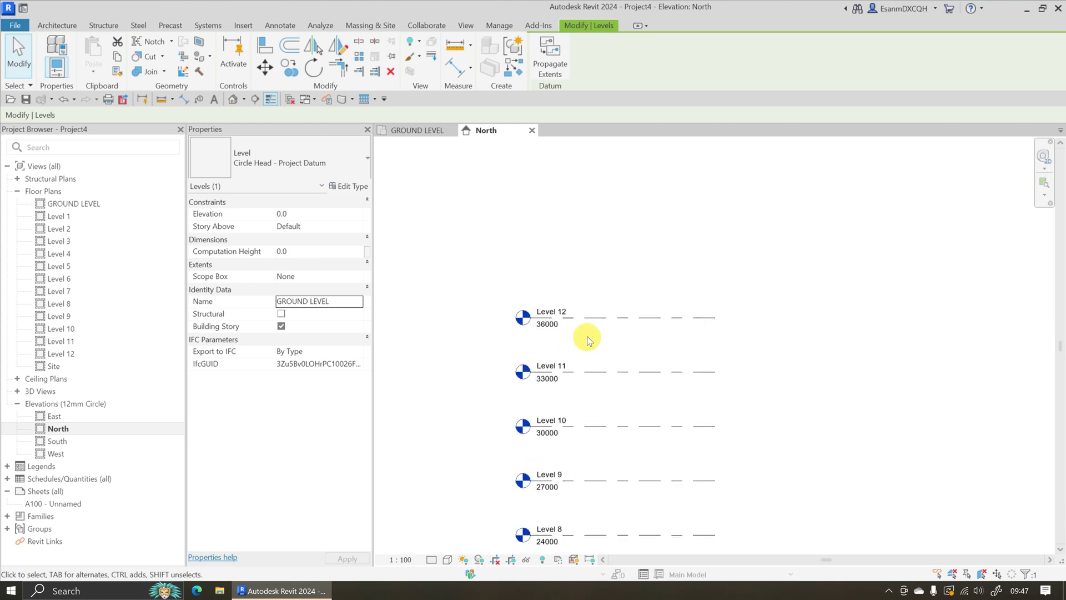
click(542, 287)
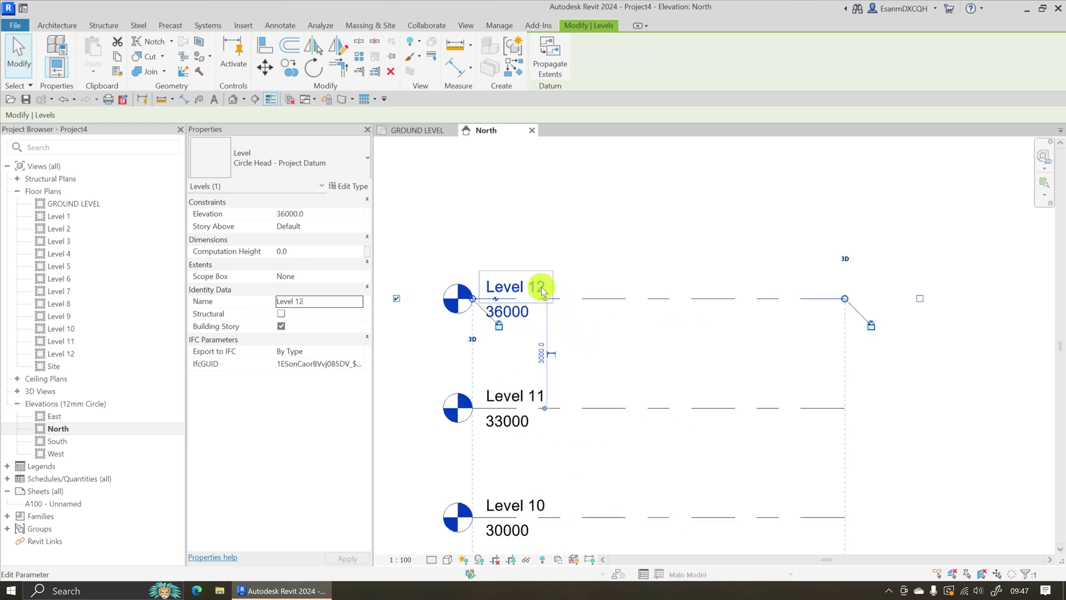
click(538, 285)
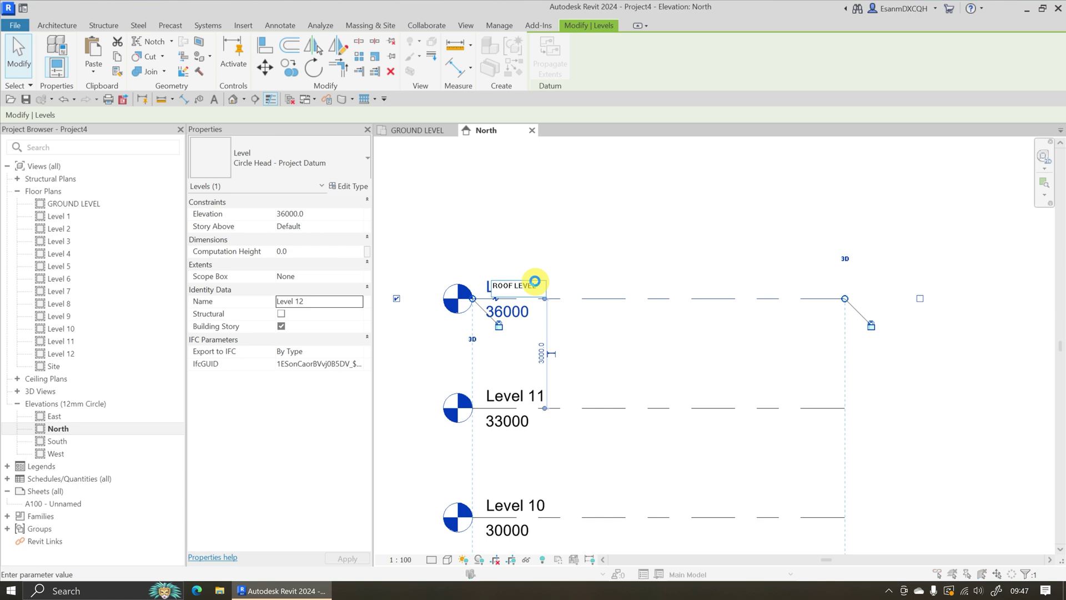
key(Return)
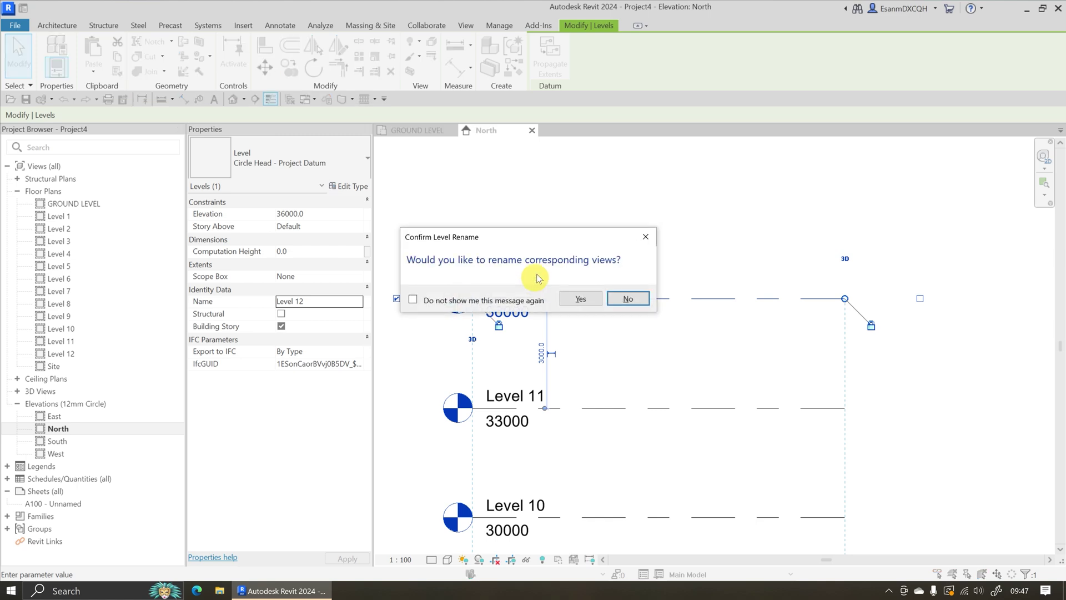
click(578, 298)
Extend the head end of Level 1 outward until it aligns with the head of Level 3
scroll(656, 508, down, 3)
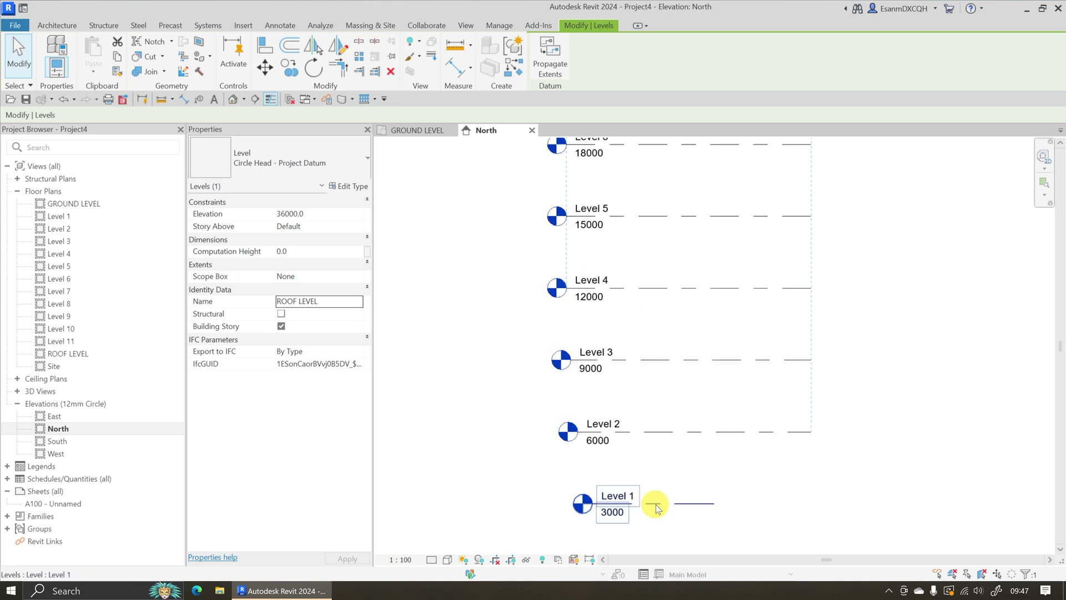
click(656, 509)
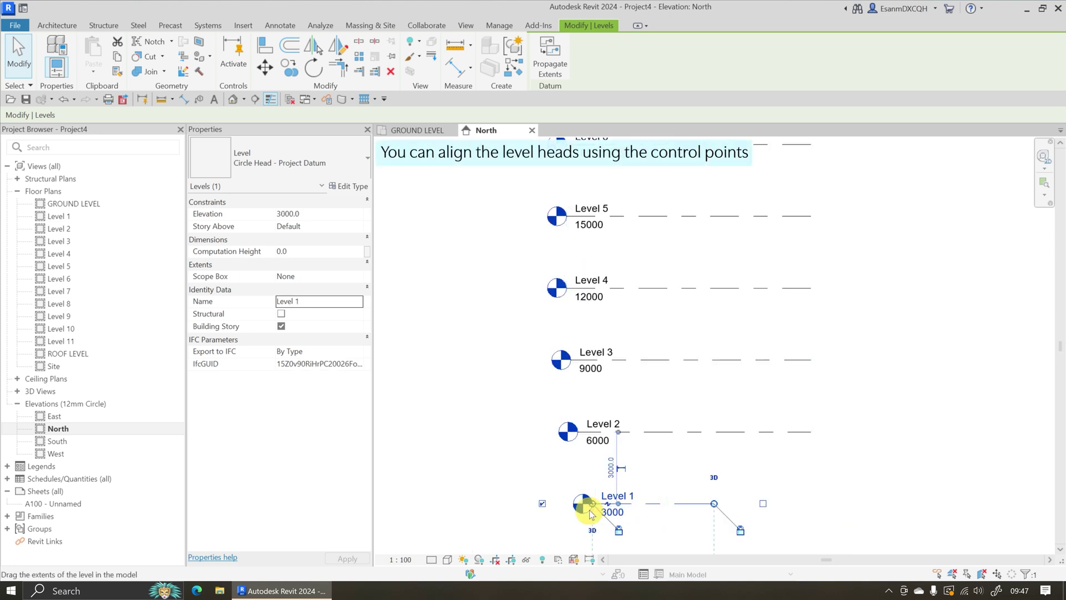
drag(591, 503, 572, 502)
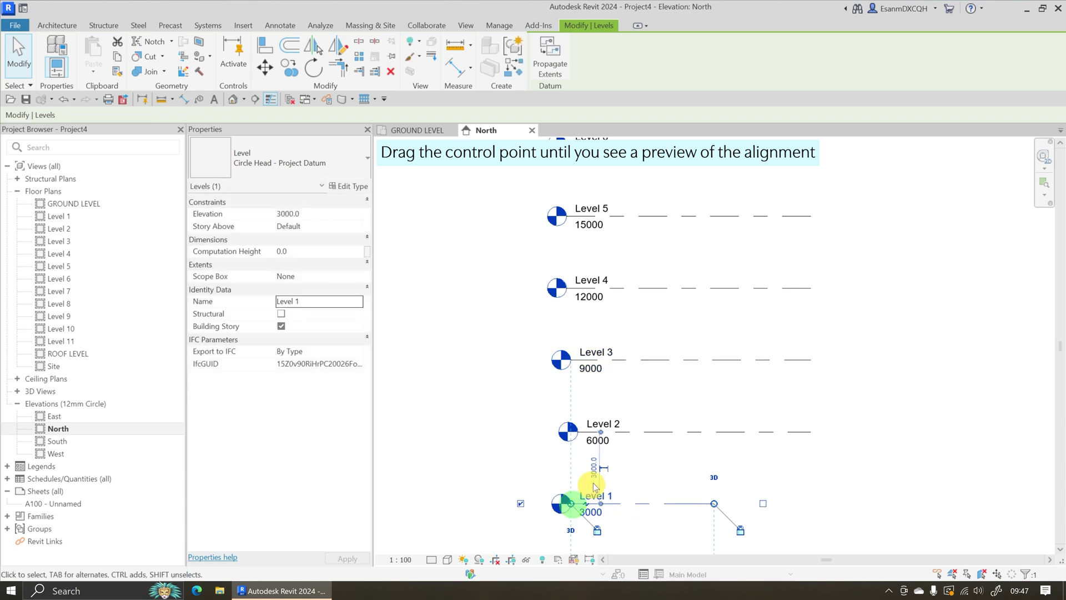
Extend the head end of Level 2 outward until it aligns with the head of Level 4
click(631, 431)
scroll(590, 443, up, 1)
scroll(590, 442, up, 1)
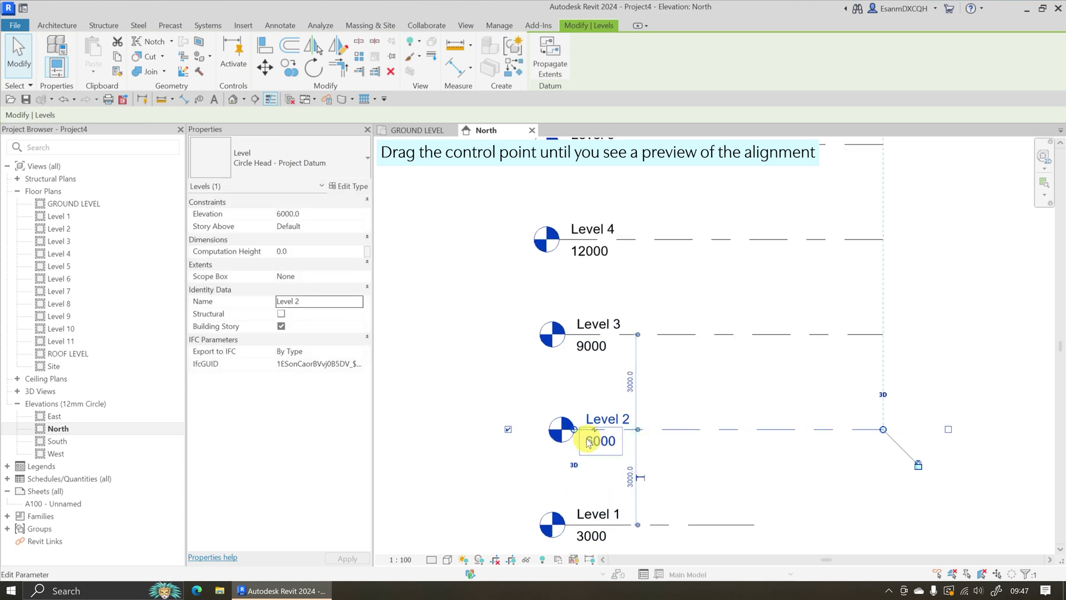
drag(573, 429, 558, 429)
Extend the tail end of Level 1, together with GROUND LEVEL, until it aligns with the tail ends of the levels above
scroll(558, 430, down, 2)
scroll(499, 372, down, 2)
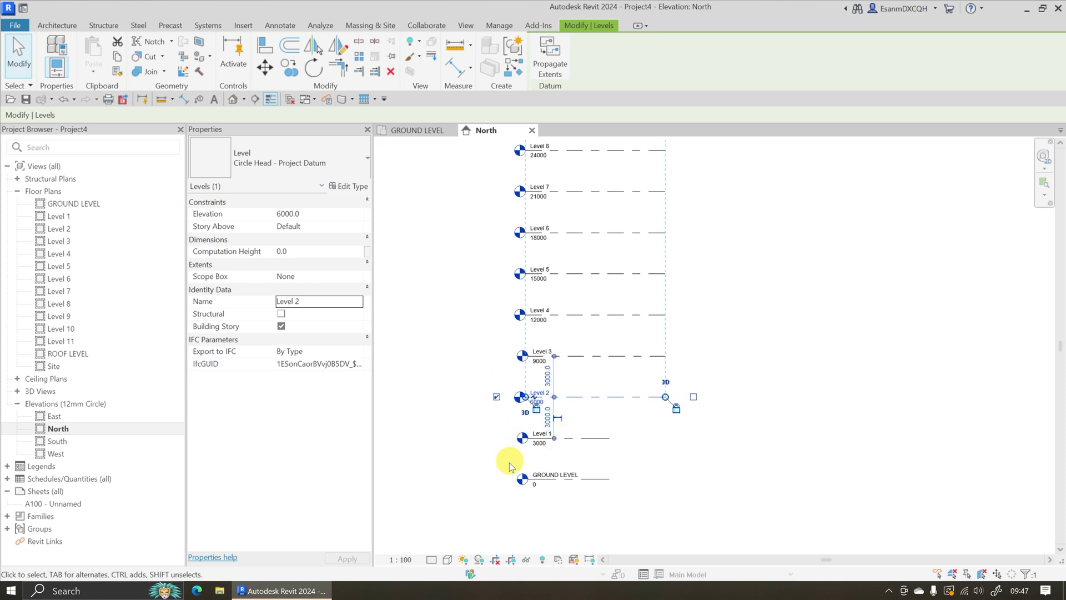
scroll(512, 466, up, 2)
click(640, 421)
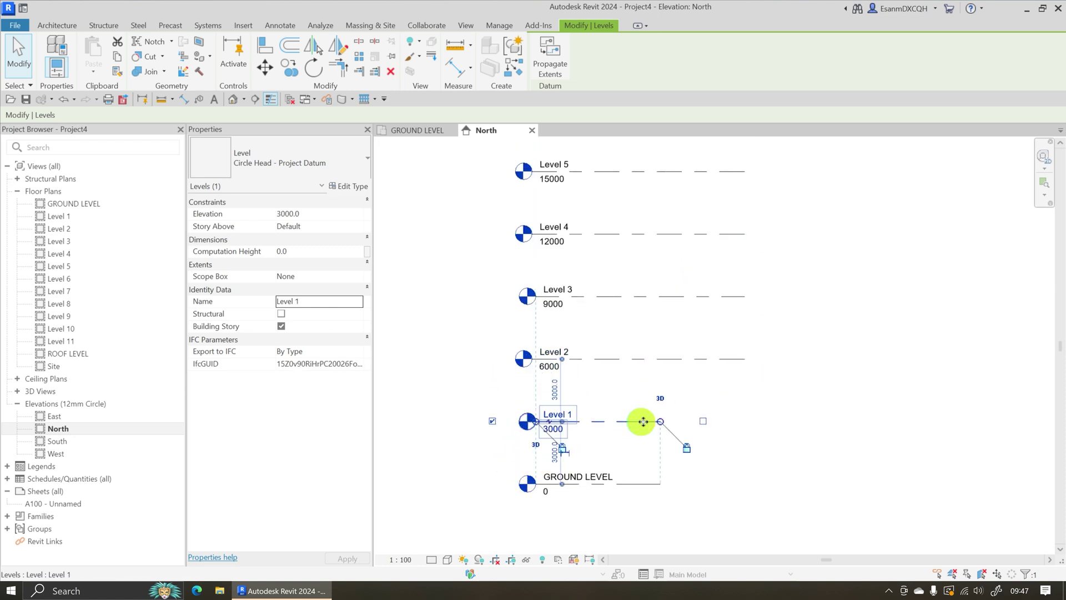
drag(660, 422, 744, 419)
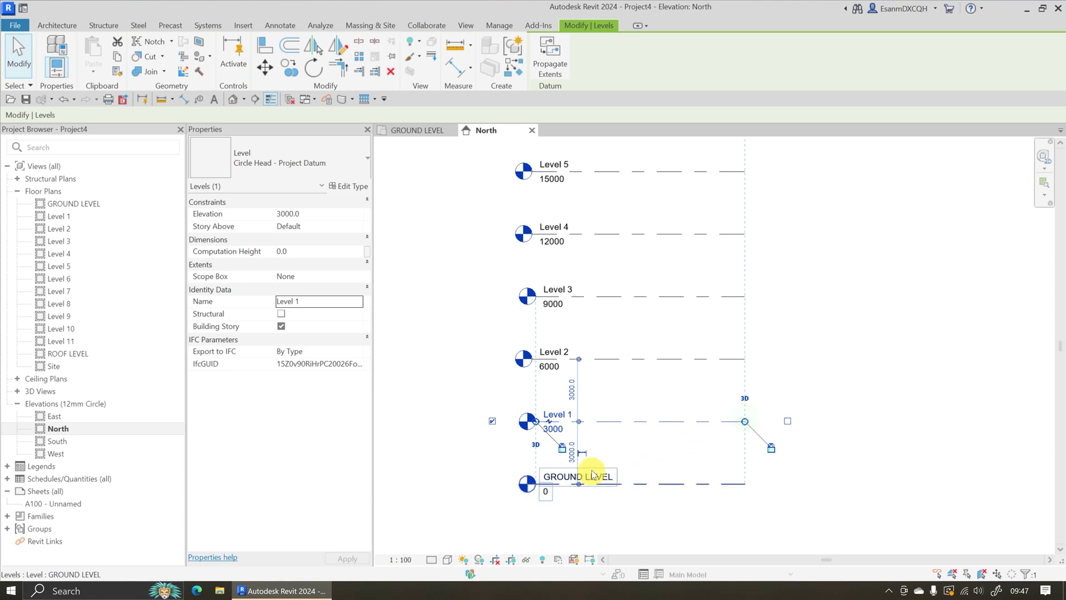
Lengthen all the aligned levels together by stretching the tail end of Level 7 further outward
scroll(589, 473, down, 3)
click(726, 357)
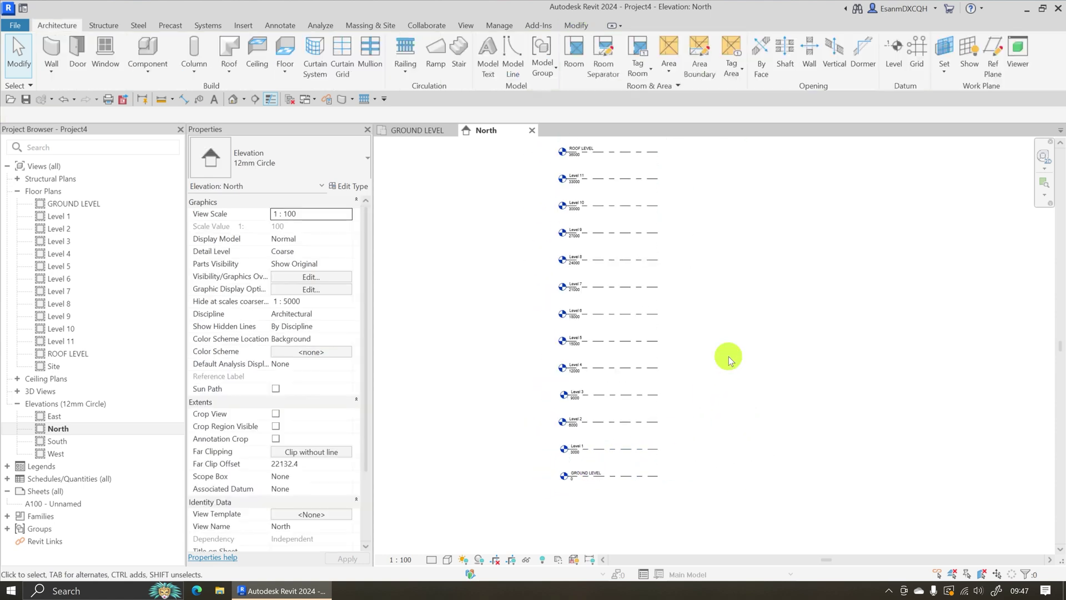
click(648, 286)
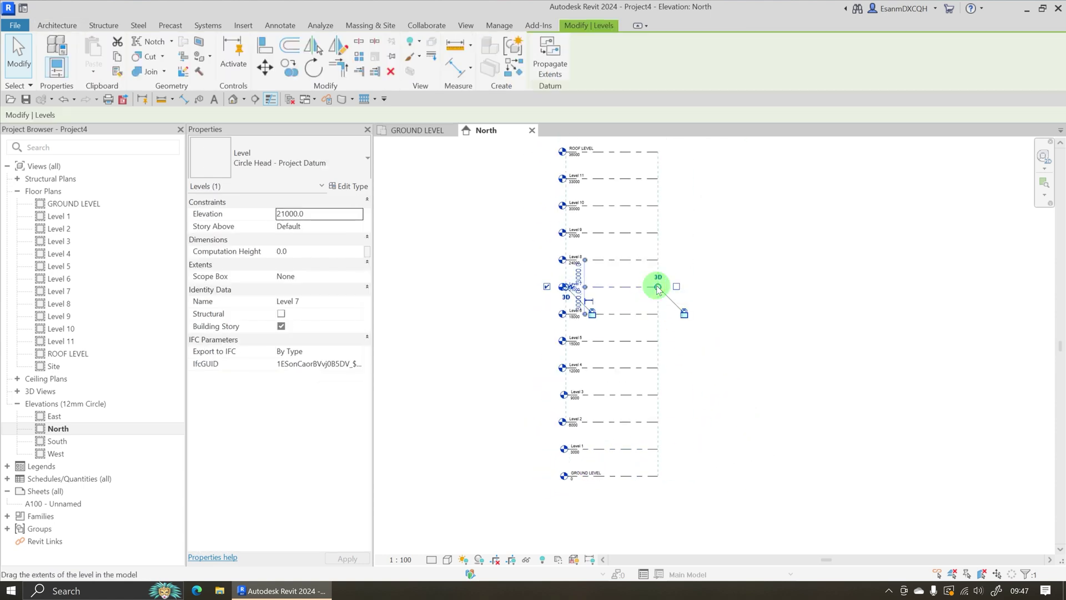
drag(657, 287, 751, 287)
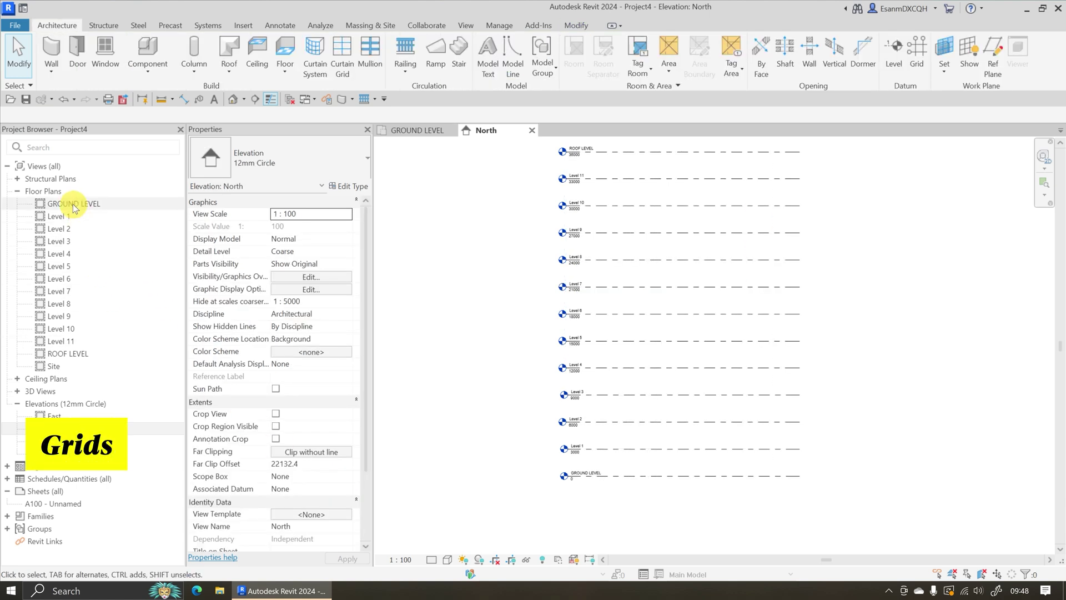
Open the GROUND LEVEL floor plan and draw a horizontal grid line between the east and west elevation markers, with its bubble at the west end
double_click(72, 204)
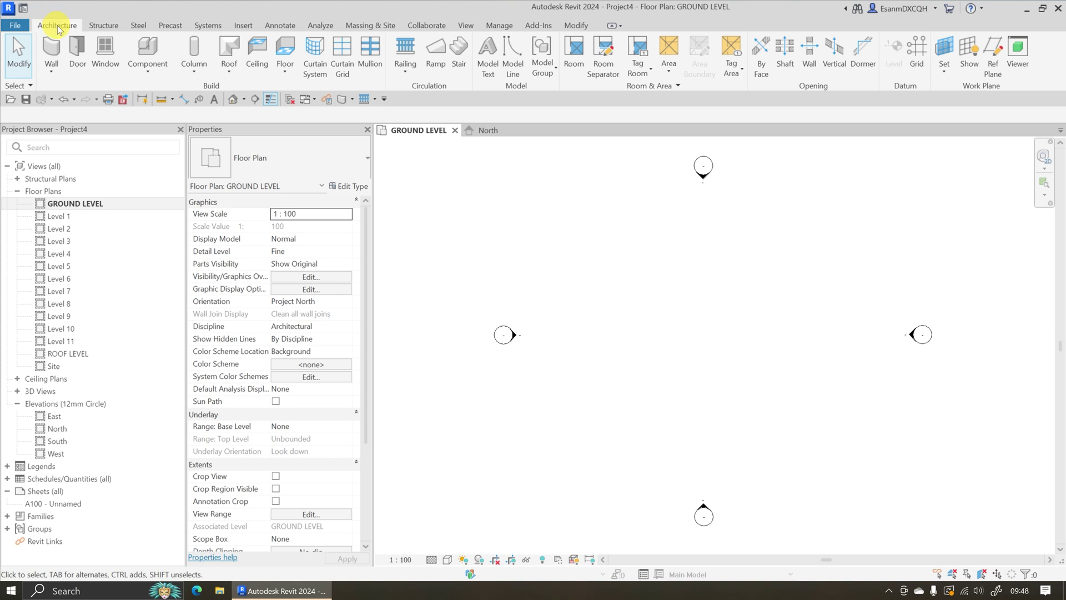
click(917, 50)
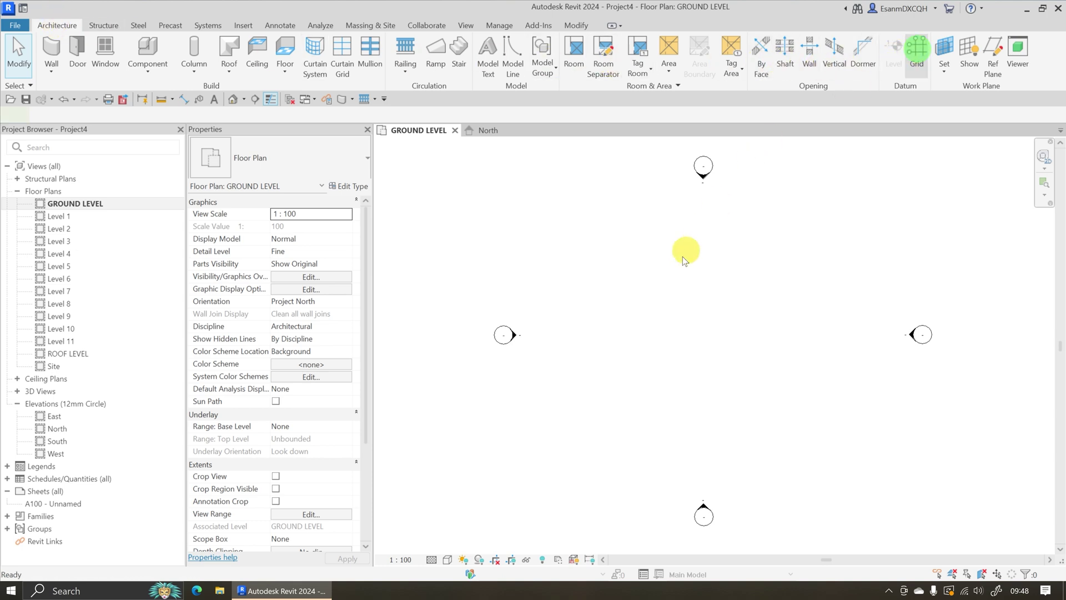
click(864, 362)
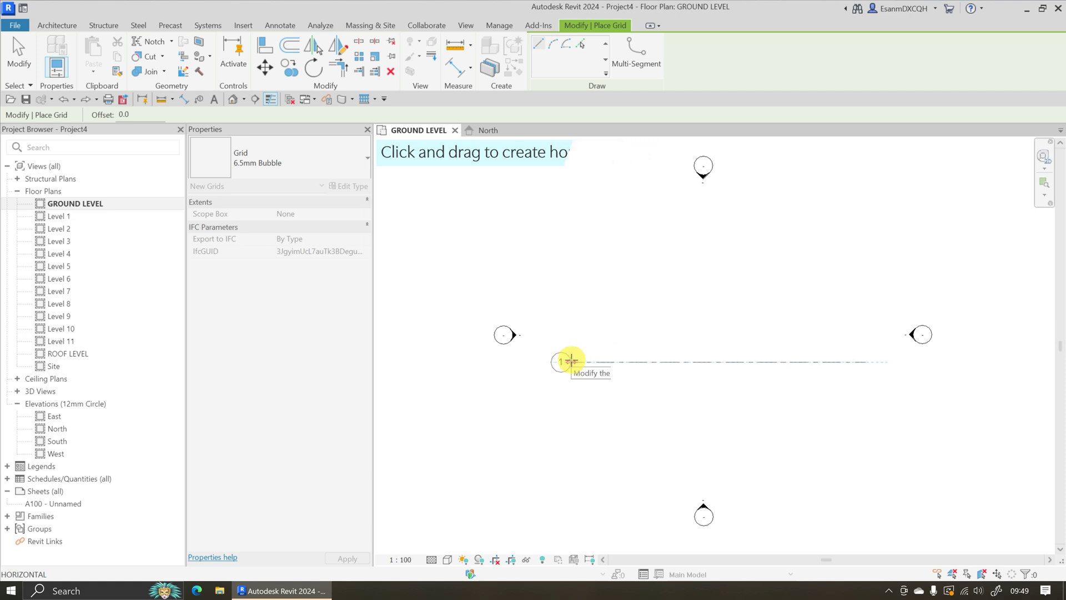
click(569, 361)
key(Escape)
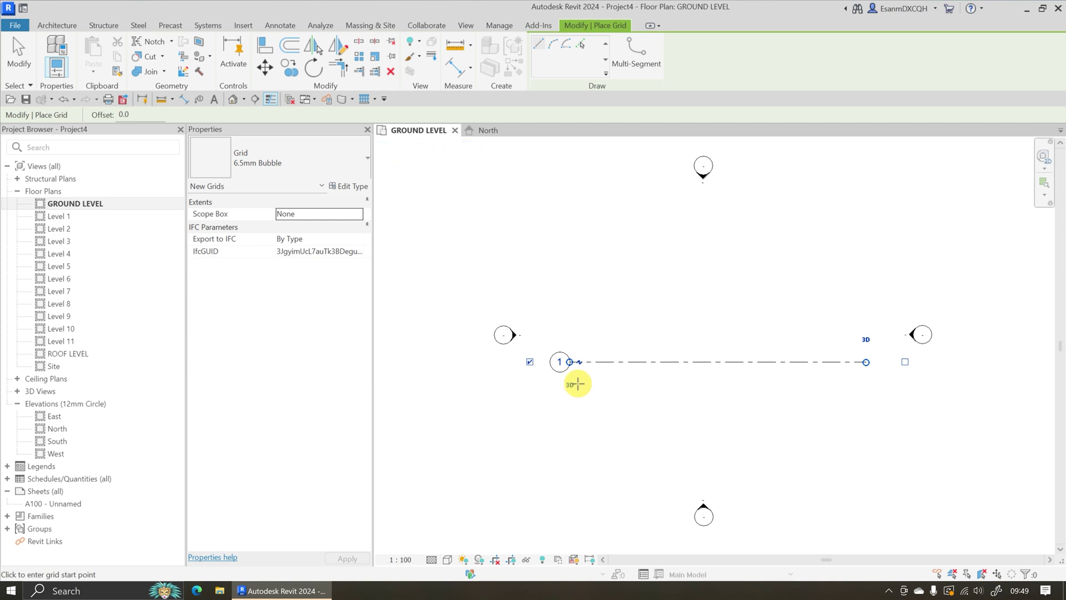
Rename the new horizontal grid as AA
click(558, 361)
click(558, 361)
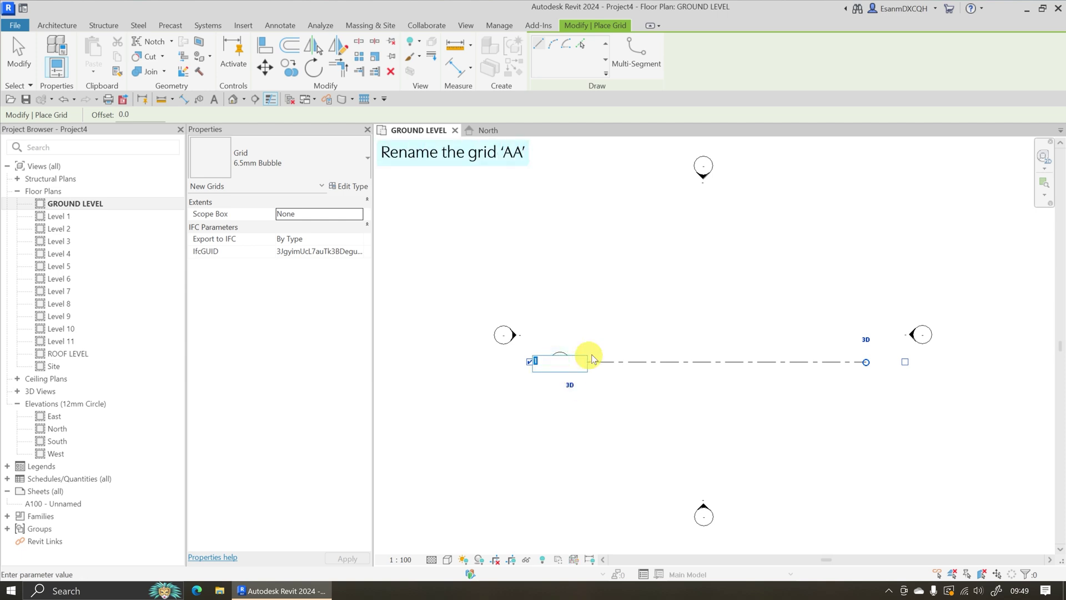
text(AA)
key(Return)
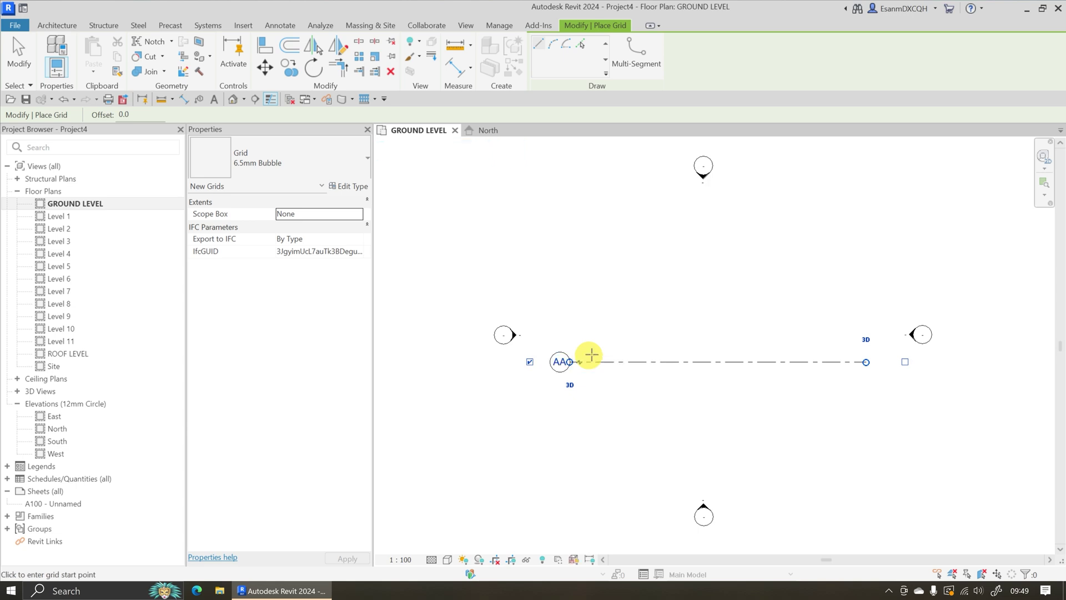
Draw two more horizontal grids above AA, aligned with its ends and spaced about 4600 mm and 4700 mm apart
click(869, 291)
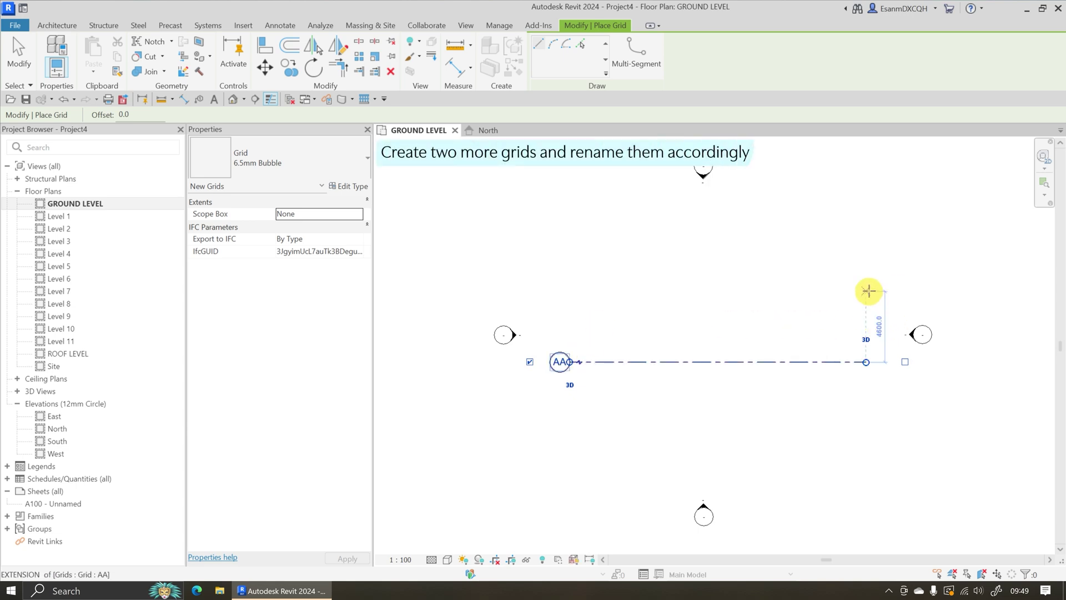
click(567, 290)
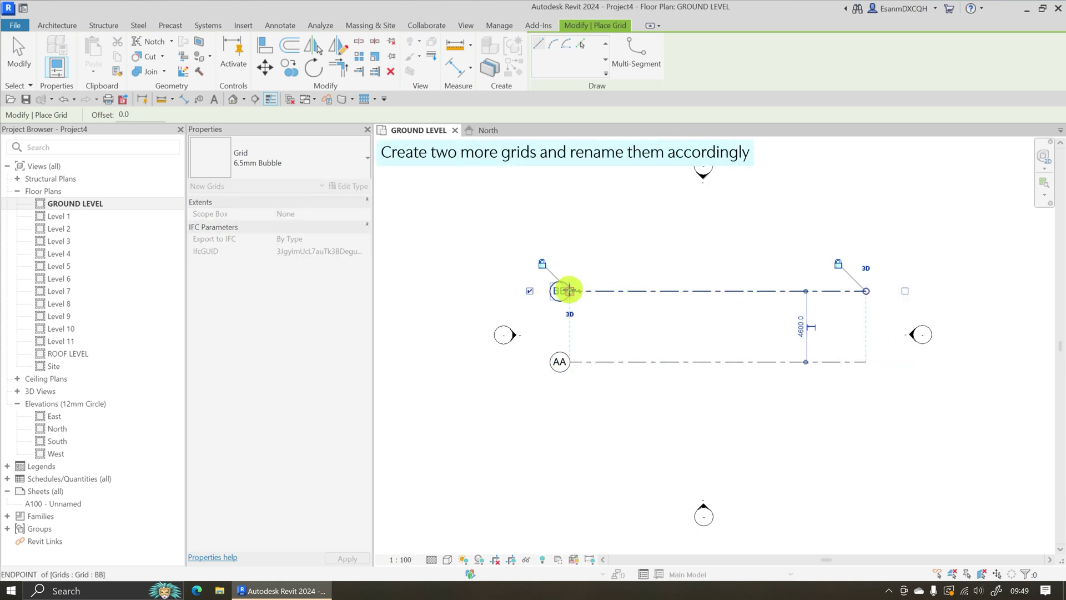
click(864, 218)
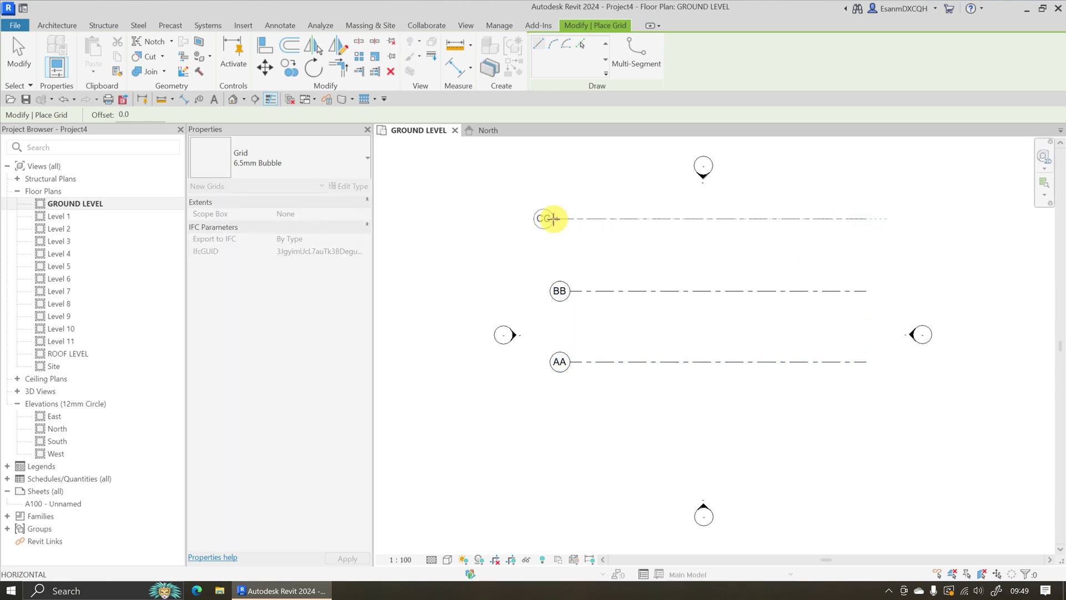
click(567, 218)
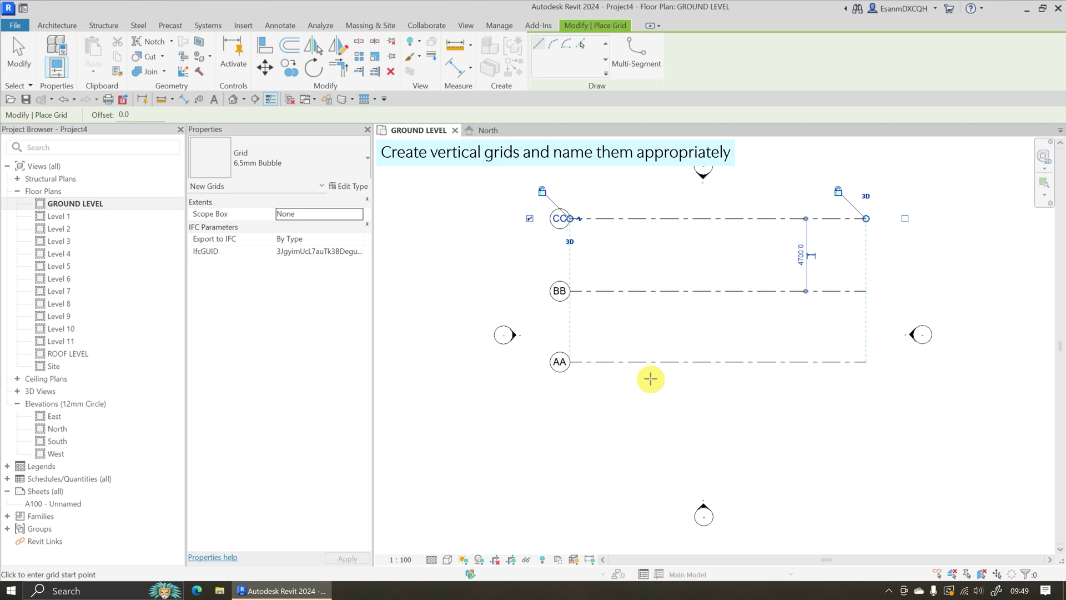
key(Escape)
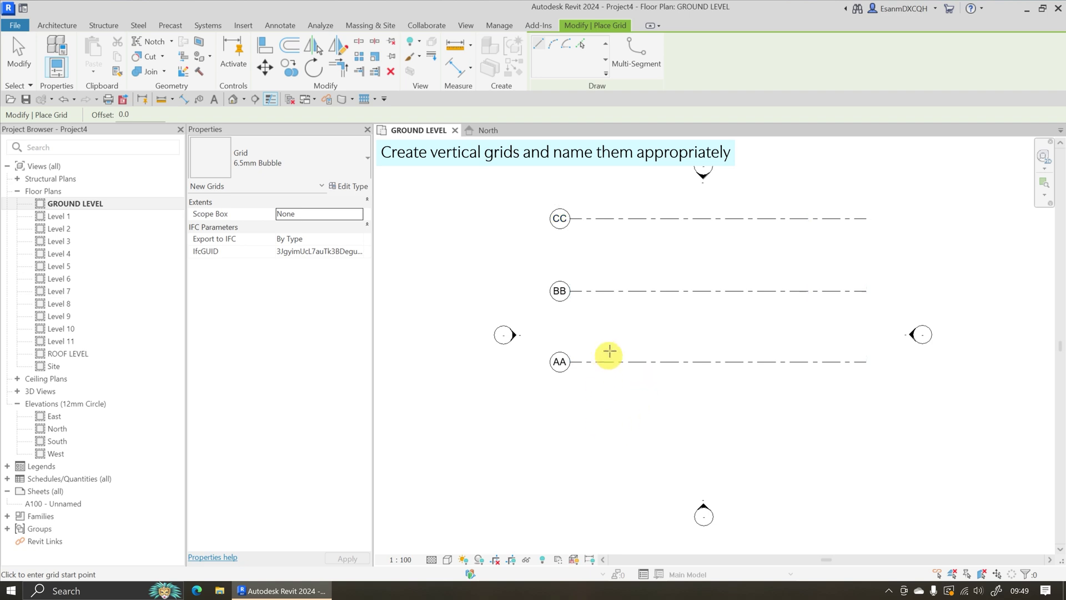
Draw a vertical grid upward across the three horizontal grids near their bubbles and name it 01
middle_drag(607, 230, 592, 314)
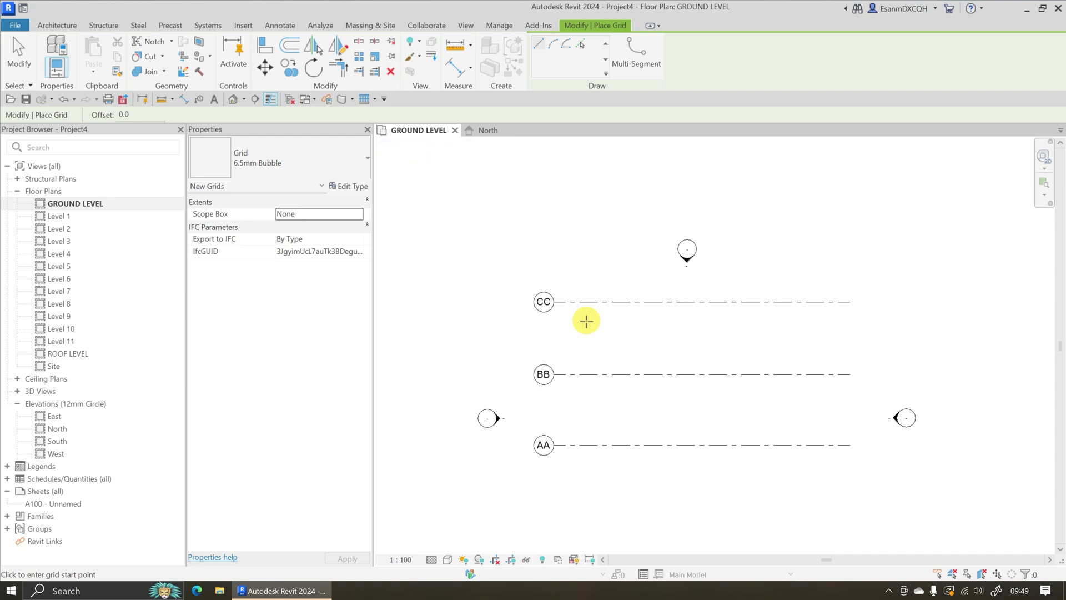
click(598, 468)
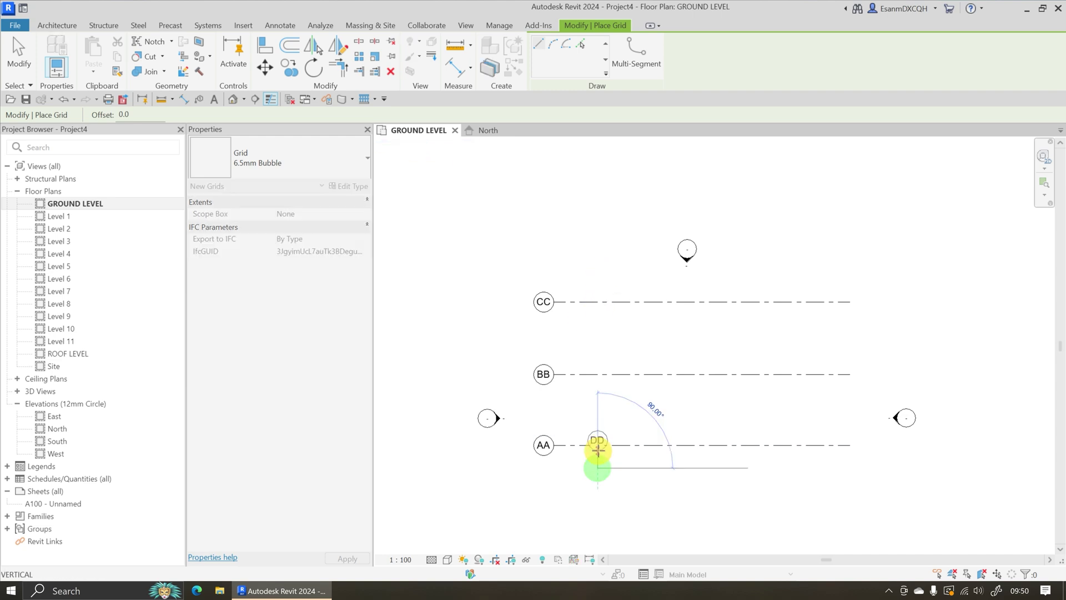
click(598, 253)
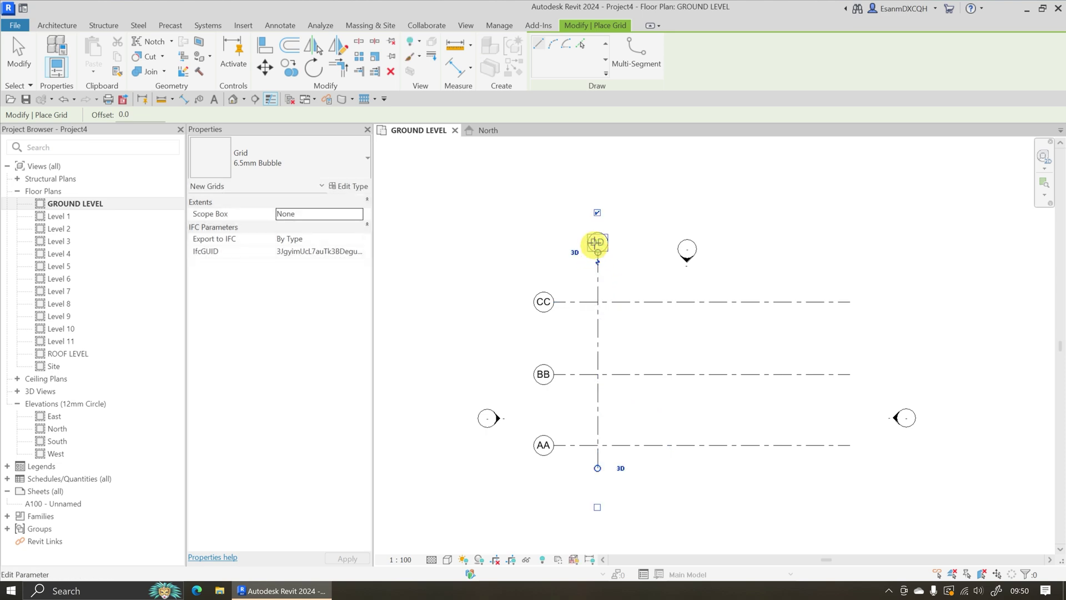
click(595, 241)
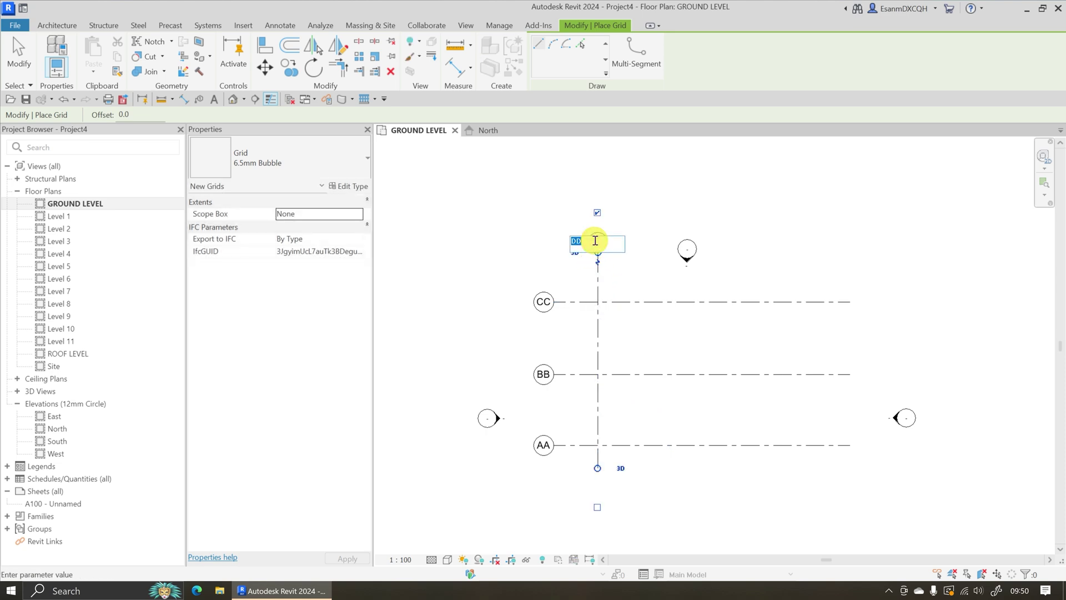
text(01)
key(Return)
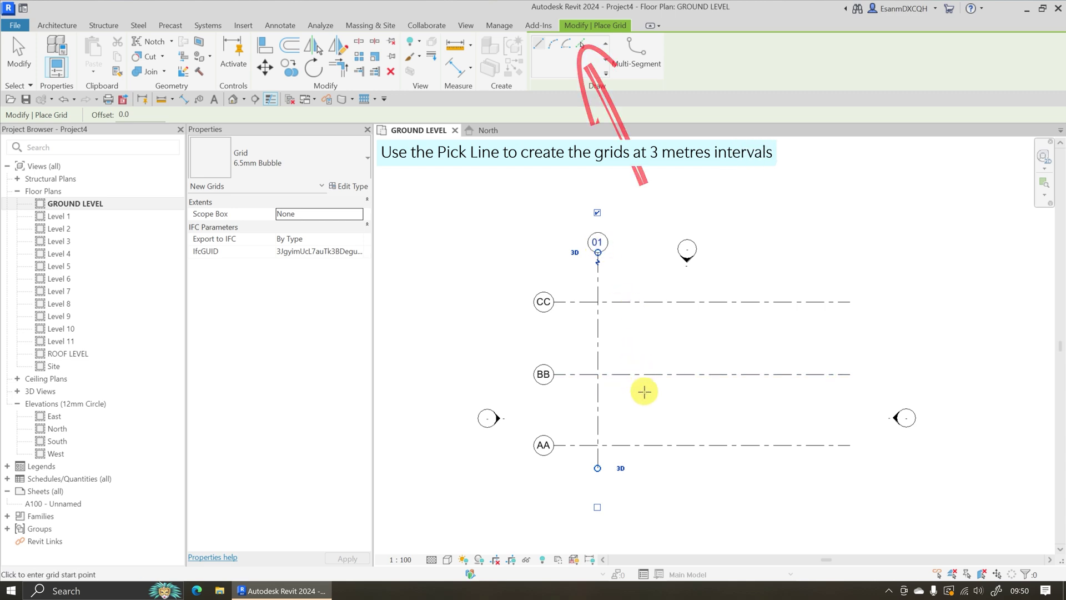
key(Escape)
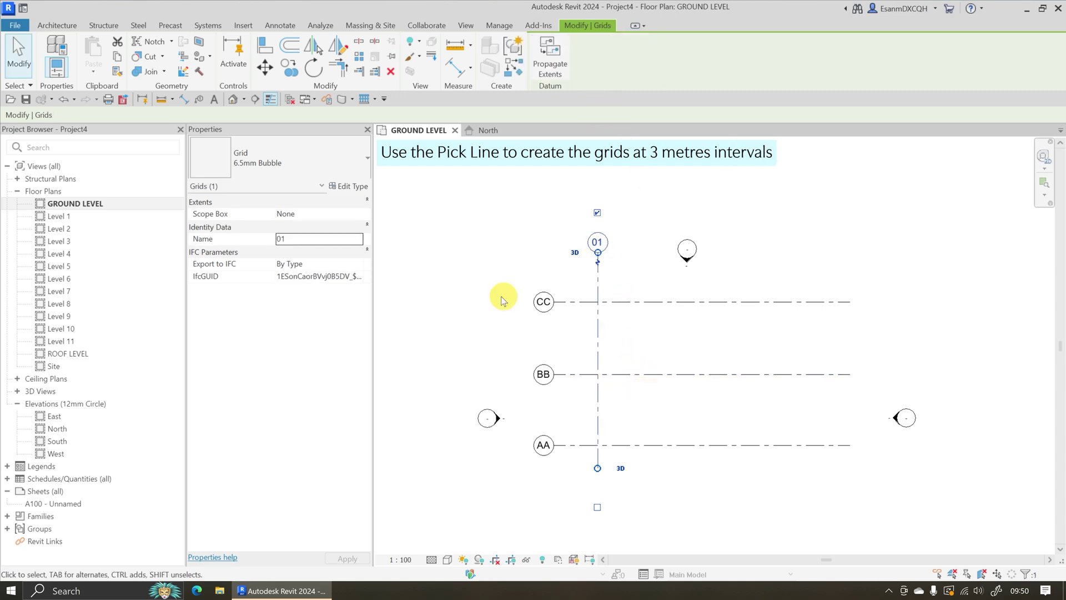
Create three more vertical grids east of grid 01 at 3000 mm intervals, using Pick Lines with an offset of 3000
click(57, 25)
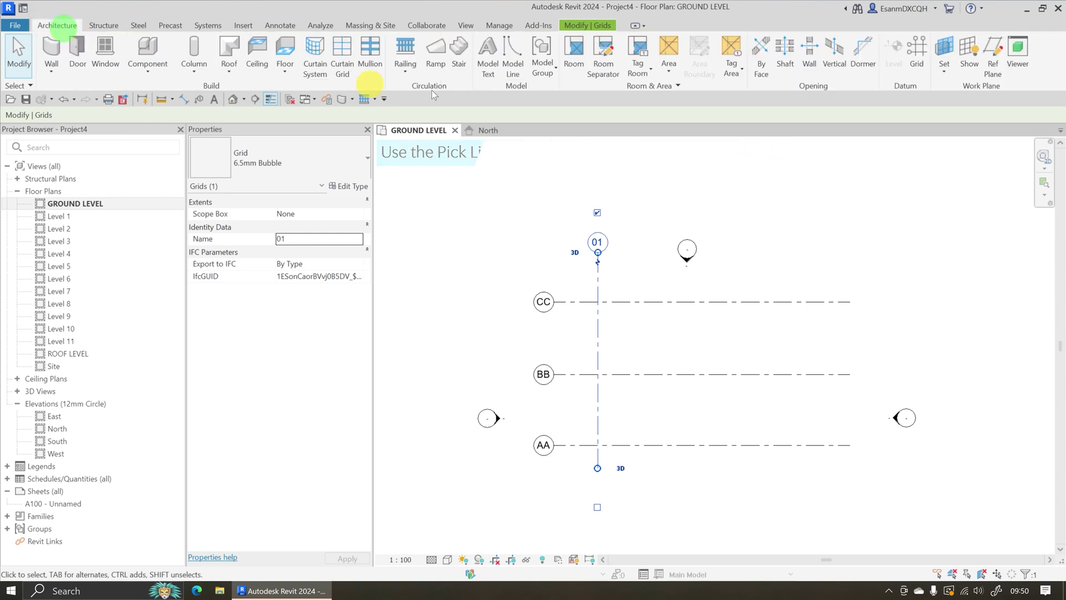
click(913, 49)
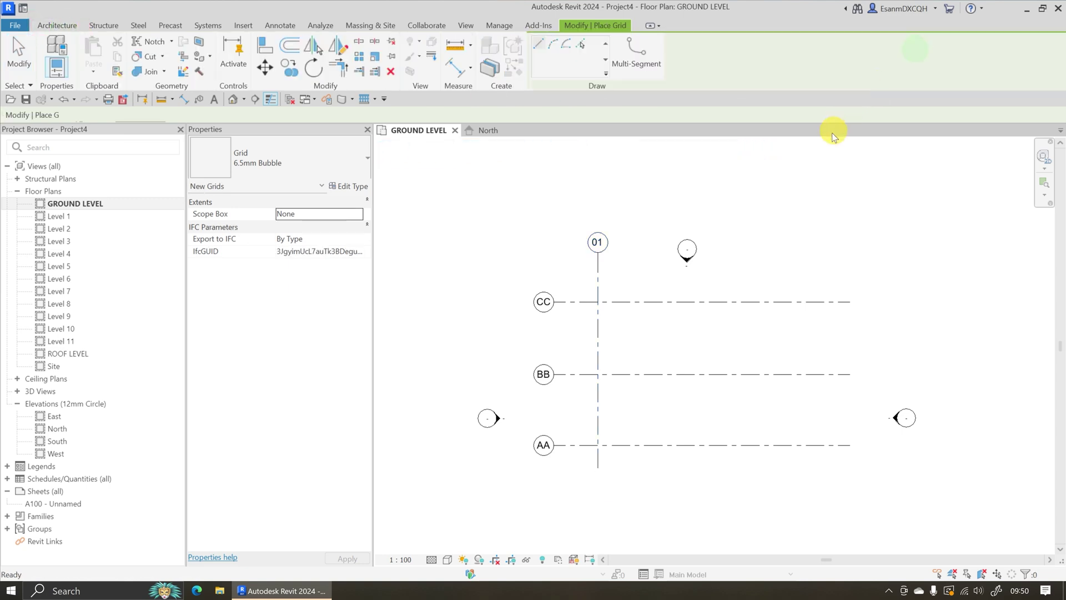
click(581, 44)
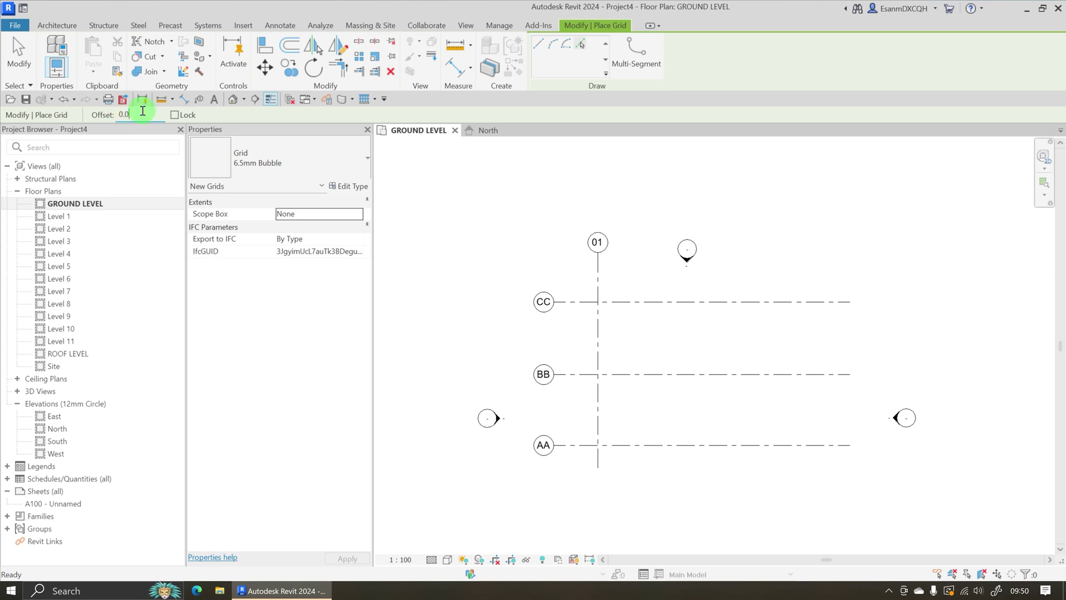
drag(143, 111, 112, 118)
text(3000)
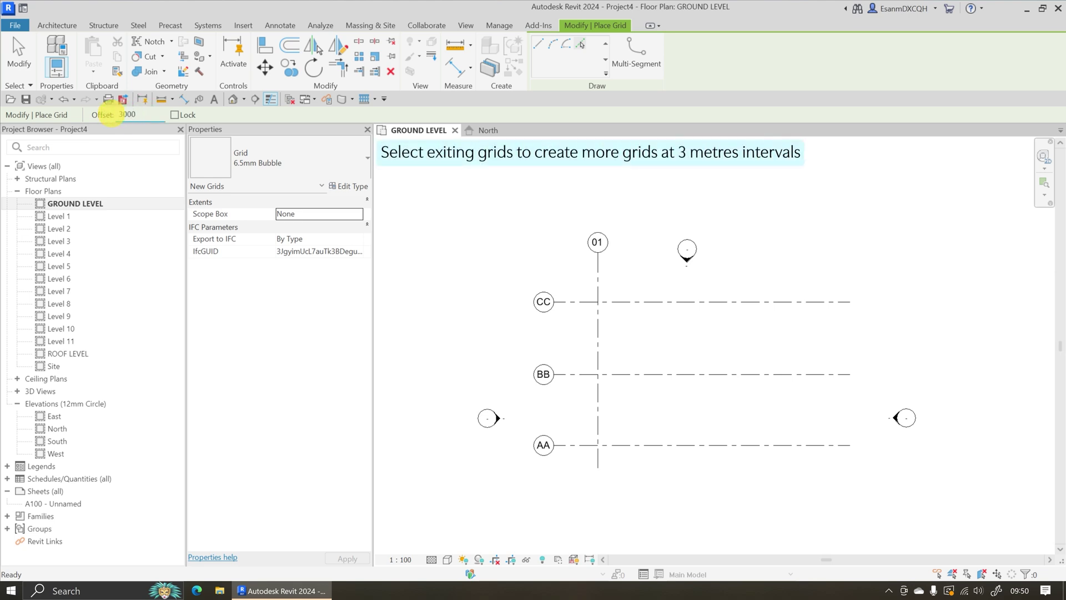
click(599, 283)
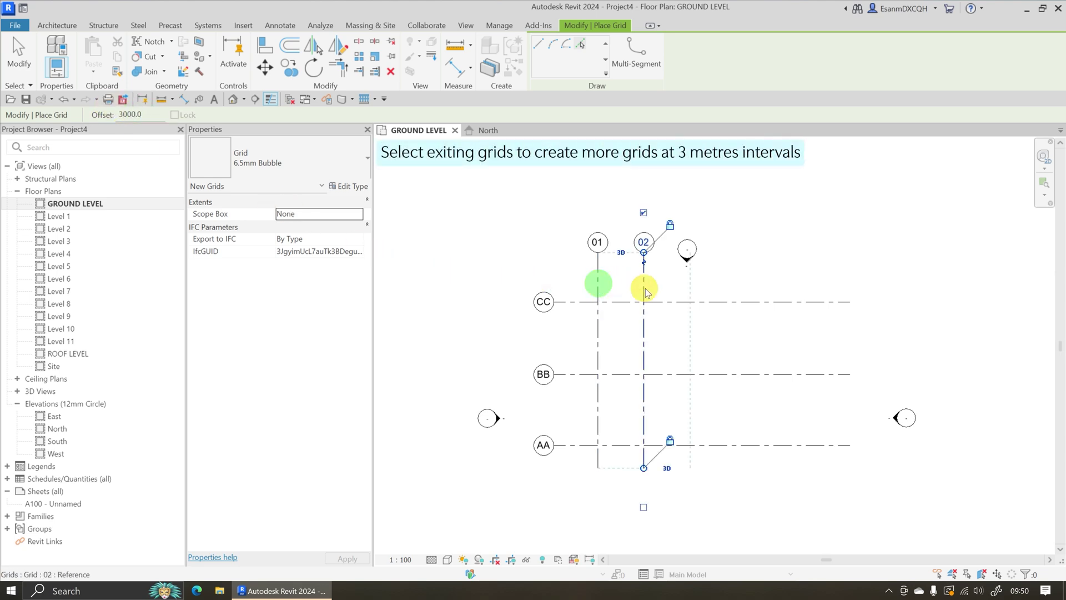
click(647, 288)
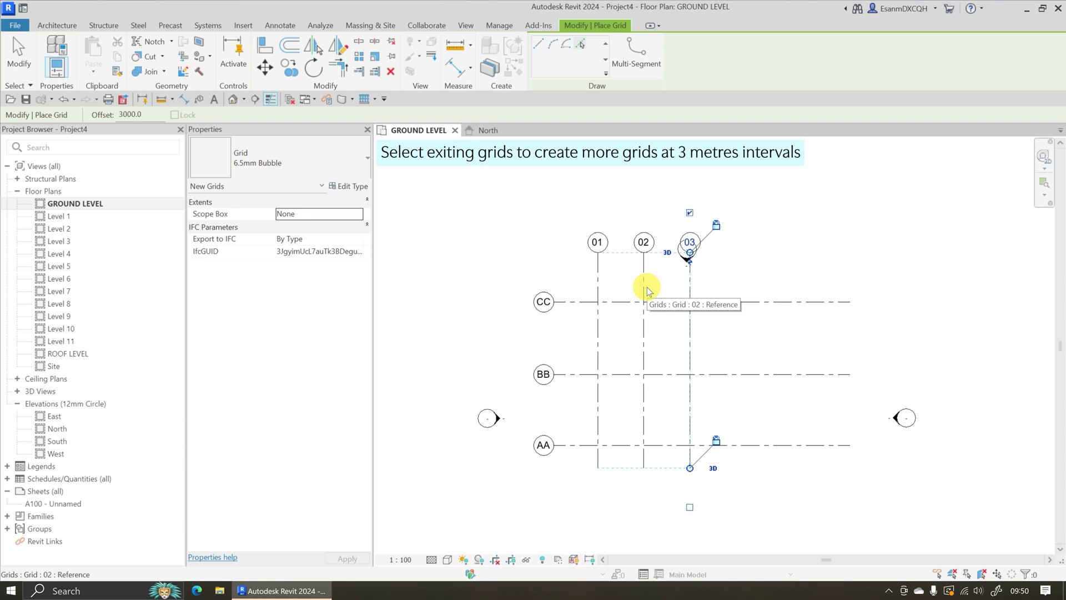
click(690, 286)
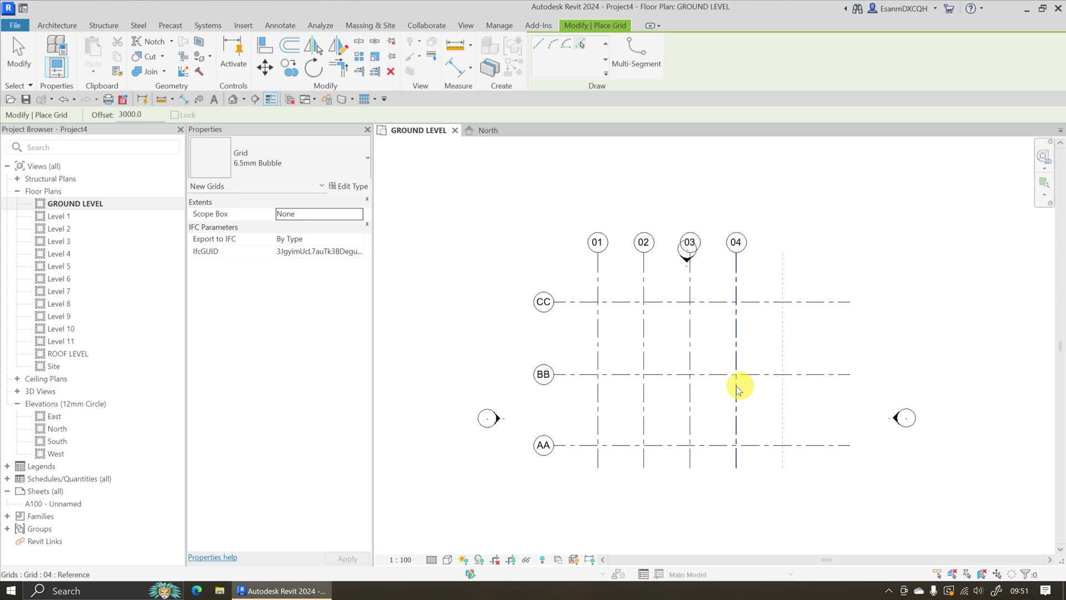
Draw a curved grid in the empty area east of the straight grids with the Start-End-Radius Arc tool, bulging toward them
middle_drag(896, 300, 634, 364)
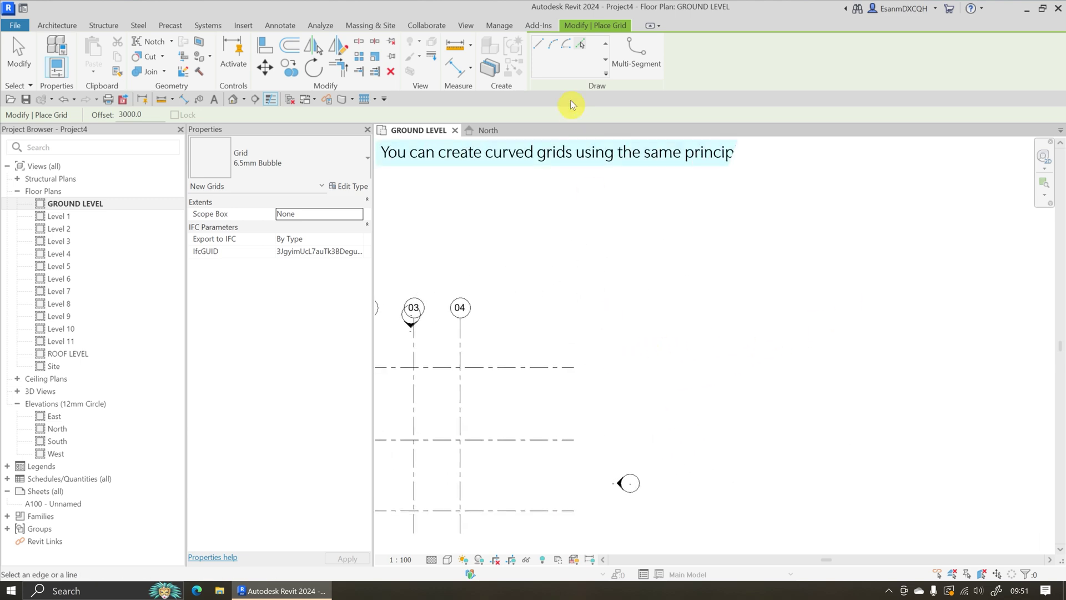
click(555, 39)
click(870, 198)
click(797, 442)
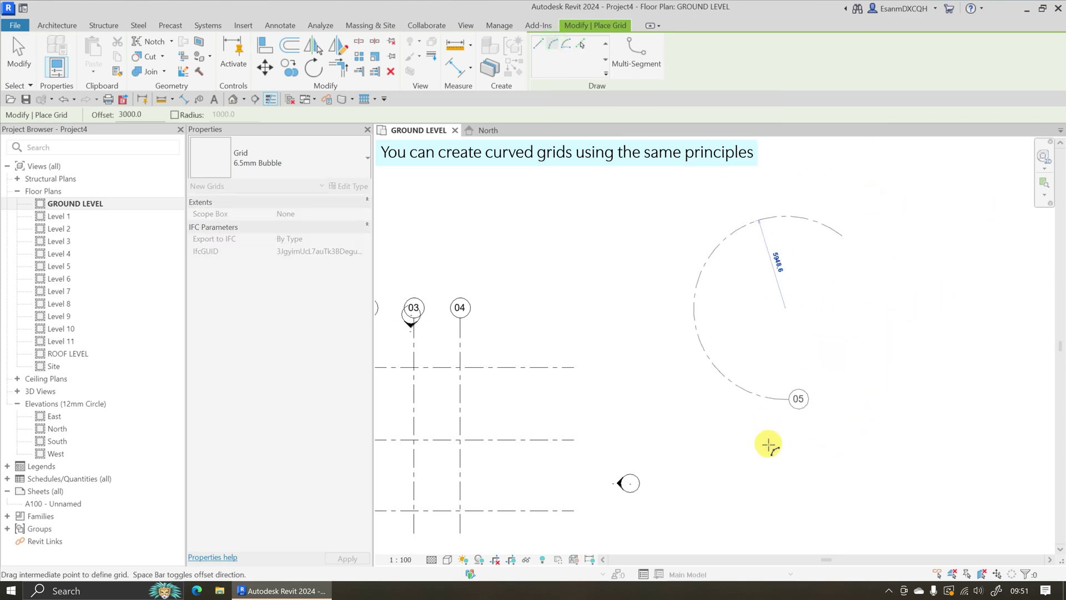
click(774, 419)
Offset three more curved grids at 3000 mm intervals with Pick Lines, two outside and one inside the first arc grid
click(580, 44)
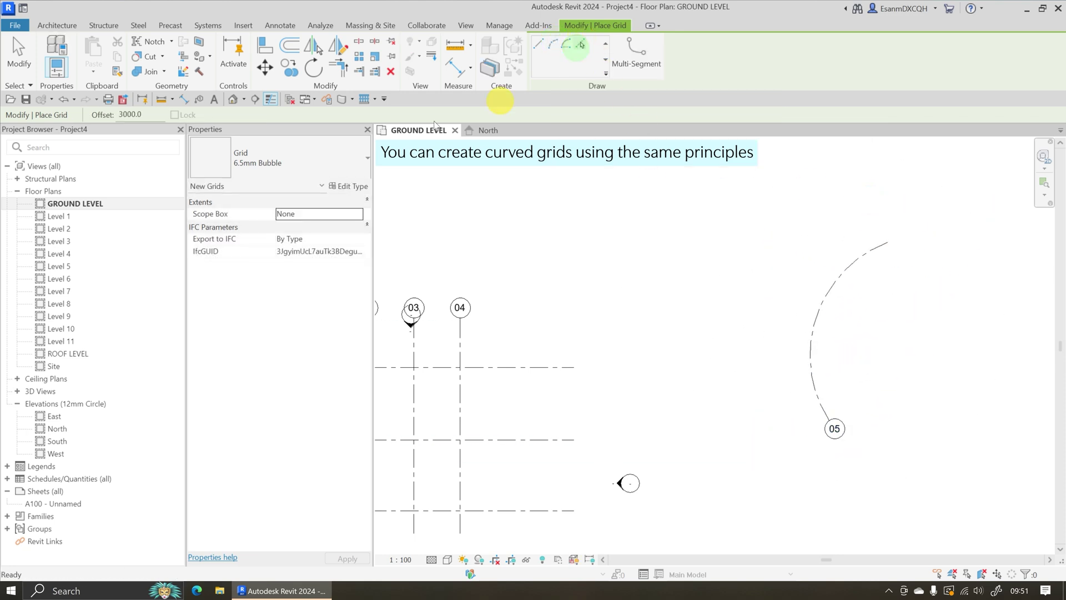
click(815, 318)
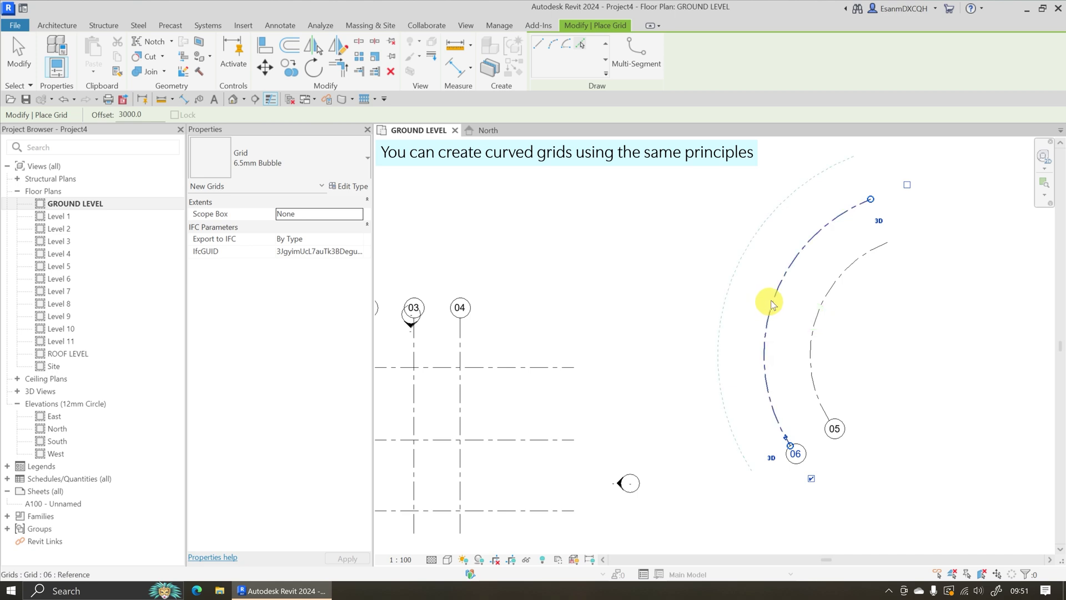
click(769, 302)
click(816, 329)
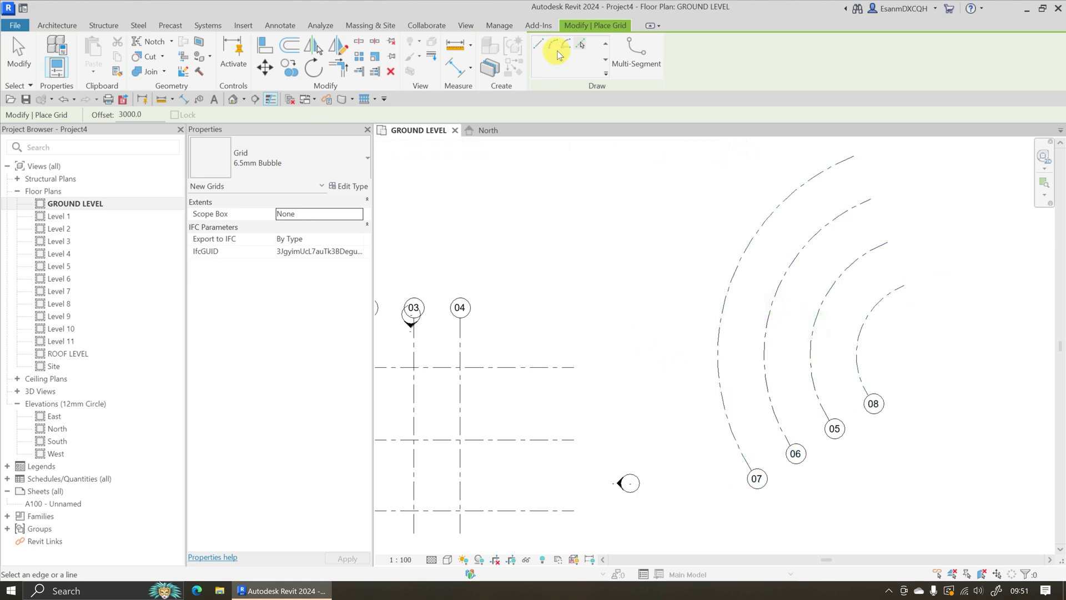
Draw an arc grid crossing the curved grids with Start-End-Radius Arc, and offset two more southwest of it at 3000 mm intervals with Pick Lines
click(554, 48)
click(725, 187)
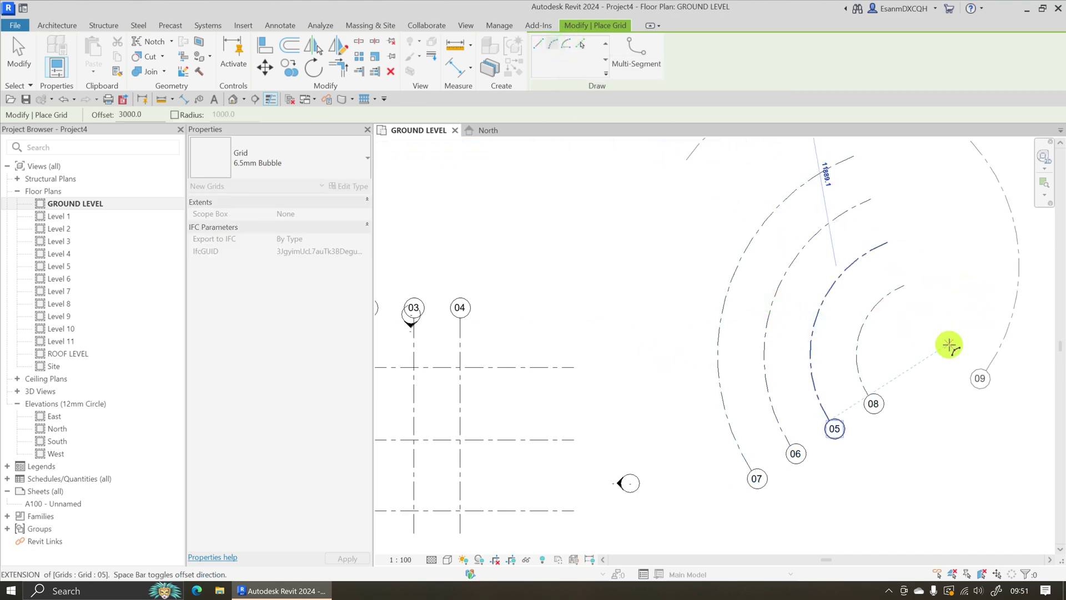
click(947, 348)
click(906, 350)
click(580, 44)
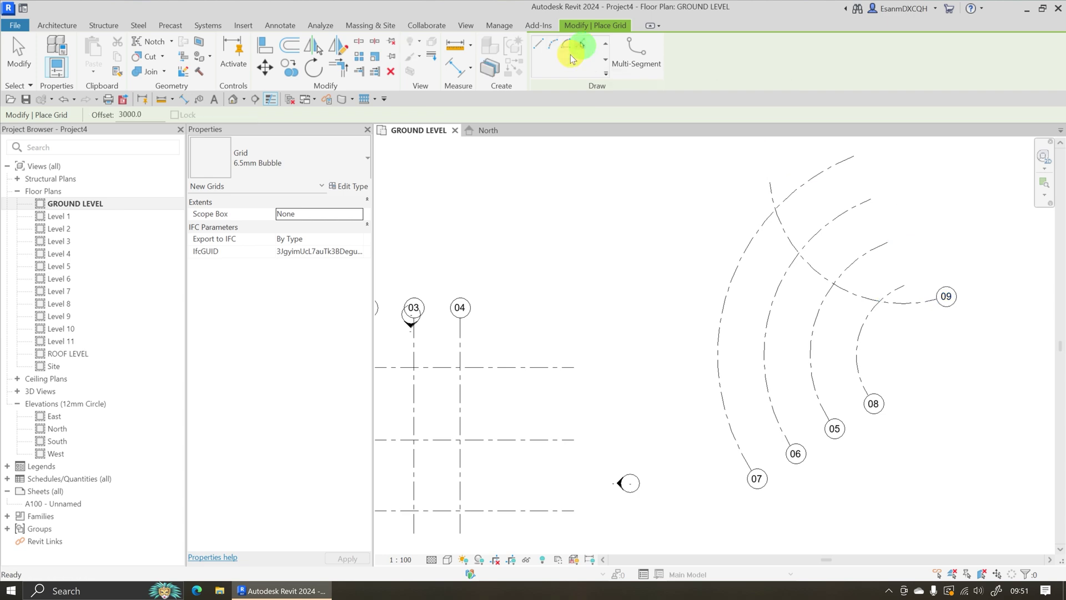
click(814, 283)
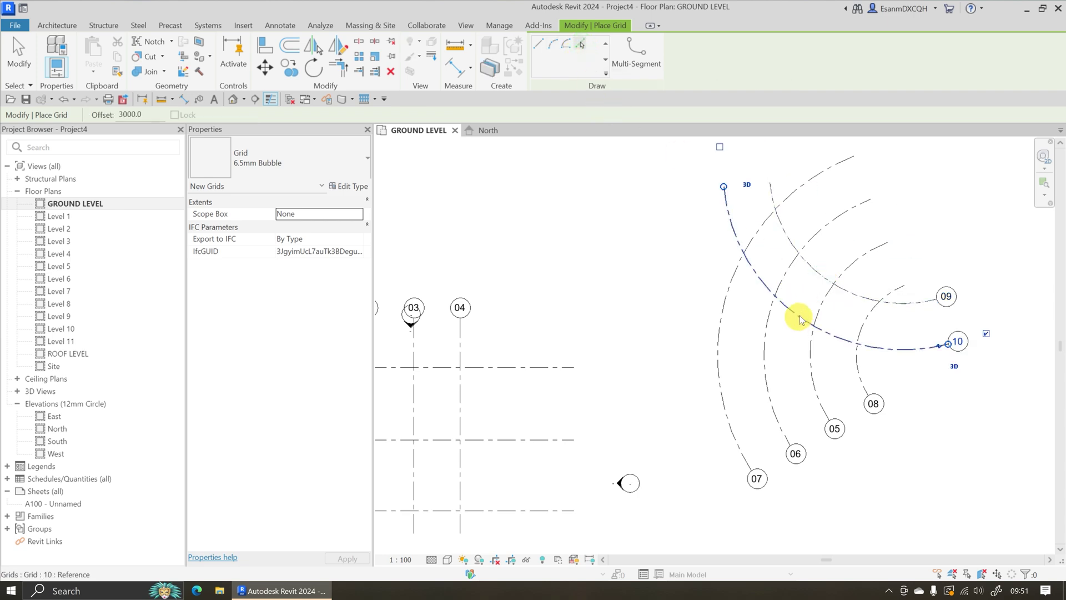
click(797, 315)
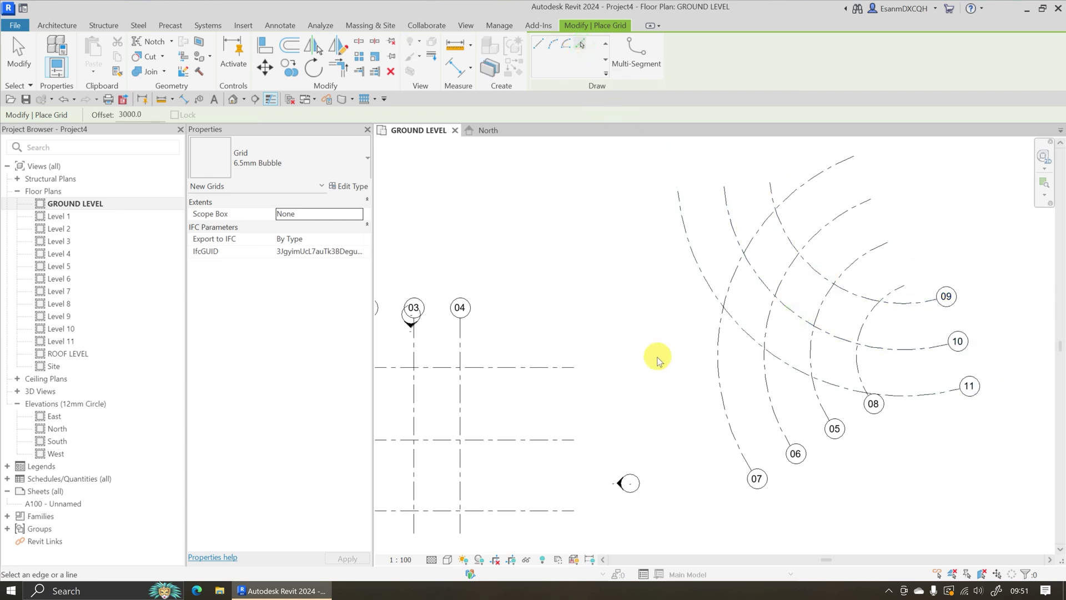
Delete all the curved grids east of the straight grid layout
click(18, 52)
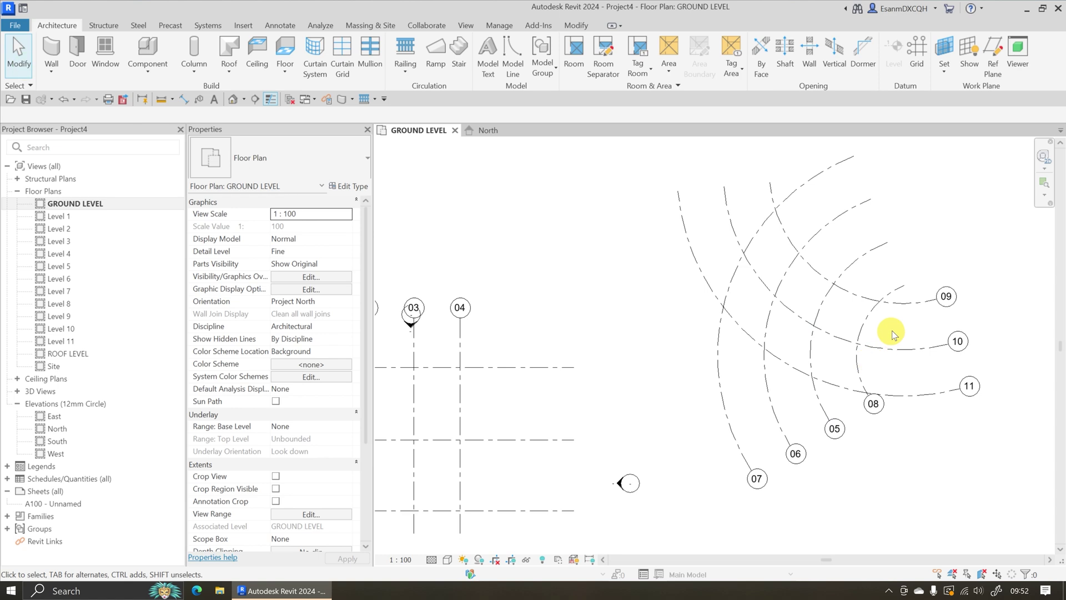
drag(972, 225, 716, 419)
key(Delete)
Move all seven straight grids south together so they sit between the four elevation markers
middle_drag(512, 414, 792, 315)
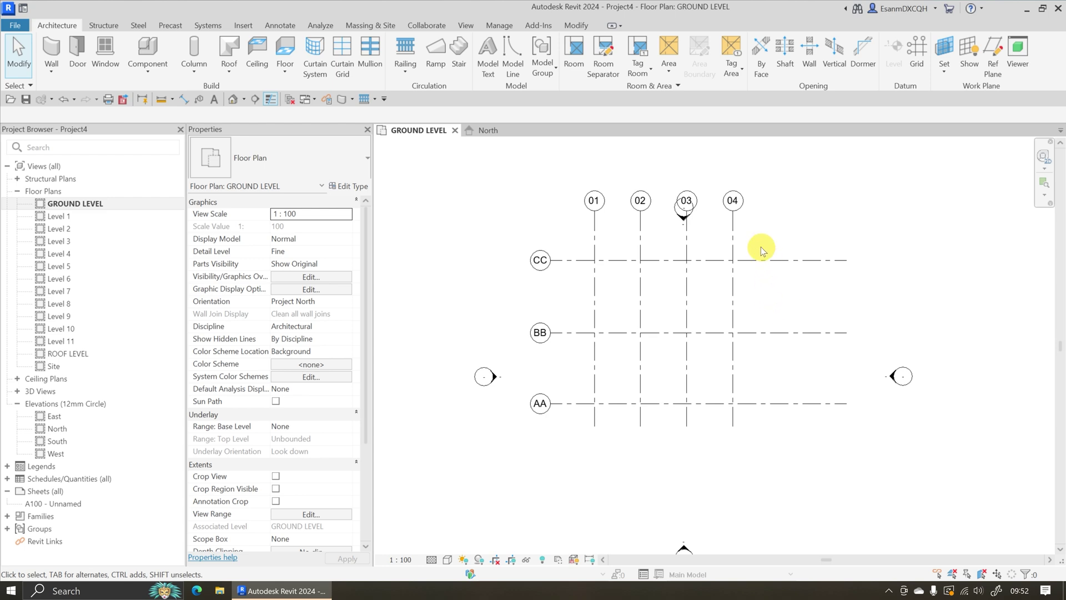
drag(761, 247, 579, 426)
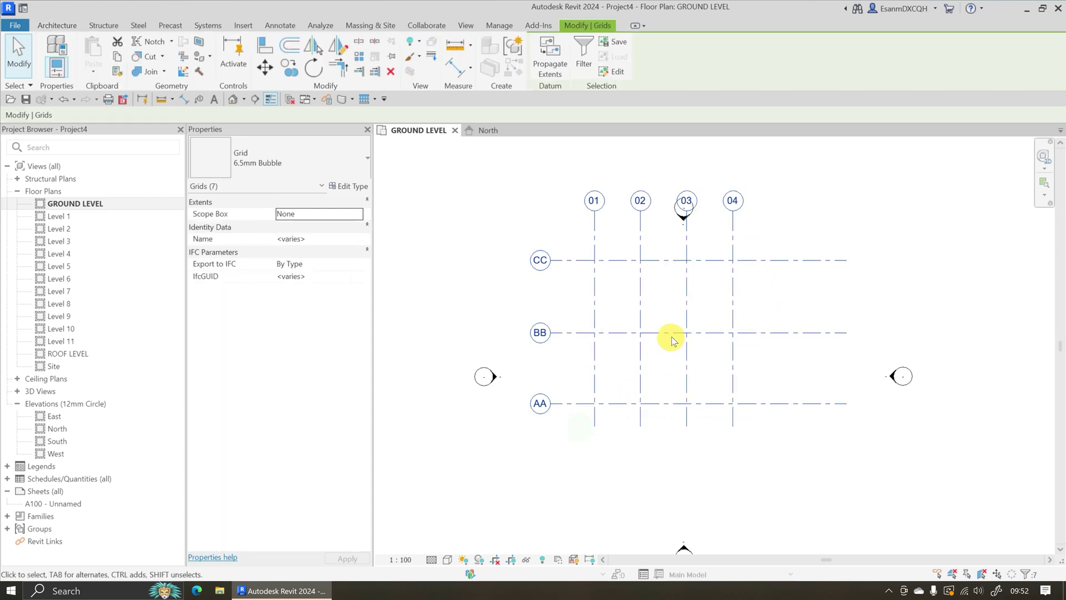
ctrl+drag(674, 332, 676, 400)
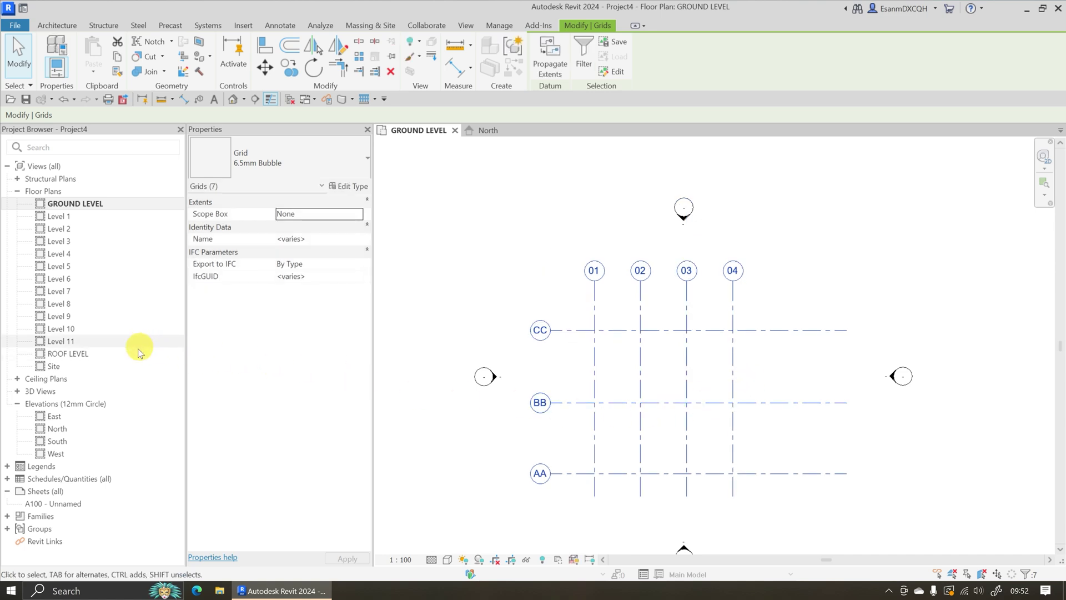
Open the North elevation and extend the level heads aligned with ROOF LEVEL outward, clear of grid 04
double_click(57, 429)
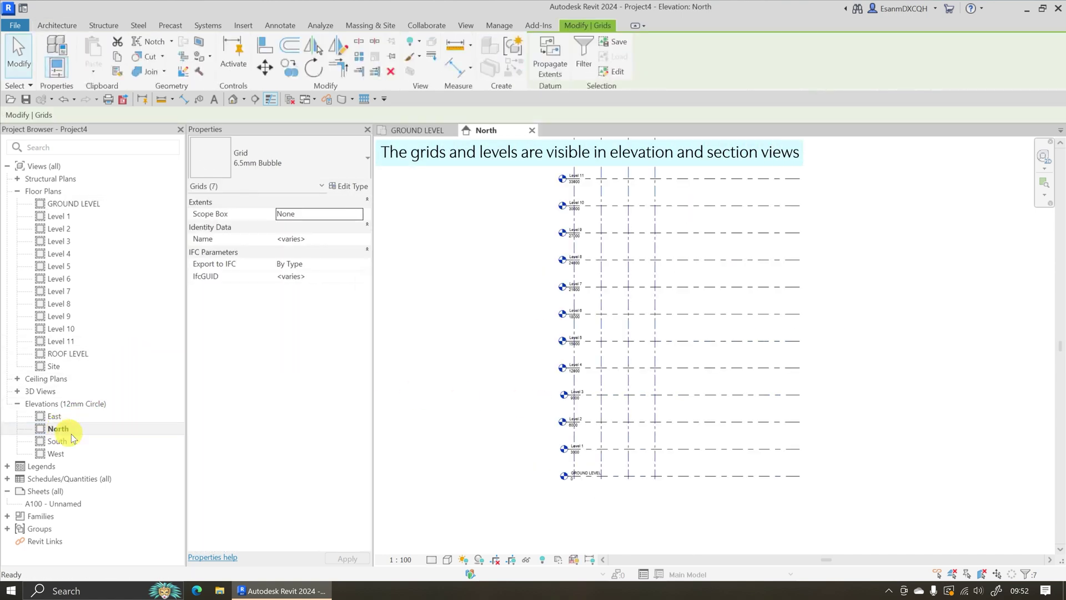
middle_drag(475, 390, 461, 406)
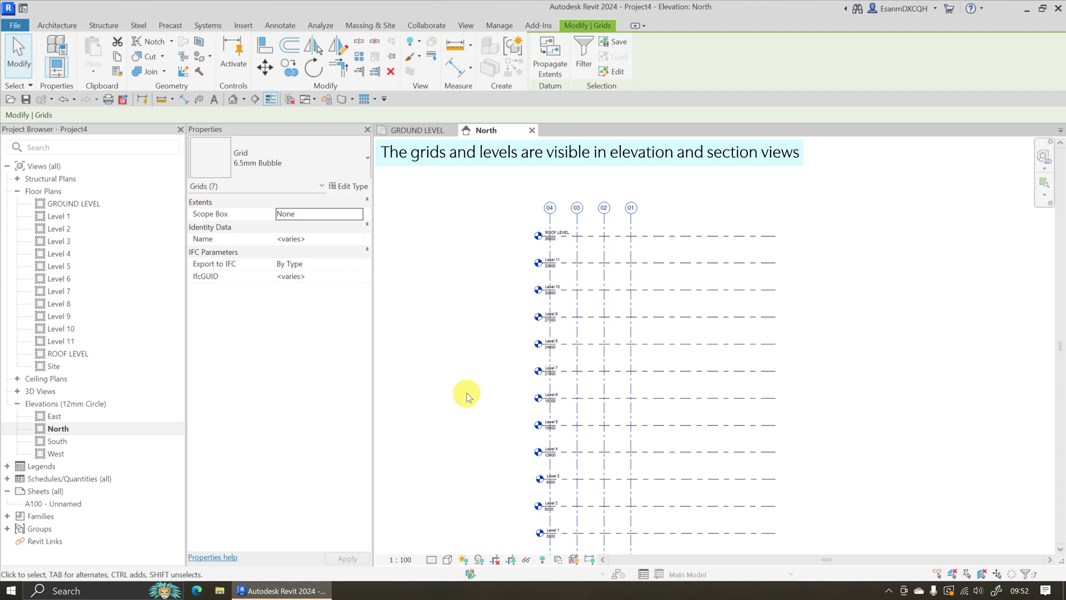
click(435, 269)
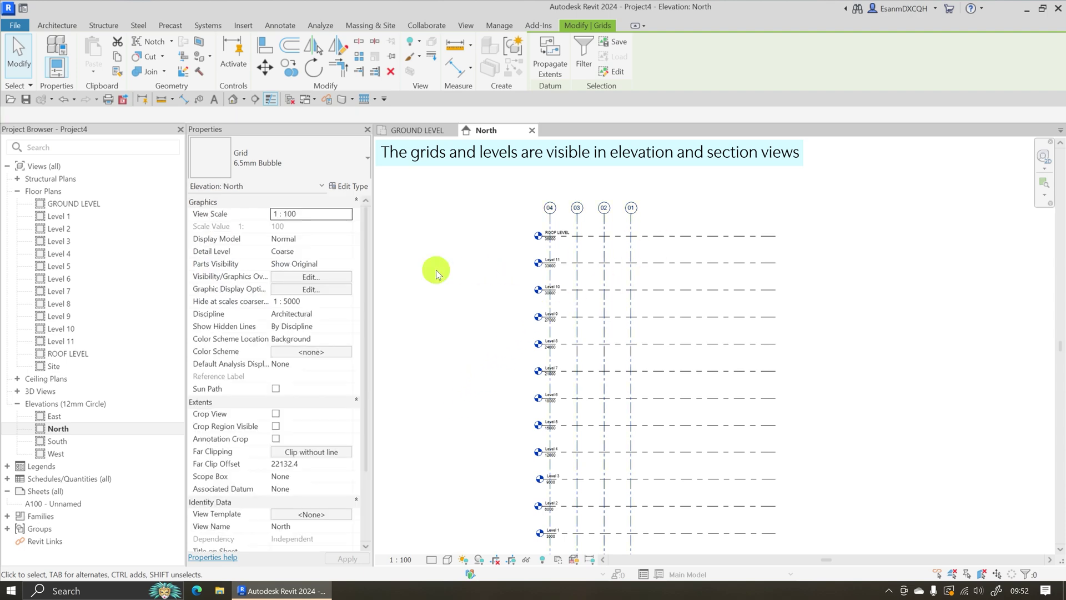
click(651, 236)
scroll(545, 244, up, 3)
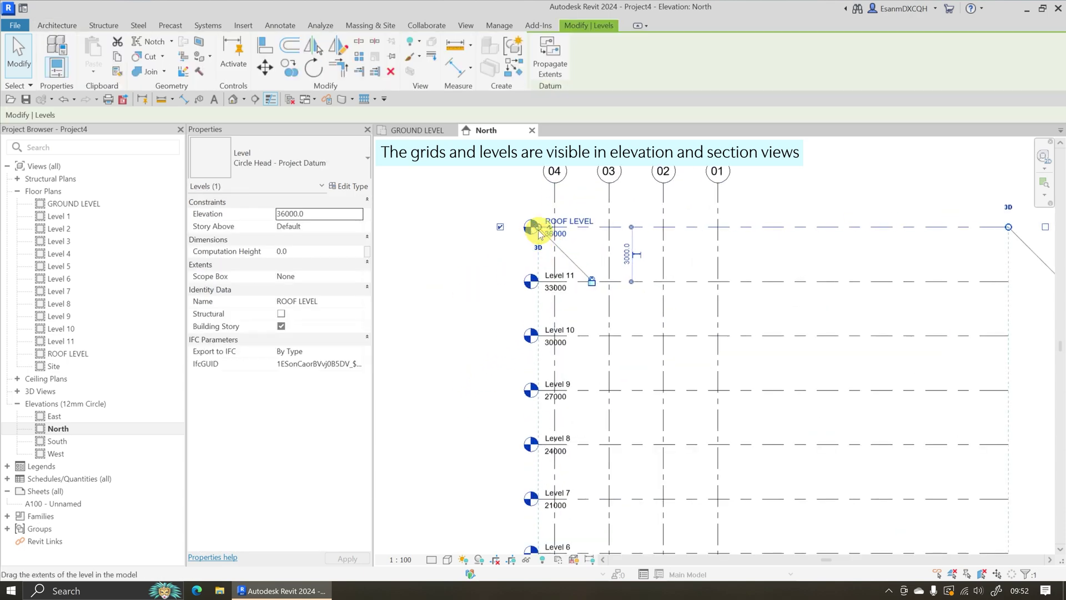
drag(534, 227, 428, 236)
scroll(662, 272, down, 2)
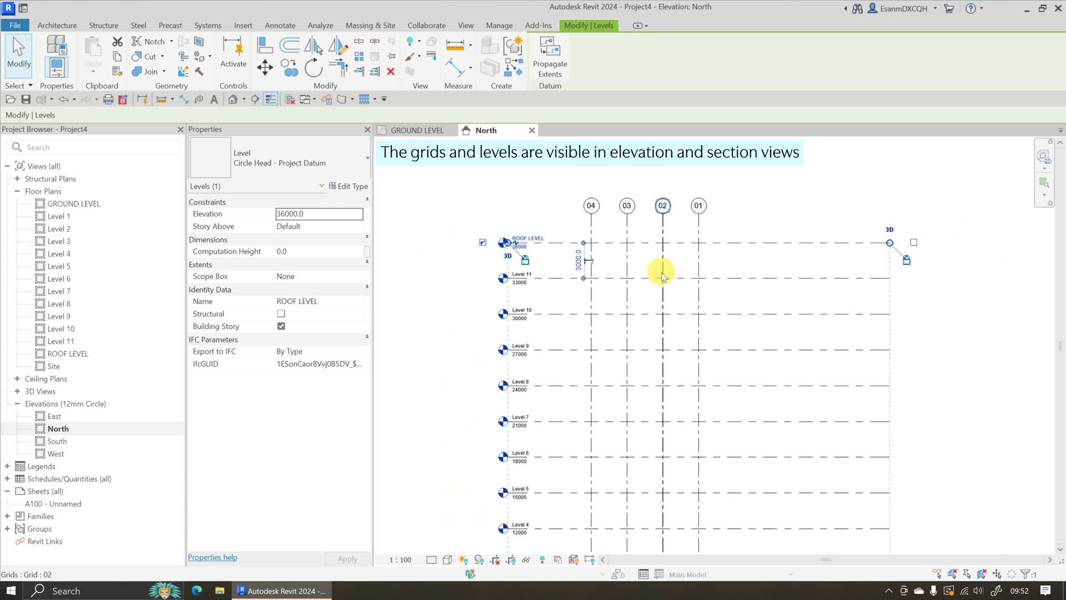
Extend the heads of Level 3, Level 1 and GROUND LEVEL outward to align with the other level heads
middle_drag(842, 457, 850, 330)
click(614, 366)
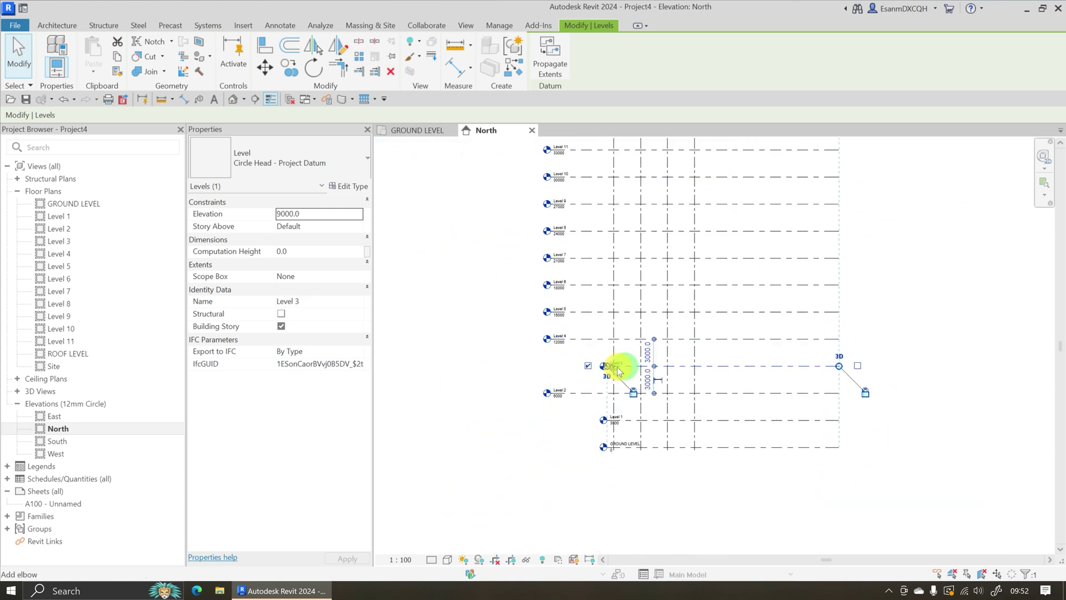
drag(607, 365, 549, 365)
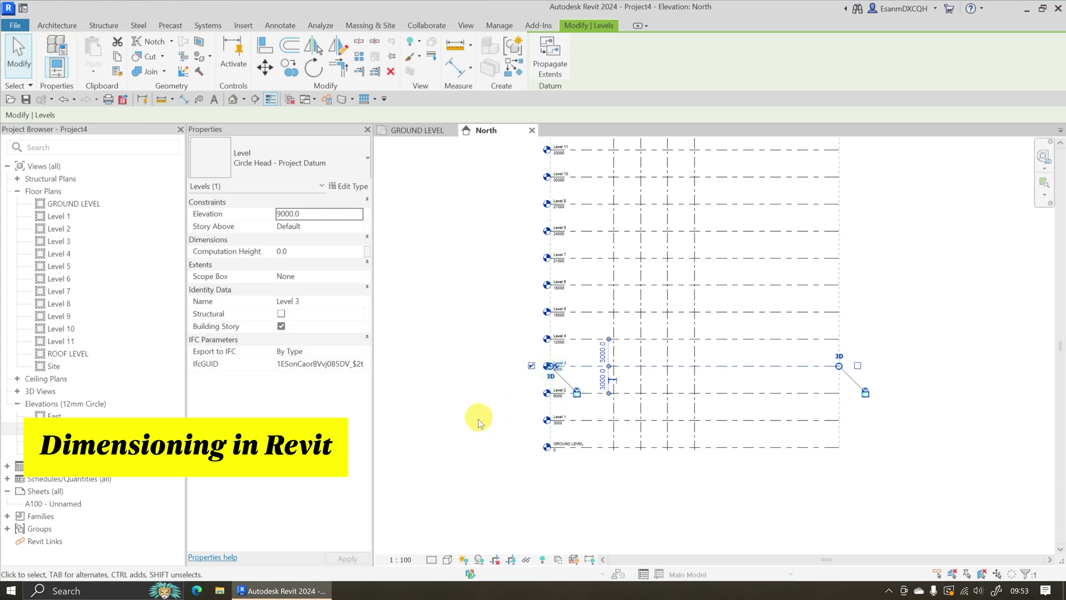
click(475, 425)
scroll(506, 489, down, 2)
scroll(508, 495, down, 1)
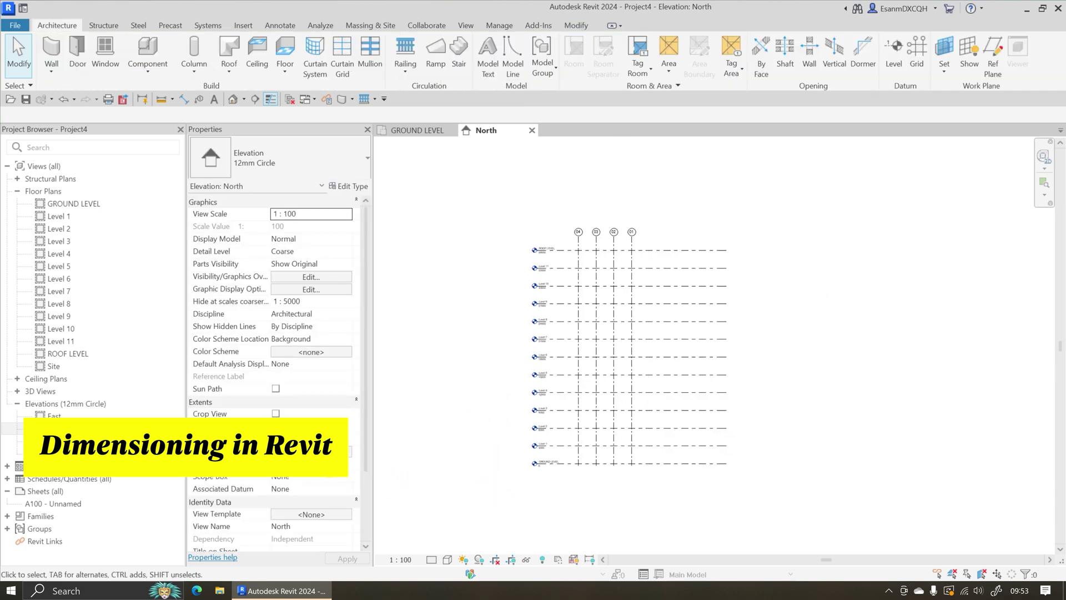
Open the GROUND LEVEL floor plan and add a continuous aligned dimension across grids AA, BB and CC, east of grid 04
double_click(70, 203)
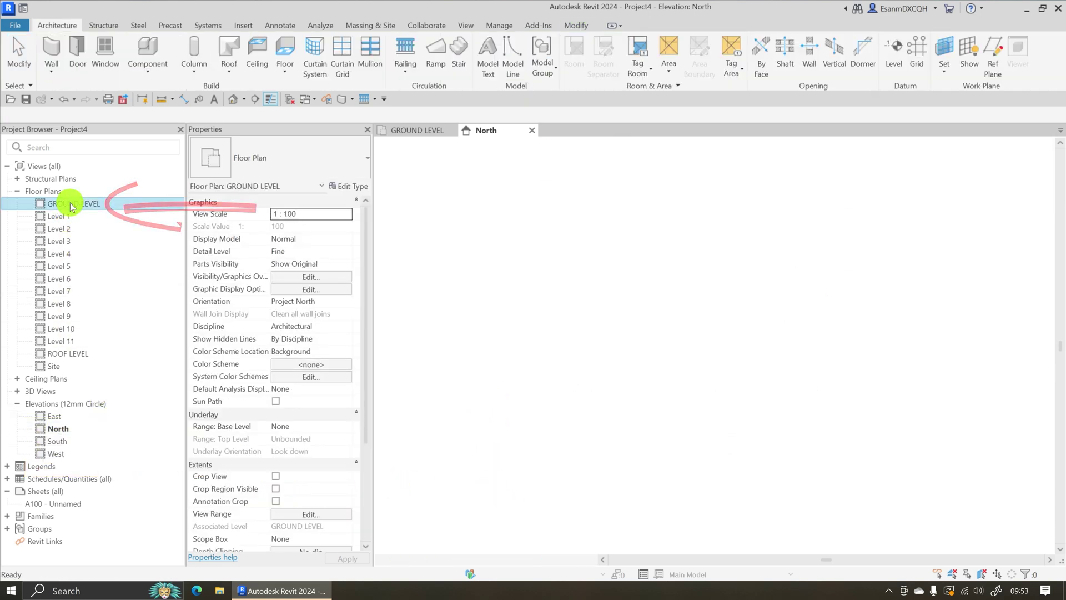
click(275, 25)
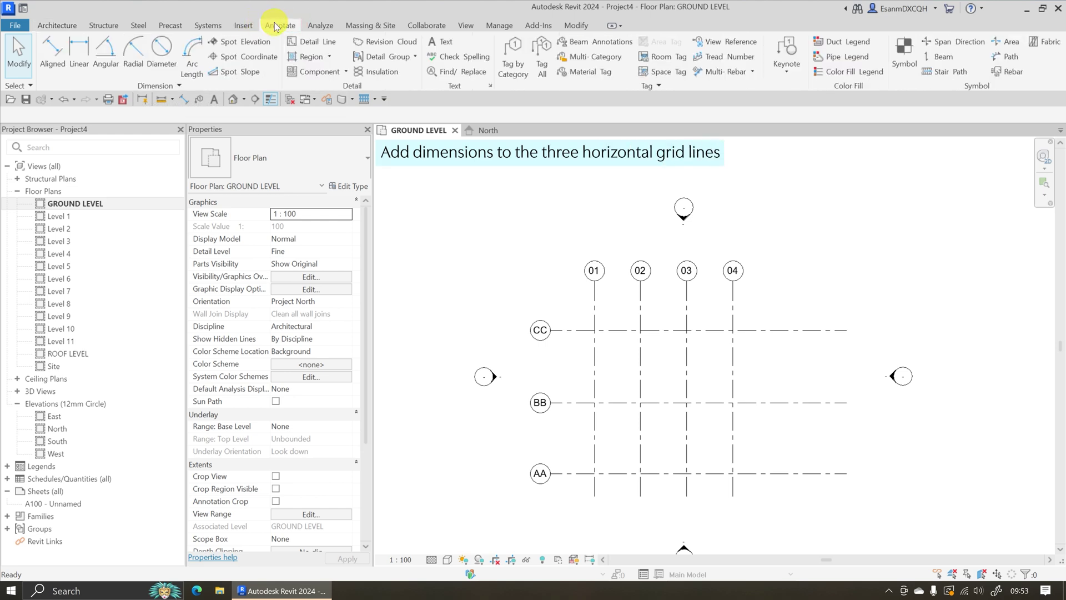
click(60, 50)
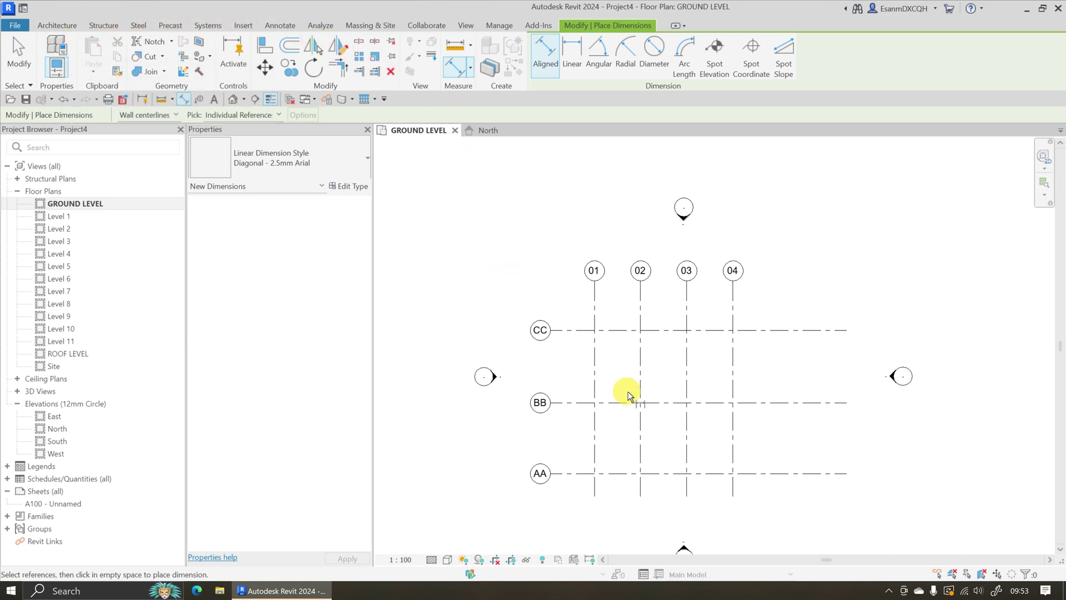
click(763, 472)
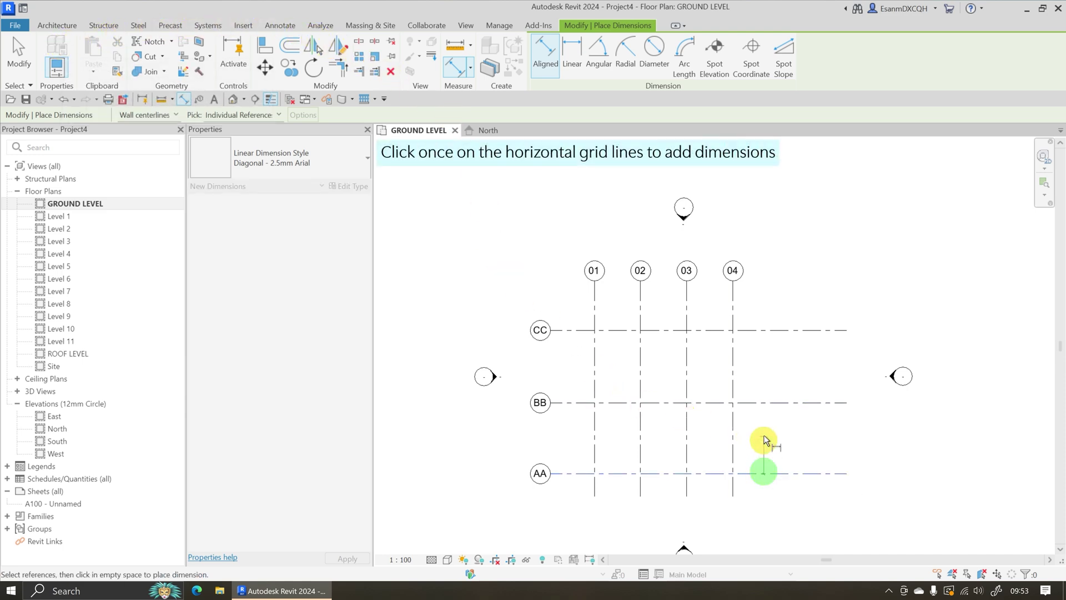
click(761, 403)
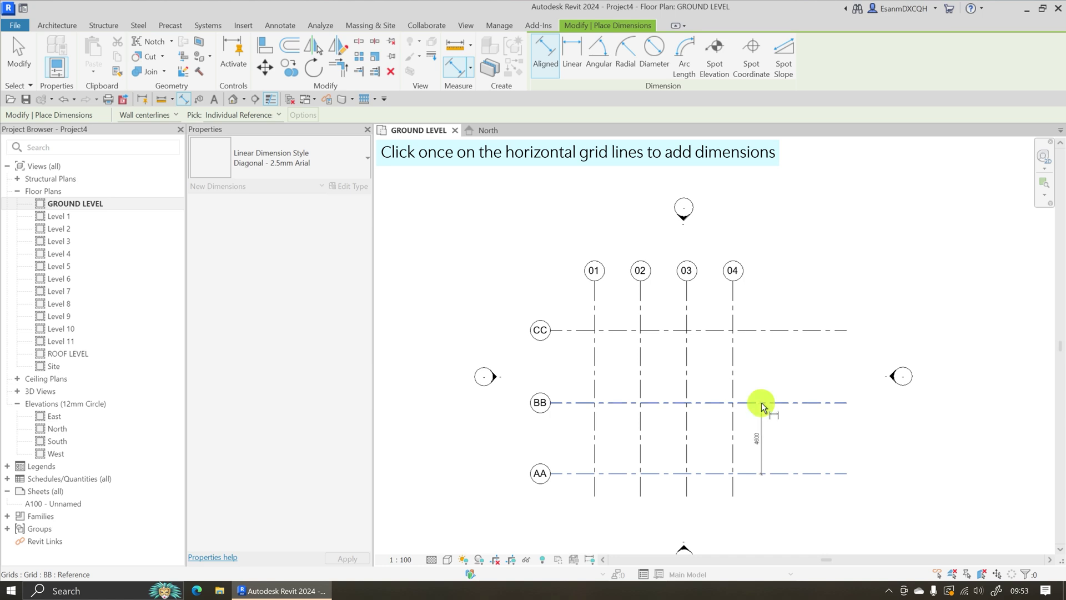
click(761, 331)
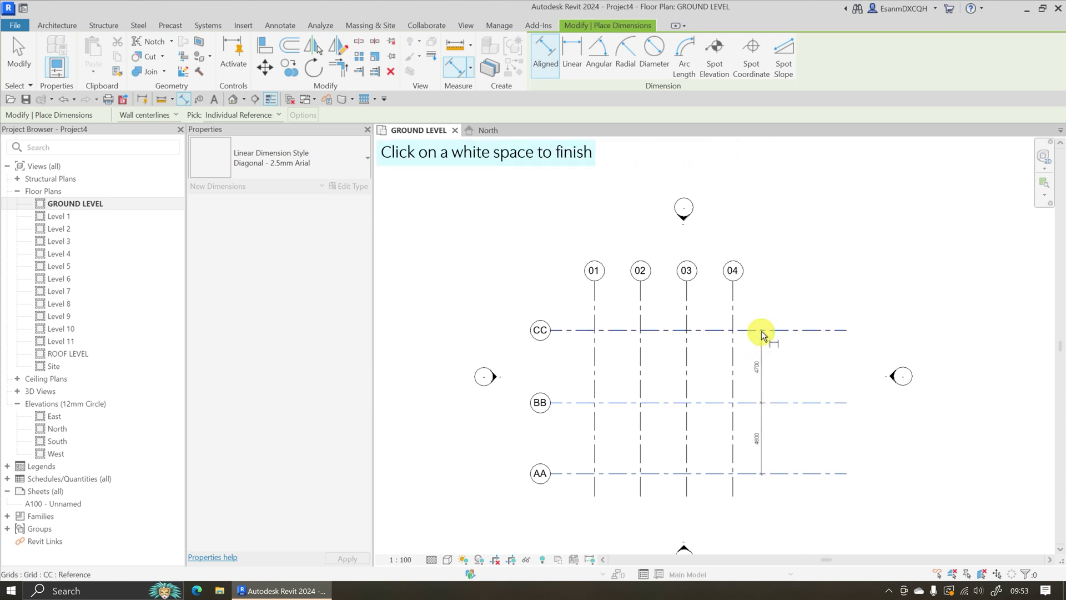
click(762, 300)
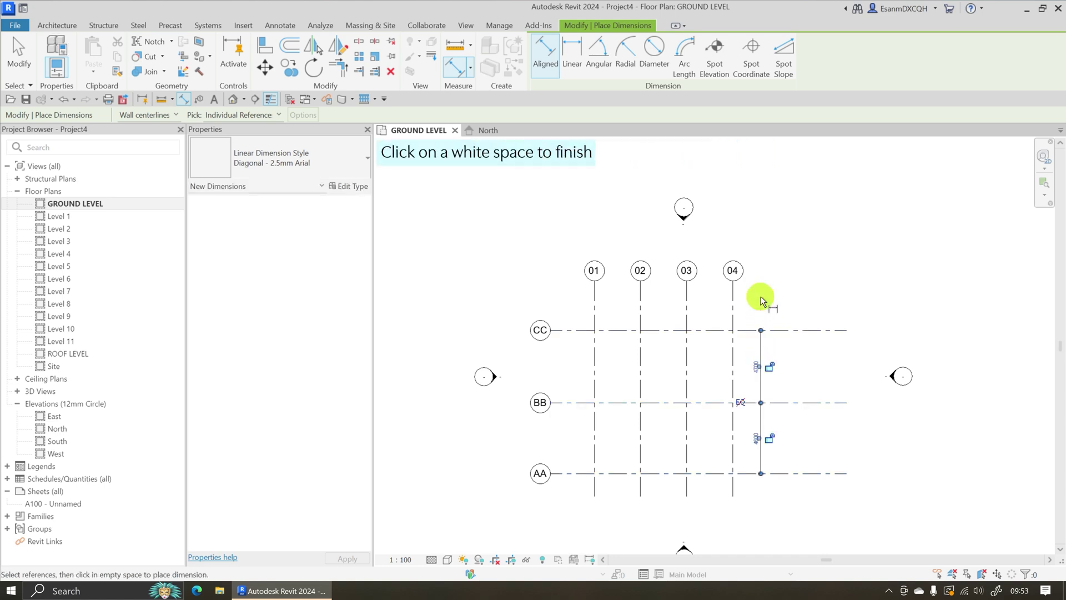
click(781, 332)
key(Escape)
key(Escape)
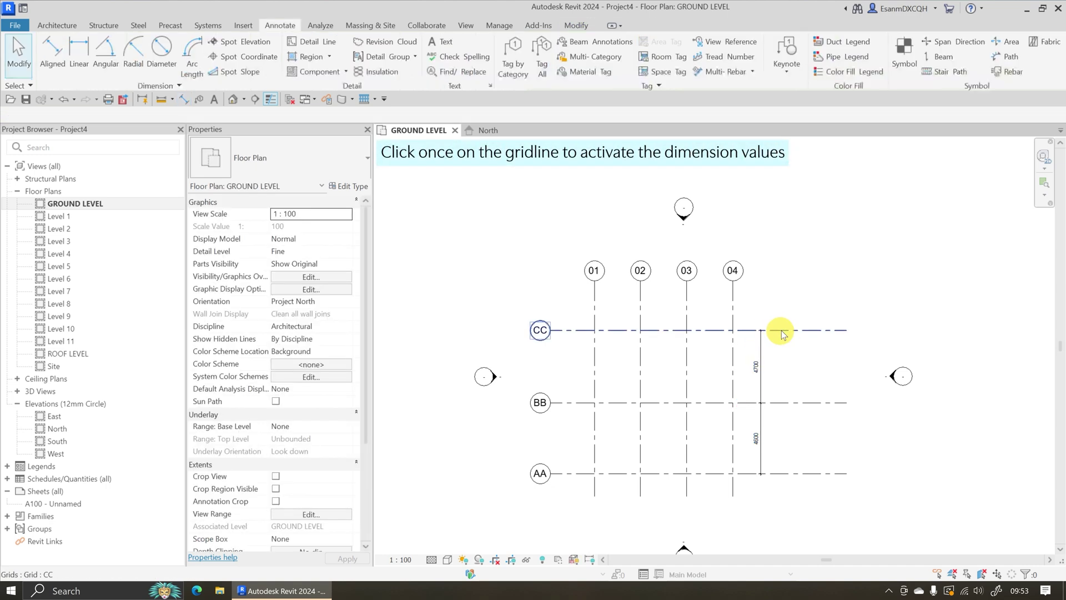
Set the spacing between grids CC and BB to 3000 mm by moving grid CC through its dimension
click(782, 331)
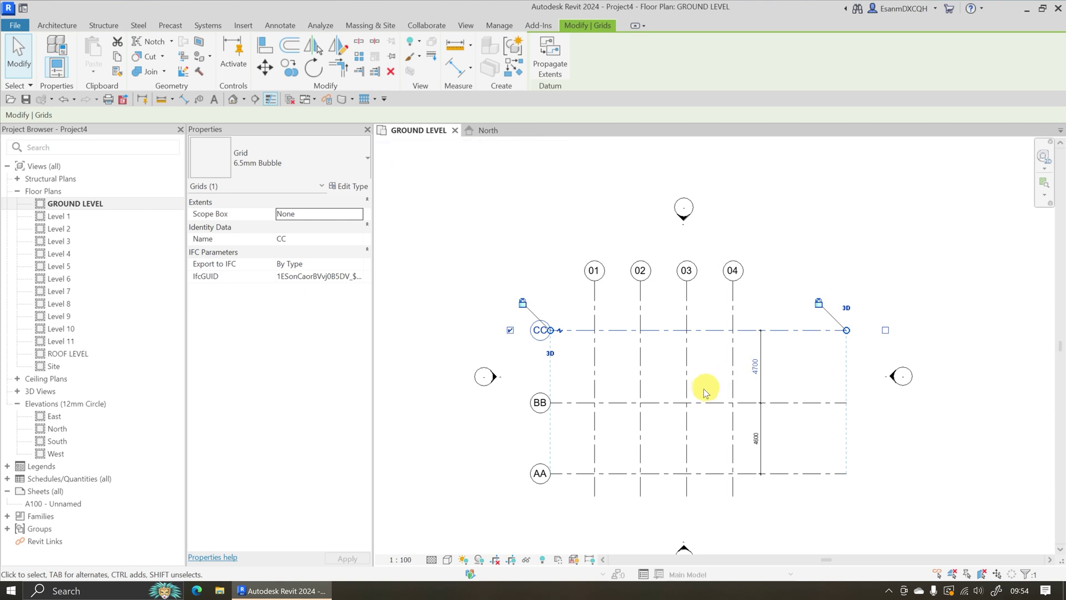
click(752, 365)
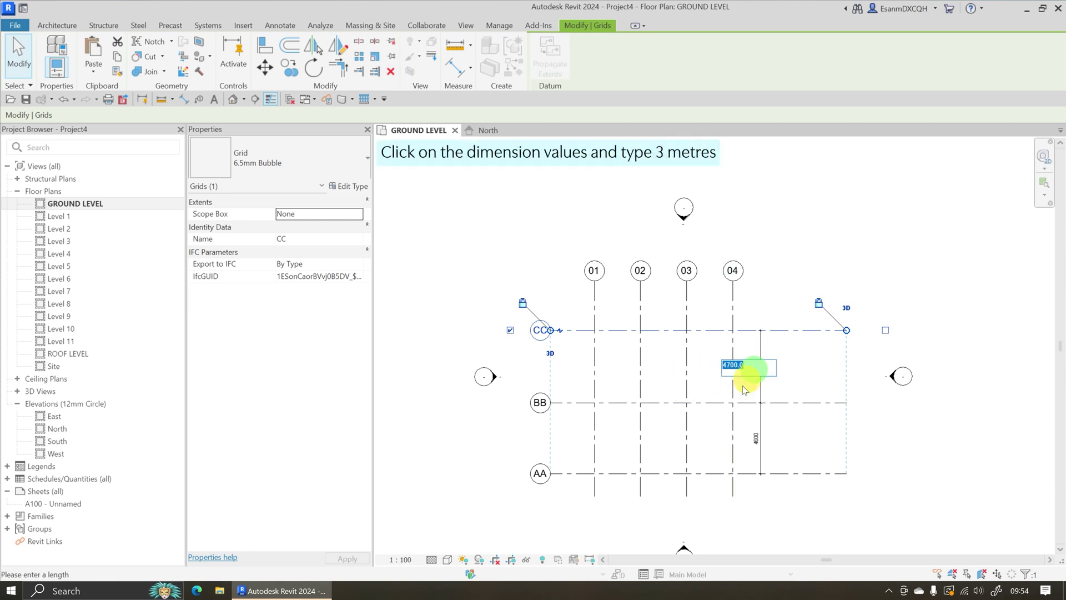
text(3)
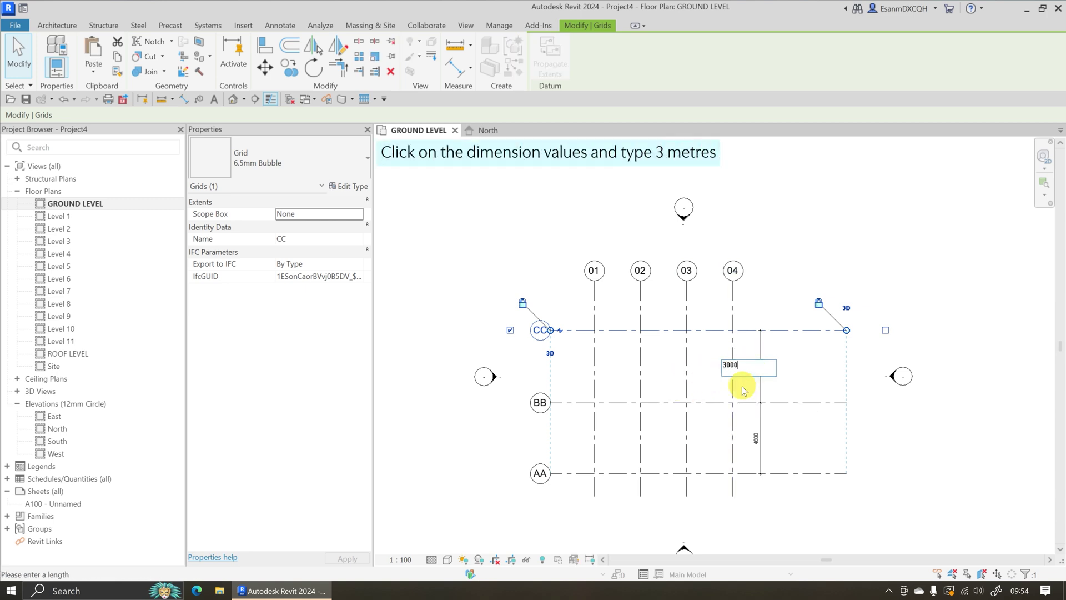
key(Return)
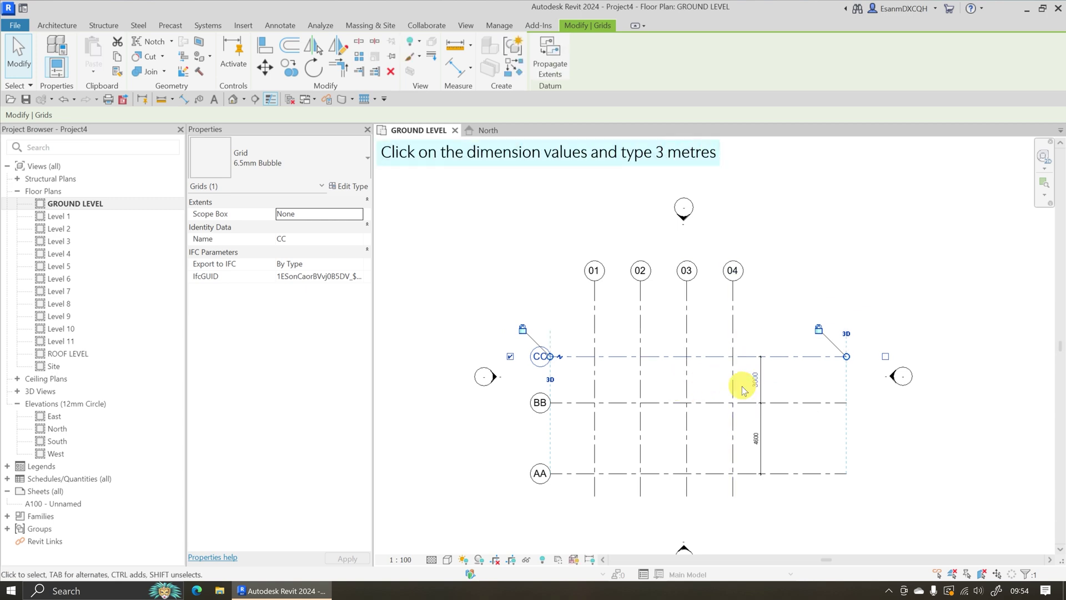
Set the spacing between grids AA and BB to 3000 mm by moving grid AA through its dimension
click(792, 473)
click(755, 439)
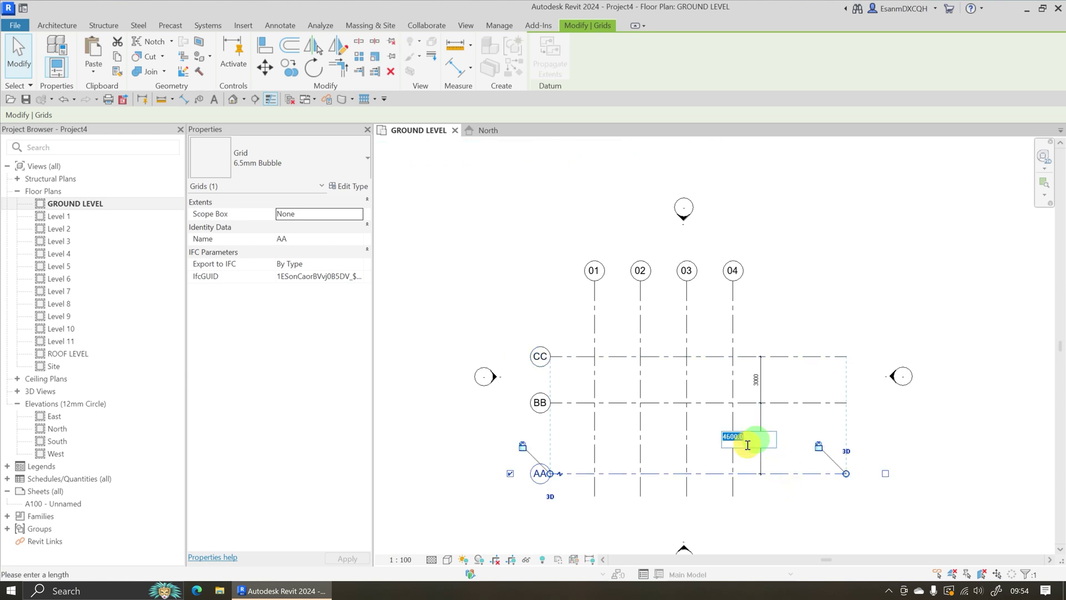
text(3000)
key(Return)
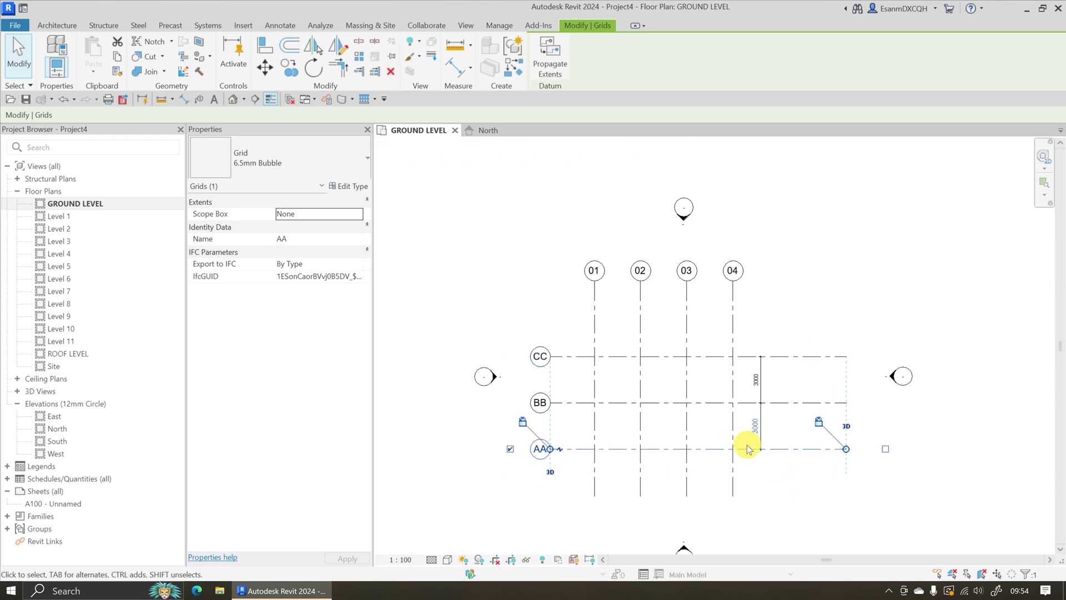
click(805, 301)
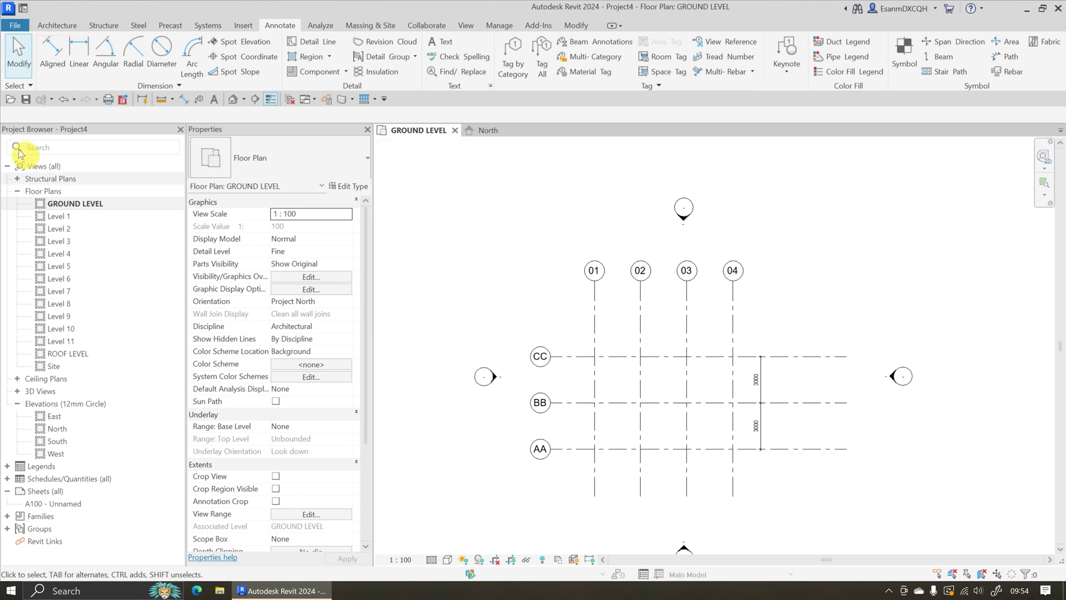
Draw a Wall-Ext_102Bwk-75Ins-100LBlk-12P wall along grid 02 from grid CC to grid AA
click(69, 28)
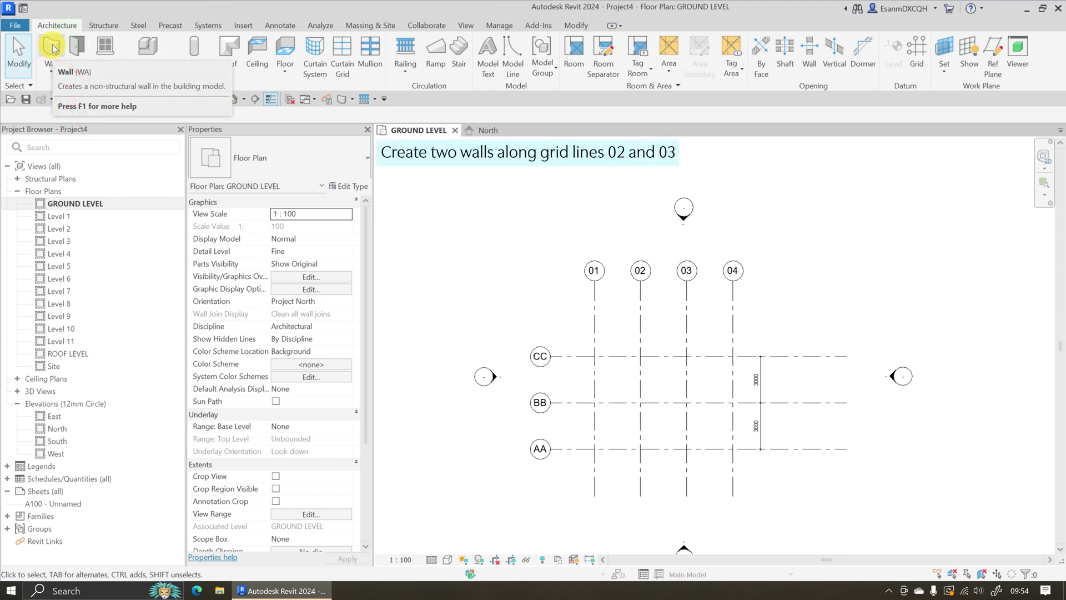
click(52, 47)
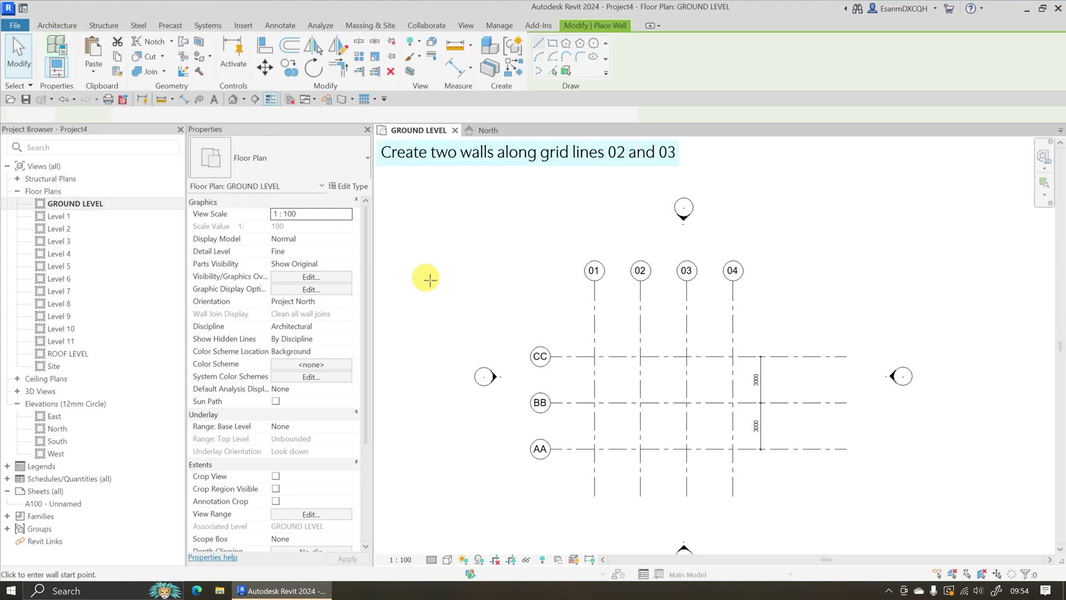
click(639, 356)
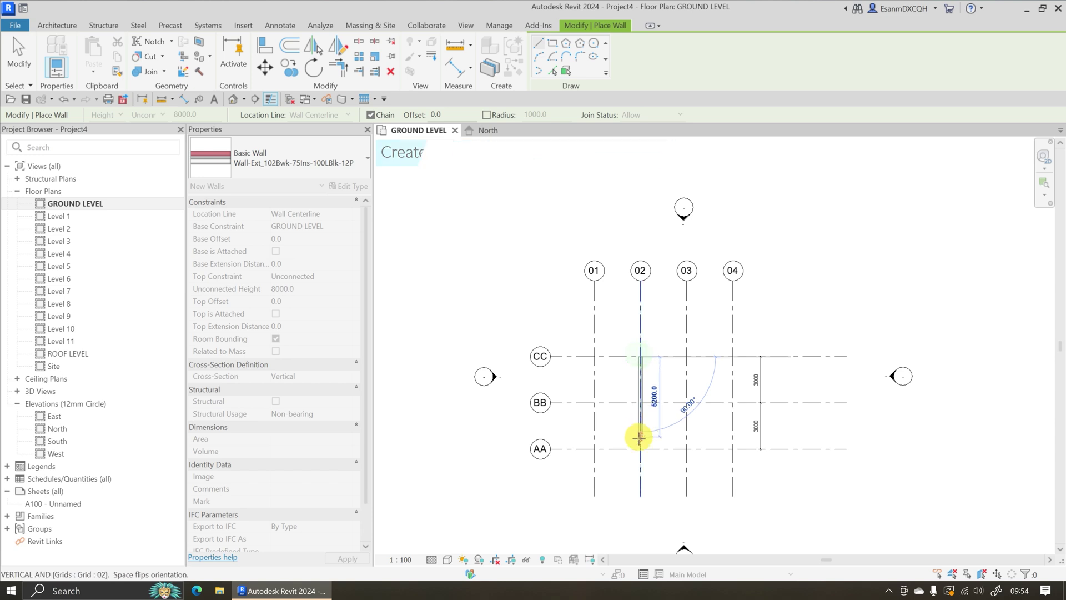
click(642, 448)
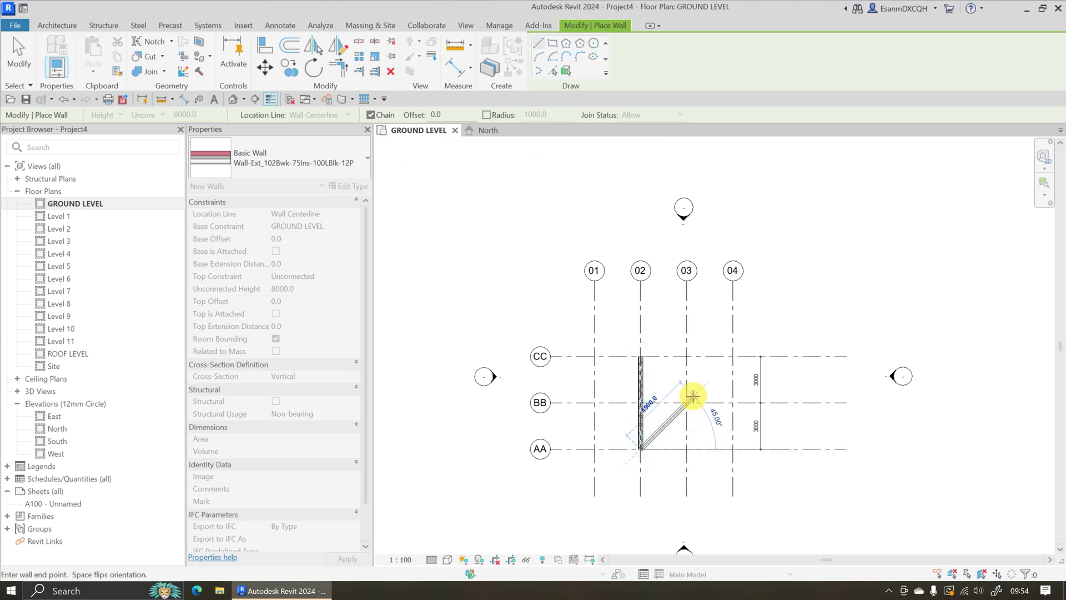
Draw a second wall of the same type along grid 03 from grid CC to grid AA
key(Escape)
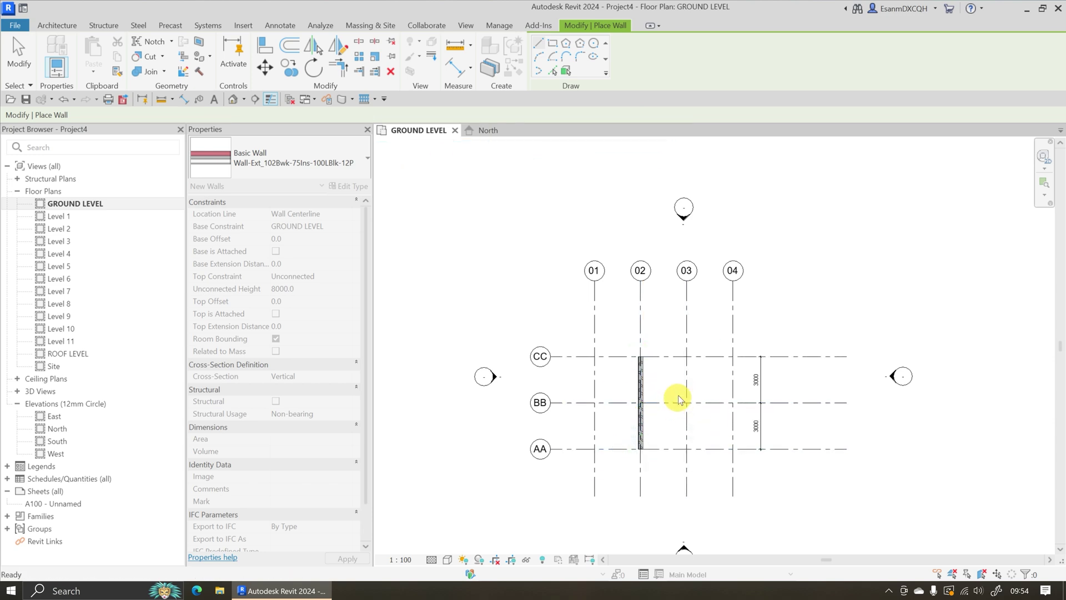
click(687, 358)
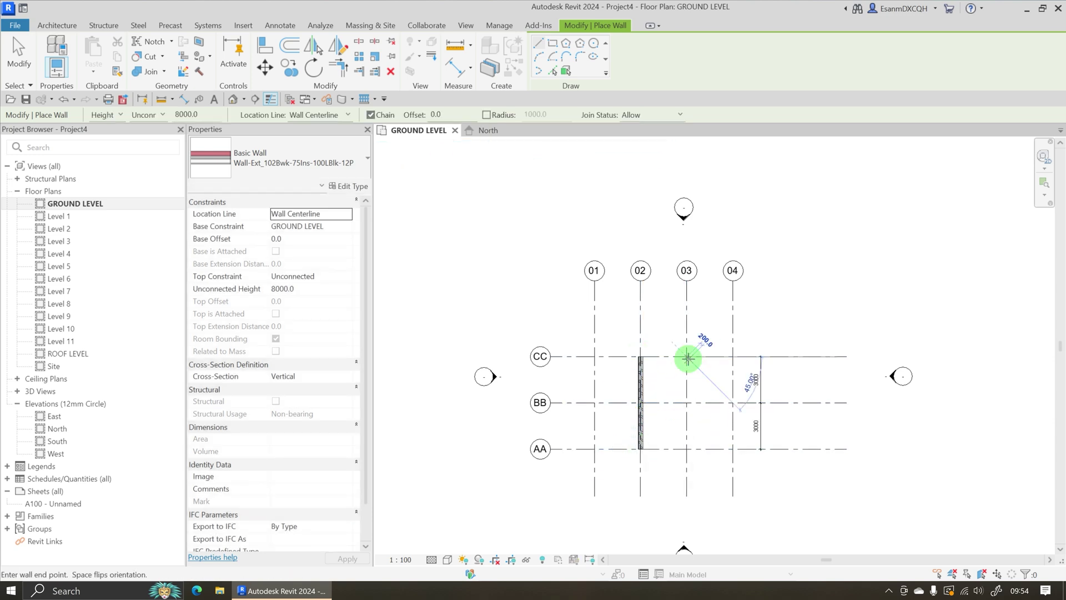
click(687, 448)
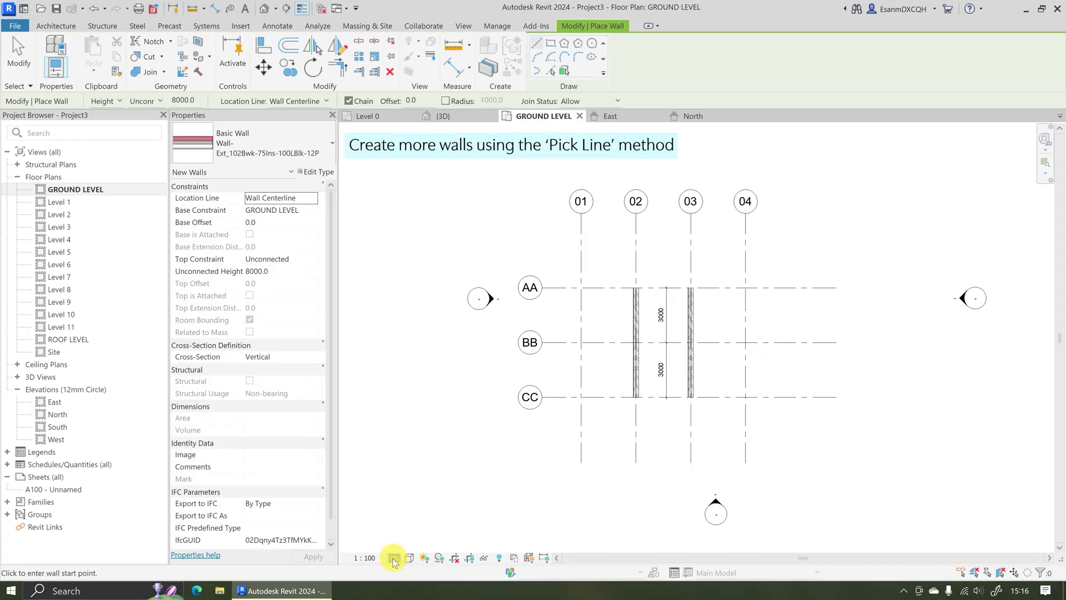
Switch the ground level plan to a coloured visual style and set its detail level to Coarse
click(393, 557)
click(410, 558)
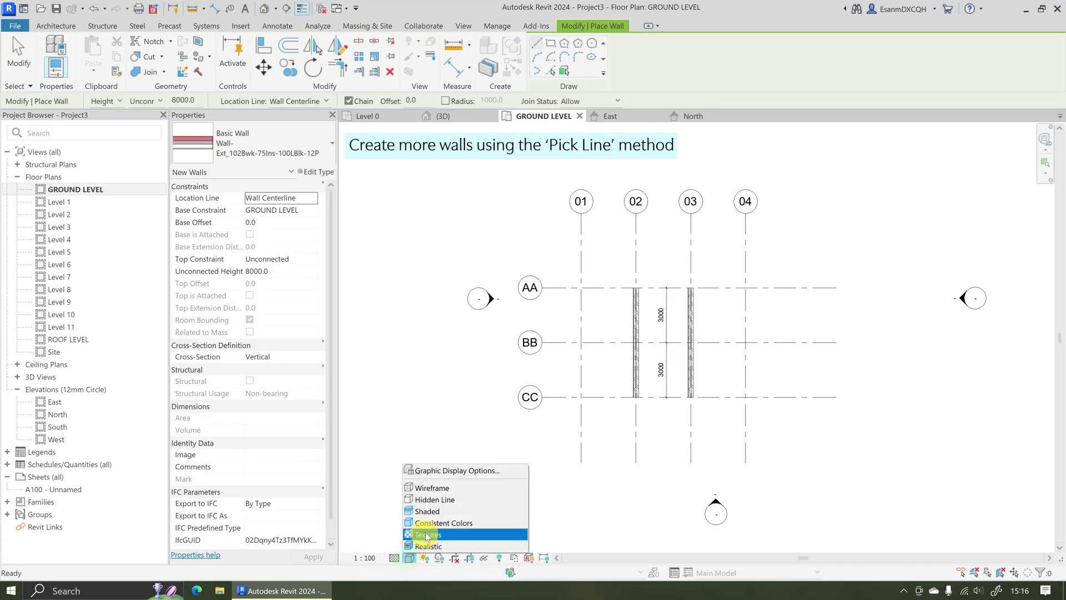
click(434, 540)
click(394, 557)
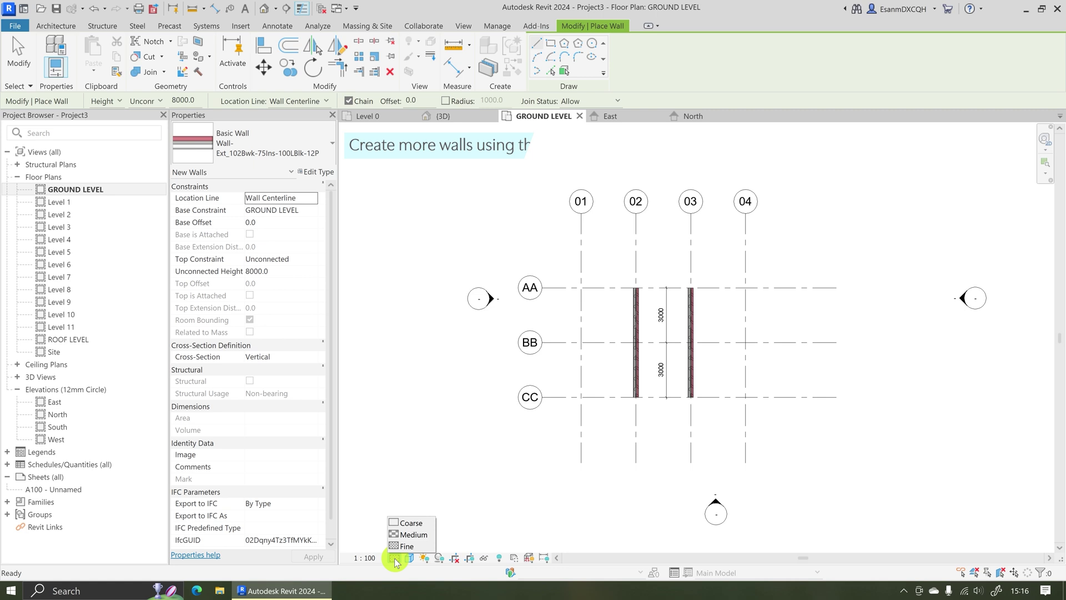
click(412, 523)
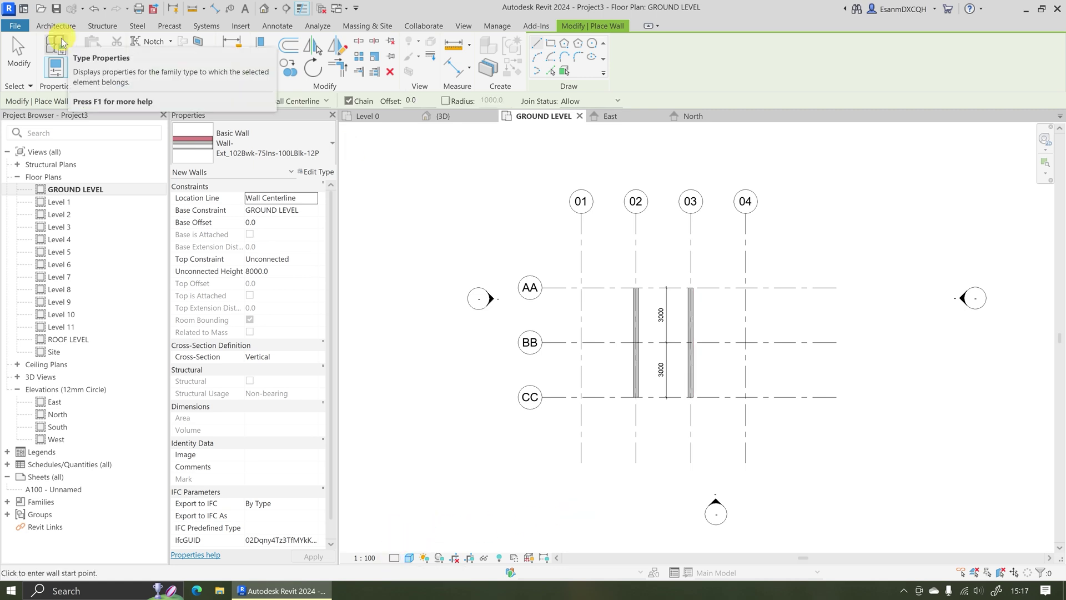
Add a wall along grid BB using Pick Lines, and a rectangle of walls from intersection 01/AA to intersection 04/CC
click(552, 72)
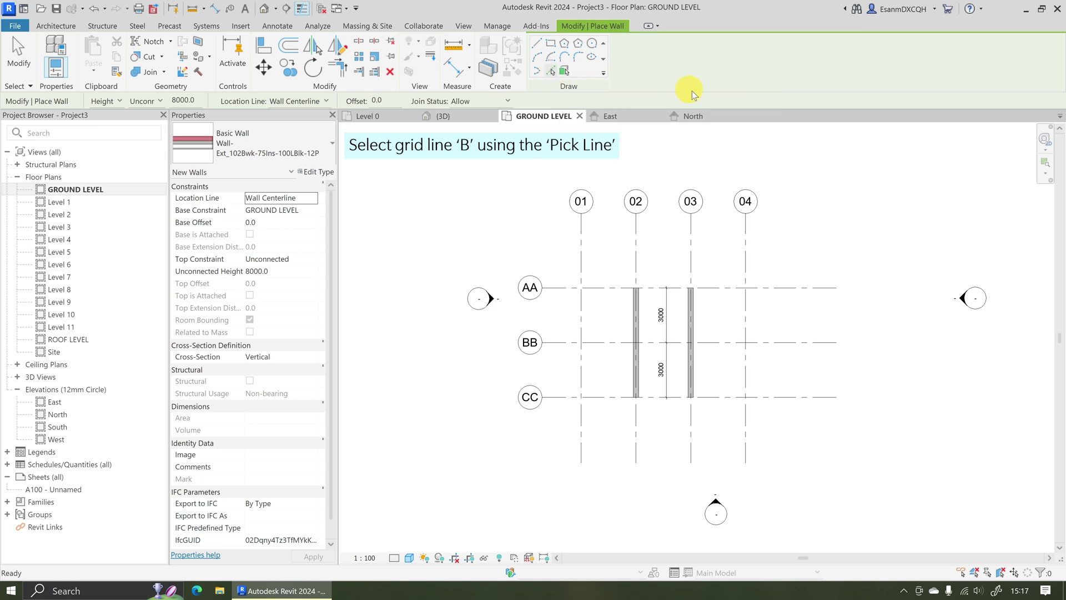
click(736, 346)
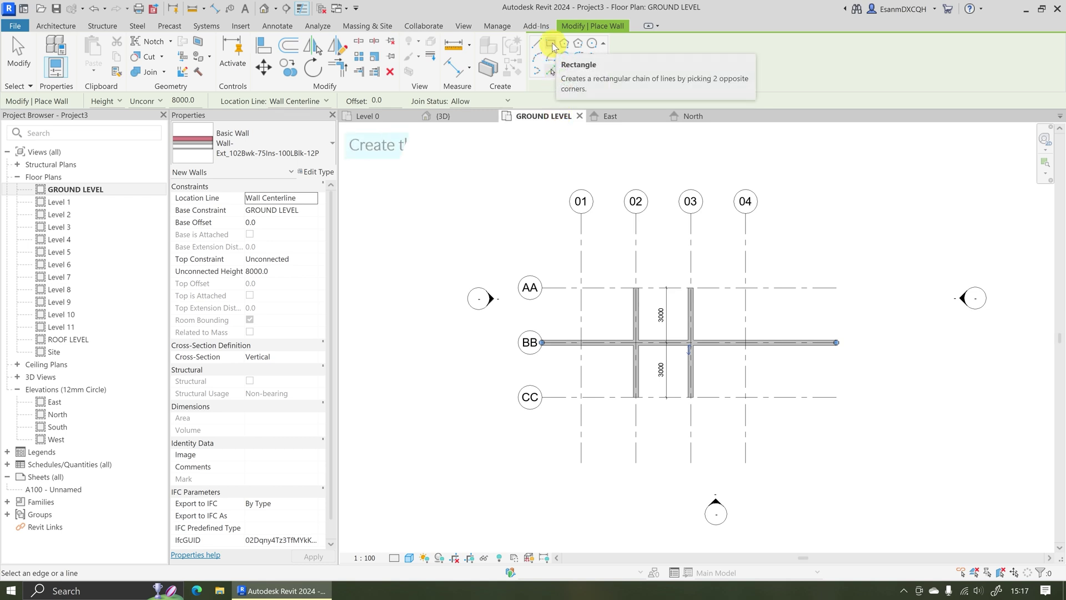
click(552, 42)
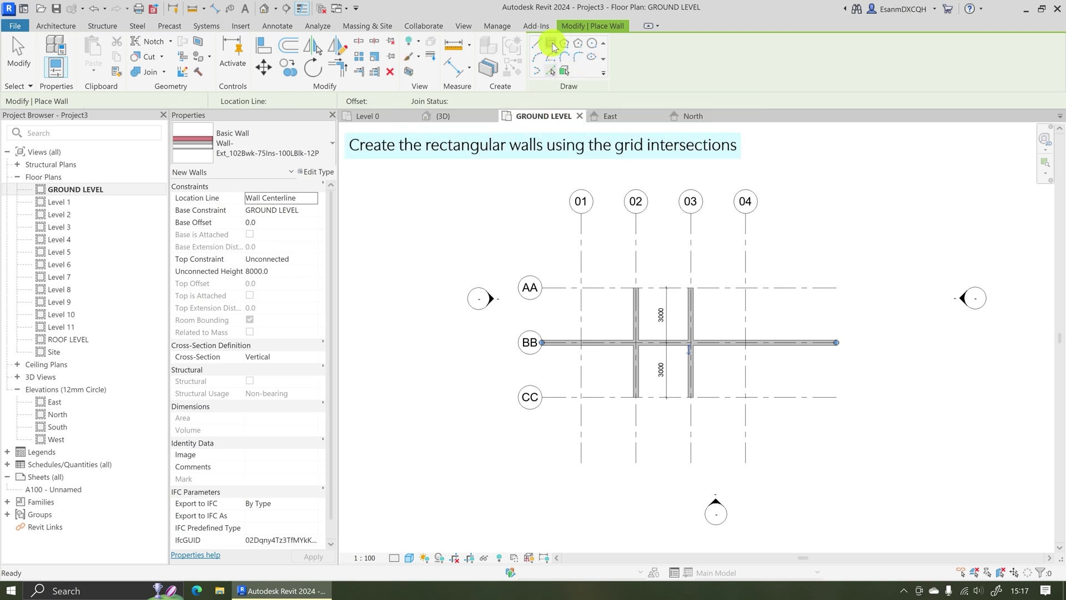
click(580, 287)
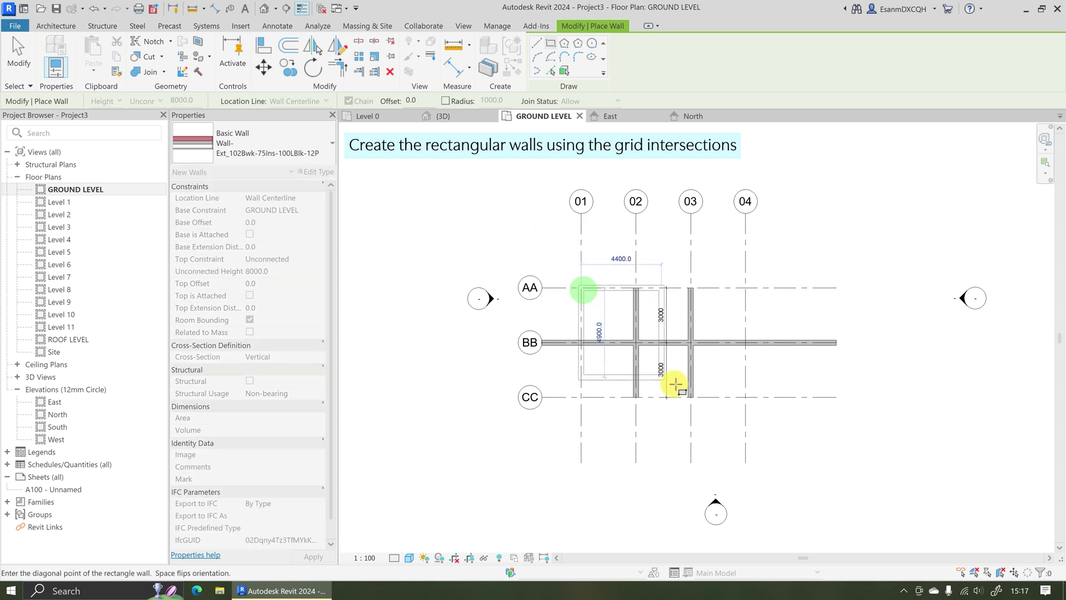
click(745, 398)
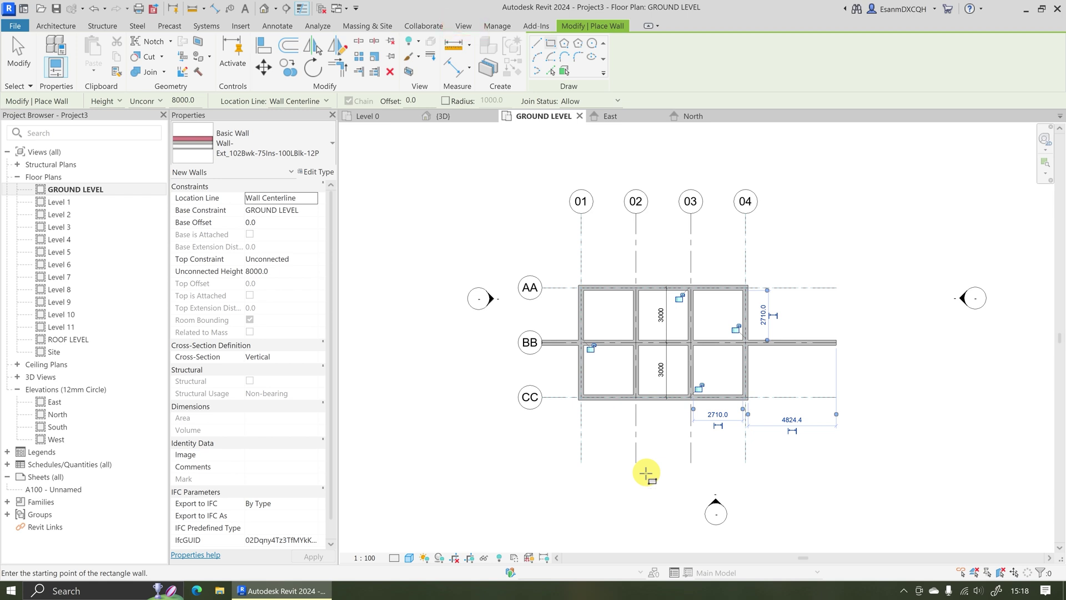
Create a vertical building section through the walls between grids 02 and 03, running from above grid AA to below grid CC
click(465, 27)
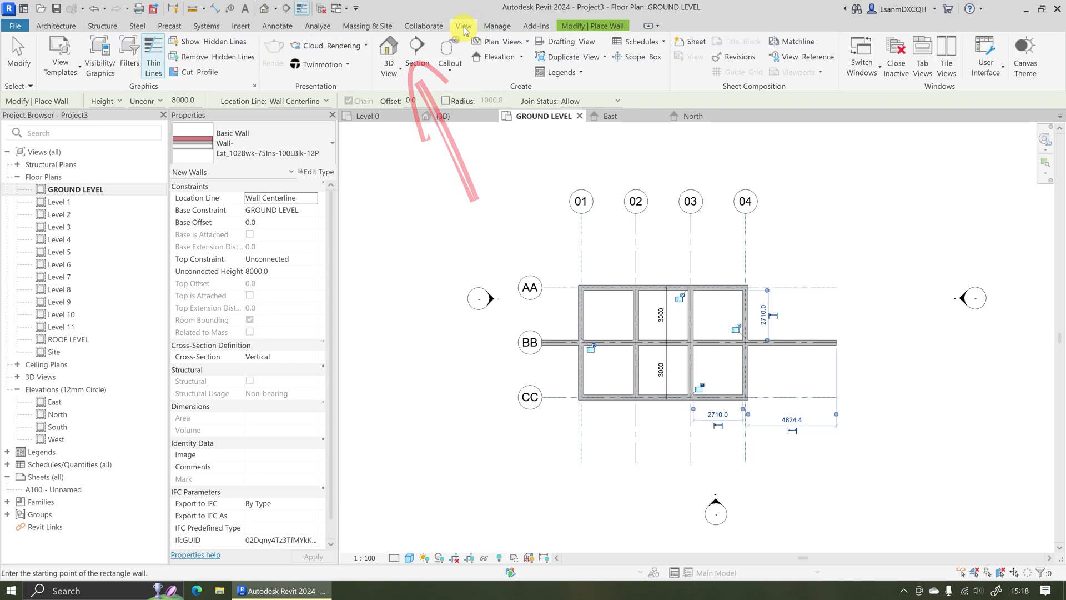
click(417, 47)
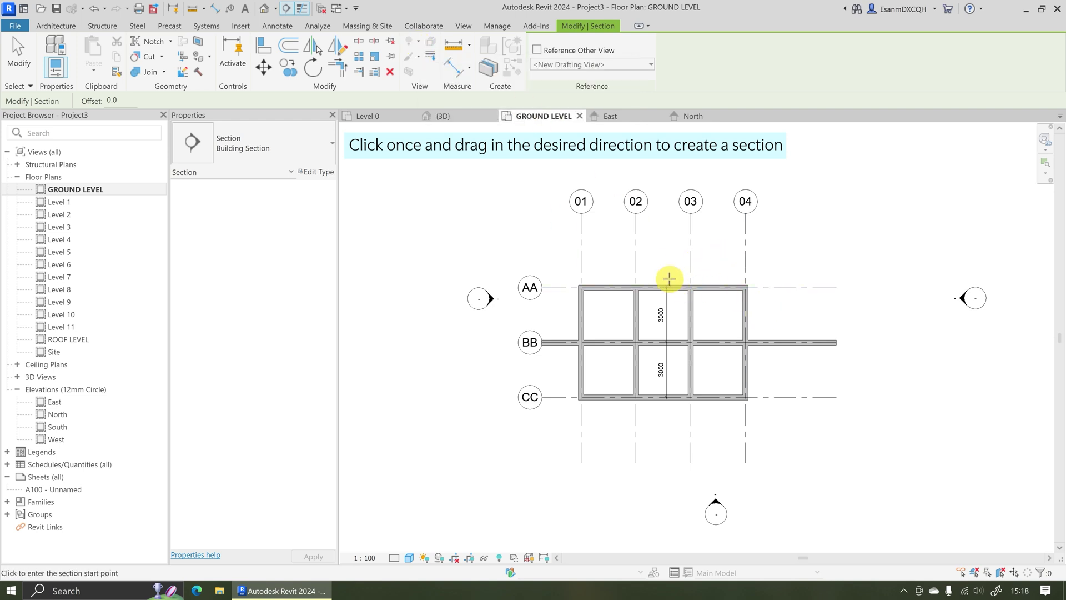
click(657, 264)
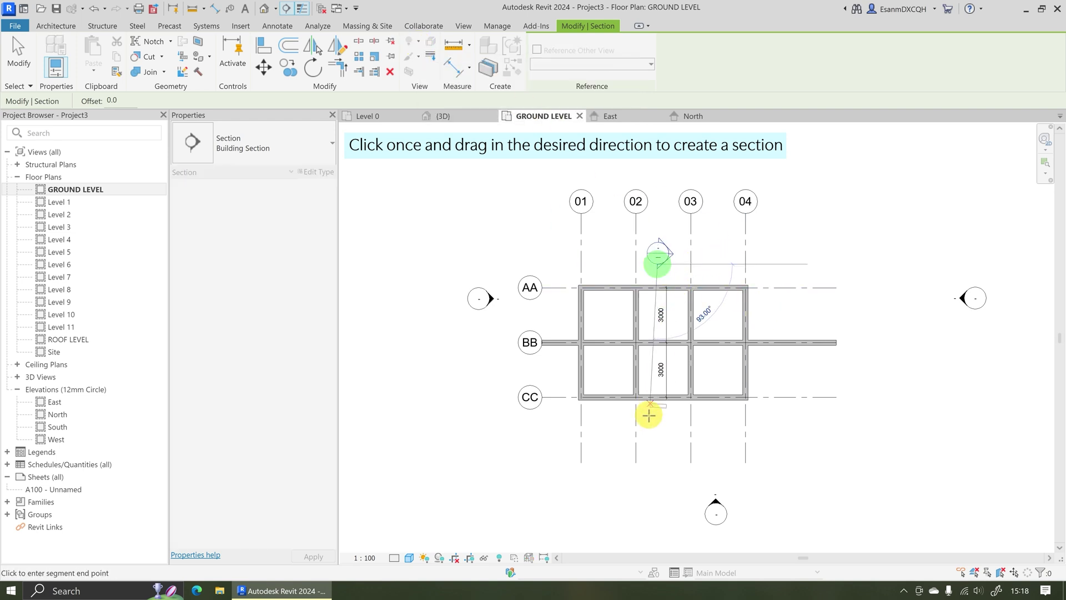
click(657, 439)
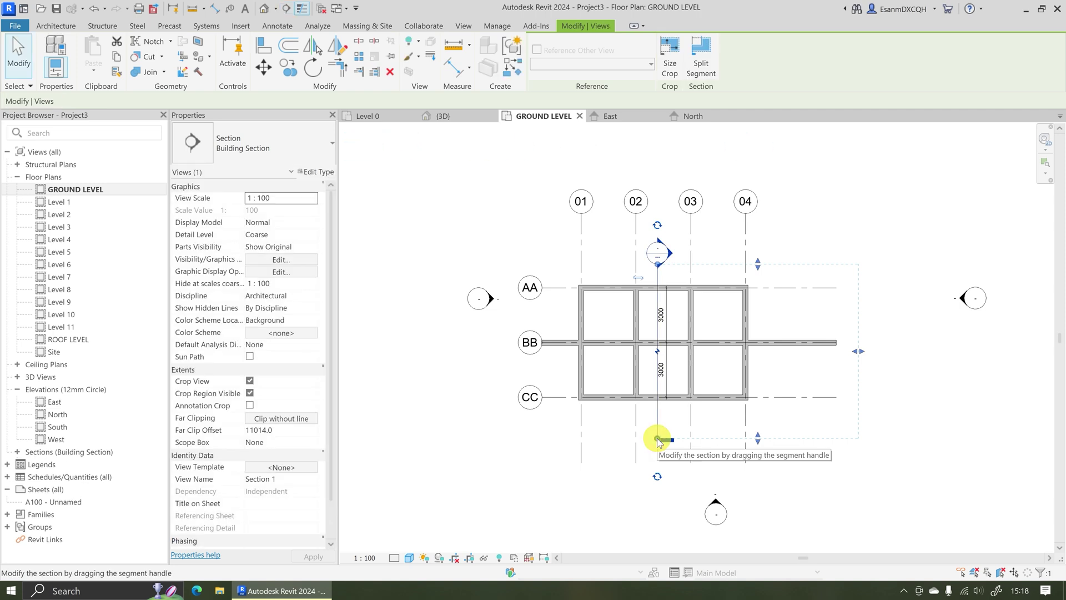
click(697, 454)
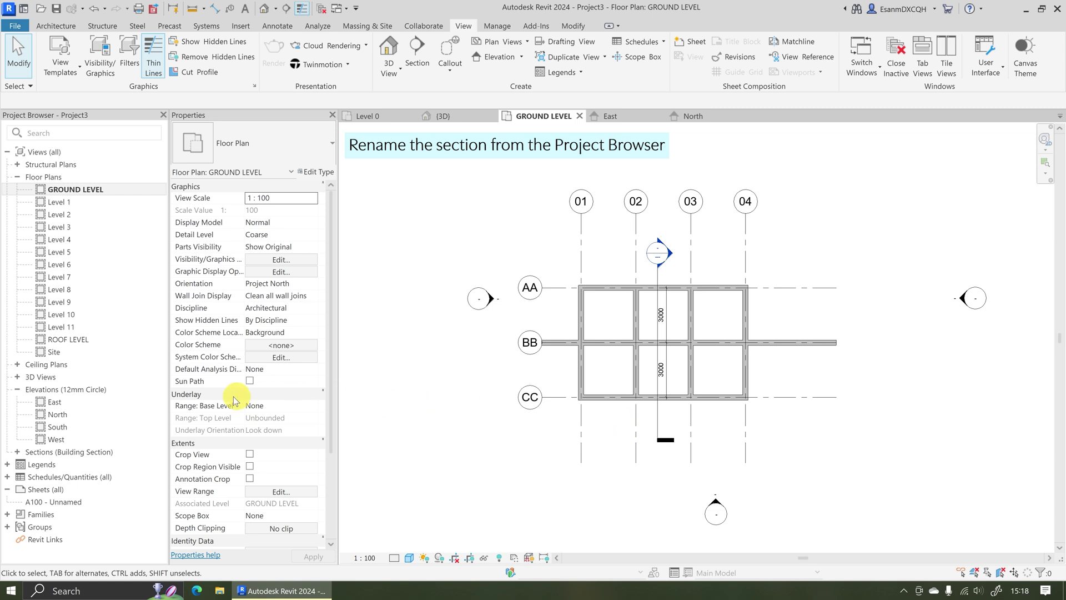
Rename the new building section as CROSS SECTION AA and open its view
click(18, 450)
click(18, 453)
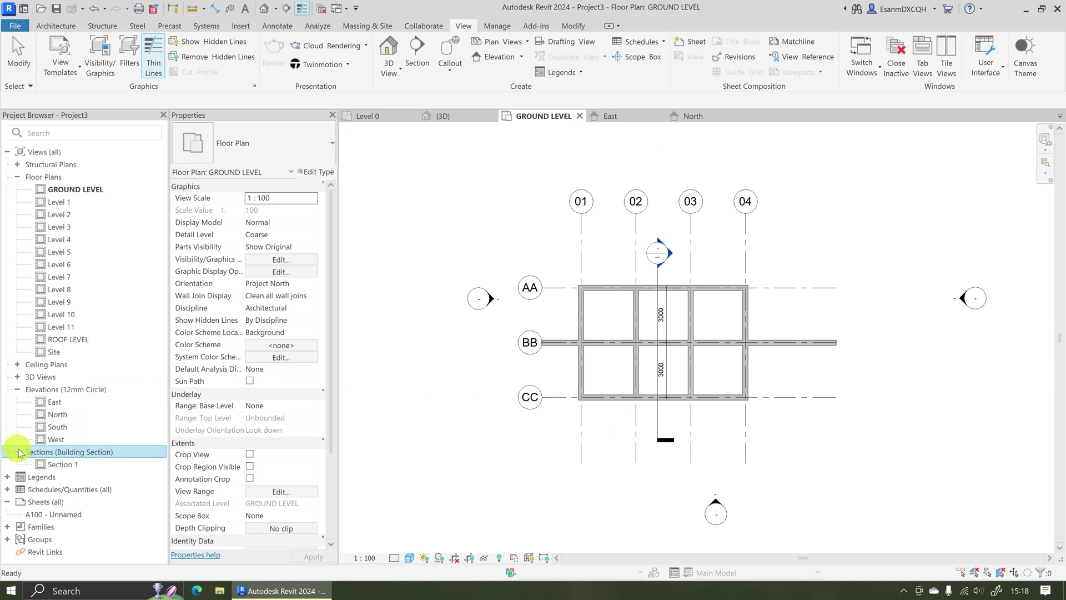
right_click(65, 468)
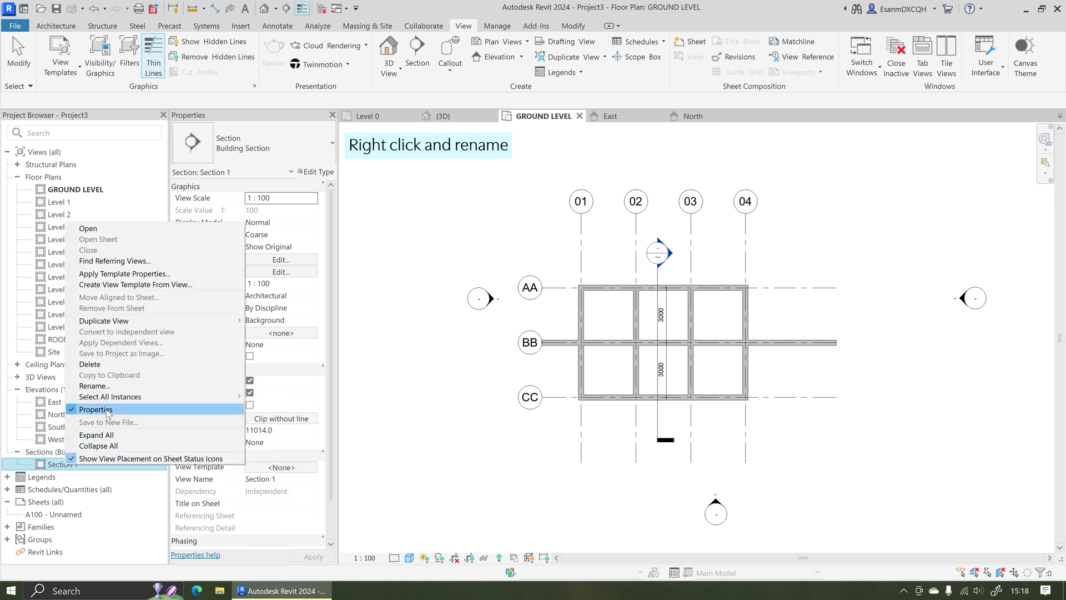
click(109, 386)
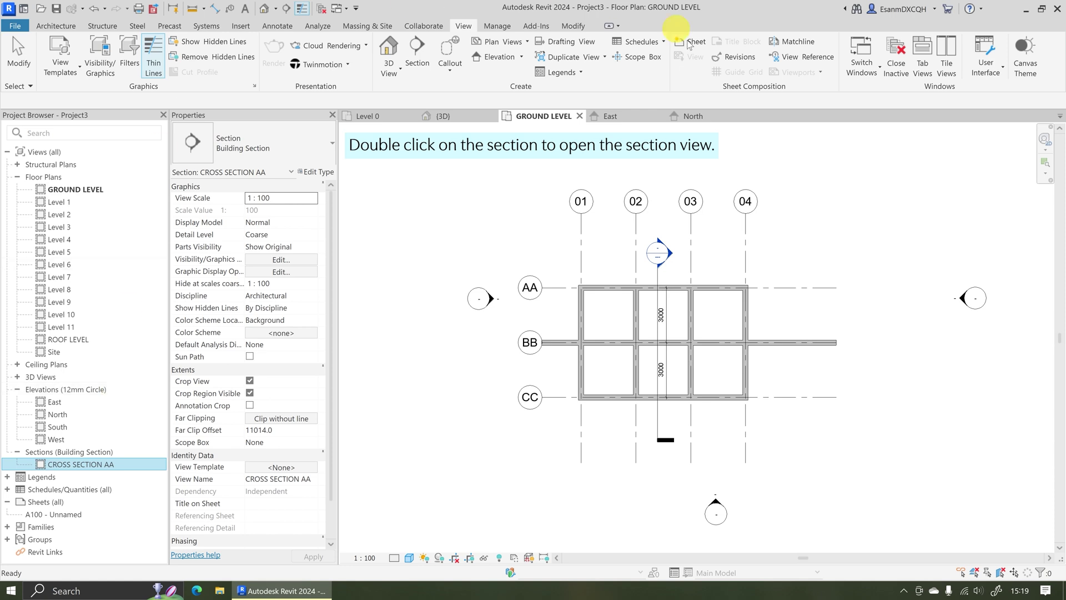
double_click(61, 465)
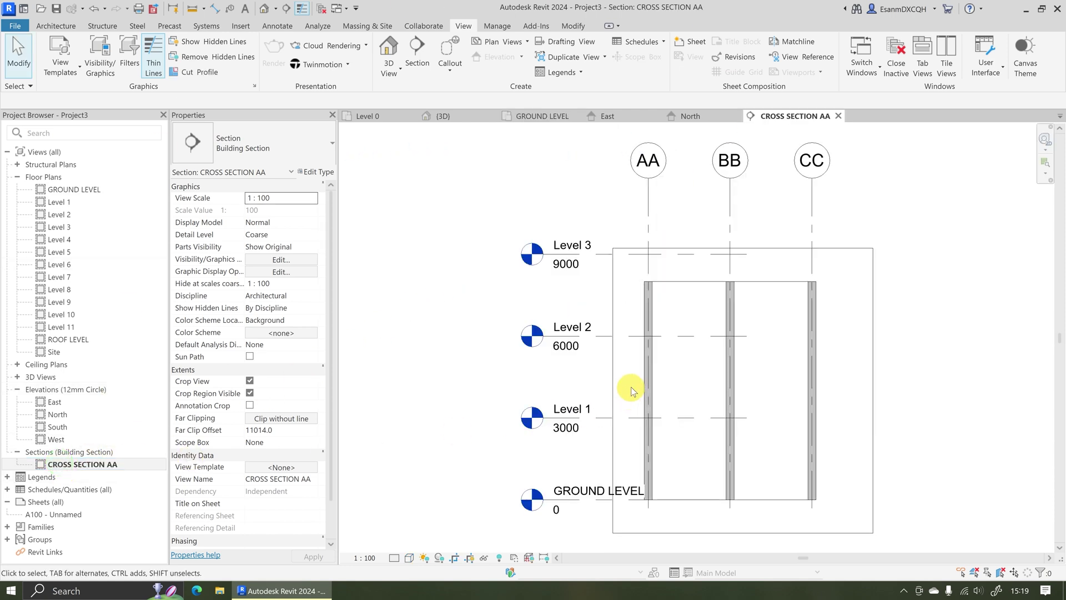
Extend the section view's crop region upward past ROOF LEVEL to include all levels and grid heads, and open the default 3D view
scroll(462, 383, down, 1)
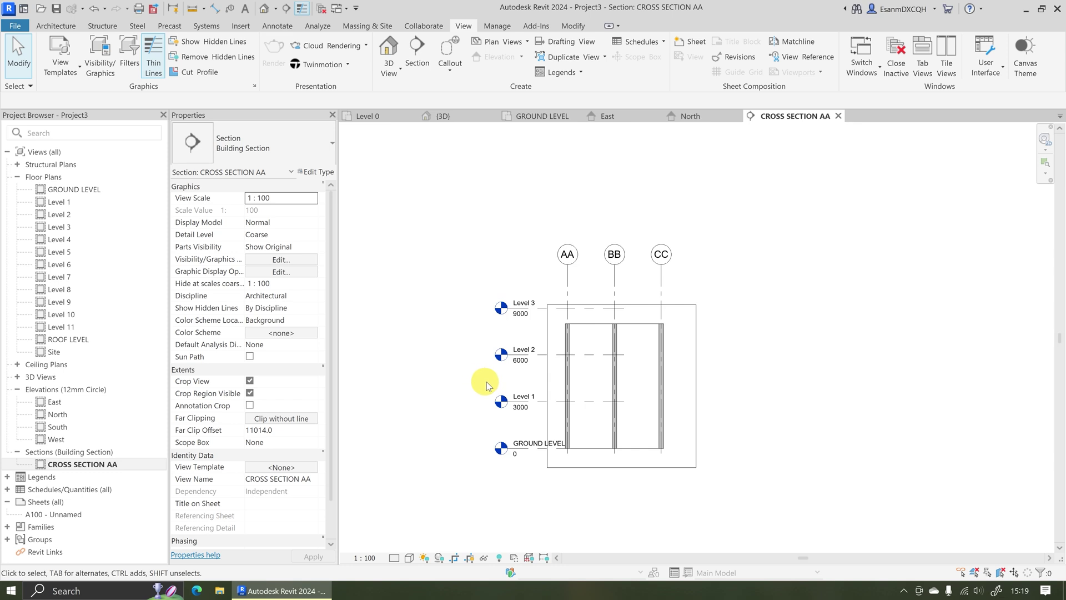
scroll(502, 385, down, 1)
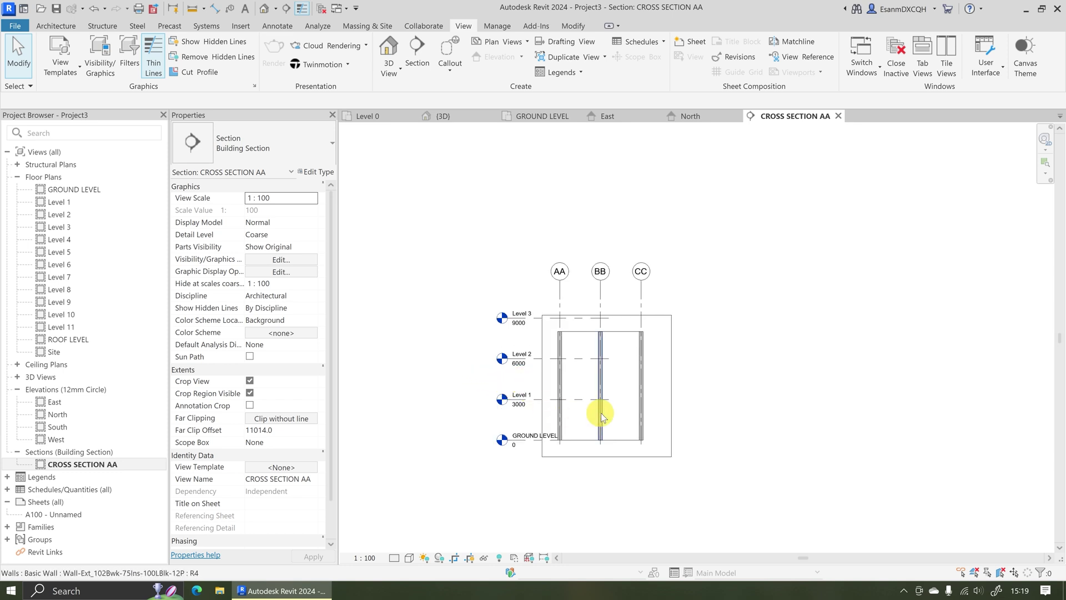
scroll(693, 418, down, 1)
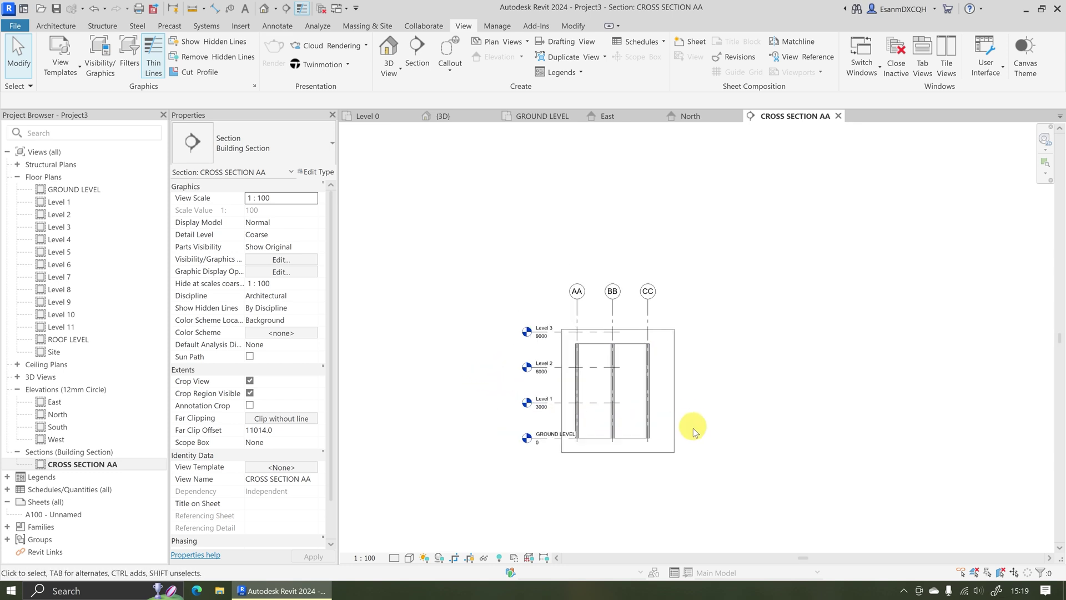
click(674, 423)
middle_drag(620, 420, 632, 483)
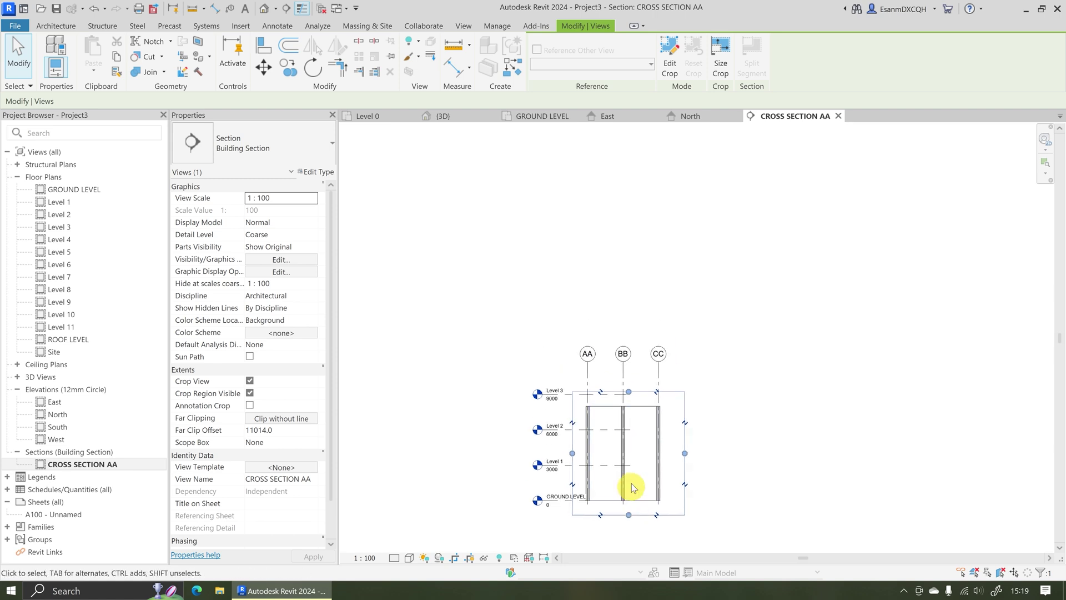
drag(629, 392, 616, 148)
middle_drag(612, 280, 604, 447)
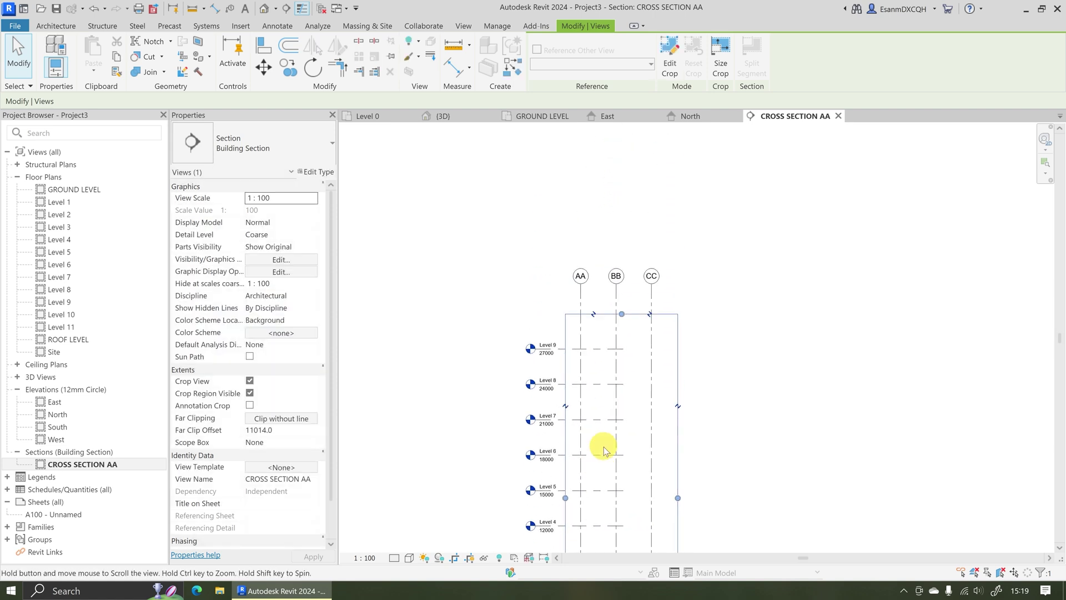
scroll(604, 448, down, 1)
drag(617, 346, 623, 201)
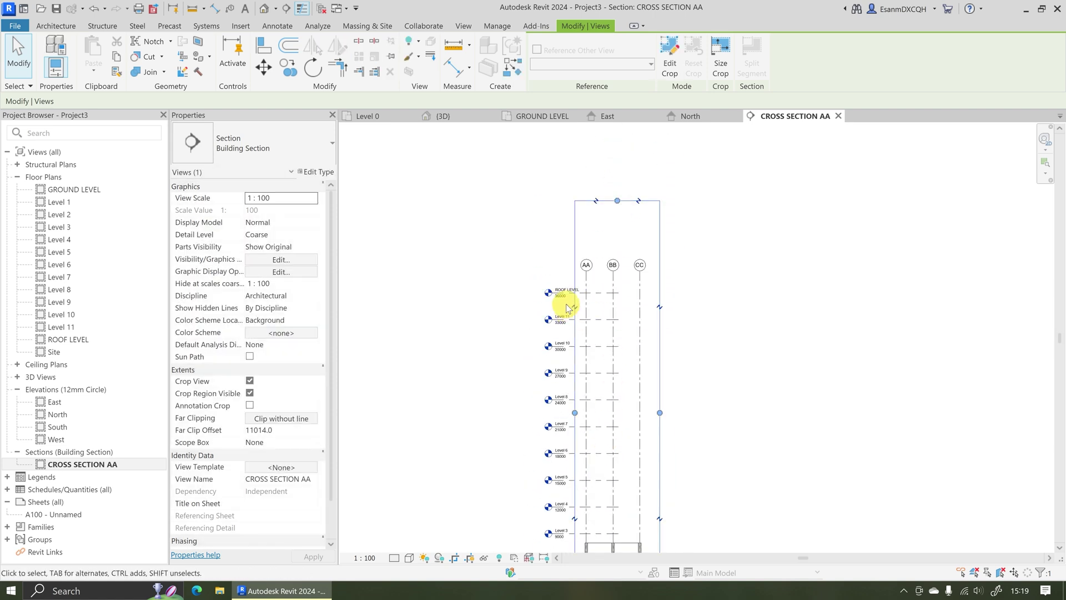
scroll(566, 306, down, 2)
click(712, 441)
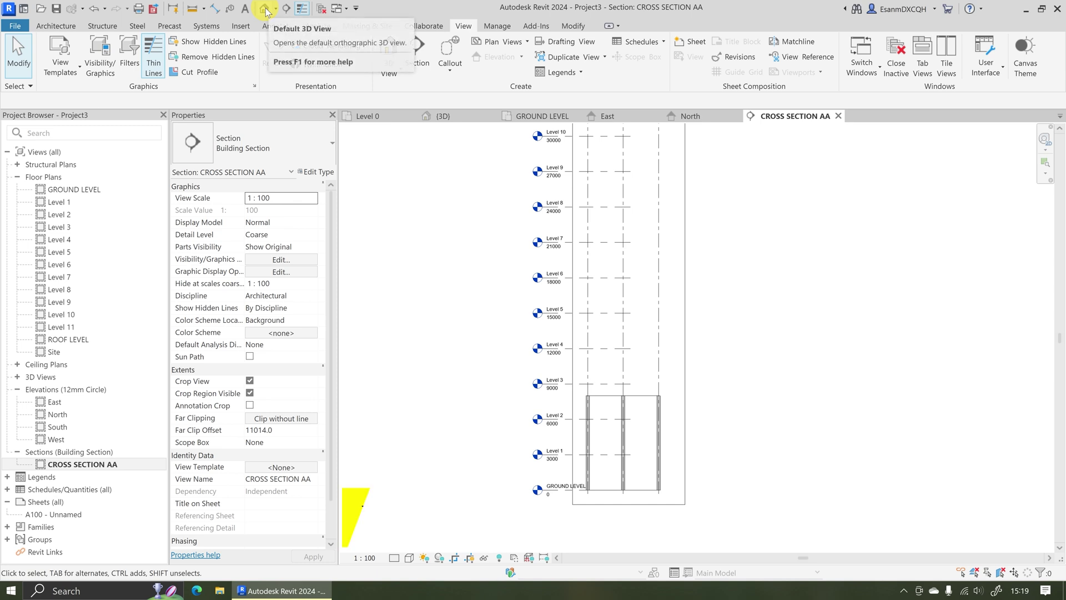
click(265, 9)
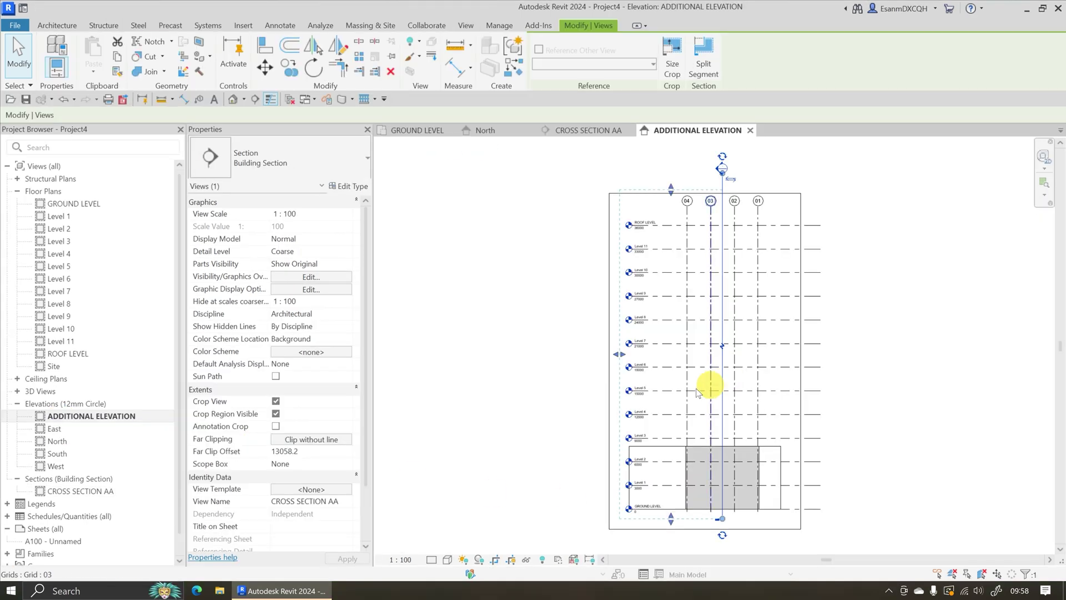
In the ADDITIONAL ELEVATION view, lower the top of the long wall along grid BB to align with Level 1
click(514, 423)
scroll(727, 441, up, 2)
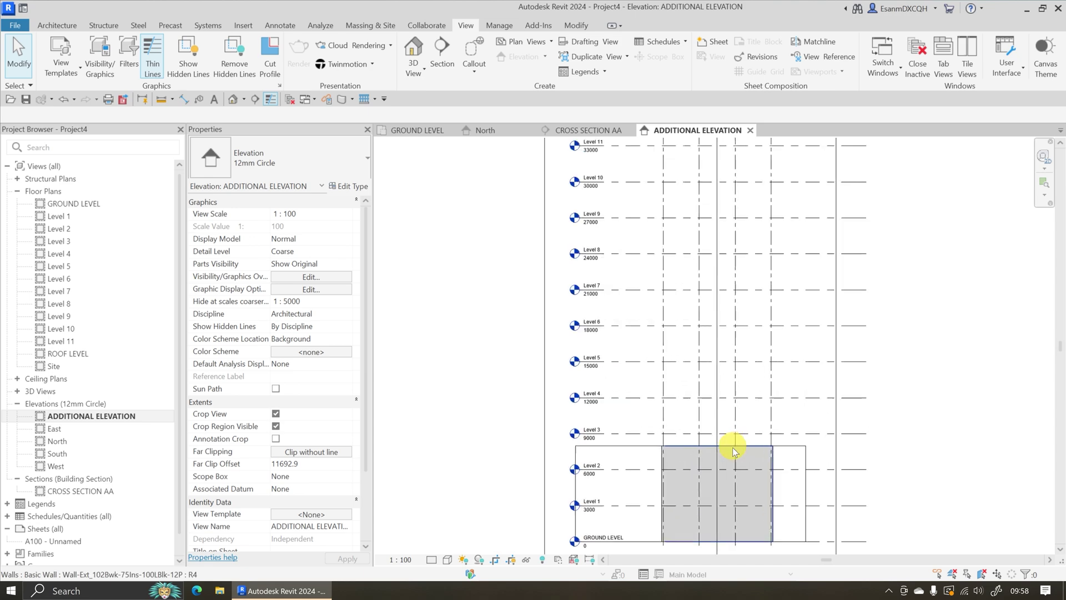
click(636, 451)
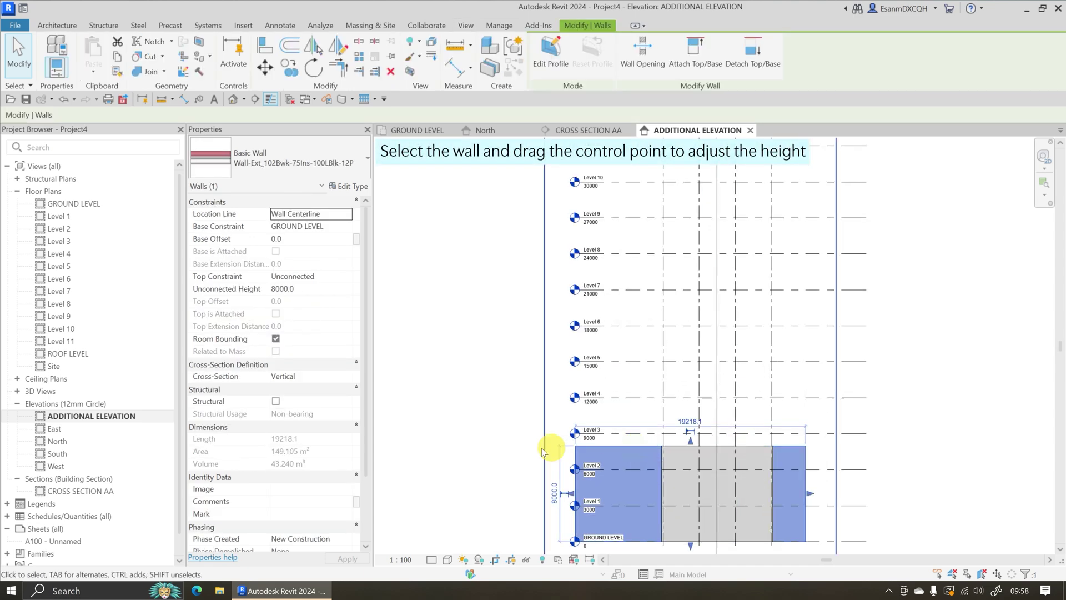
click(424, 428)
middle_drag(455, 384, 459, 288)
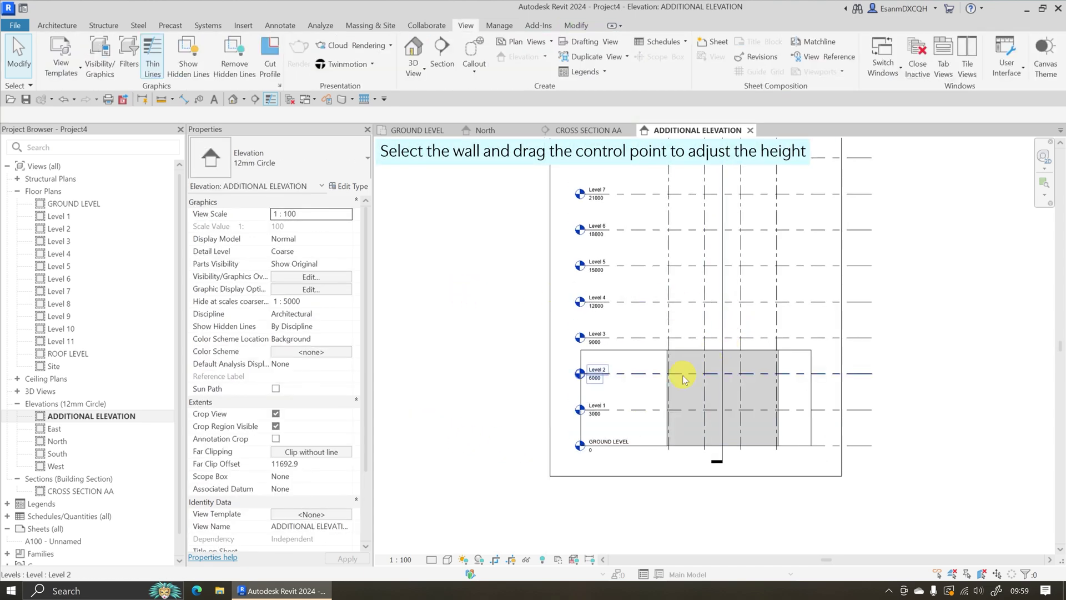
scroll(681, 374, up, 2)
click(651, 345)
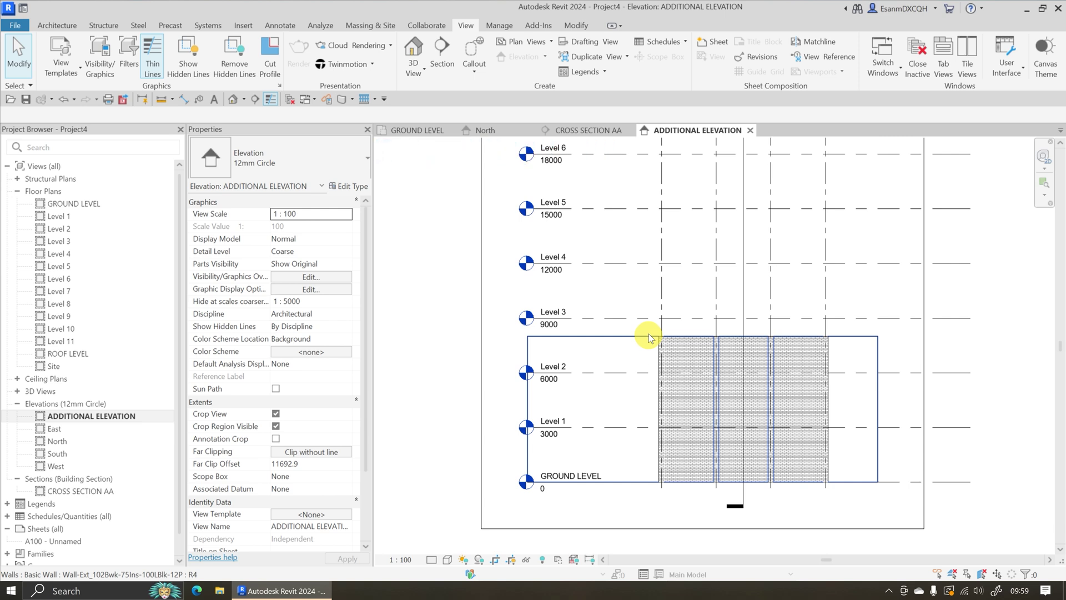
click(649, 335)
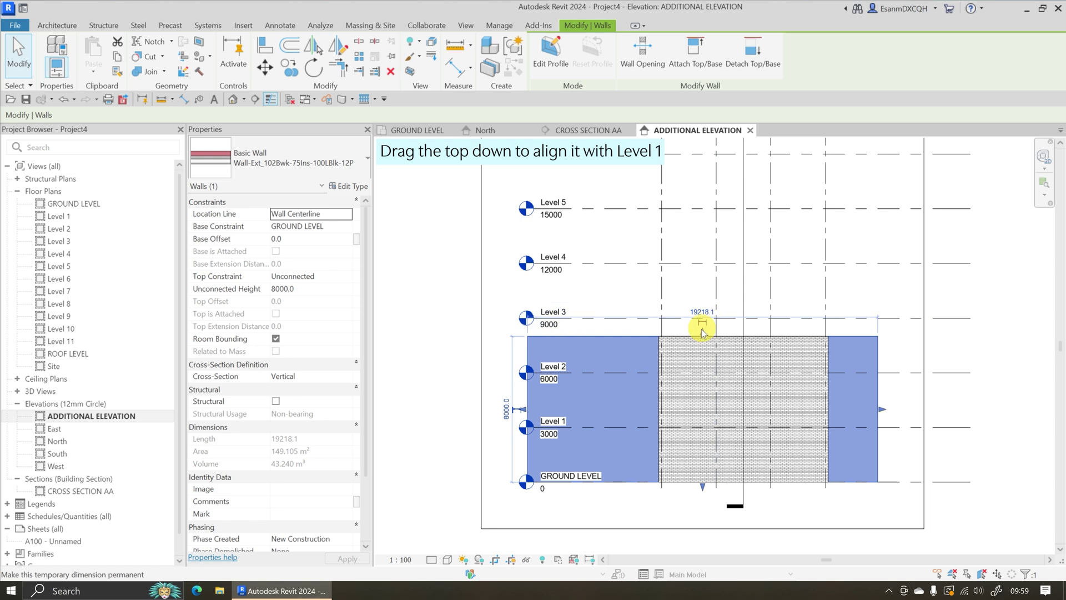
drag(702, 333, 694, 426)
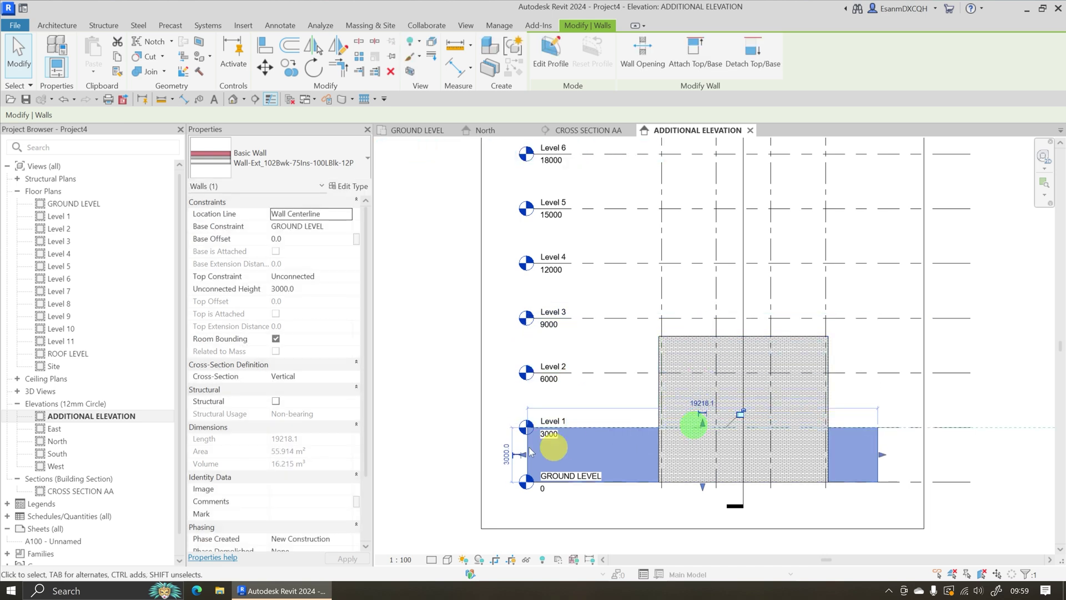
click(445, 439)
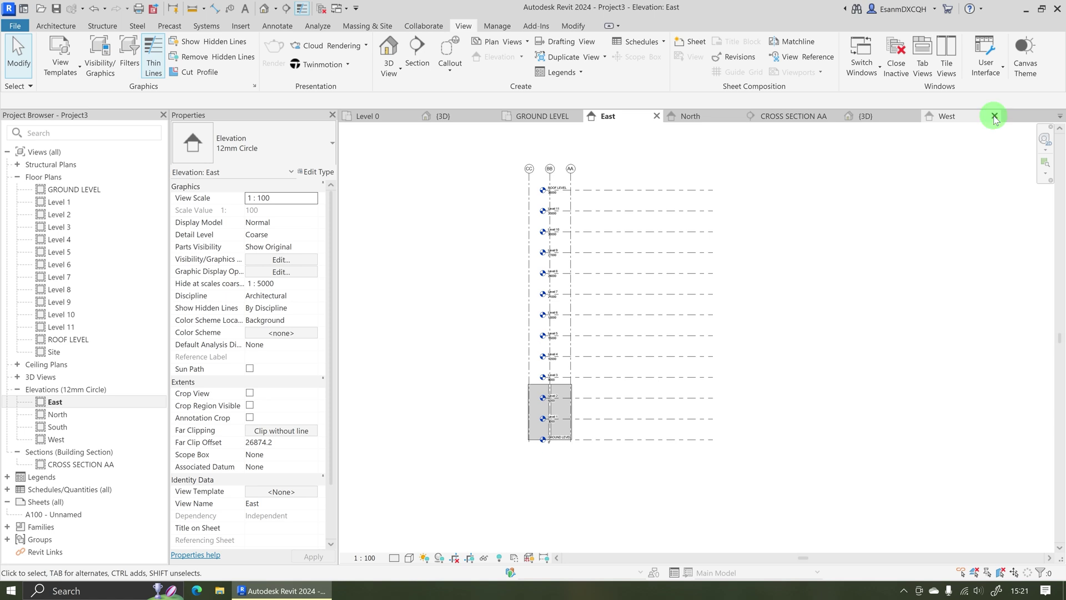
Close every open view except the East elevation
click(994, 116)
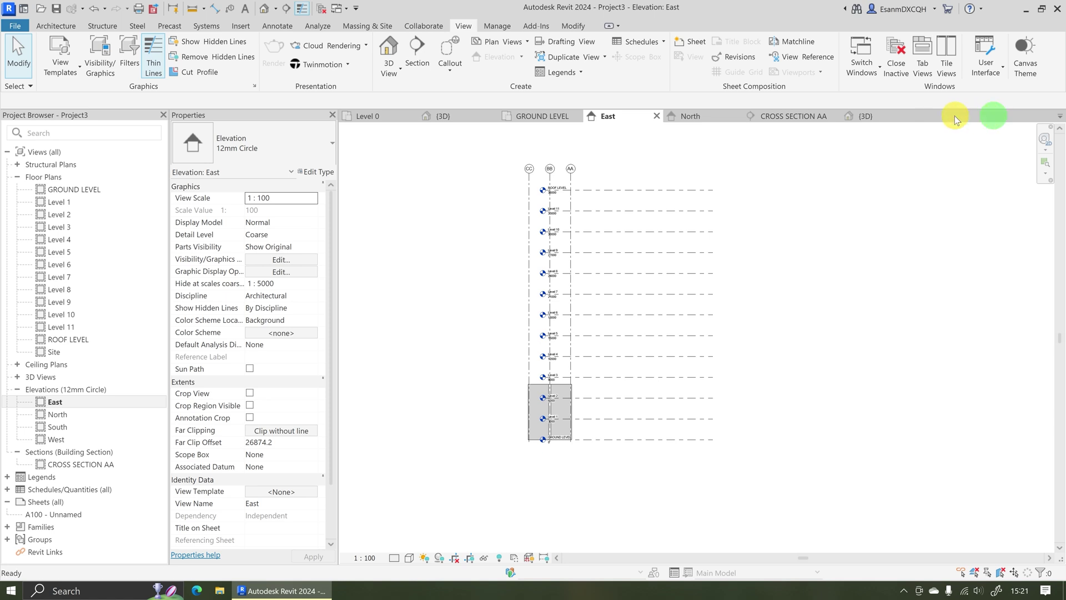
click(914, 116)
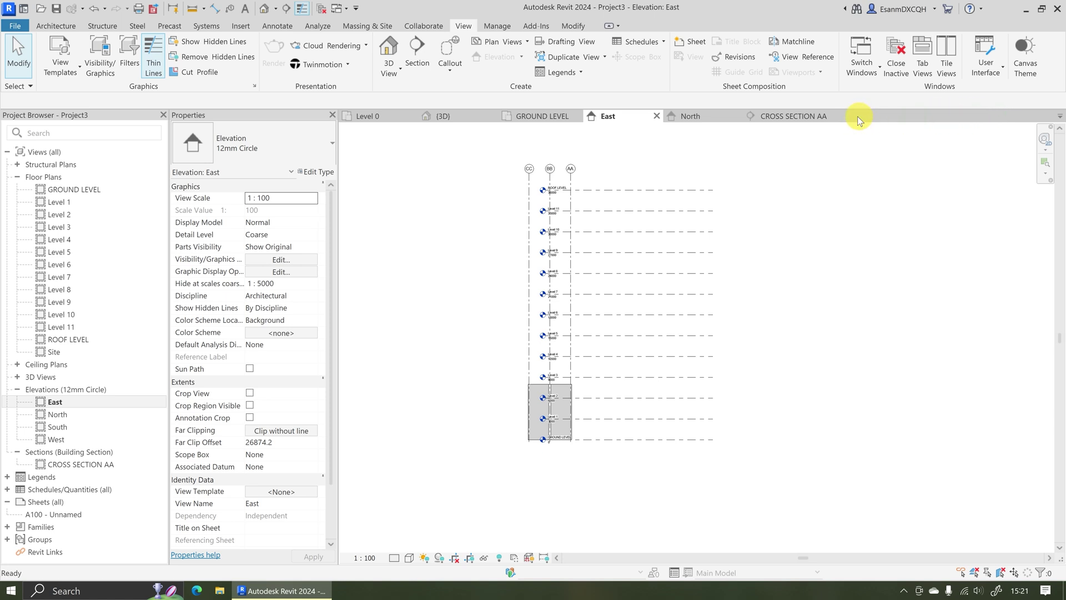
click(831, 115)
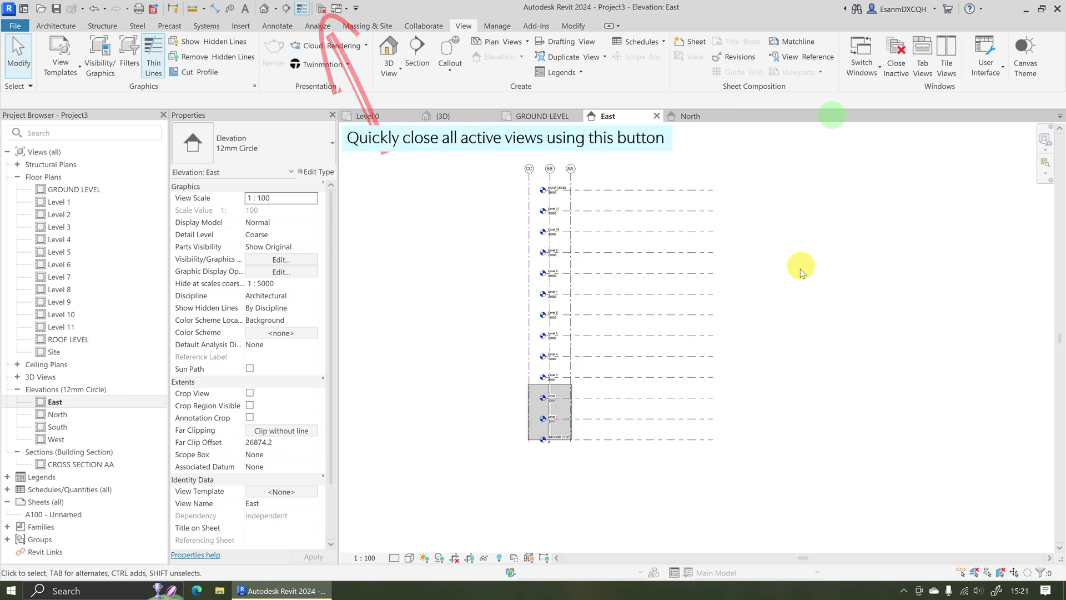
click(331, 10)
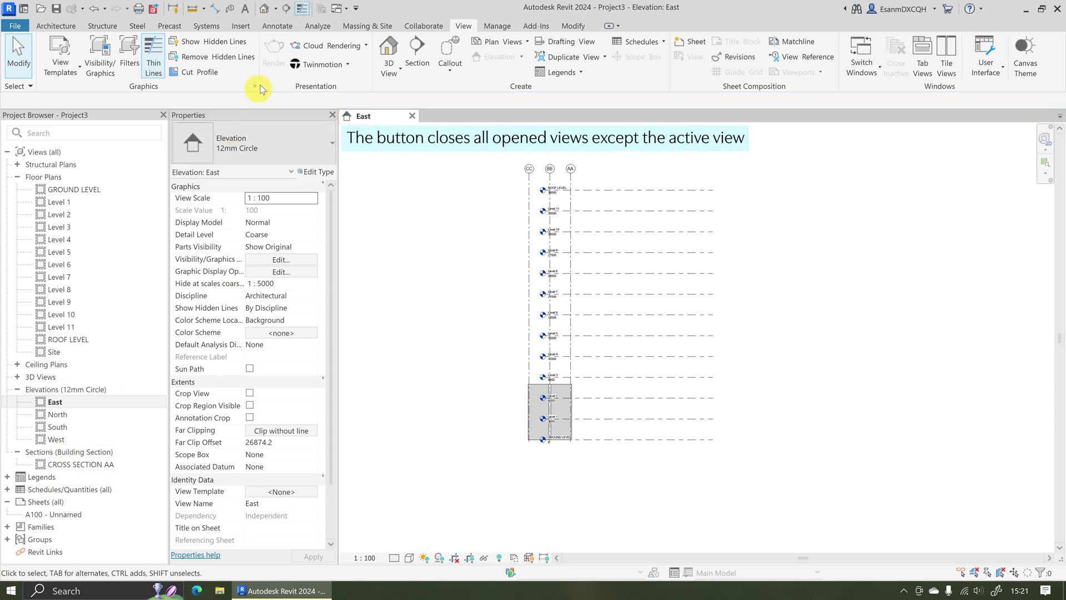
Open the default 3D view and tile it side by side with the East elevation, framing the walls in both
click(264, 8)
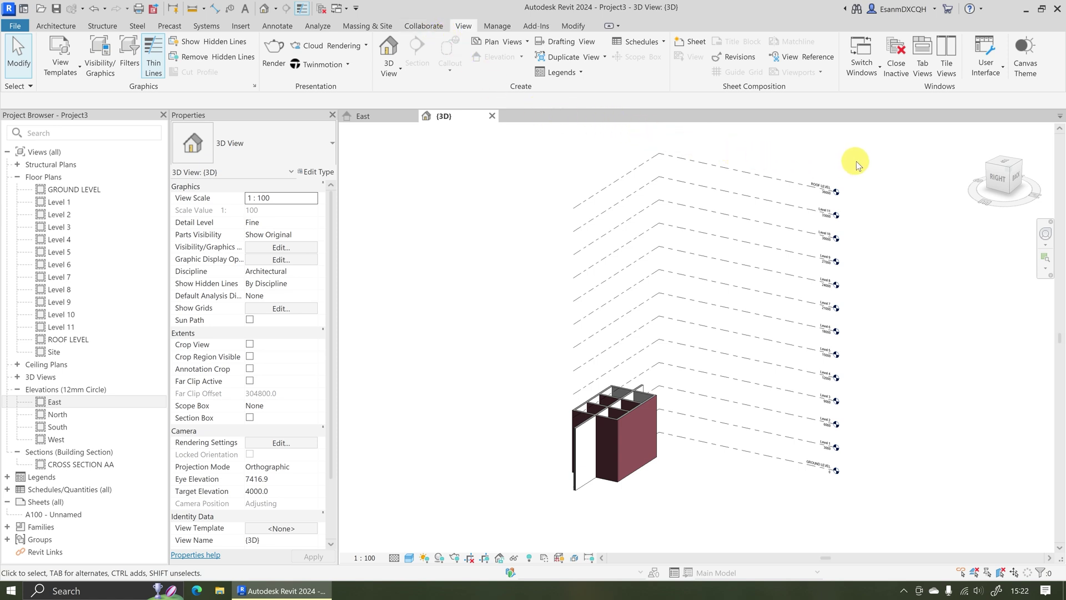
click(946, 55)
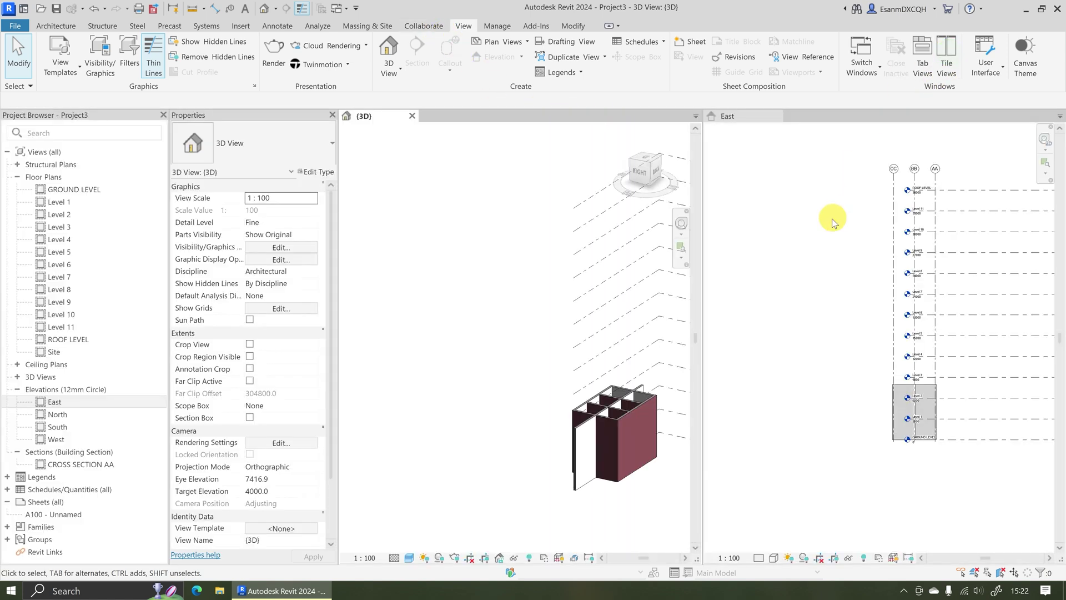
middle_drag(608, 382, 504, 416)
click(833, 374)
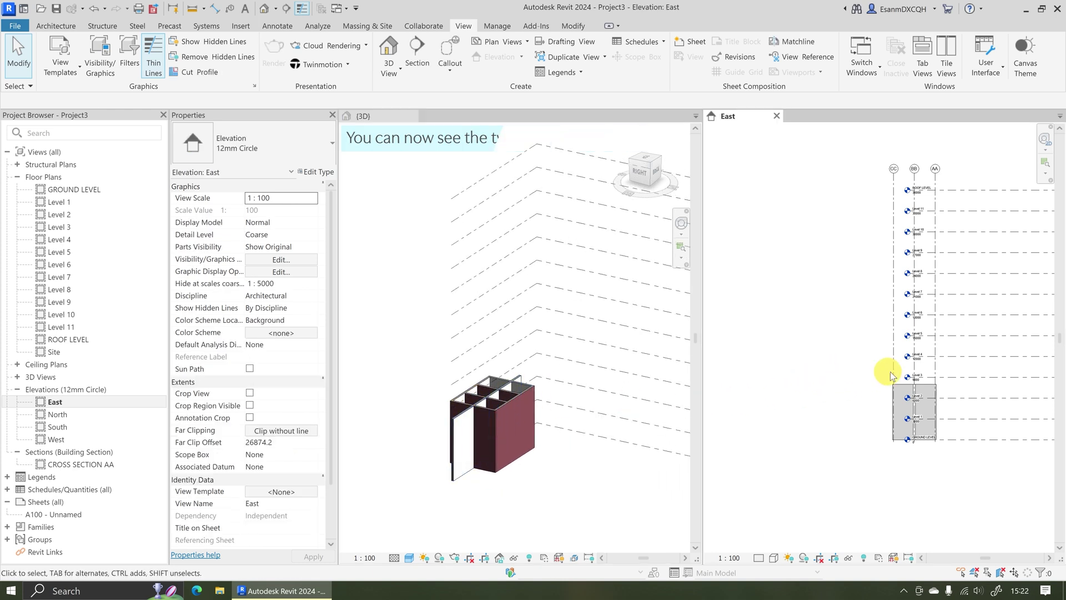
middle_drag(890, 376, 777, 386)
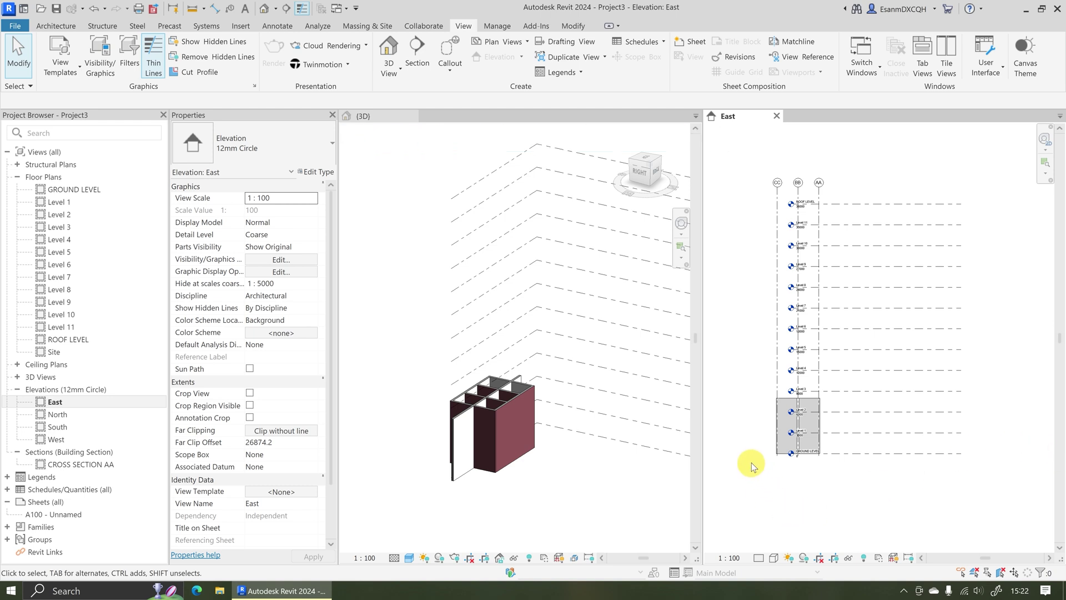
scroll(764, 463, up, 2)
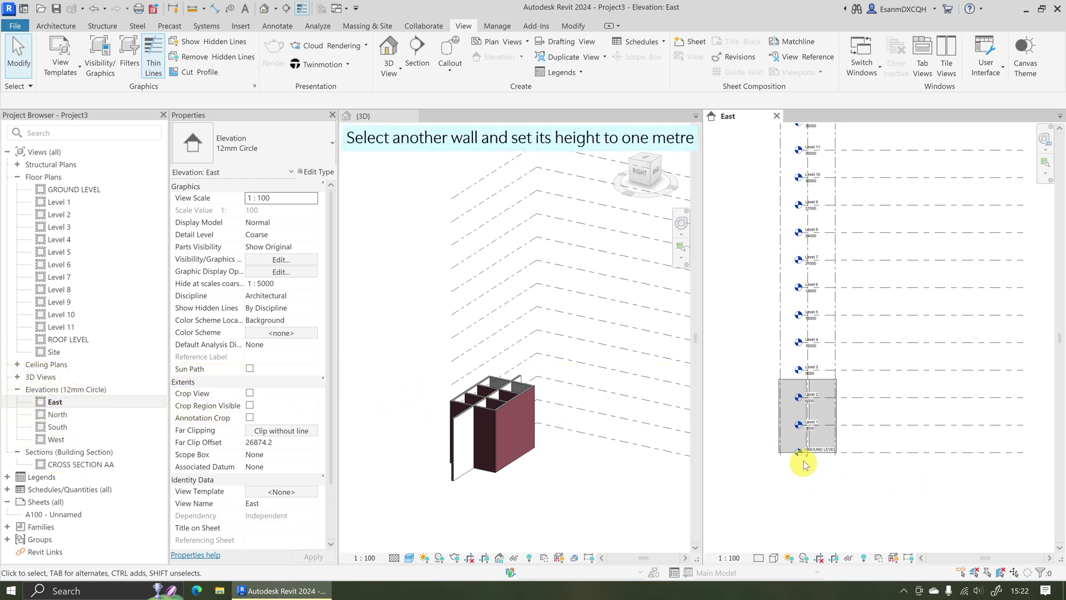
In the 3D view, set the unconnected height of the cross wall at the west end to 1000
click(791, 388)
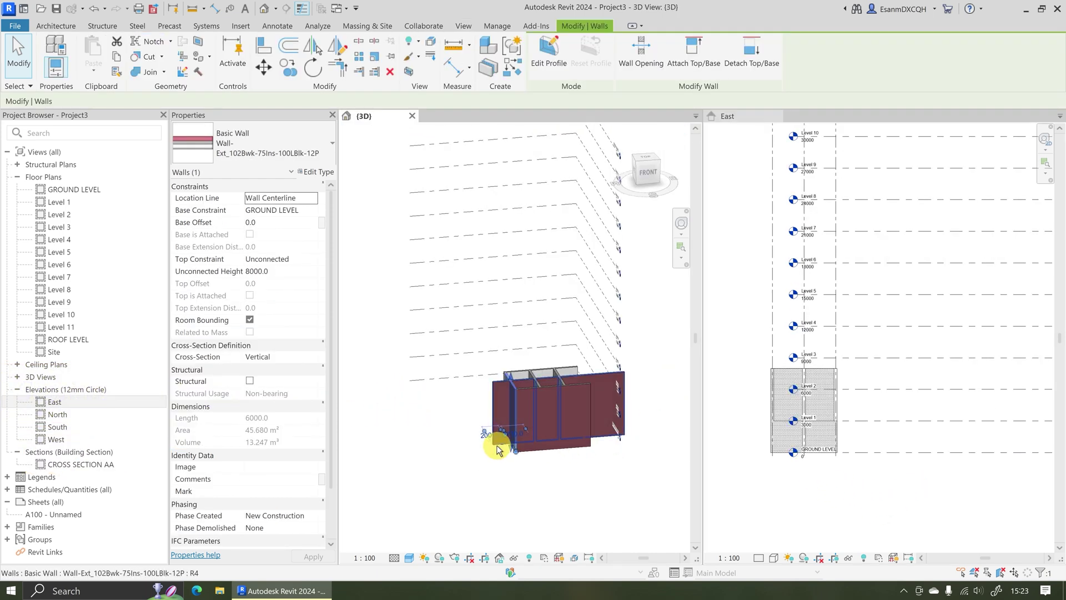
shift+middle_drag(498, 449, 564, 472)
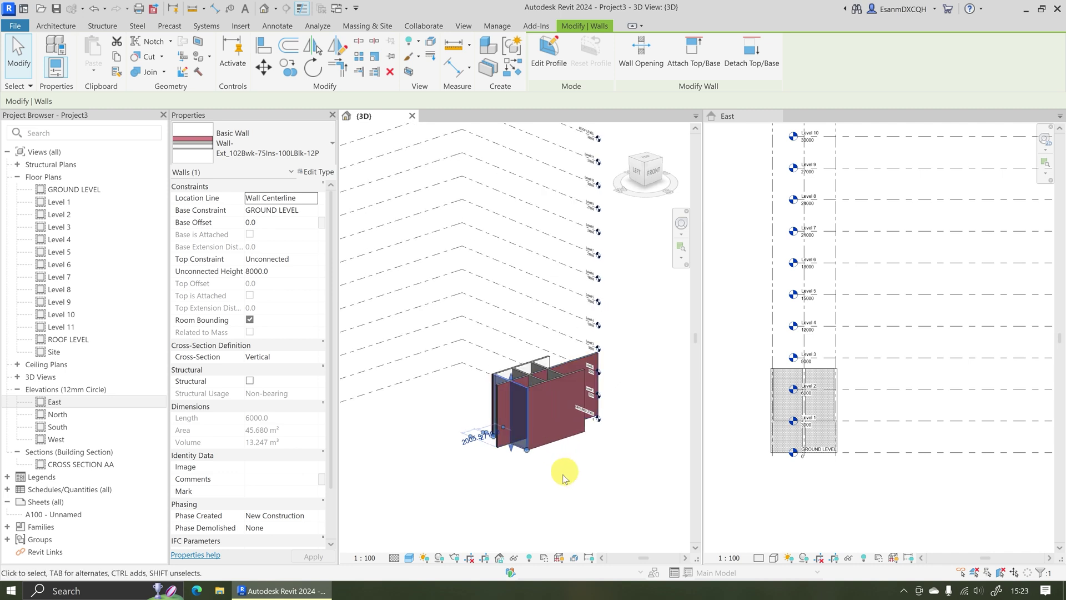
click(279, 271)
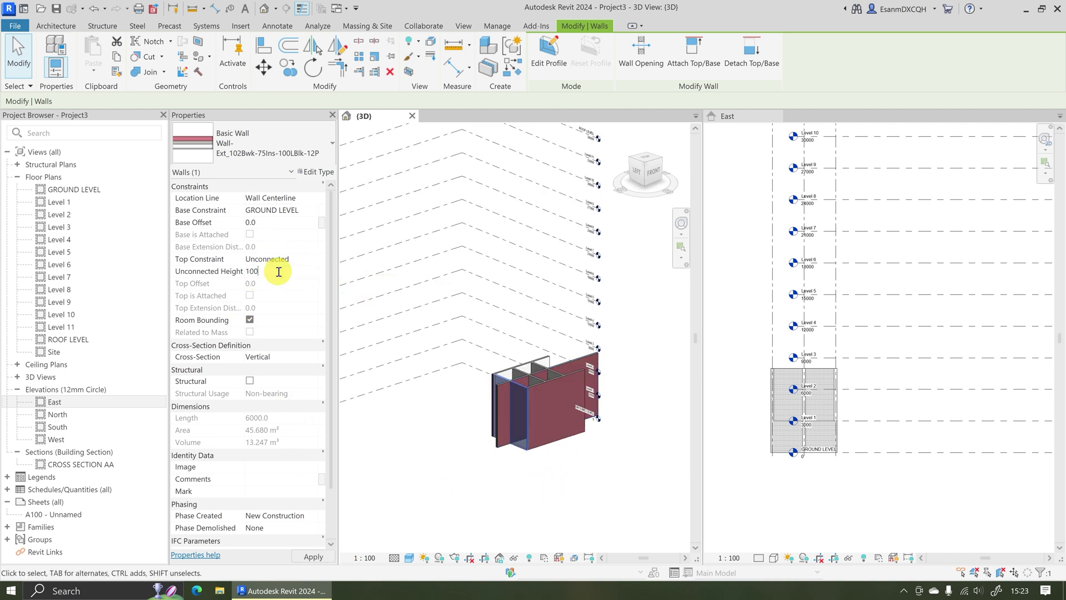
key(Return)
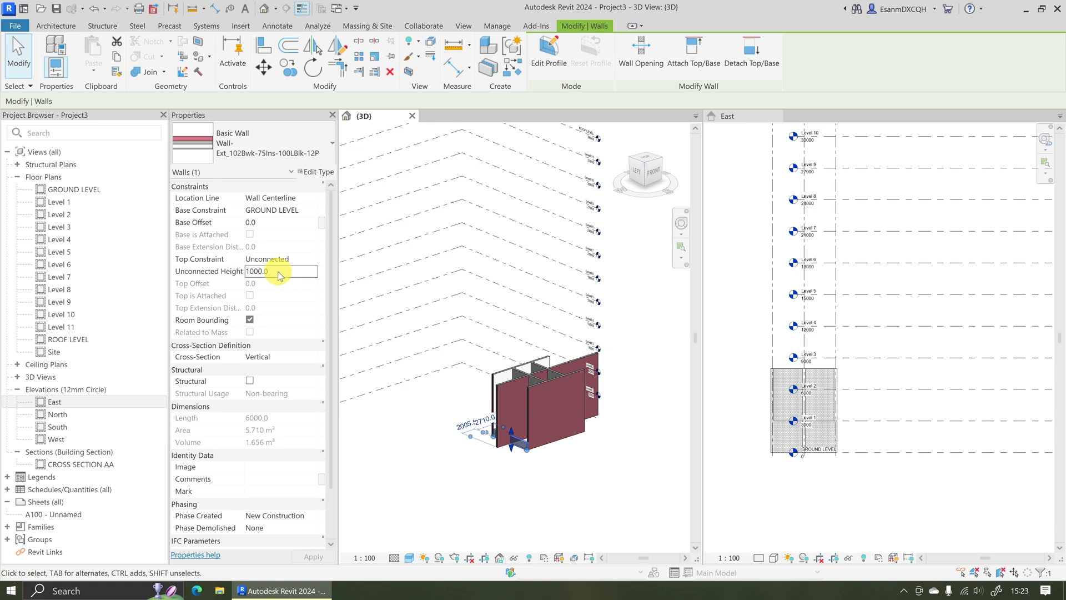
click(537, 495)
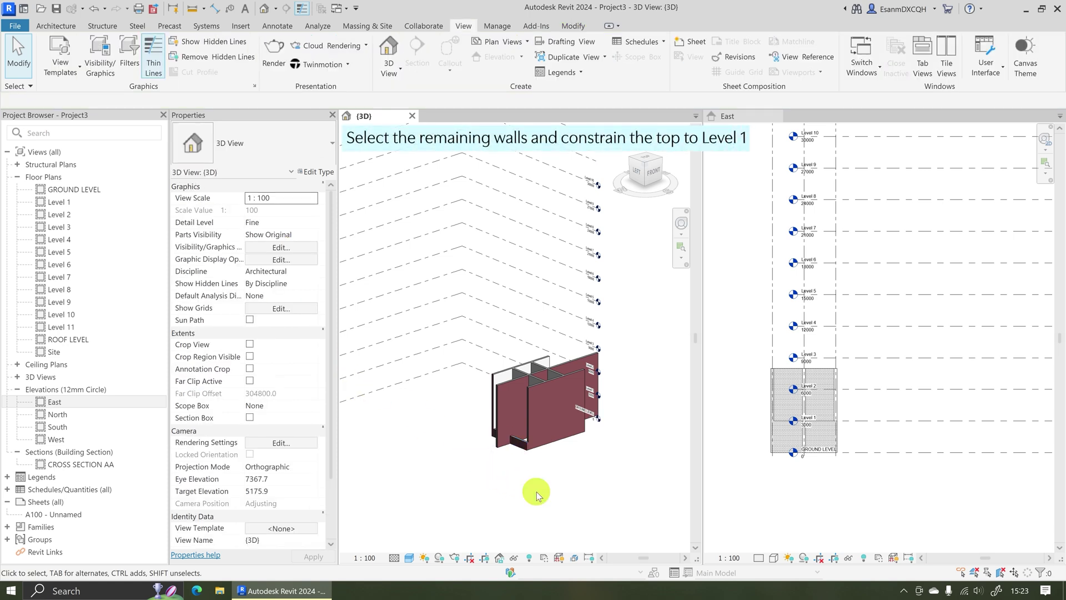
Constrain the tops of the three long walls and the two intermediate cross walls up to Level 1
scroll(533, 455, up, 4)
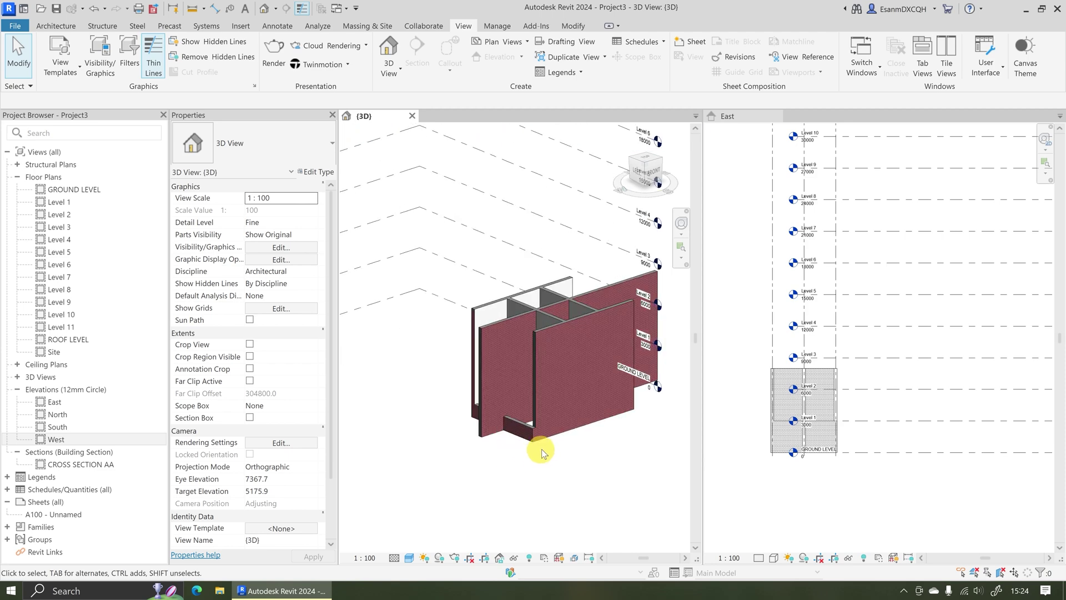
click(544, 340)
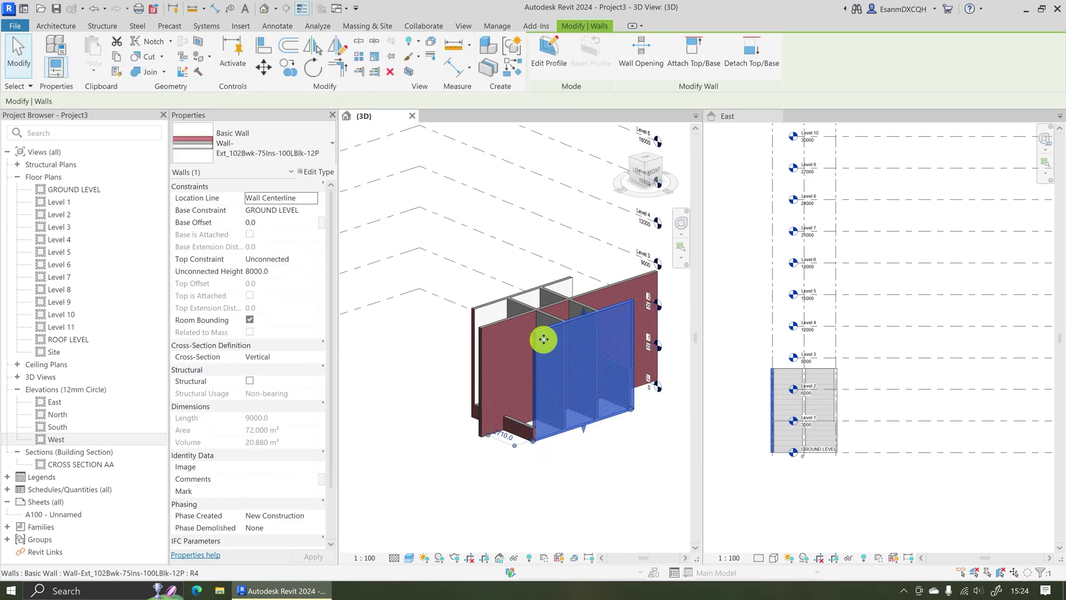
ctrl+click(505, 320)
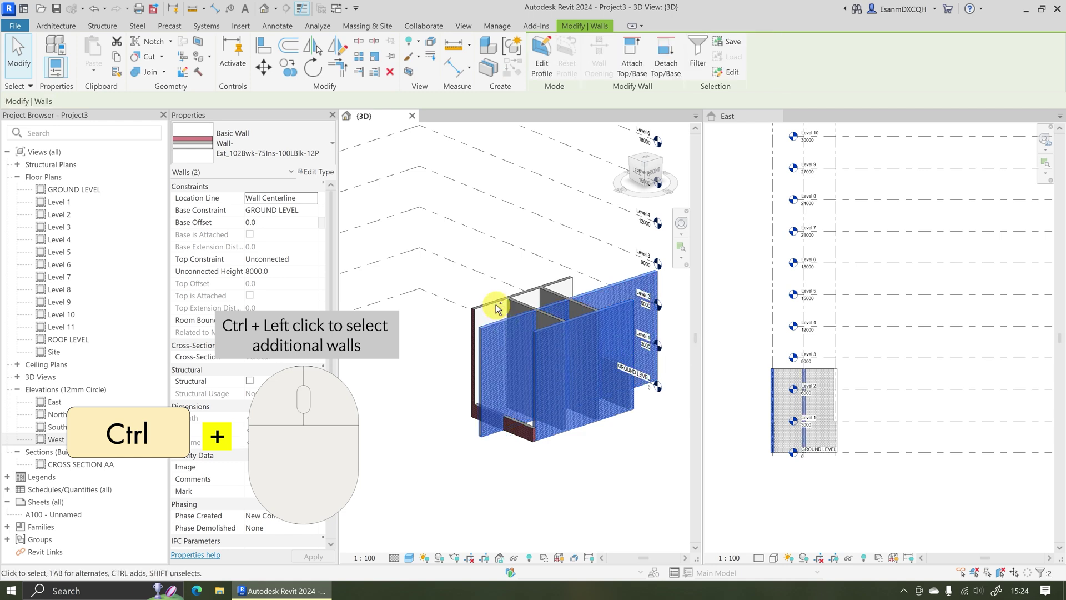
ctrl+click(500, 303)
ctrl+click(515, 303)
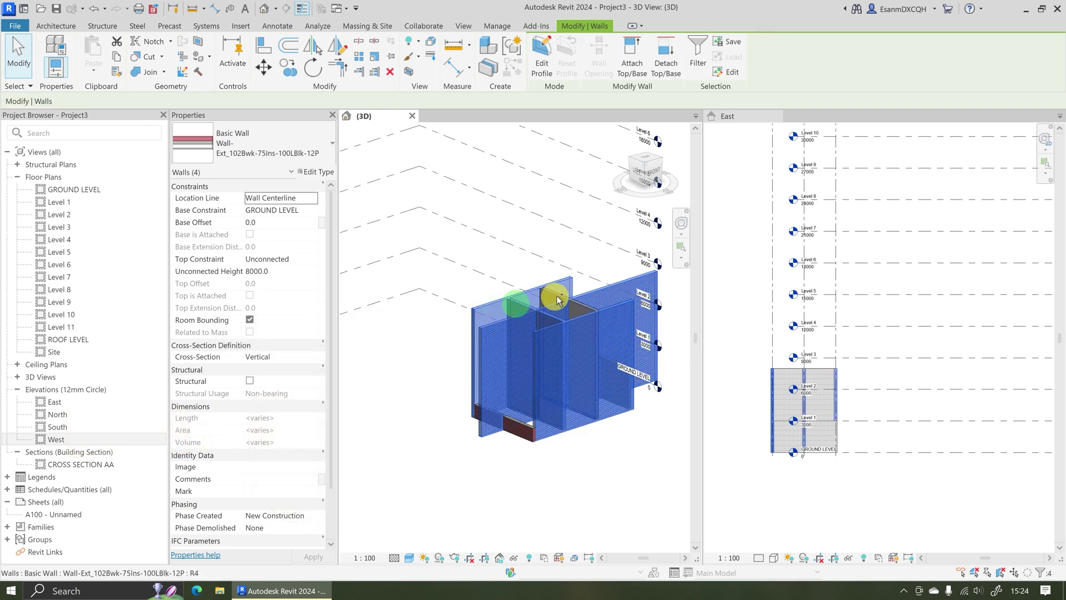
ctrl+click(558, 295)
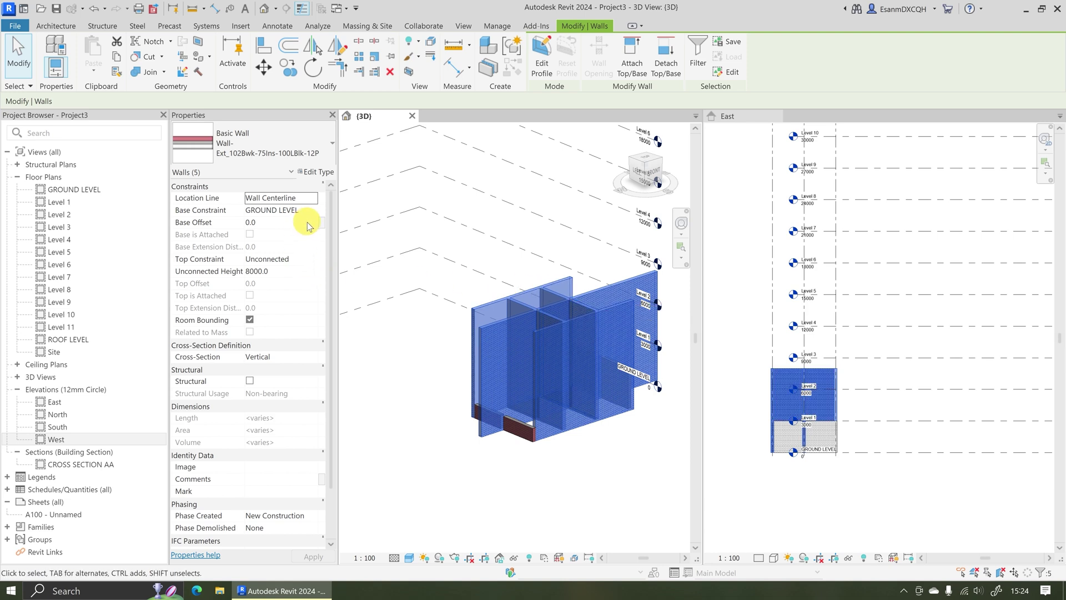
click(314, 260)
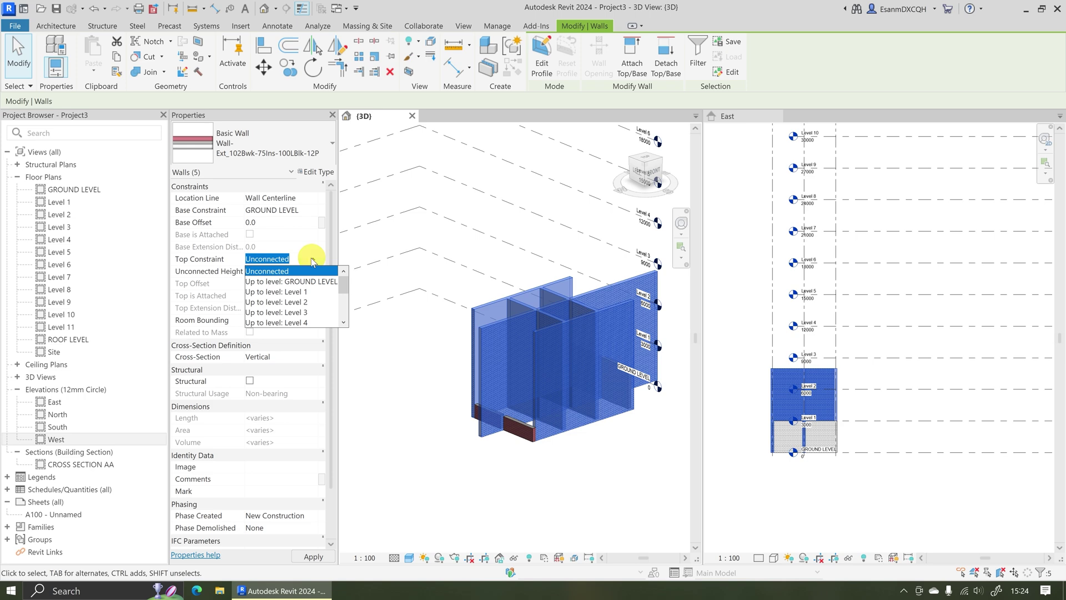
click(292, 292)
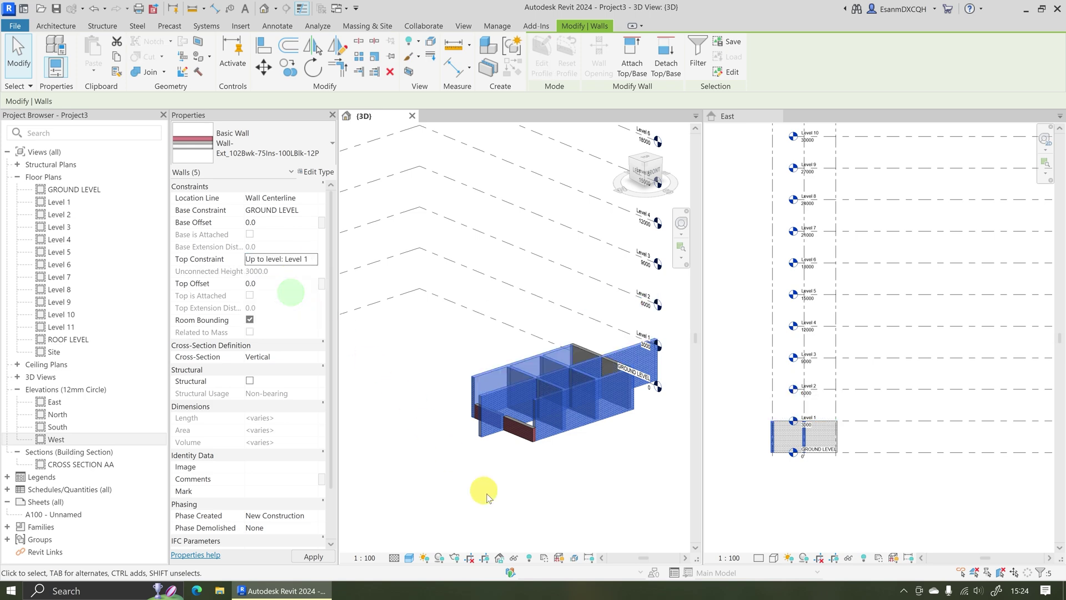
click(520, 514)
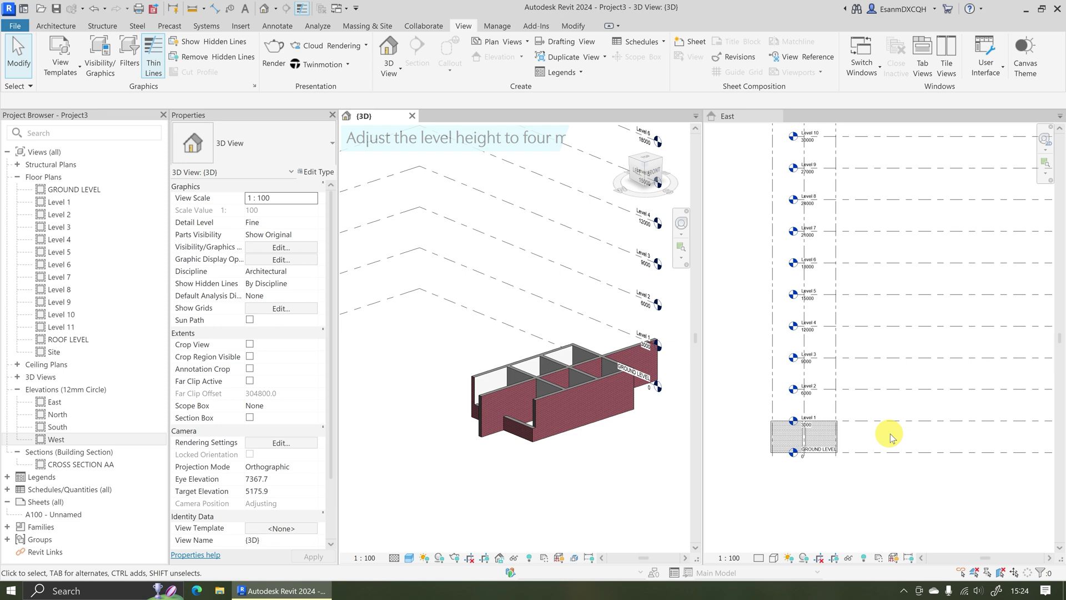
In the East elevation, set the elevation of Level 1 to 4000
click(890, 436)
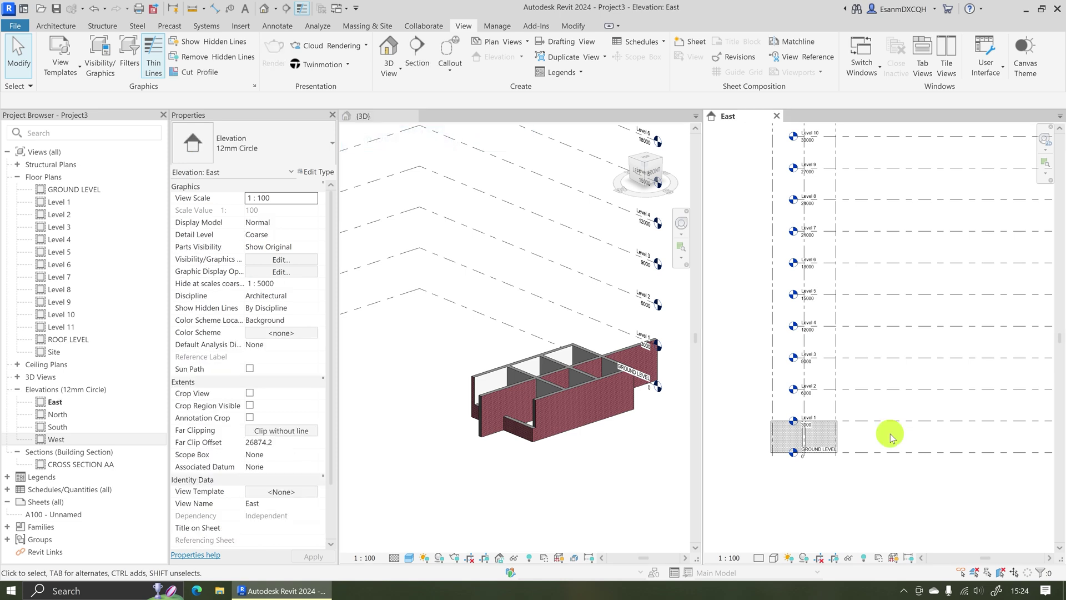
click(894, 422)
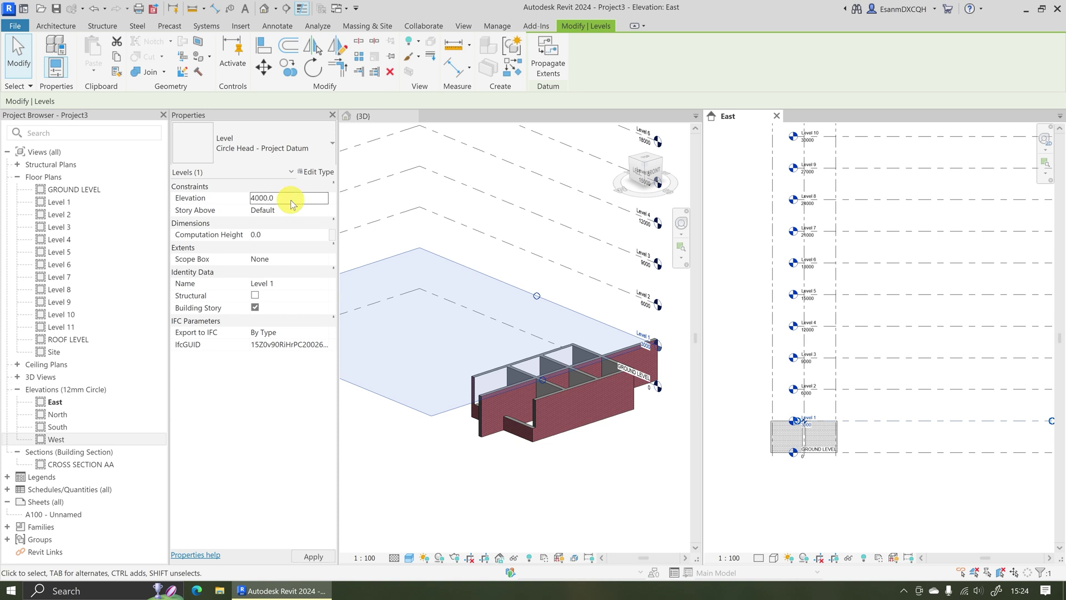
key(Return)
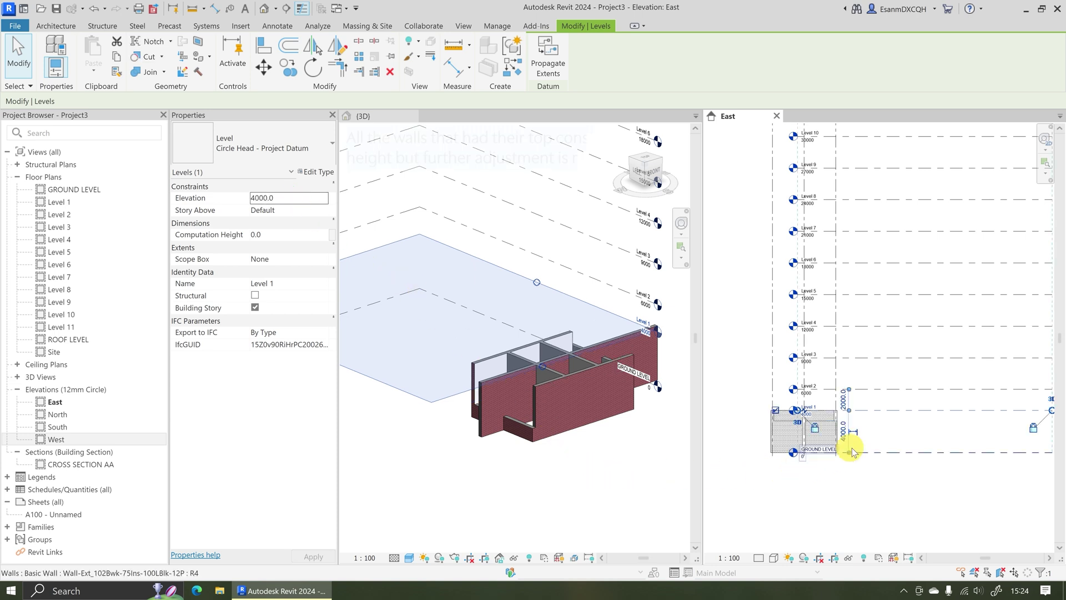
click(876, 439)
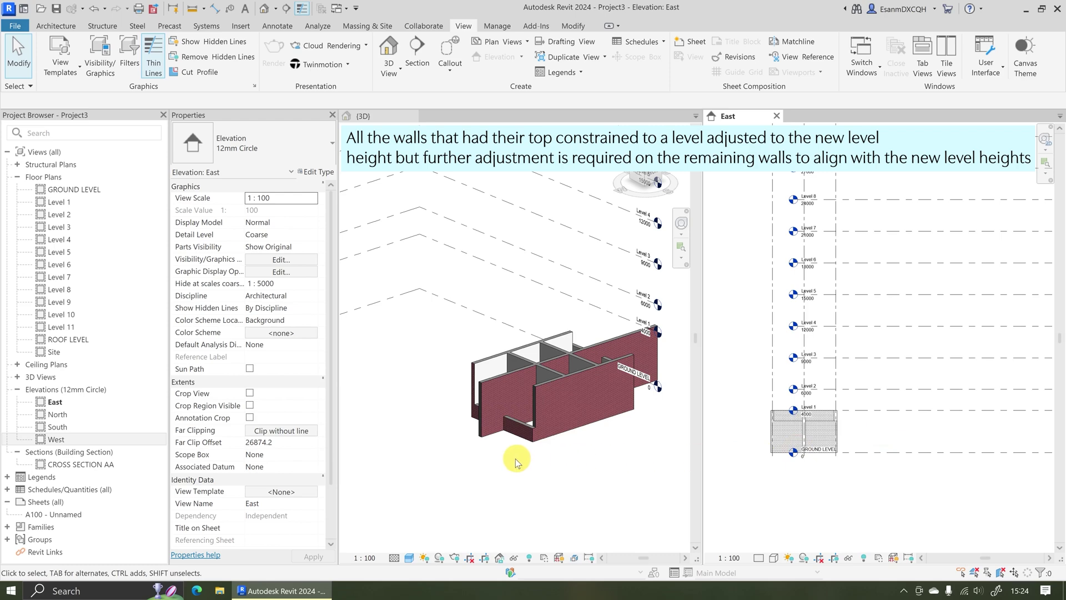
In the 3D view, set the unconnected height of the cross wall at the east end to 4000 to match Level 1
click(517, 423)
click(518, 424)
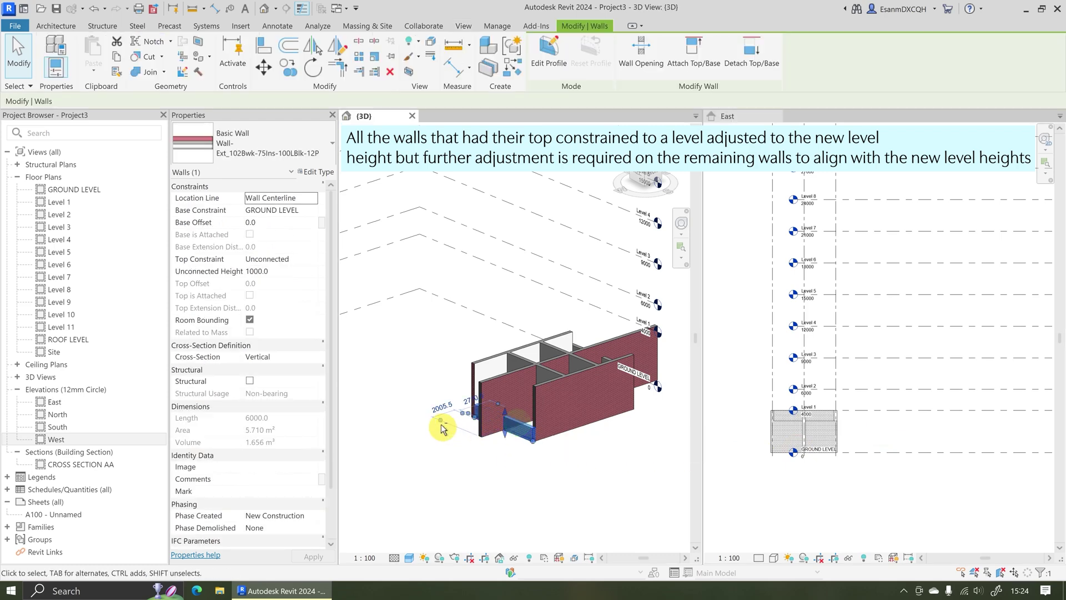
shift+middle_drag(443, 428, 640, 414)
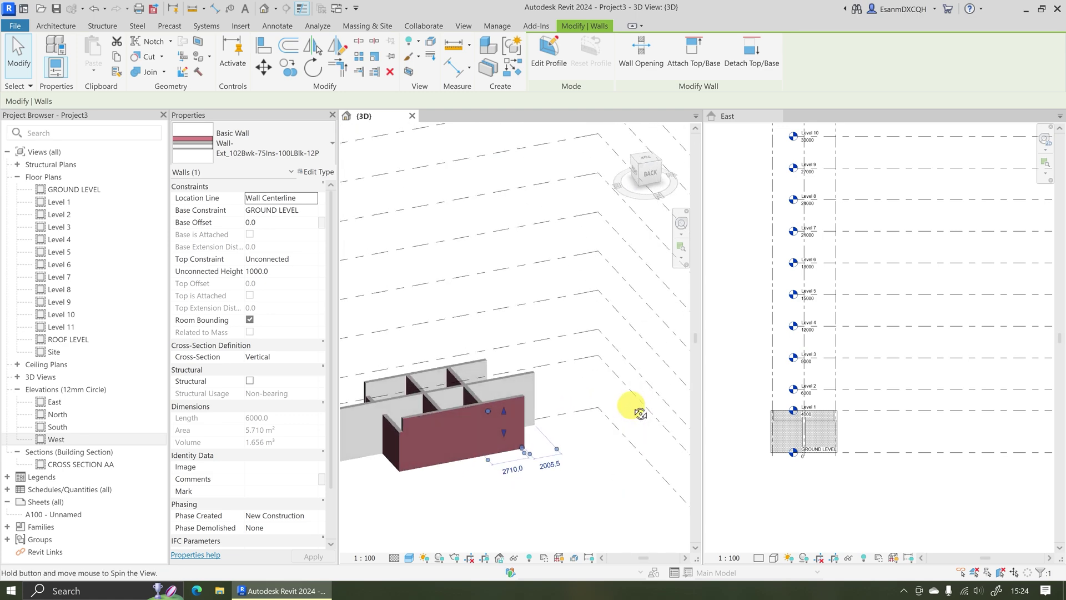
shift+middle_drag(380, 458, 488, 446)
shift+middle_drag(595, 390, 627, 383)
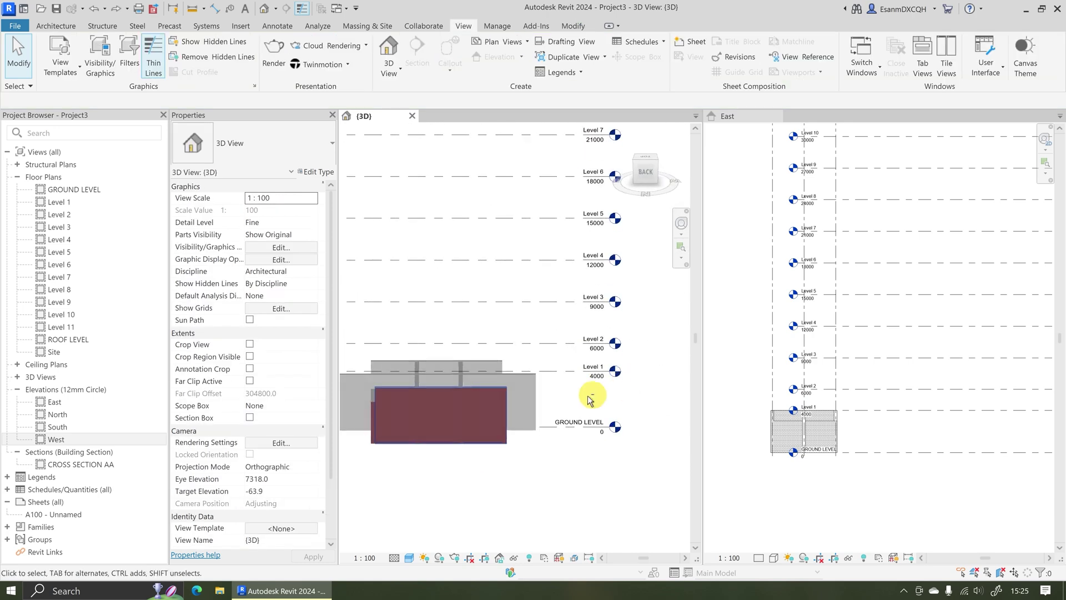
shift+middle_drag(421, 414, 550, 410)
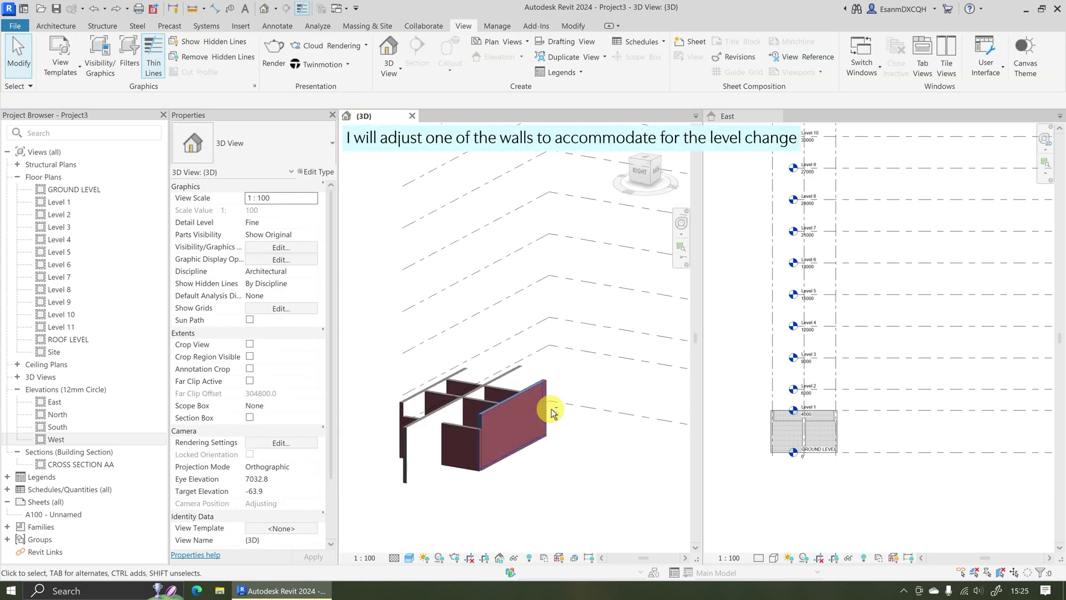
click(460, 435)
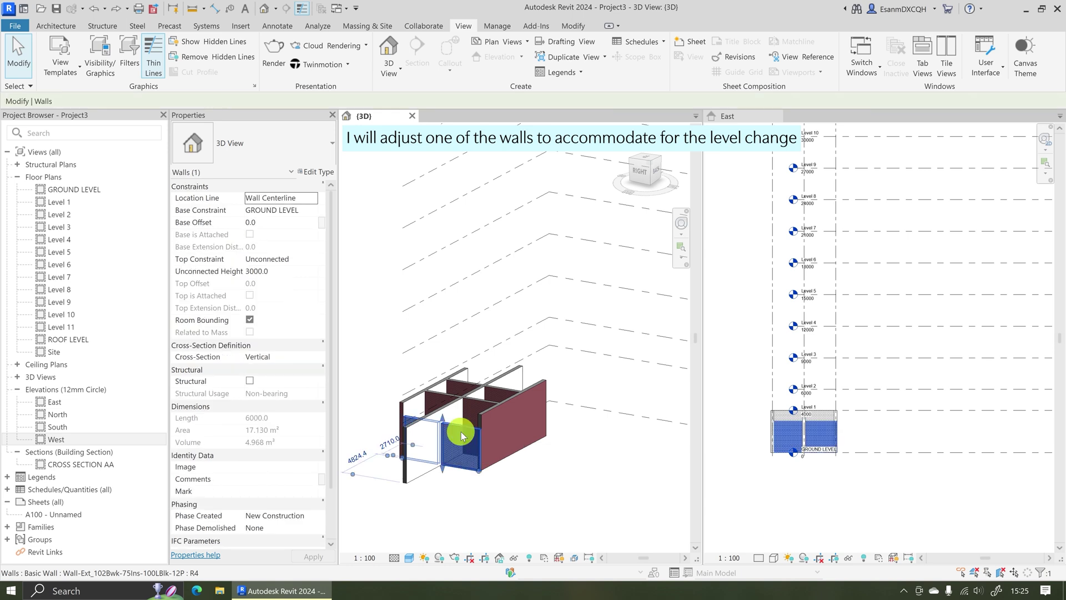
click(282, 271)
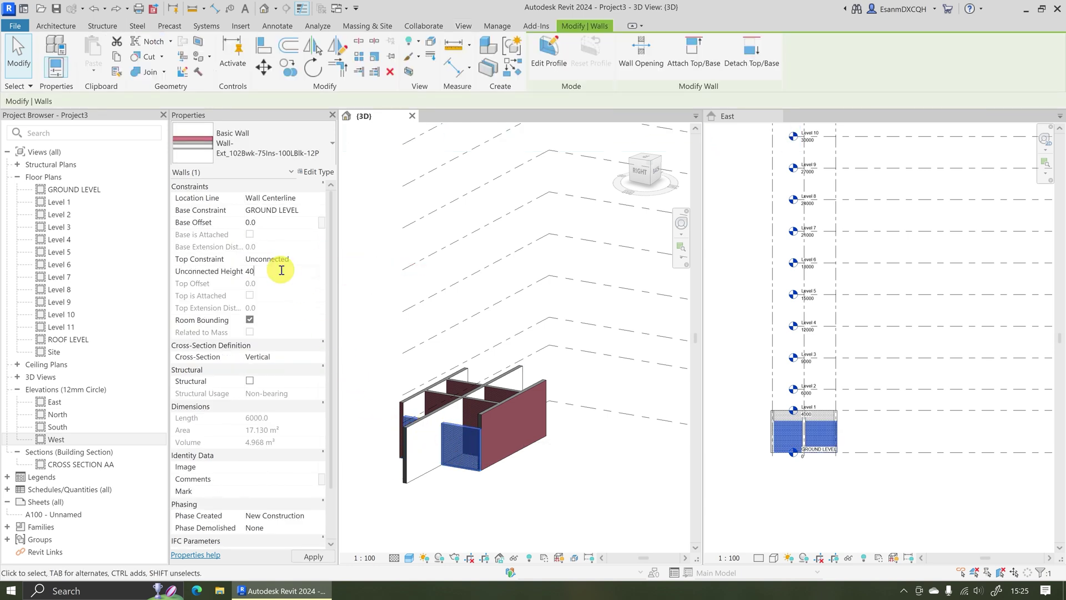
key(Return)
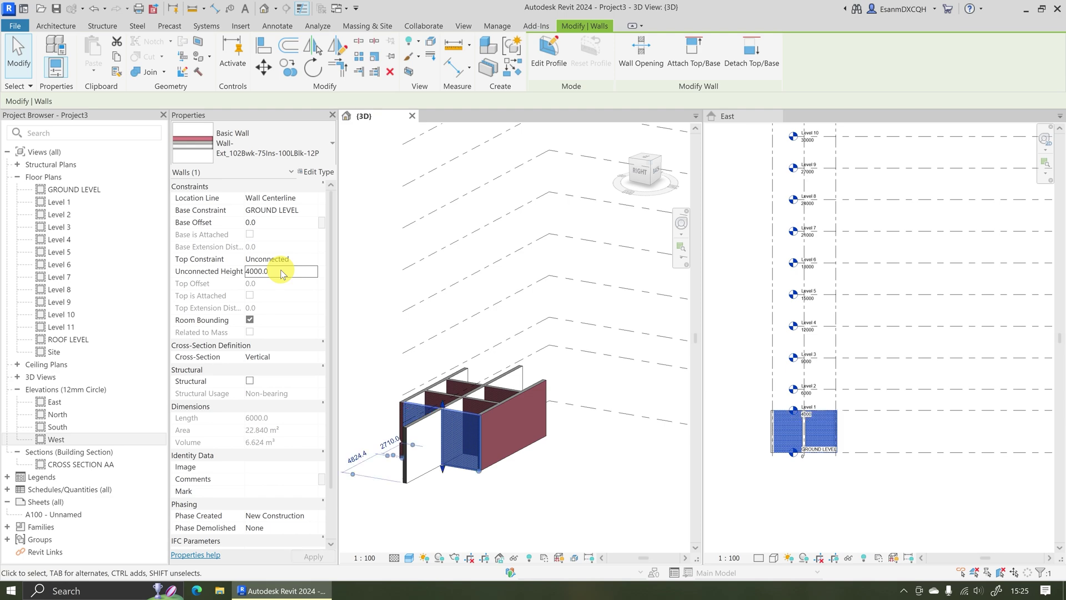
click(588, 500)
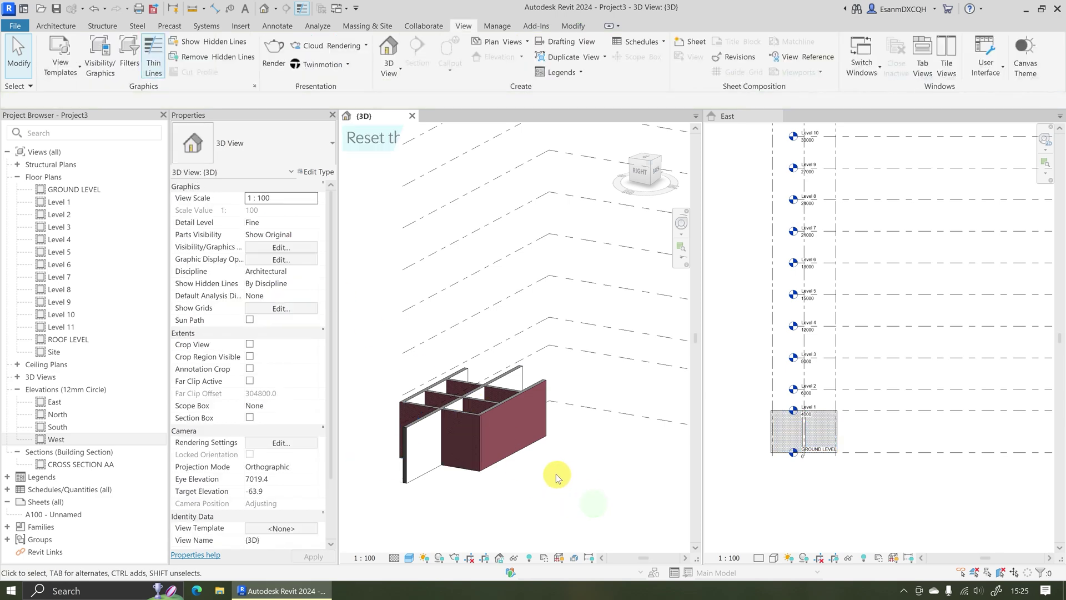
shift+middle_drag(538, 465, 483, 452)
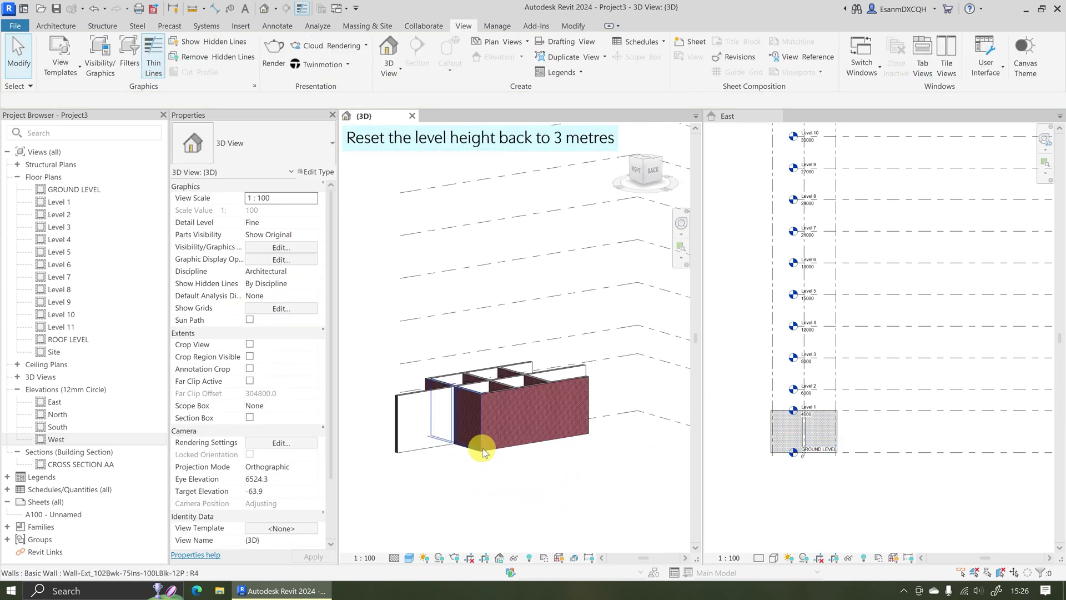
In the East elevation, set the elevation of Level 1 to 3000
click(884, 414)
click(884, 414)
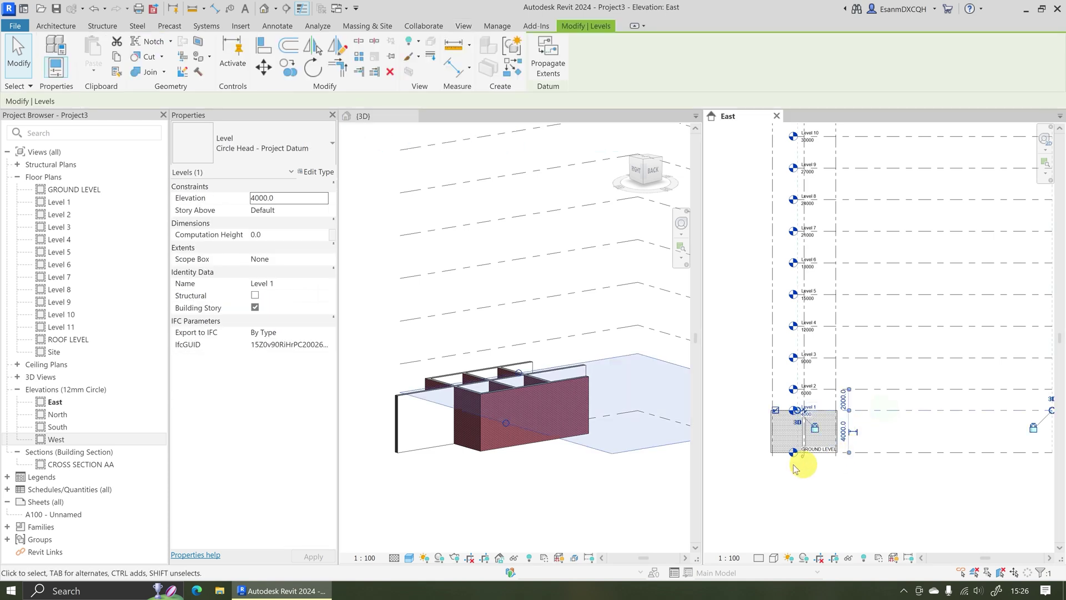
drag(277, 199, 231, 199)
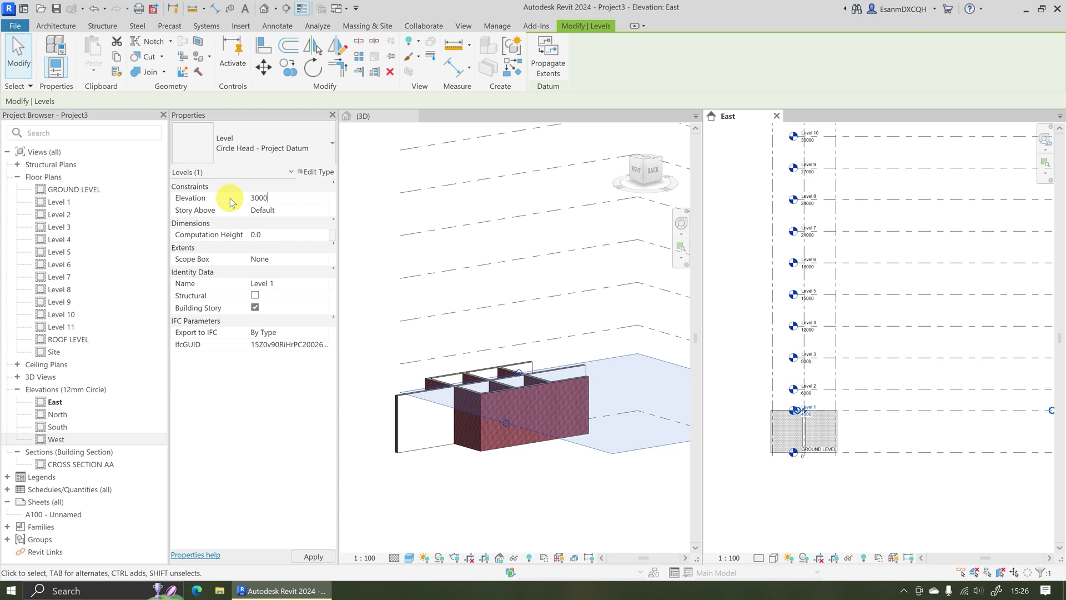
key(Return)
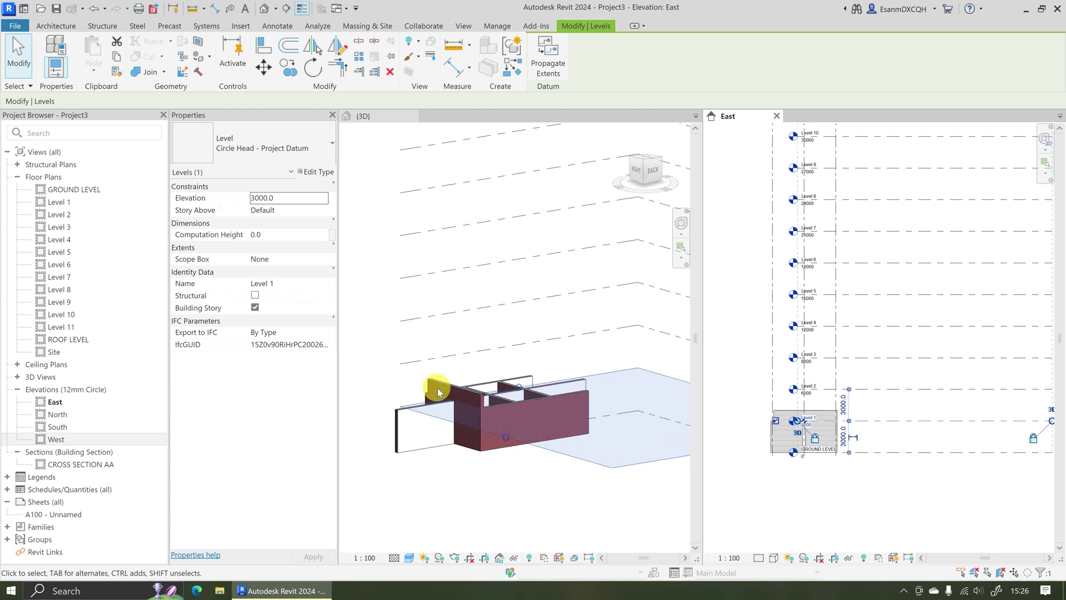
In the 3D view, constrain the top of the cross wall at the east end up to Level 1
click(475, 516)
shift+middle_drag(412, 447, 679, 452)
scroll(576, 515, up, 3)
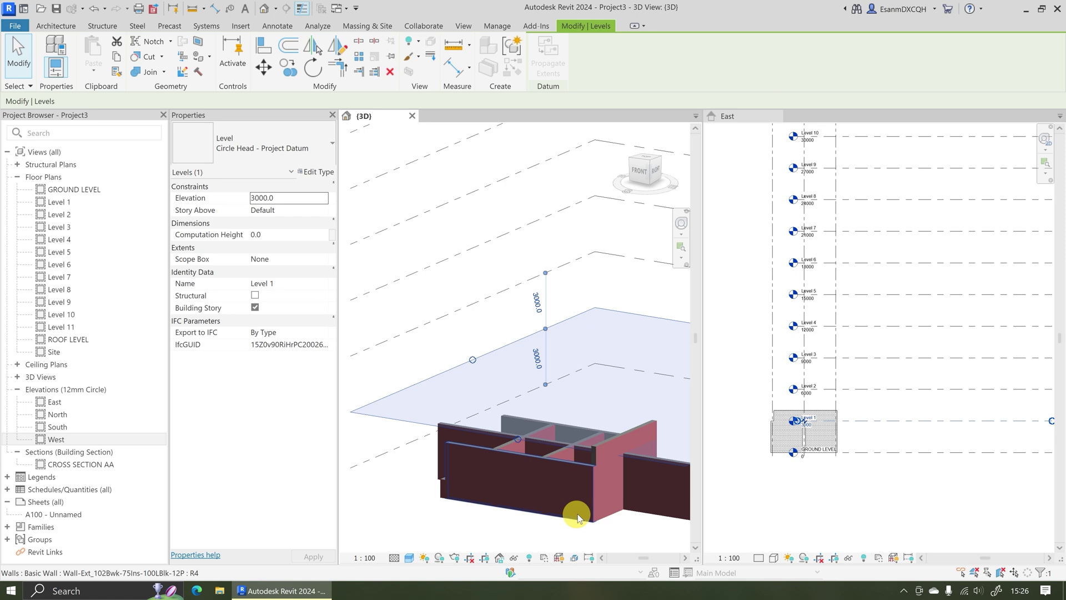
click(604, 444)
shift+middle_drag(542, 462, 477, 451)
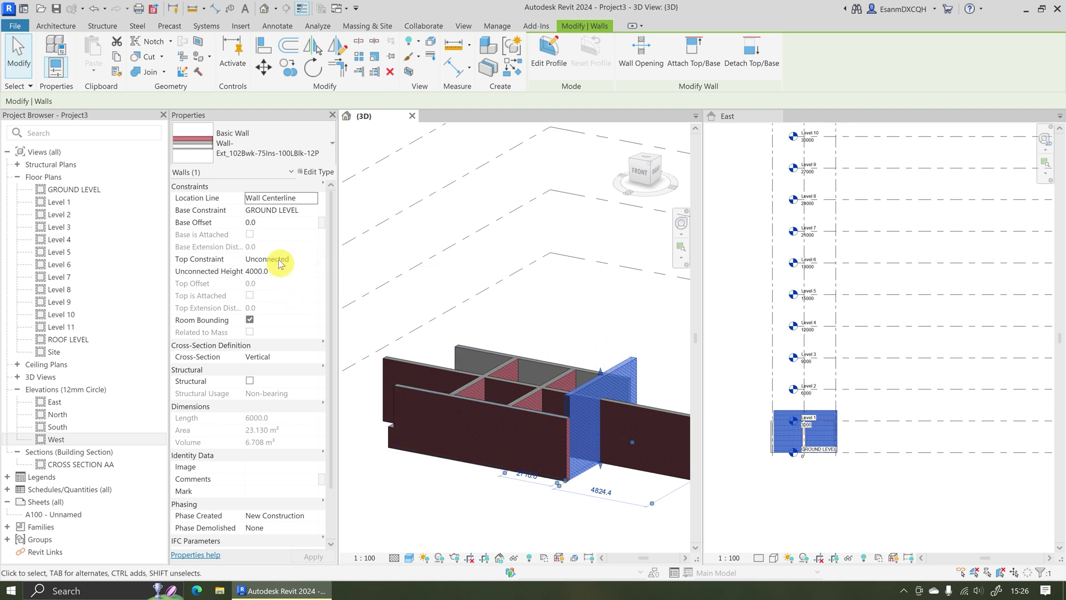
click(313, 259)
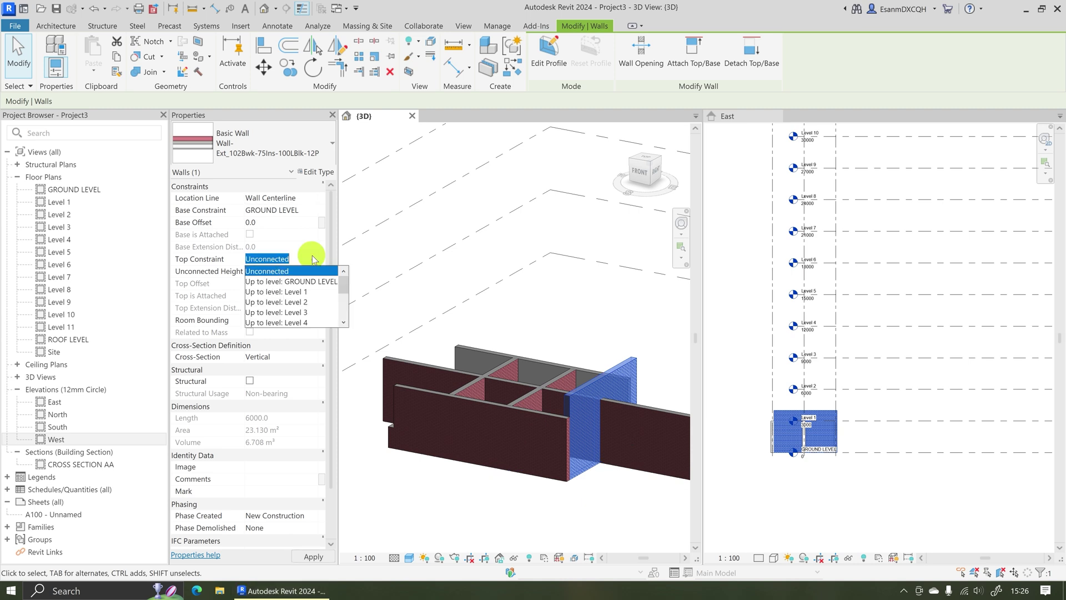
click(299, 291)
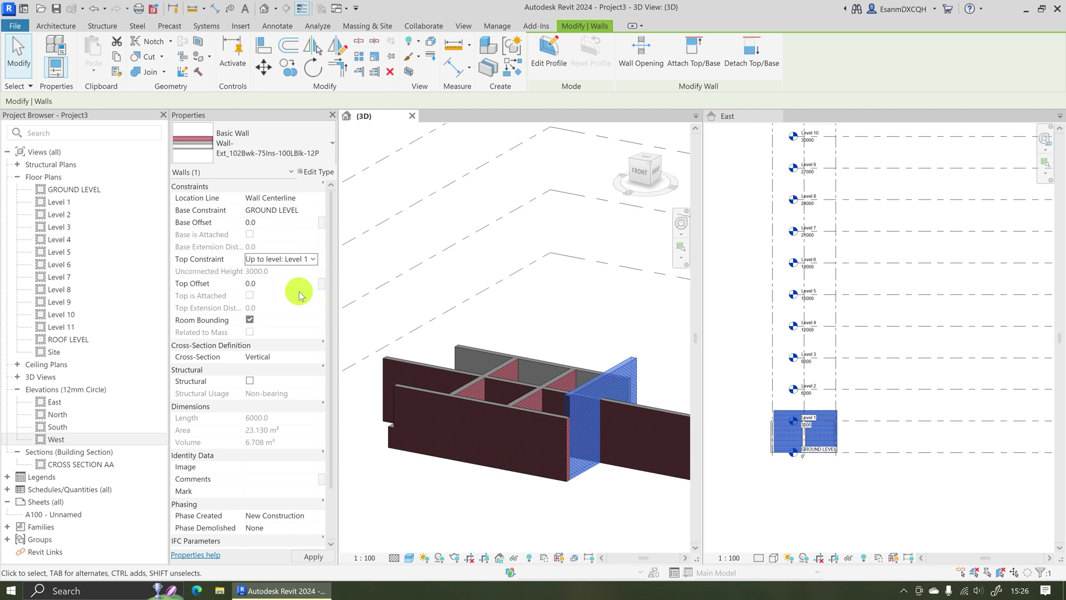
click(577, 332)
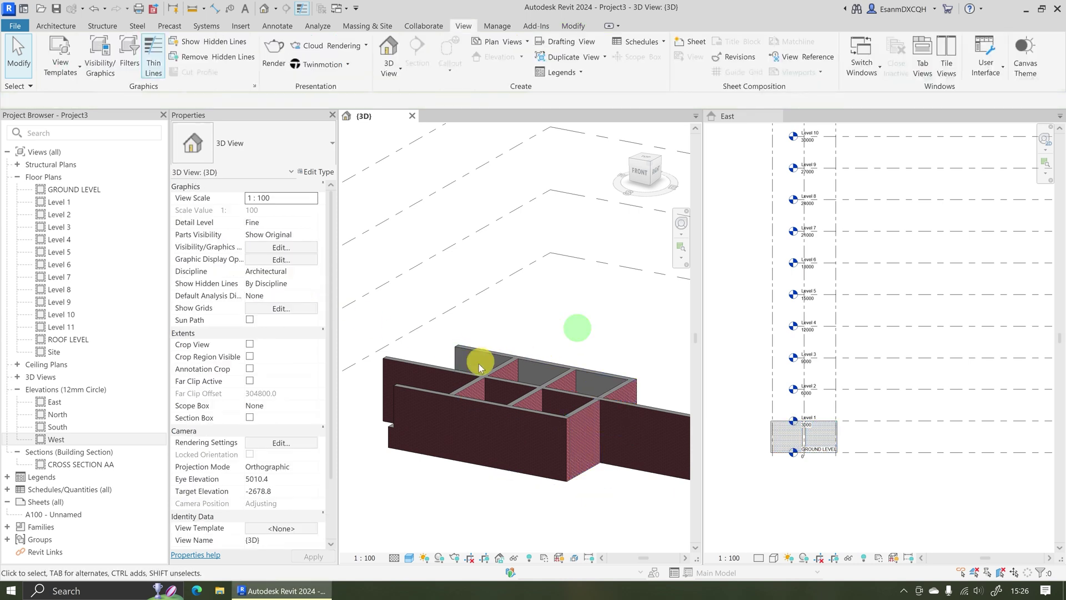
Constrain the top of the low cross wall at the west end up to Level 1 with a top offset of -2000
click(392, 438)
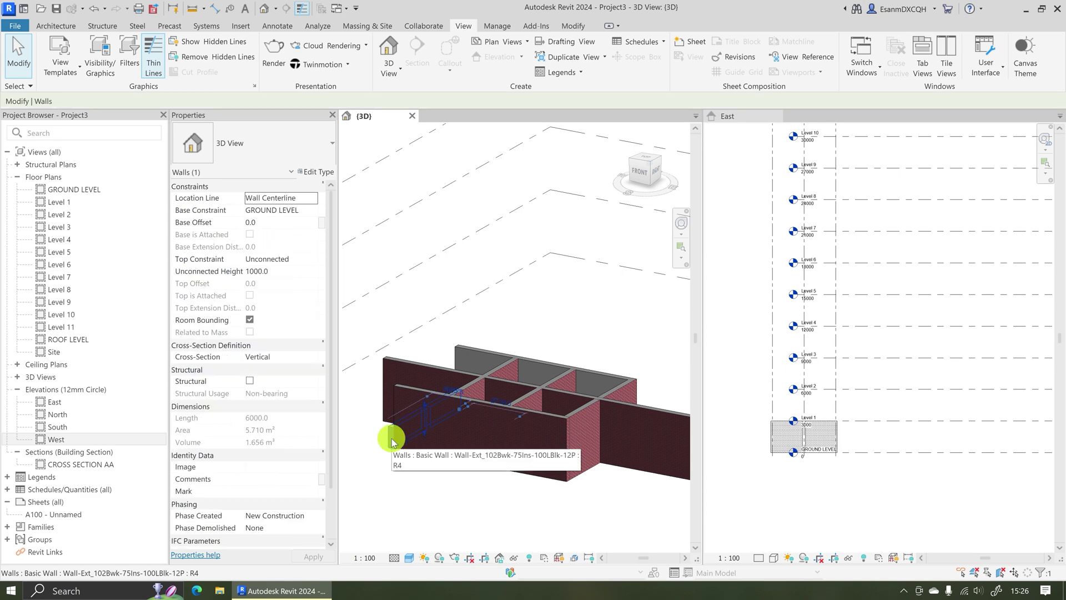
shift+middle_drag(413, 440, 628, 430)
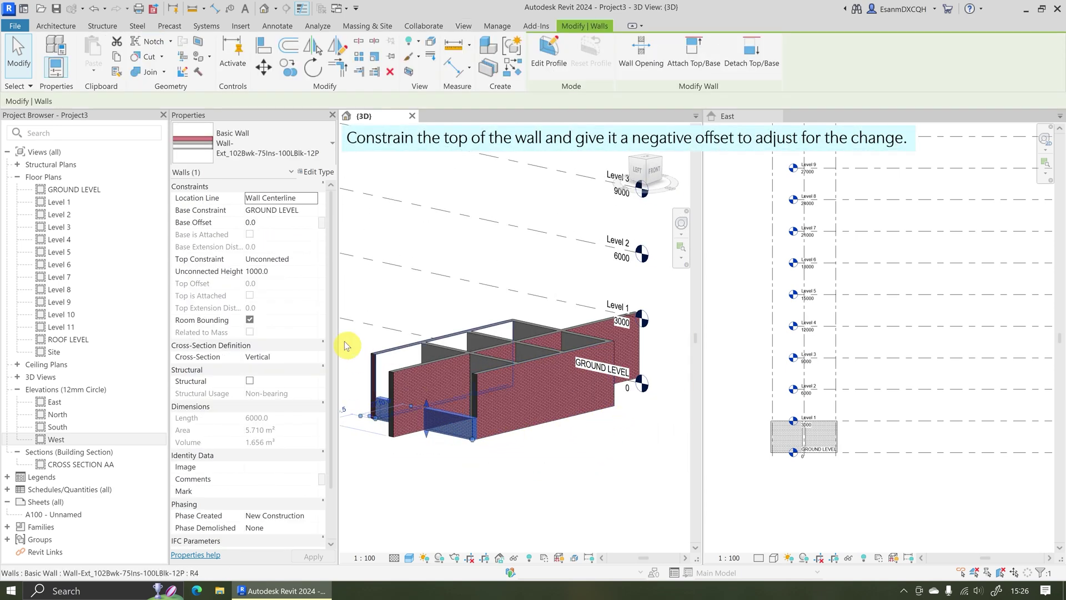
click(312, 261)
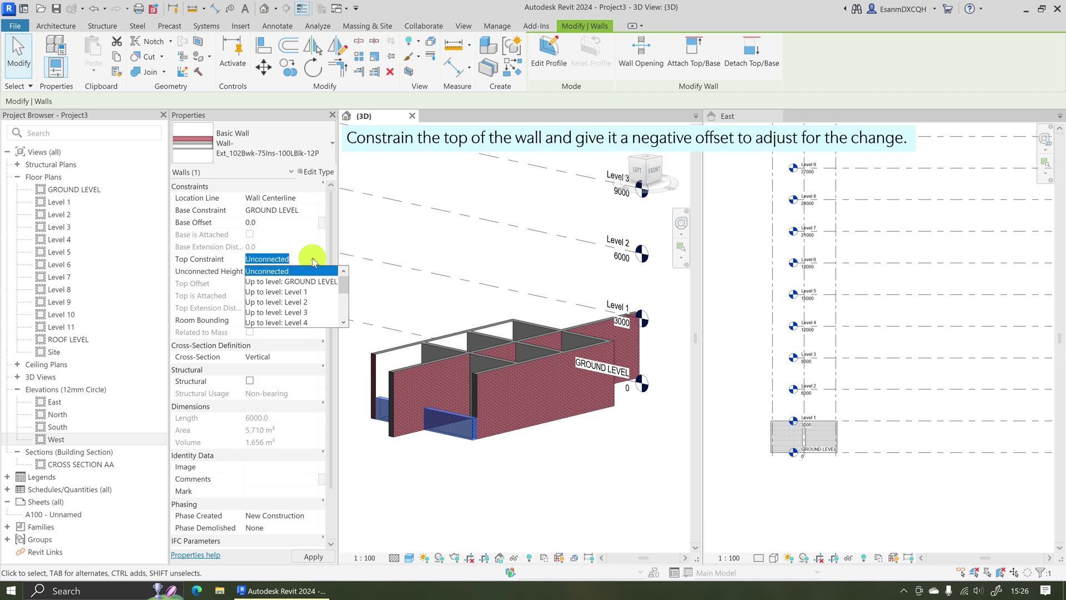
click(286, 291)
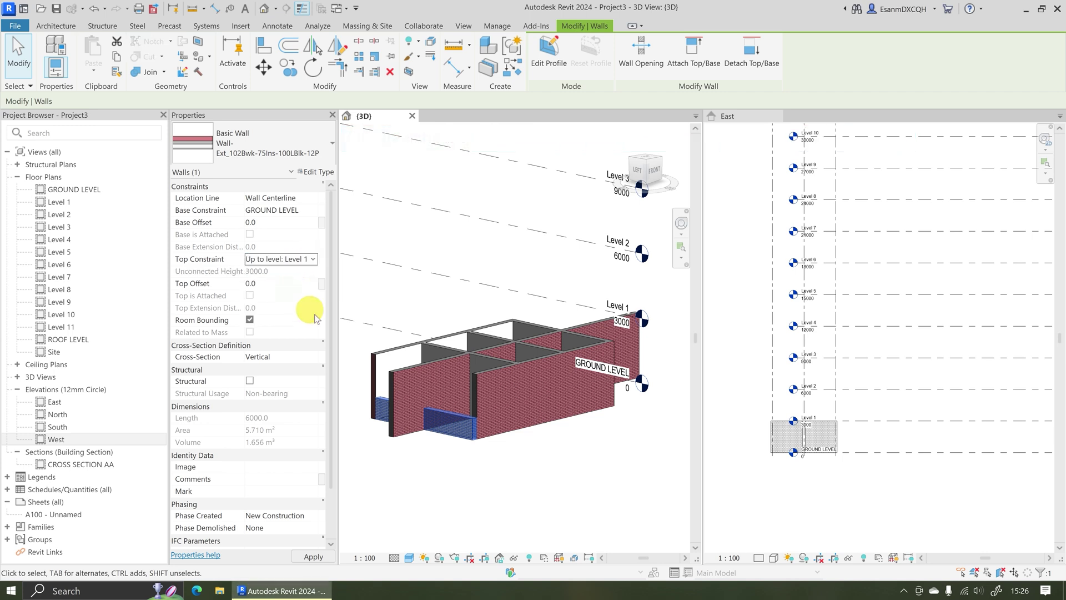
click(276, 284)
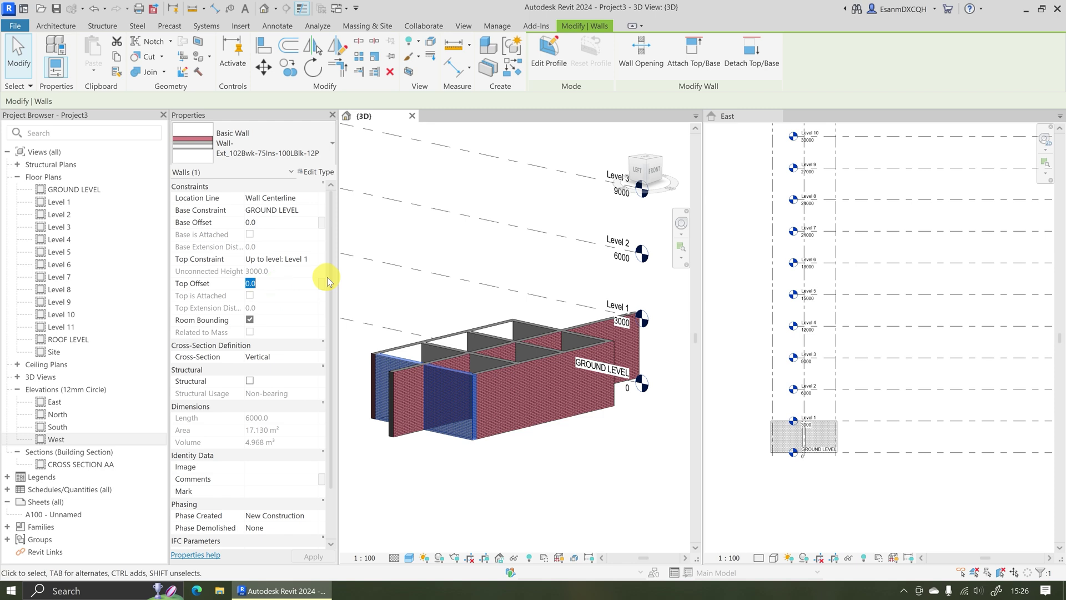
text(-2000)
key(Return)
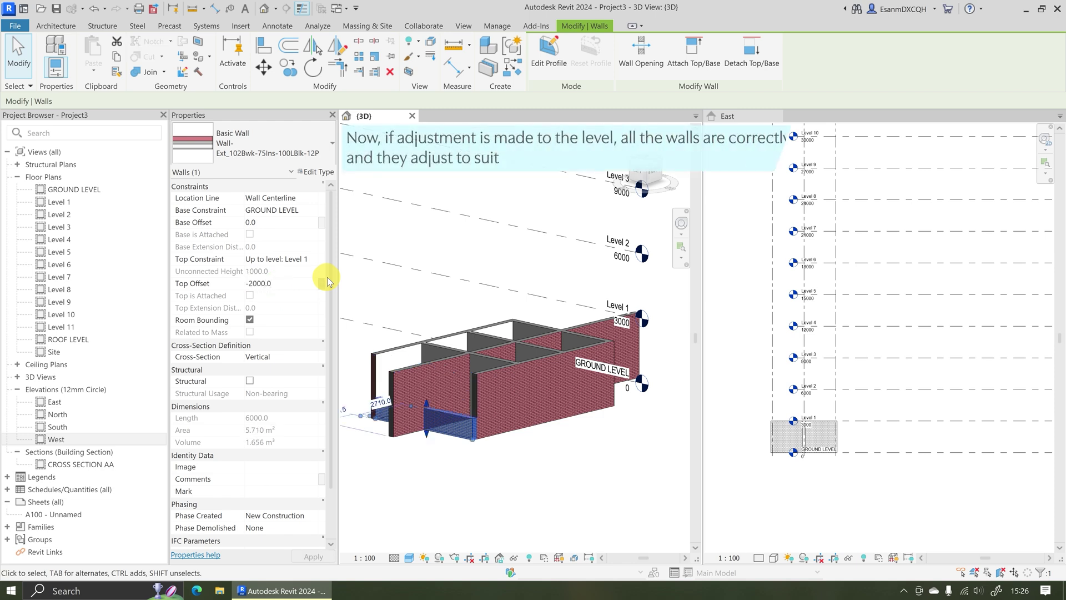
click(543, 486)
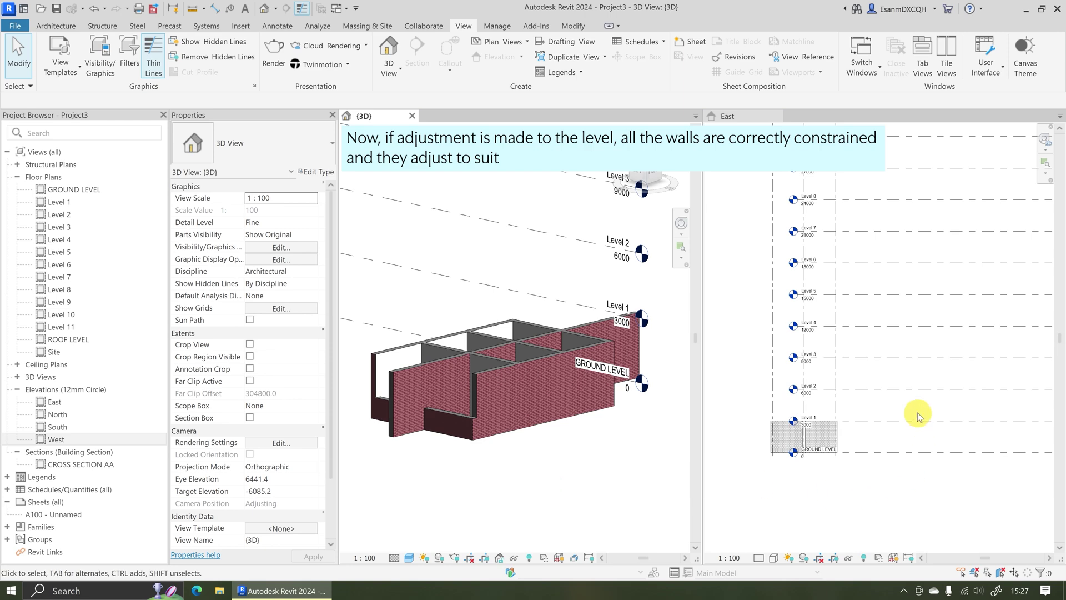
In the East elevation, raise Level 1 to 4500 and return its elevation to 3000 to test the wall constraints
click(900, 428)
click(880, 420)
mouse_move(880, 420)
mouse_down()
mouse_move(882, 407)
mouse_move(878, 435)
mouse_move(868, 404)
mouse_up()
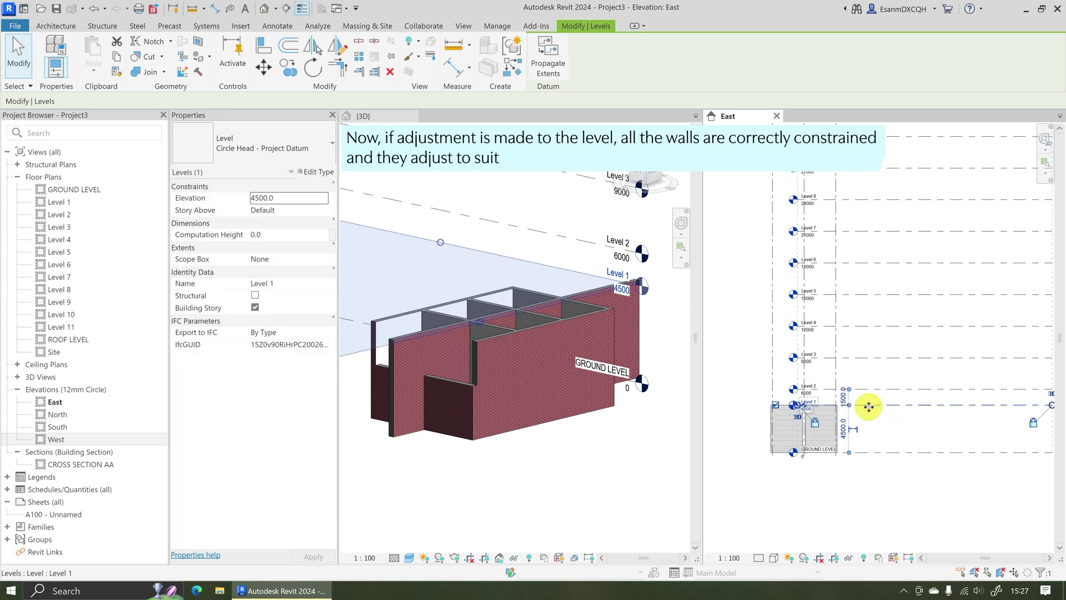
click(282, 198)
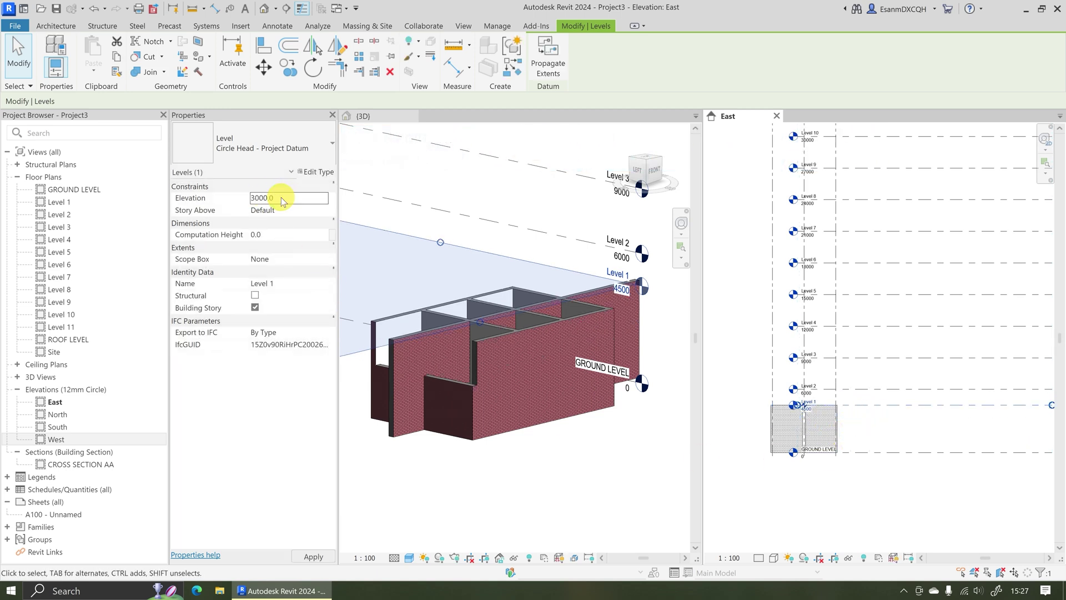
key(Return)
click(523, 478)
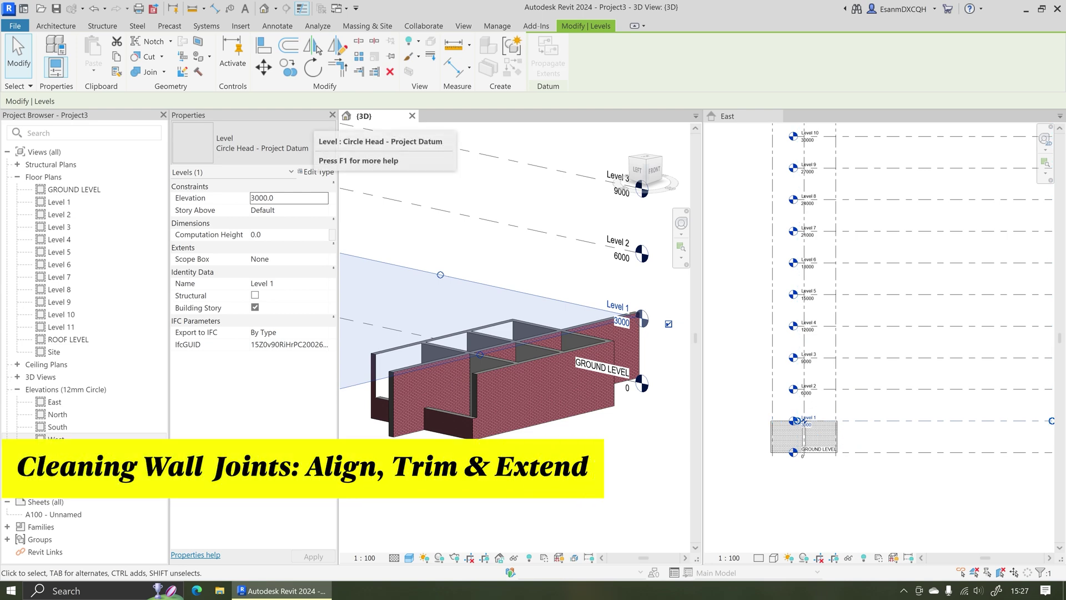
click(523, 480)
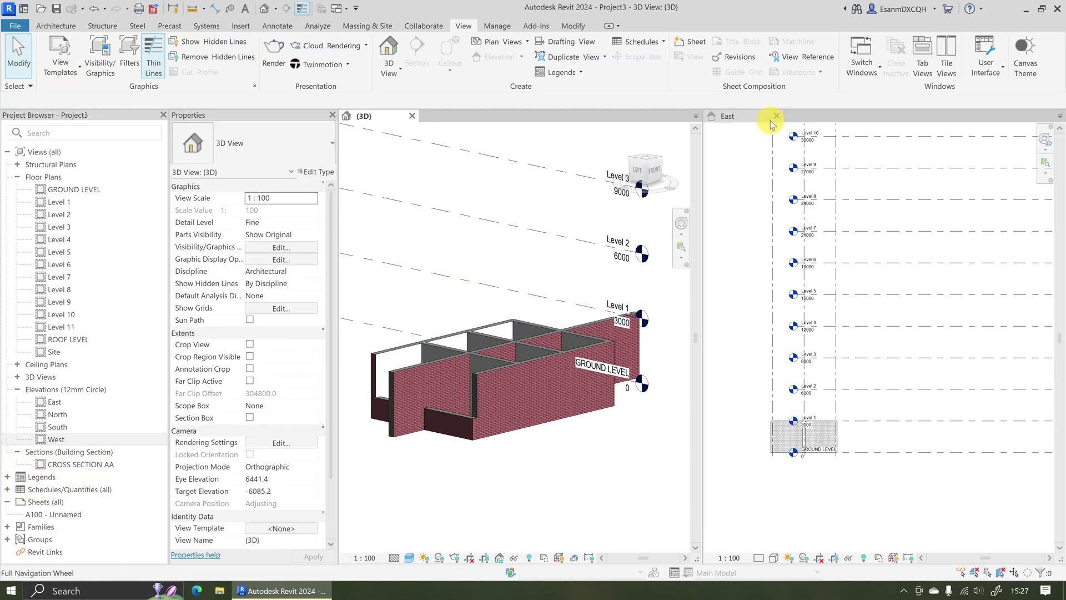
Close the East elevation and, in the GROUND LEVEL plan, shorten the middle wall on grid BB by pulling its east end back toward grid 04
click(777, 116)
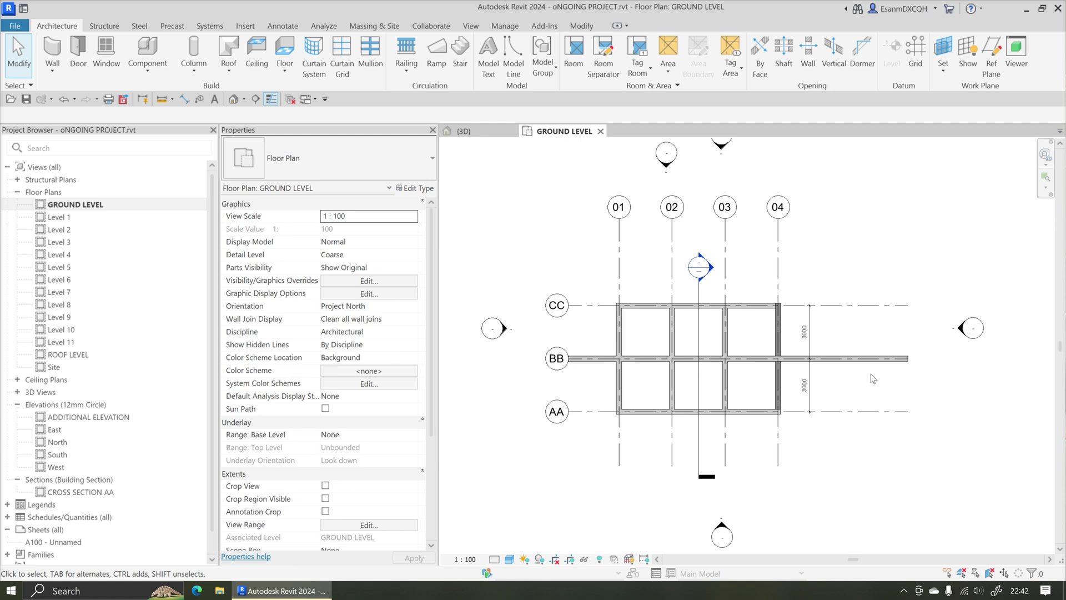
click(841, 364)
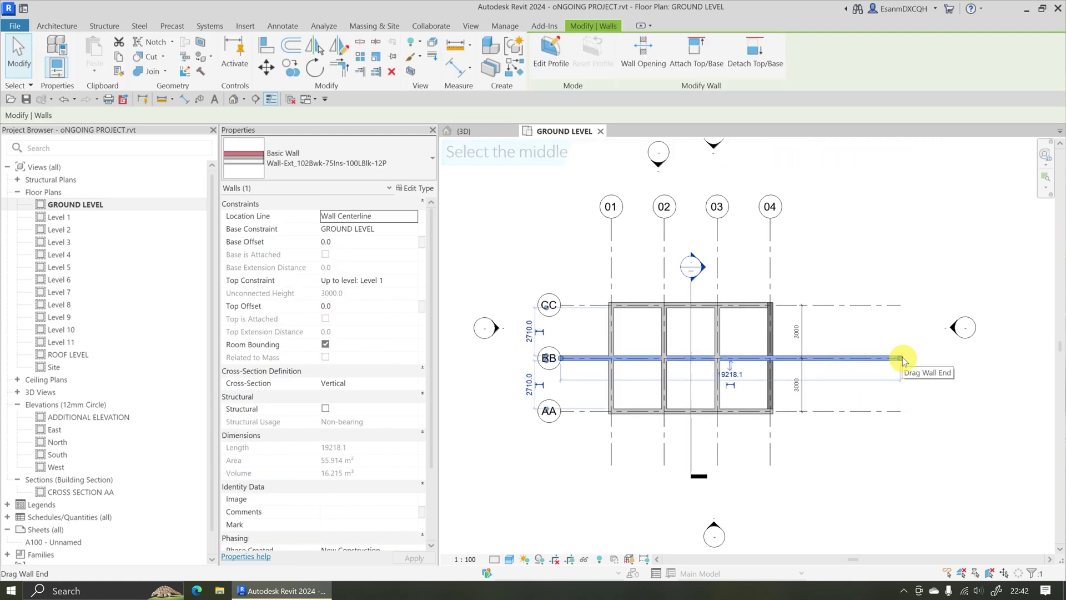
drag(900, 359, 790, 358)
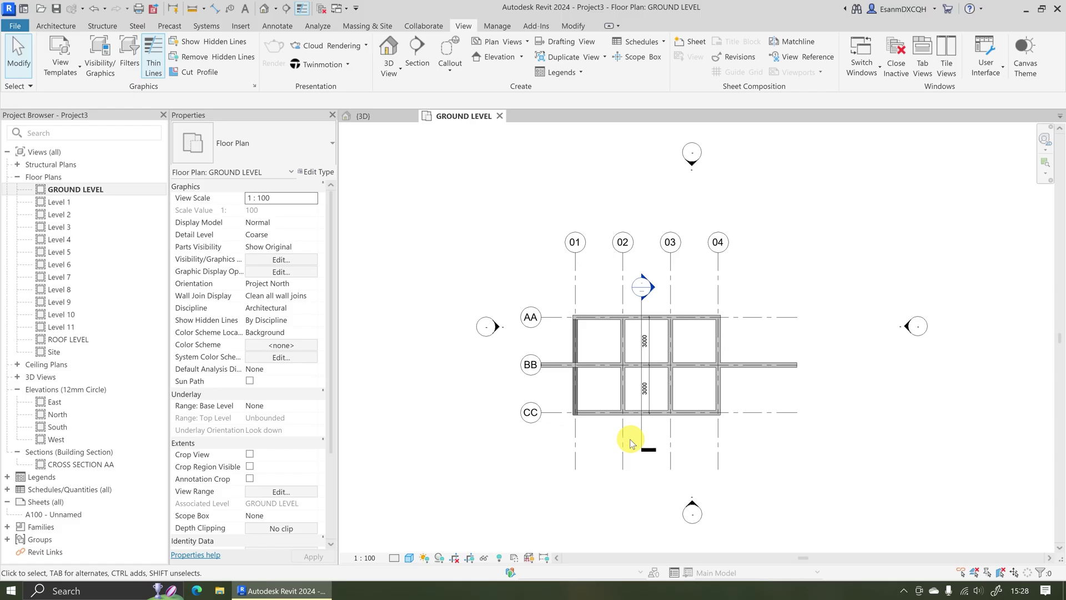
Align the east end of the middle wall on grid BB with the outer face of the wall on grid 04
scroll(631, 443, up, 1)
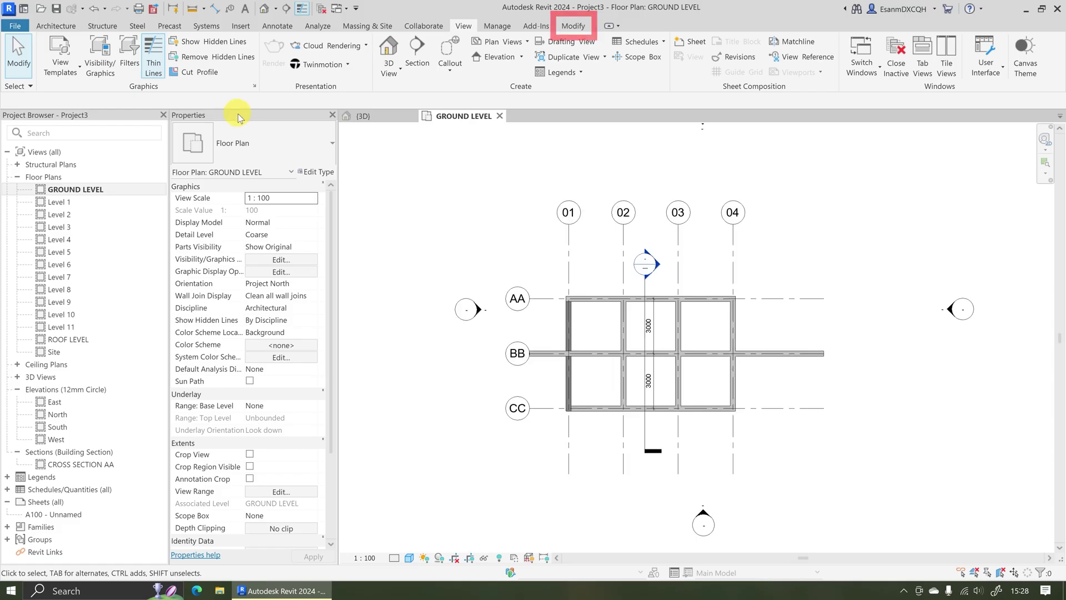
click(572, 27)
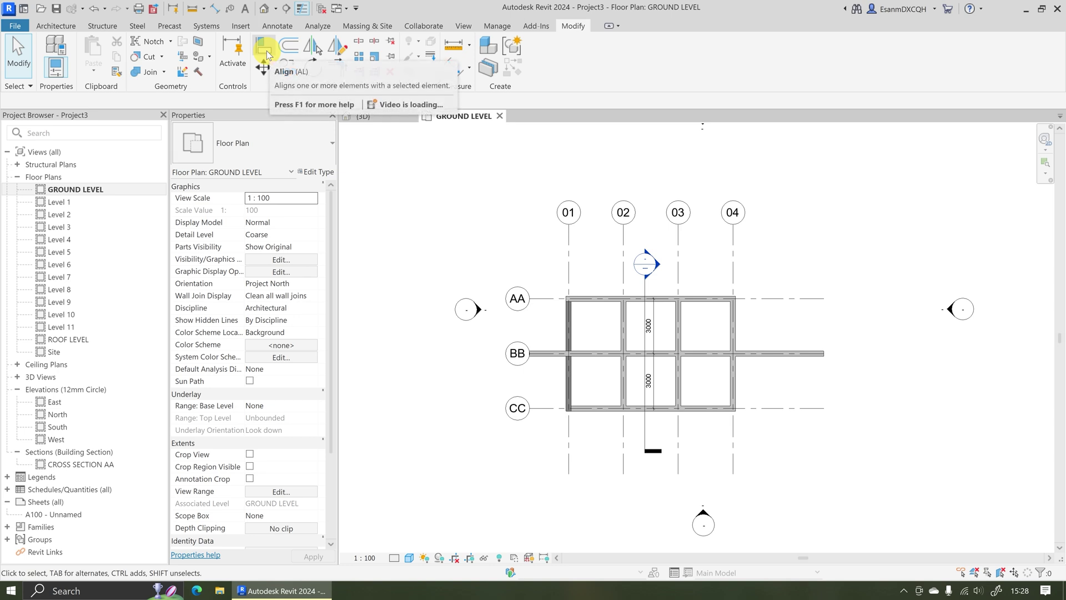
click(267, 51)
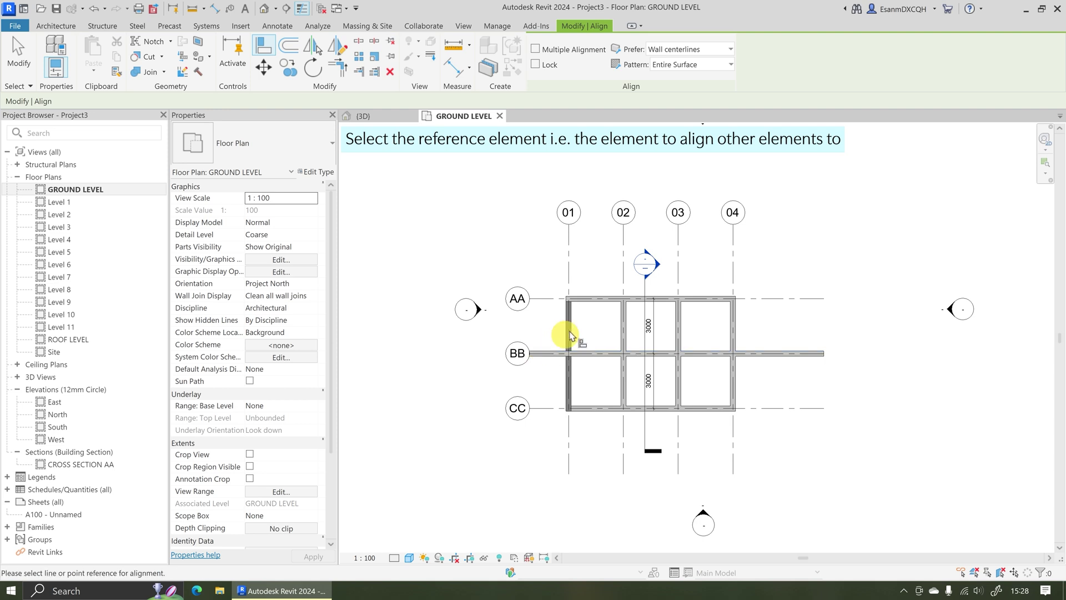
scroll(741, 339, up, 4)
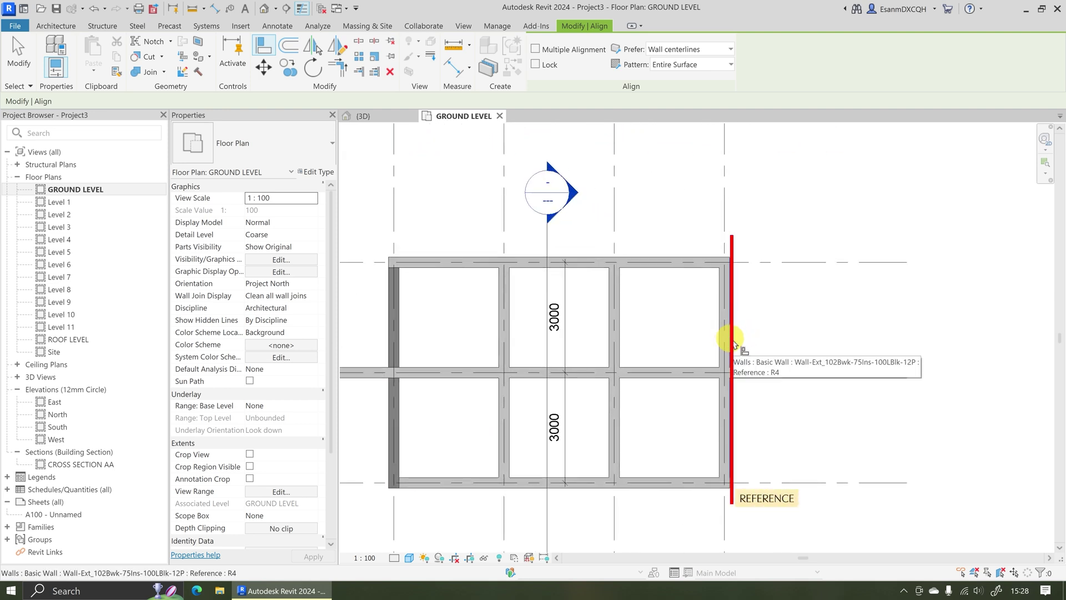
click(732, 336)
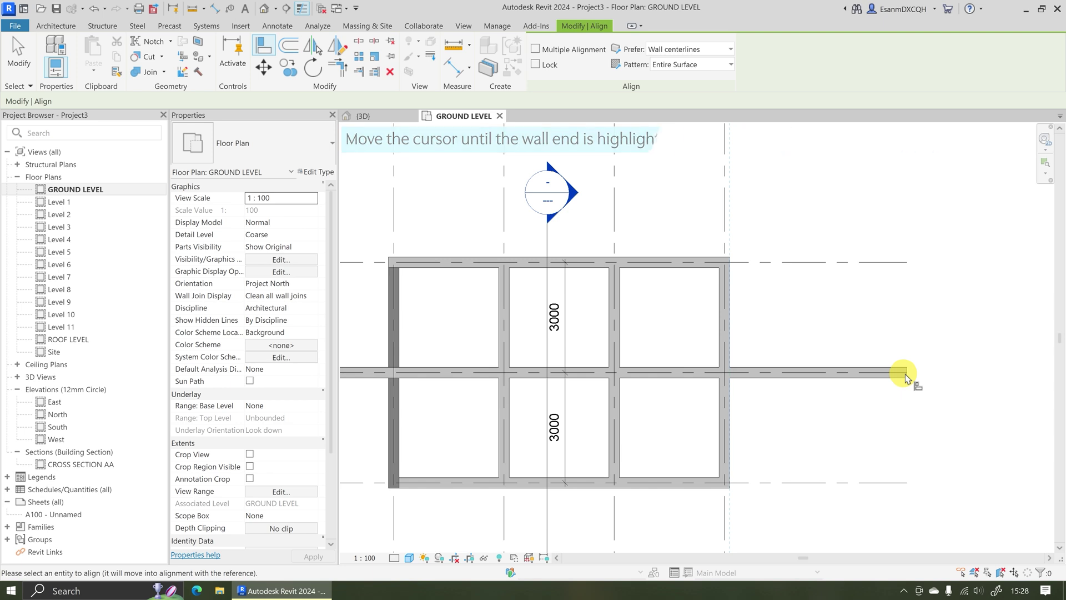
click(904, 375)
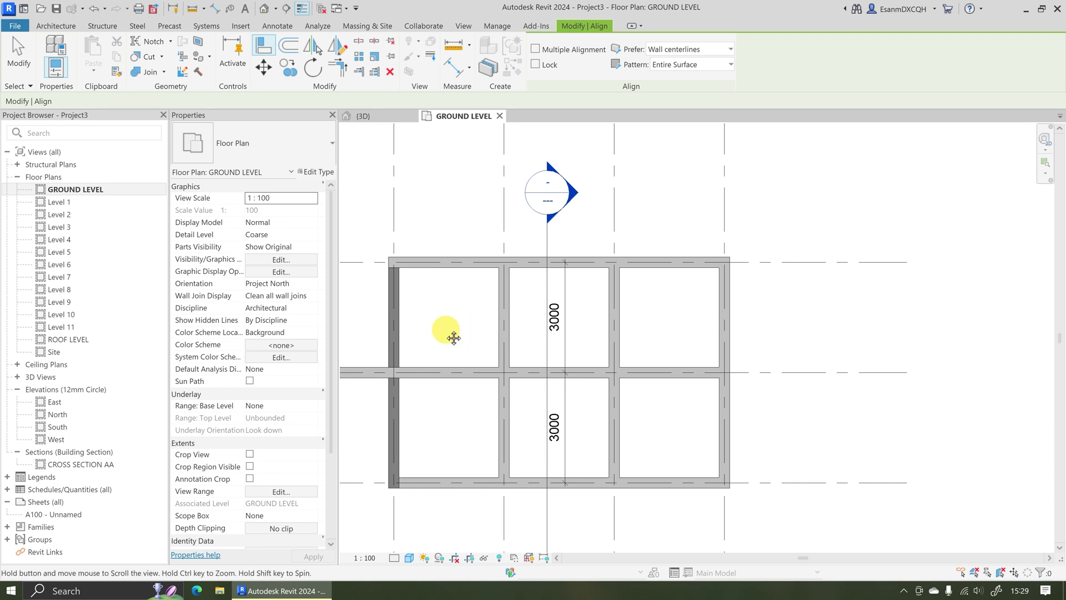
Align the west end of the middle wall on grid BB with the outer face of the wall on grid 01
middle_drag(448, 333, 612, 335)
scroll(524, 368, up, 3)
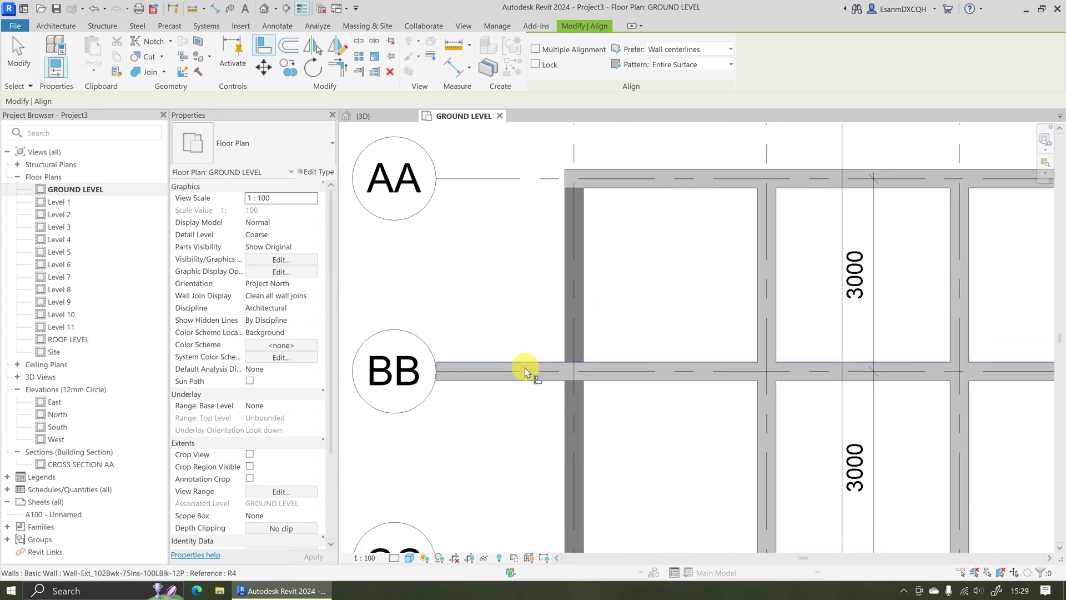
click(562, 350)
click(563, 326)
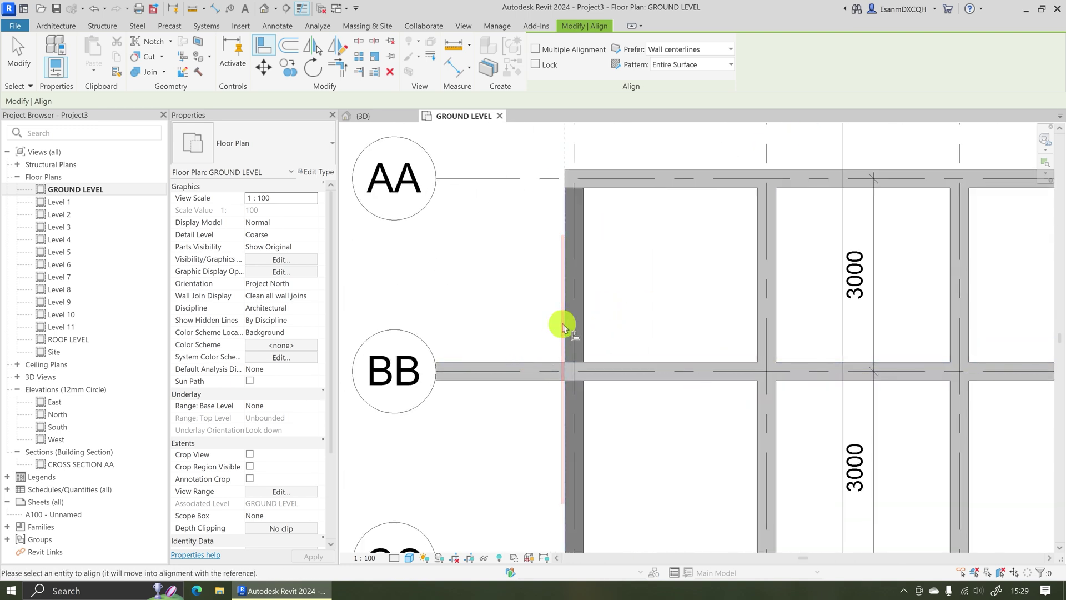
click(437, 378)
scroll(516, 334, down, 3)
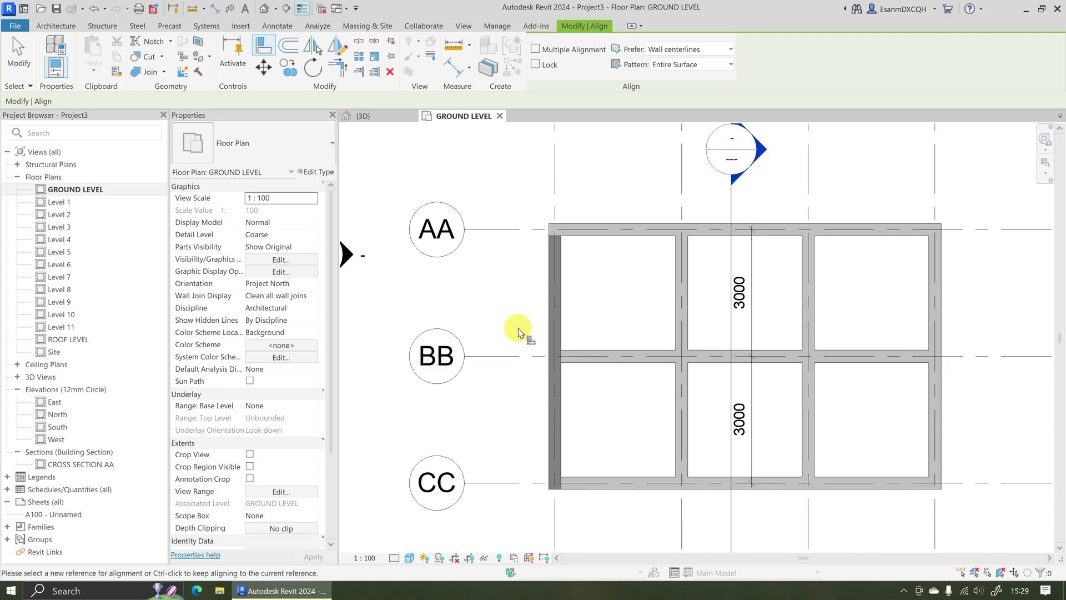
scroll(518, 333, down, 1)
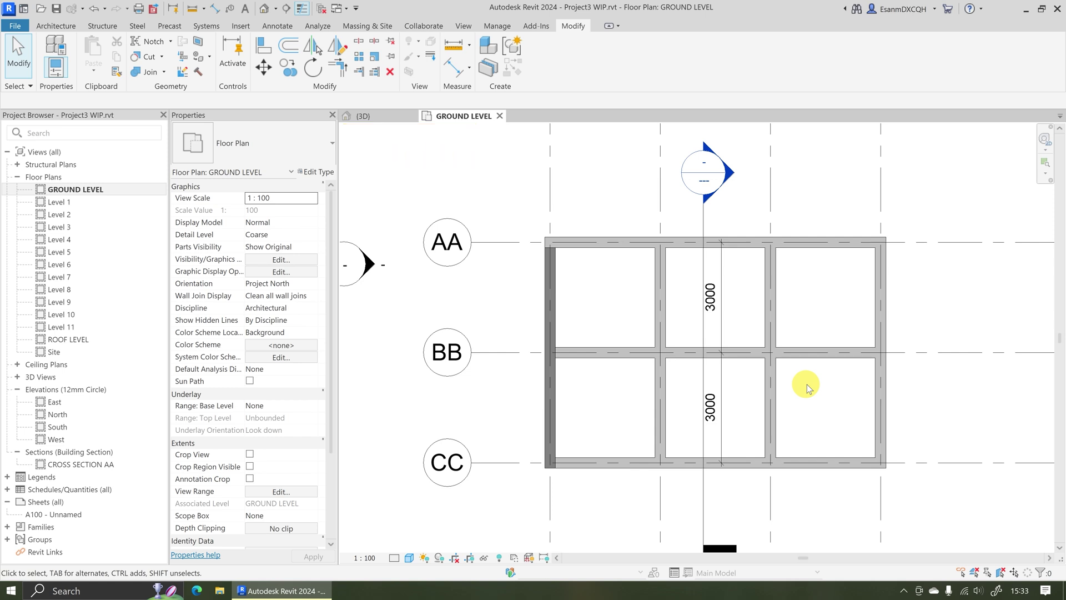
Trim the middle wall on grid BB back to the wall on grid 03, keeping its western part, with Trim/Extend Single Element
click(574, 25)
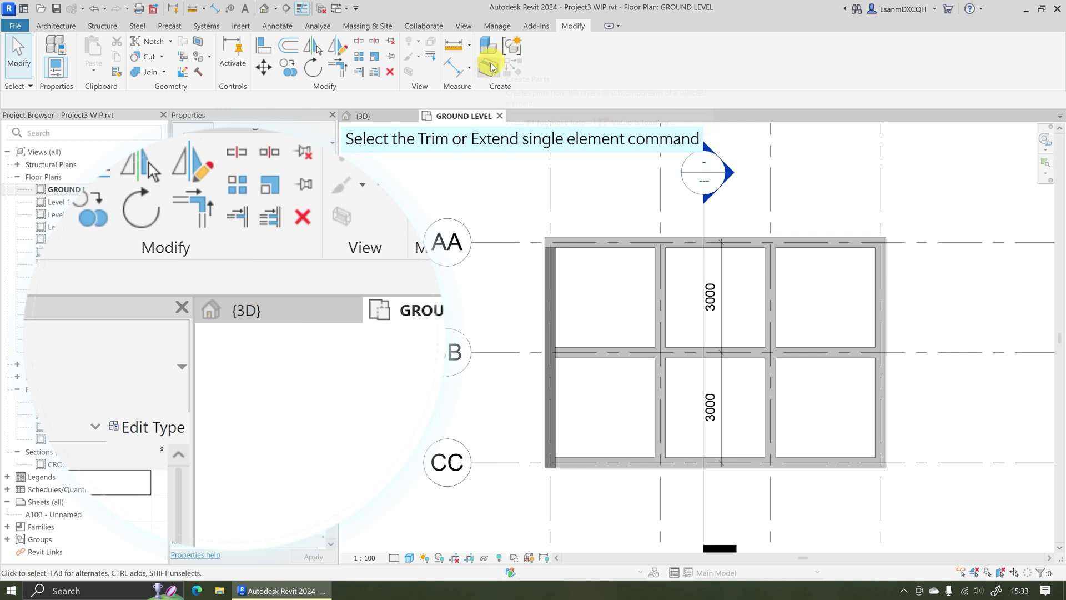
click(358, 74)
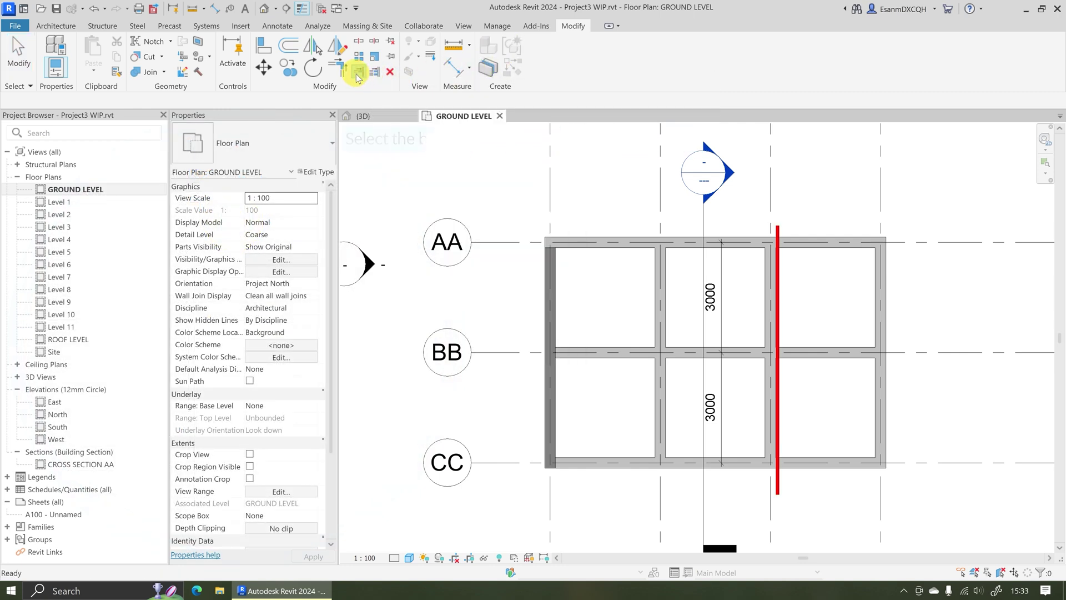
click(775, 410)
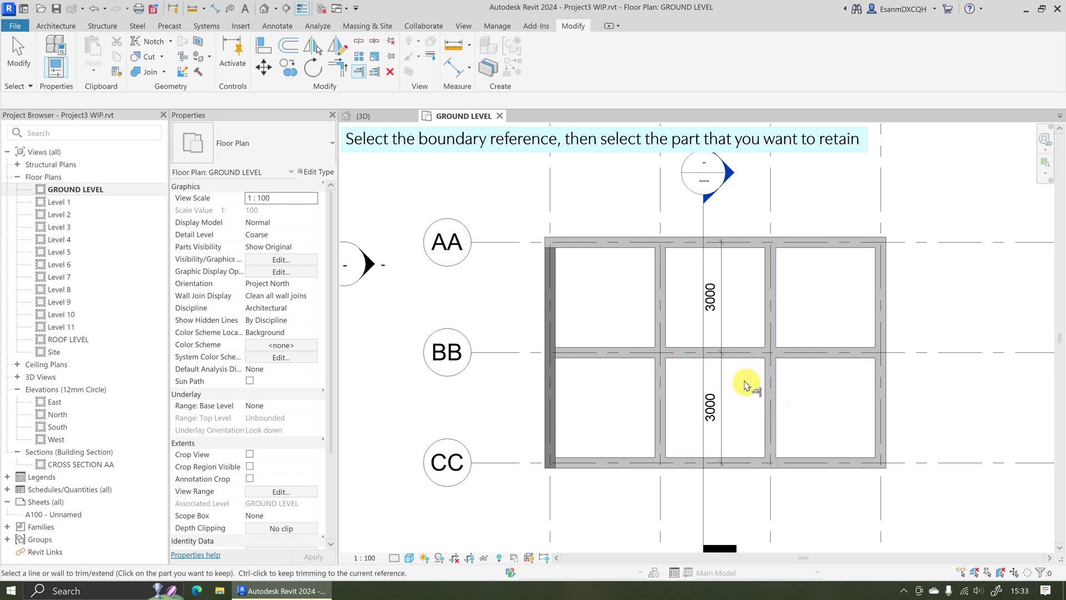
click(743, 361)
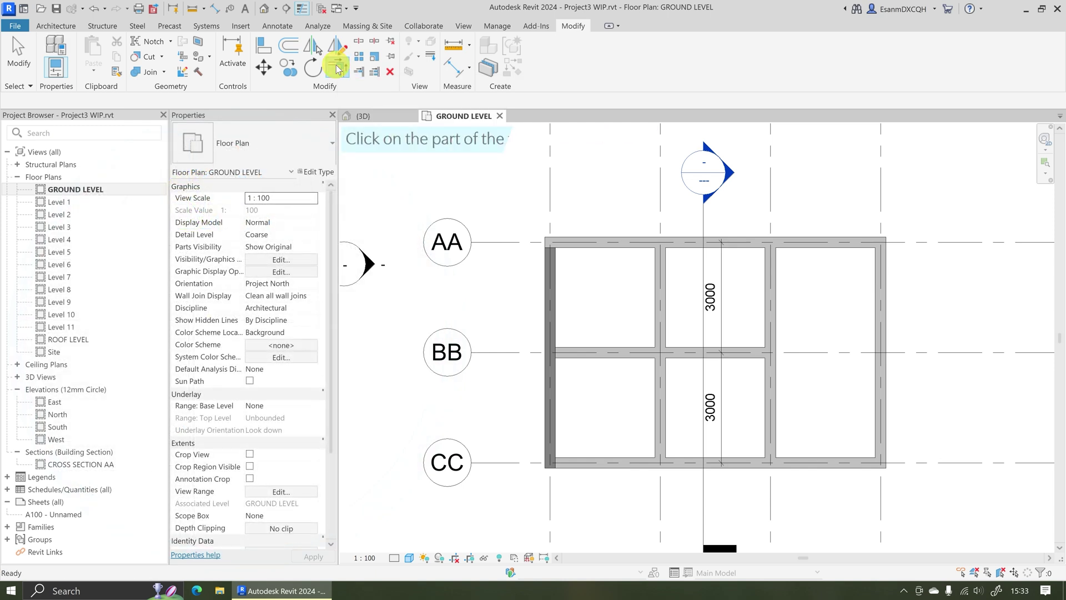
Trim the wall on grid 02 and the wall on grid BB to a corner, keeping the part north of BB and the part east of 02
click(338, 68)
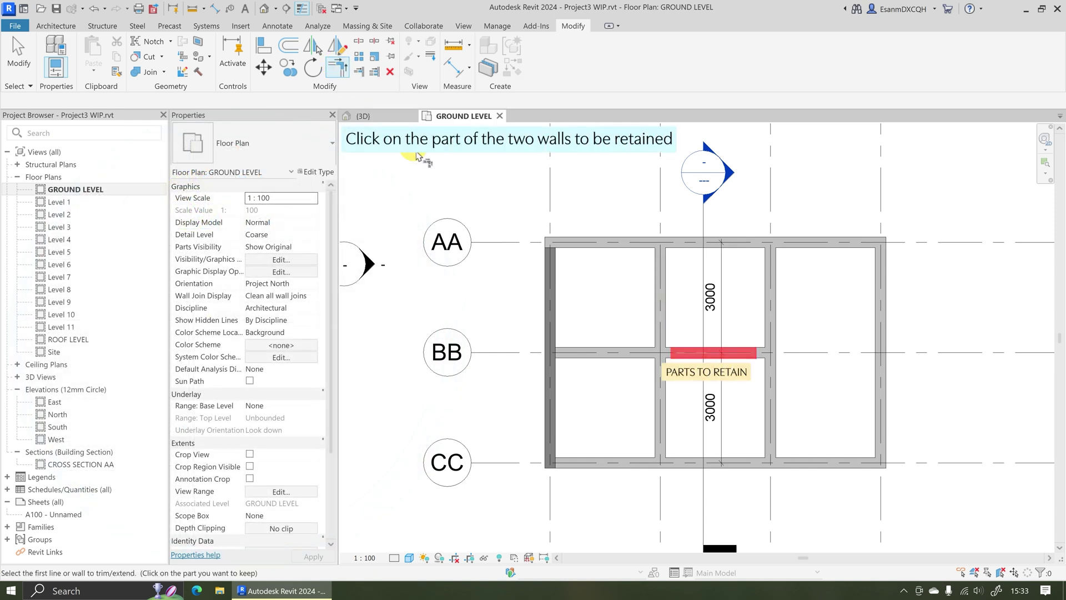
click(665, 337)
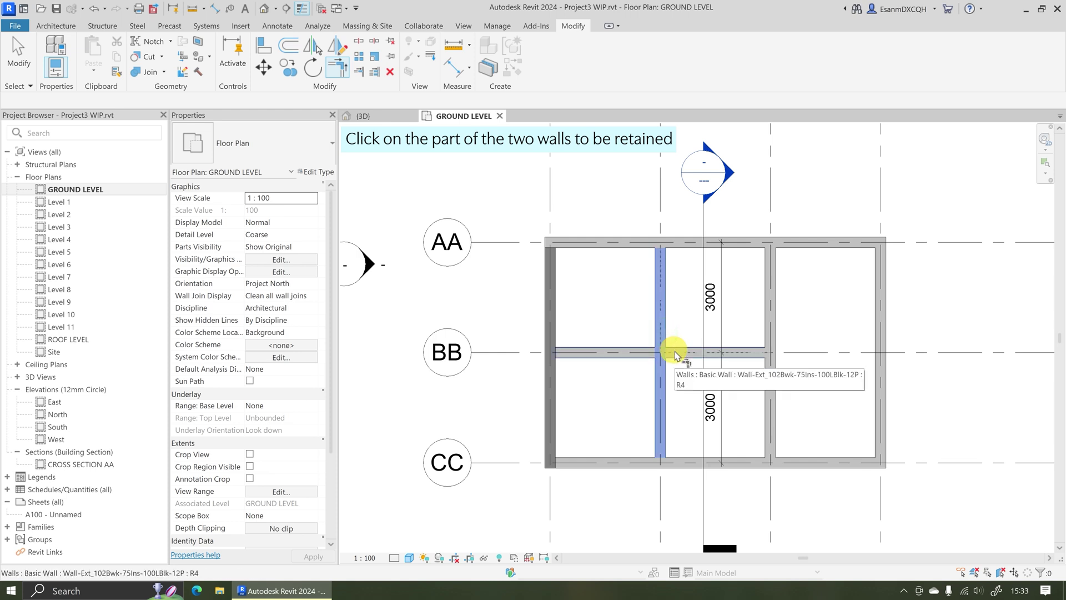
click(676, 355)
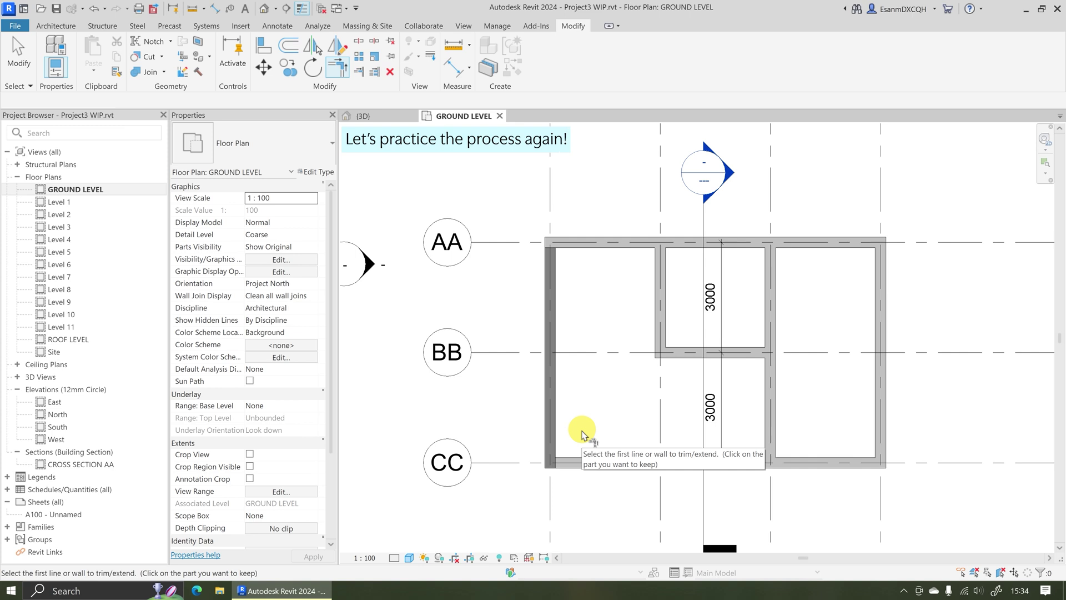
key(Escape)
Draw a single horizontal practice wall in the empty area east of the building
middle_drag(928, 381, 601, 387)
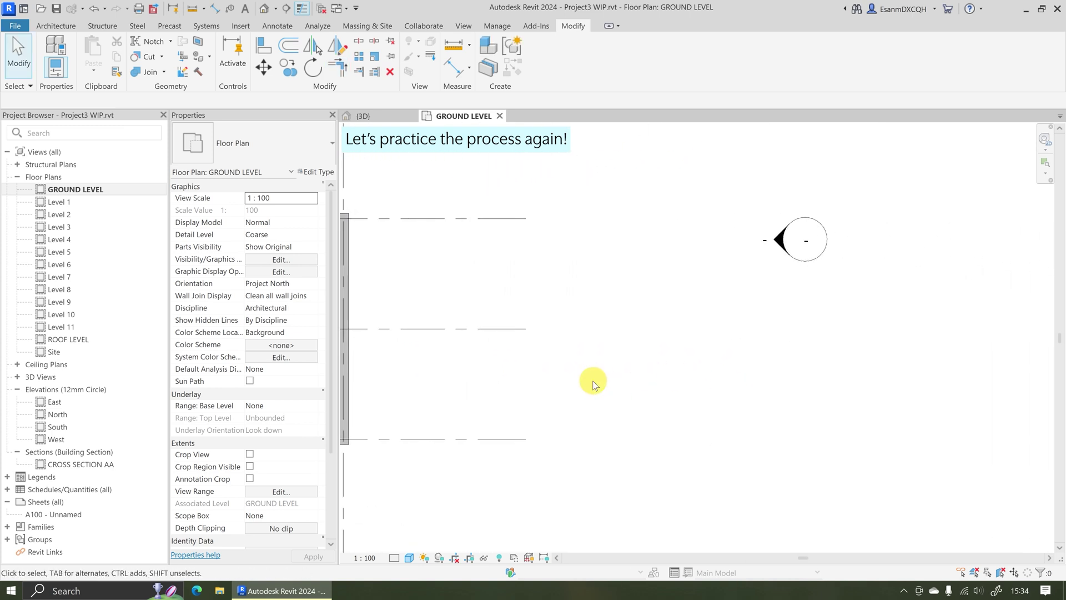
click(56, 26)
click(55, 47)
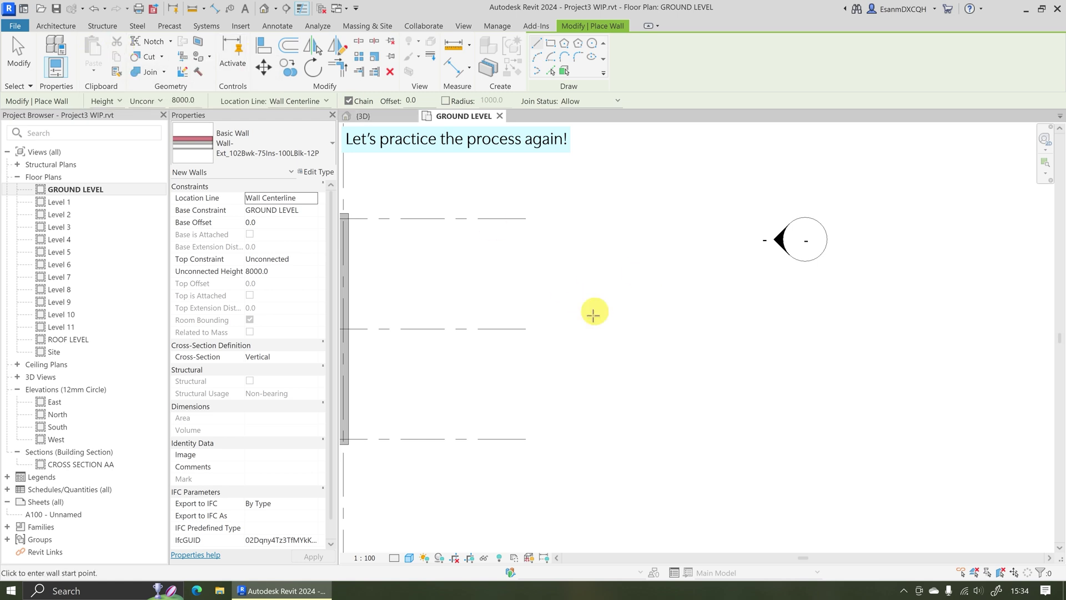
click(618, 343)
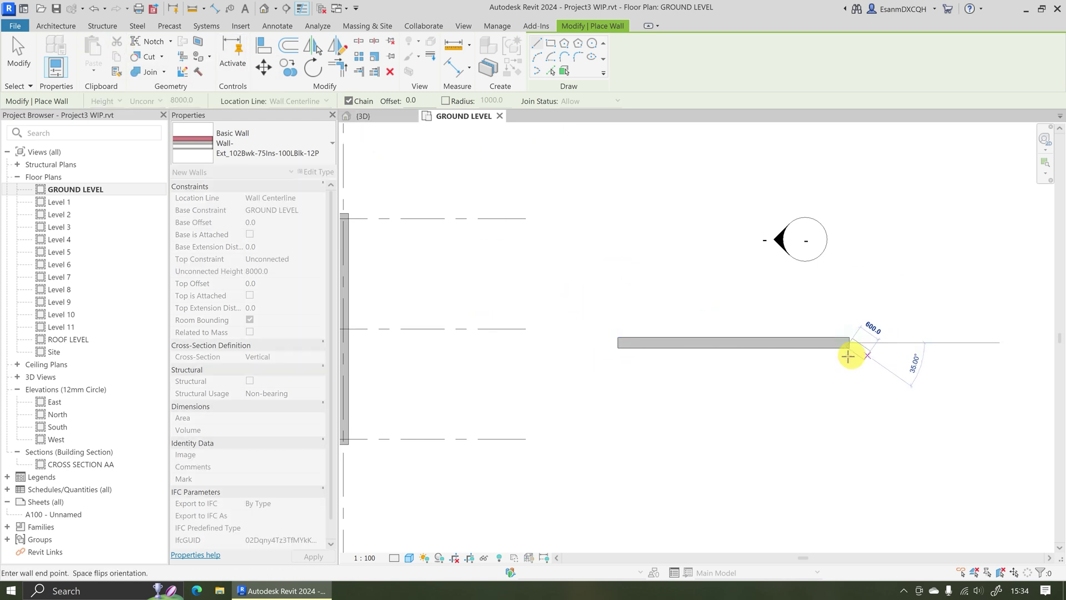
click(849, 356)
key(Escape)
Draw two more horizontal walls in line east of the first one, leaving gaps of about 2000 mm
middle_drag(817, 360, 607, 361)
click(710, 342)
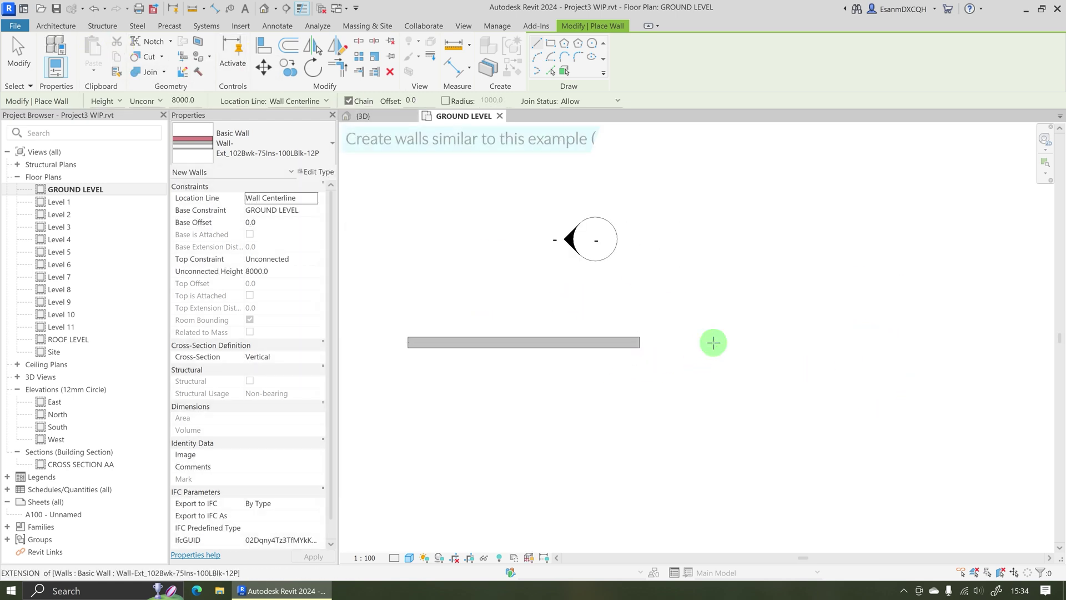
click(959, 342)
key(Escape)
middle_drag(883, 378, 649, 381)
click(800, 348)
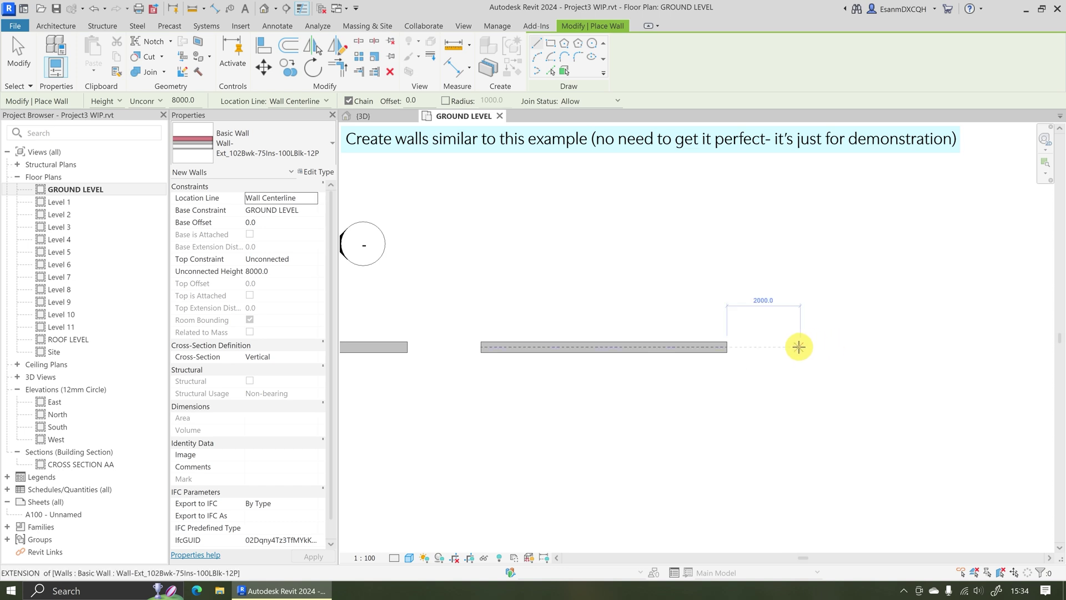
click(1014, 348)
scroll(940, 348, down, 3)
key(Escape)
Draw three separate vertical walls of staggered height just below the easternmost horizontal wall, without touching it
click(976, 362)
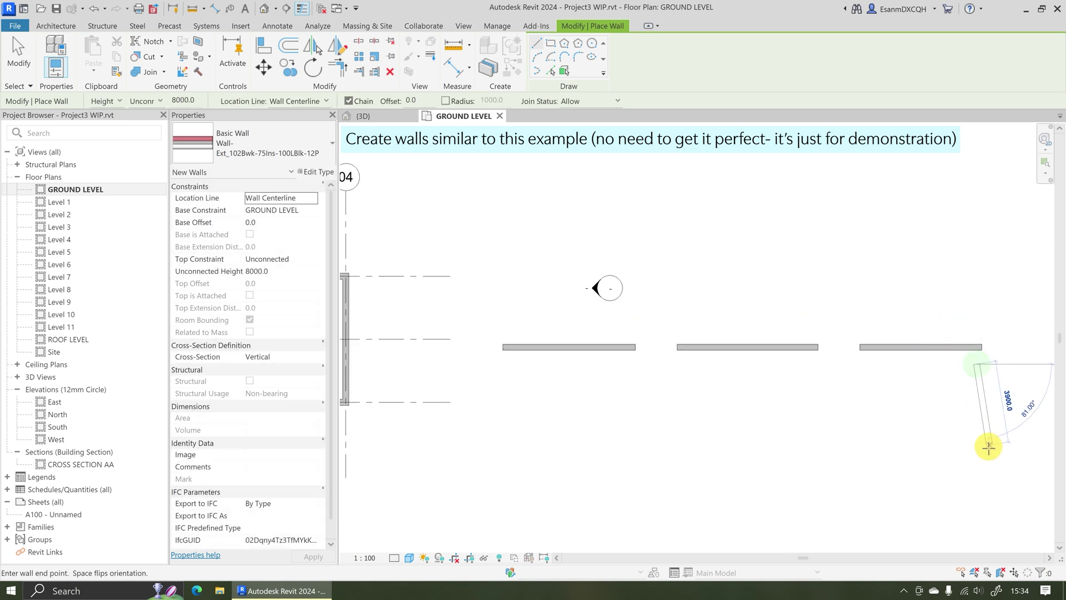
click(977, 468)
key(Escape)
click(944, 369)
click(944, 480)
key(Escape)
click(902, 375)
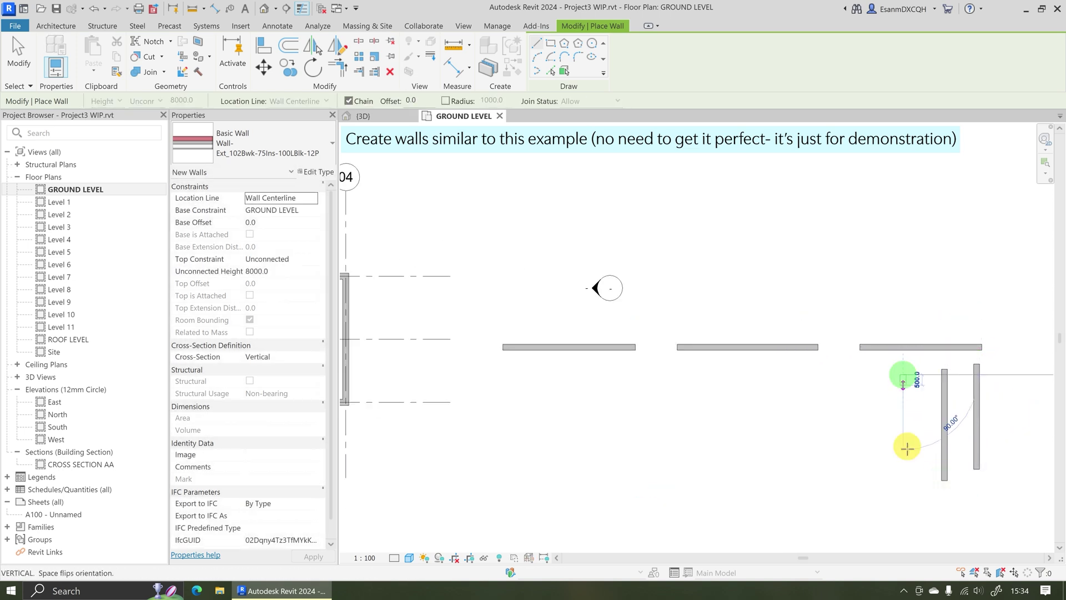
click(904, 492)
key(Escape)
Draw two chained sloping walls forming an inverted V below the middle horizontal wall, the first about 6600 mm long at about 42°
click(652, 485)
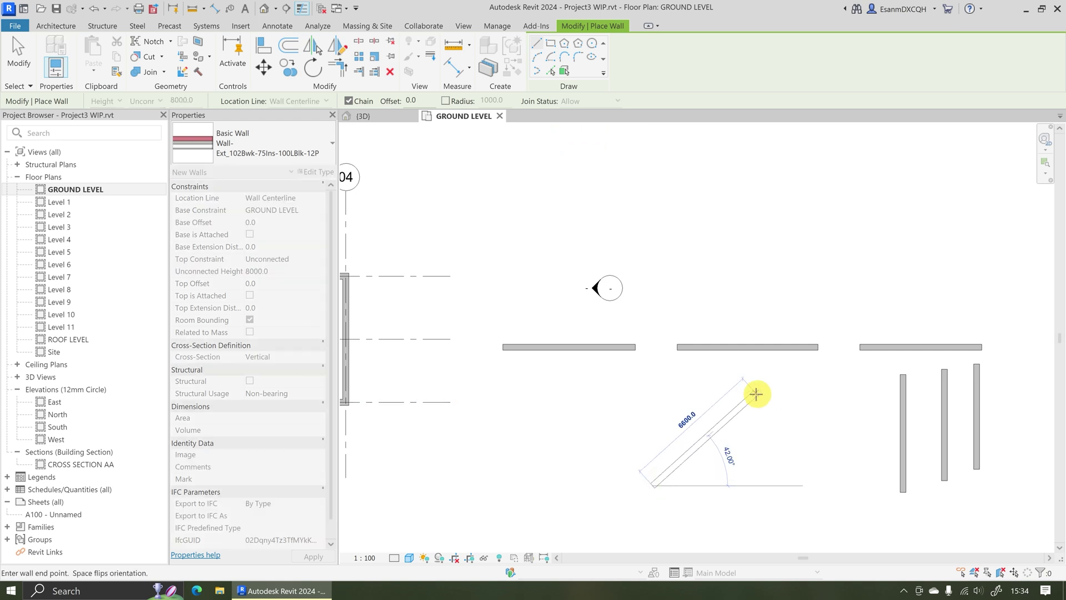
click(755, 391)
click(840, 491)
key(Escape)
Below the westernmost horizontal wall, draw two vertical walls, the first about 5300 mm long, and a horizontal wall about 3300 mm long crossing the second
click(514, 368)
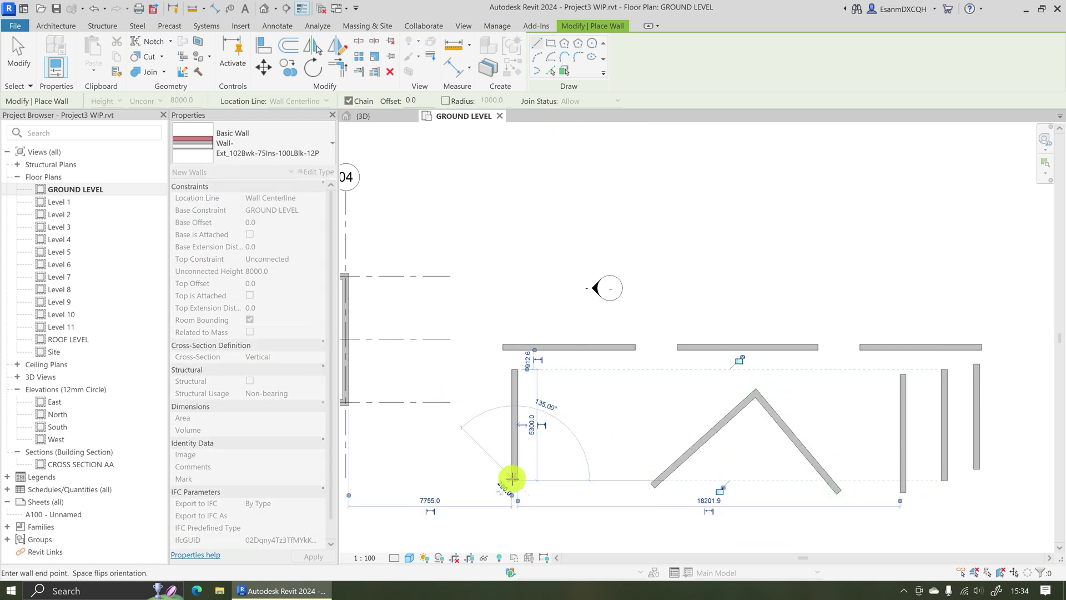
click(514, 480)
key(Escape)
click(563, 379)
click(565, 483)
key(Escape)
click(540, 429)
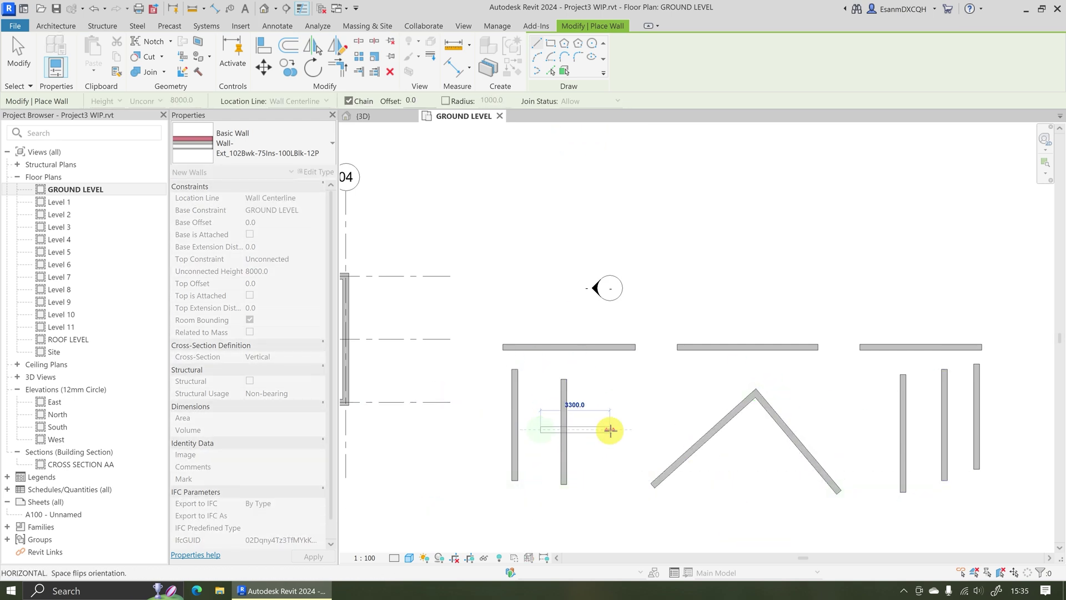
click(610, 429)
key(Escape)
Draw a slanted wall west of the inverted V and a vertical wall about 2500 mm long between it and the crossed walls
click(664, 382)
click(620, 495)
key(Escape)
click(615, 382)
click(616, 435)
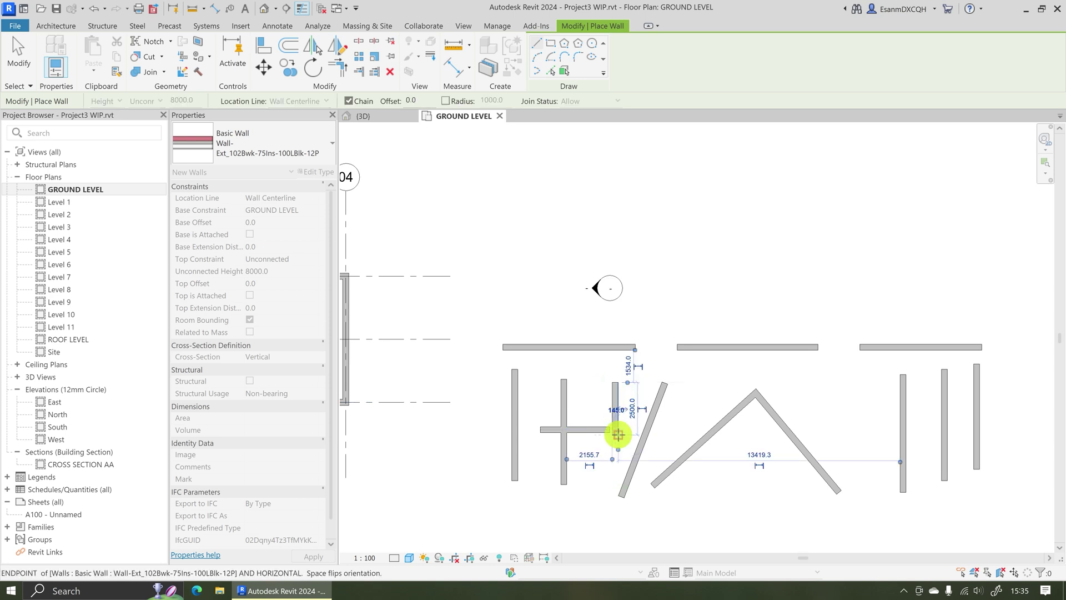
key(Escape)
Draw a fourth vertical wall west of the three below the easternmost horizontal wall and finish placing walls
click(873, 383)
click(872, 475)
key(Escape)
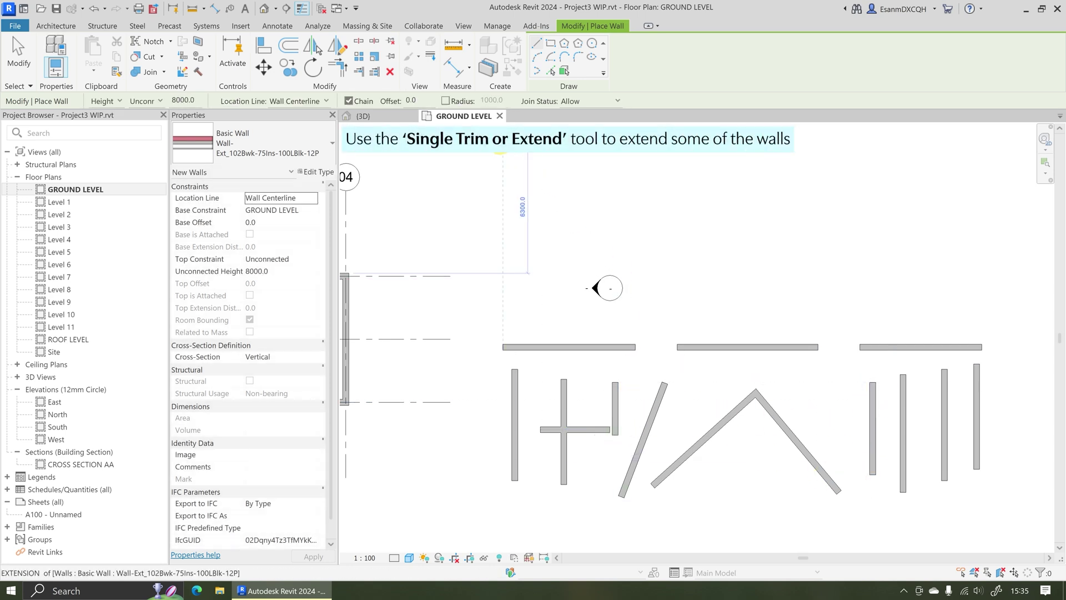
key(Escape)
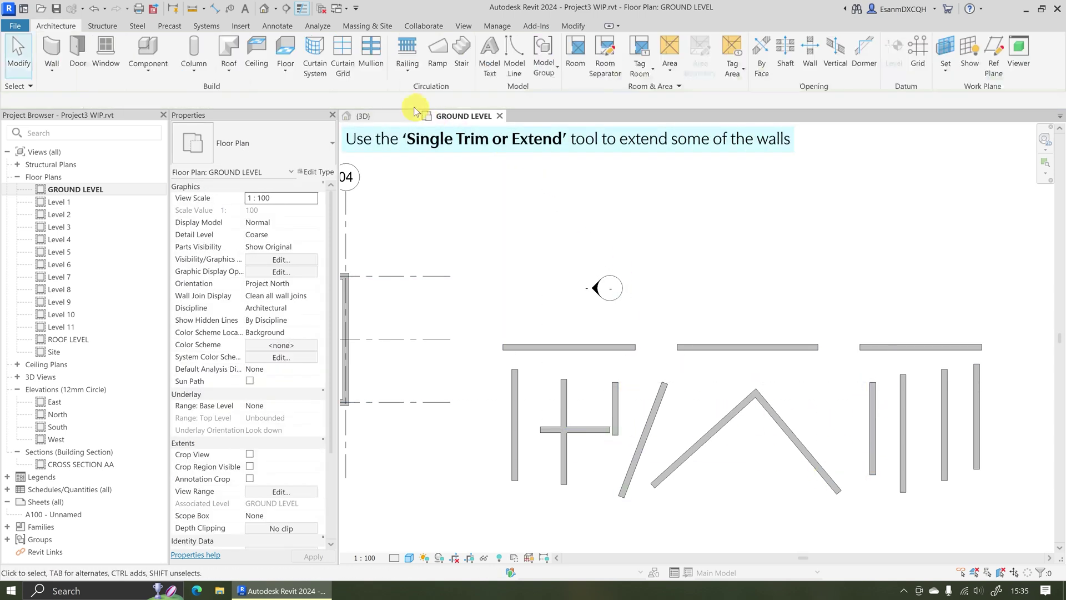
Extend the three vertical walls below the westernmost horizontal wall up to it with Trim/Extend Single Element
click(575, 28)
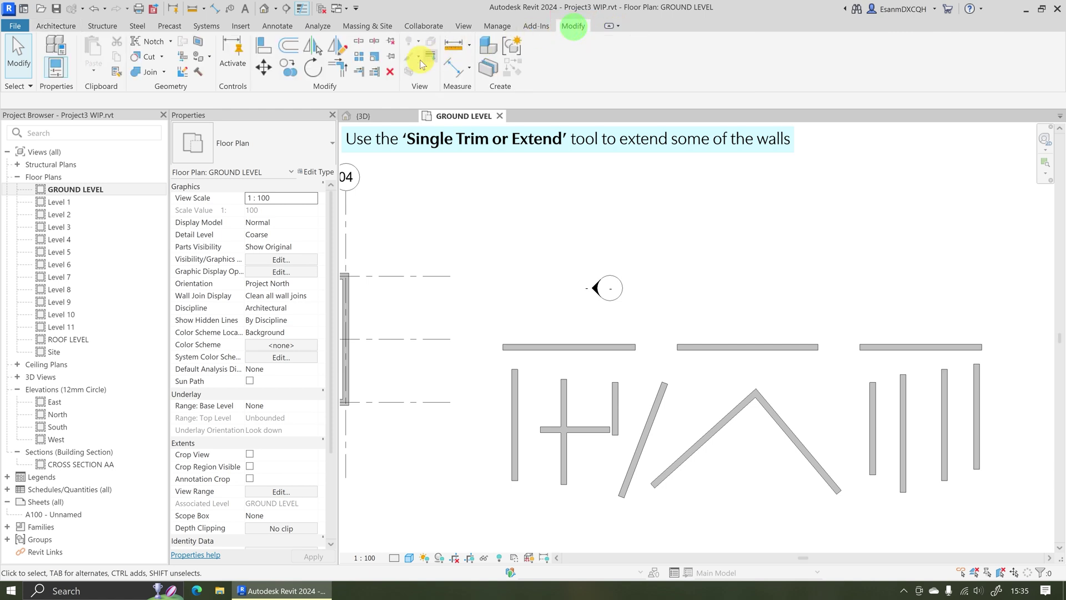
click(355, 71)
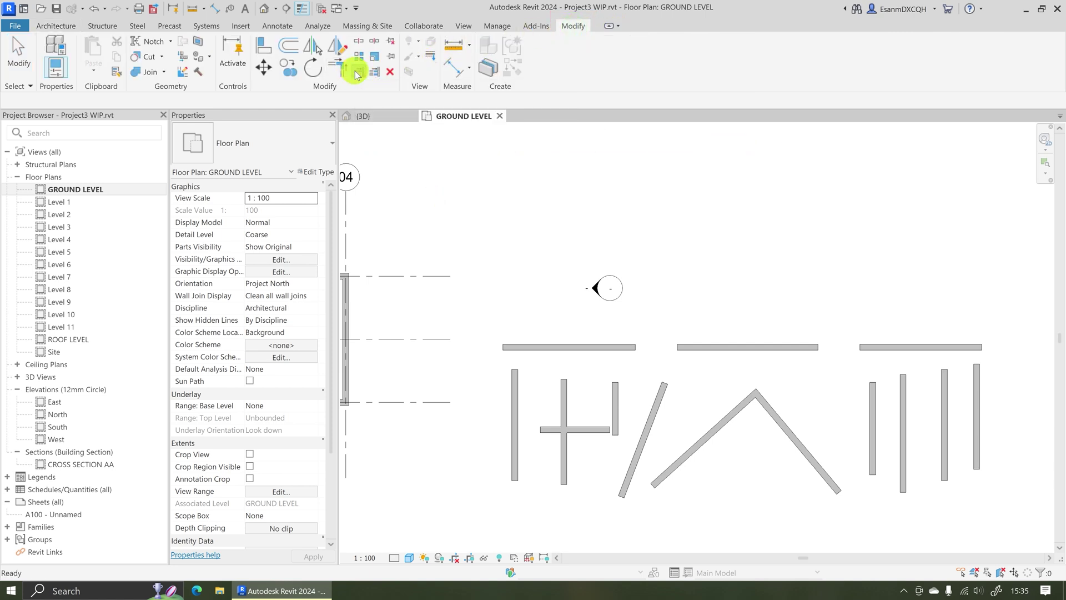
click(545, 353)
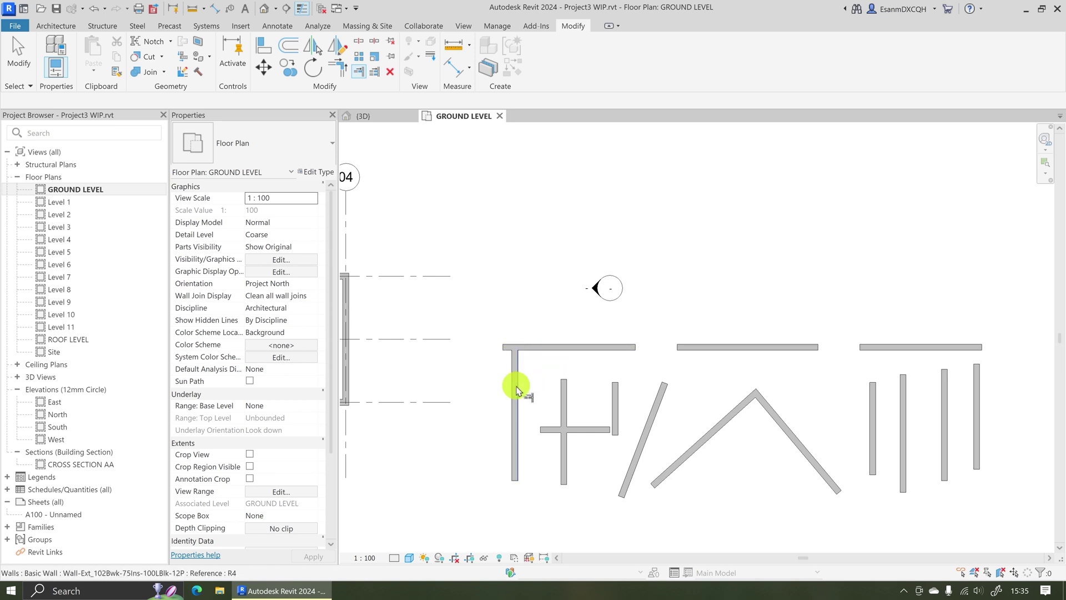
click(517, 389)
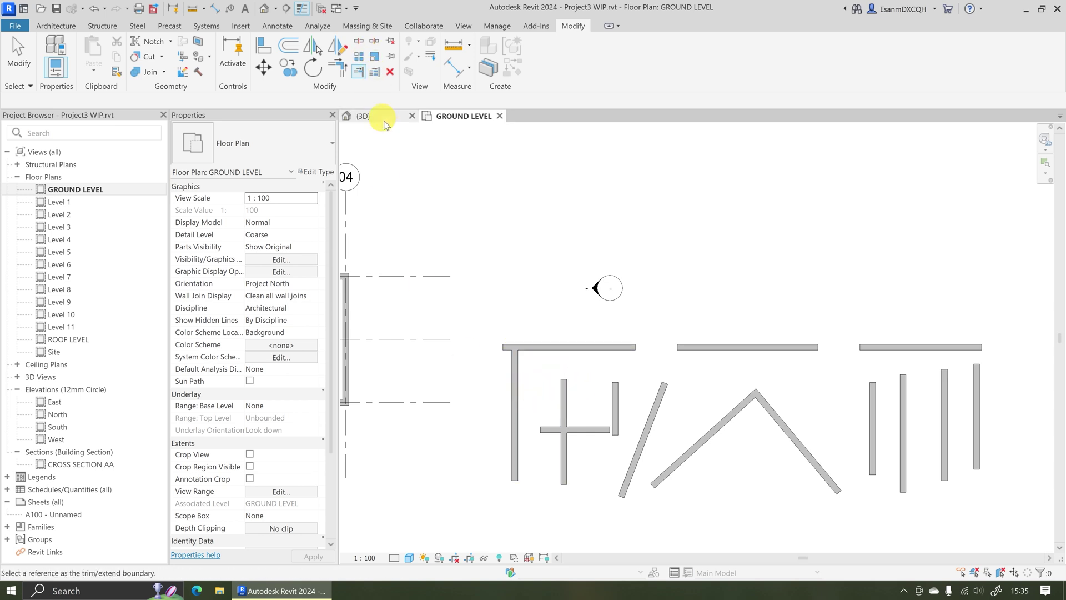
click(563, 359)
click(564, 393)
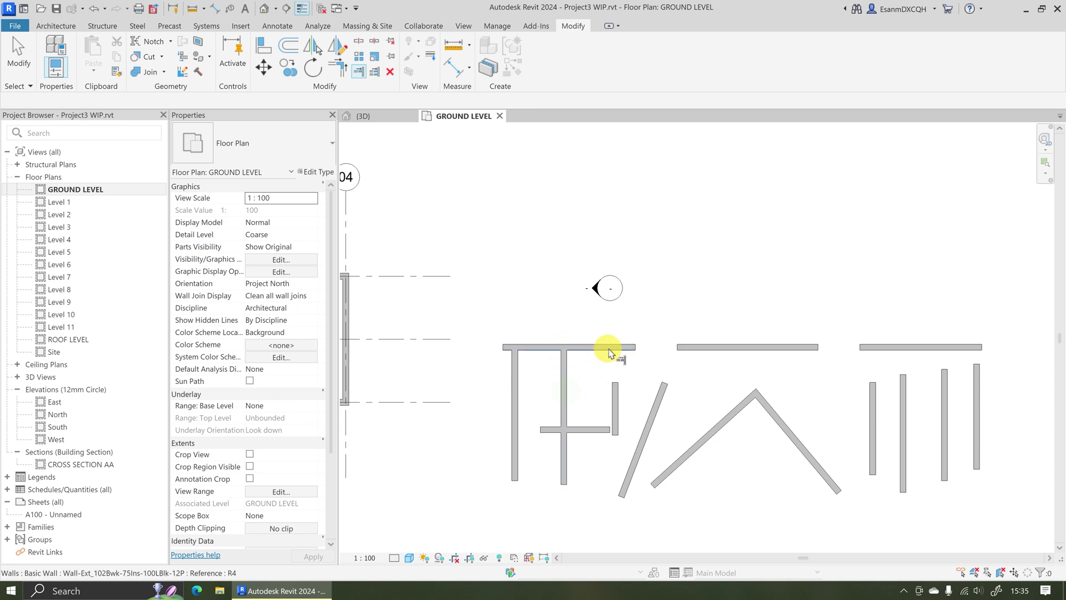
click(610, 354)
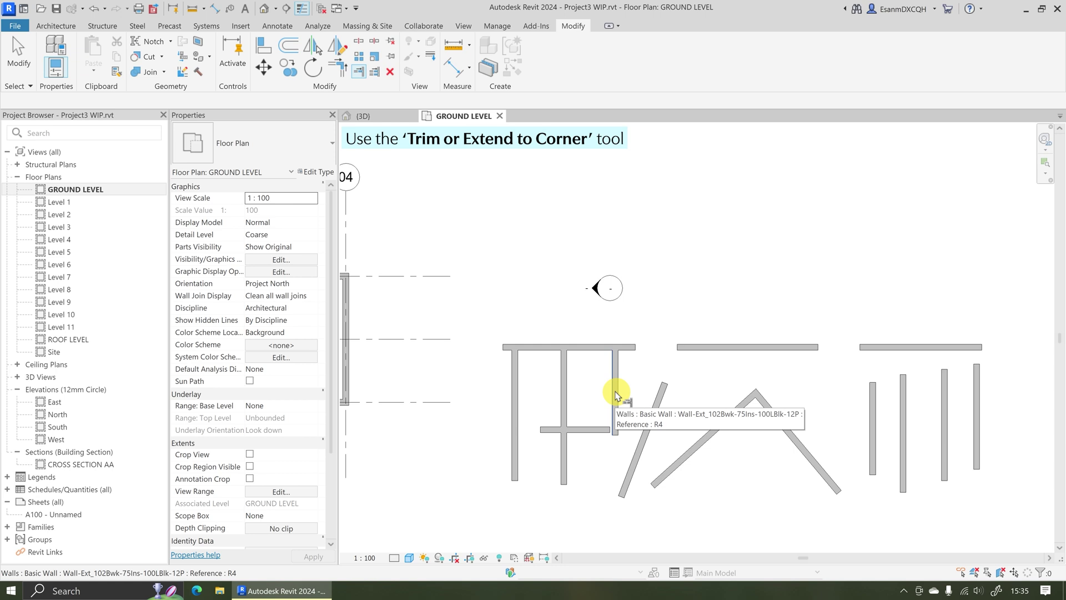
click(615, 395)
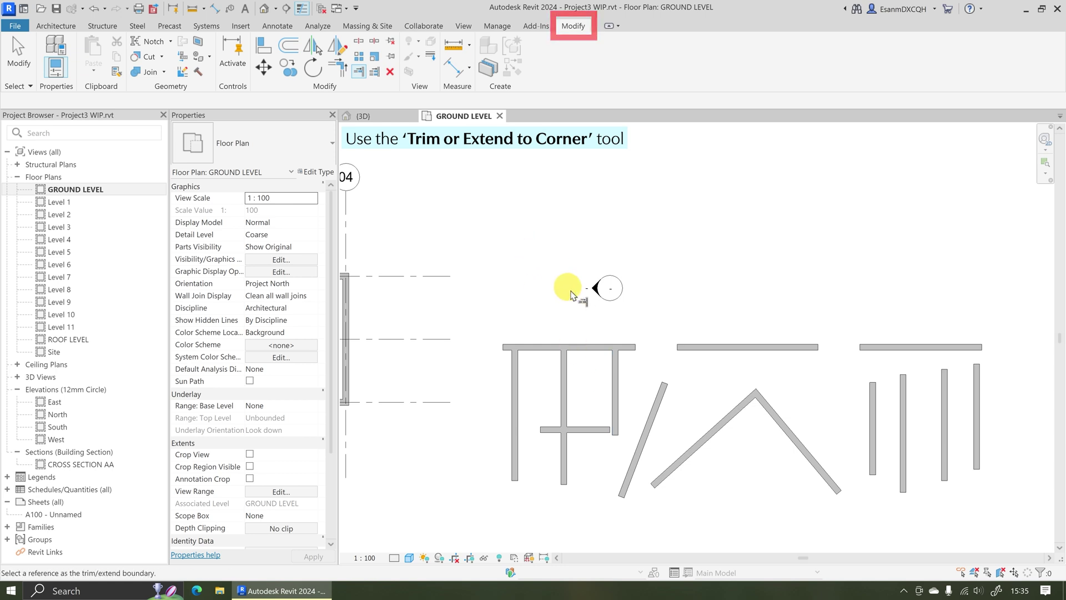
Join the short lower horizontal wall to the first two vertical walls with Trim/Extend to Corner, keeping the upper parts to close a rectangle
click(331, 76)
click(512, 397)
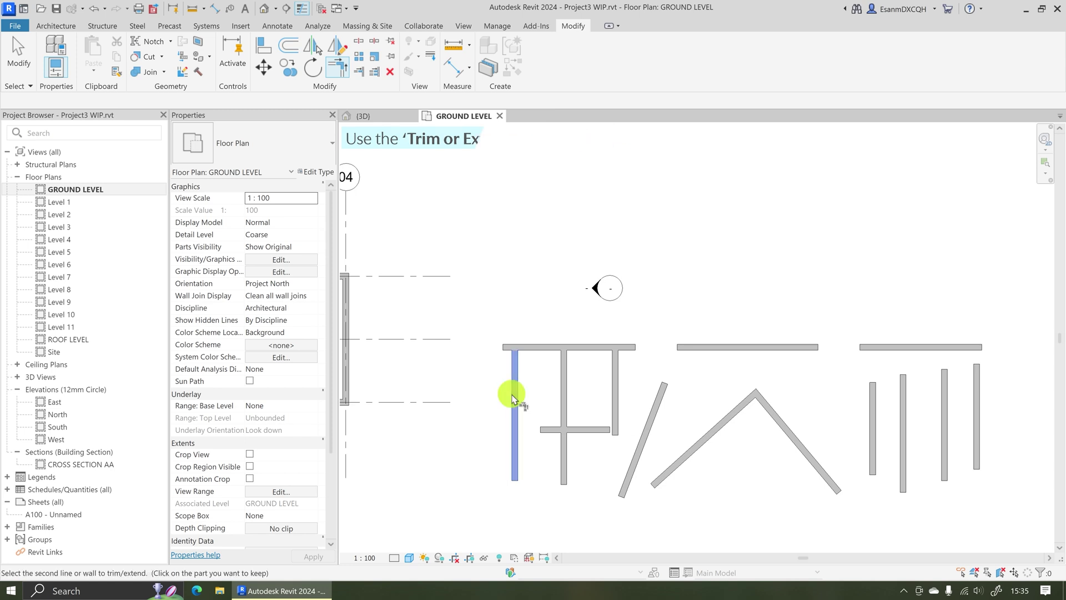
click(543, 433)
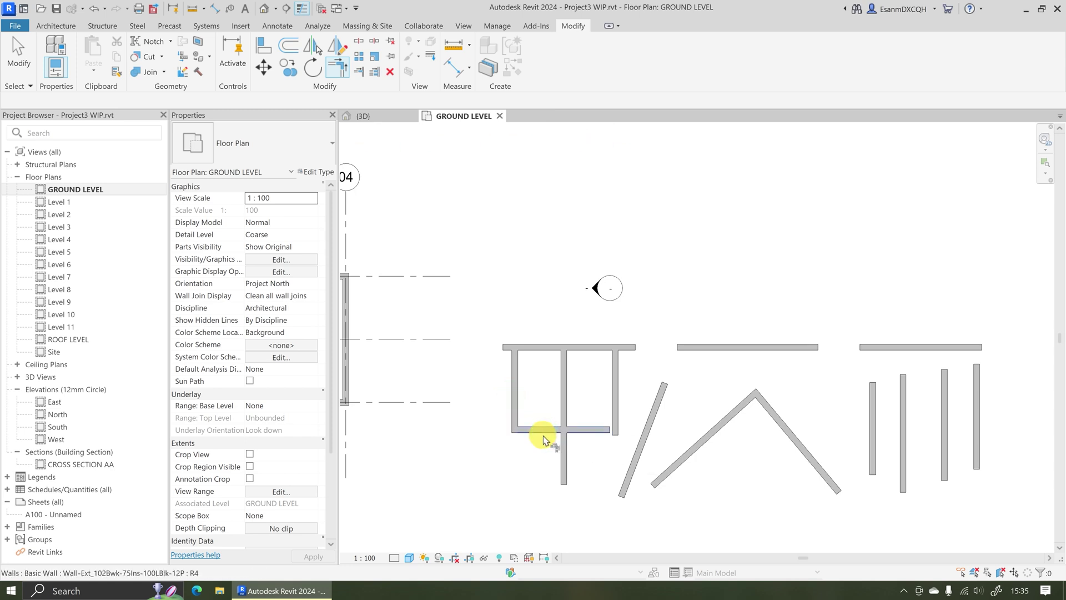
click(551, 431)
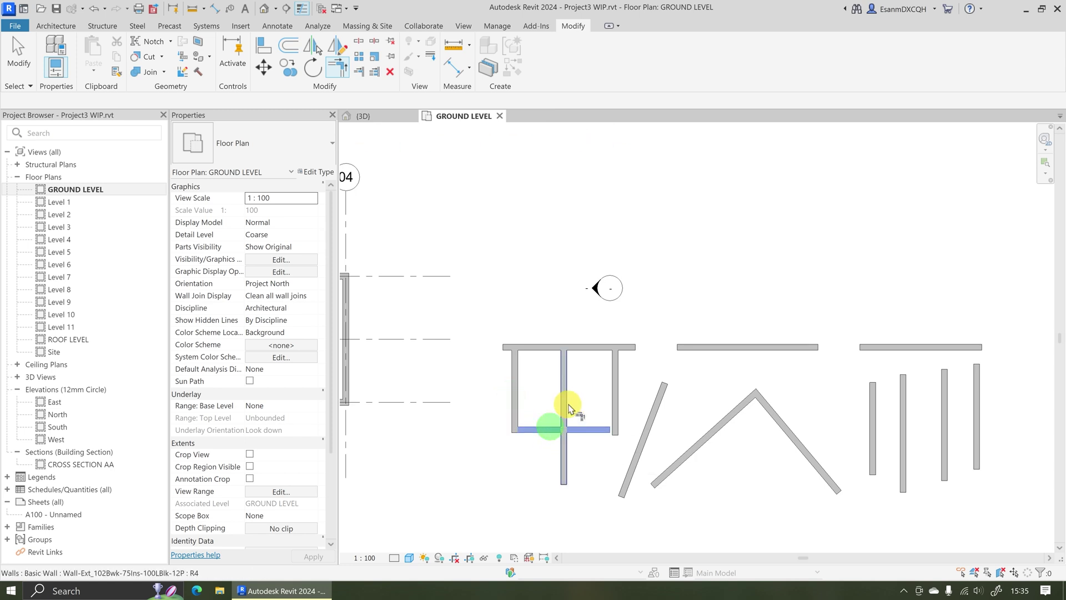
click(563, 403)
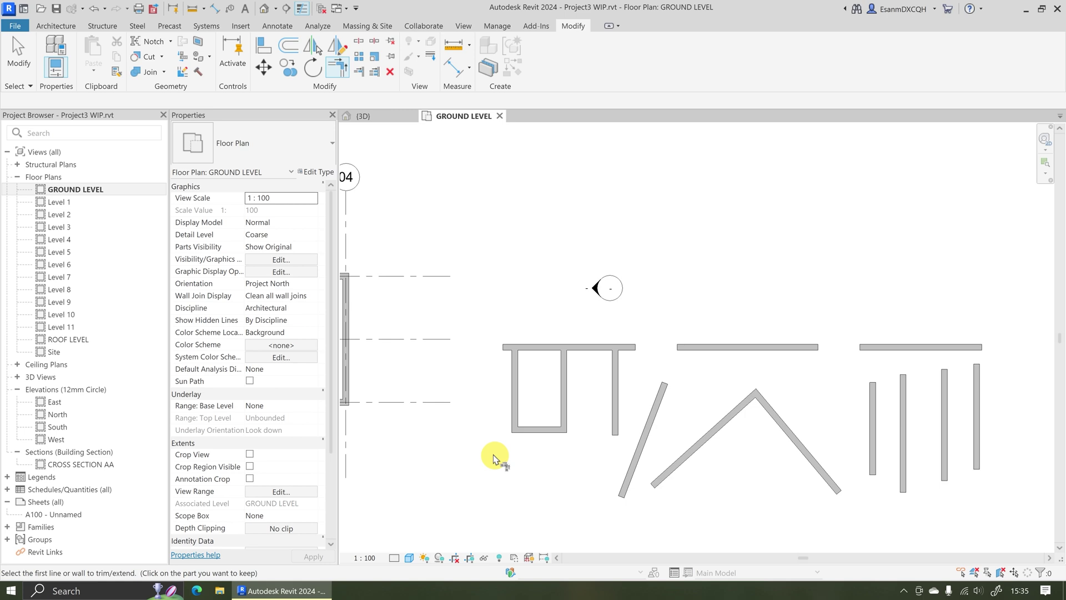
Extend the slanted wall to a corner with the middle horizontal wall, and the fourth vertical wall to a corner with the easternmost one
click(695, 348)
click(655, 410)
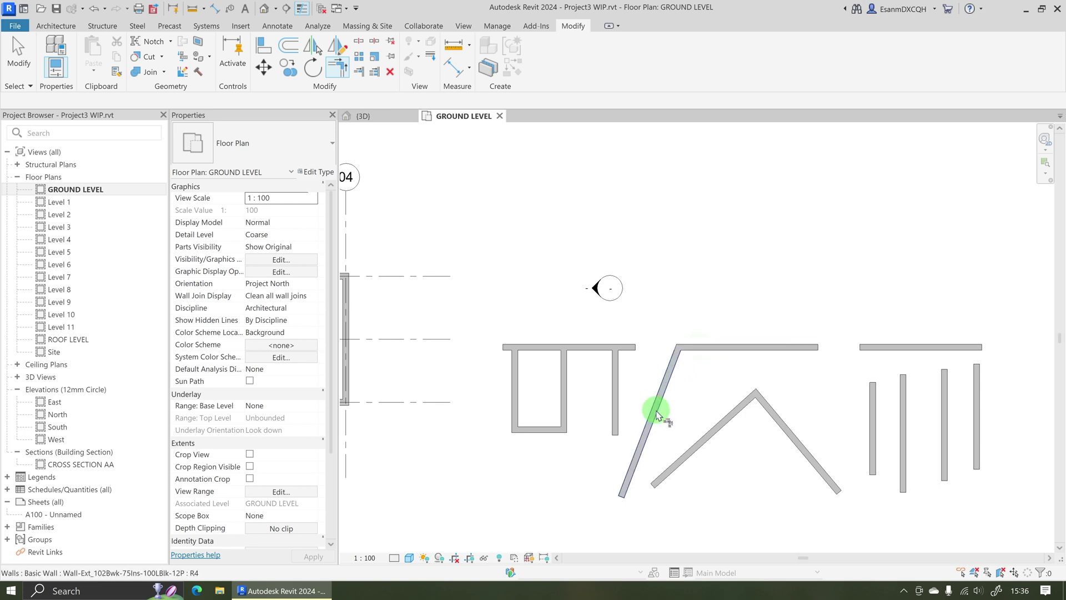
click(870, 419)
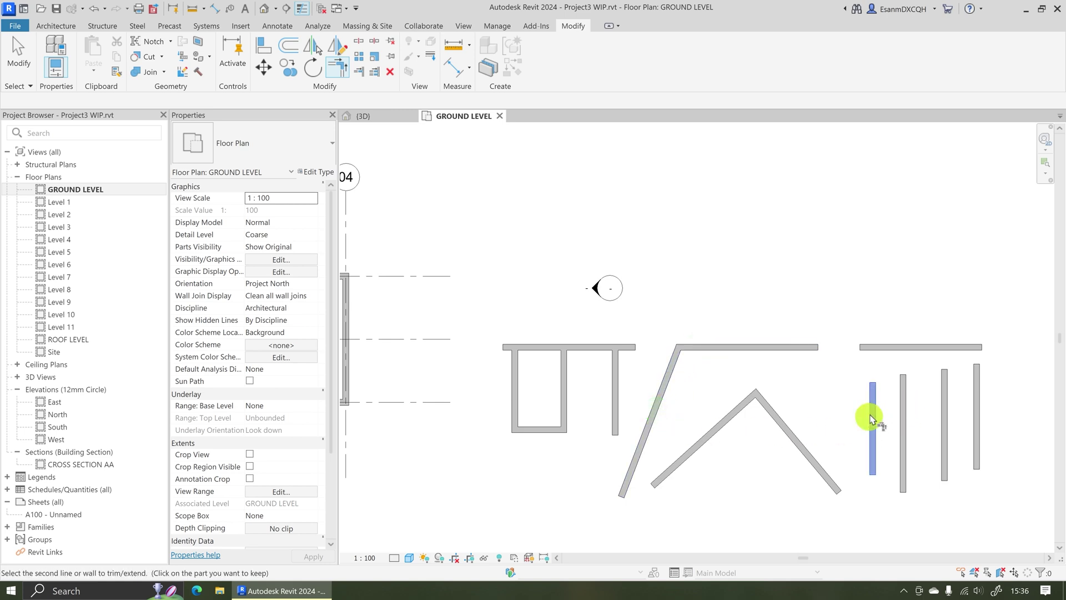
click(919, 349)
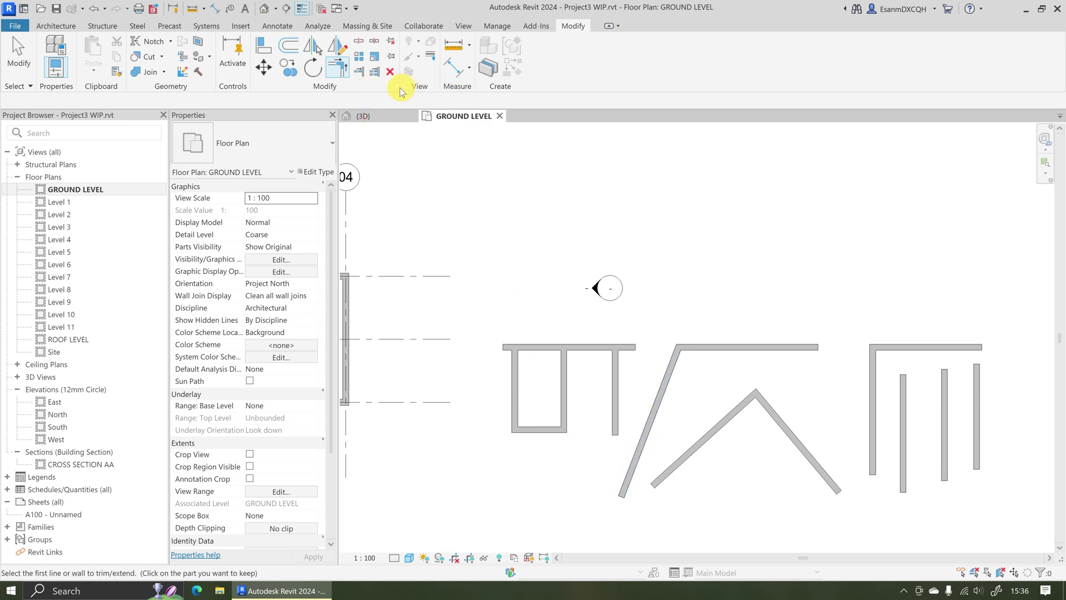
With Trim/Extend Single Element, extend the lower horizontal wall to the third vertical wall and the southeast-slanting wall up to the middle horizontal wall
click(352, 71)
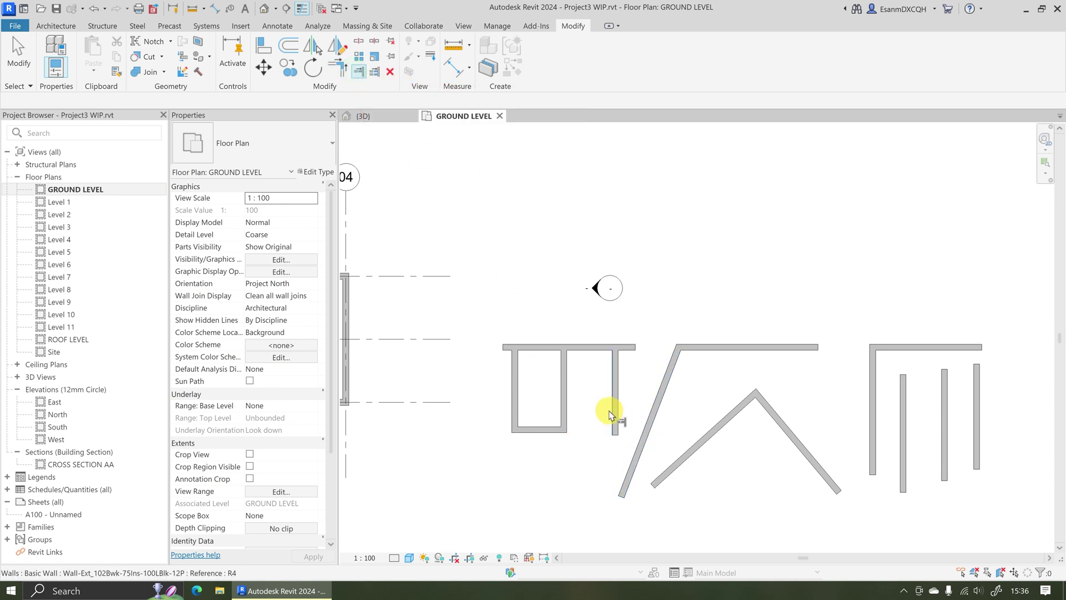
click(612, 409)
click(553, 431)
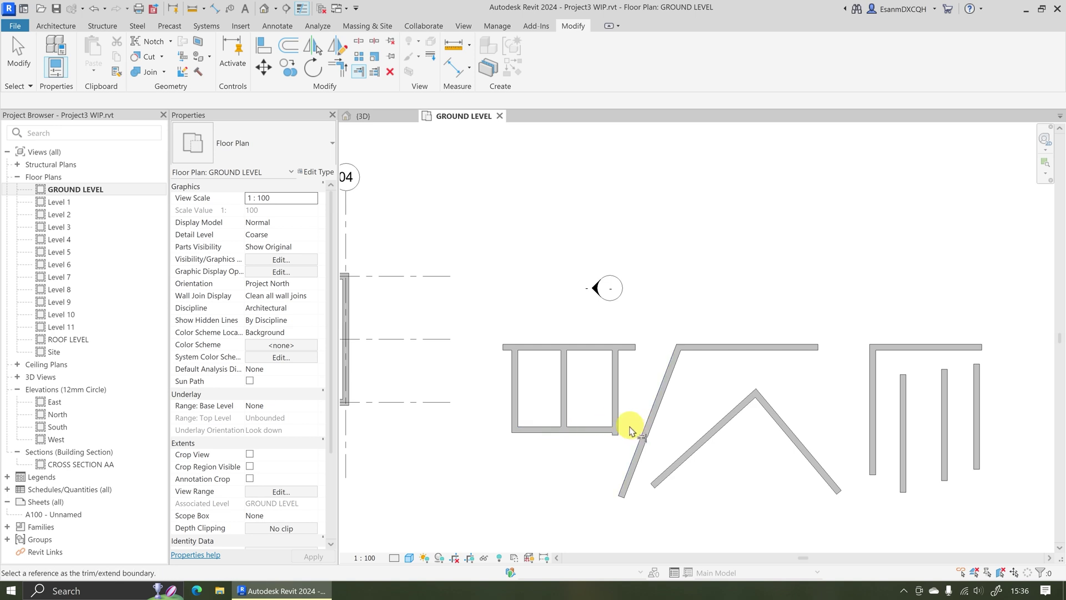
click(704, 351)
click(768, 416)
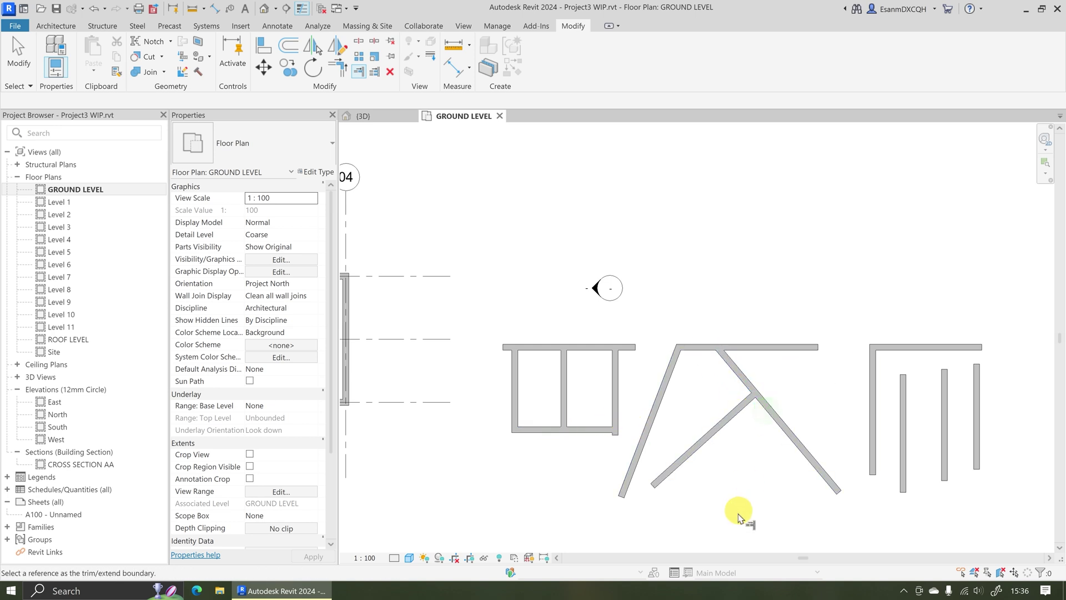
Trim the lower horizontal wall at the second vertical wall, keeping its eastern part, and extend it east to the easternmost vertical wall
click(562, 403)
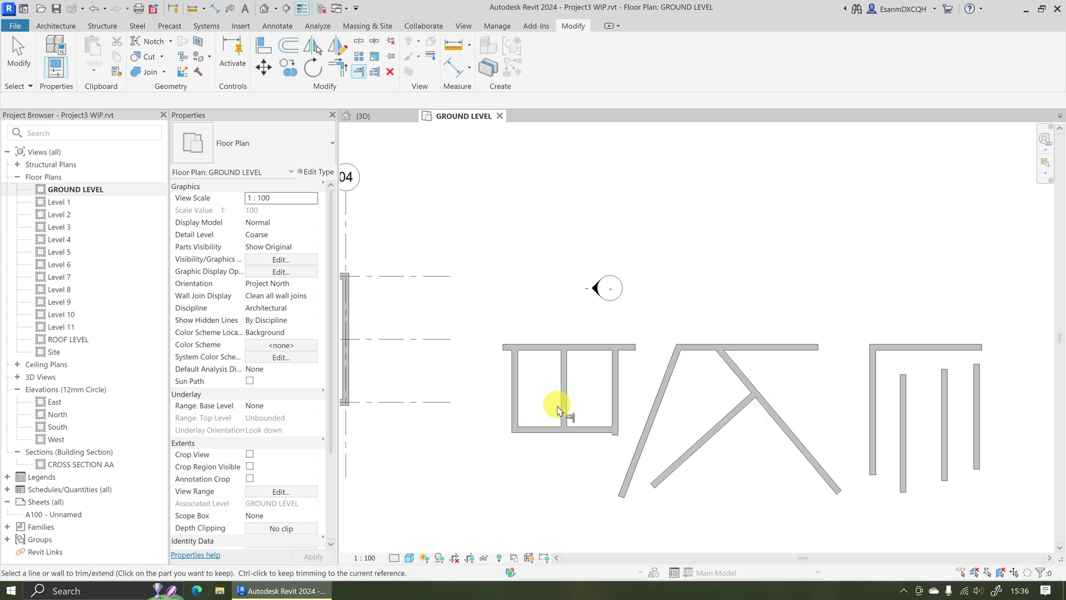
click(580, 432)
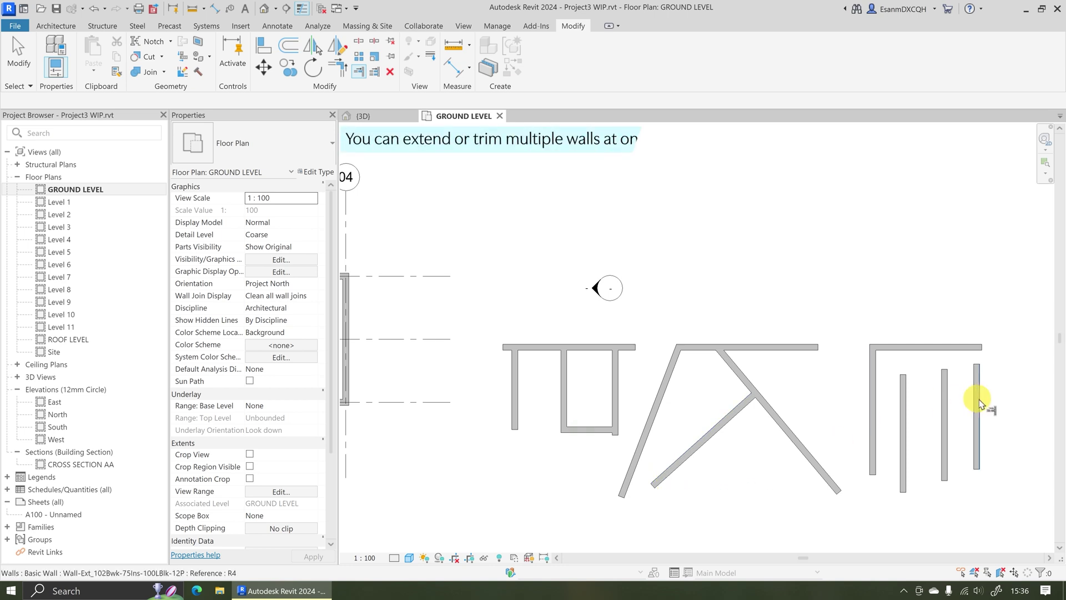
click(976, 419)
click(594, 431)
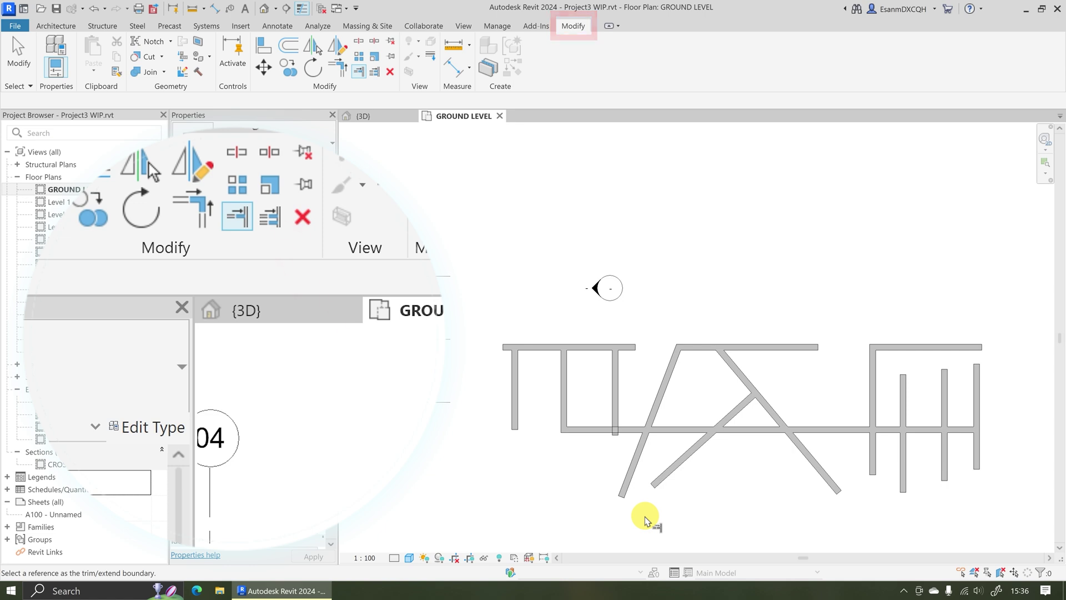
Start Trim/Extend Multiple Elements for trimming or extending several walls to one boundary
click(375, 72)
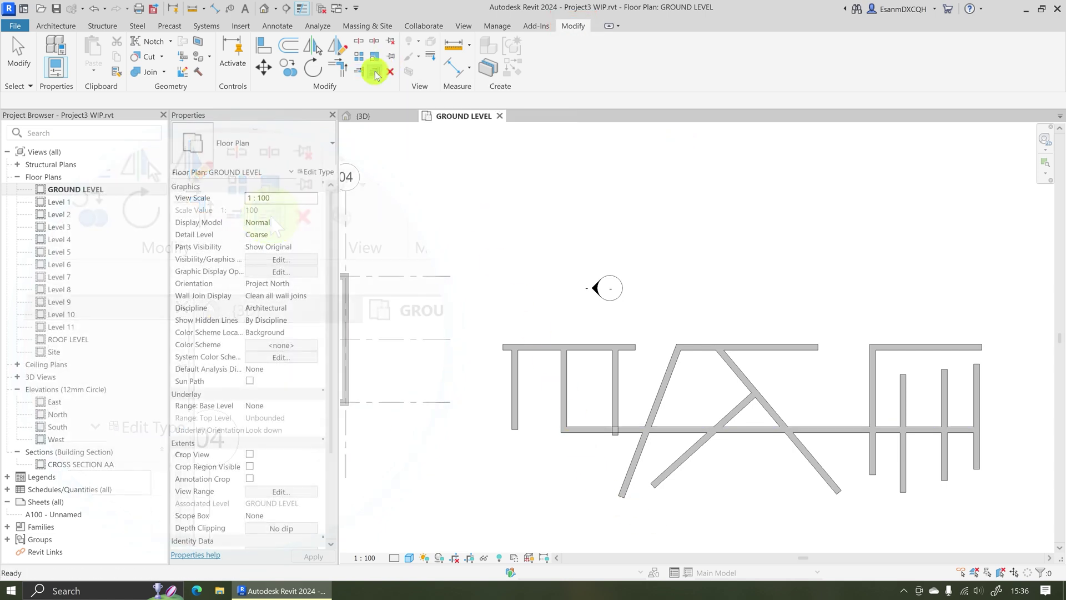
Extend the rightmost group's three short walls to its upper wall, and trim the long lower wall into corners with the outermost vertical walls
click(929, 356)
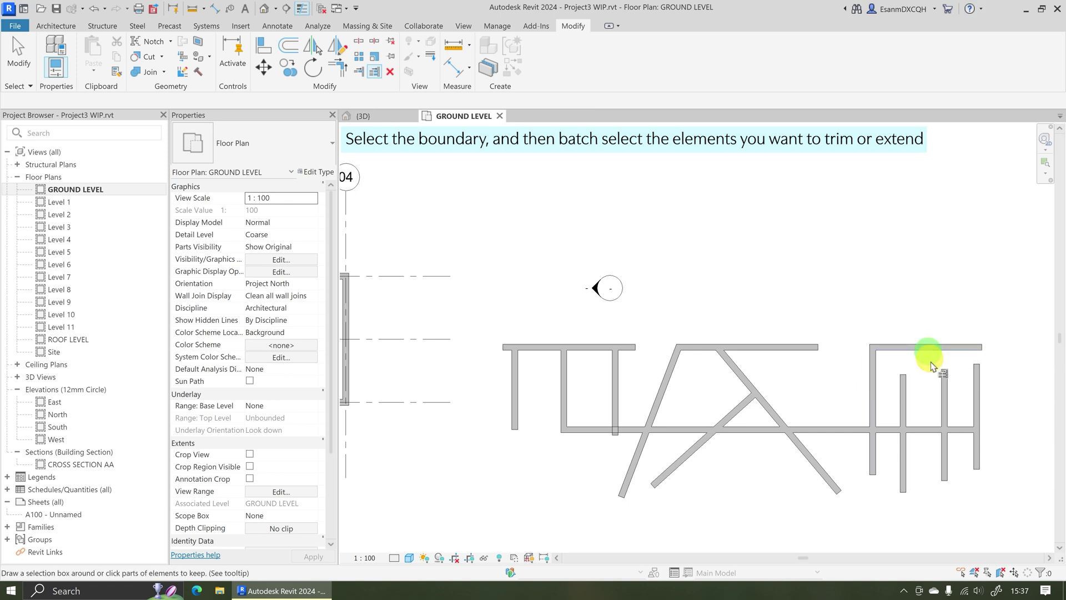
drag(1002, 461, 887, 518)
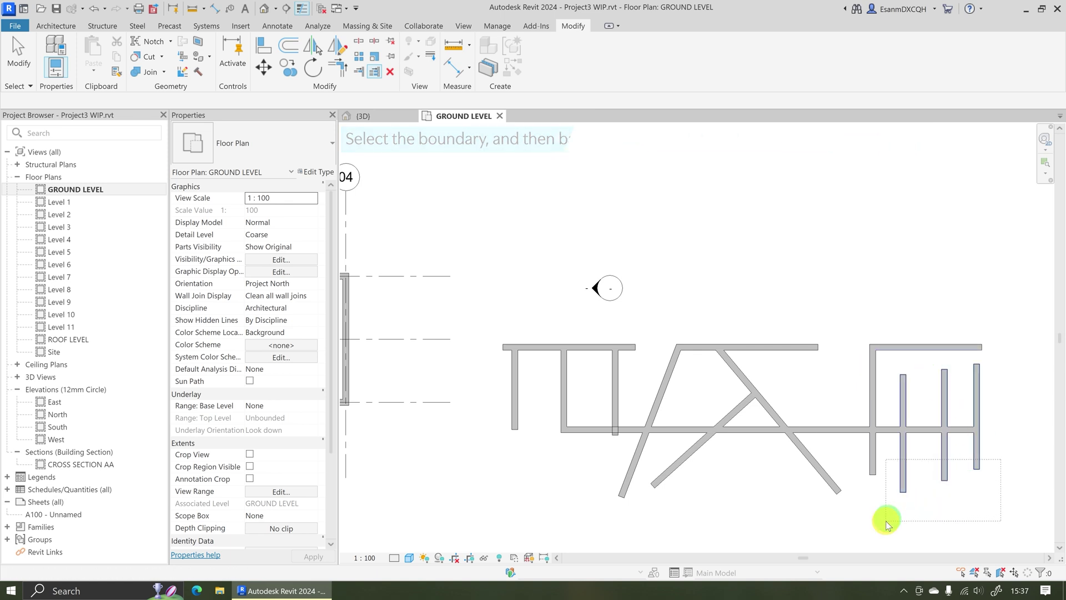
click(344, 67)
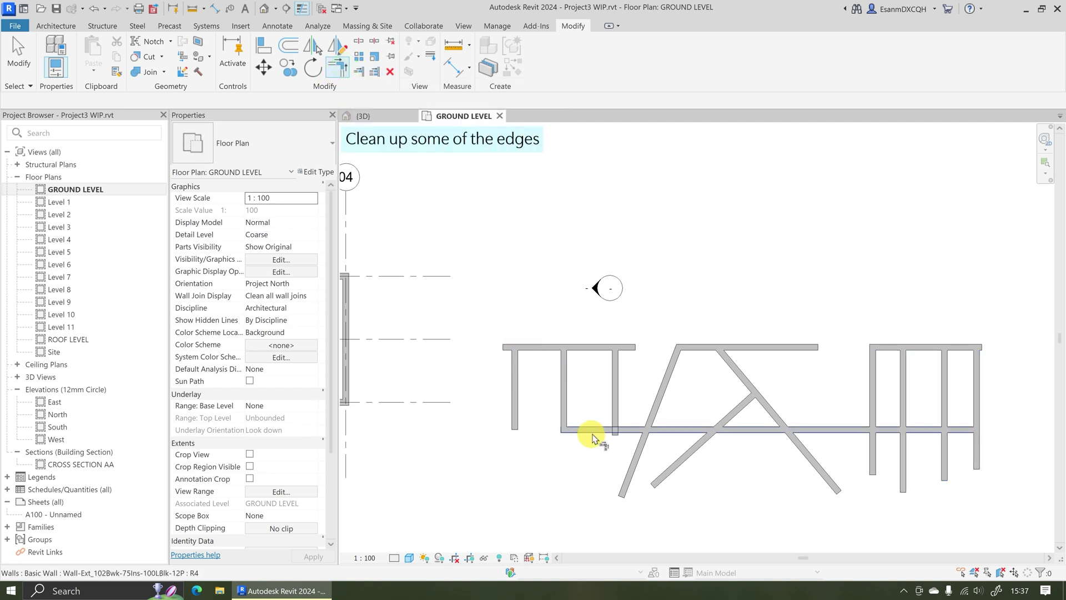
click(593, 435)
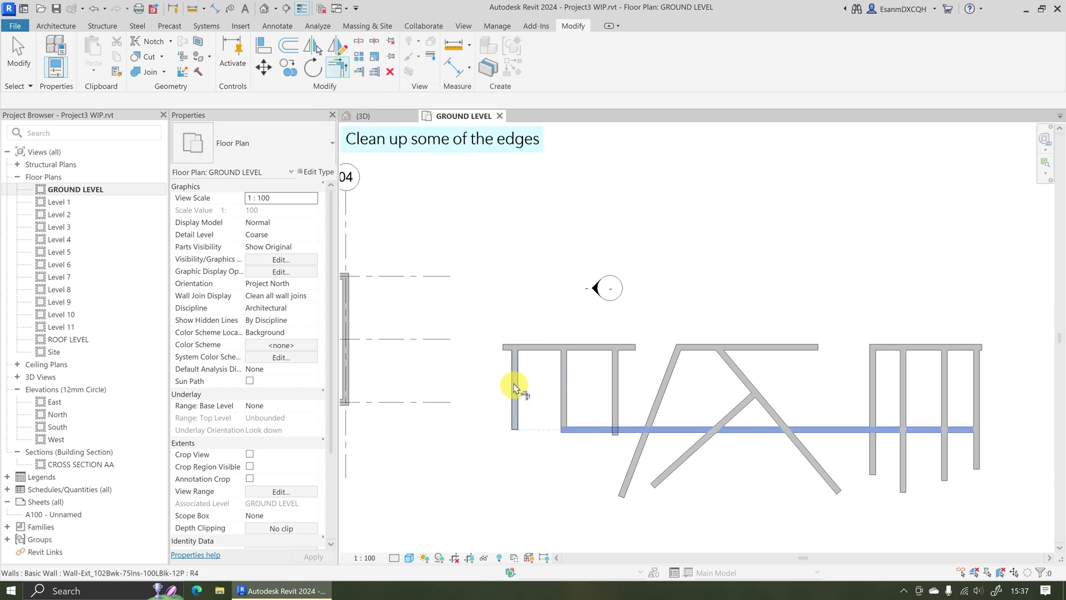
click(514, 387)
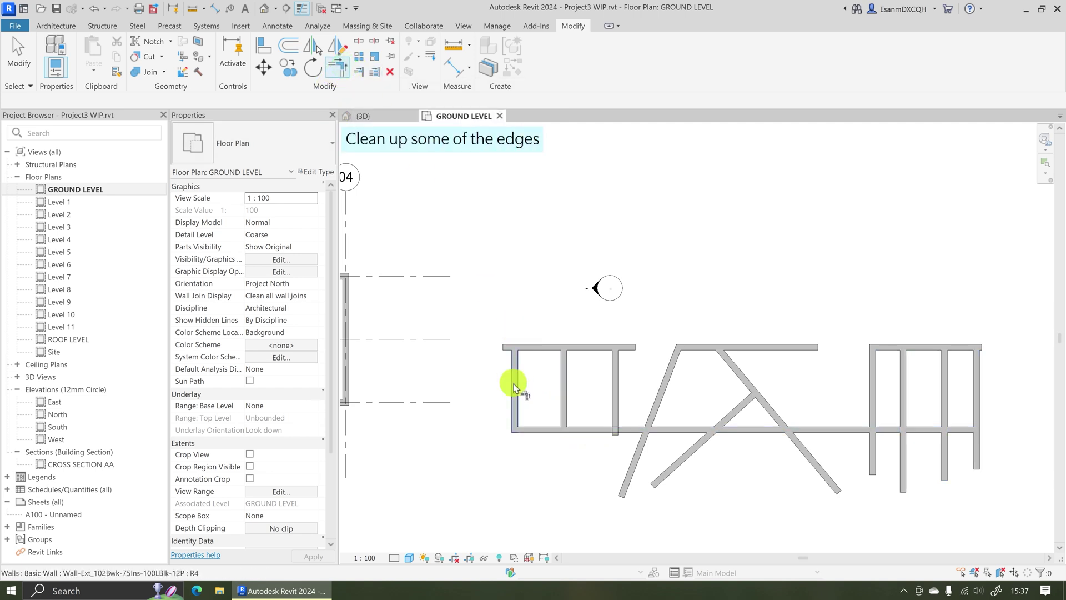
click(959, 430)
click(977, 403)
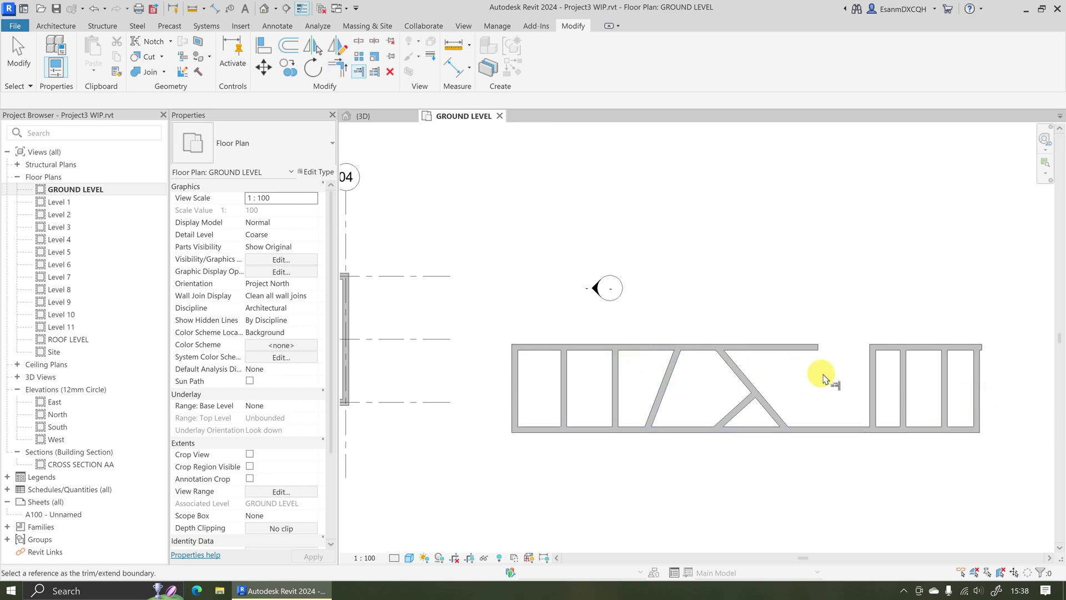
Extend the middle upper wall to the rightmost wall group and trim the upper-right wall ends into a corner
click(869, 371)
click(809, 349)
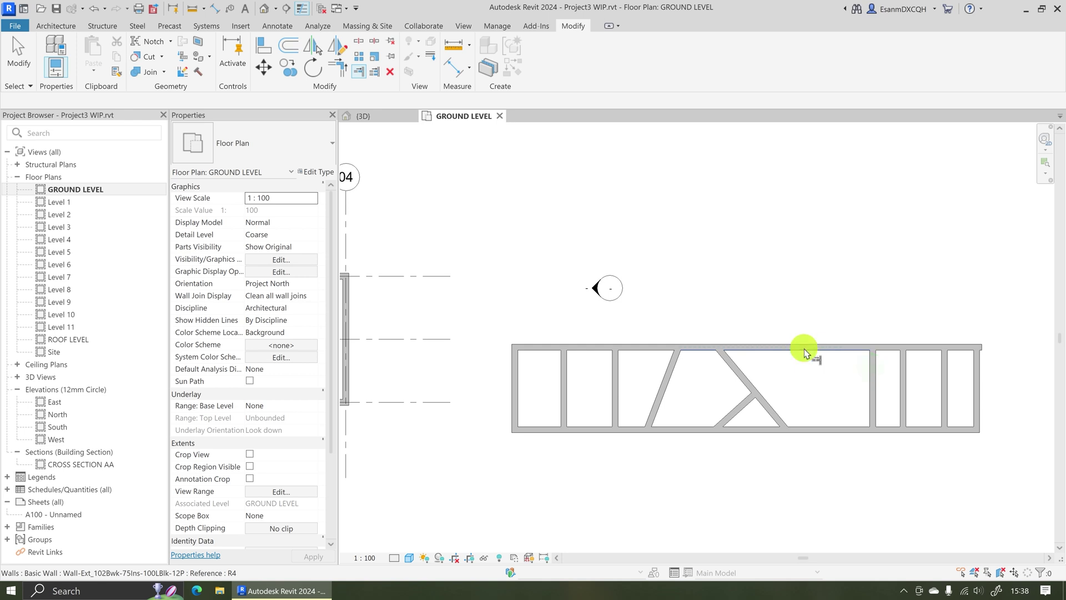
key(Escape)
key(Escape)
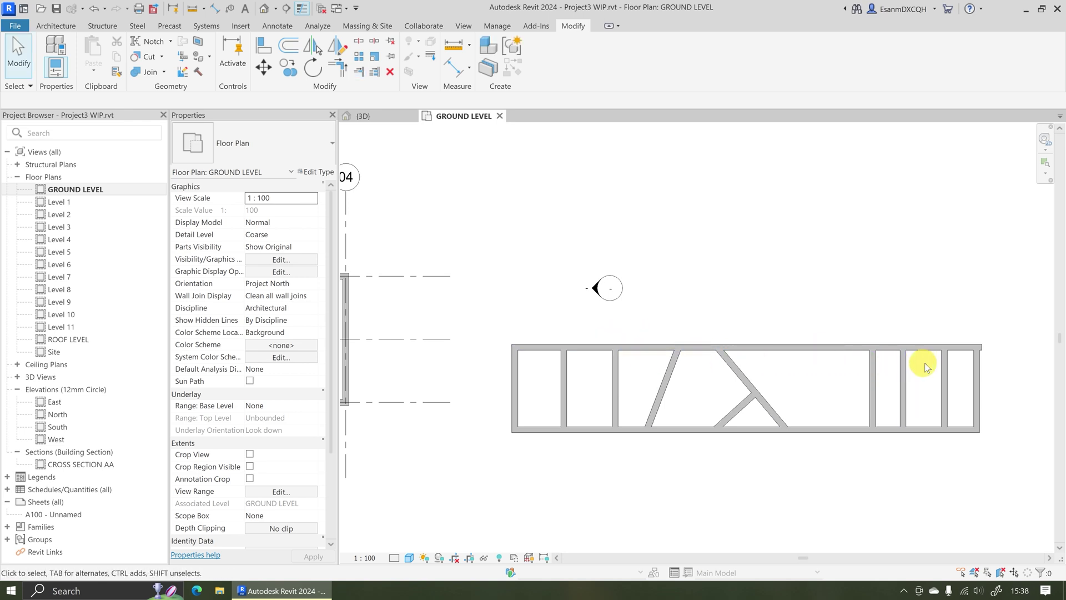
click(337, 68)
click(959, 349)
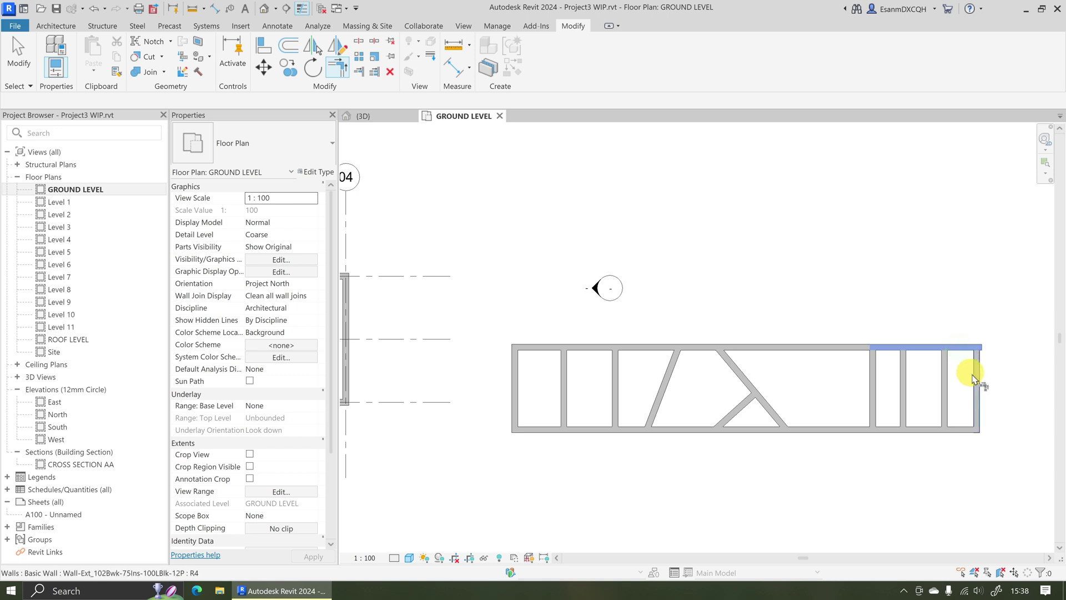
key(Escape)
key(Escape)
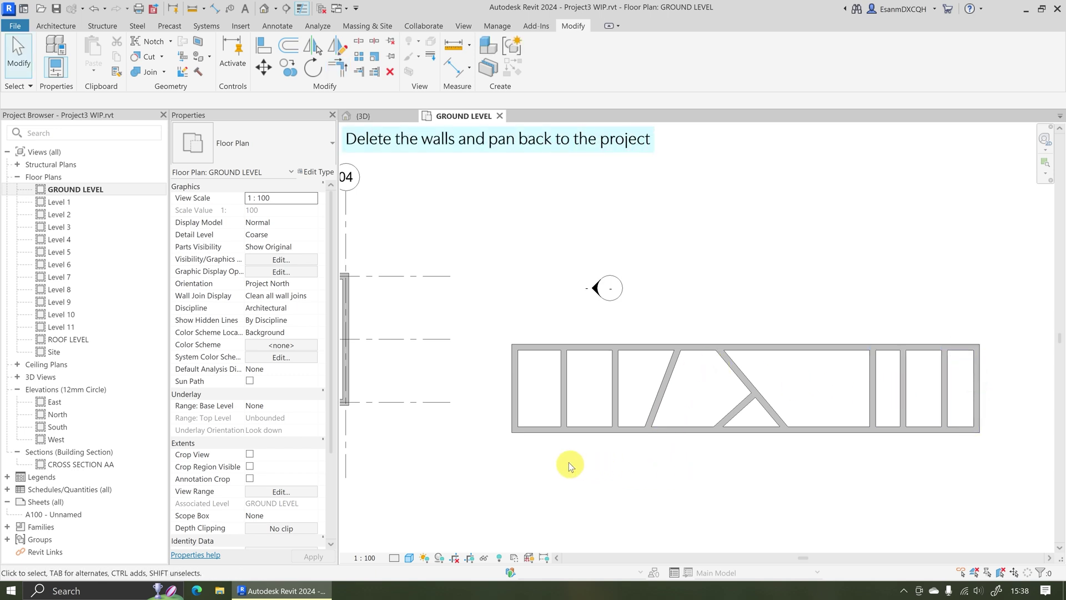
Delete all the practice walls beside the building plan
drag(1002, 336, 498, 465)
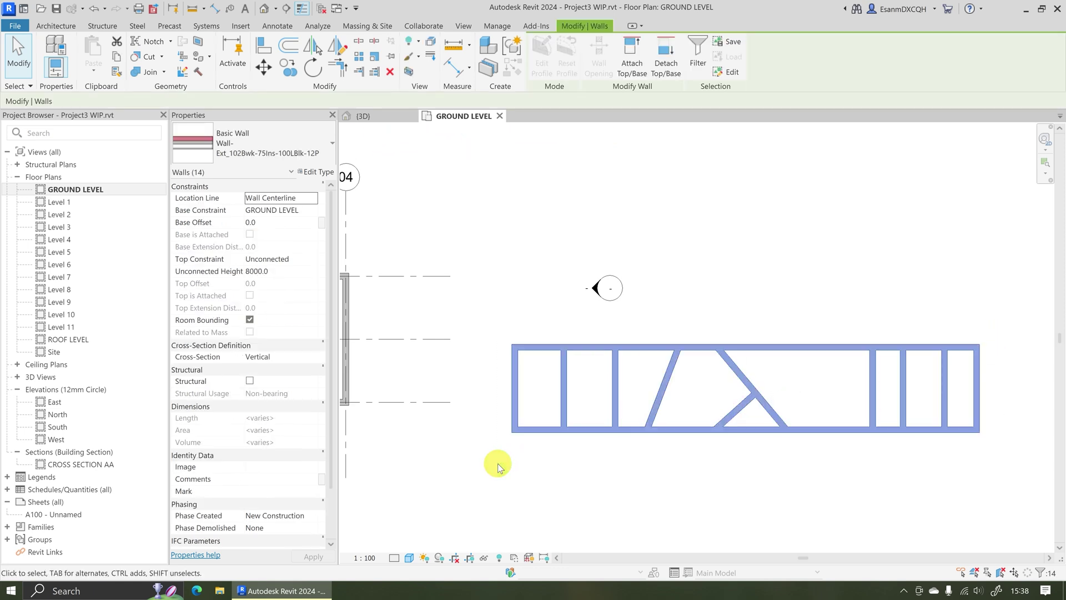
key(Delete)
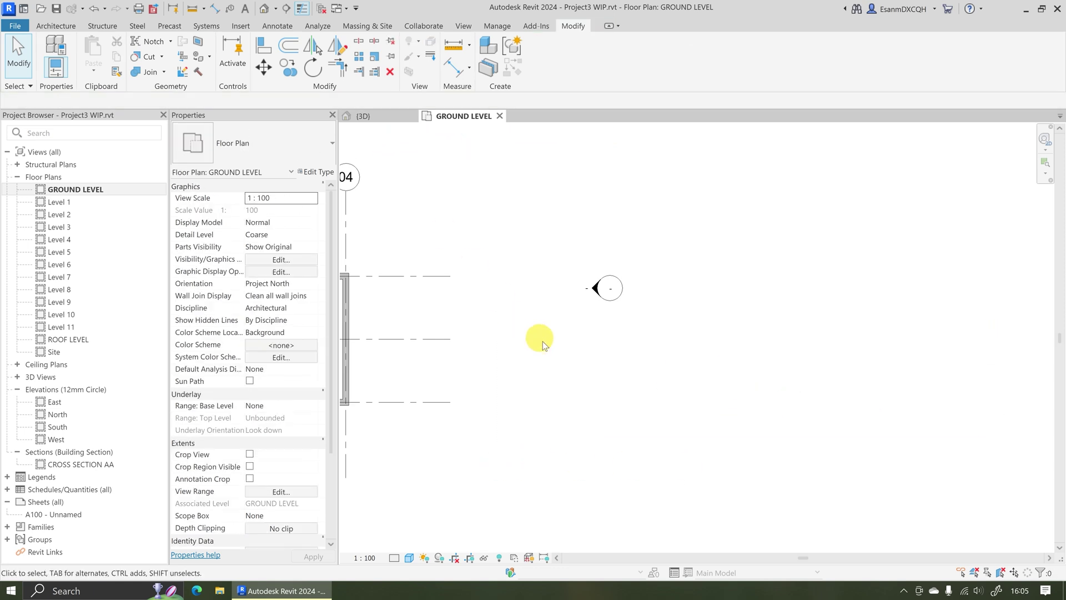
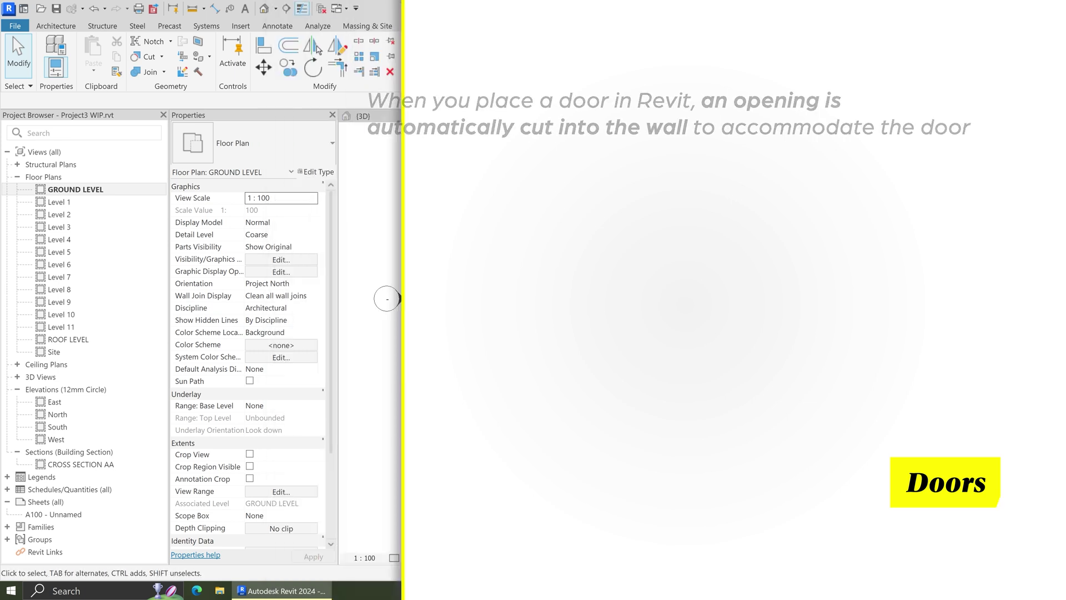
Place four Doors_ExtDbl_Flush 1810x2110mm doors in the AA and CC outer walls, between grids 01–02 and 03–04
click(56, 27)
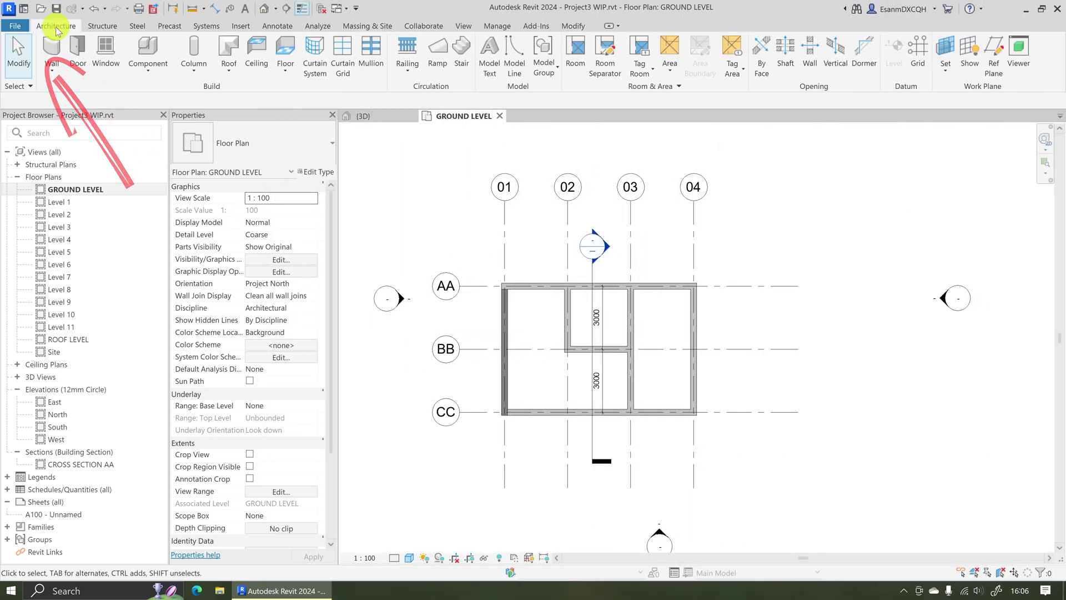
click(77, 49)
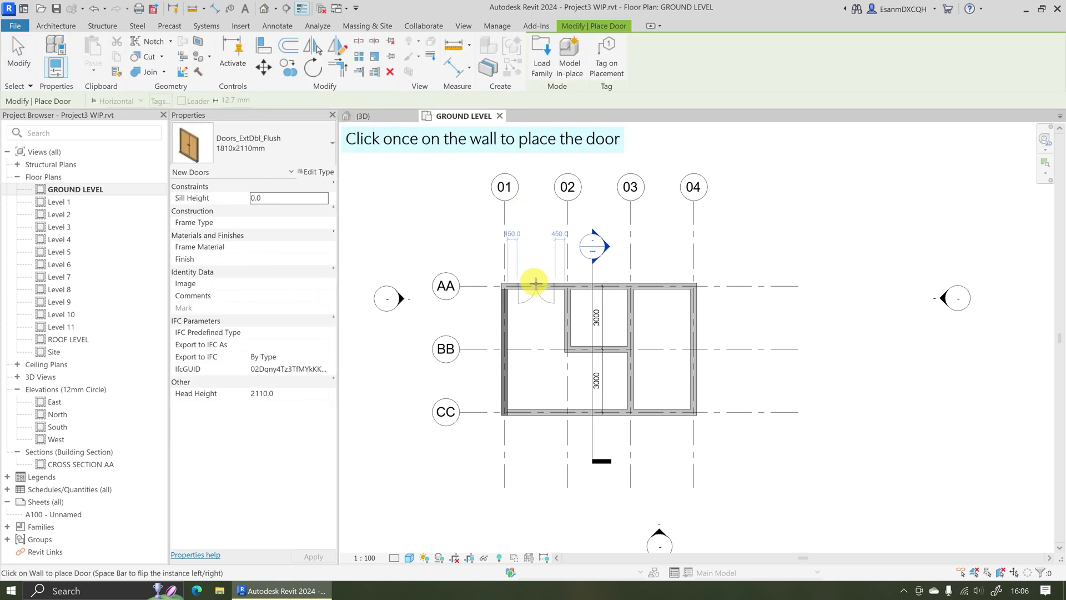
click(537, 286)
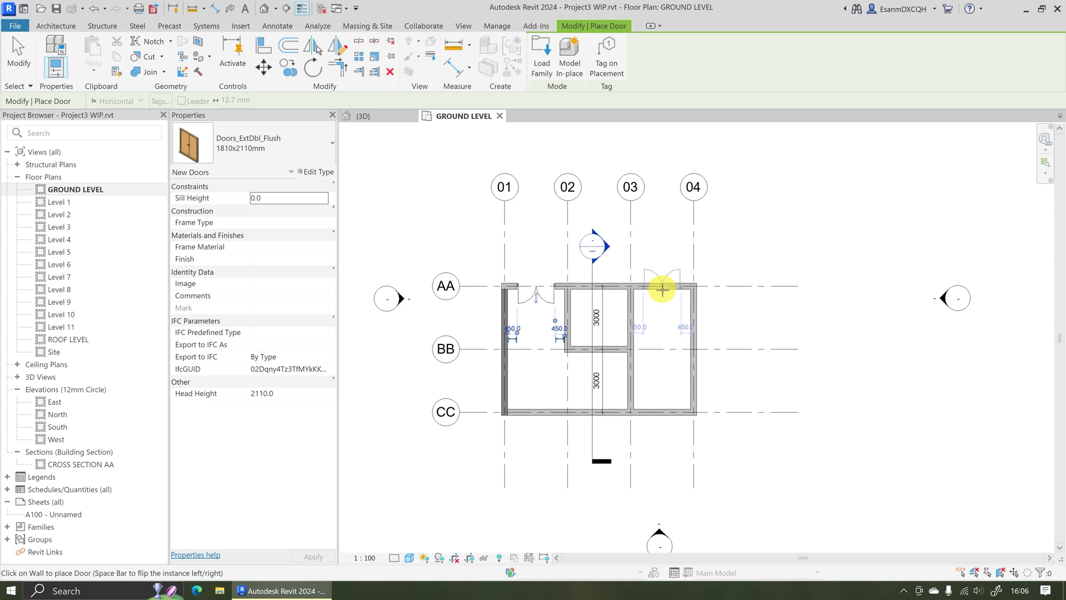
click(662, 285)
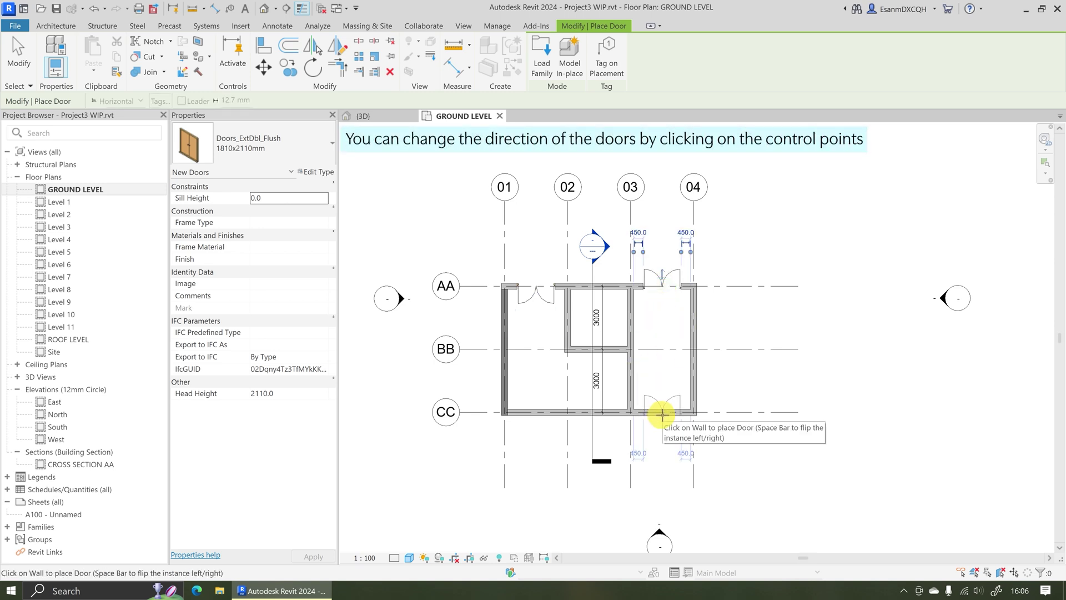
click(661, 414)
click(535, 411)
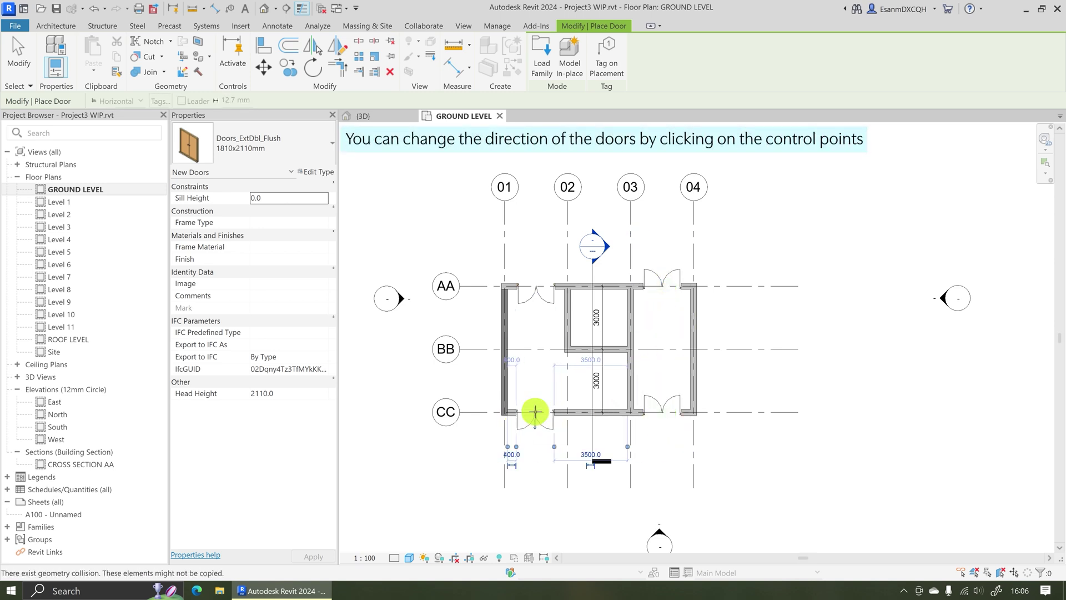
click(25, 47)
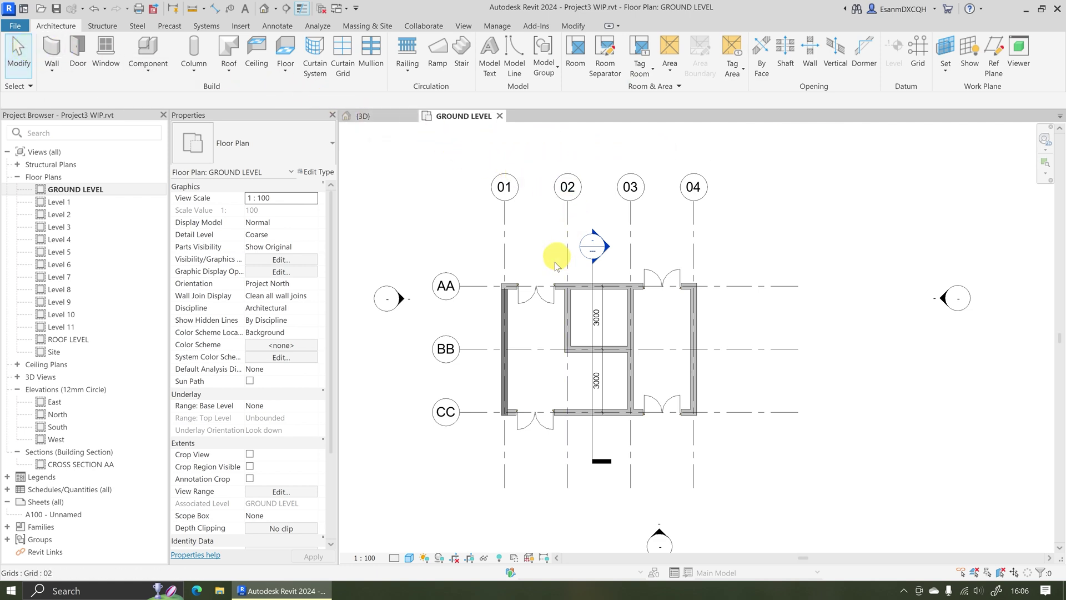
Flip the double door on AA between grids 01–02 and the one on CC between grids 03–04 to swing outward
click(531, 298)
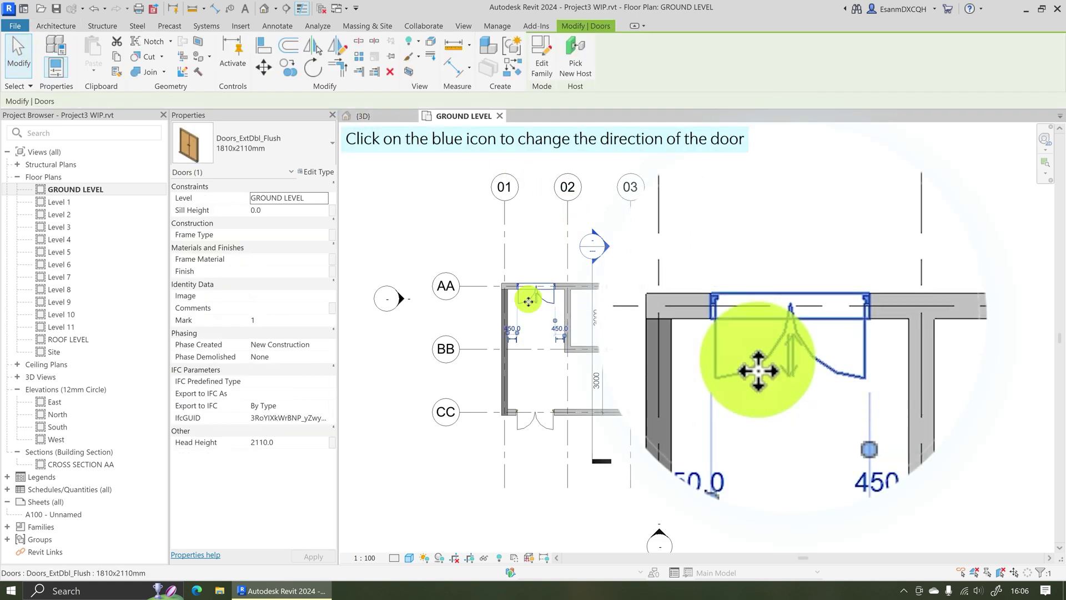
click(536, 302)
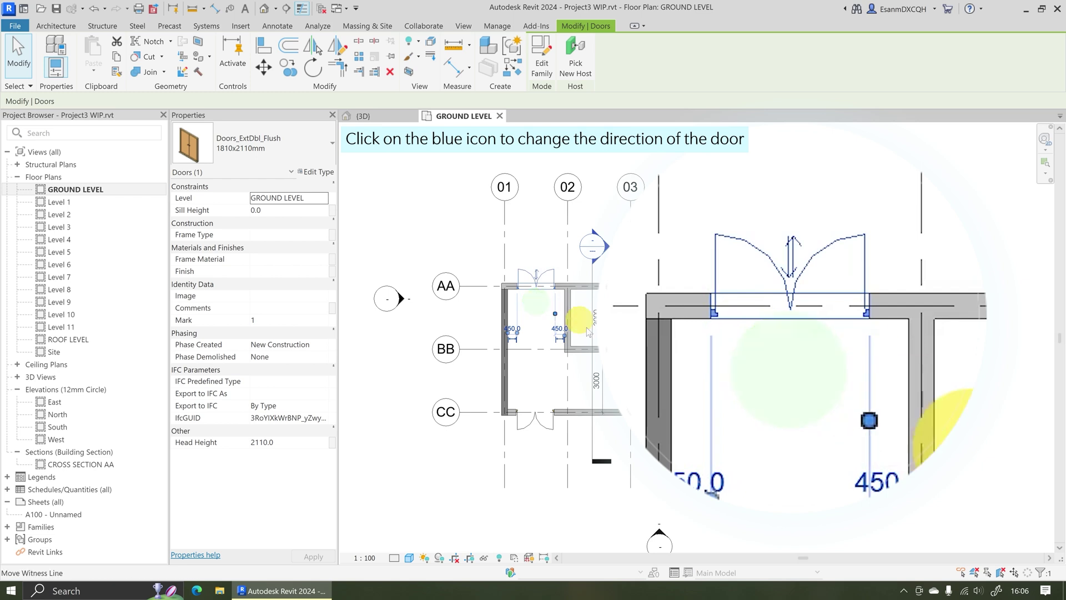
click(788, 298)
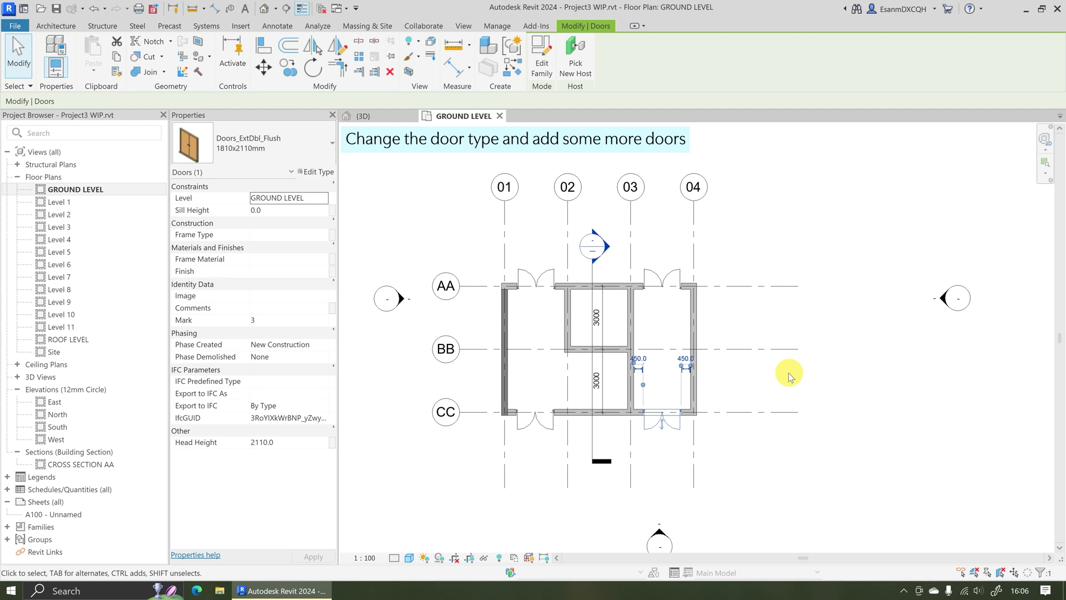
Place three Doors_IntSgl 910x2110mm doors in the interior walls along grid 02, grid 03 and grid BB
key(d)
key(r)
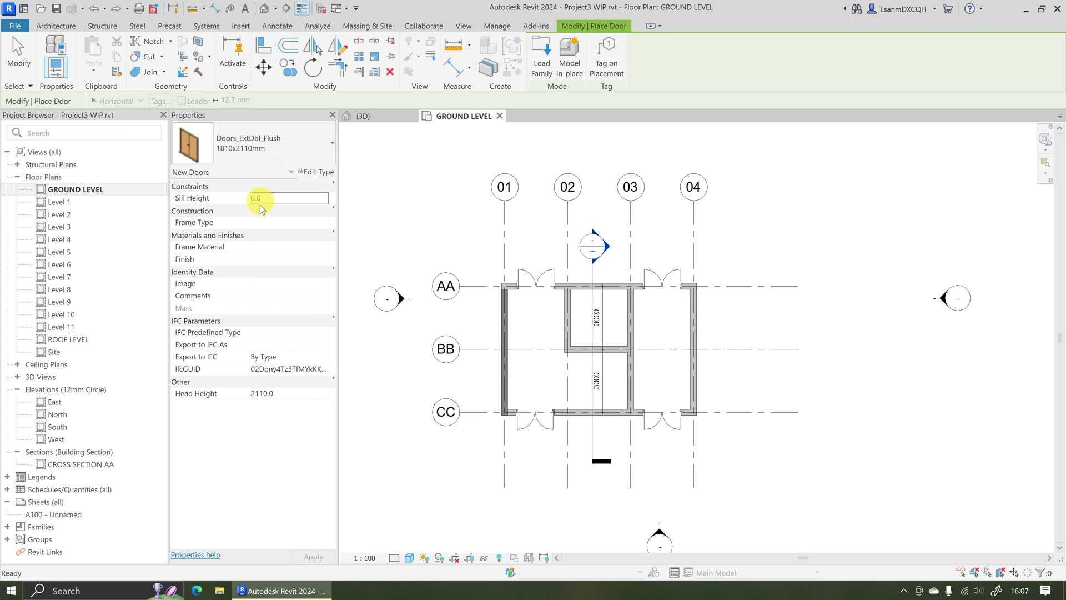
click(64, 26)
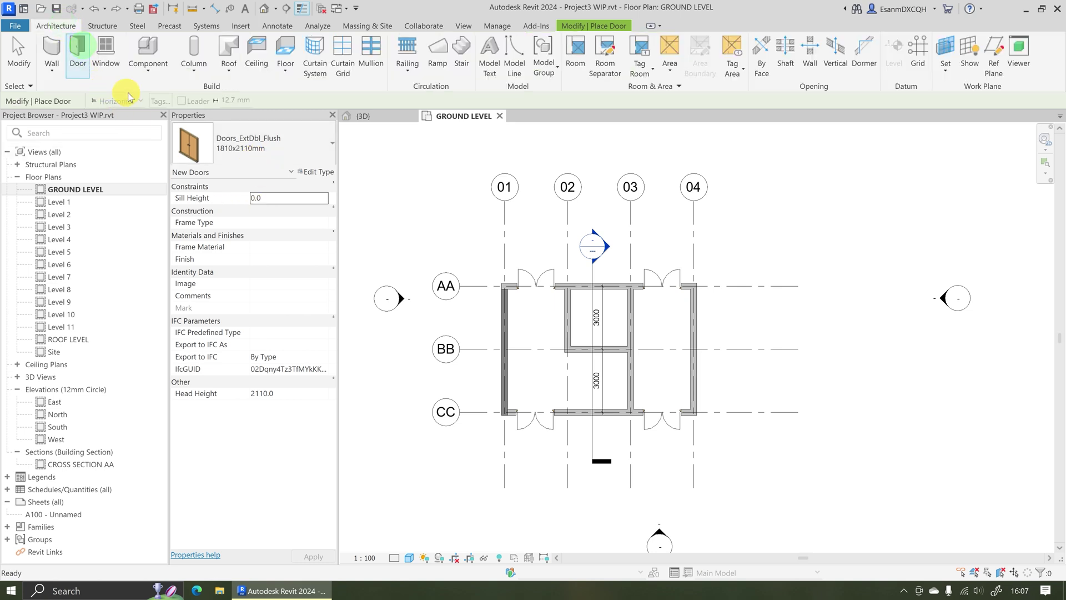
click(273, 157)
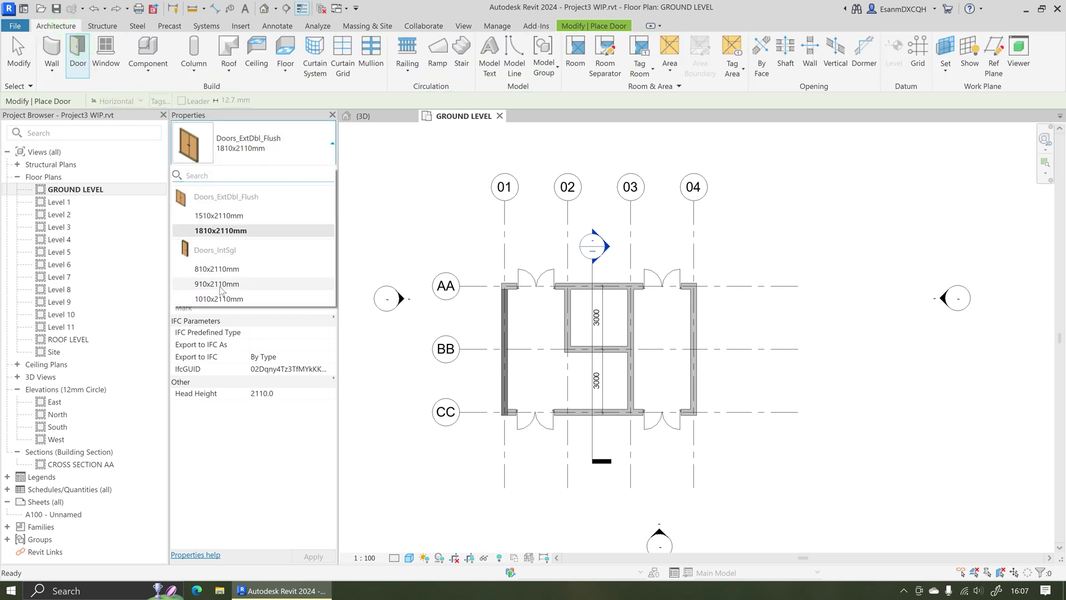
click(218, 284)
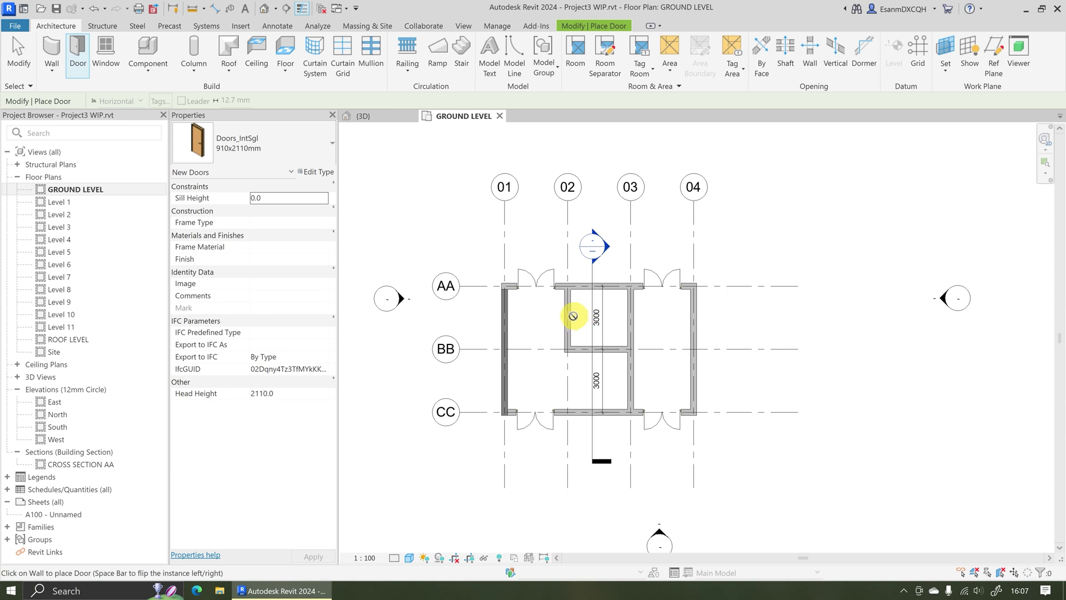
click(565, 311)
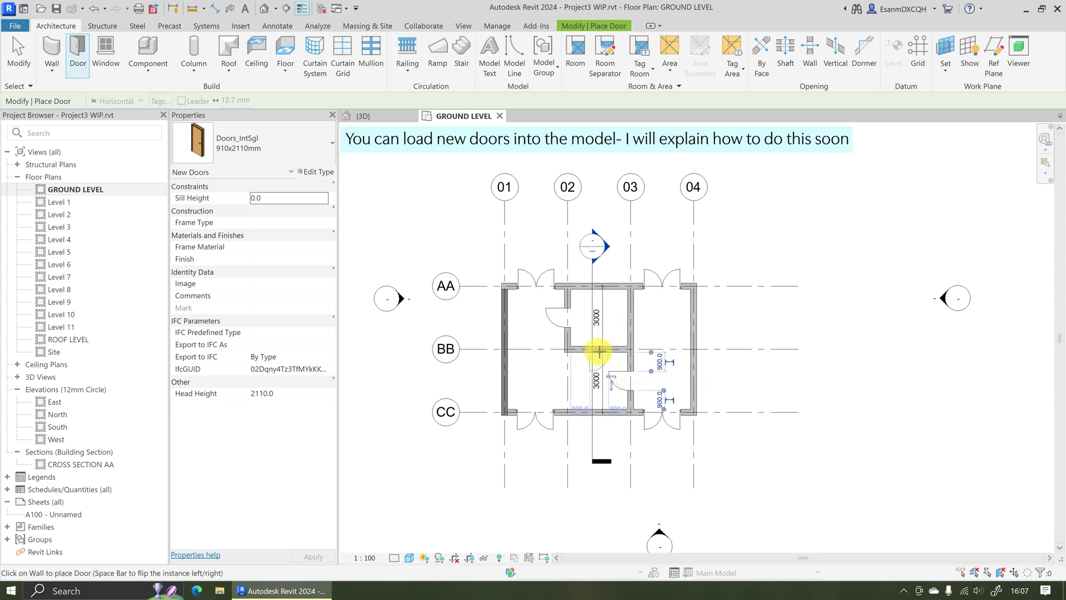
click(599, 352)
key(Escape)
key(Escape)
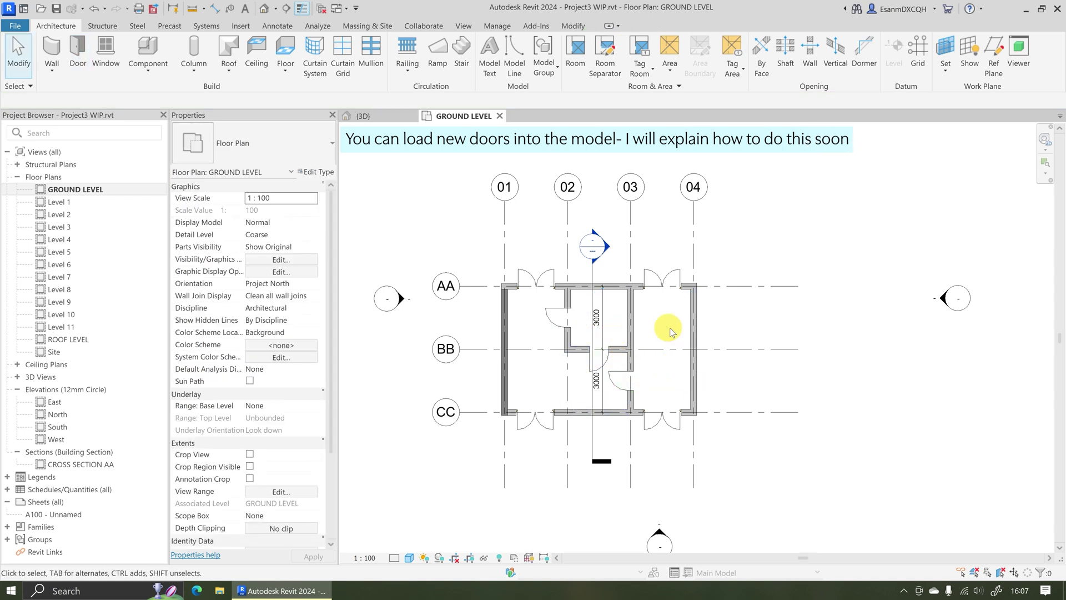
Place four Windows_Sgl_Plain 1810x1210mm windows: one each in the middle of walls AA and CC, and two in the grid 04 wall
scroll(637, 357, up, 3)
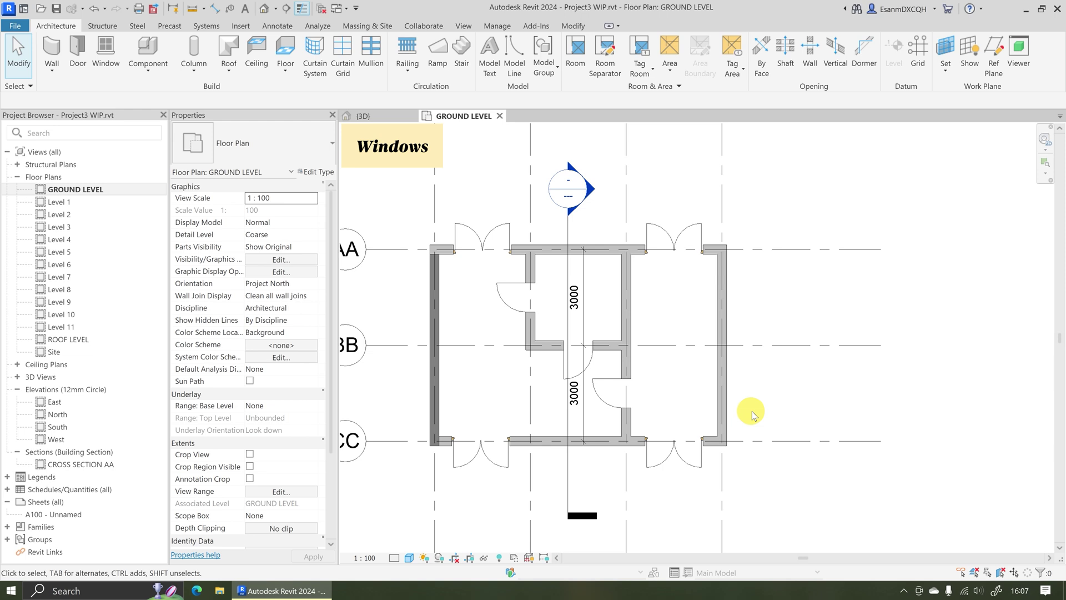
click(107, 50)
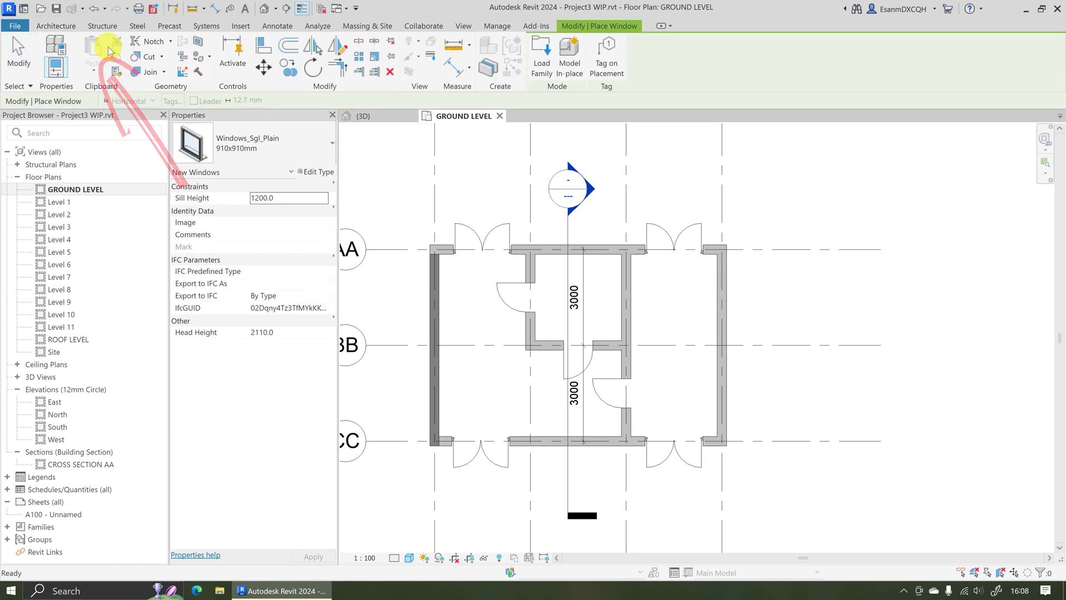
click(251, 161)
click(233, 296)
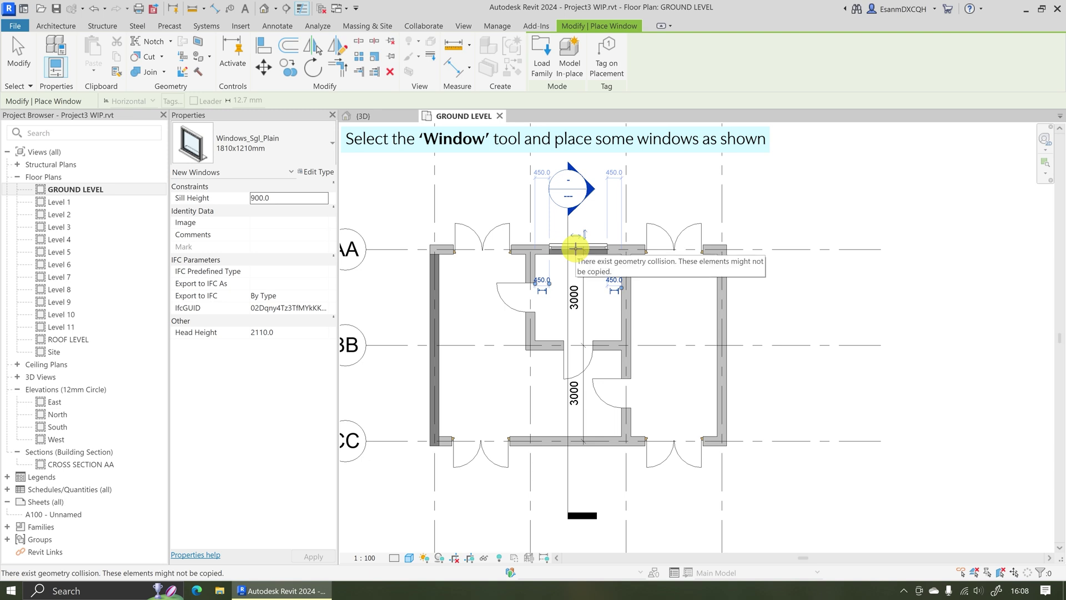
click(576, 247)
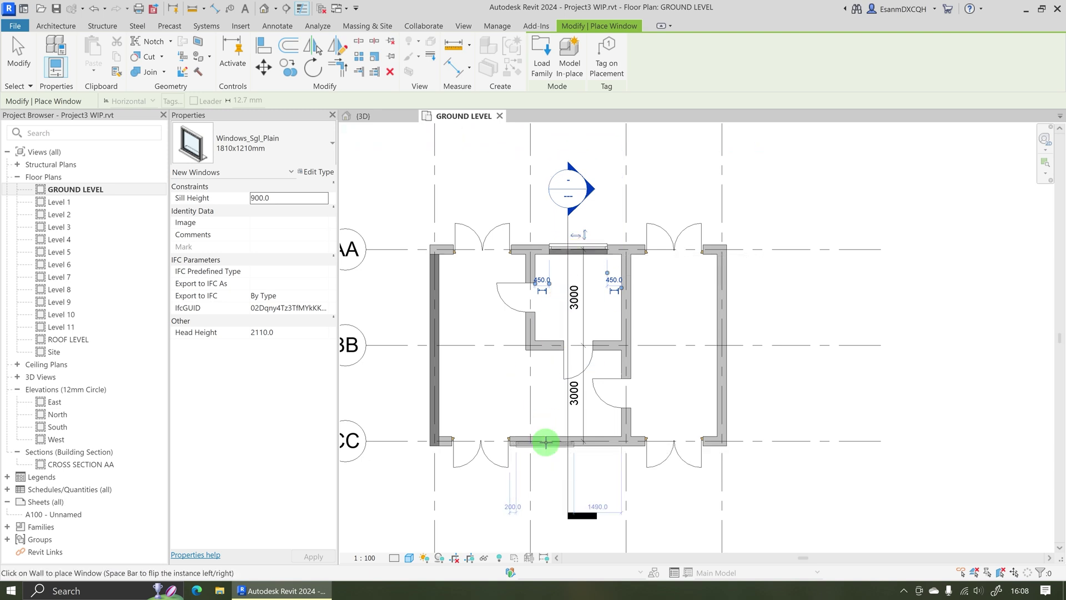
click(543, 442)
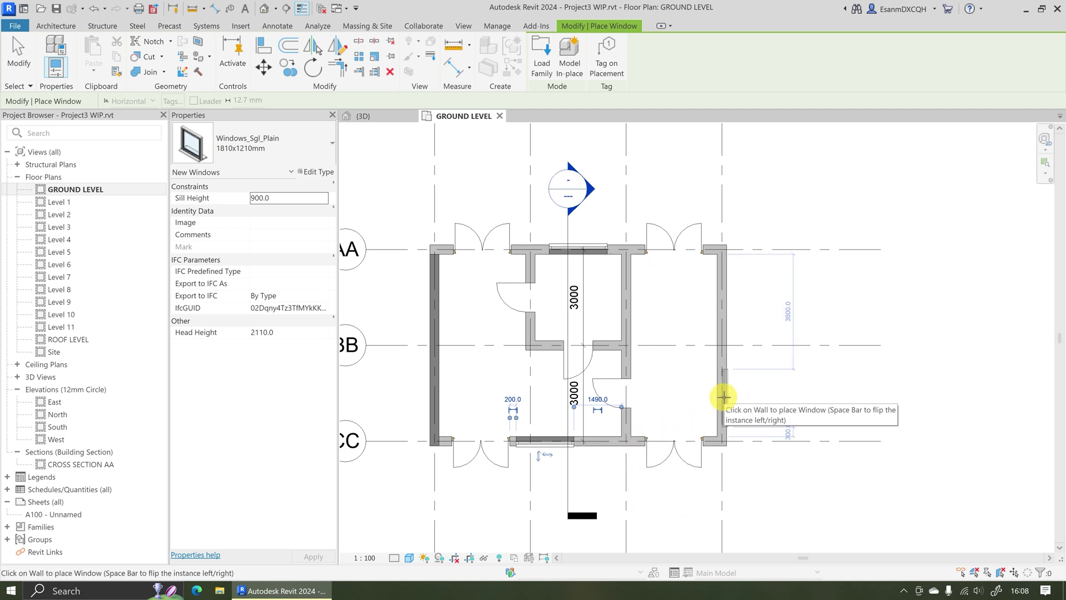
click(724, 396)
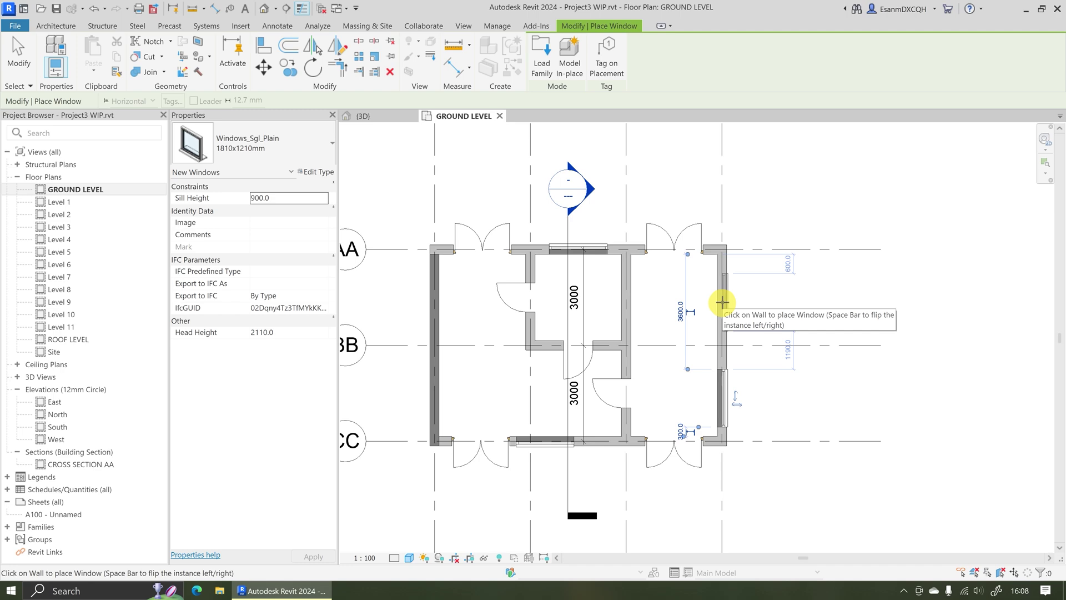
click(723, 301)
key(Escape)
key(Escape)
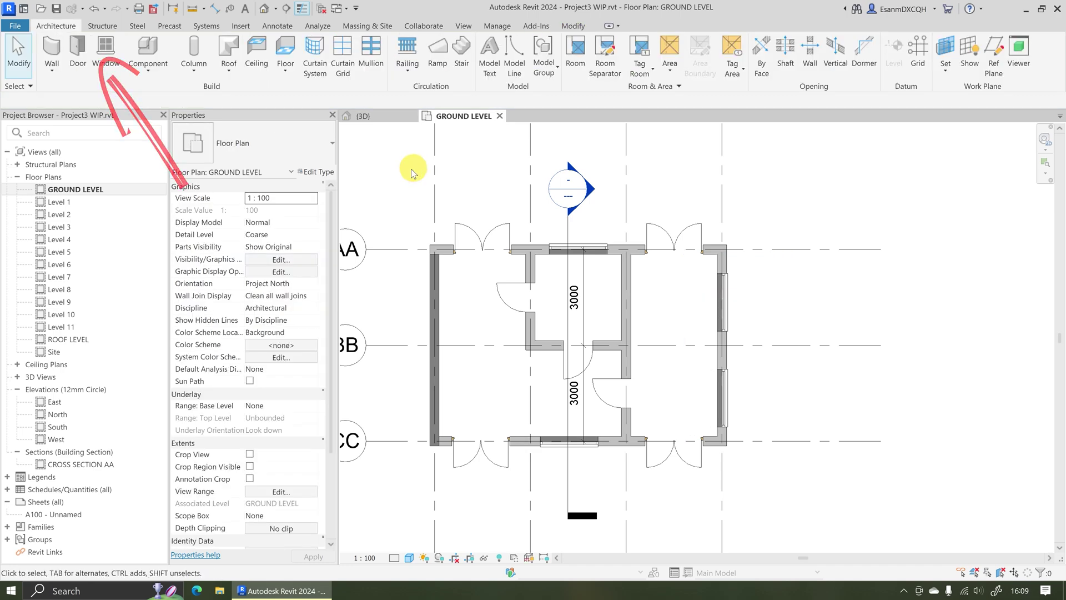
Load the M_Sliding with Trim.rfa window family from the Windows folder without placing an instance
click(118, 52)
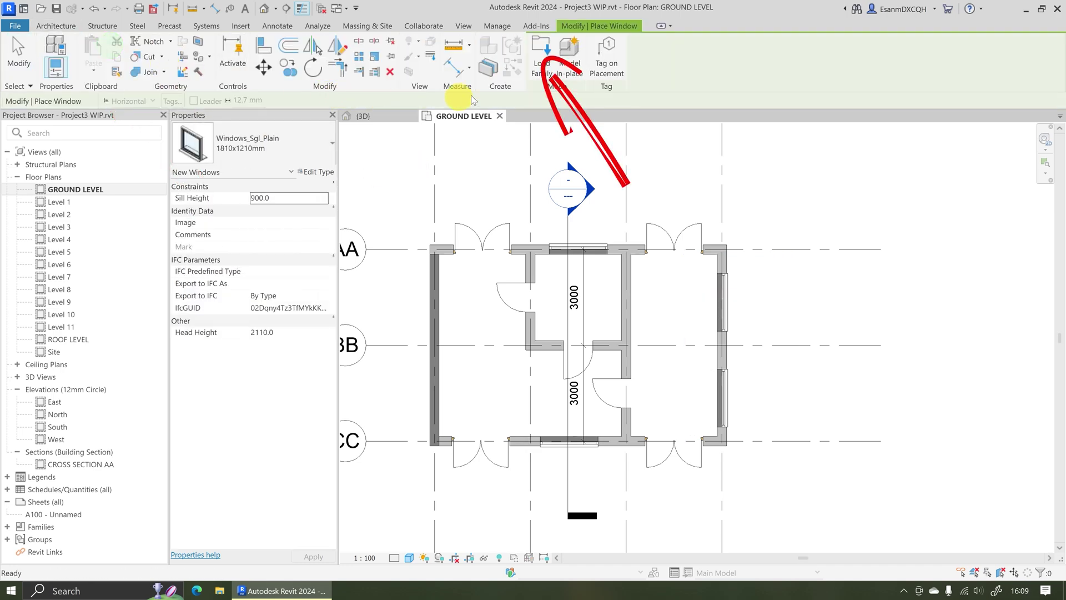
click(542, 53)
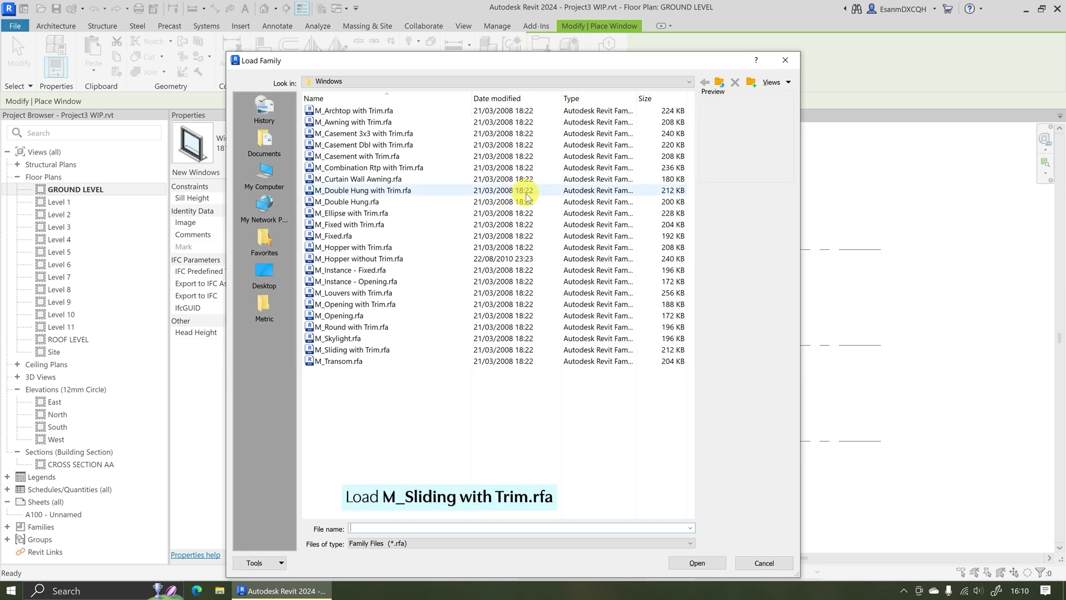
click(363, 353)
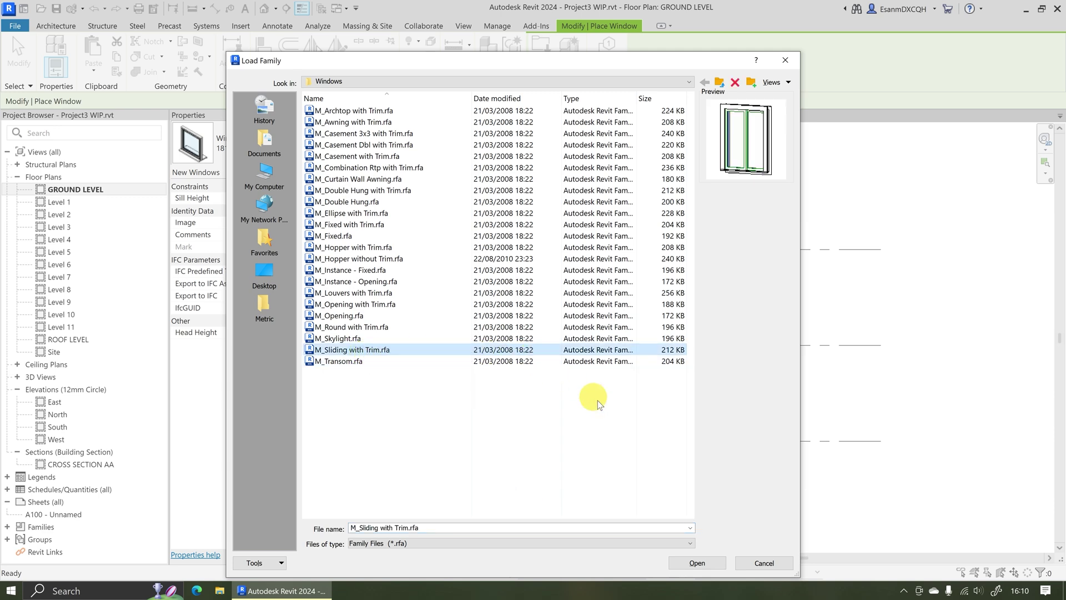
click(694, 560)
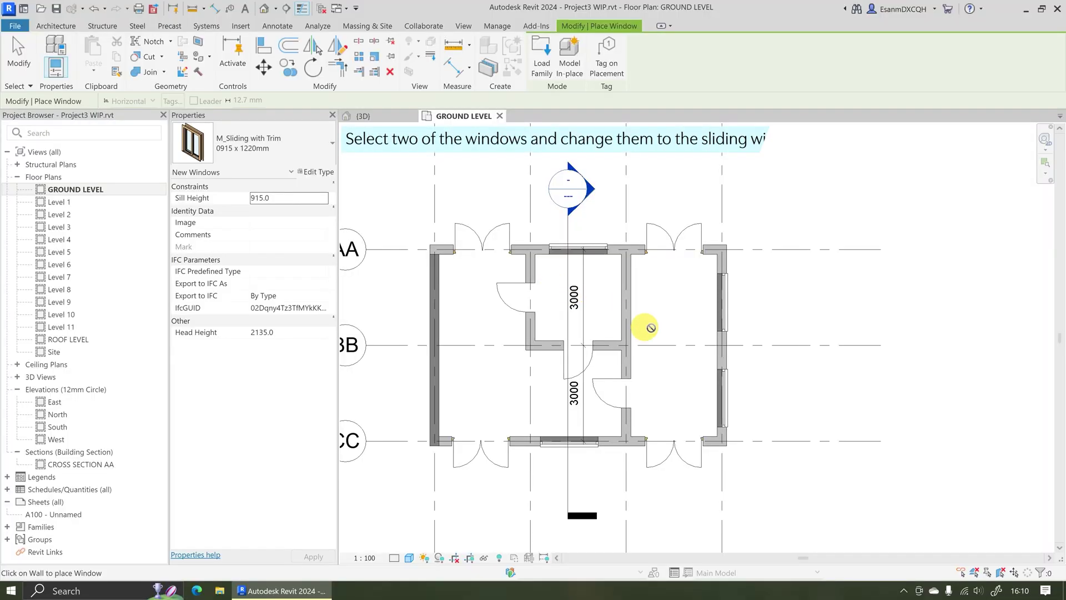
key(Escape)
Change both windows in the grid 04 wall to the M_Sliding with Trim 0915 x 1220mm type
click(722, 304)
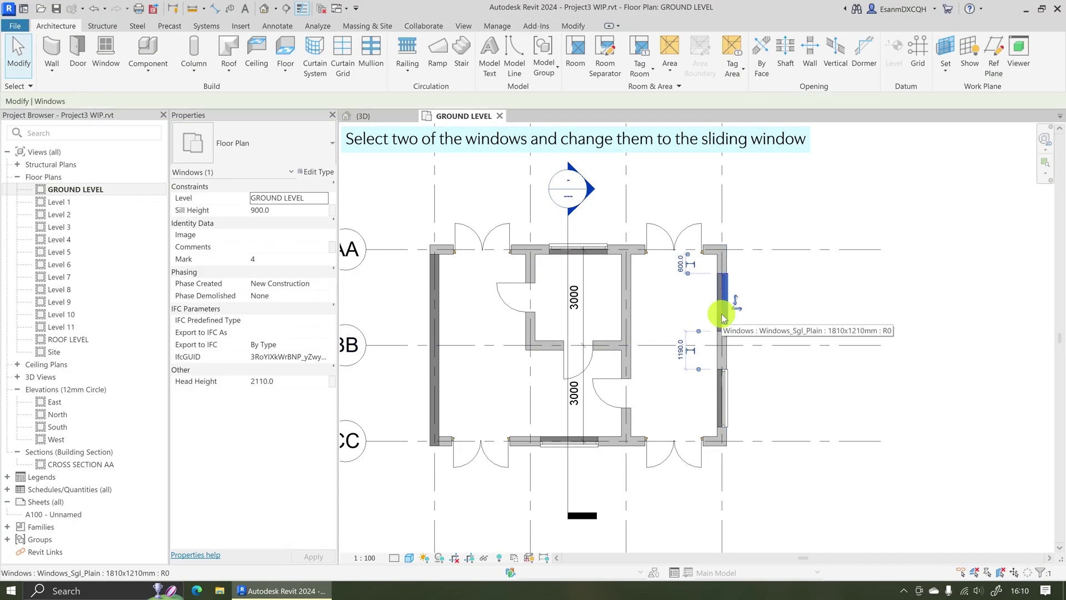
ctrl+click(725, 392)
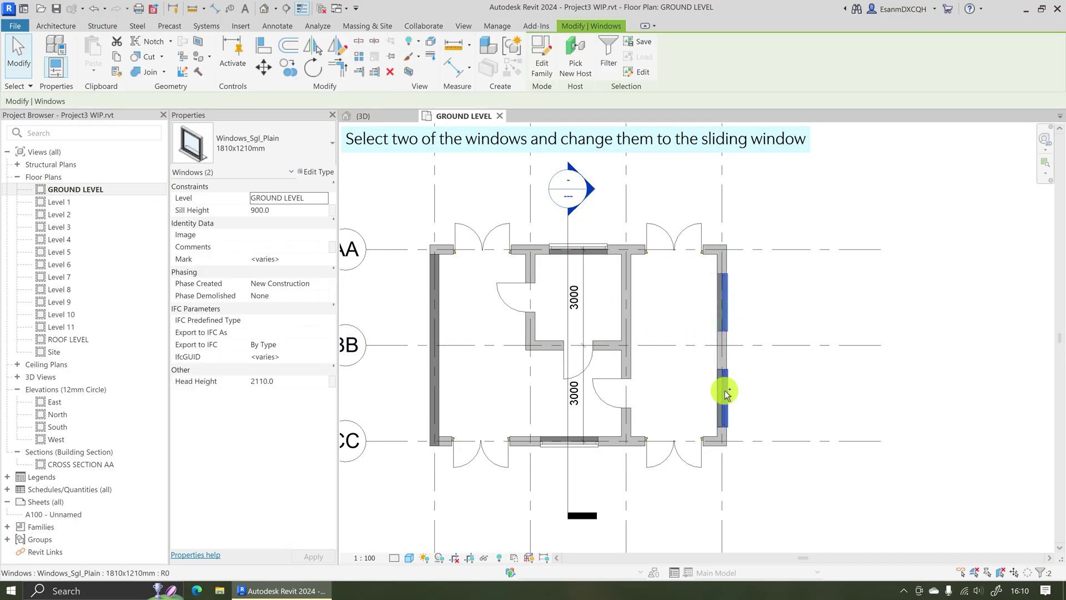
click(235, 138)
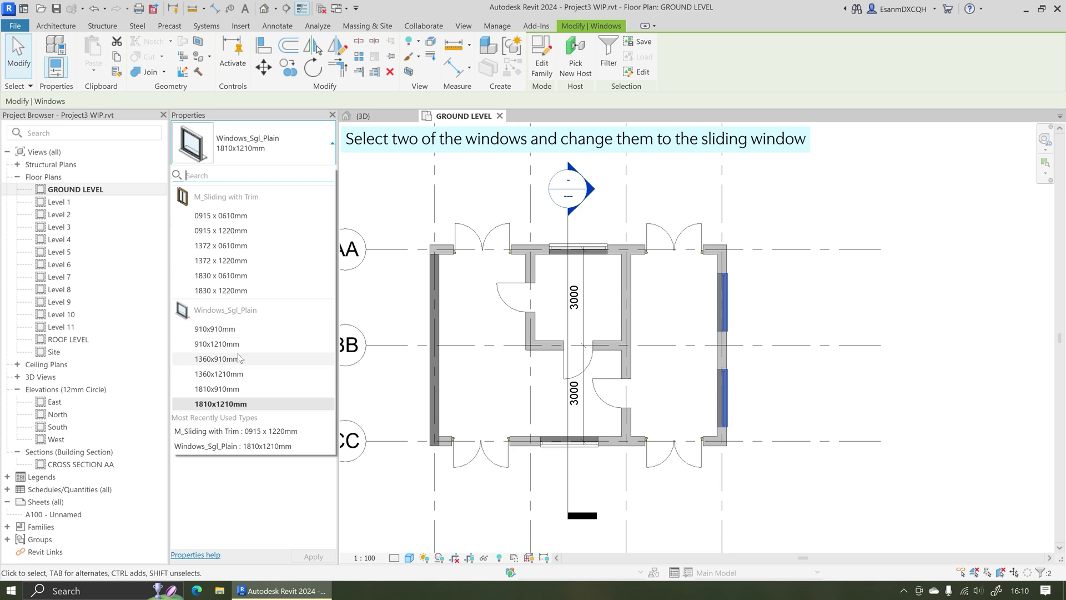
click(239, 432)
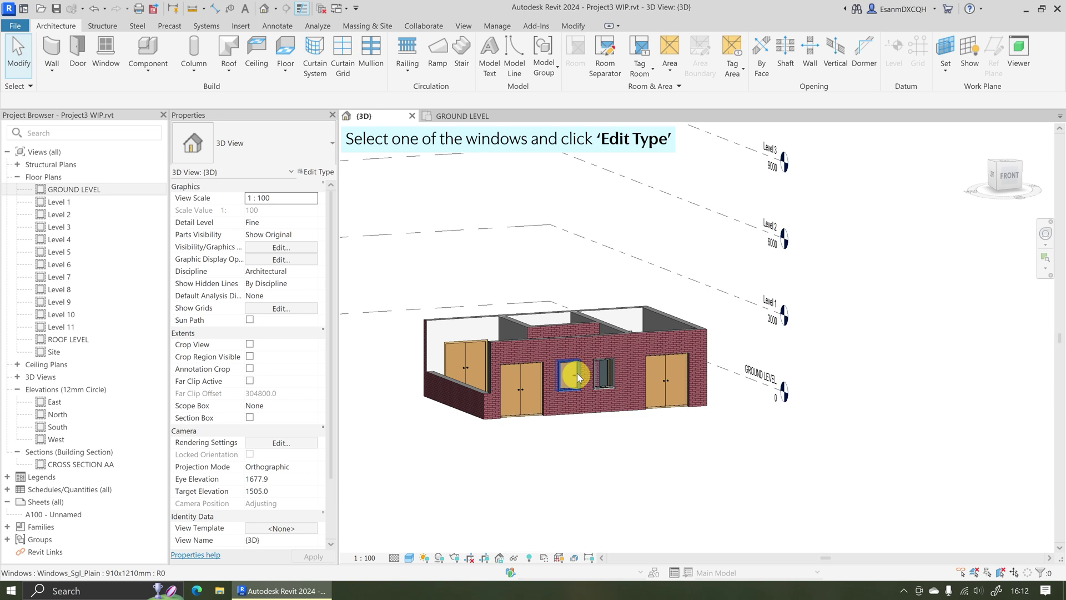
Edit the Windows_Sgl_Plain 910x1210mm type of the front wall windows to a height of 2000 mm and a rough width of 1200 mm
click(577, 373)
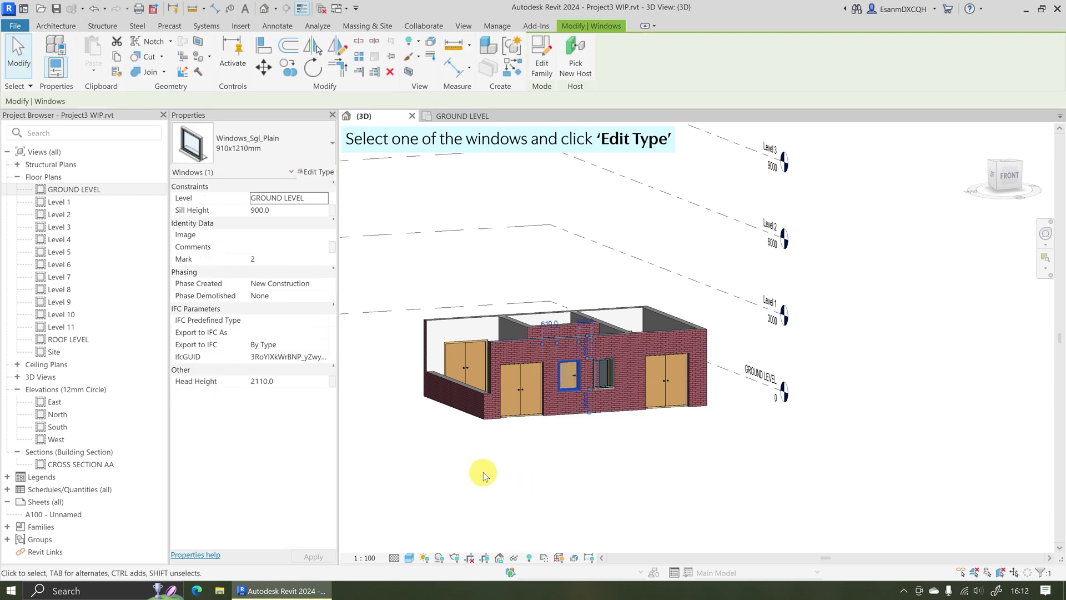
click(310, 171)
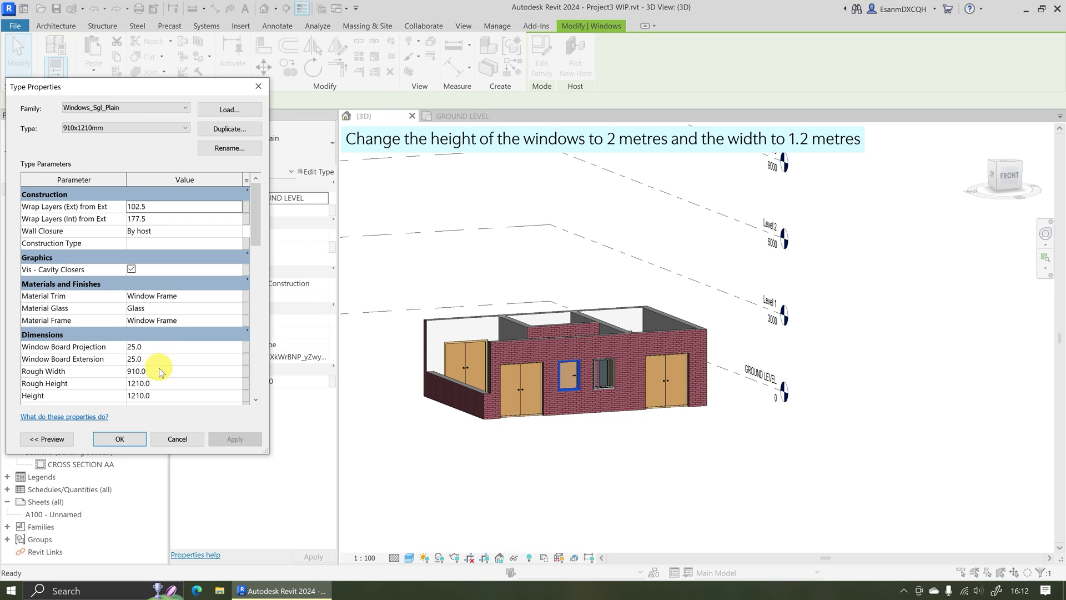
click(171, 396)
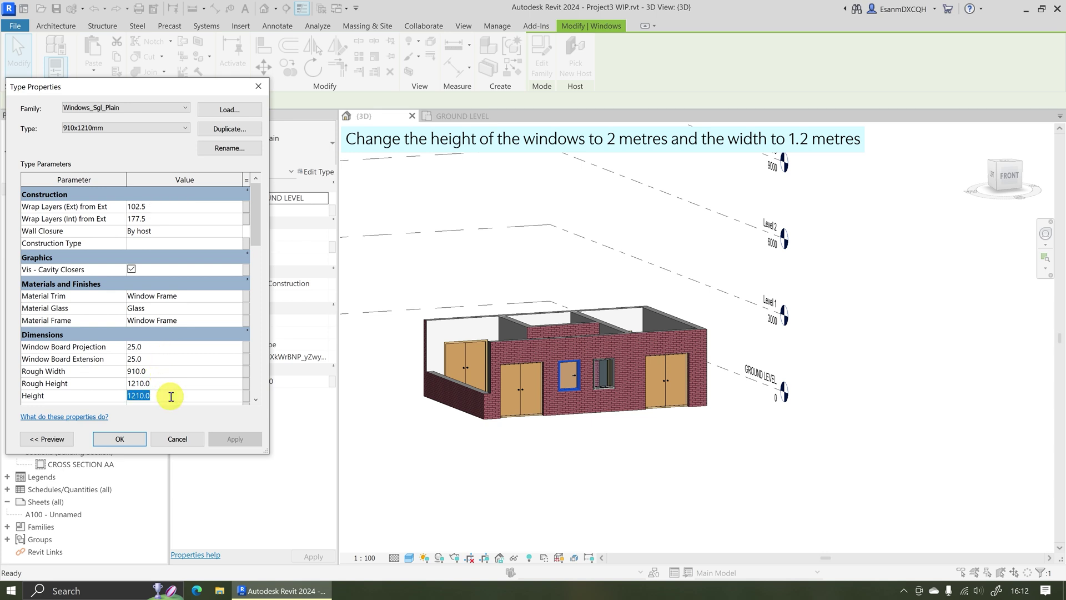
text(2000)
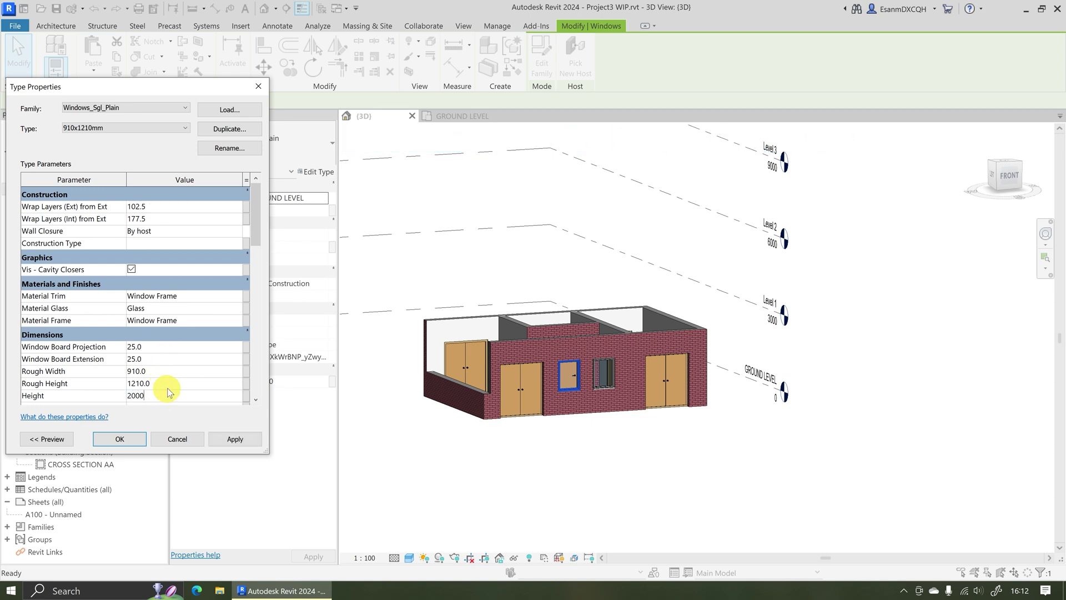
click(171, 372)
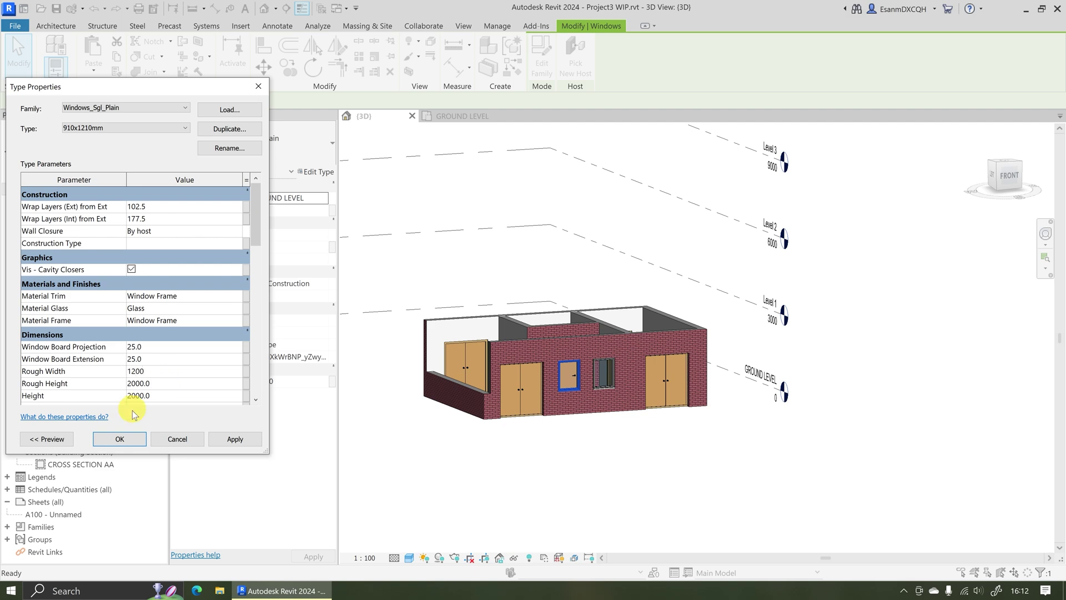
click(121, 439)
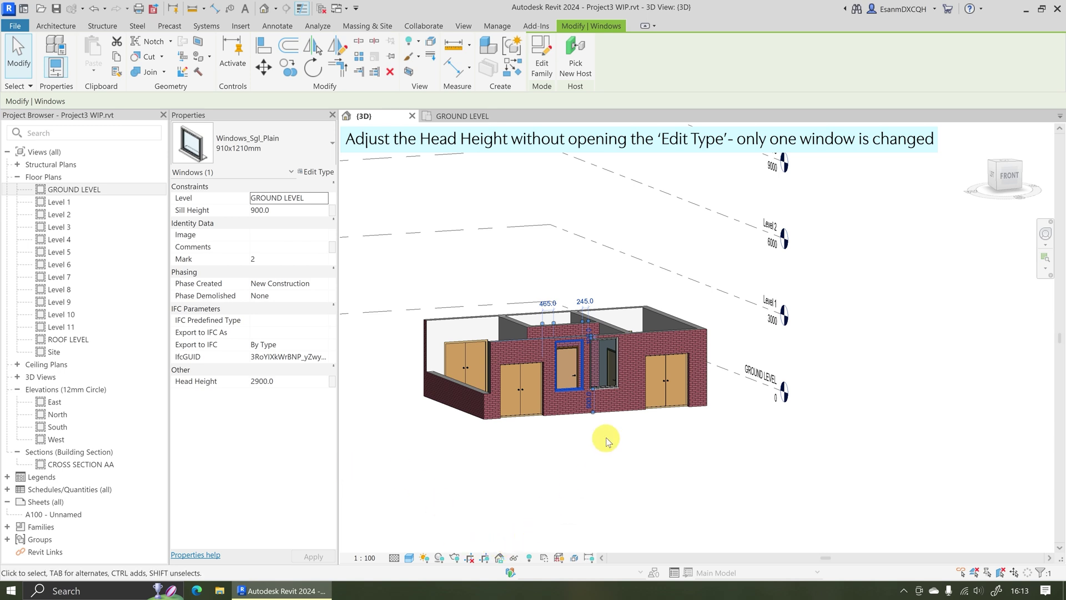
Set the head height of each of the two plain windows in the front wall to 2100 mm as an instance property
shift+middle_drag(637, 398, 294, 432)
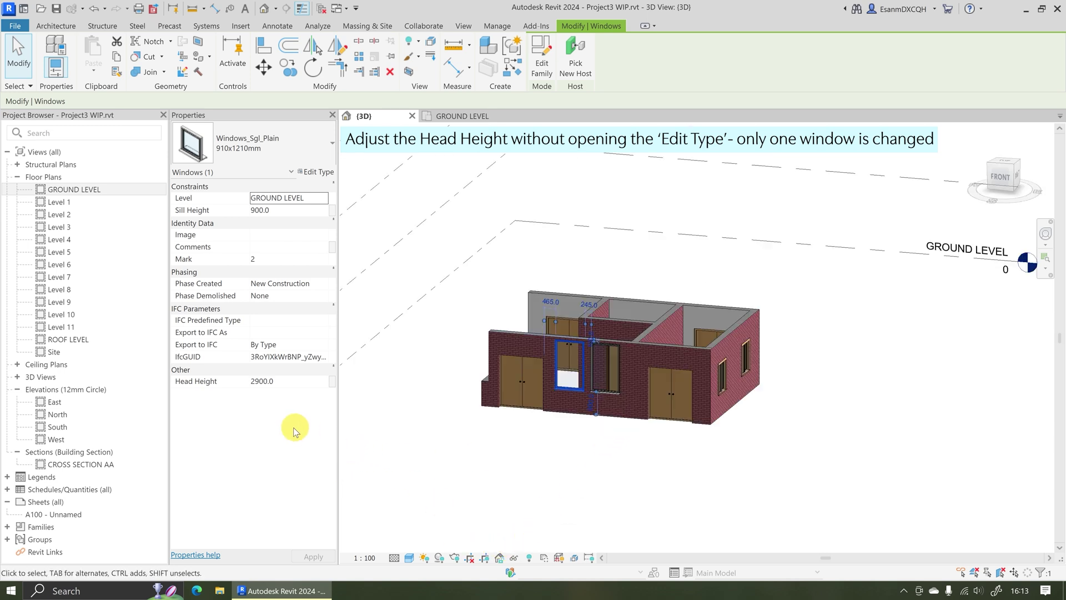
click(521, 480)
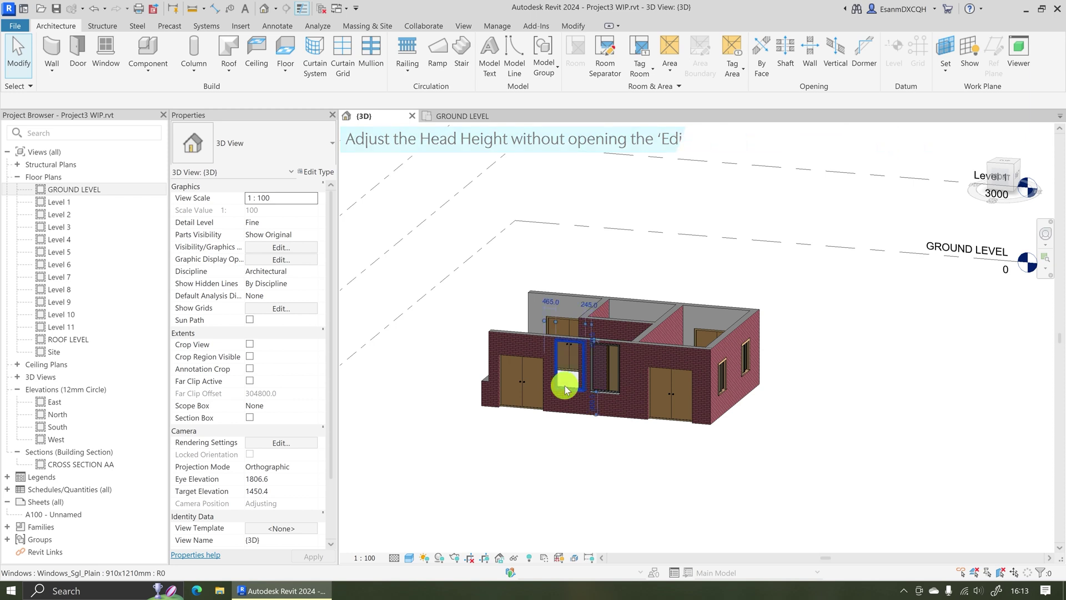
click(565, 385)
click(286, 382)
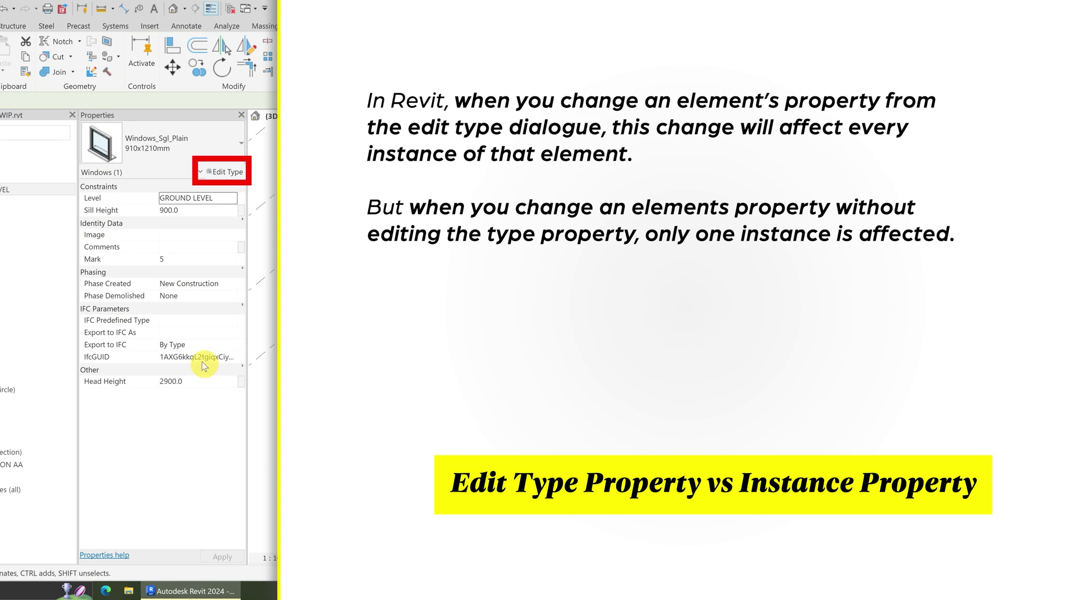
click(193, 381)
text(2)
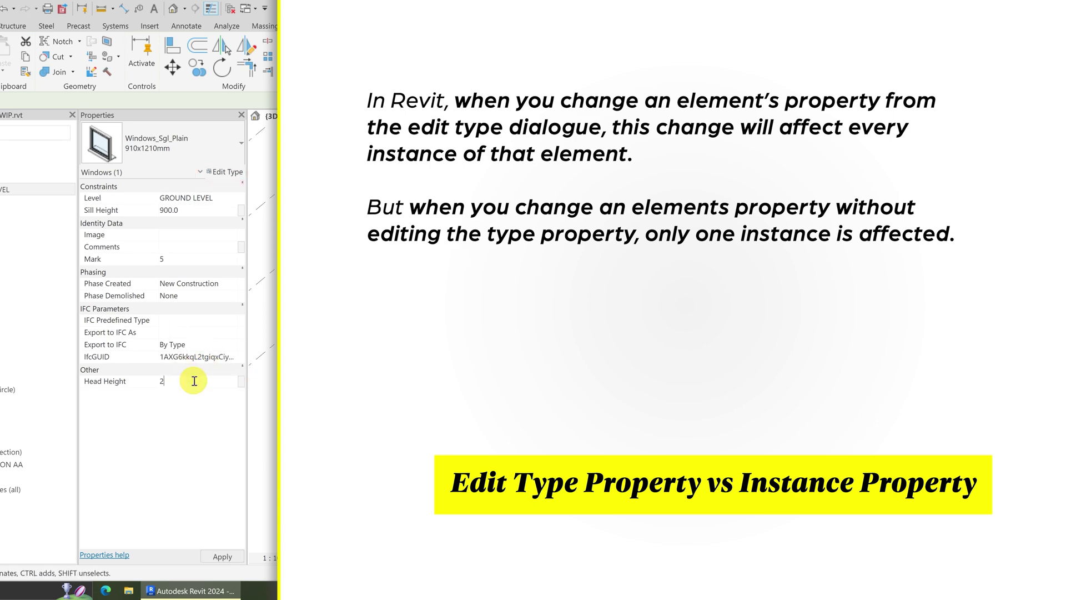
text(100)
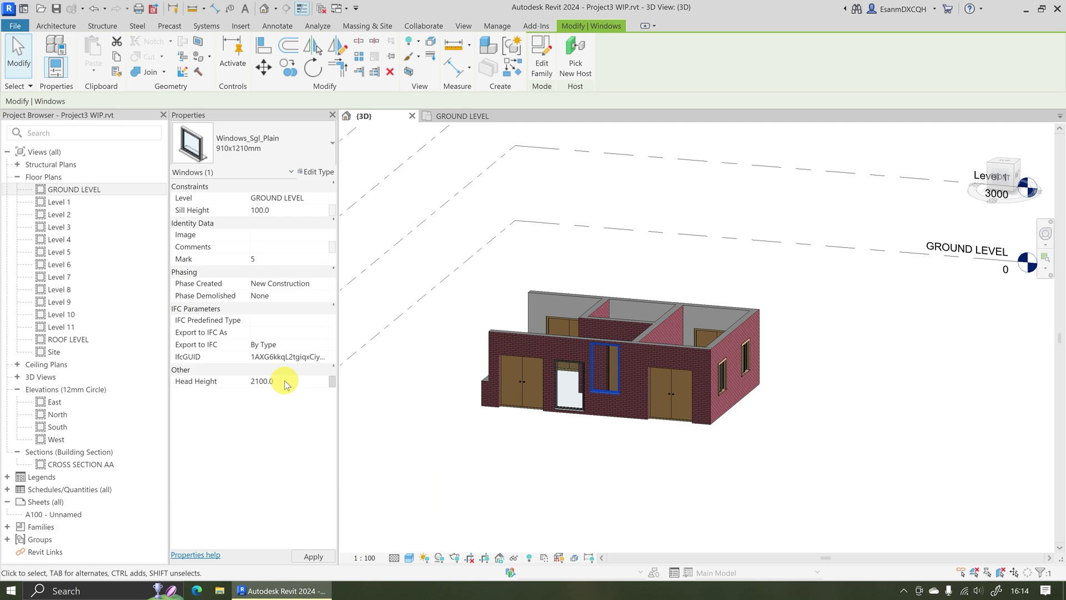
key(Return)
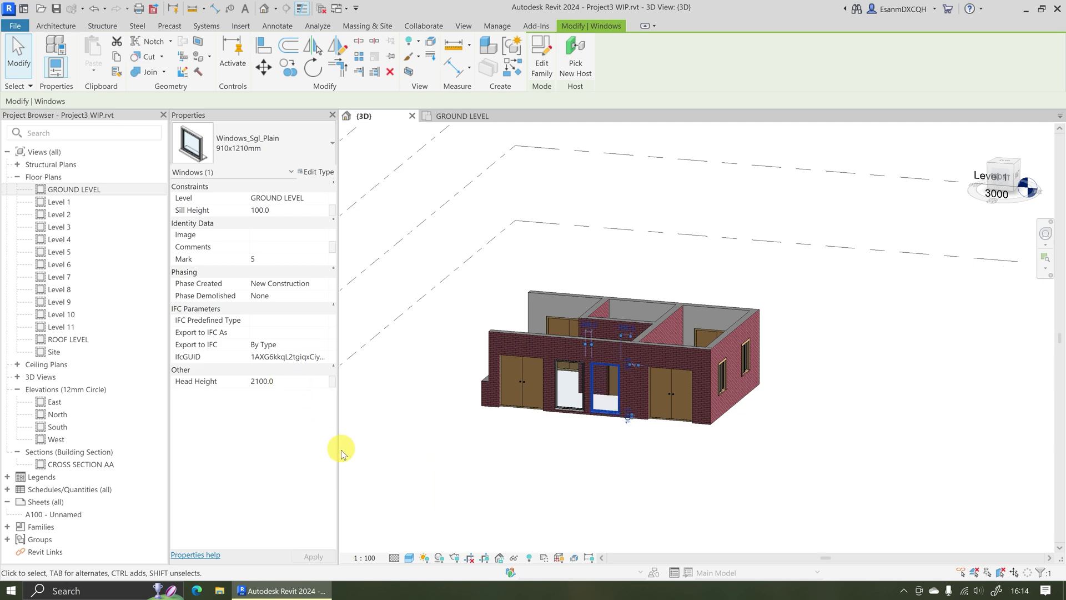
click(342, 453)
Edit the M_Sliding with Trim 0915 x 1220mm type to a width of 1000 mm and a height of 1500 mm
shift+middle_drag(750, 405, 639, 408)
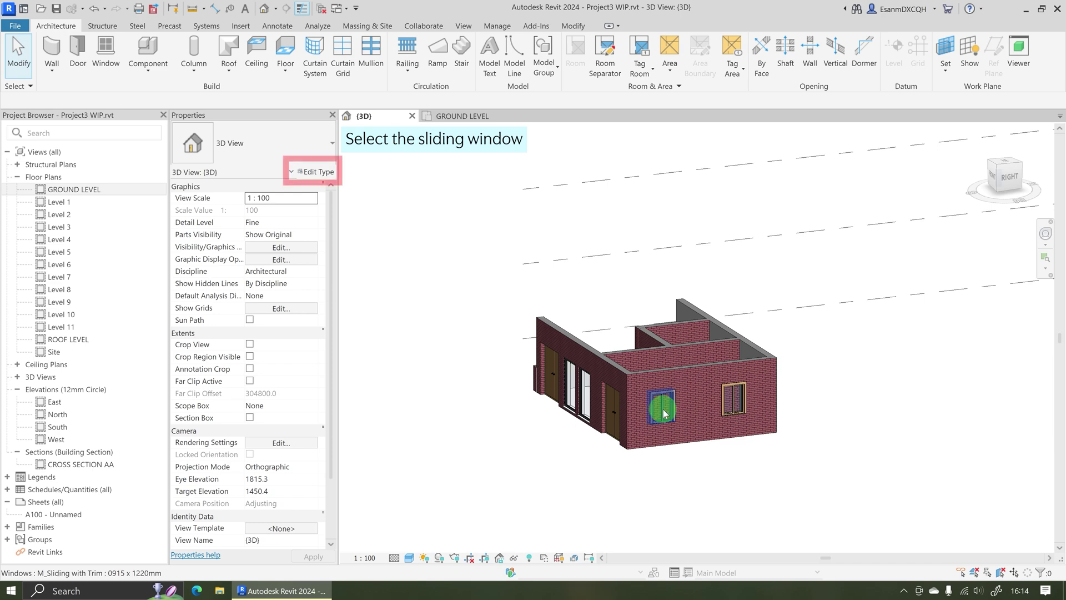
click(663, 409)
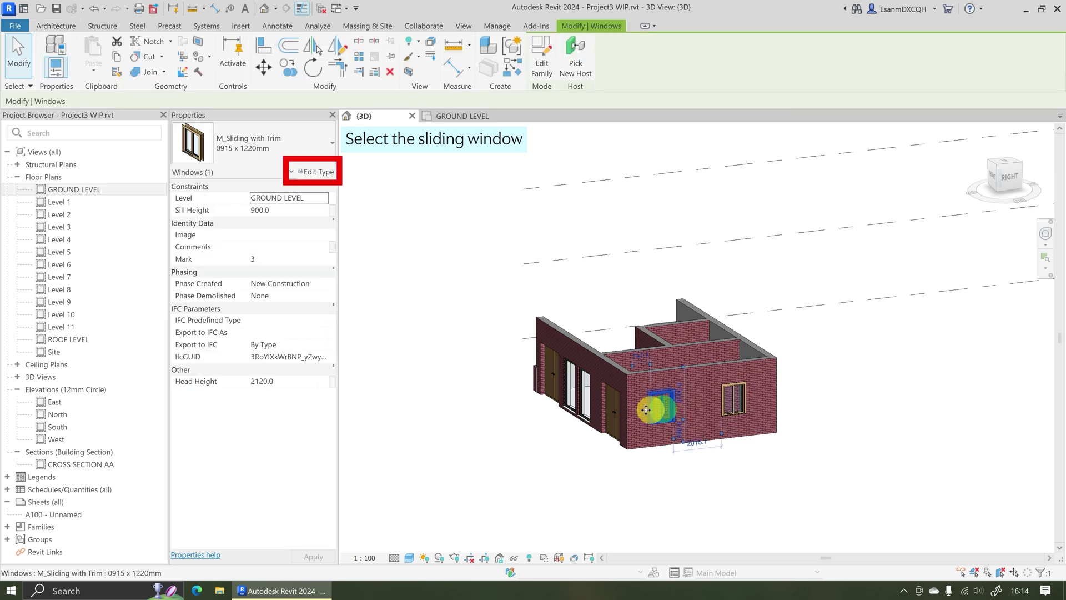
click(315, 174)
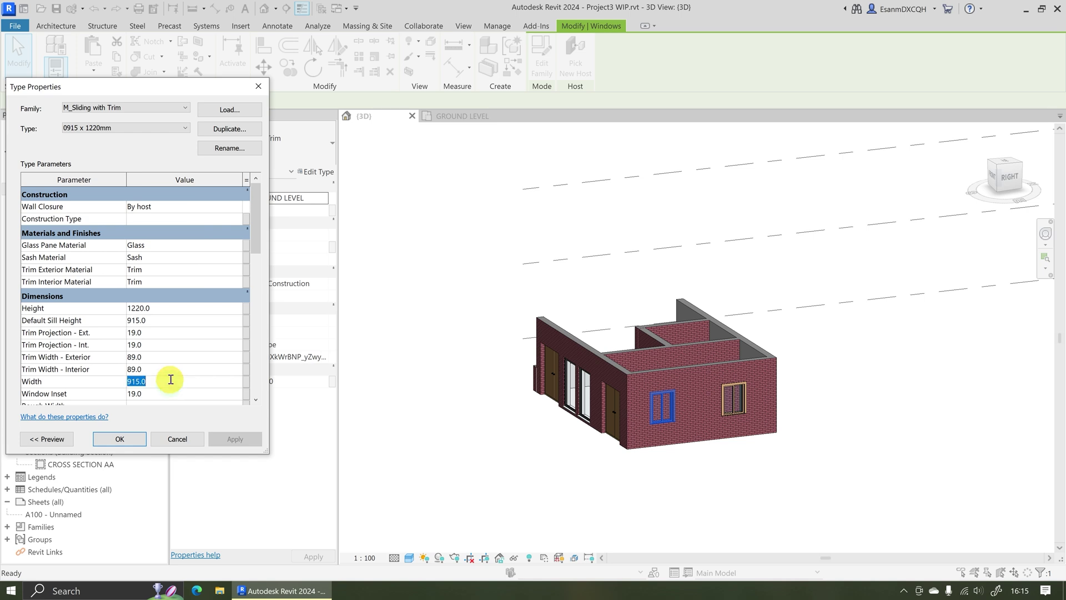
text(1000)
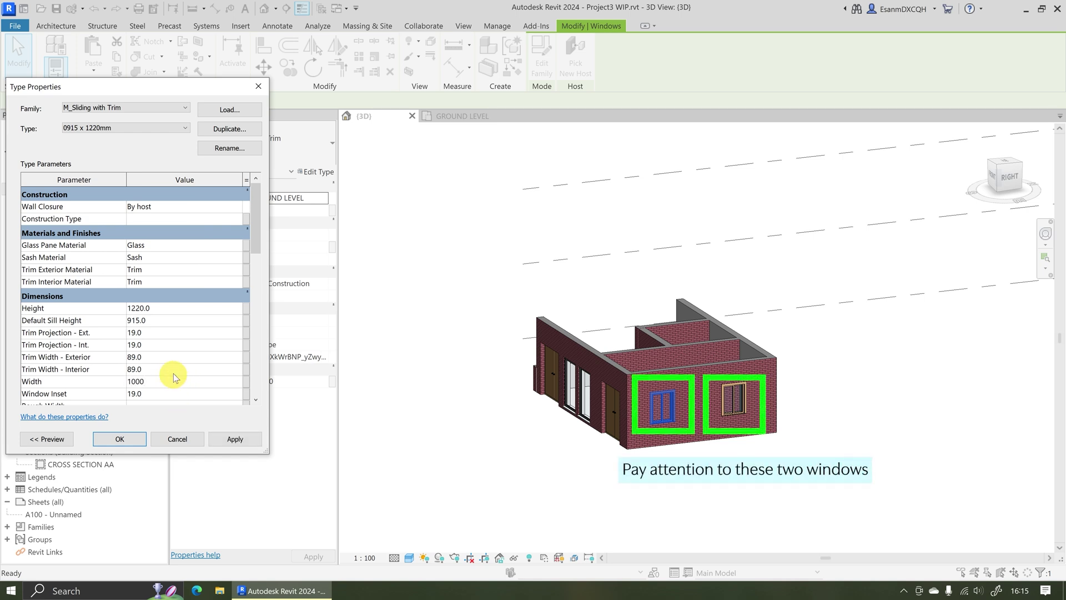
text(1500)
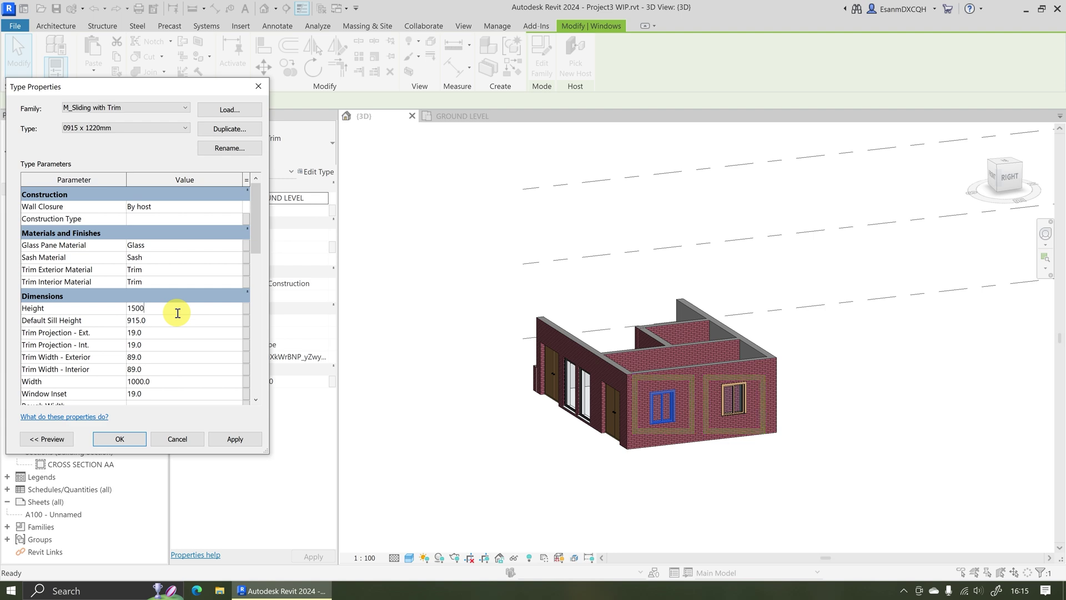
click(118, 438)
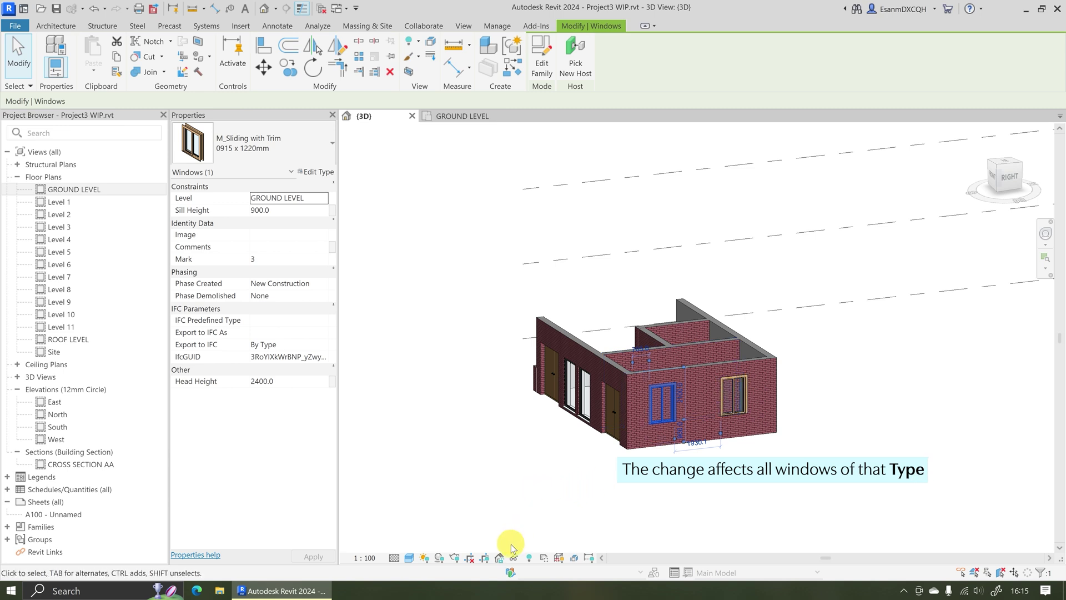
Set the instance head height of the sliding window nearest wall CC to 2100 mm
click(288, 381)
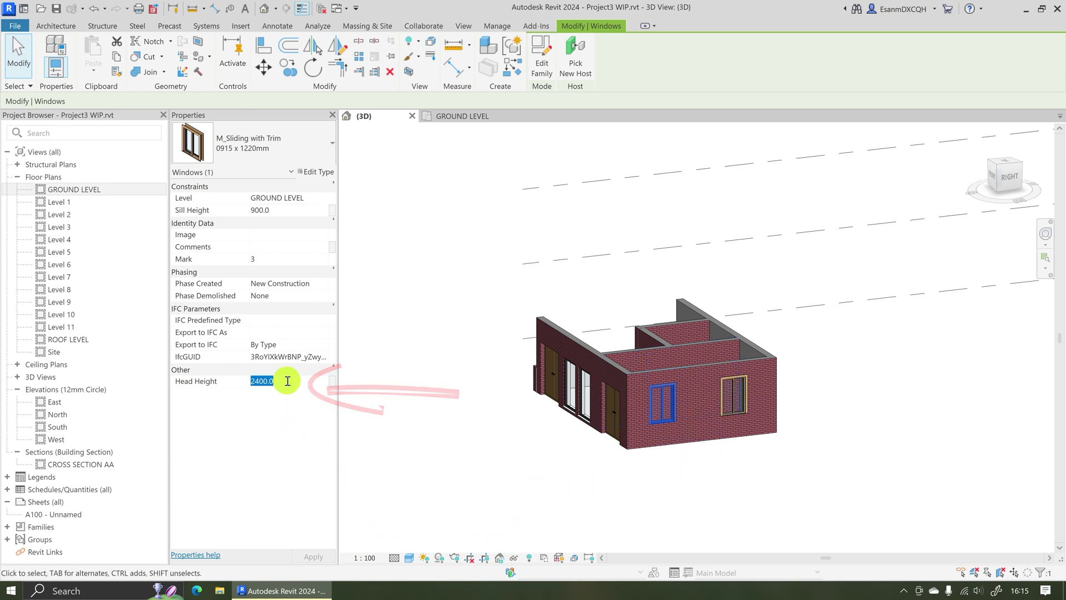
scroll(631, 435, up, 8)
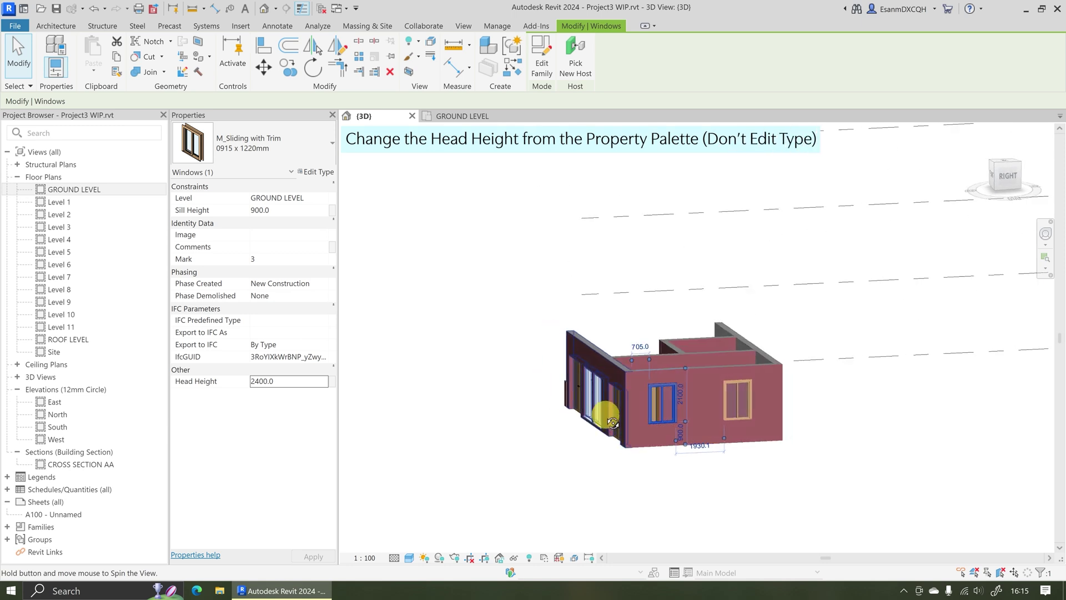
scroll(664, 417, up, 2)
shift+middle_drag(743, 428, 764, 408)
click(289, 385)
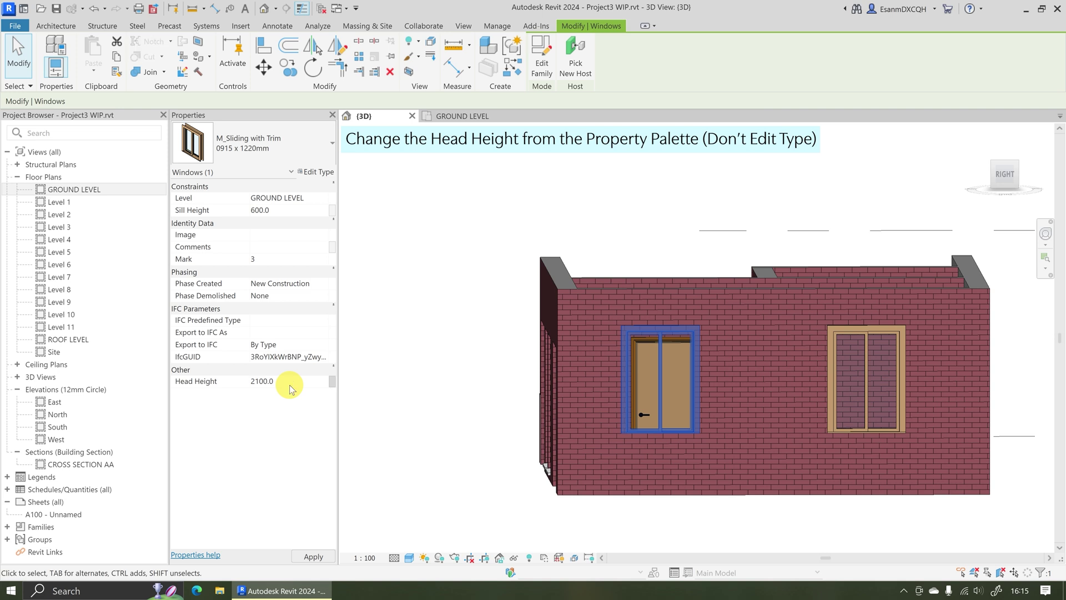
key(Return)
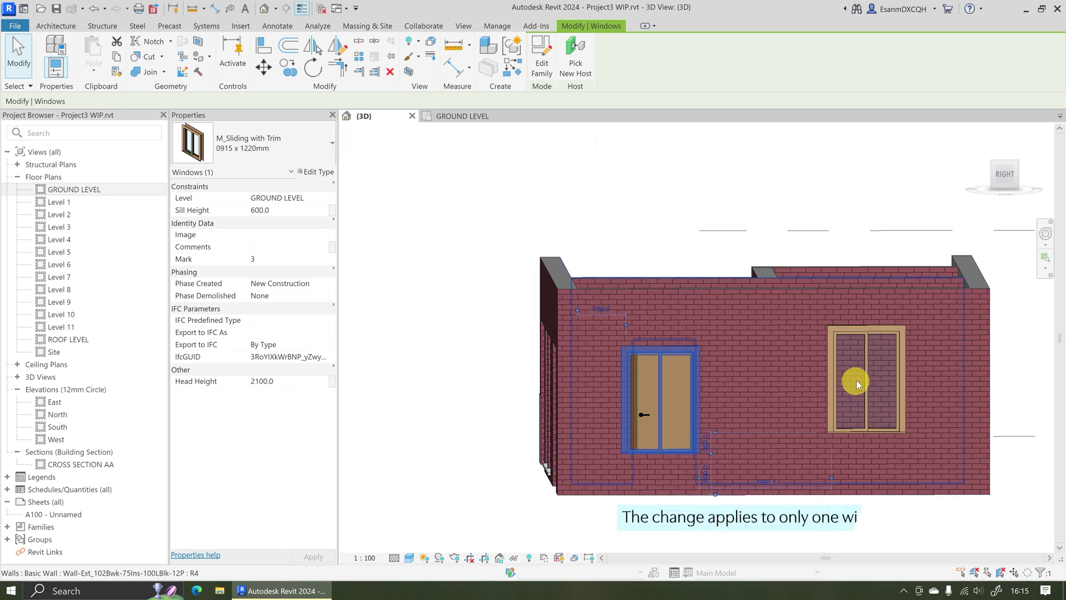
Set the head height of the other sliding window in the grid 04 wall to 2100 mm
click(864, 370)
click(305, 385)
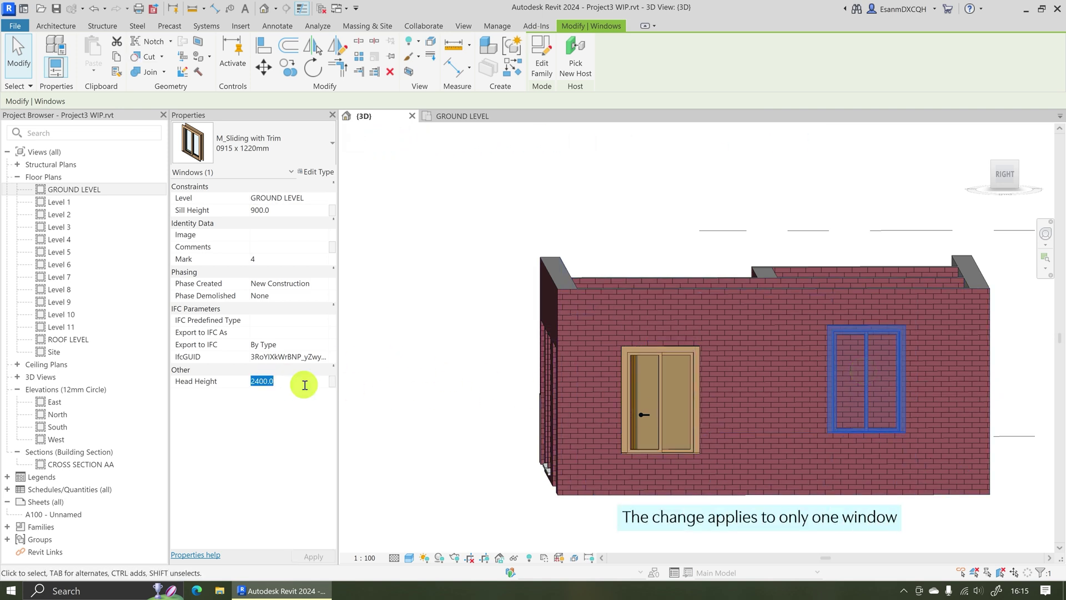
text(2100)
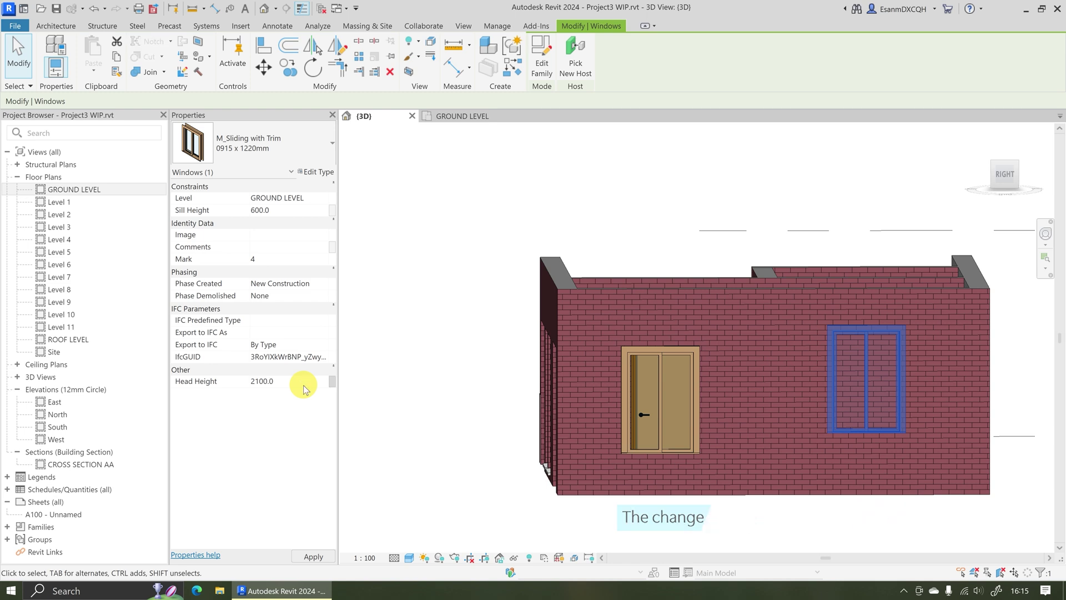
key(Return)
click(443, 373)
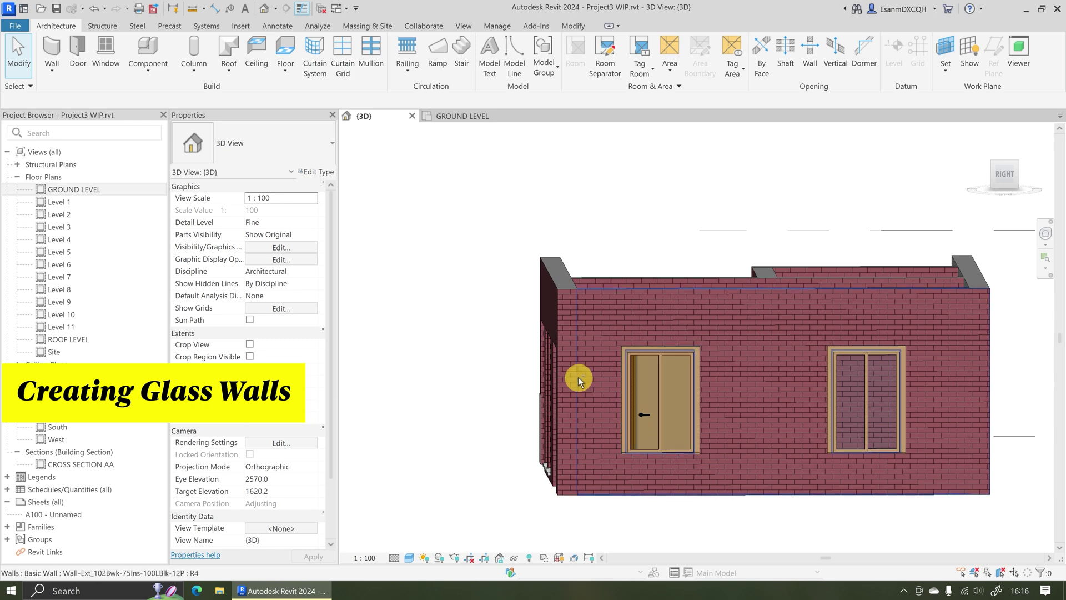
View the low wall at the building's short end in 3D and open the GROUND LEVEL floor plan
shift+middle_drag(580, 378, 938, 442)
middle_drag(554, 451, 960, 358)
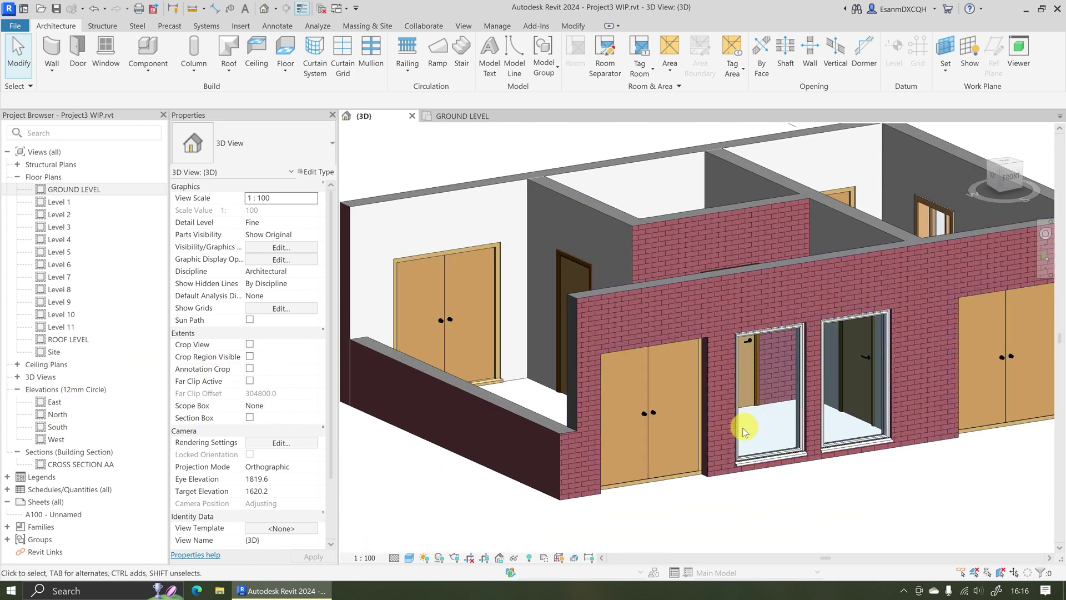
middle_drag(622, 428, 639, 422)
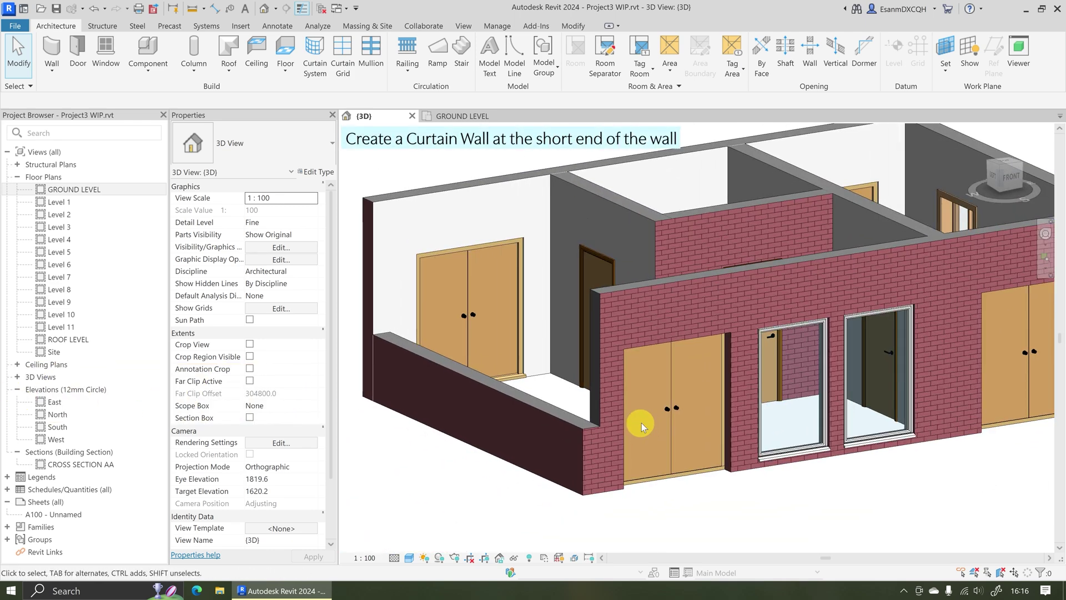
double_click(69, 189)
middle_drag(393, 326, 467, 356)
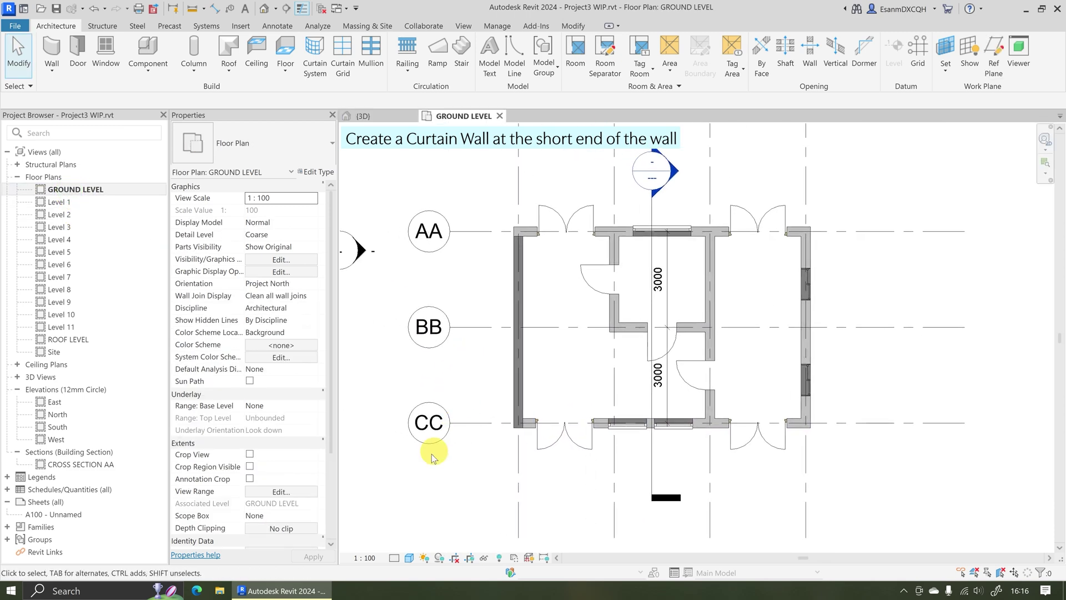
Draw a Curtain_Wall-Exterior_Glazing wall along the low wall at the short end, from grid AA to grid CC
click(52, 47)
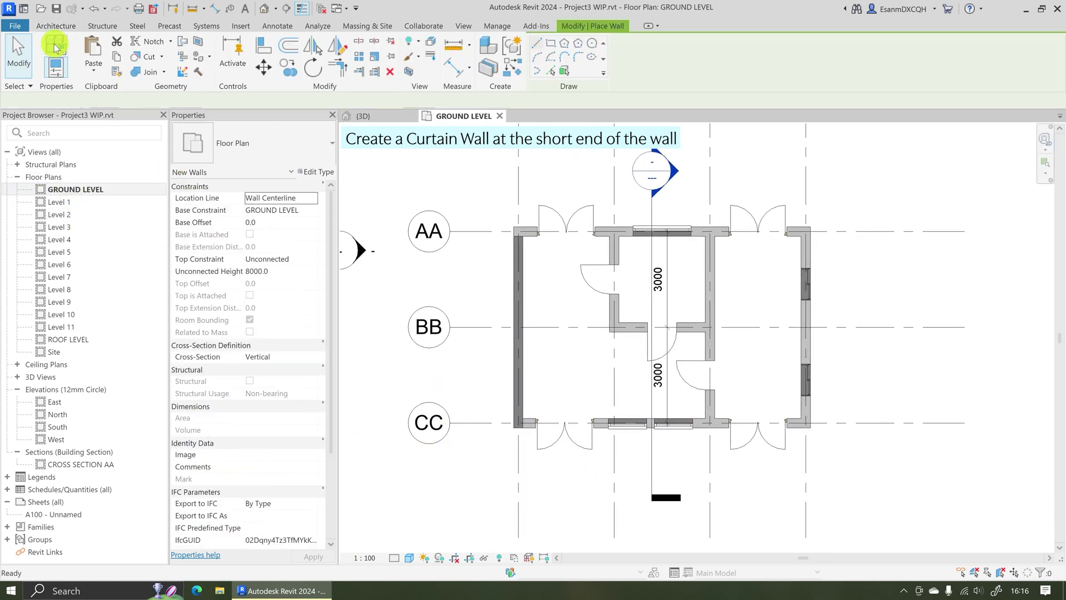
click(250, 146)
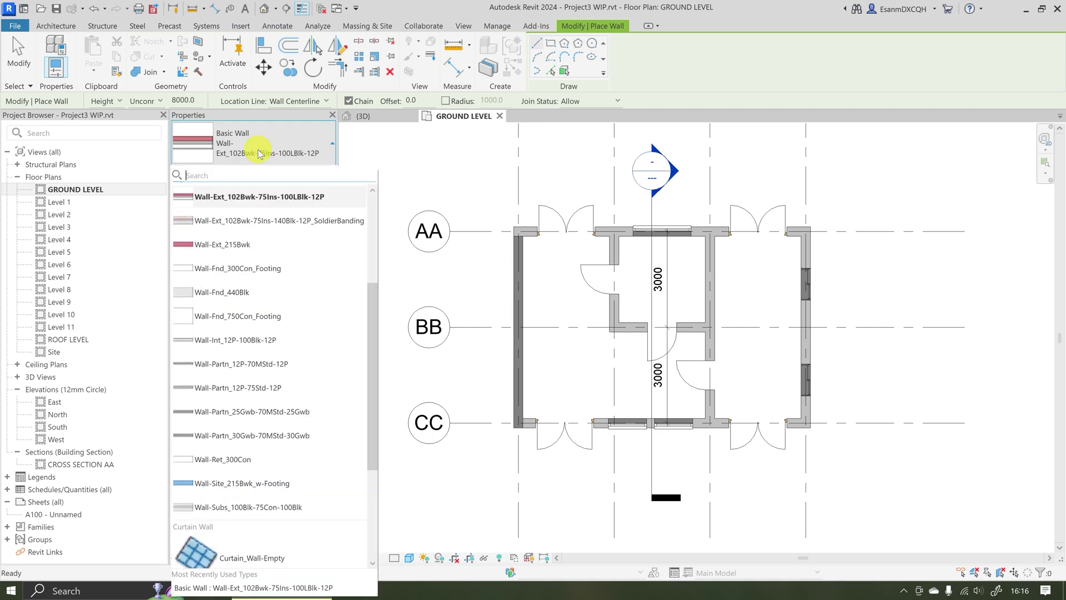
scroll(266, 343, down, 1)
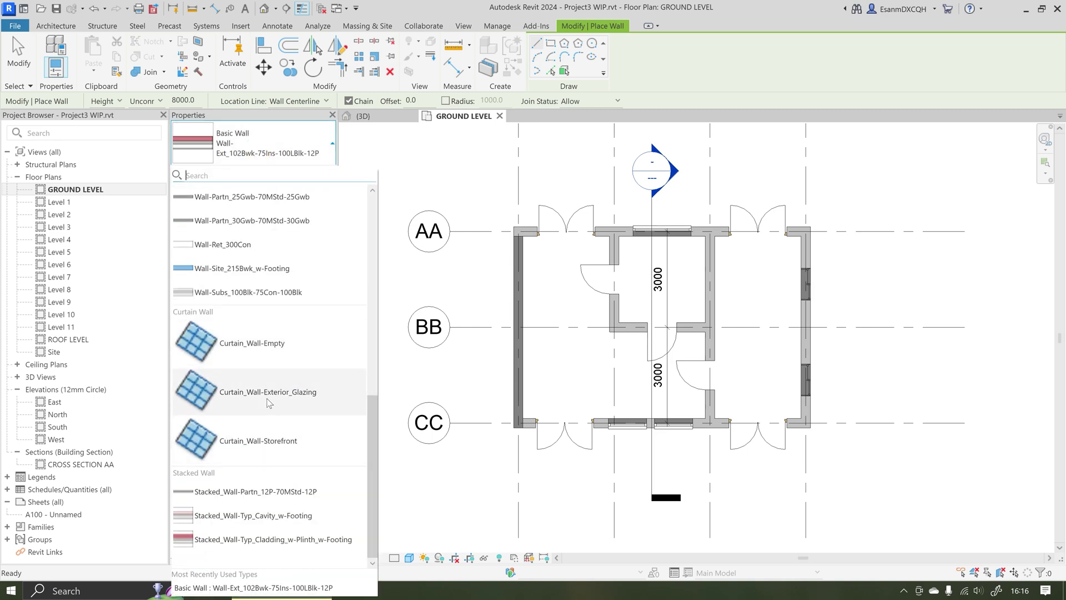
click(272, 393)
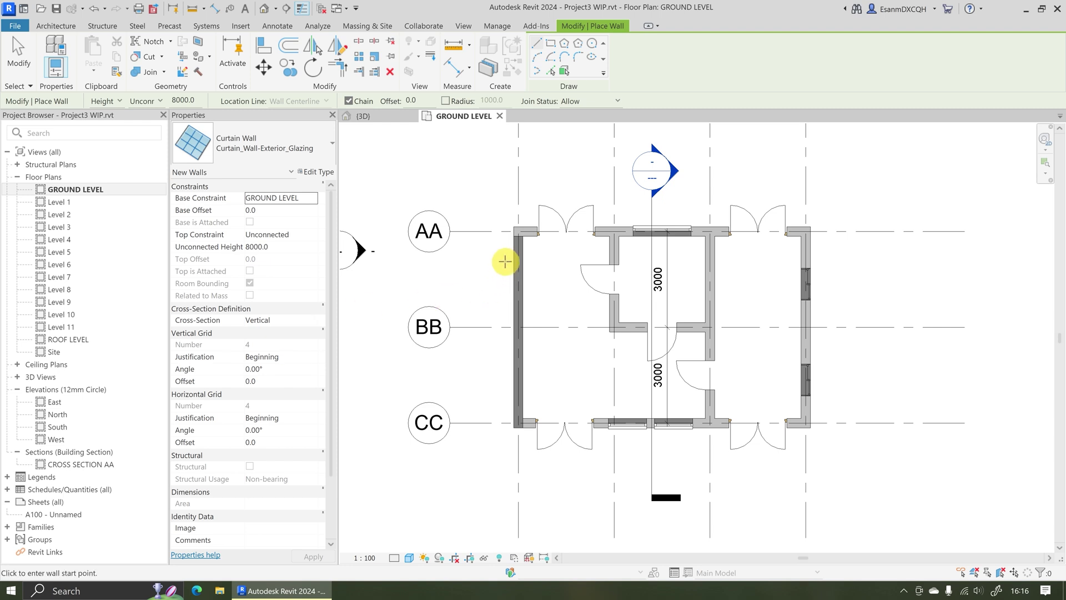
scroll(507, 253, up, 2)
click(524, 229)
scroll(522, 236, down, 2)
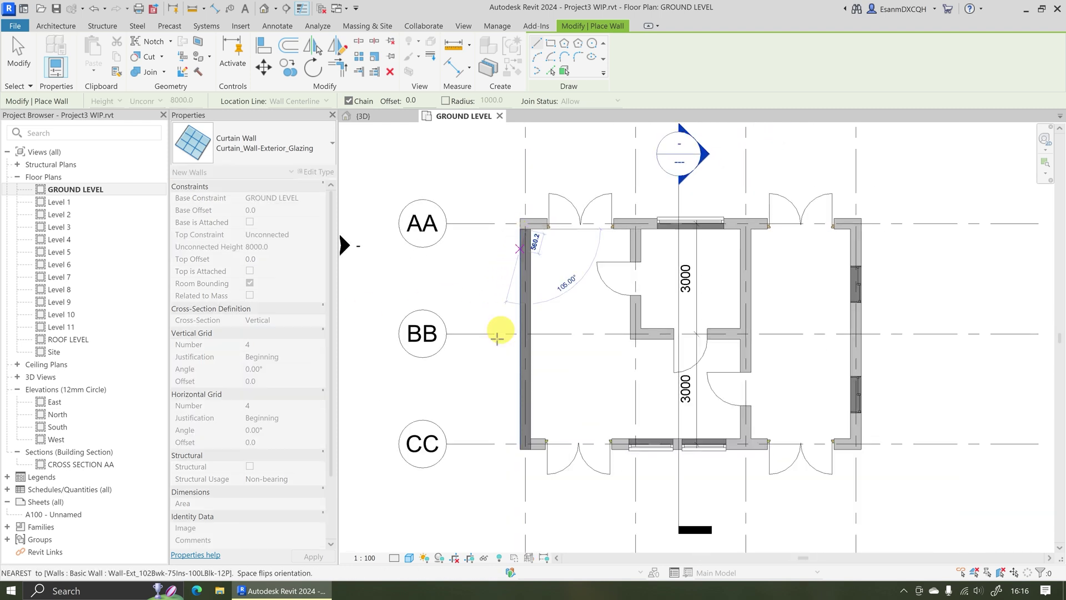
scroll(532, 441, up, 5)
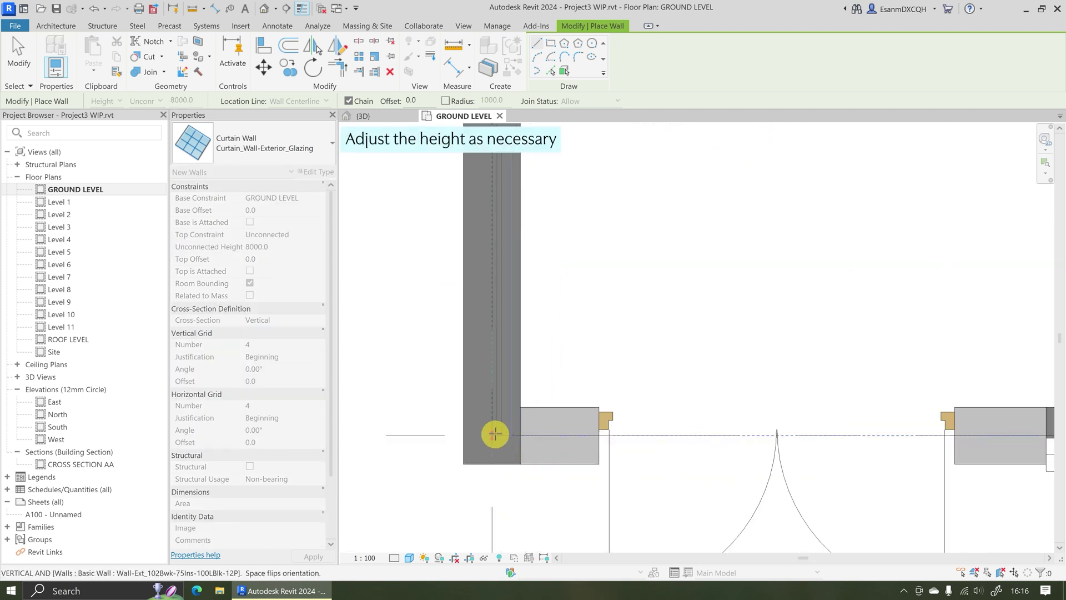
click(495, 435)
scroll(615, 431, down, 5)
In the 3D view, lower the top of the curtain wall to the Level 1 line at 3000 mm
click(364, 115)
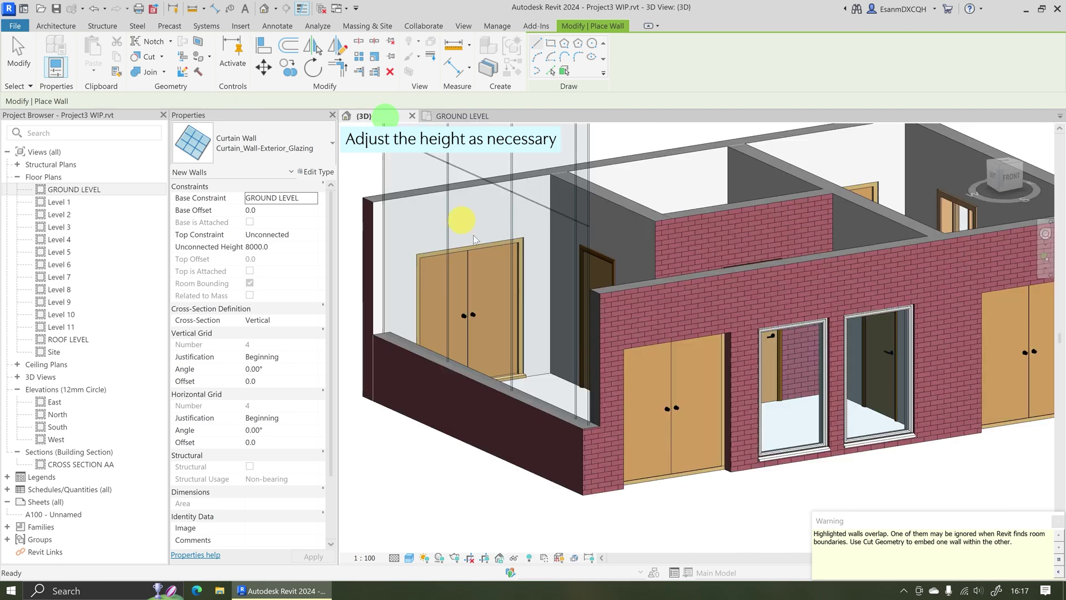
scroll(651, 416, down, 5)
key(Escape)
key(Escape)
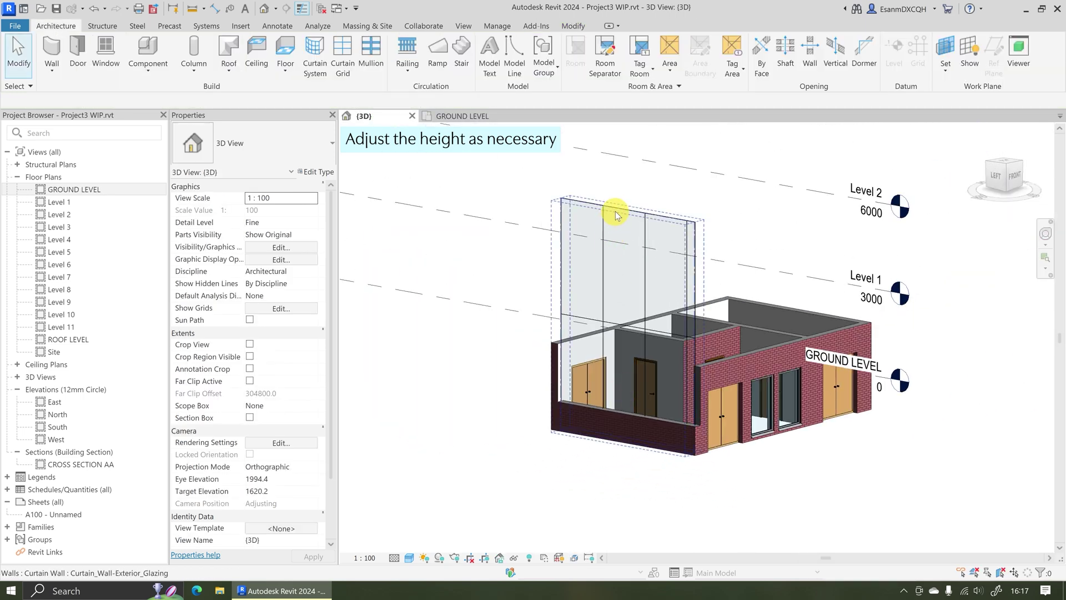
click(615, 215)
click(996, 176)
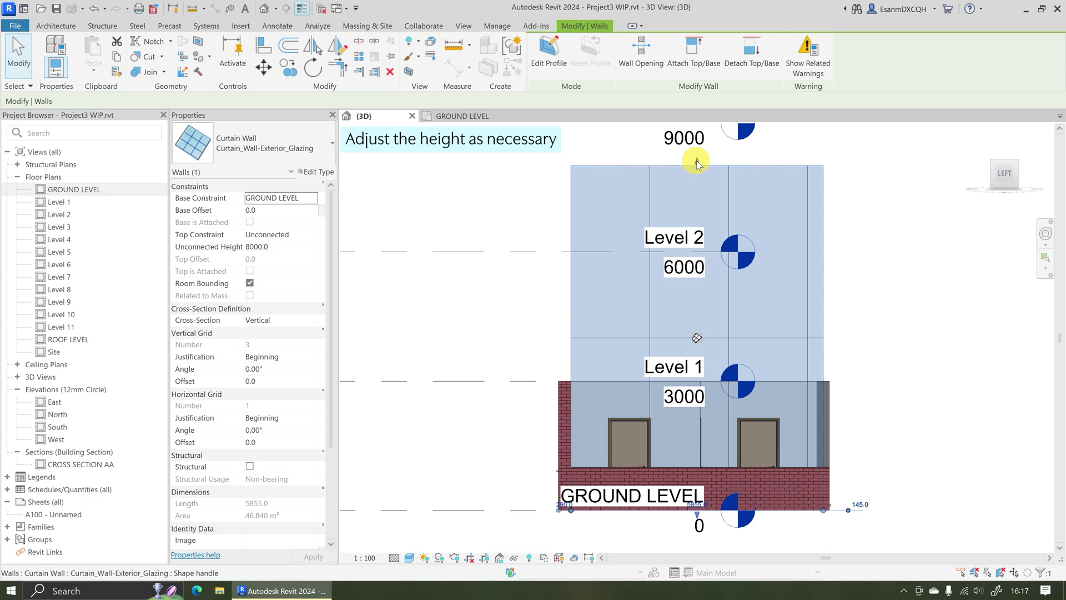
drag(697, 162, 671, 382)
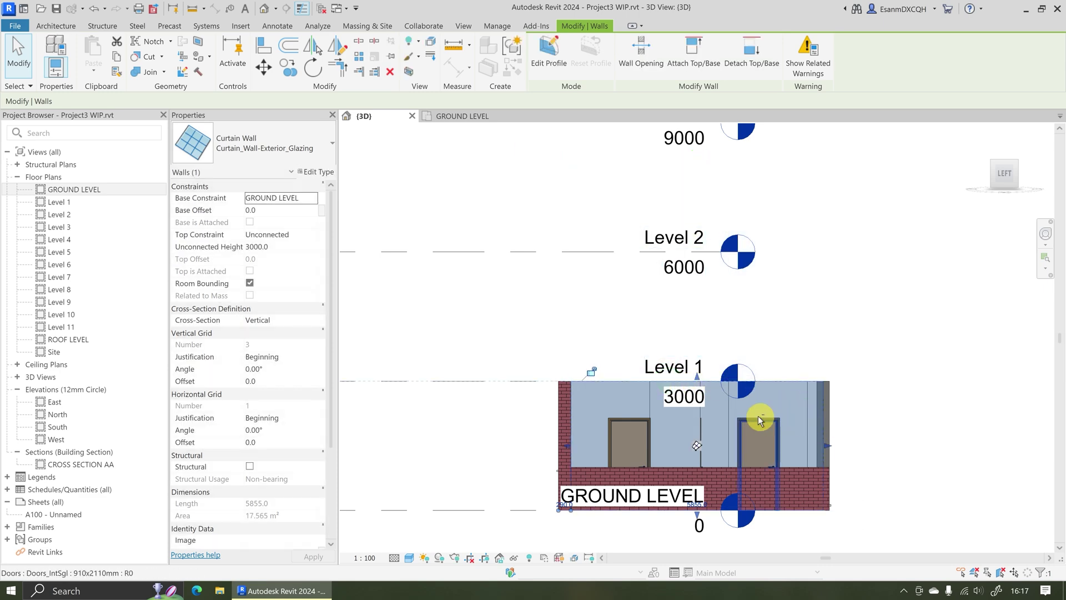
shift+middle_drag(760, 419, 651, 475)
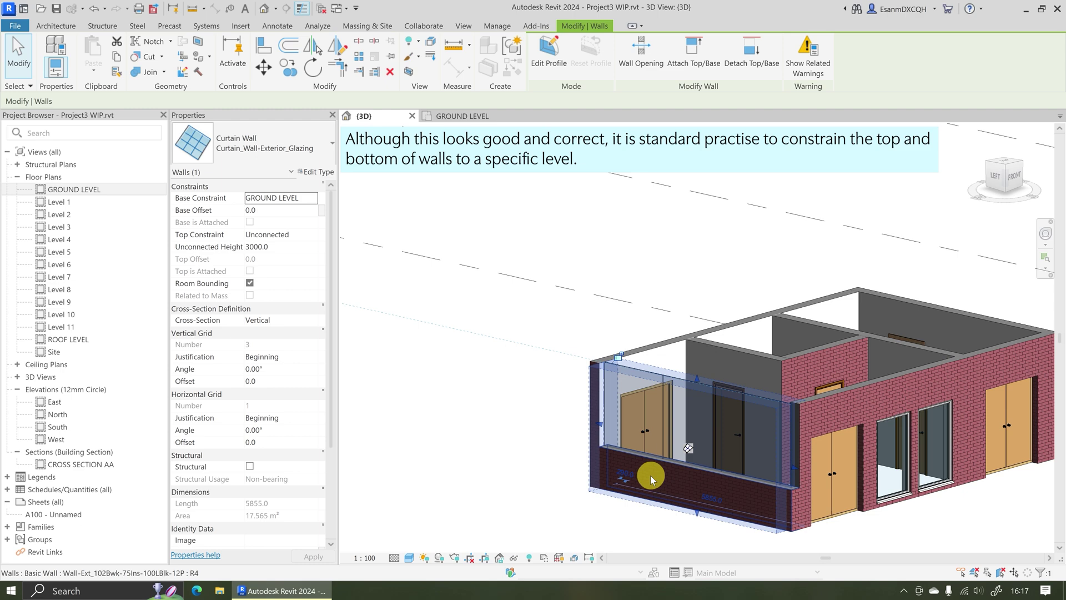
click(541, 438)
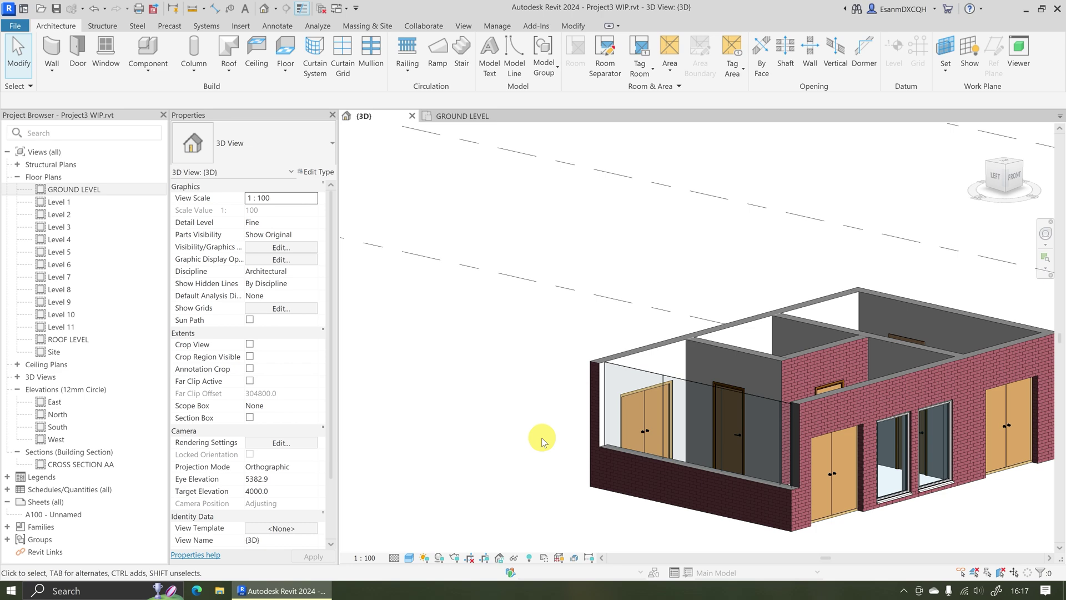
Set the curtain wall's base offset to 1000 mm and constrain its top up to Level 1
click(637, 376)
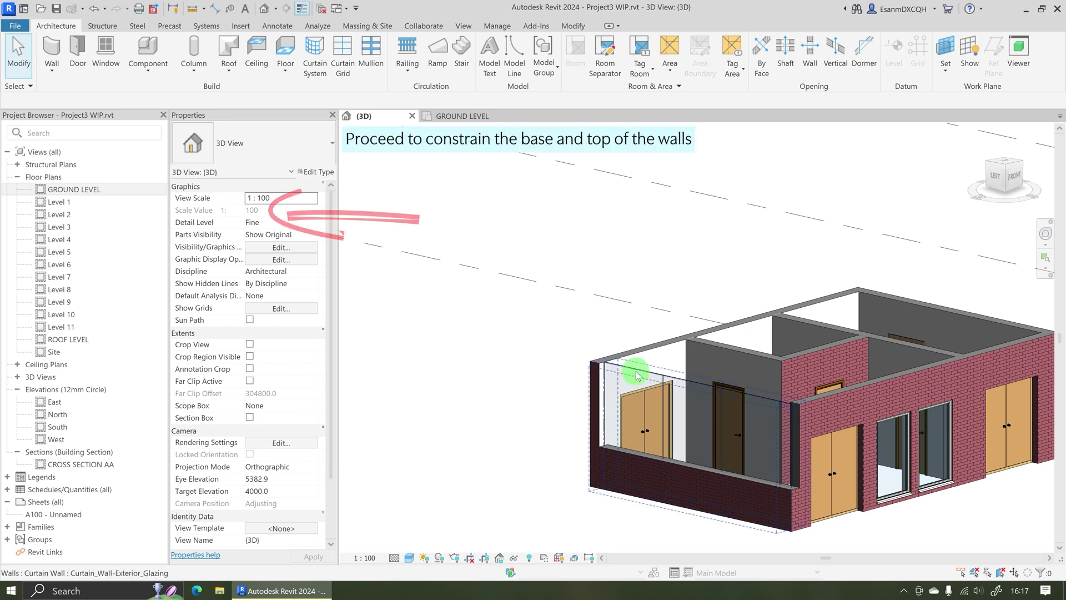
click(271, 209)
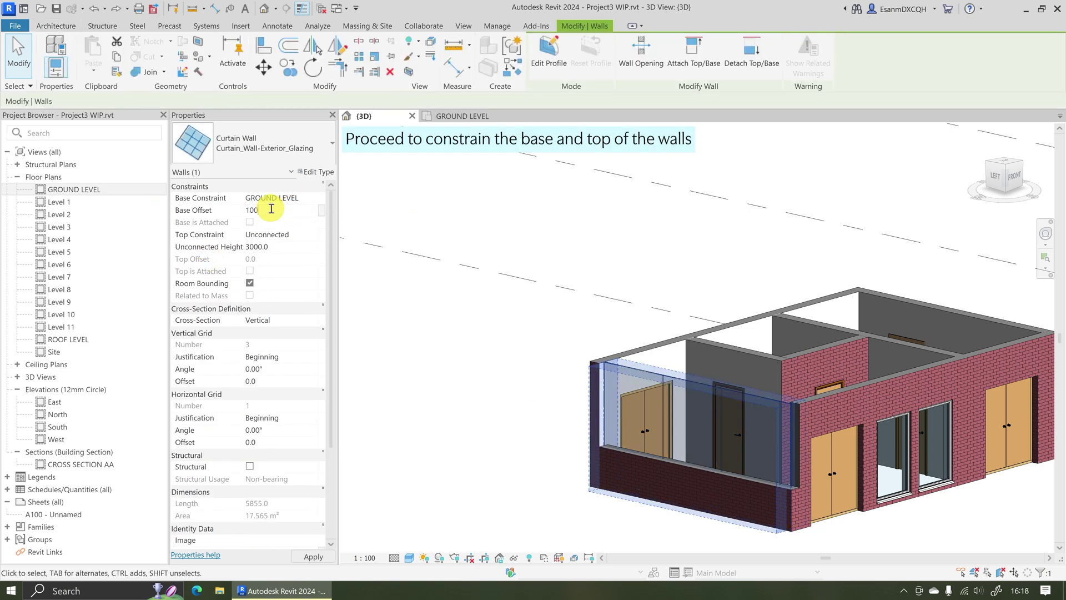
text(1000.0)
key(Return)
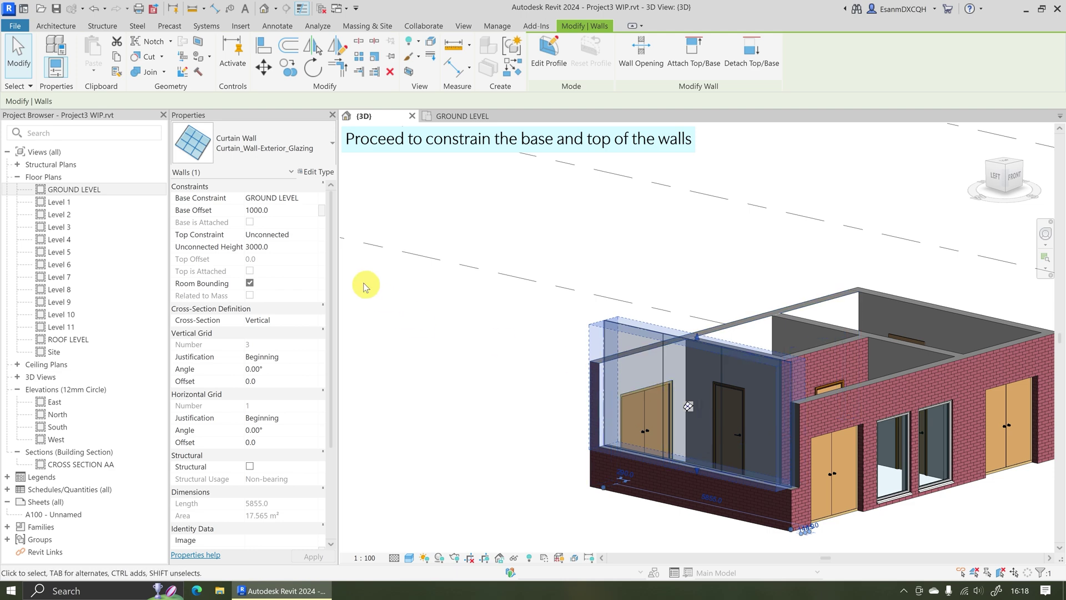
click(278, 234)
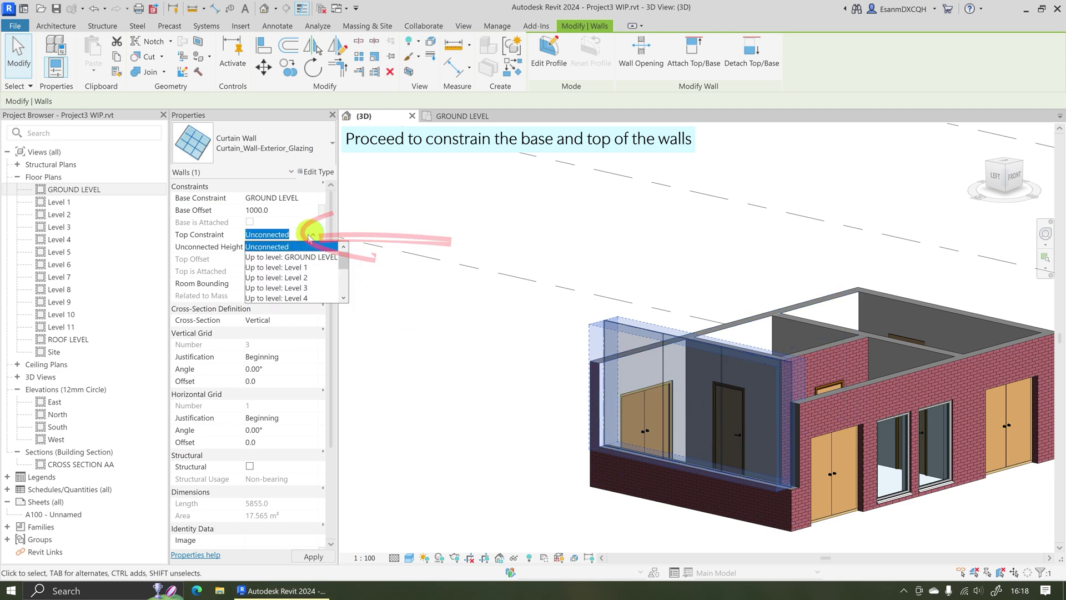
click(285, 267)
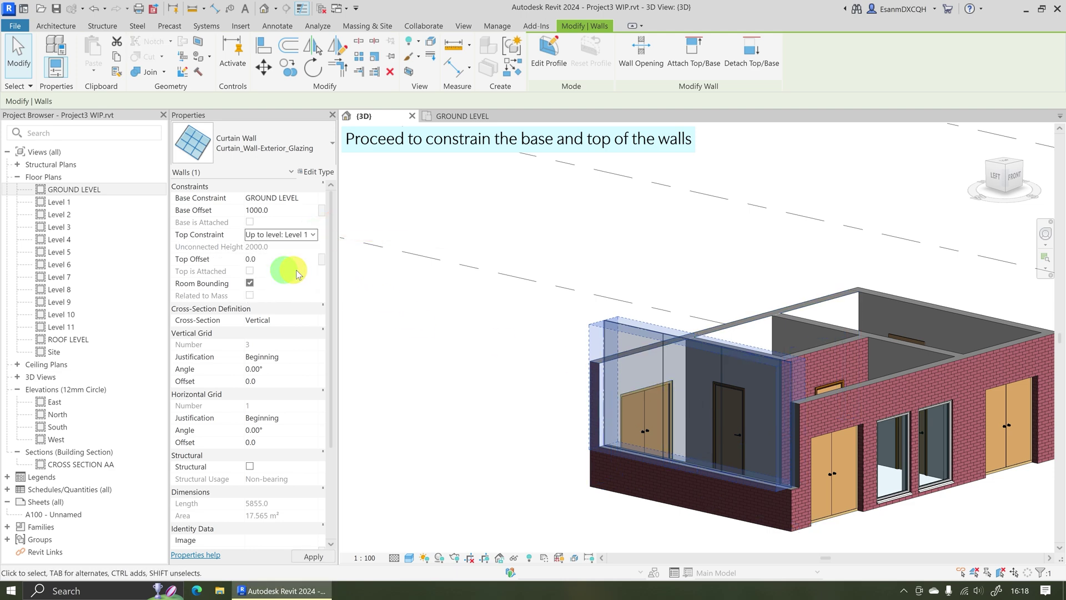
click(480, 384)
shift+middle_drag(486, 436, 572, 409)
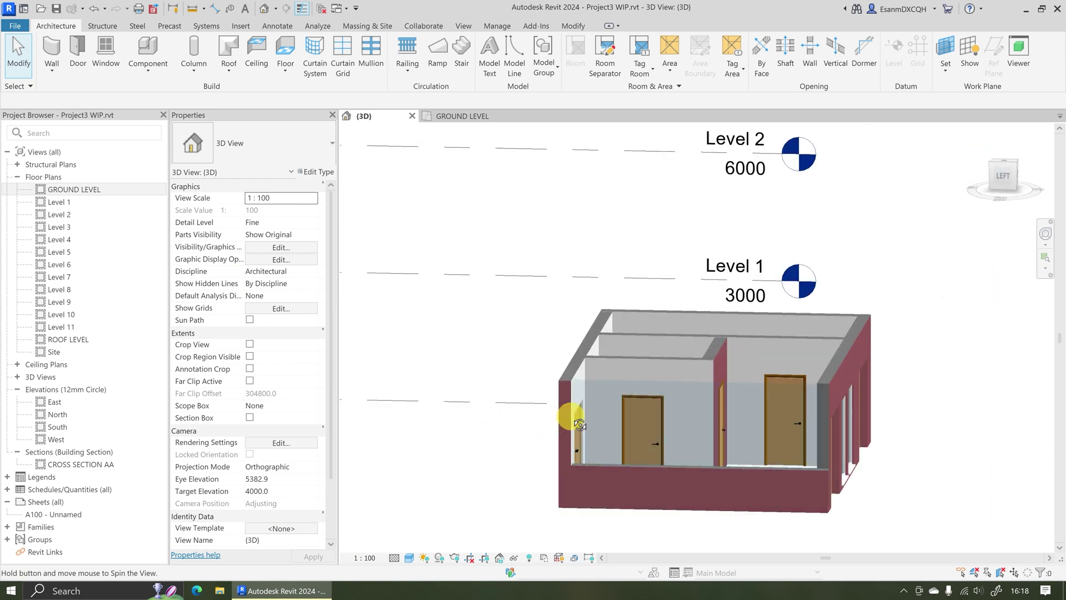
shift+middle_drag(483, 435, 604, 413)
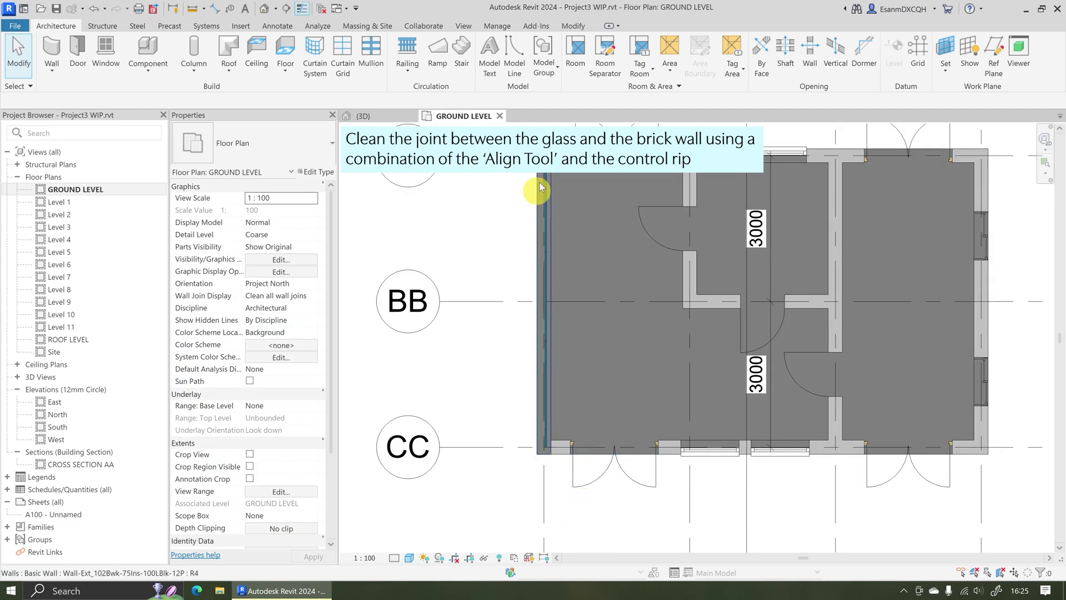
In the ground level plan, align the curtain wall's end with the inner face of the grid CC wall
click(573, 25)
click(264, 46)
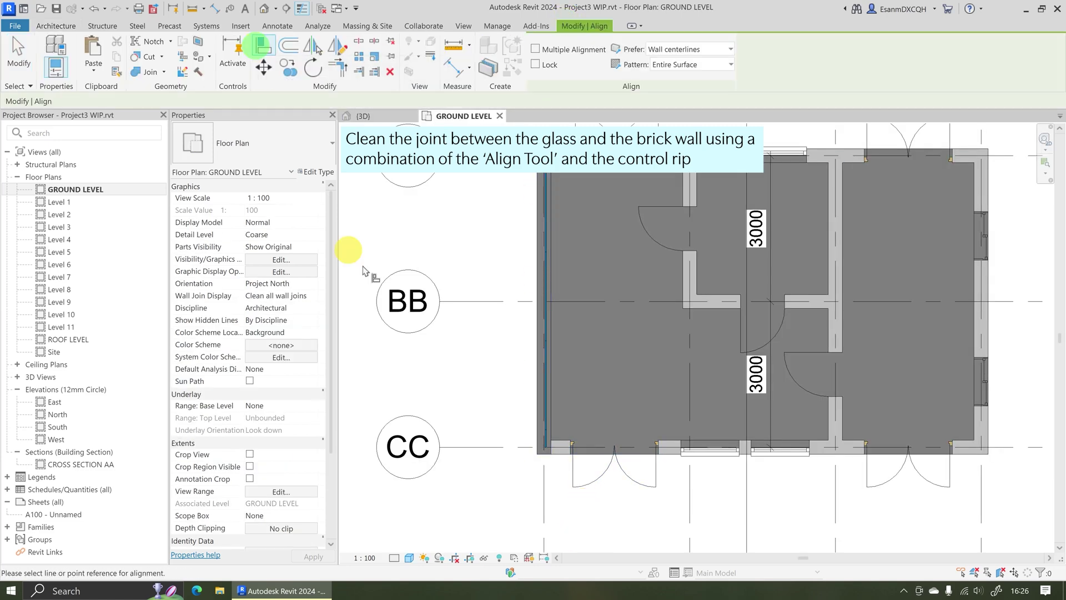
scroll(489, 436, up, 3)
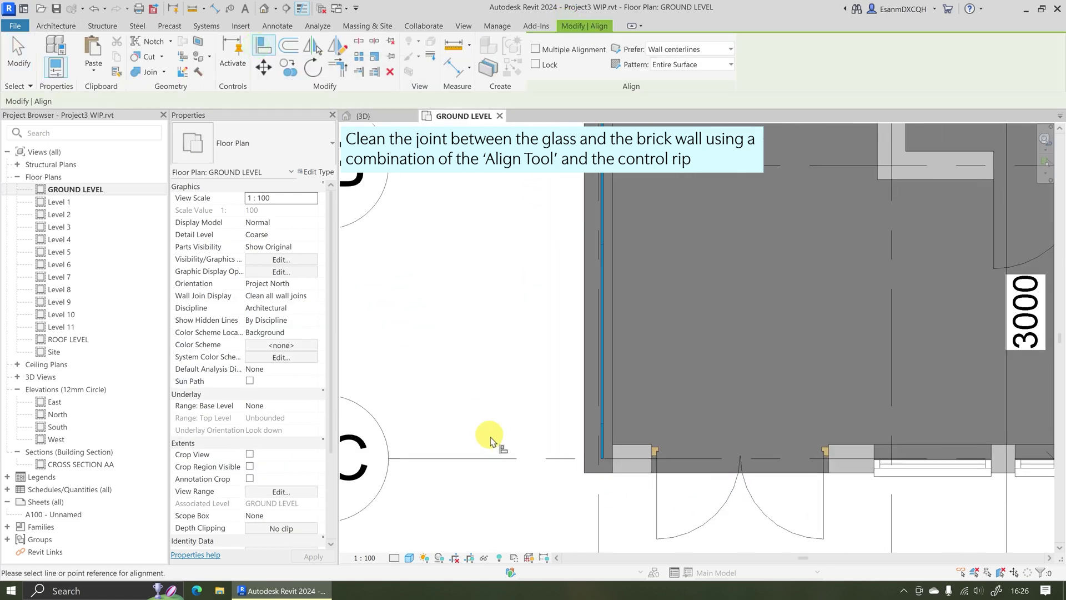
click(605, 461)
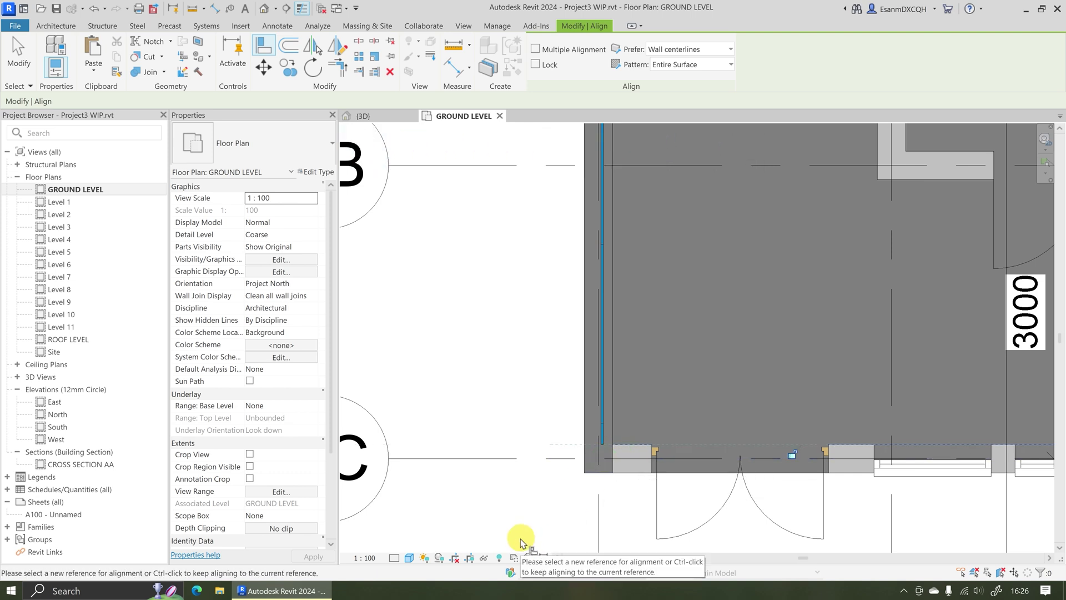
key(Escape)
Pull the low brick wall's end back from the grid CC corner to about 135 mm short of the CC wall's inner face
scroll(638, 322, up, 3)
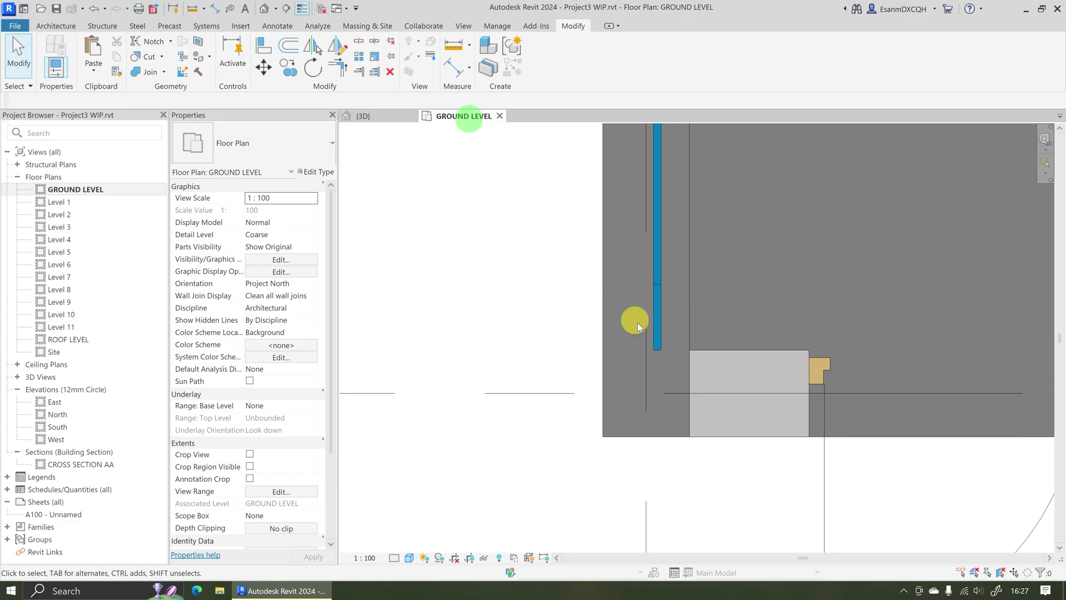
click(688, 319)
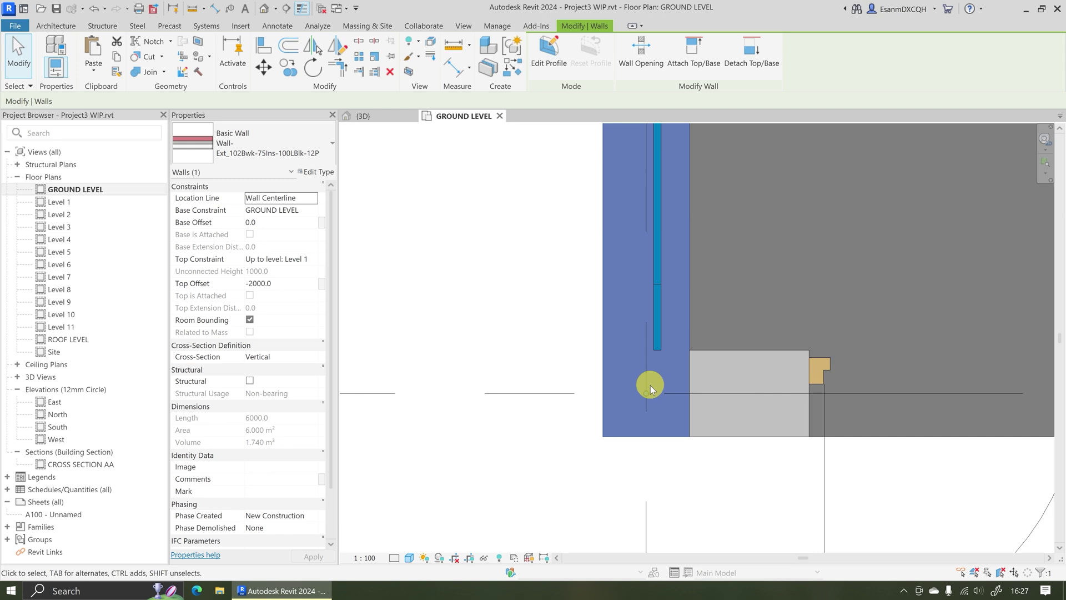
drag(650, 395, 649, 310)
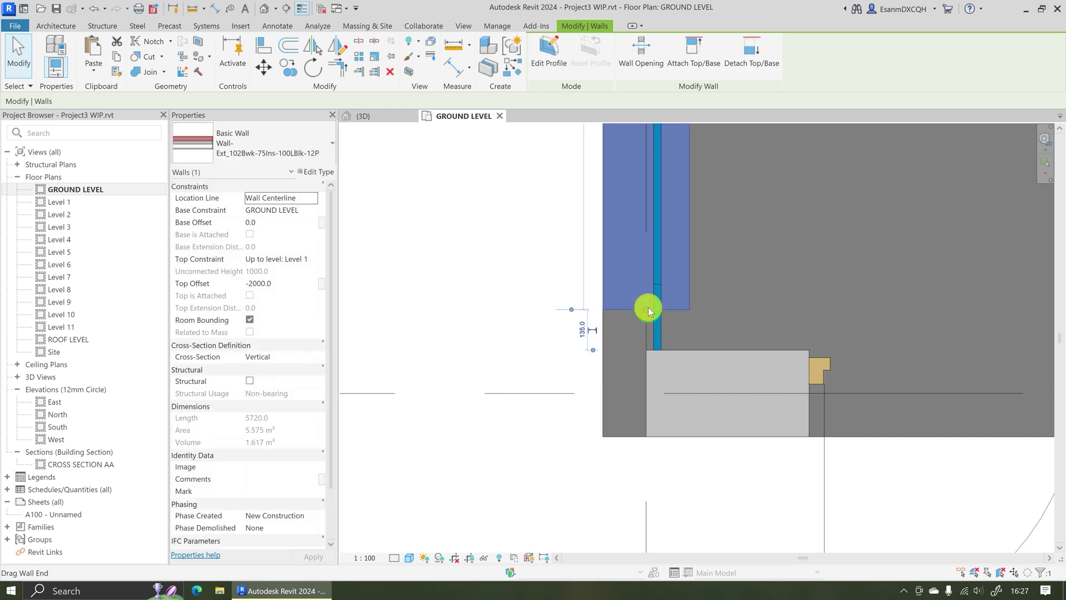
key(Escape)
Align the end of the grid CC wall with the outer face of the short-end brick wall
click(728, 351)
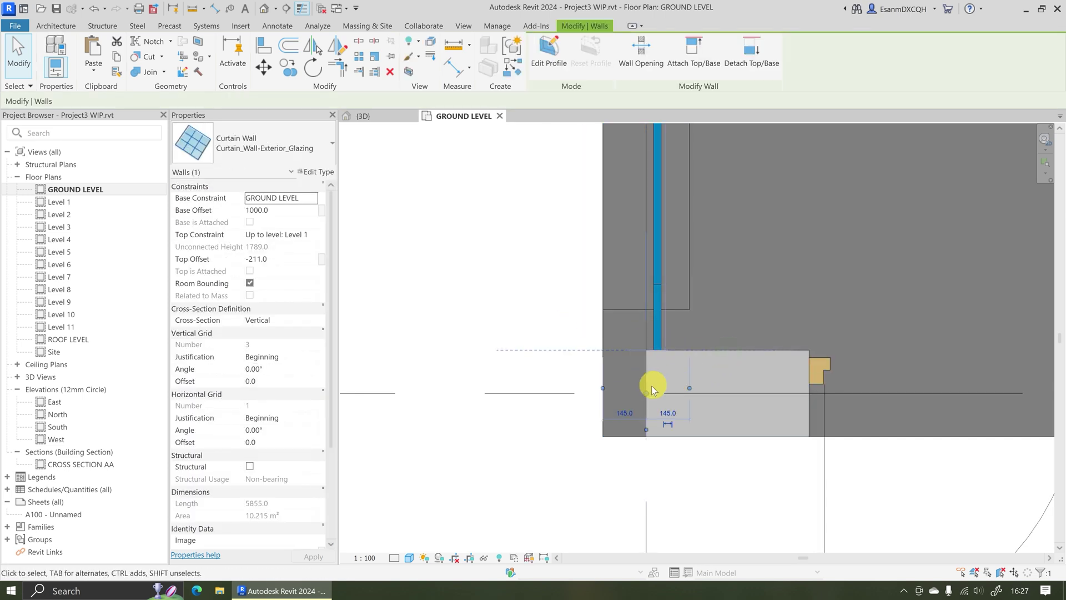
drag(651, 385, 695, 397)
key(a)
key(l)
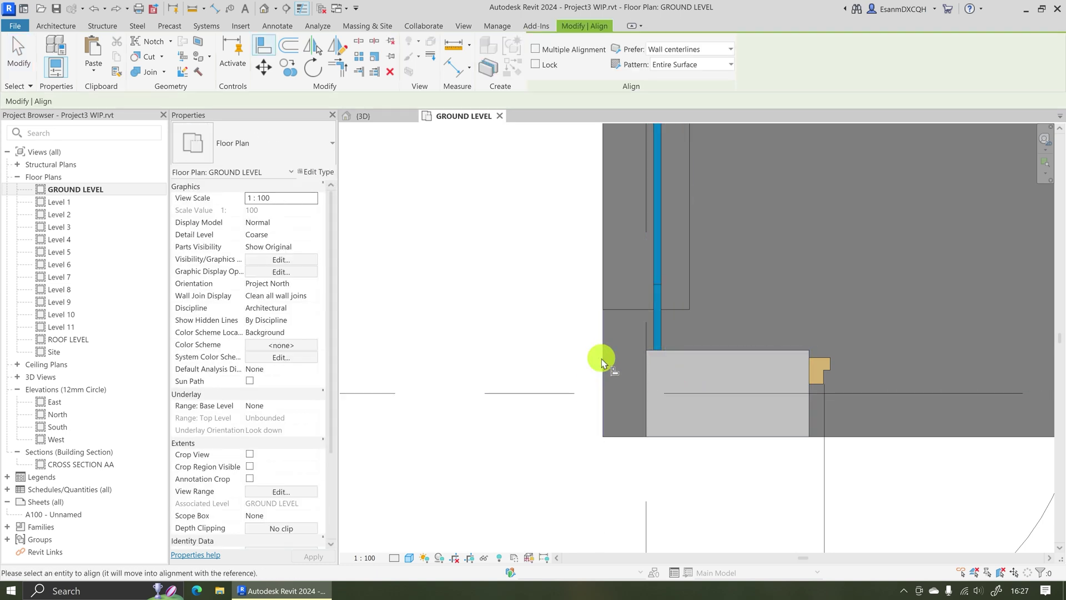
click(604, 361)
click(647, 381)
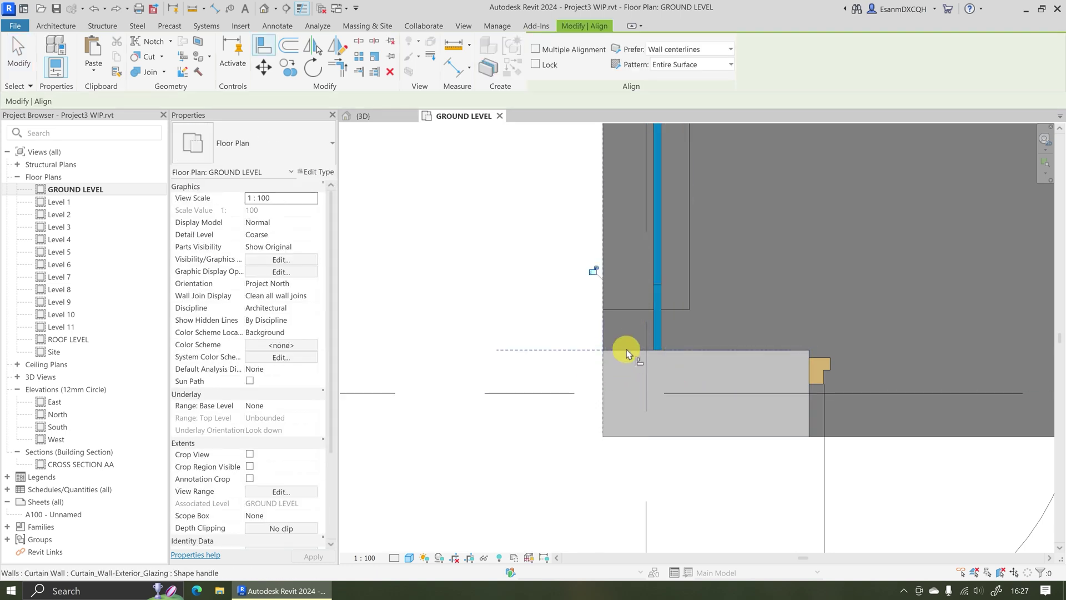
key(Escape)
key(Escape)
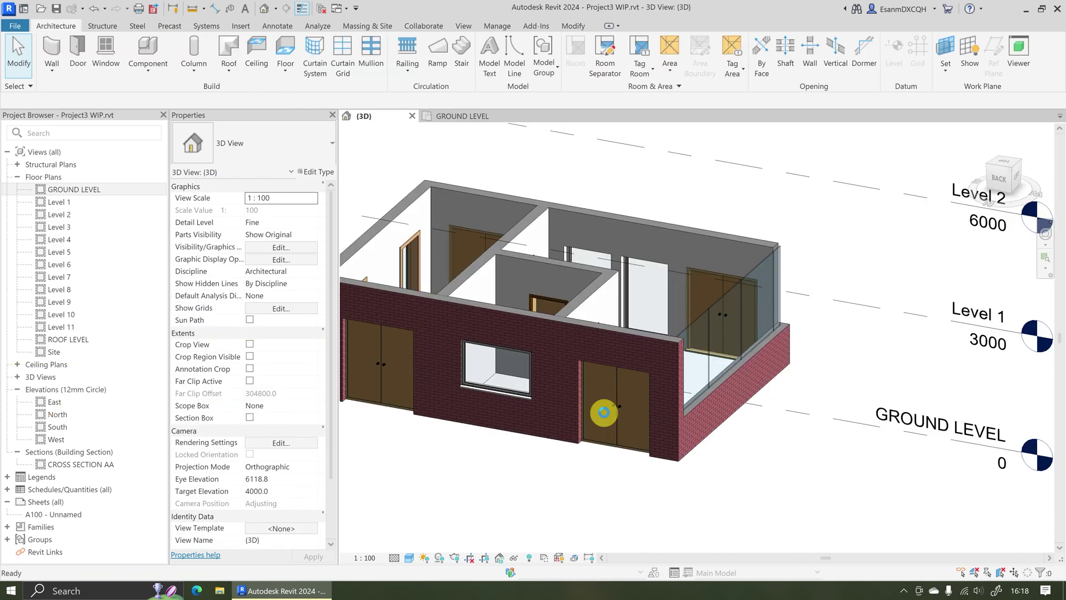
In the ground level plan, create a floor with a rectangular boundary spanning the outer corners of the exterior walls from grid AA to CC
double_click(72, 189)
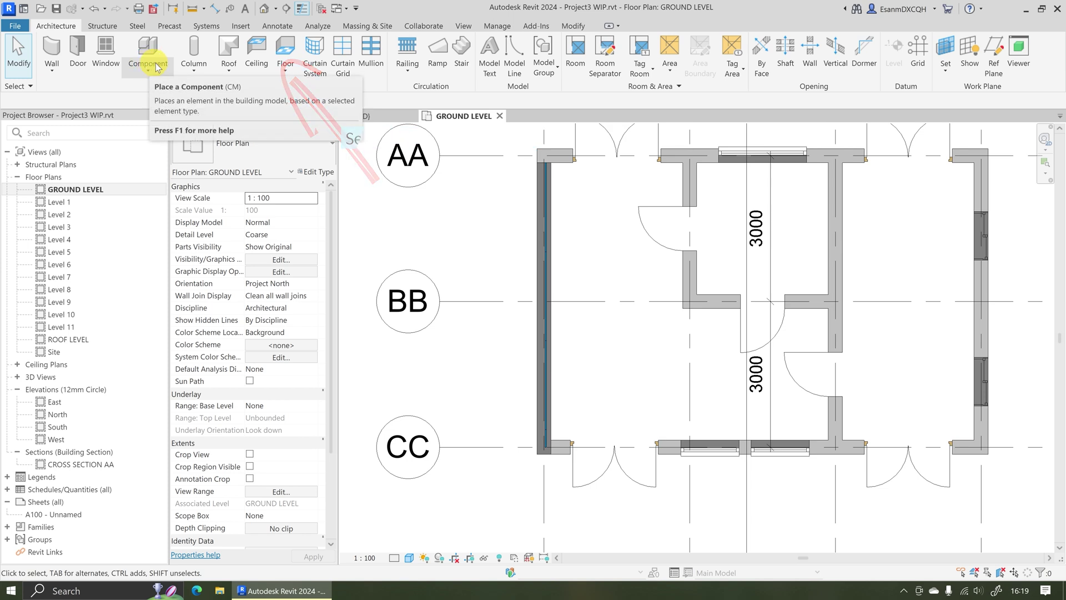
click(284, 49)
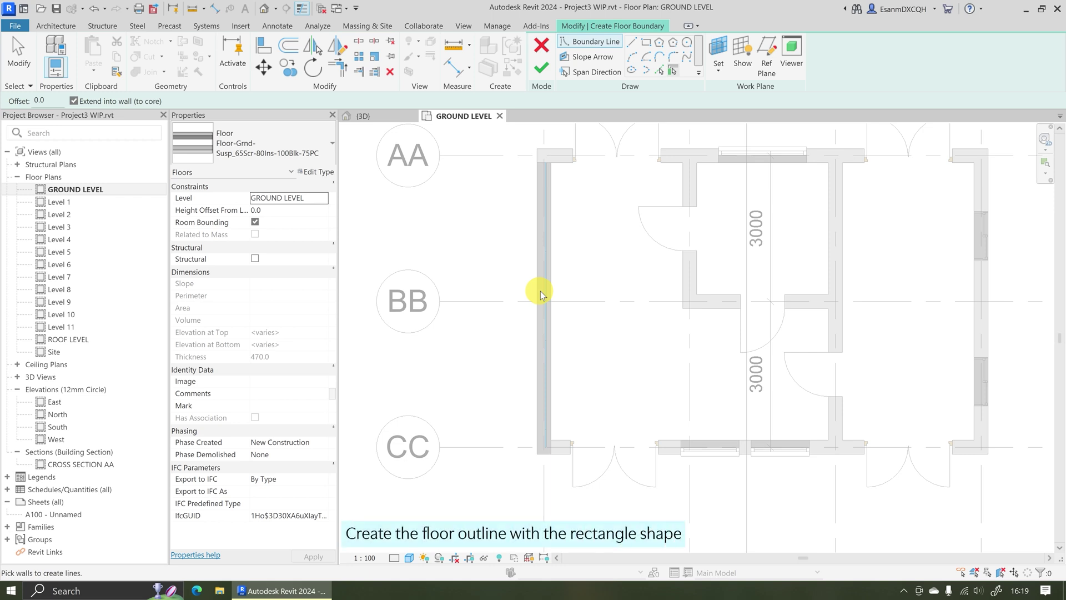
click(646, 44)
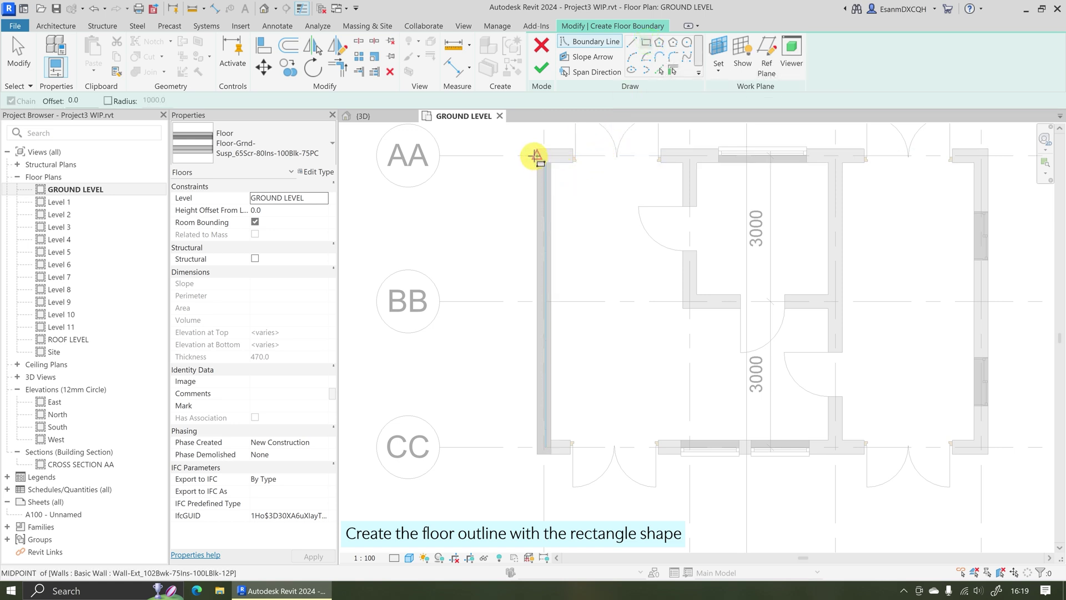
click(536, 149)
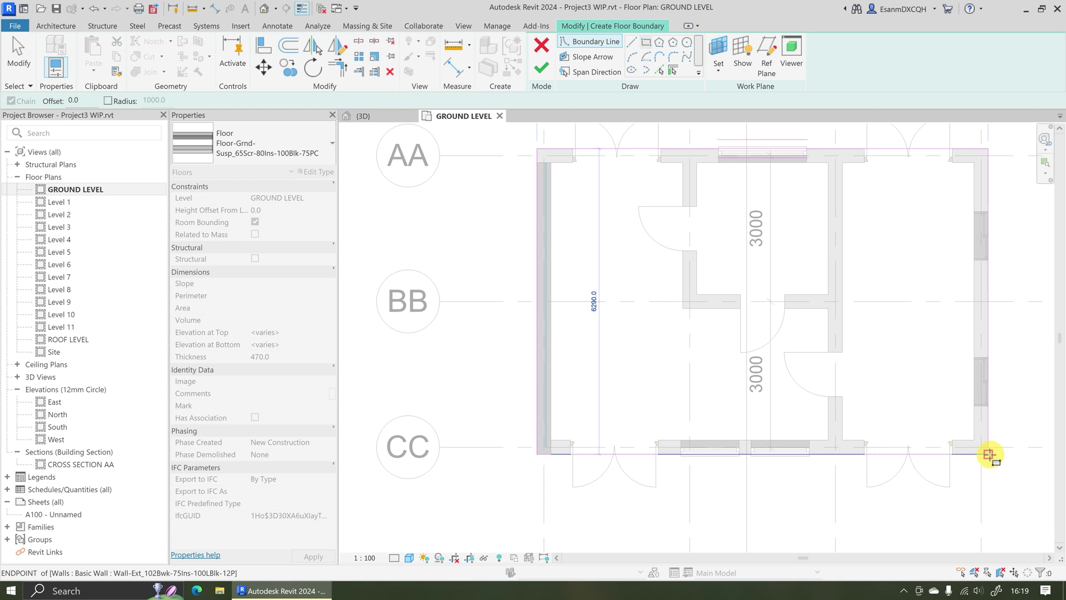
click(989, 454)
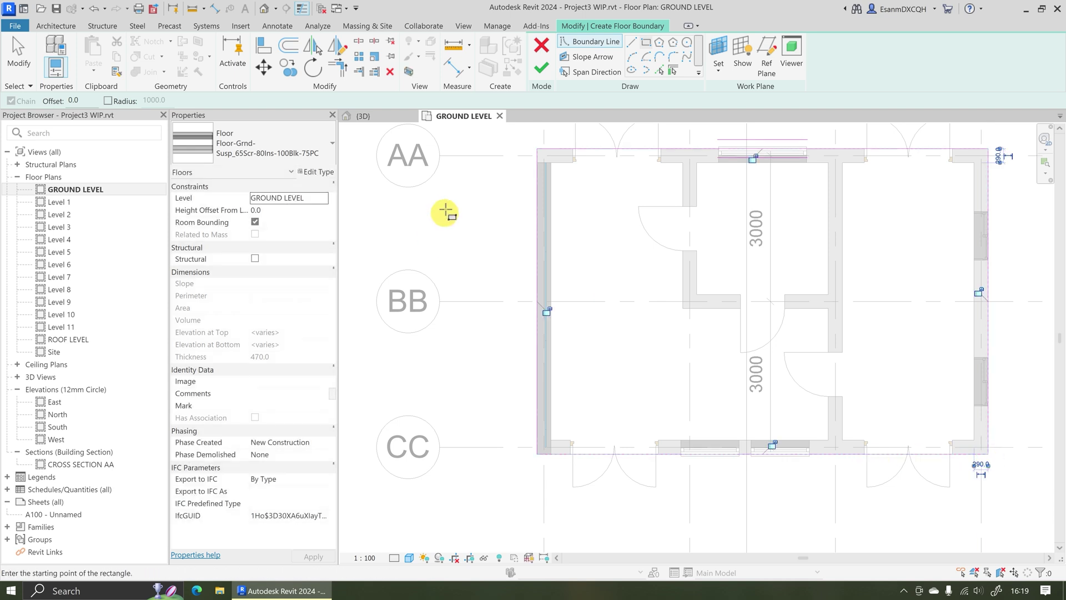
click(541, 68)
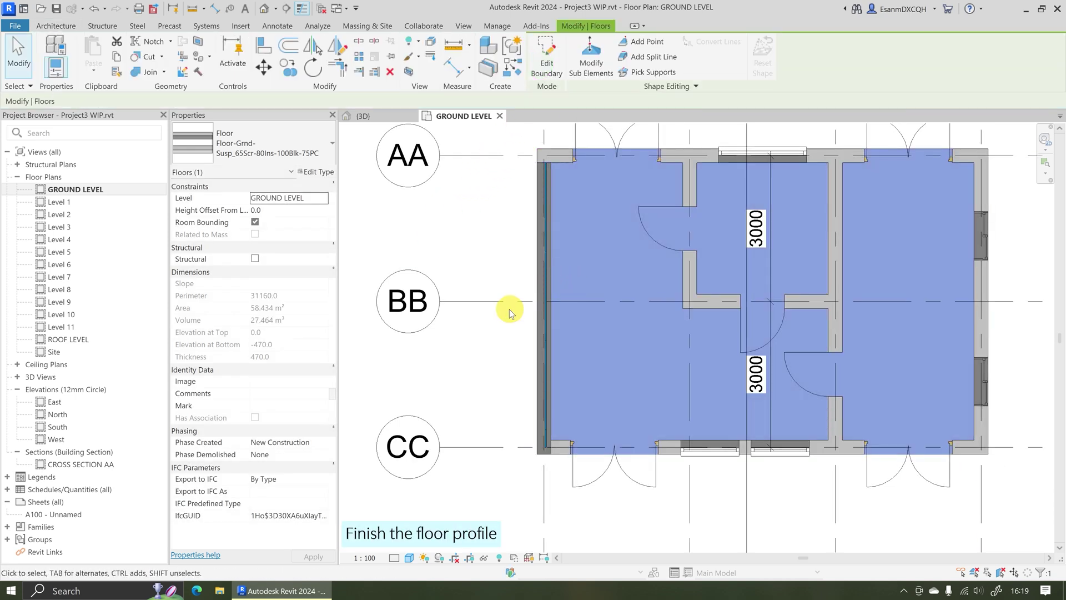
In the 3D view, copy the ground floor slab and paste it aligned to Level 1
click(264, 9)
shift+middle_drag(611, 422, 476, 357)
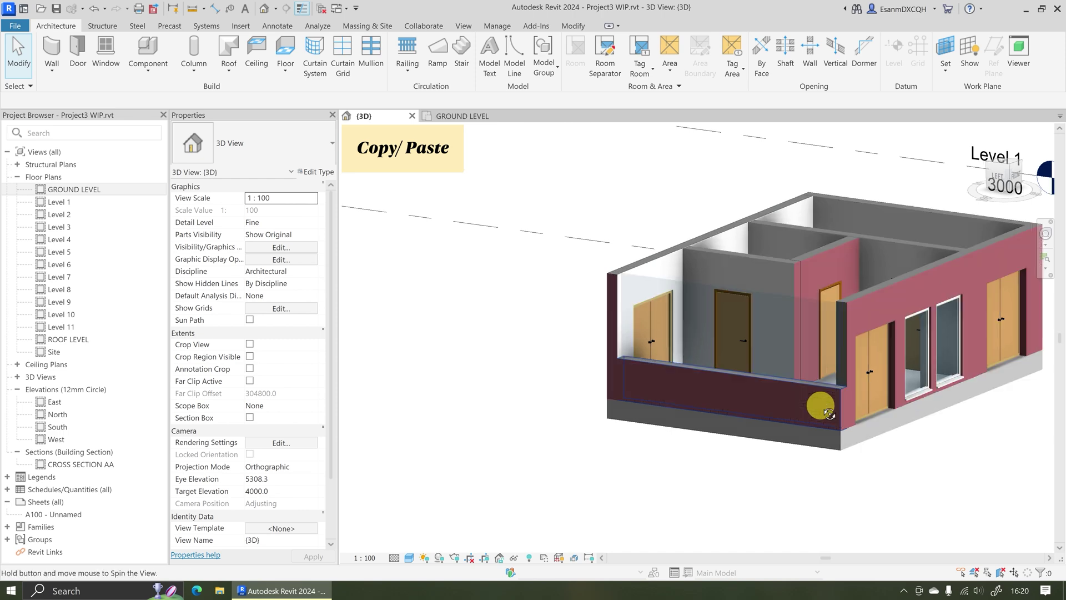
middle_drag(860, 408, 790, 426)
mouse_move(738, 427)
shift+middle_down()
mouse_move(672, 425)
mouse_move(740, 420)
shift+middle_up()
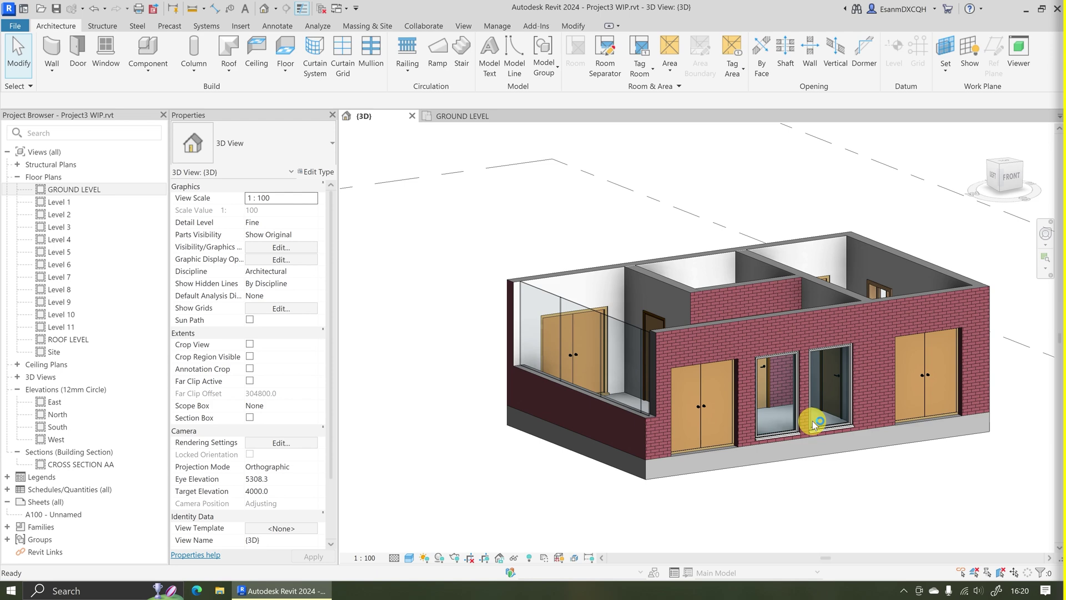
click(642, 482)
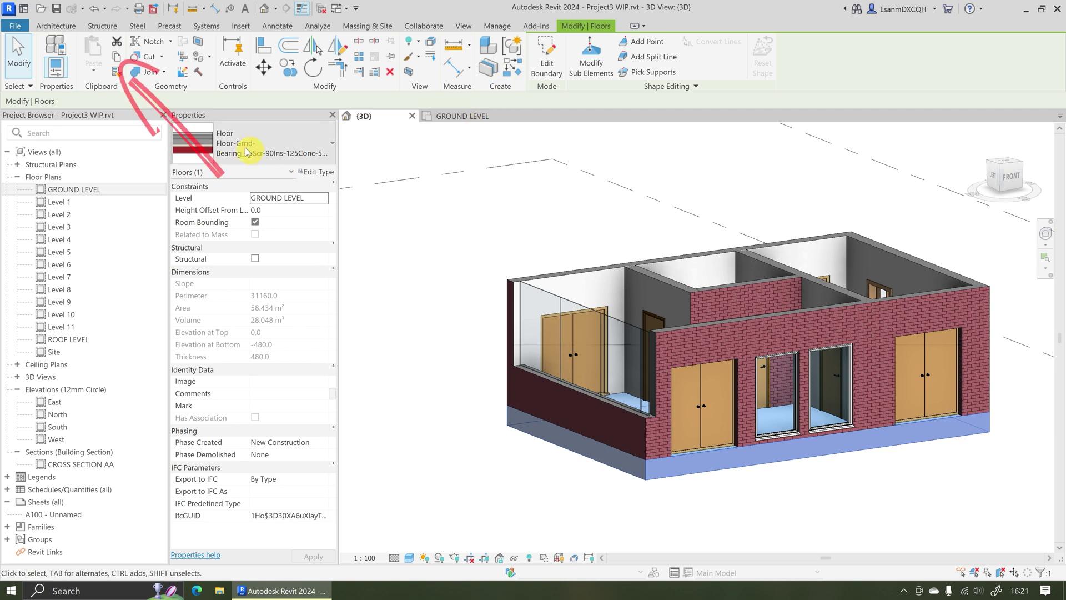
click(118, 58)
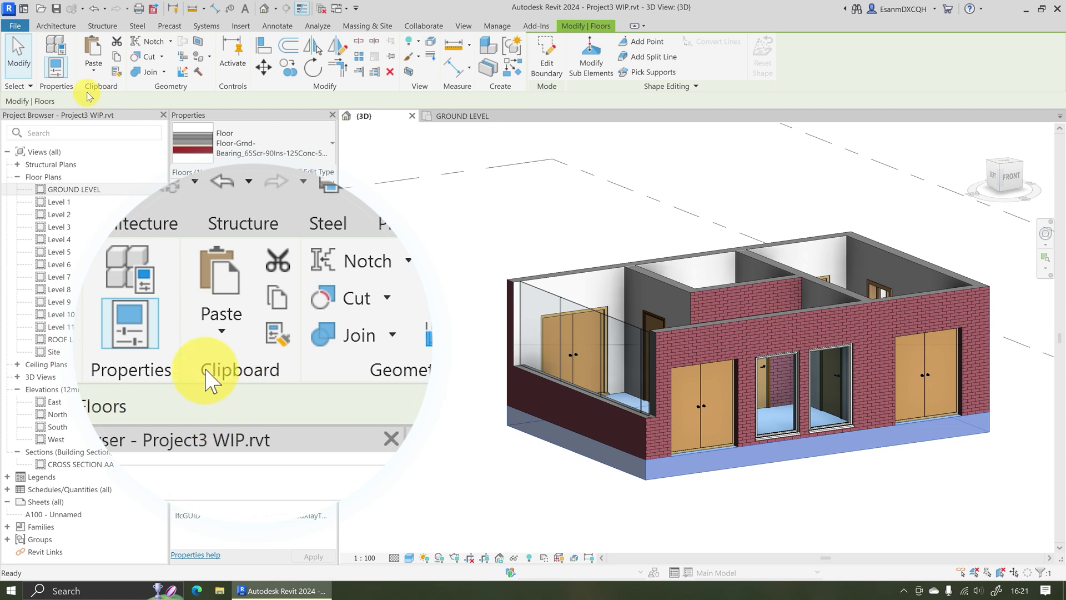
click(92, 73)
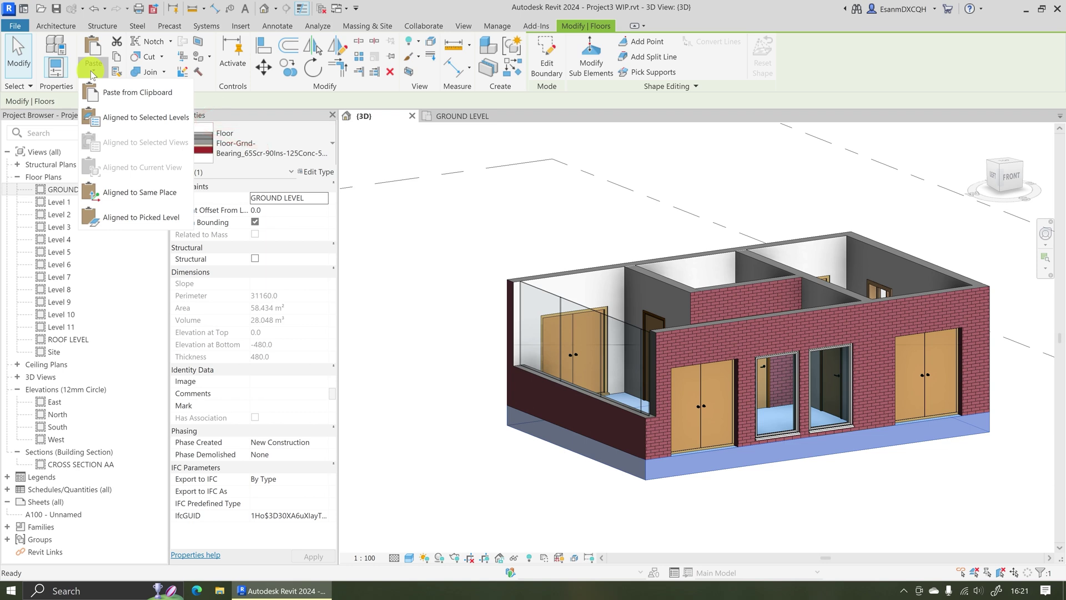
click(131, 116)
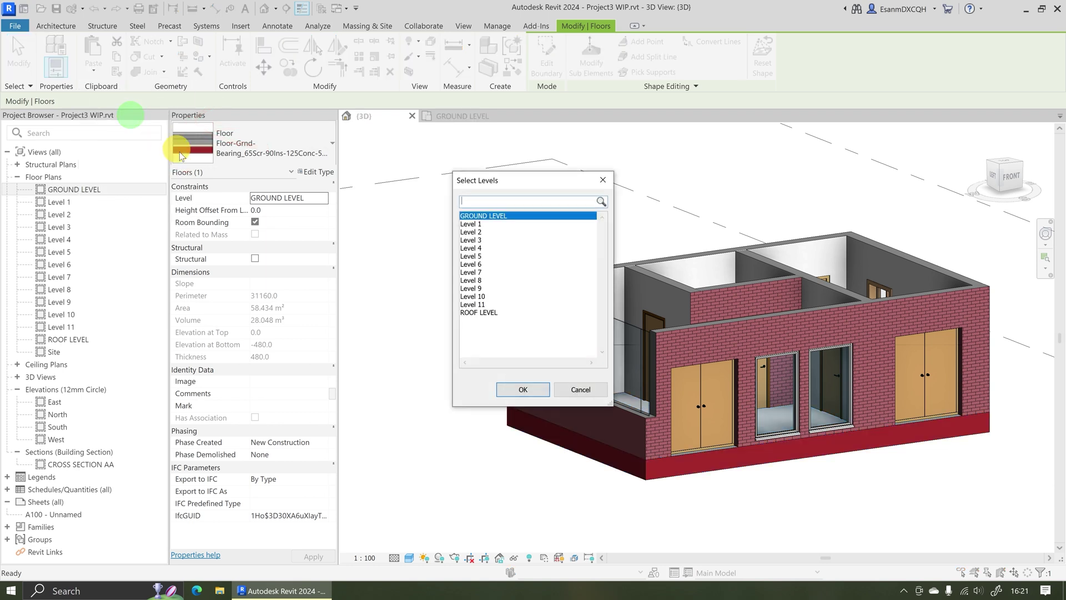
click(481, 225)
click(524, 390)
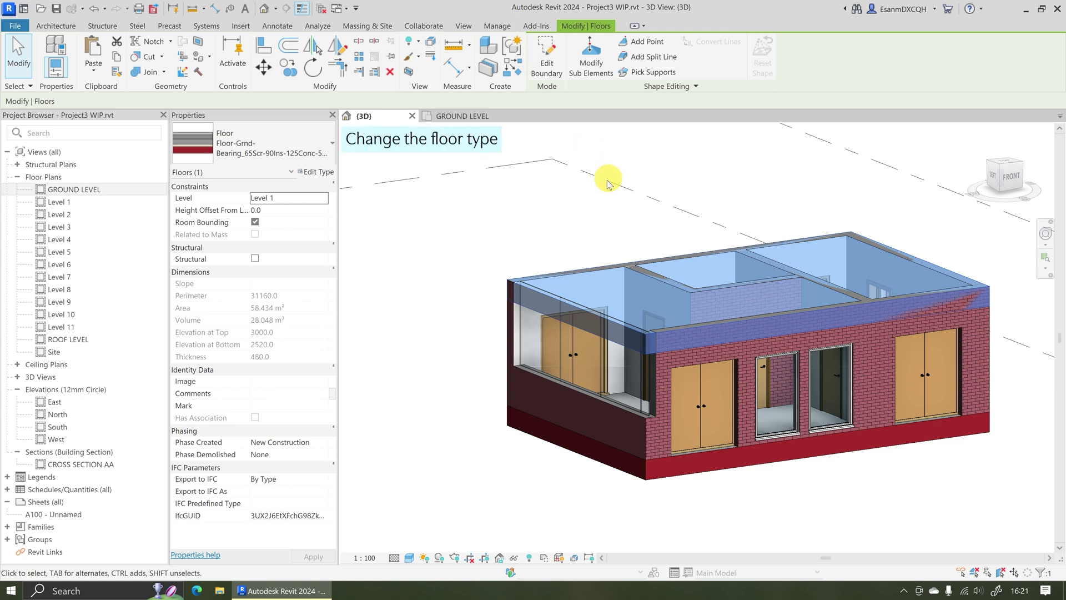
Change the Level 1 slab's type to Floor-Upper_160mmConc-CorusComFlor51
click(295, 153)
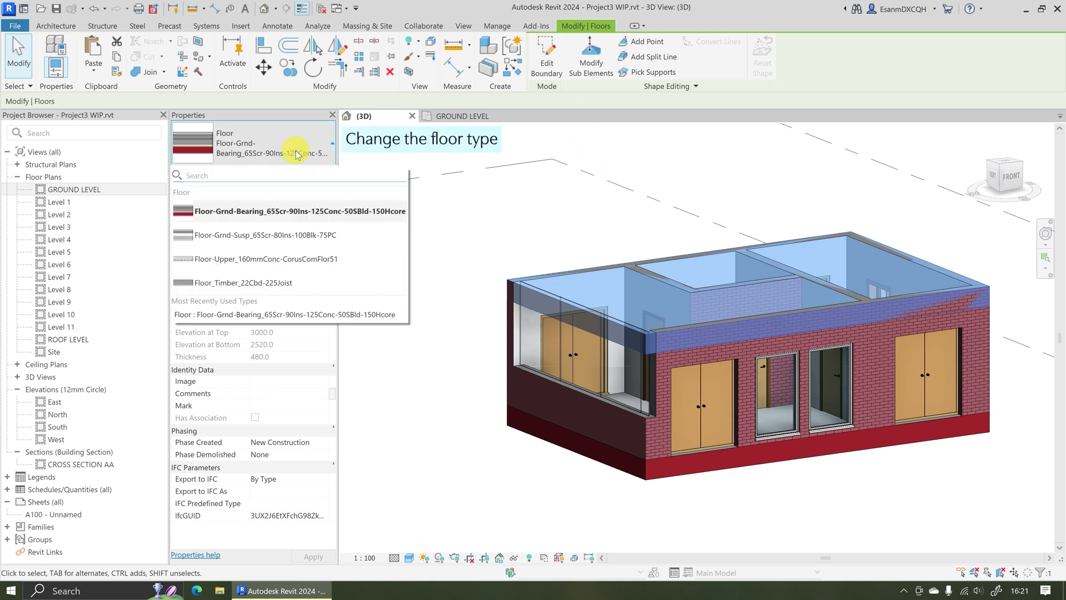
click(314, 259)
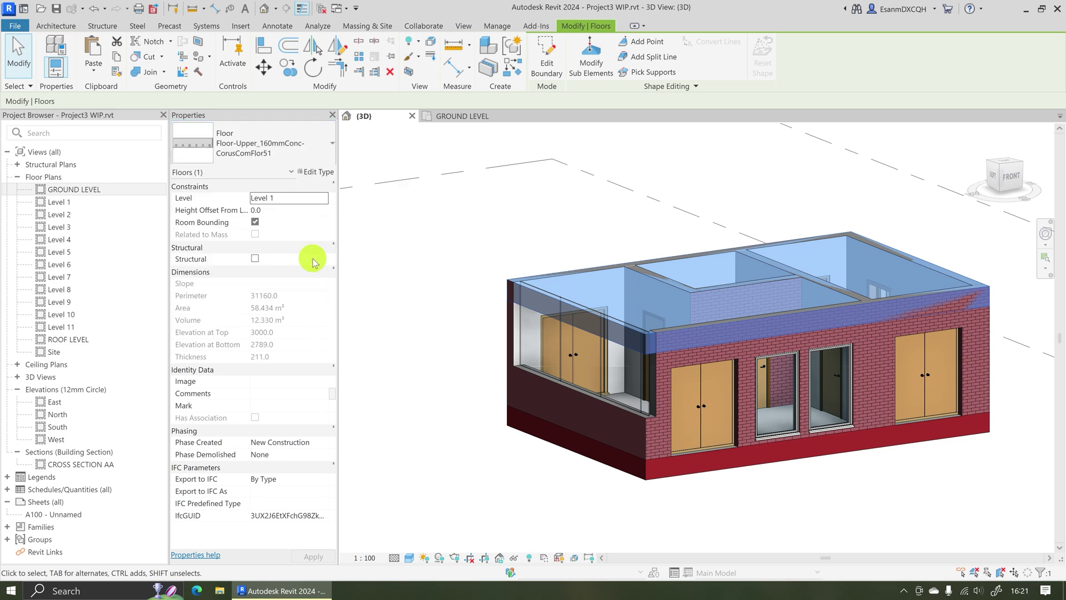
click(486, 247)
Copy the Level 1 floor slab and paste it aligned to Levels 2 through 11
scroll(683, 392, down, 5)
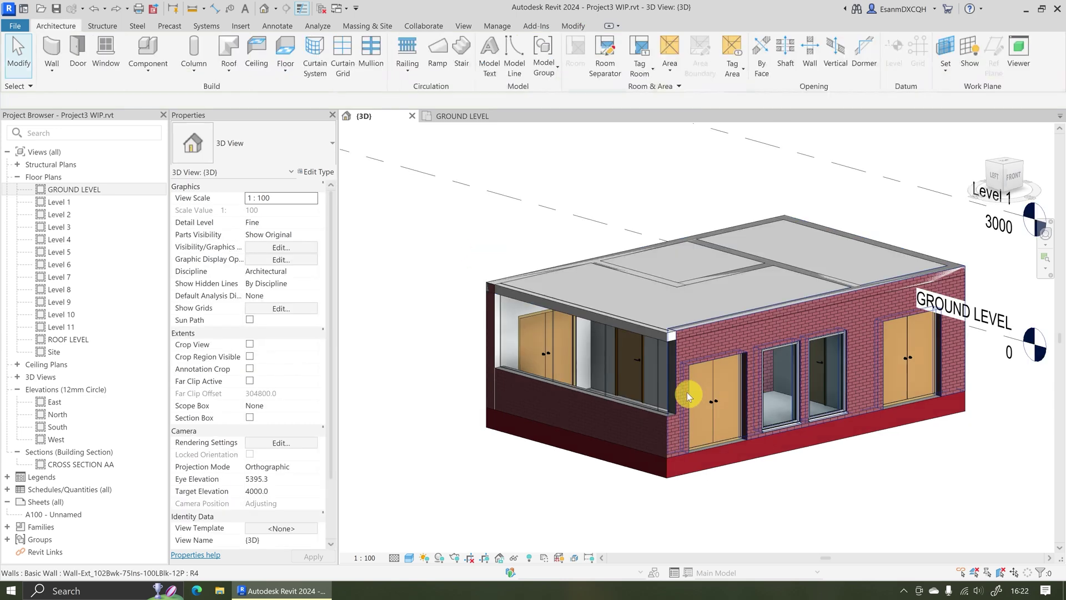
middle_drag(677, 384, 654, 447)
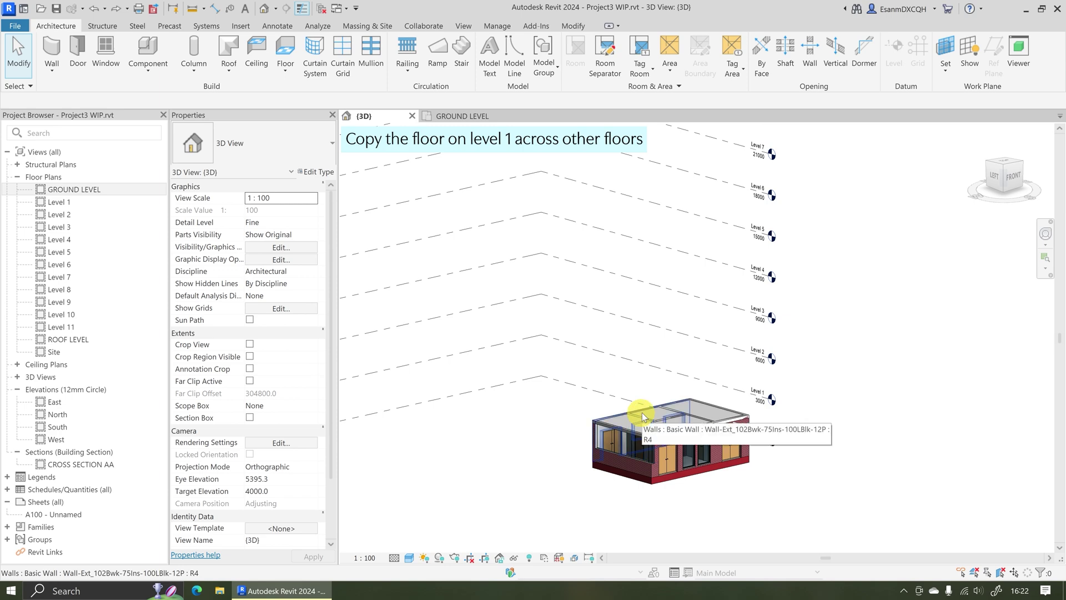
scroll(658, 431, up, 8)
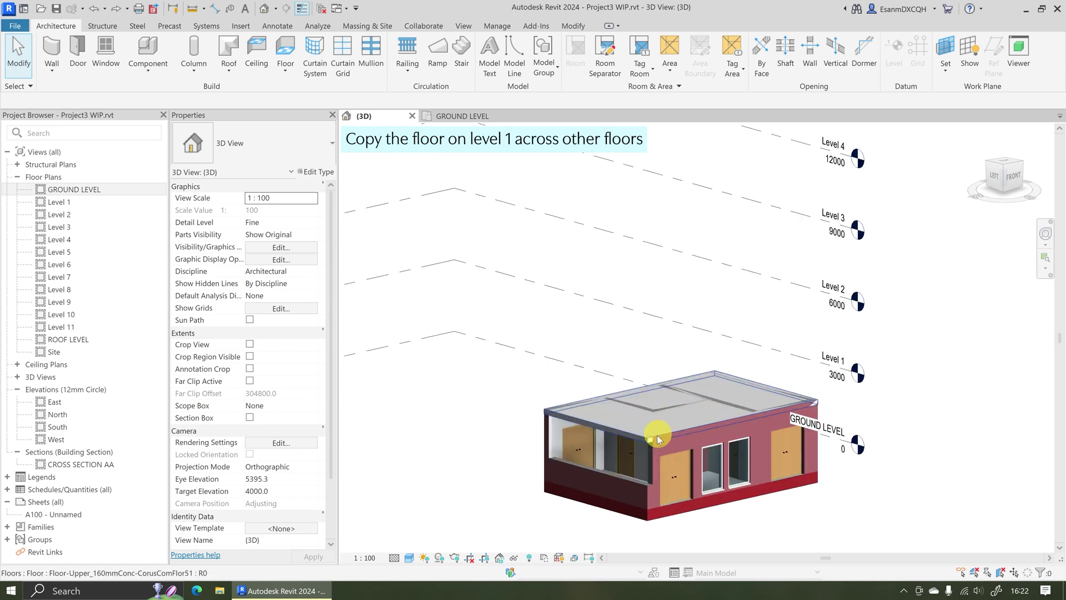
click(611, 458)
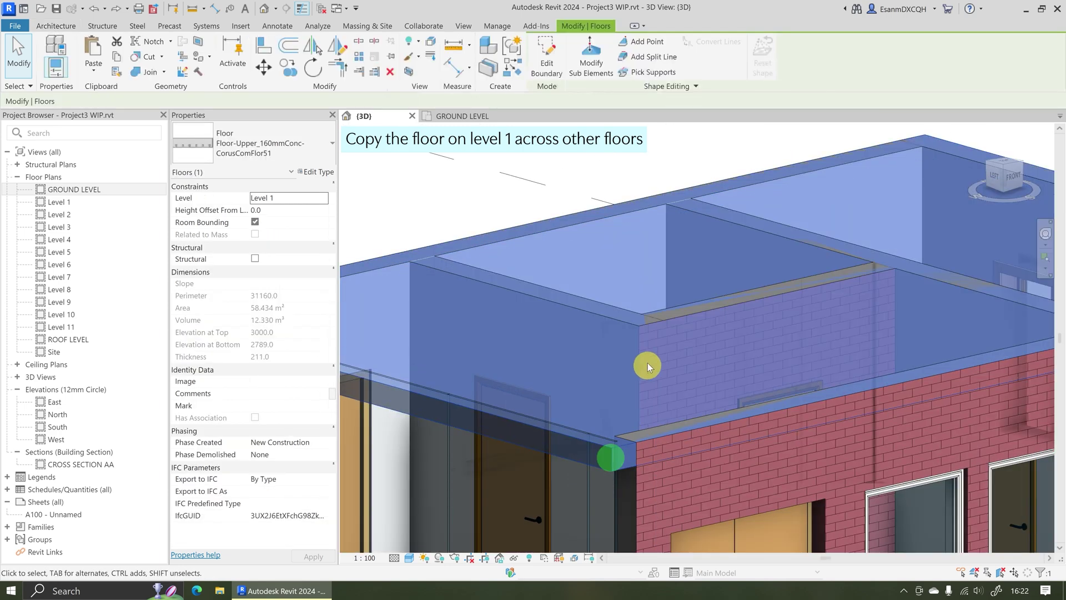
scroll(648, 362, down, 10)
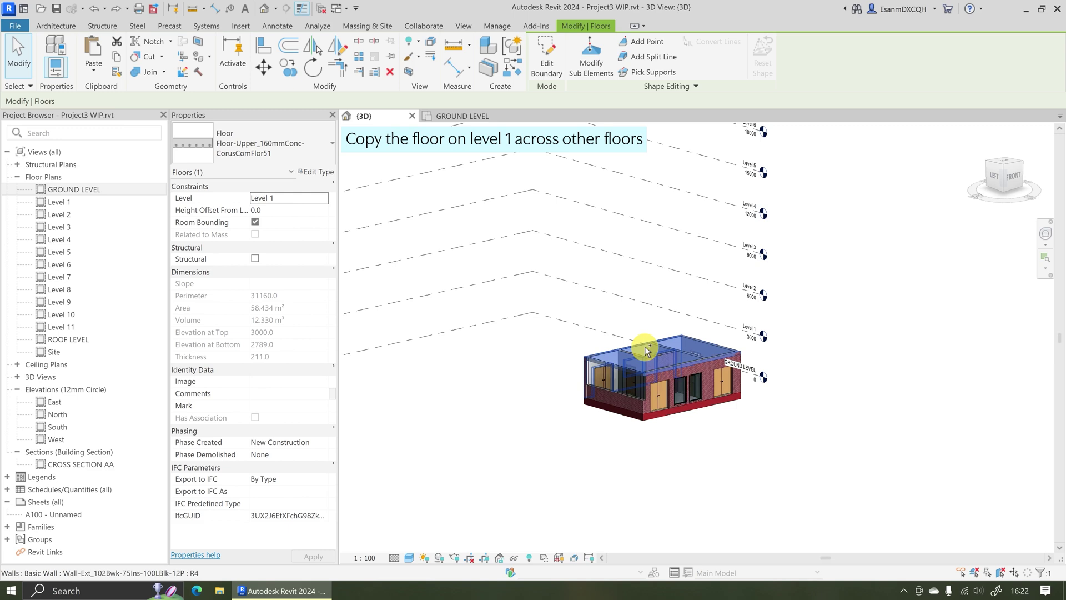
click(93, 67)
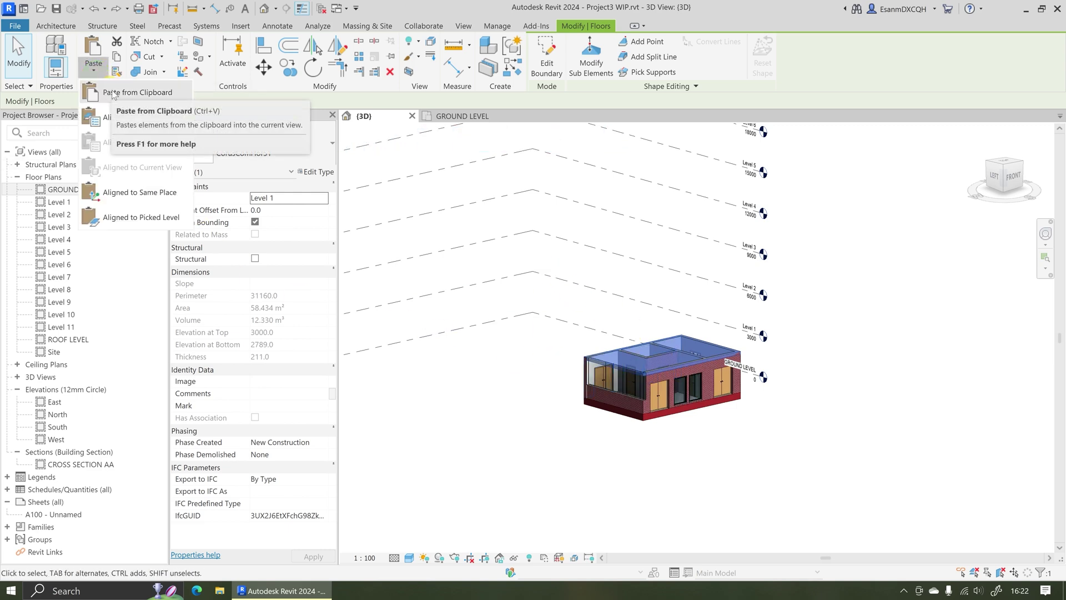
click(108, 115)
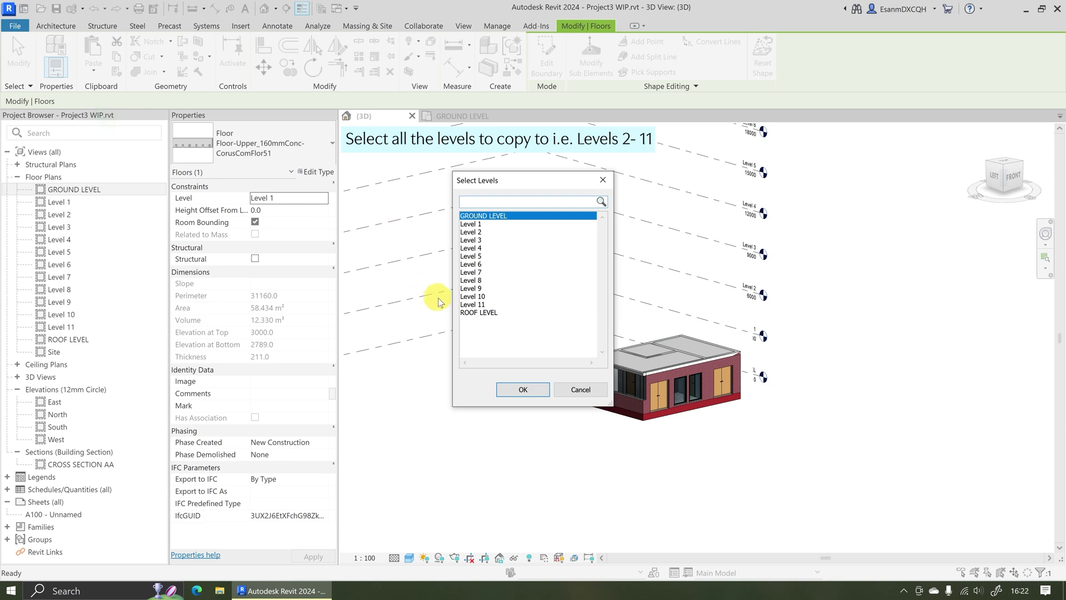
shift+click(479, 305)
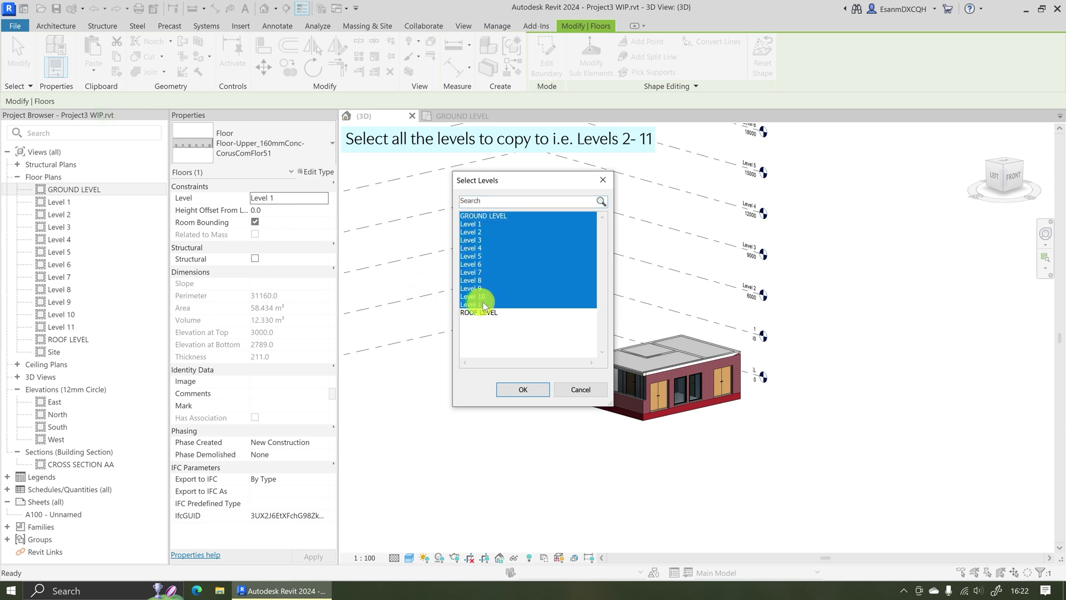
click(474, 233)
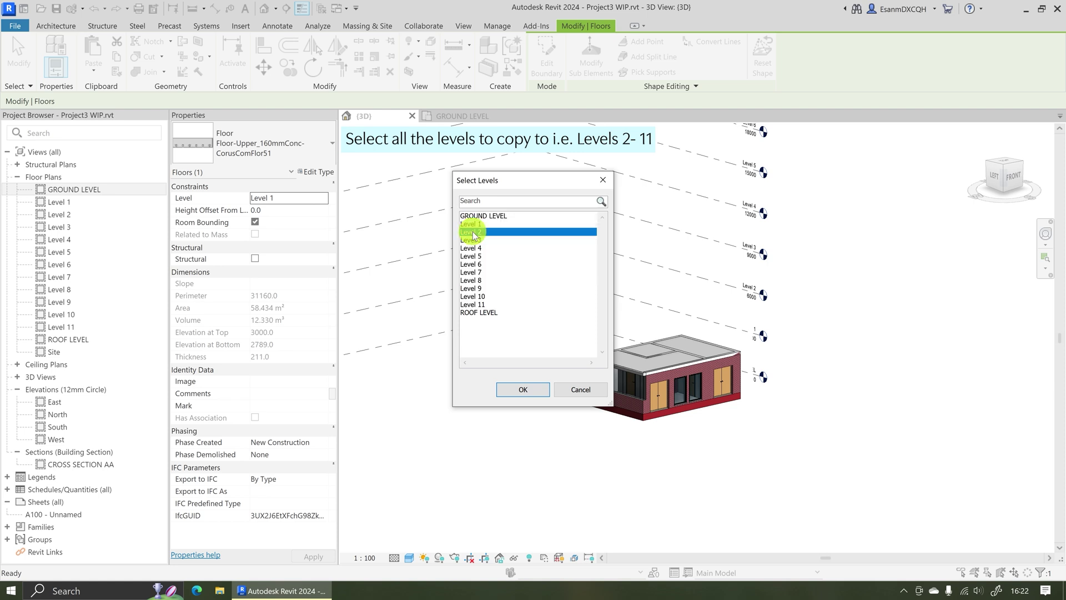
shift+click(478, 305)
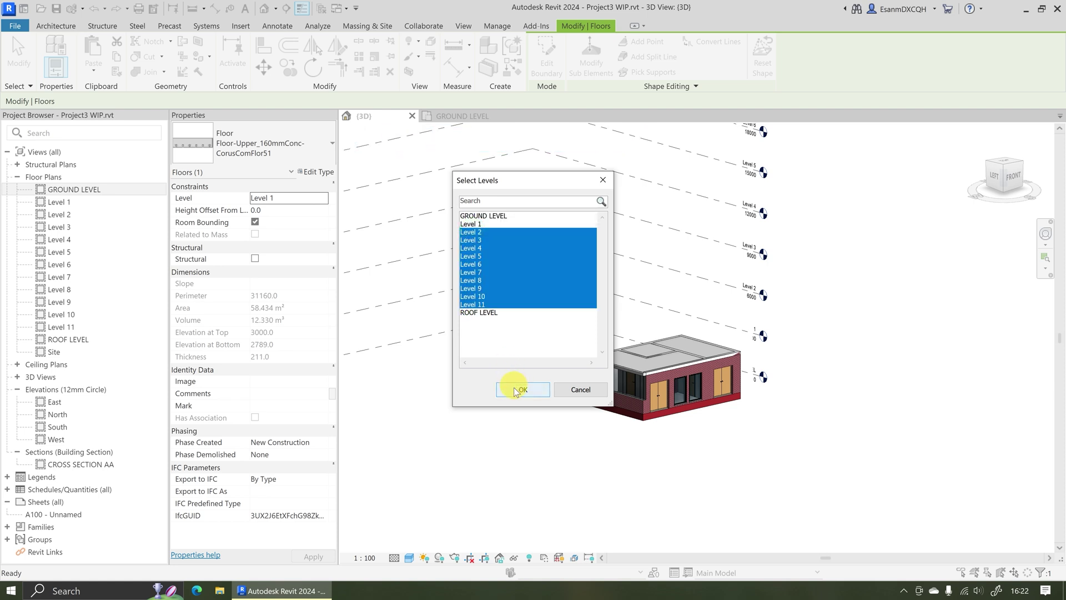
click(516, 391)
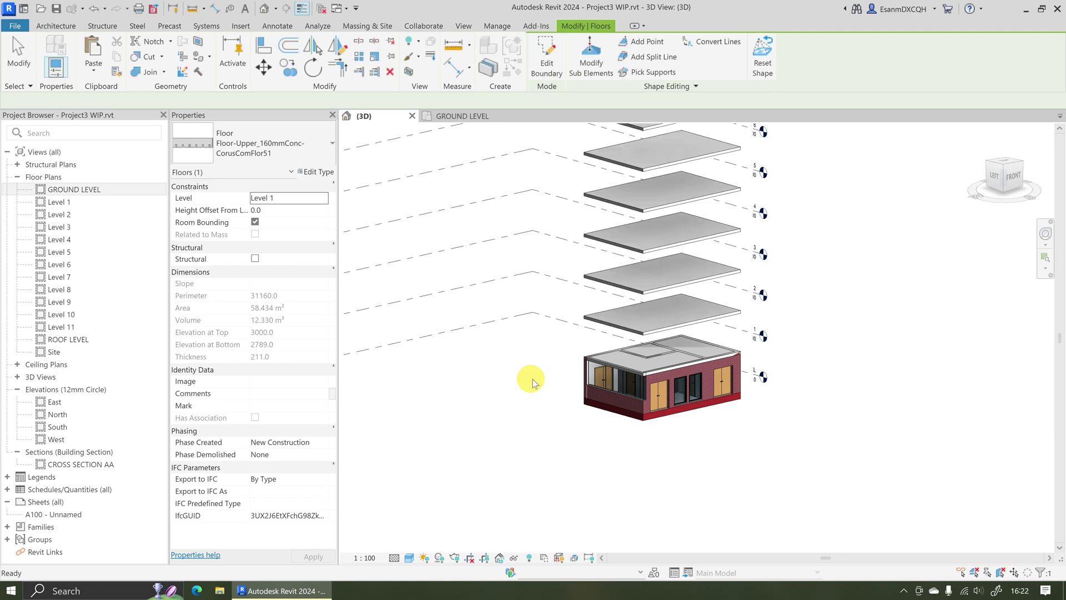
Examine the stacked floor slabs from several sides, including how the Level 1 slab meets the walls below
scroll(532, 382, down, 2)
scroll(638, 271, up, 3)
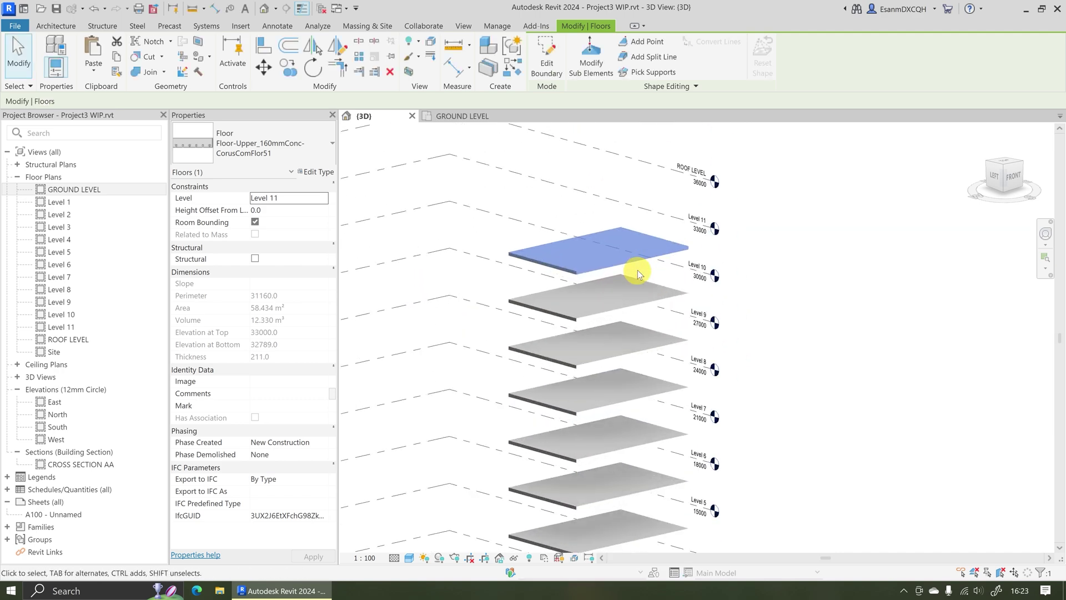
shift+middle_drag(644, 276, 461, 276)
scroll(493, 297, down, 4)
shift+middle_drag(544, 326, 458, 360)
scroll(458, 360, up, 2)
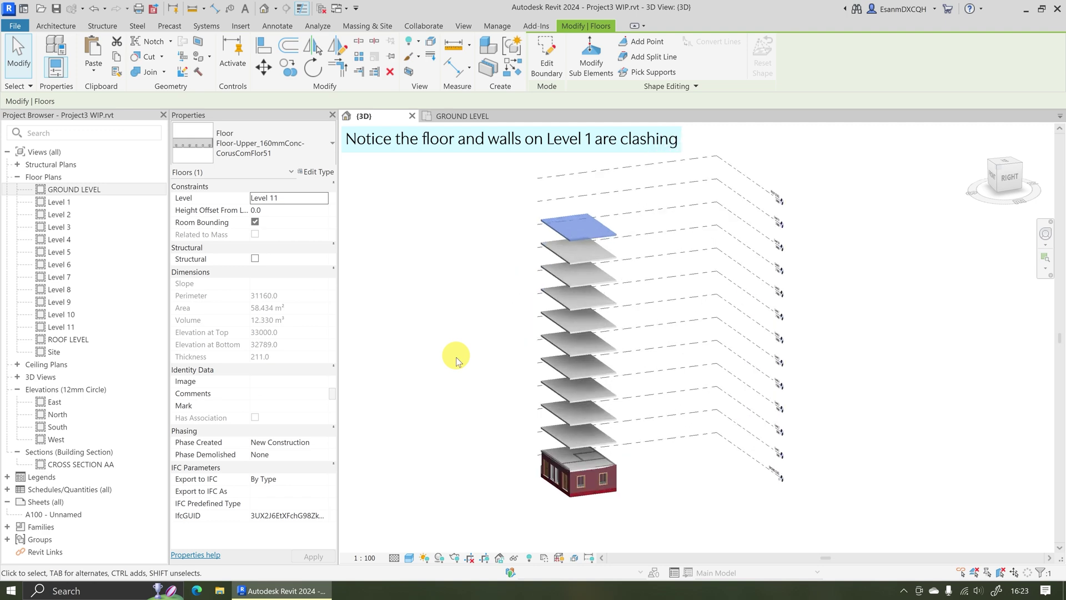
click(487, 326)
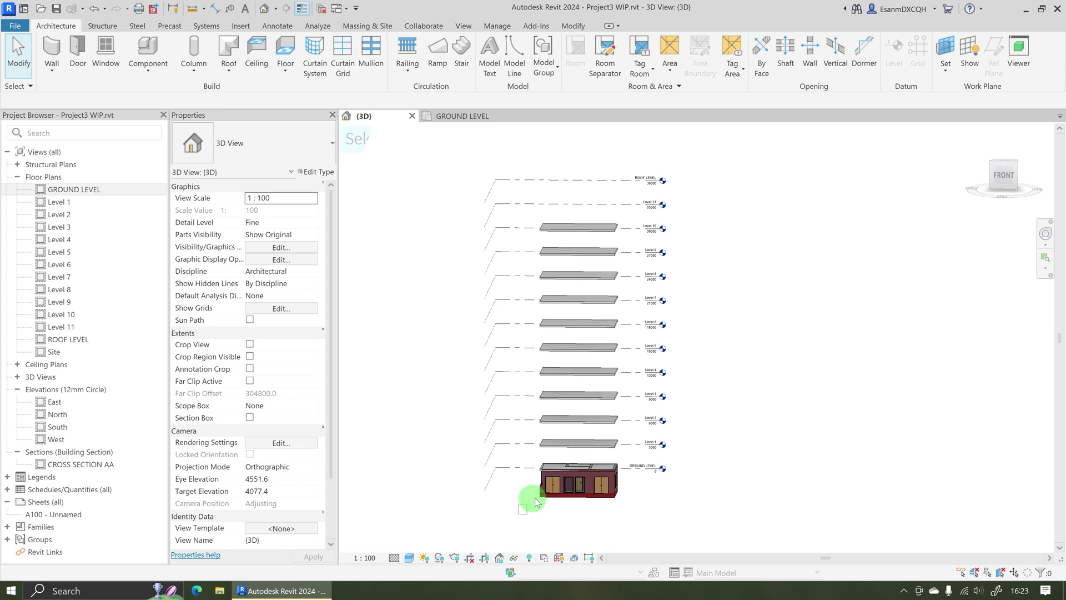
Select the whole ground storey in the 3D view and filter the selection down to the Walls category only
drag(518, 514, 632, 455)
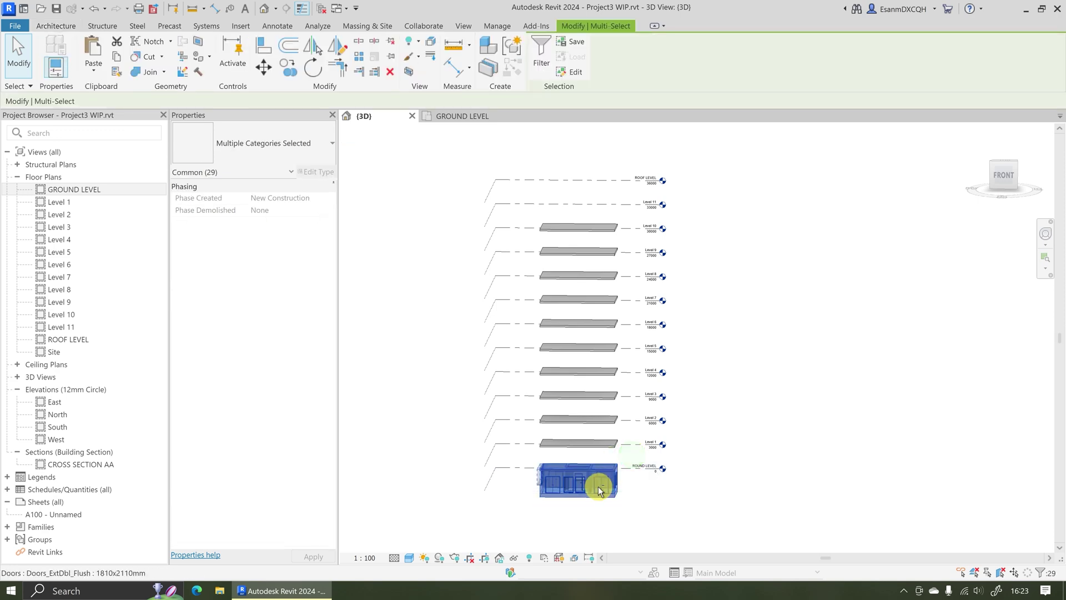
shift+middle_drag(598, 486, 355, 510)
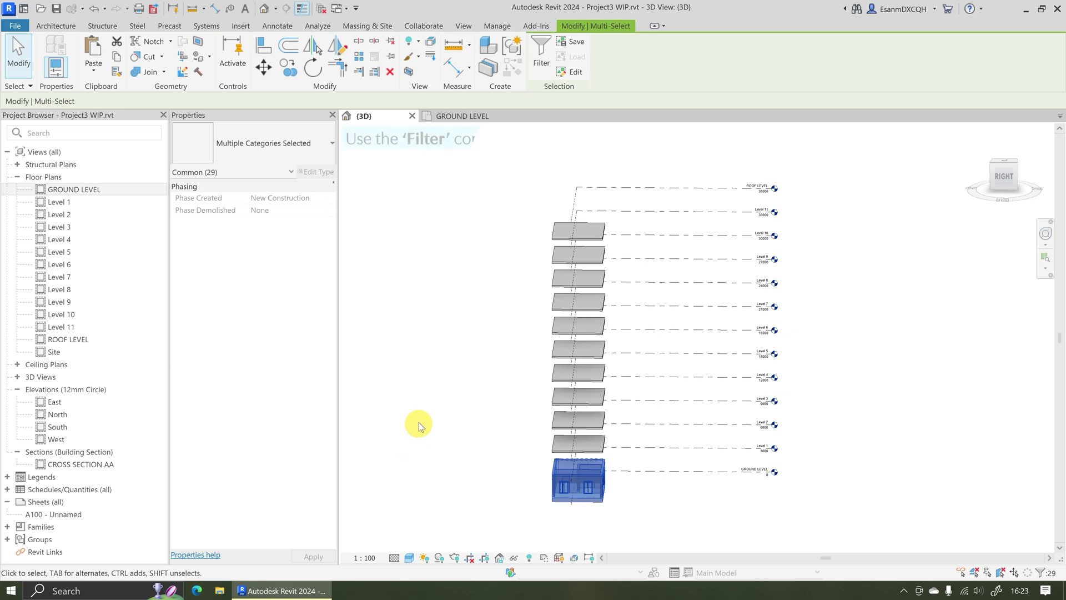
click(542, 49)
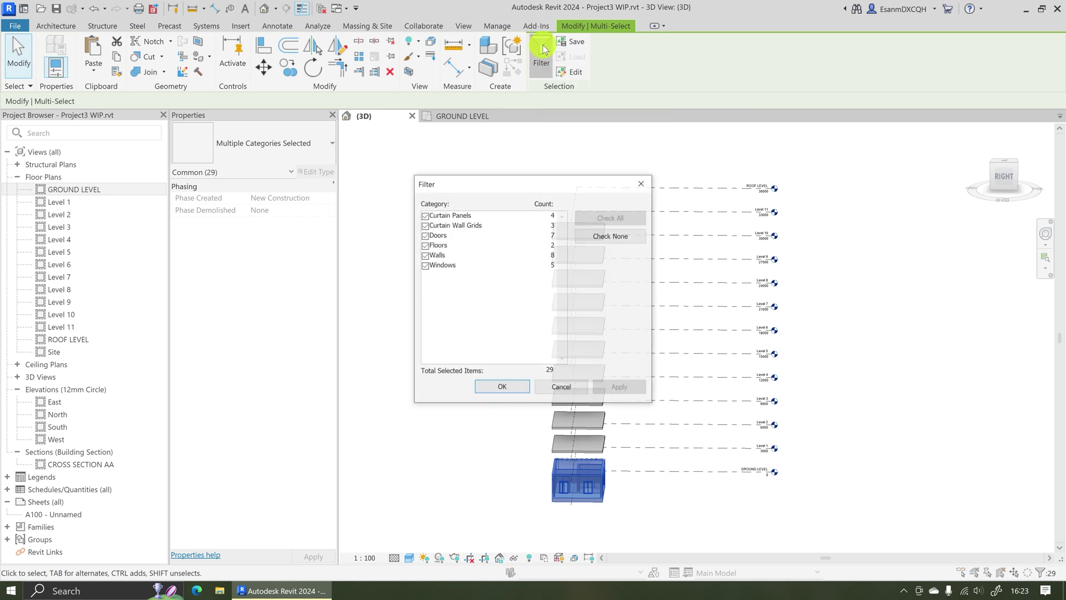
click(610, 235)
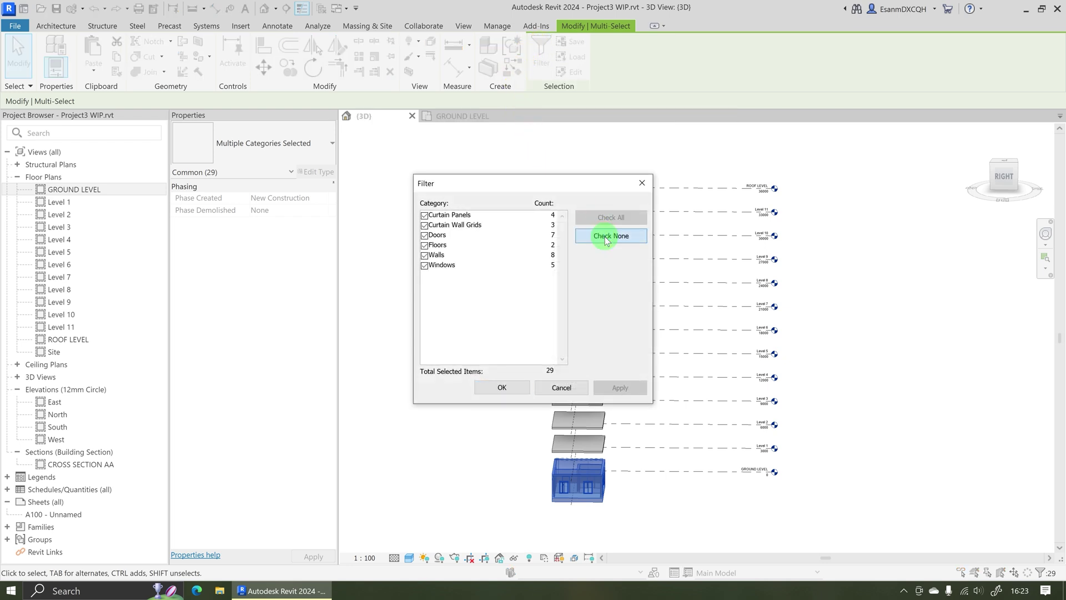
click(425, 256)
click(502, 388)
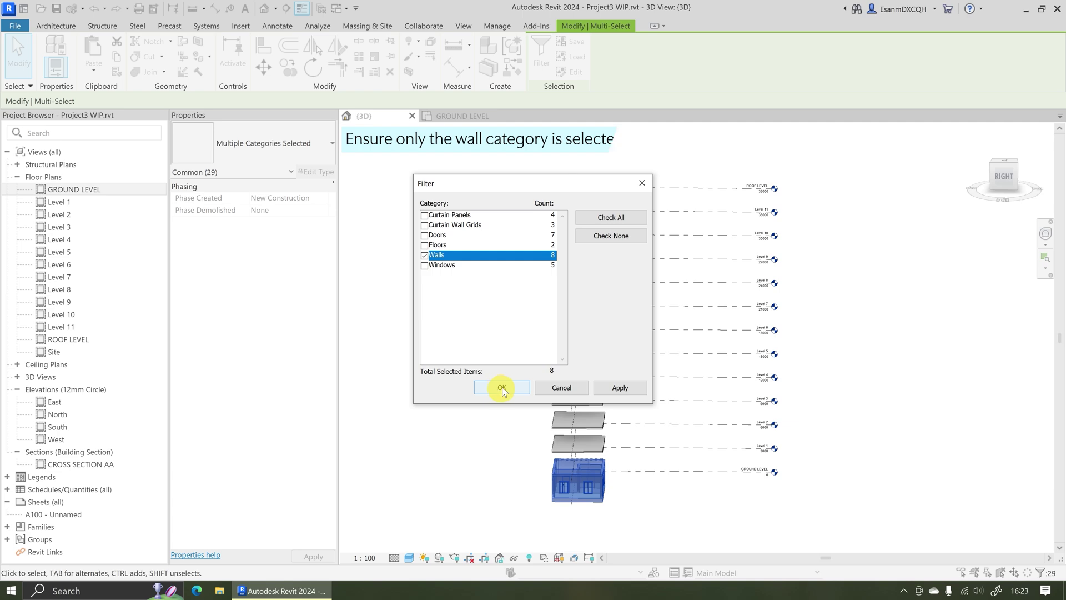
shift+middle_drag(542, 528, 775, 502)
scroll(526, 506, up, 5)
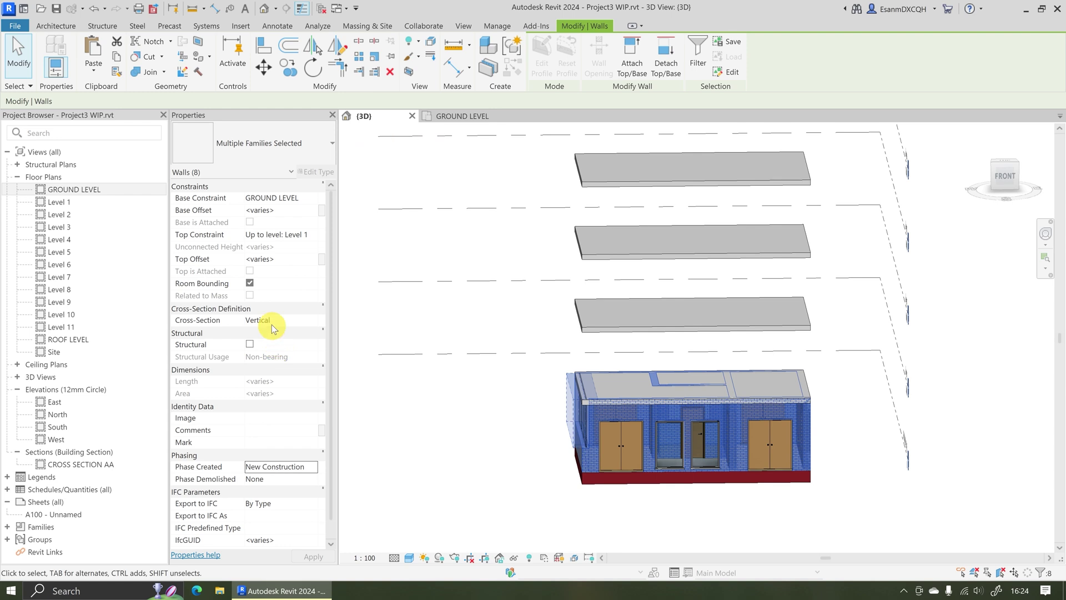
Set the top offset of the selected ground storey walls to -211, accepting the wall overlap warning, and clear the selection
click(282, 261)
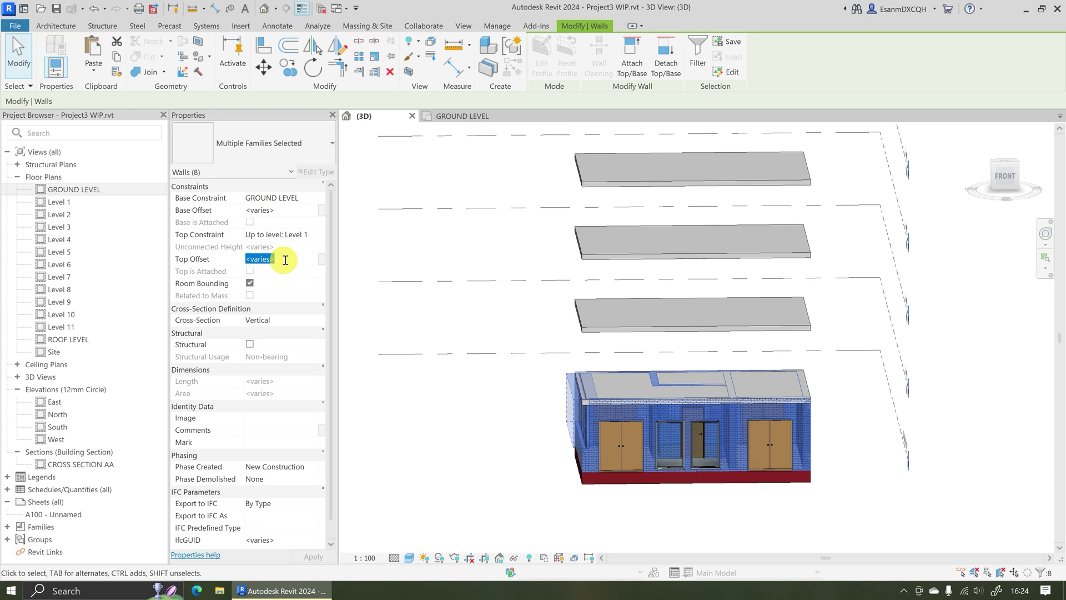
text(-211)
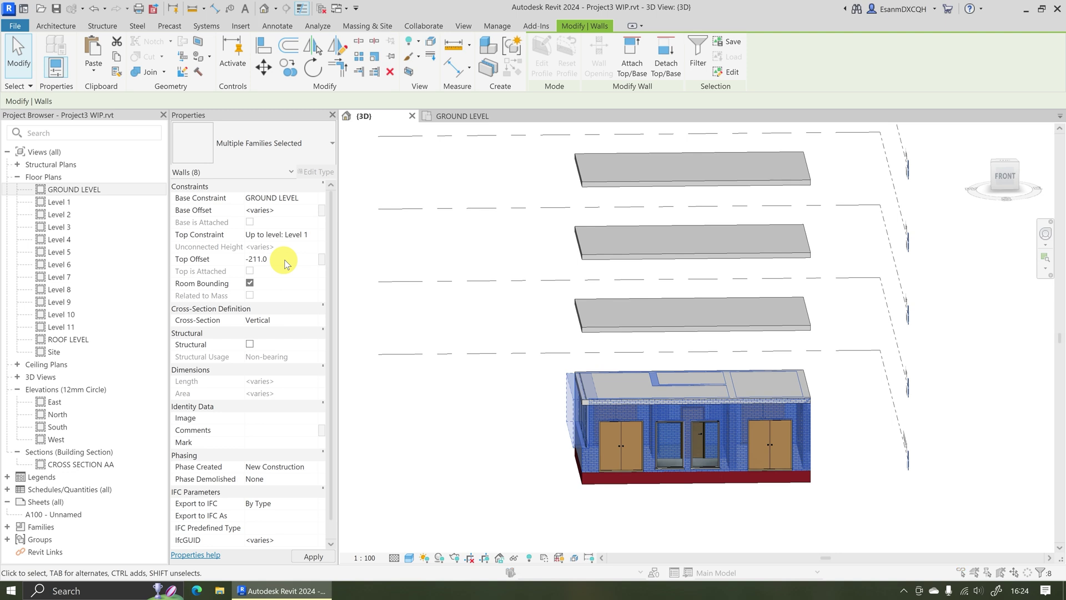
key(Return)
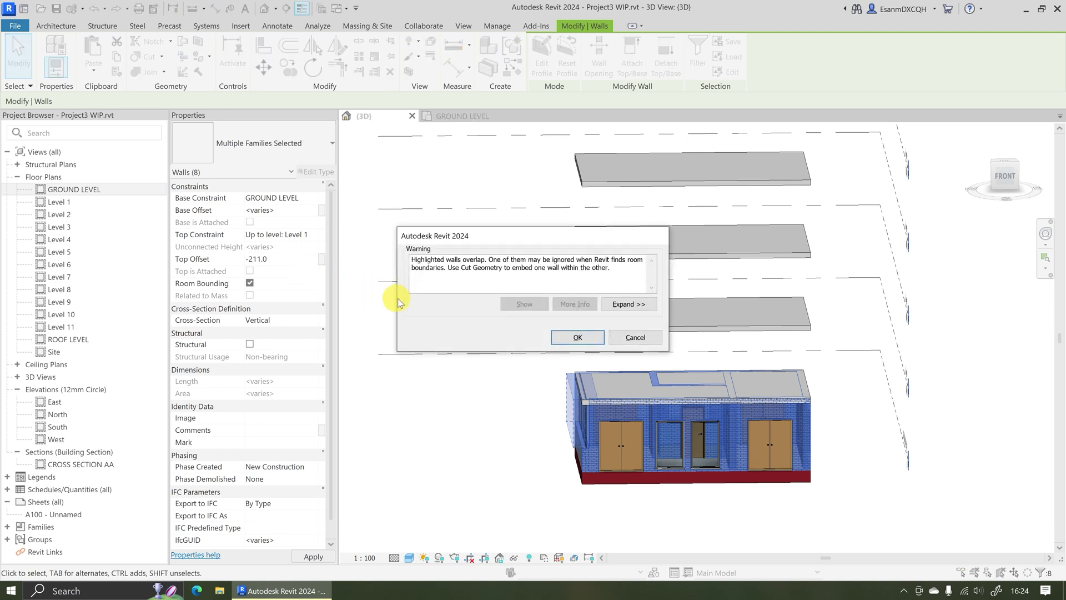
click(567, 334)
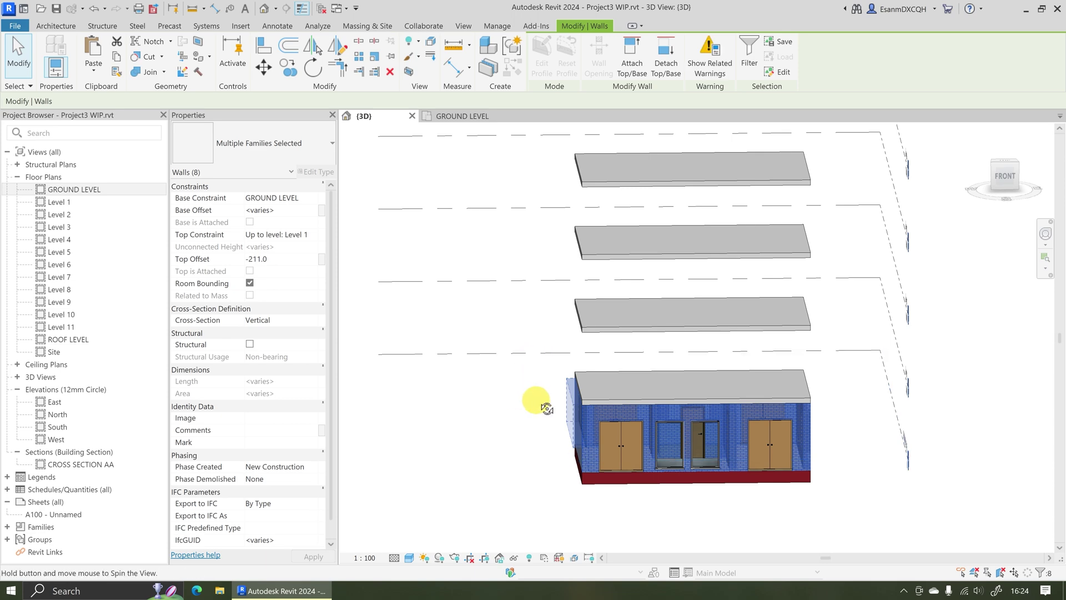
shift+middle_drag(542, 405, 507, 448)
click(505, 445)
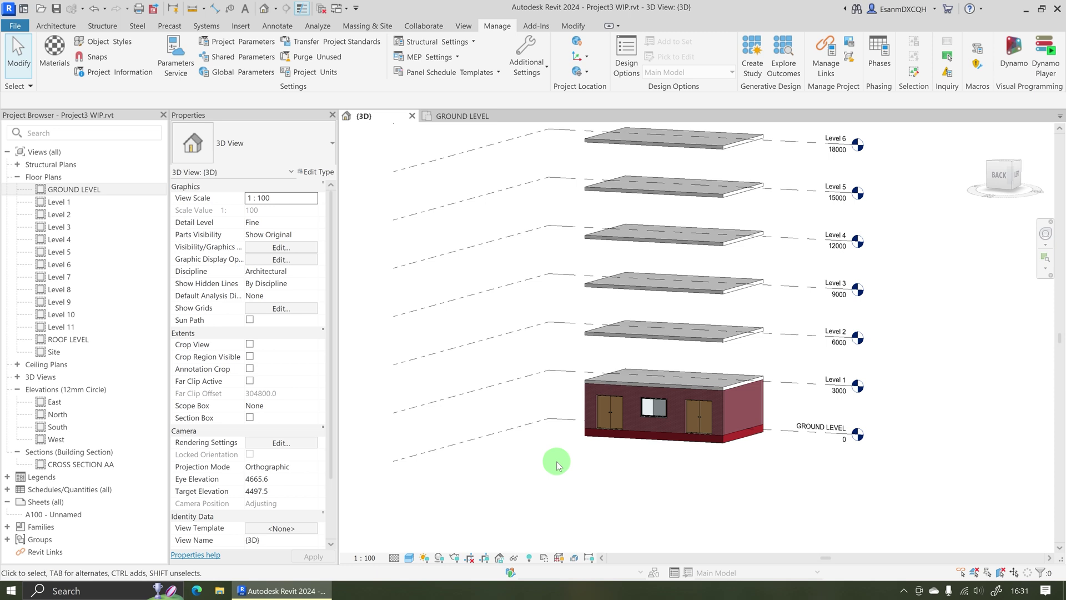
Select the whole ground storey in the 3D view and filter the selection to every category except Floors
drag(556, 461, 786, 363)
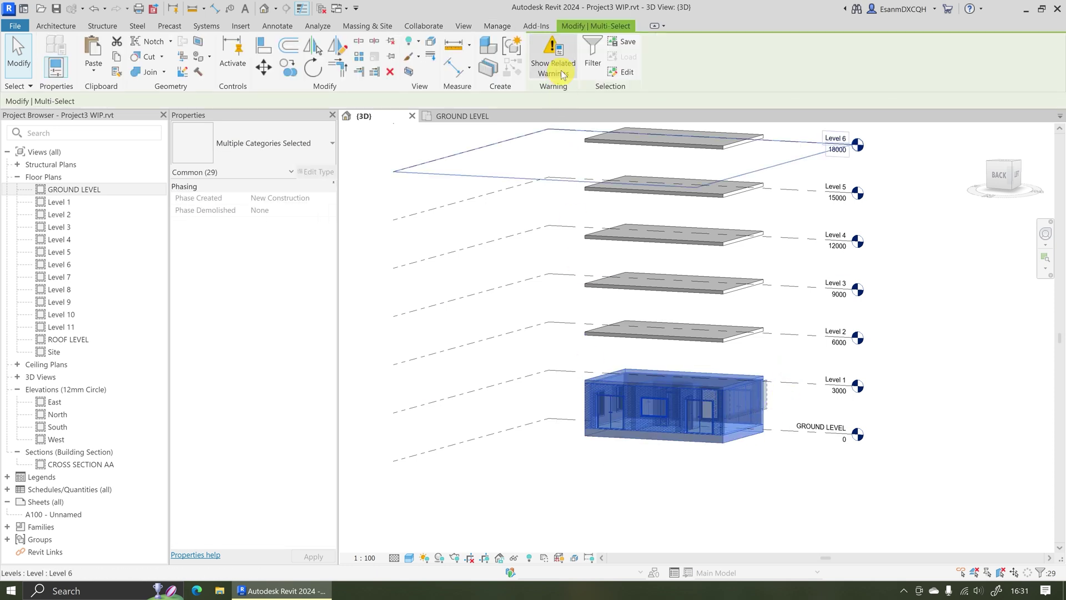
click(590, 48)
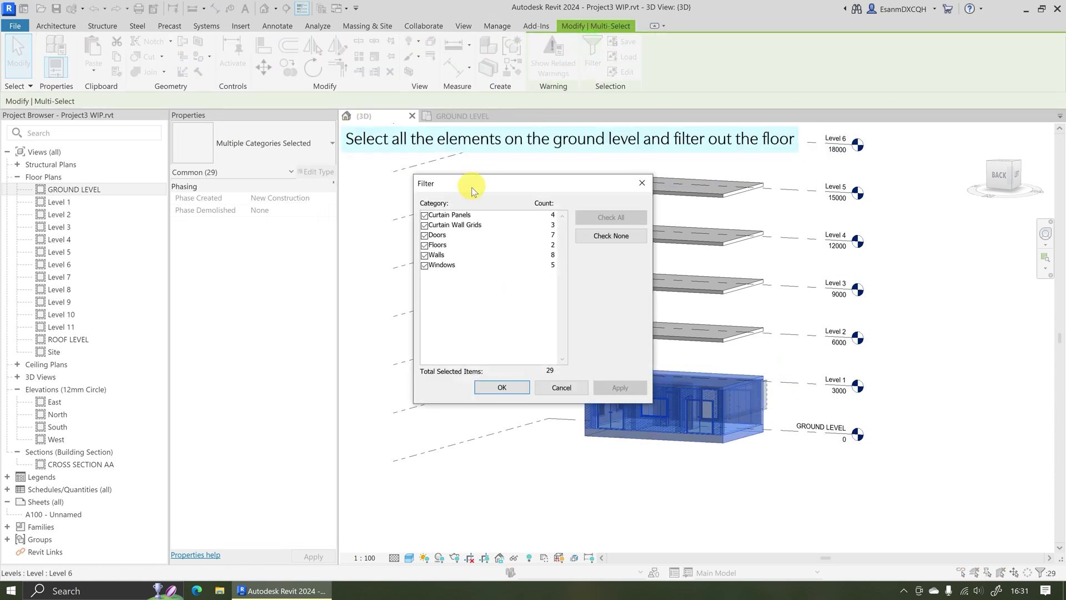
click(610, 235)
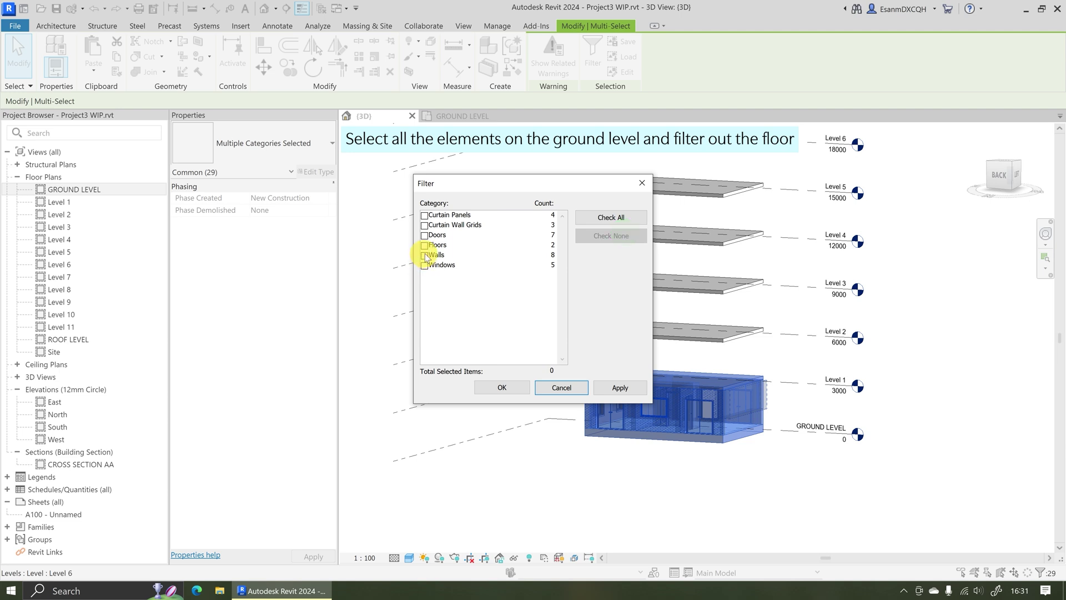
click(611, 217)
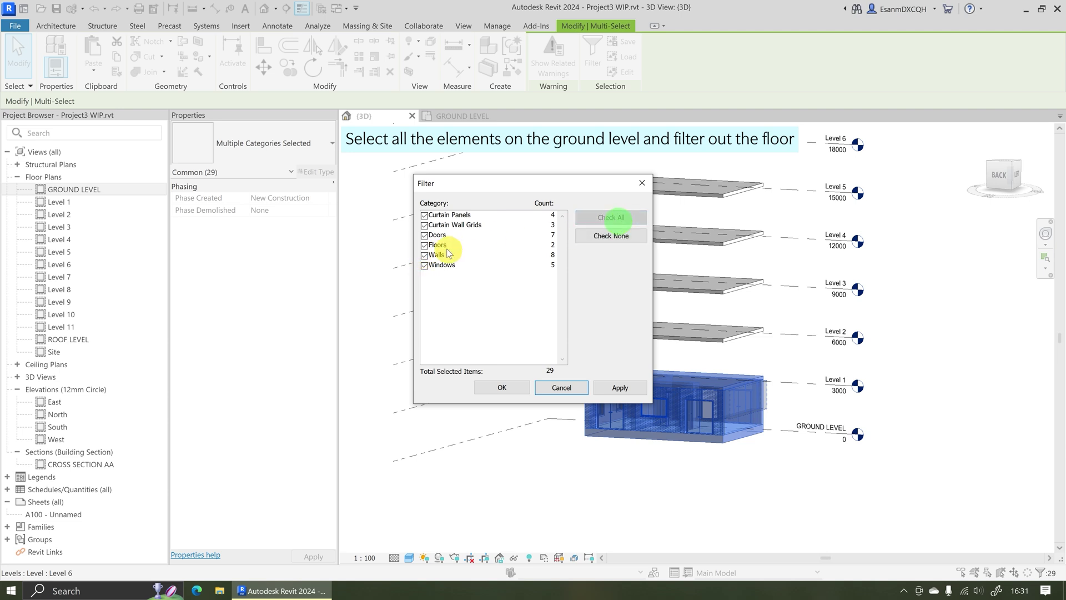
click(424, 246)
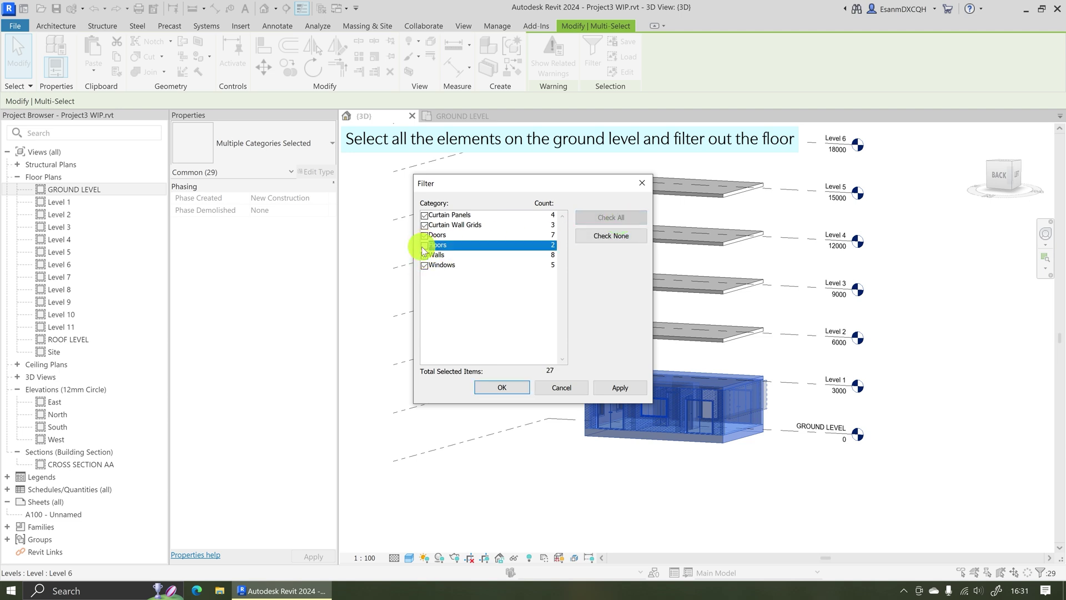
click(502, 388)
scroll(501, 466, down, 3)
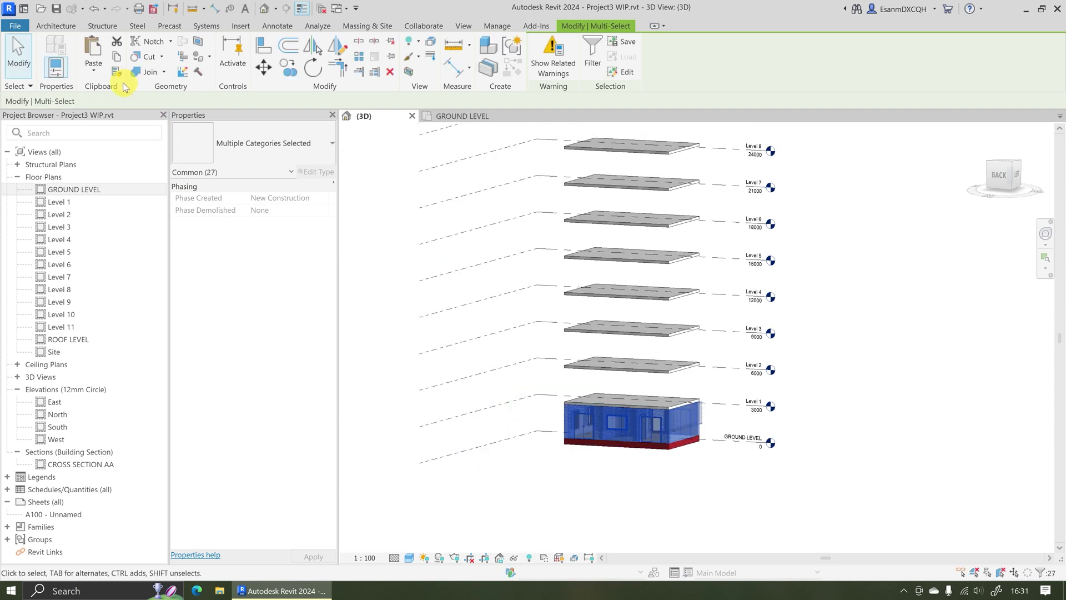
Copy the filtered ground storey elements and paste them aligned to Levels 1 through 11
click(93, 66)
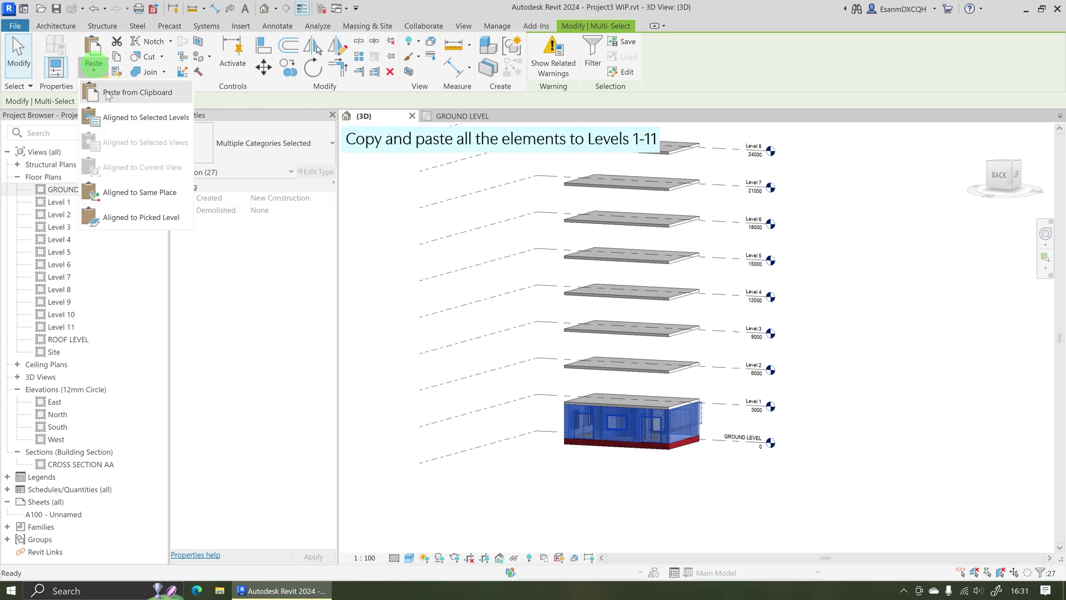
click(136, 115)
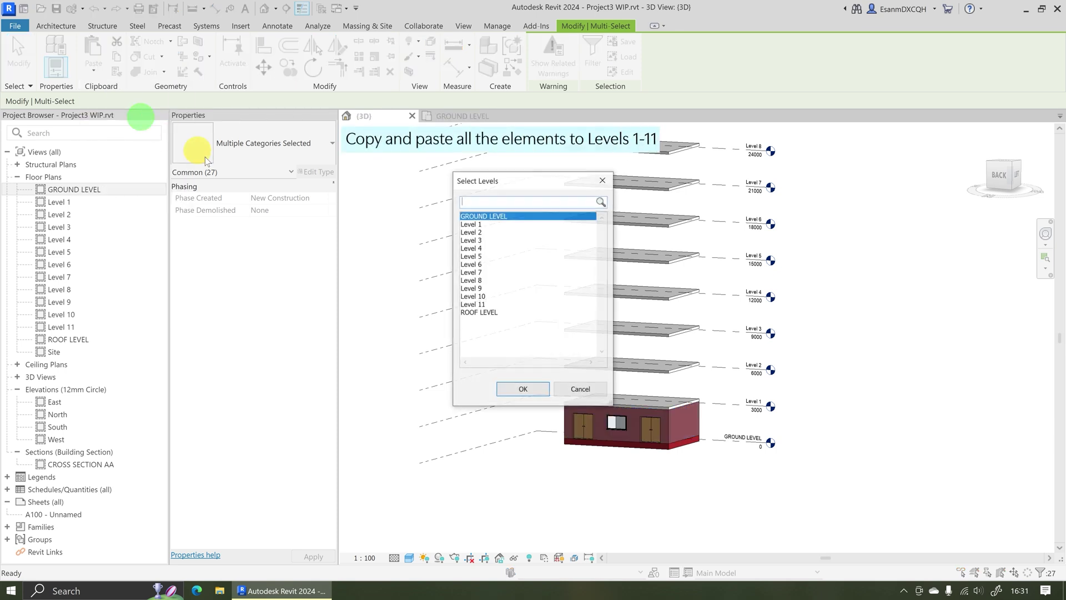
click(472, 224)
shift+click(479, 304)
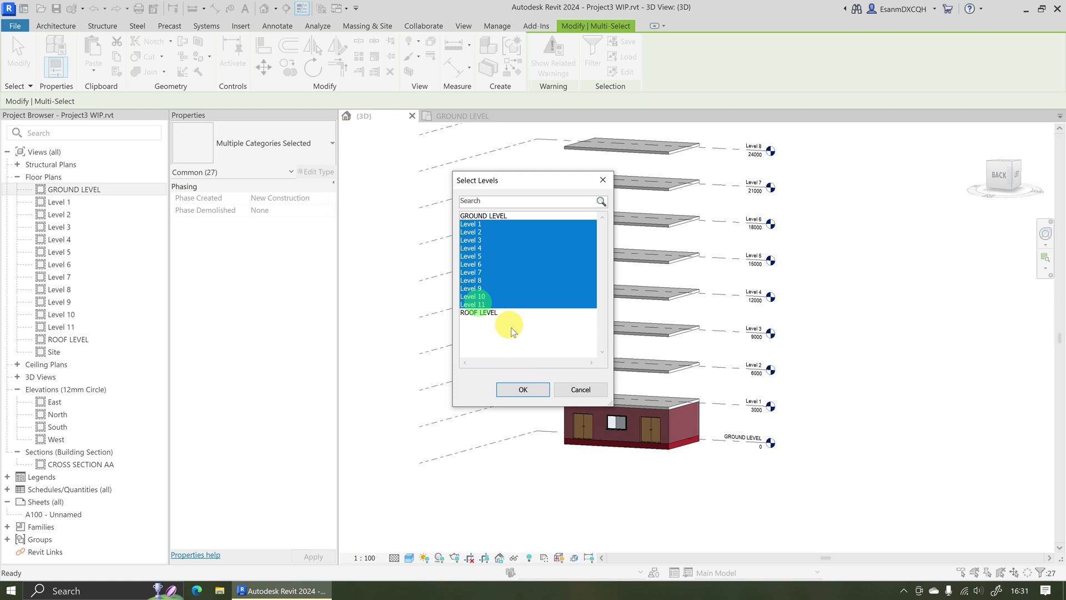
click(517, 390)
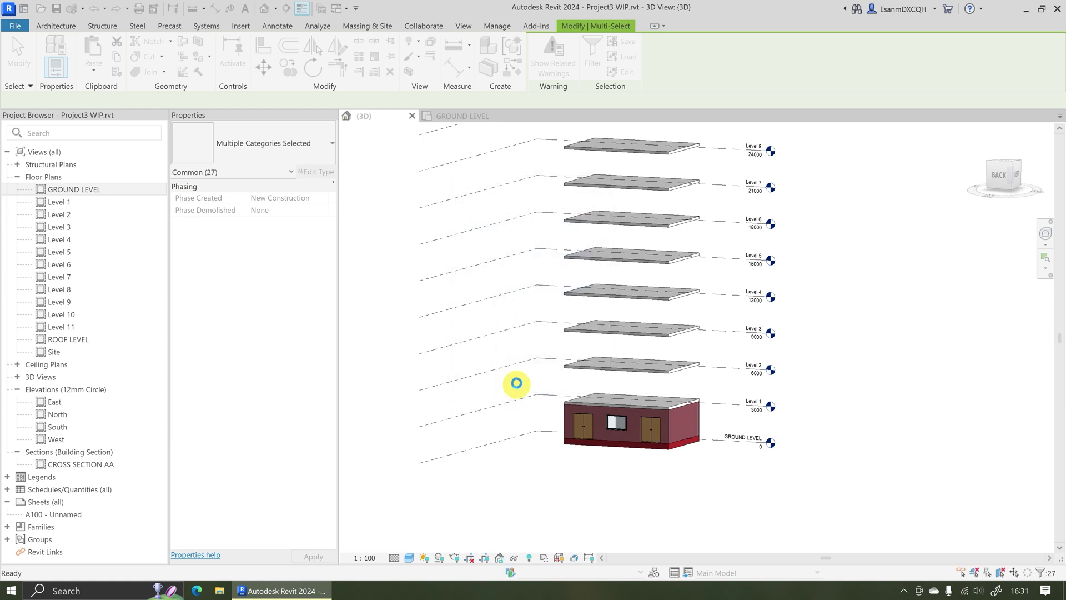
scroll(515, 387, down, 2)
scroll(517, 383, down, 2)
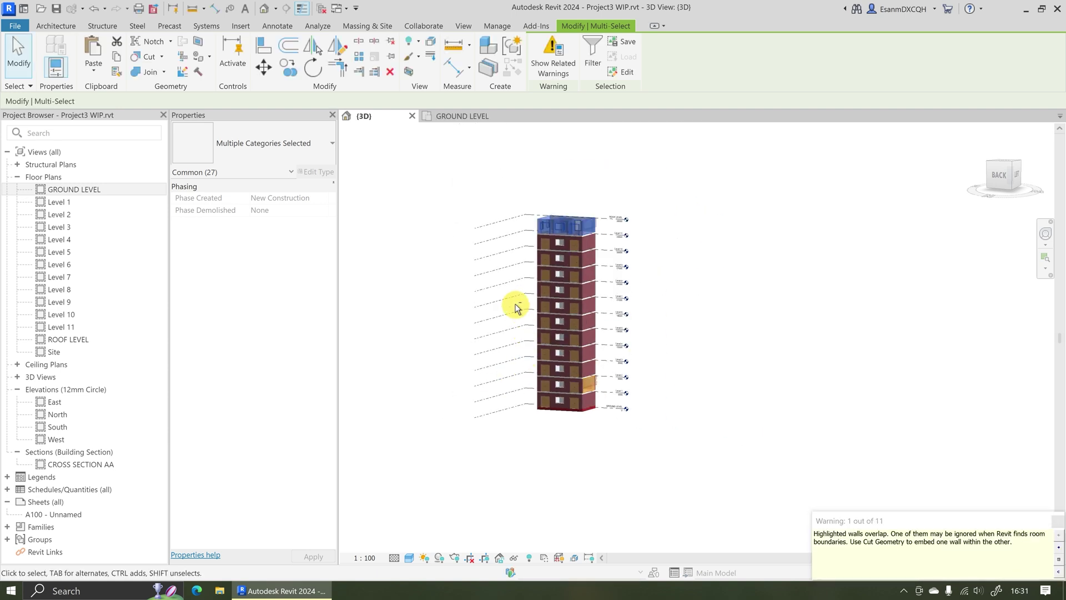
shift+middle_drag(519, 311, 598, 326)
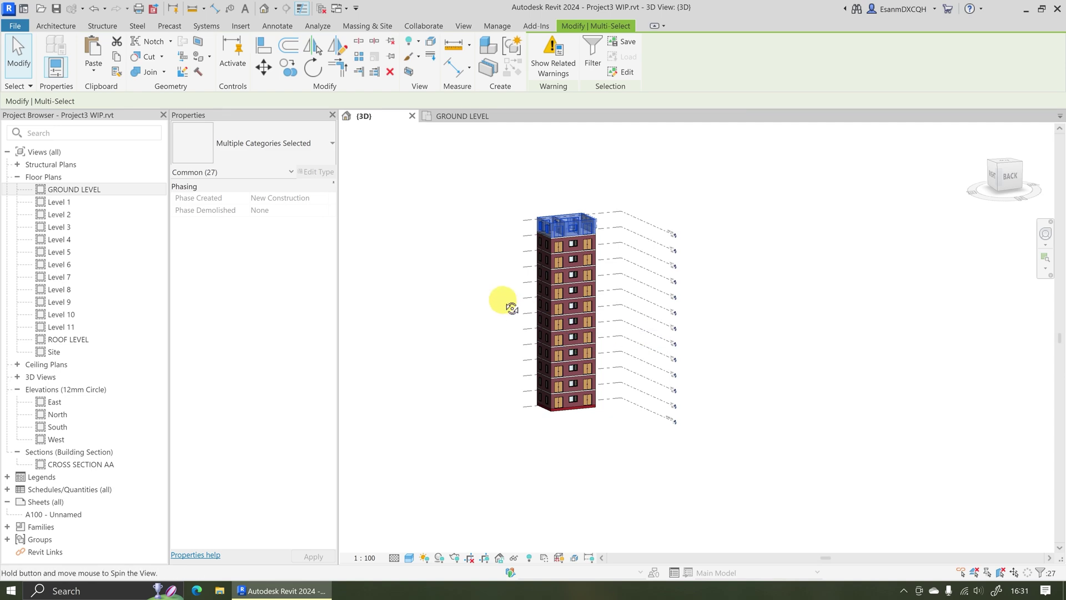
shift+middle_drag(511, 307, 614, 326)
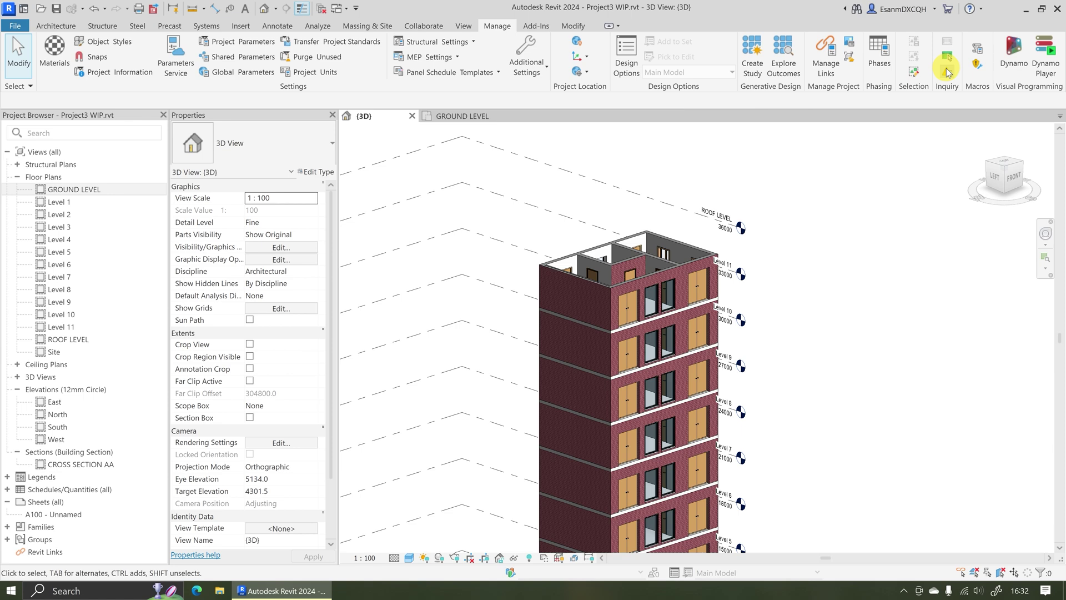
Review the project's overlapping wall warnings, expanding Warning 1 to identify the walls involved, and close the list
click(947, 71)
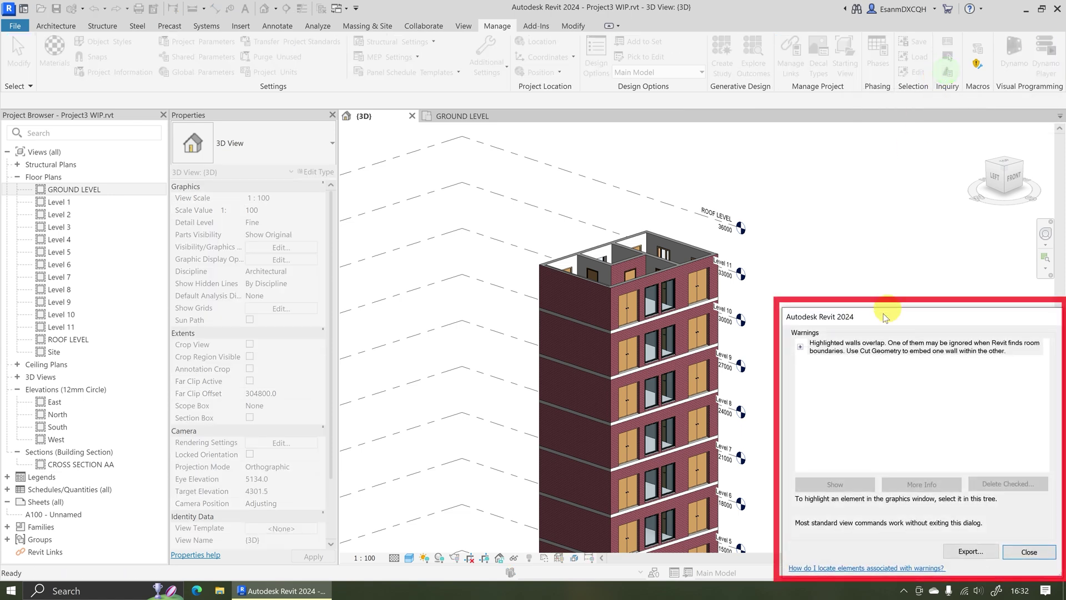
click(801, 347)
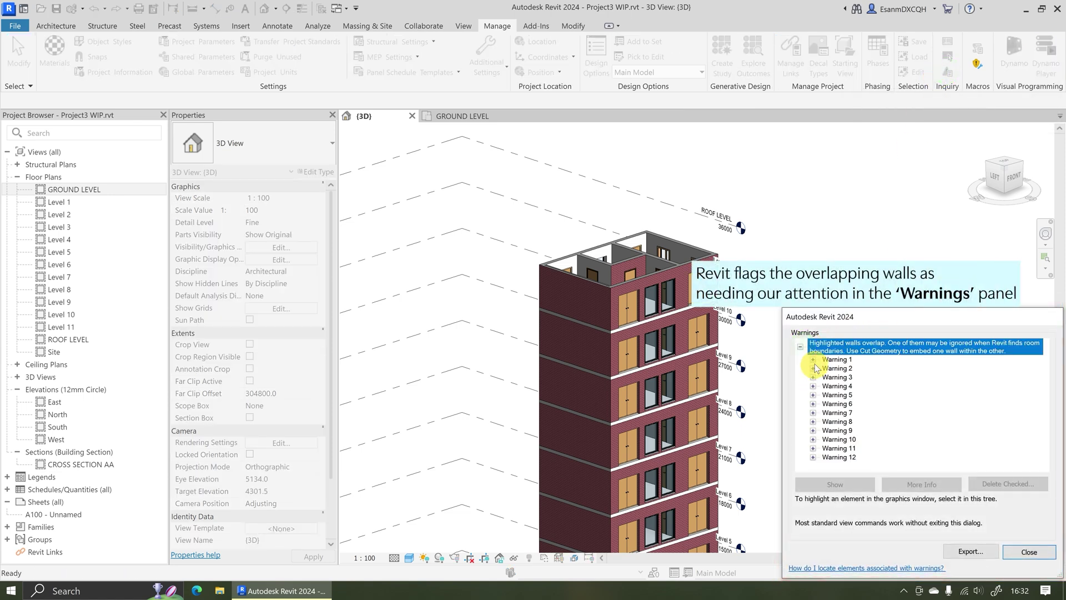
click(814, 360)
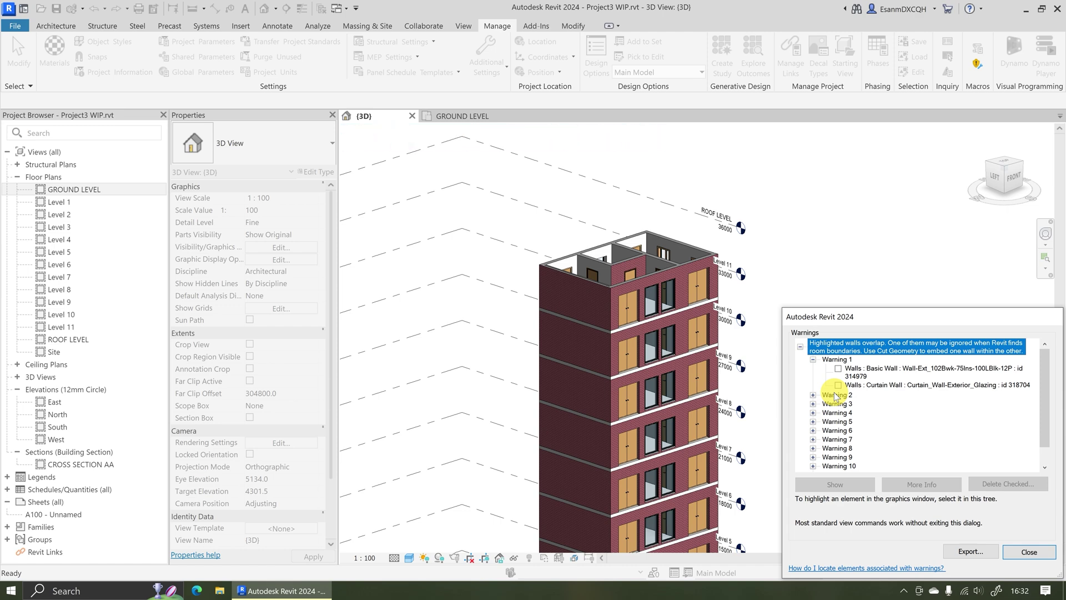
click(1028, 552)
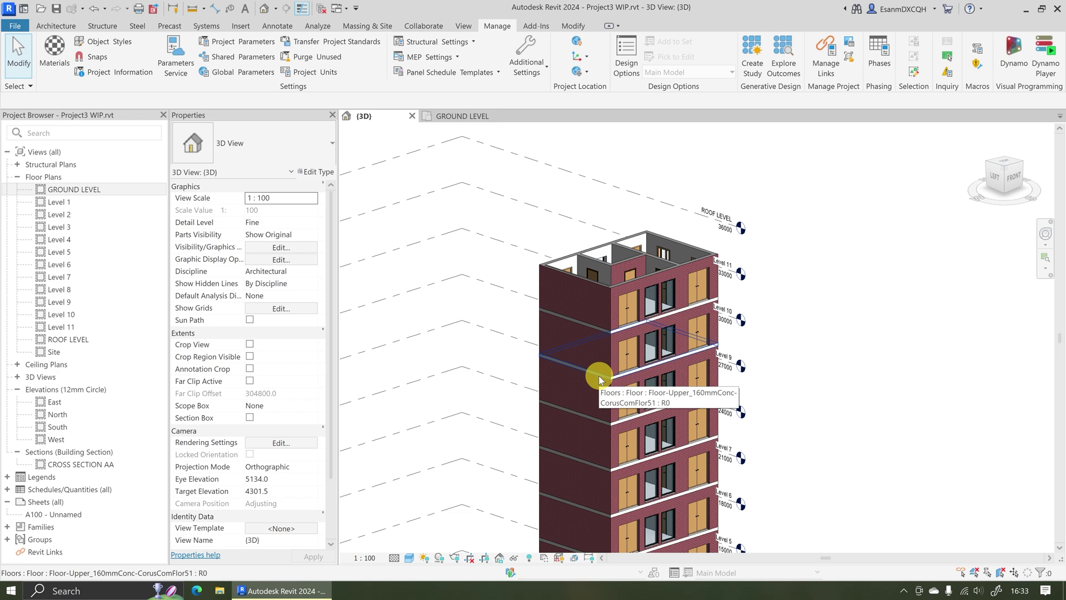
Use Cut Geometry to cut the ground storey's exterior brick side wall with the overlapping Curtain_Wall-Exterior_Glazing, and inspect the opening from several sides
middle_drag(679, 467, 747, 322)
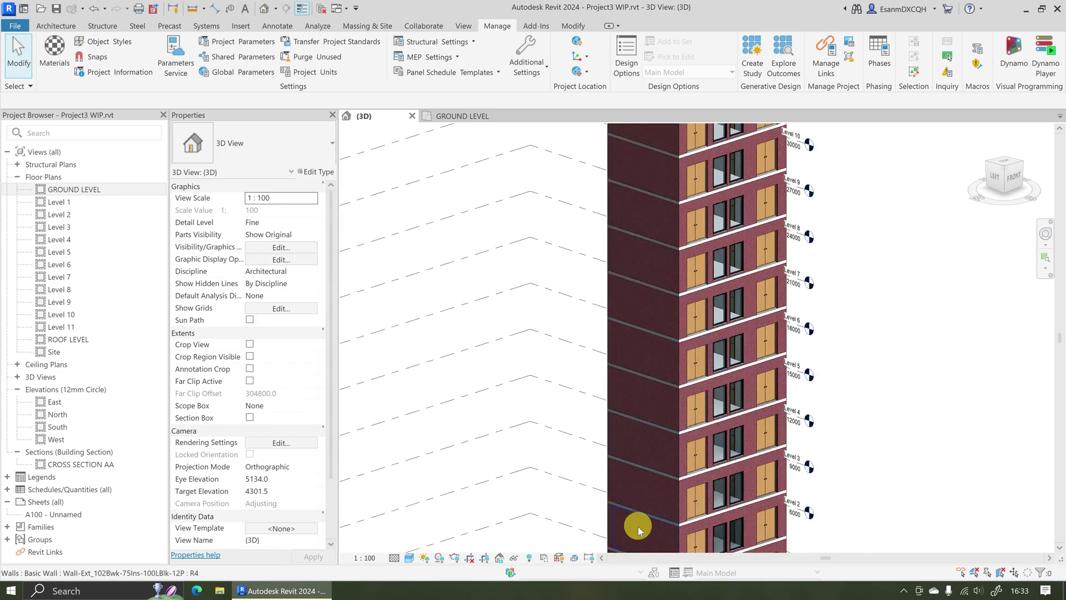
middle_drag(646, 506, 670, 353)
scroll(644, 518, up, 3)
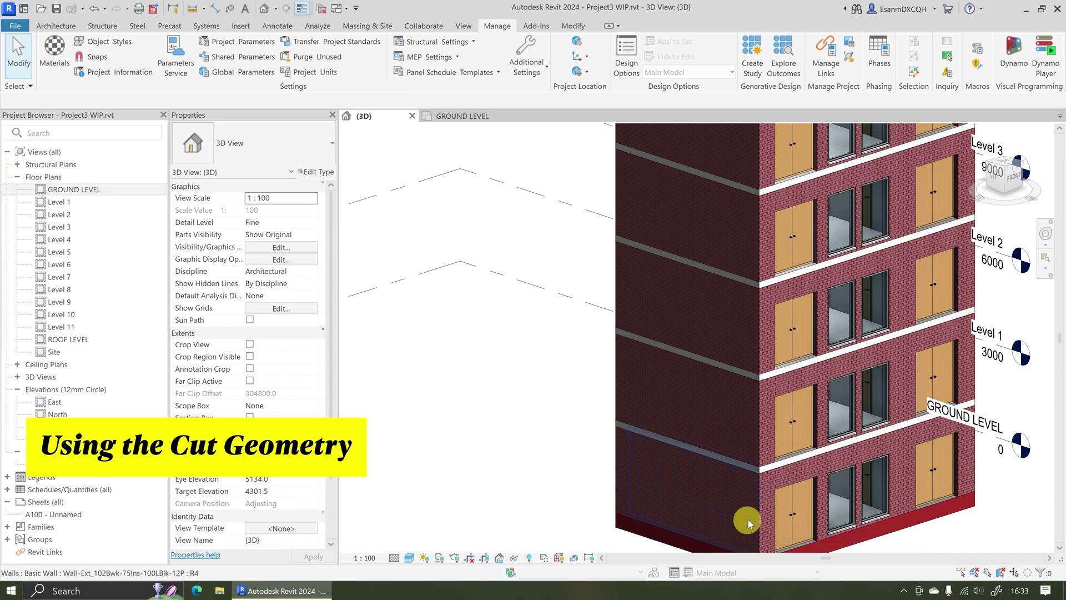
middle_drag(746, 520, 745, 412)
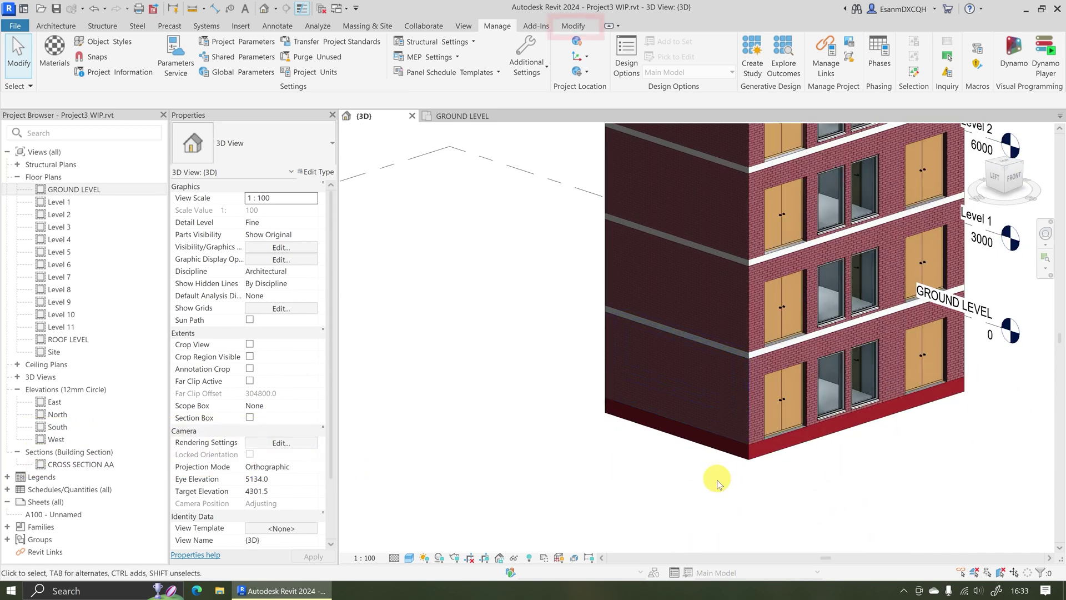
click(574, 28)
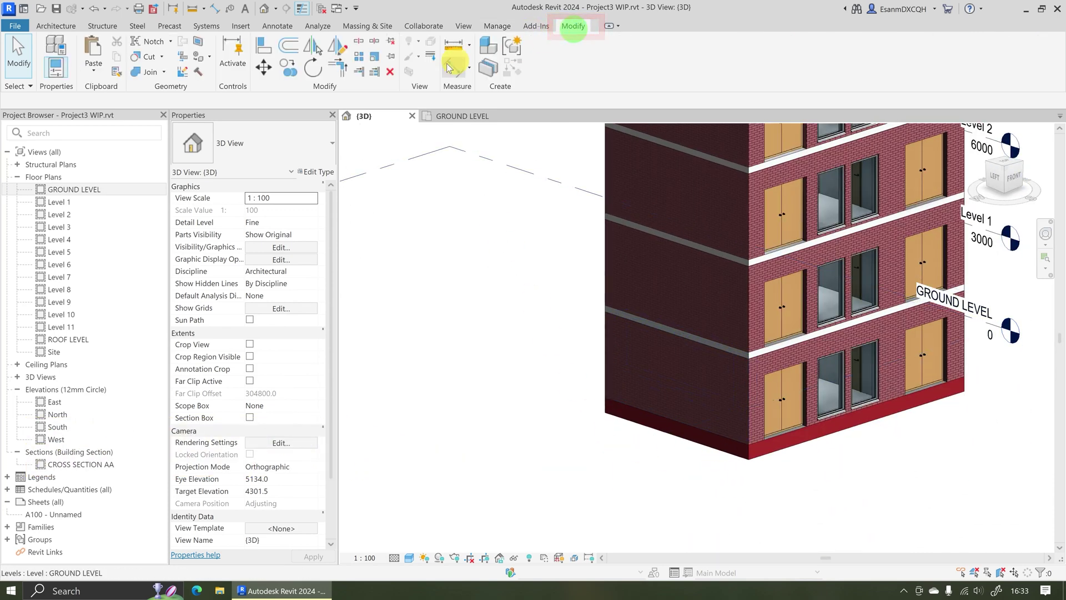
click(137, 56)
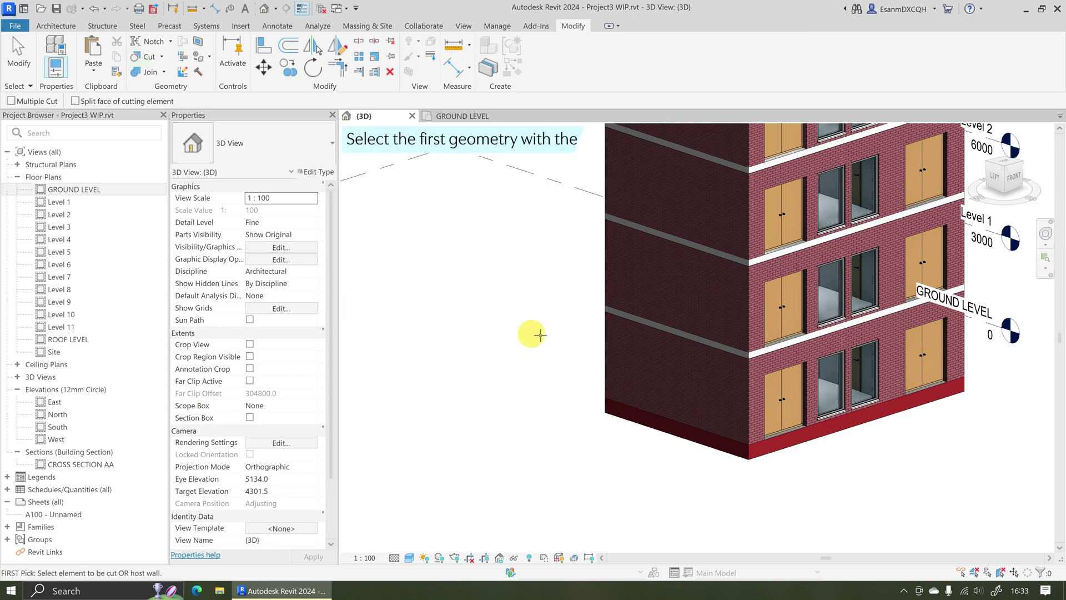
shift+middle_drag(683, 418, 914, 417)
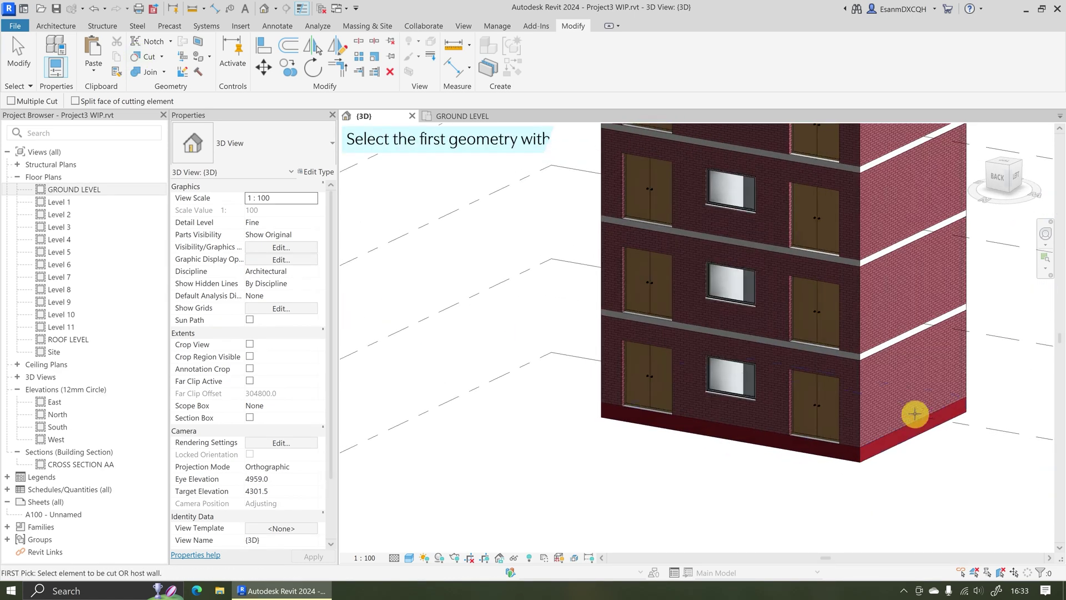
click(875, 366)
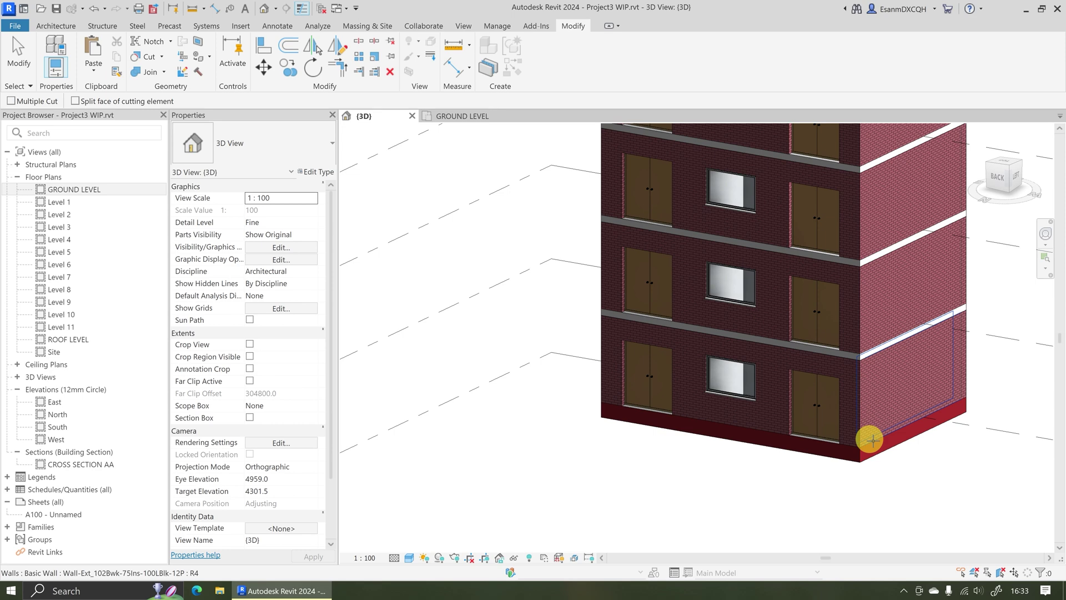
click(869, 439)
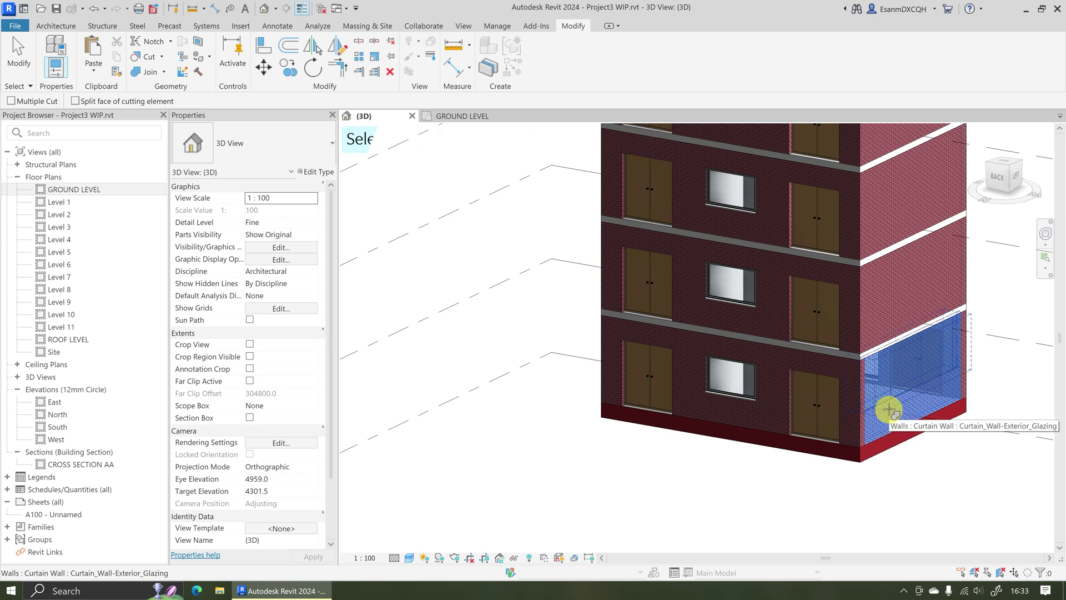
click(889, 409)
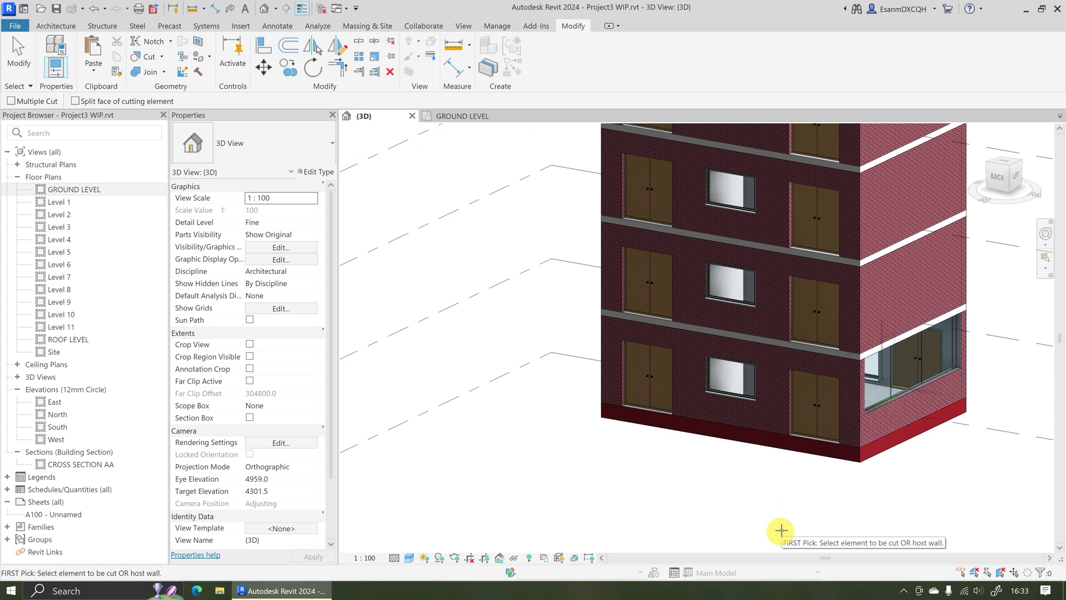
click(18, 50)
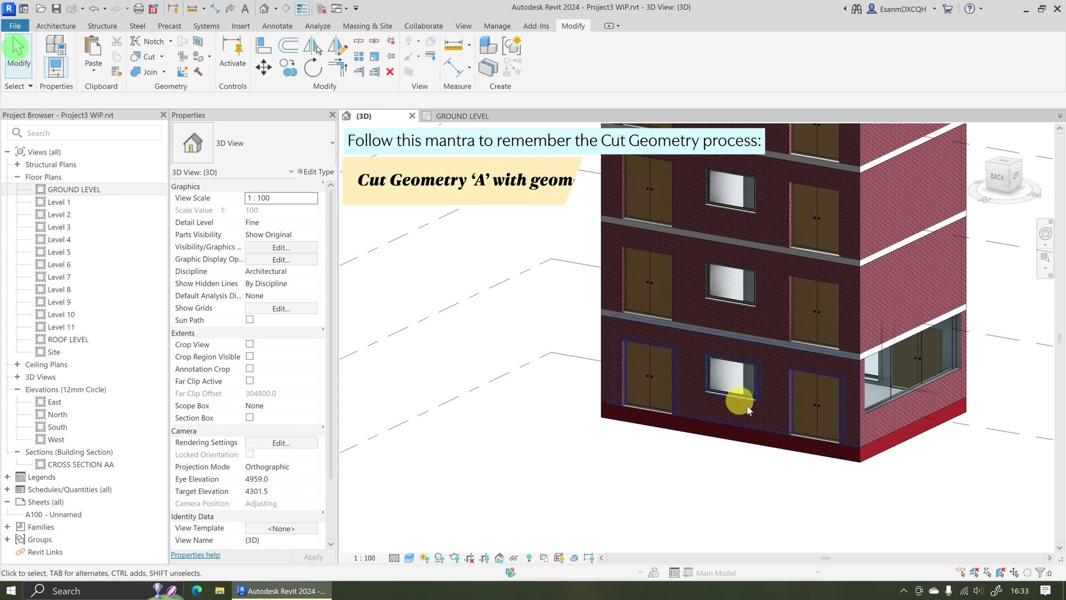
shift+middle_drag(814, 440, 611, 438)
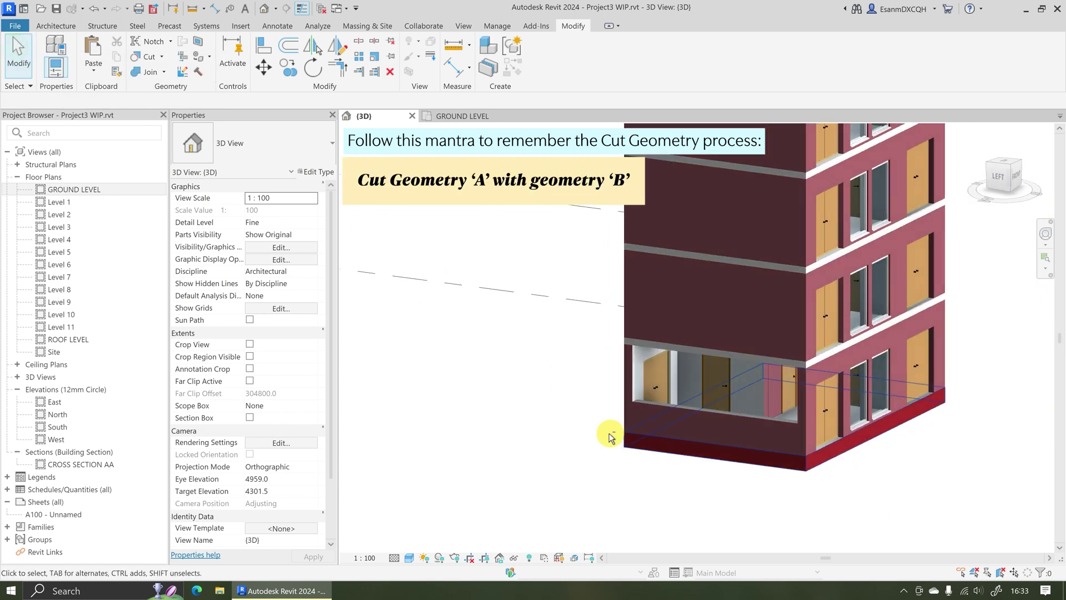
shift+middle_drag(776, 478, 879, 468)
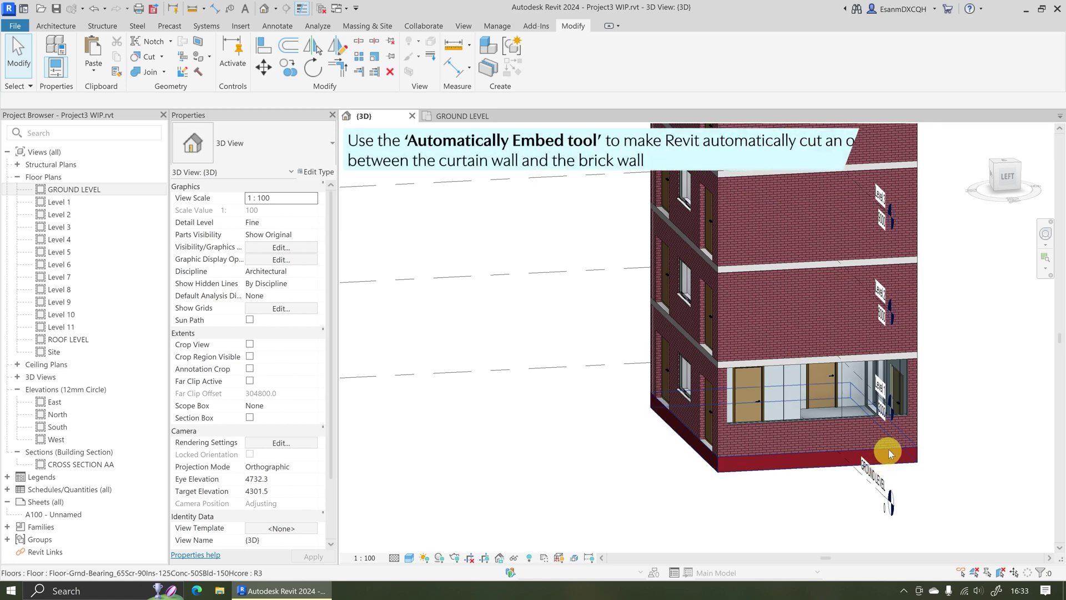
shift+middle_drag(772, 465, 840, 509)
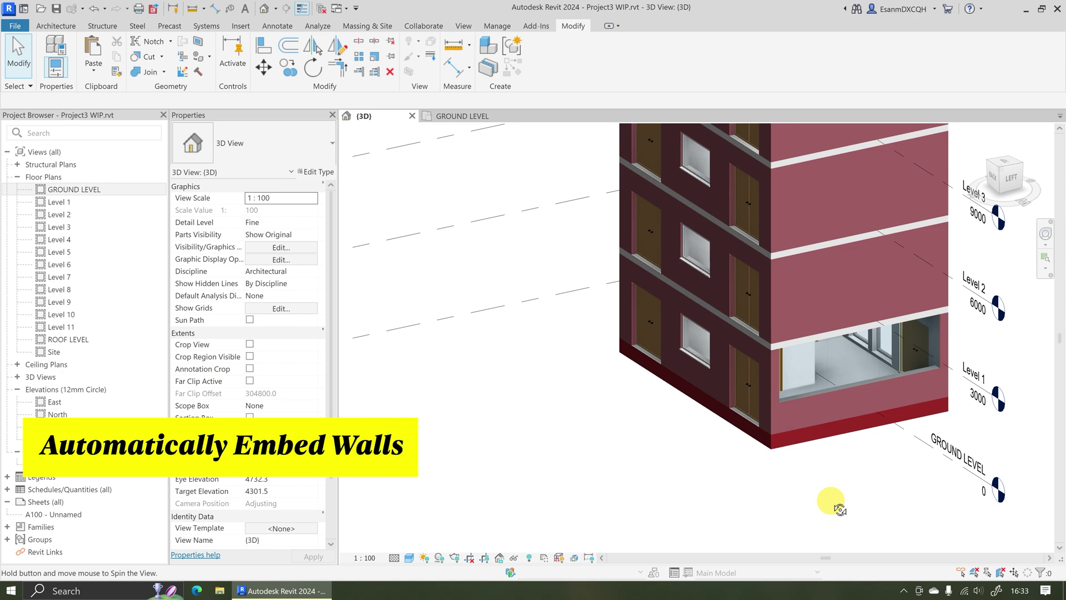
Turn on Automatically Embed for the ground storey's Curtain_Wall-Exterior_Glazing wall type and inspect the glazed openings up the tower
shift+middle_drag(832, 501, 876, 508)
middle_drag(898, 434, 873, 500)
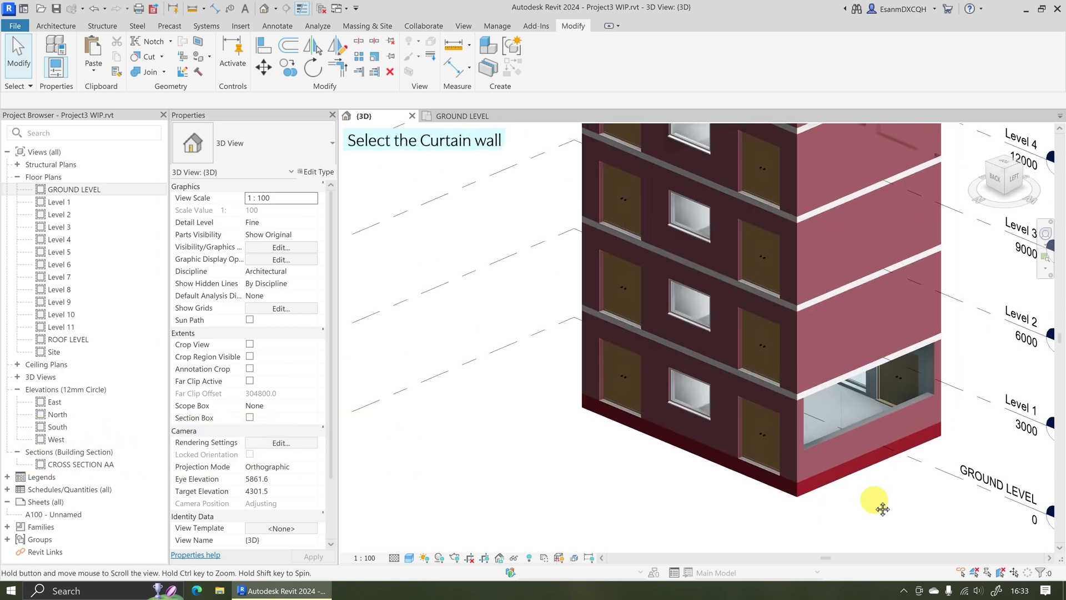
click(863, 415)
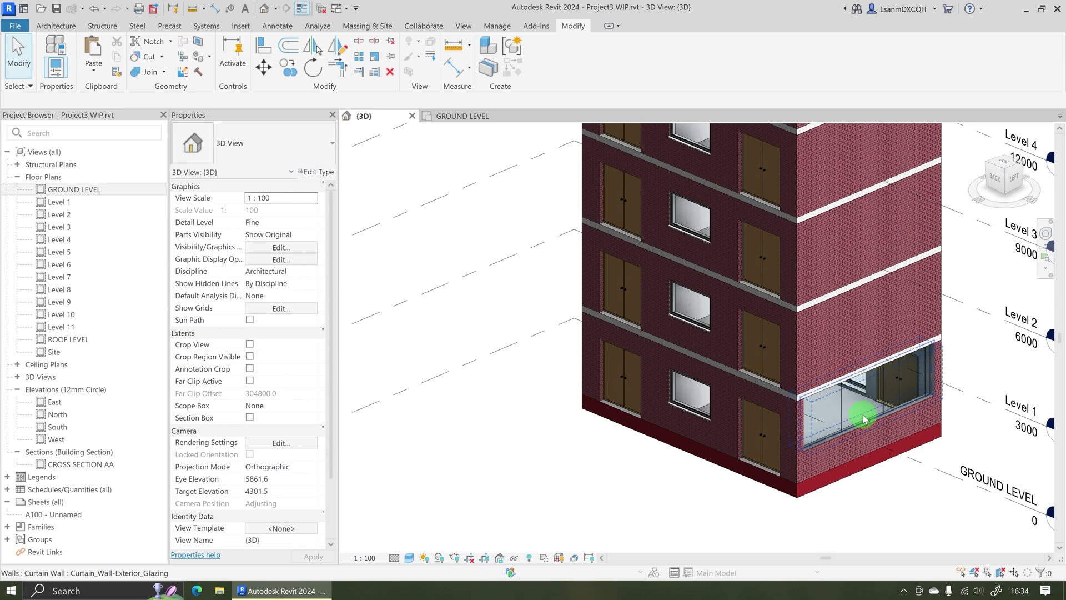
click(863, 415)
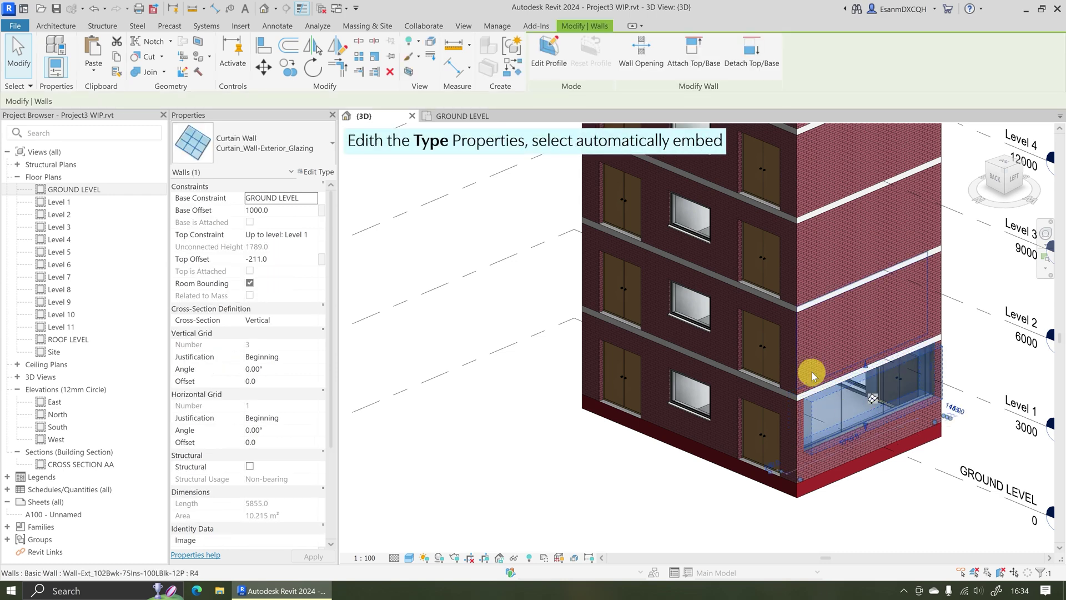
click(314, 172)
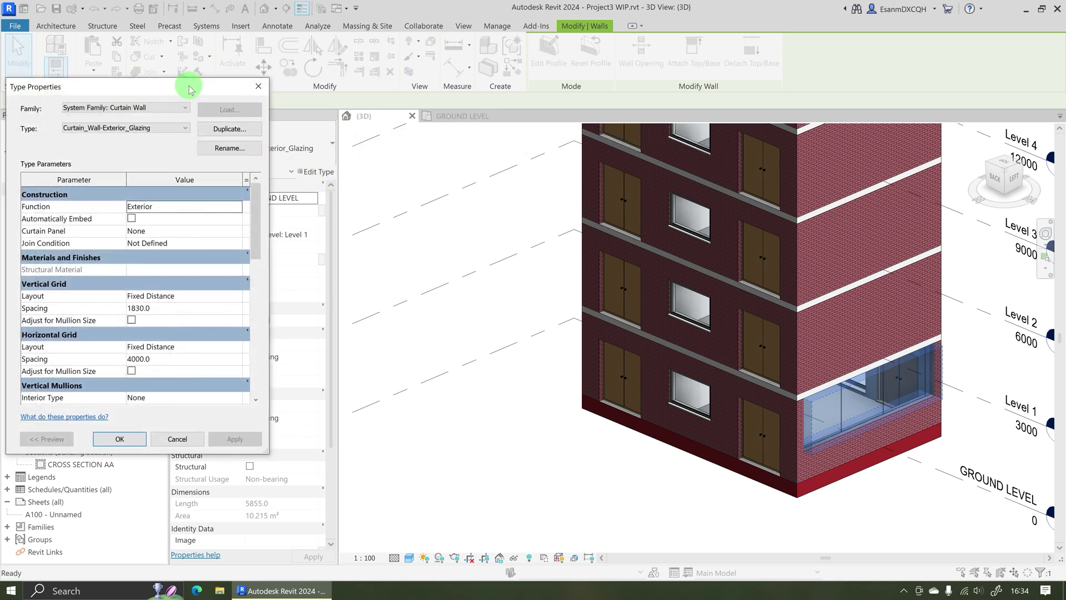
drag(190, 88, 561, 128)
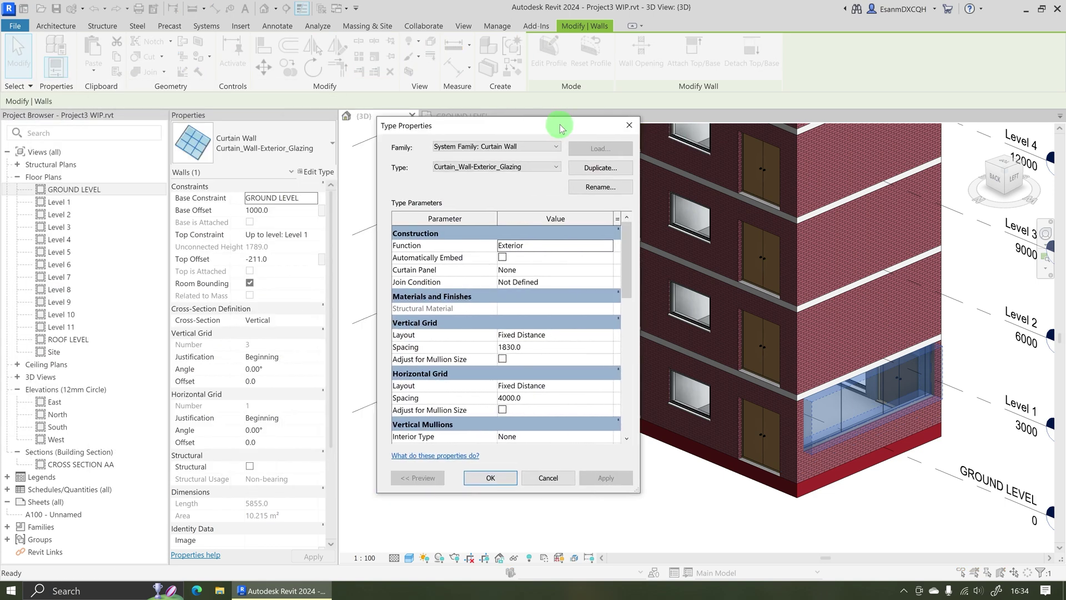
click(502, 257)
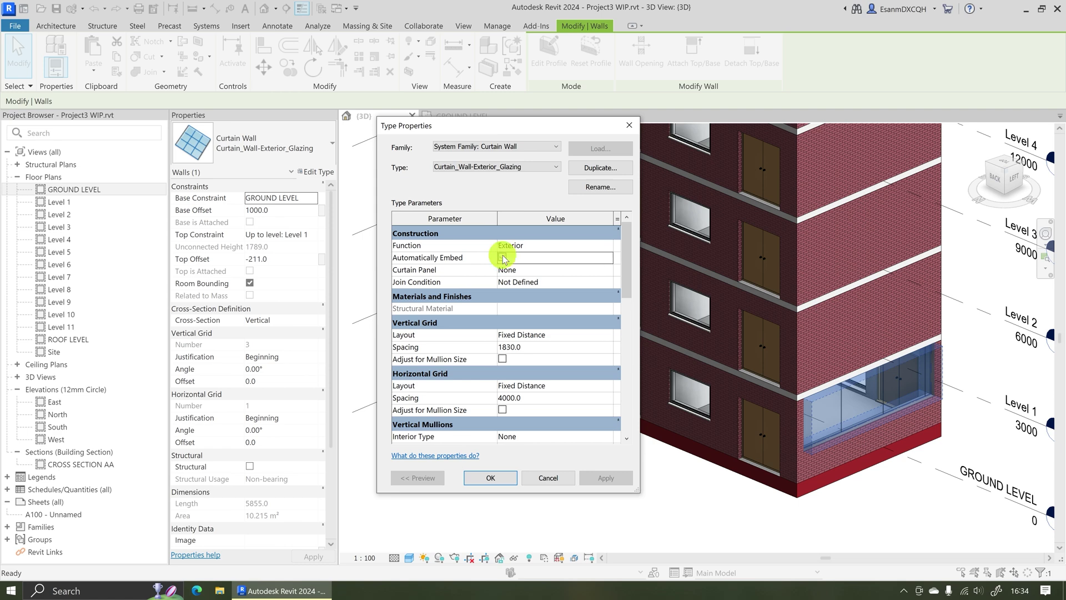
click(491, 479)
click(490, 482)
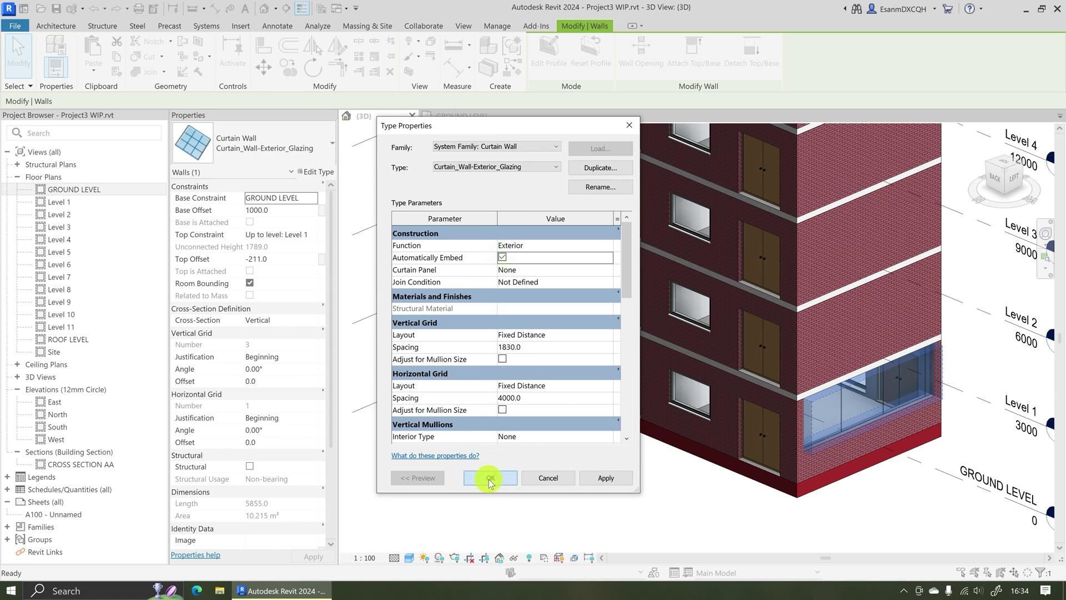
scroll(603, 453, down, 1)
scroll(603, 453, down, 4)
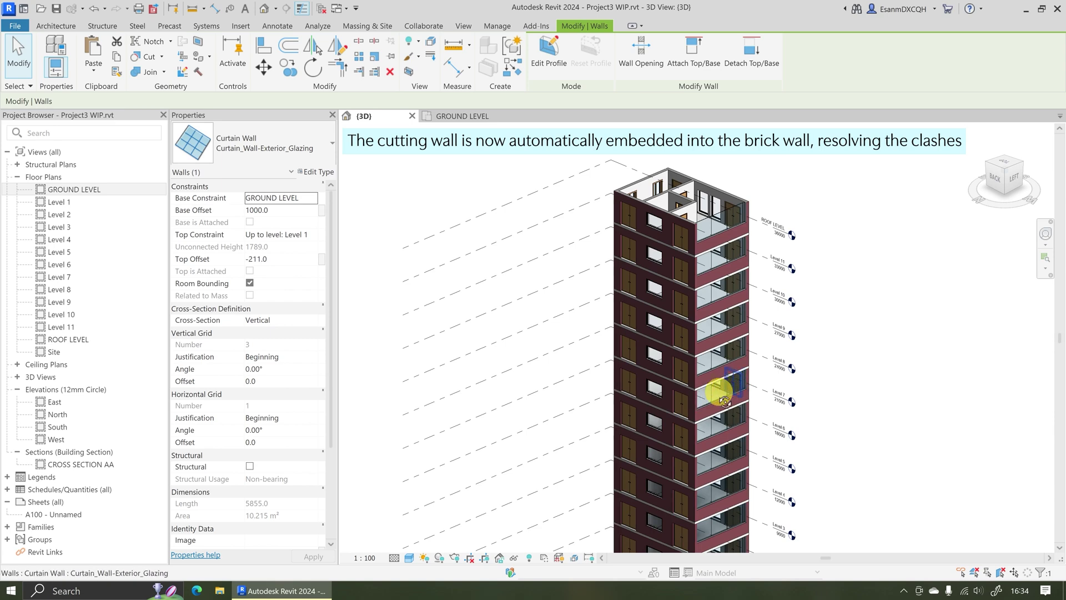
shift+middle_drag(714, 393, 536, 400)
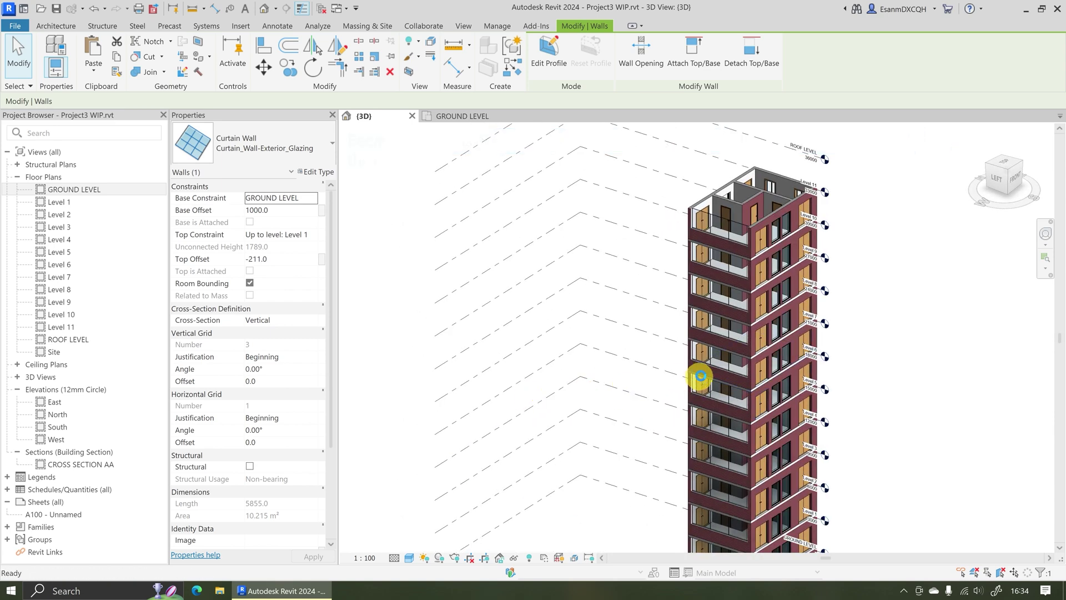
key(Escape)
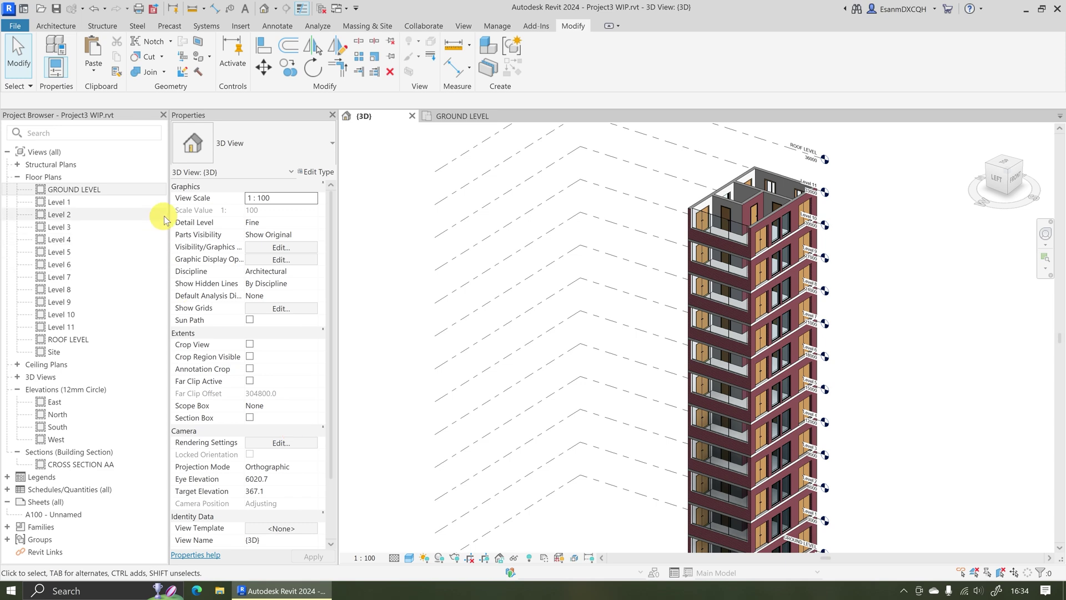
Draw a straight stair run outside the grid 04 wall in the GROUND LEVEL plan, from grid AA toward CC, and check it in 3D
double_click(59, 191)
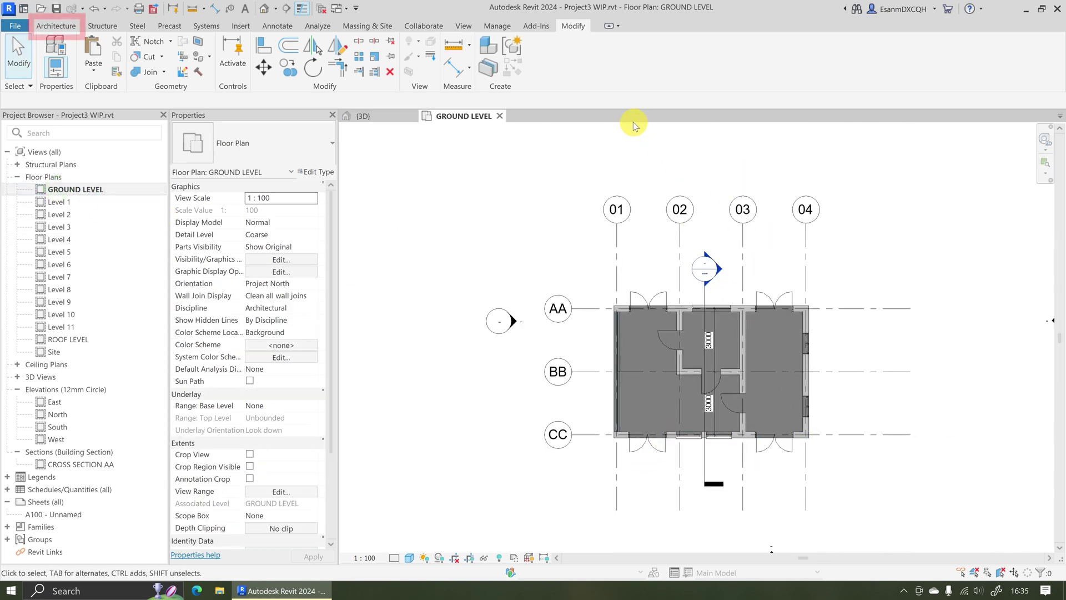
click(64, 28)
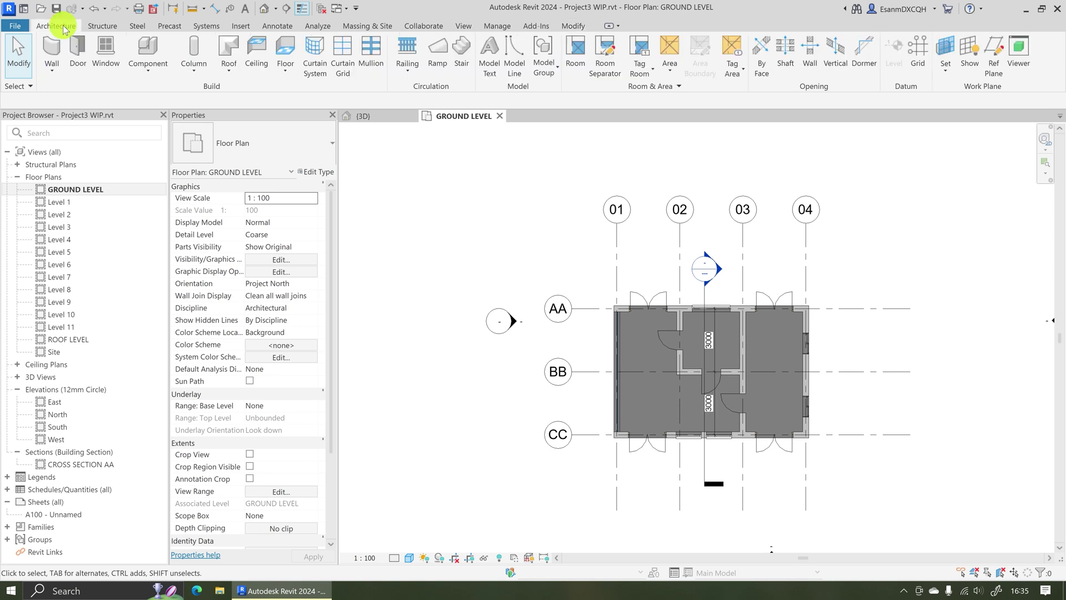
click(458, 51)
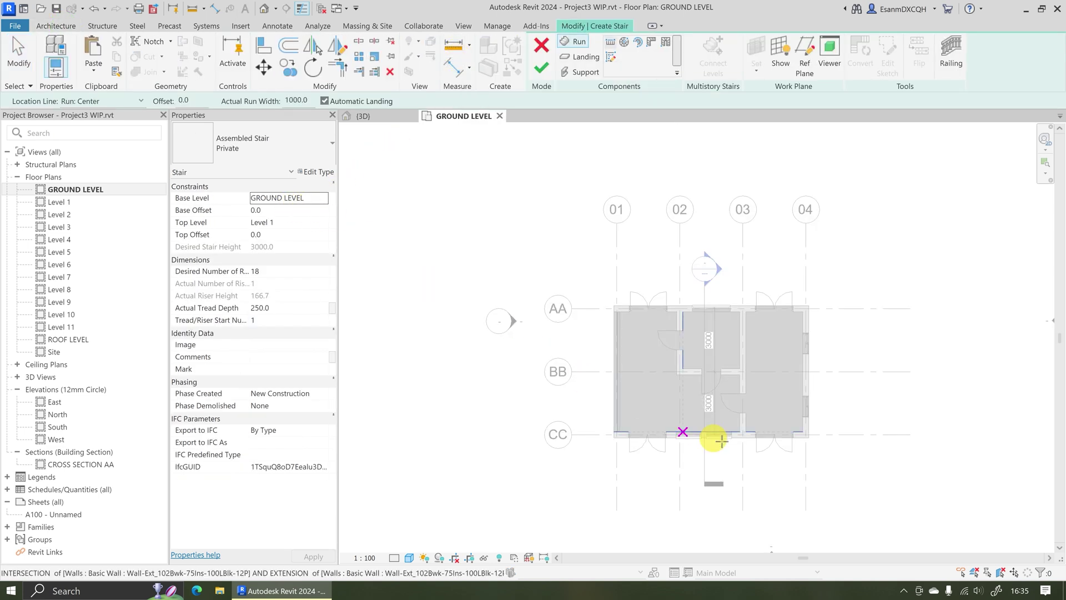
click(835, 309)
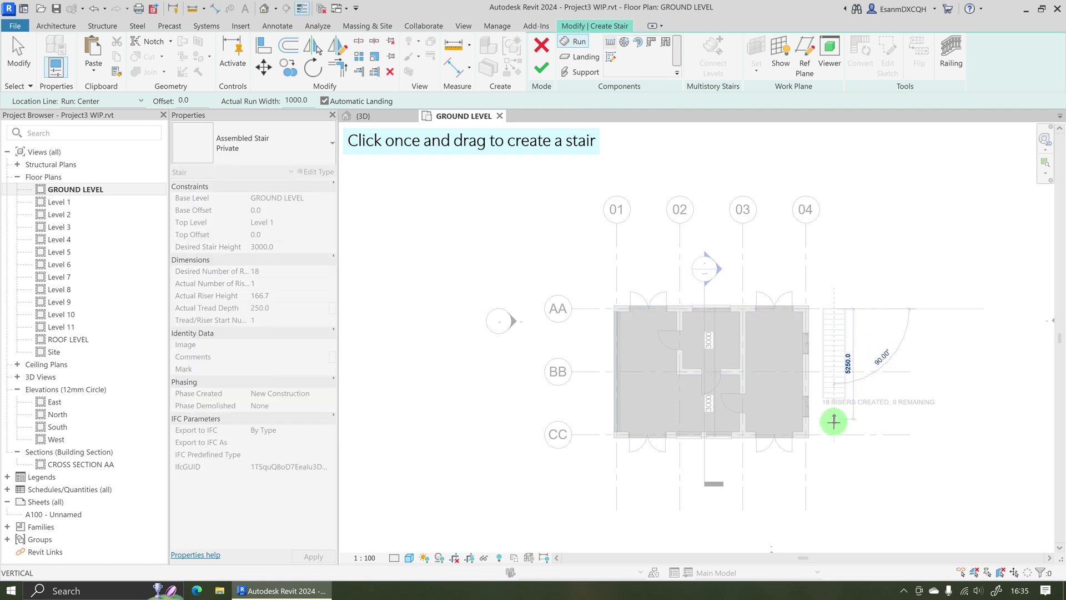
click(835, 454)
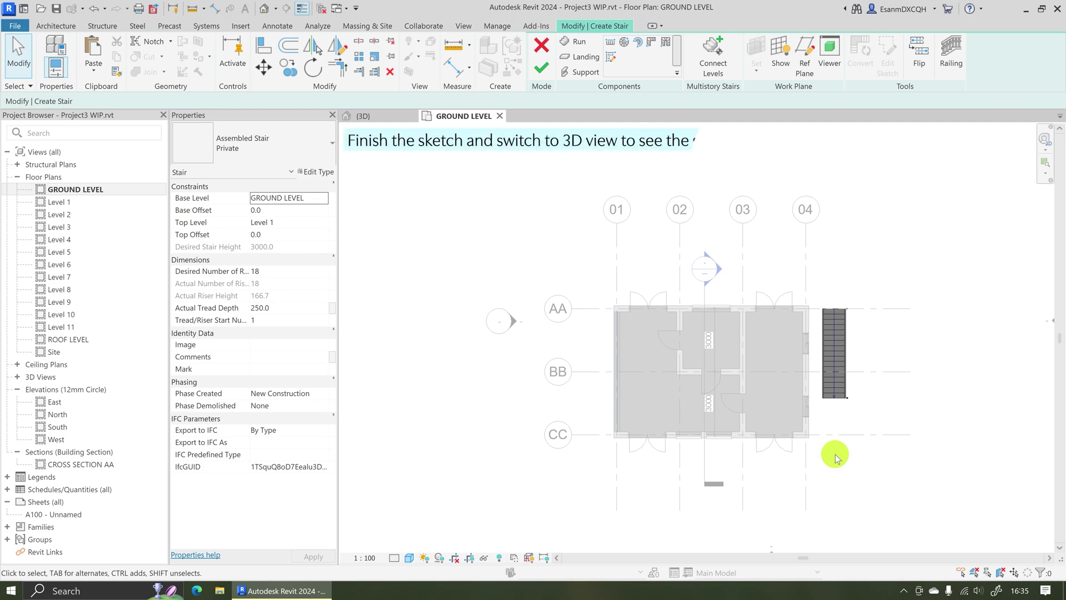
click(538, 69)
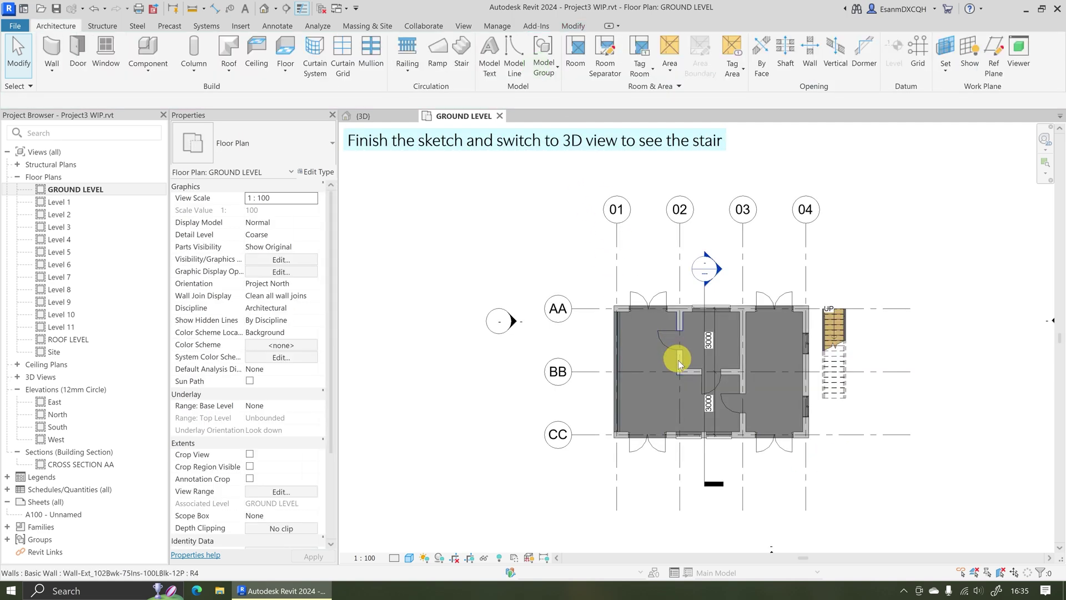
click(363, 116)
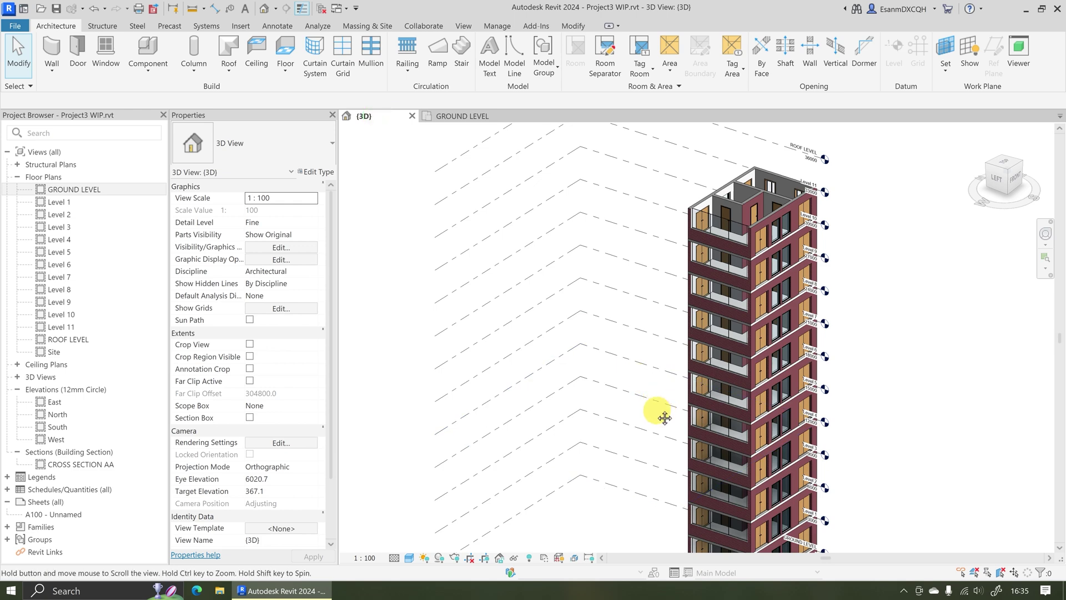
shift+middle_drag(648, 374, 622, 389)
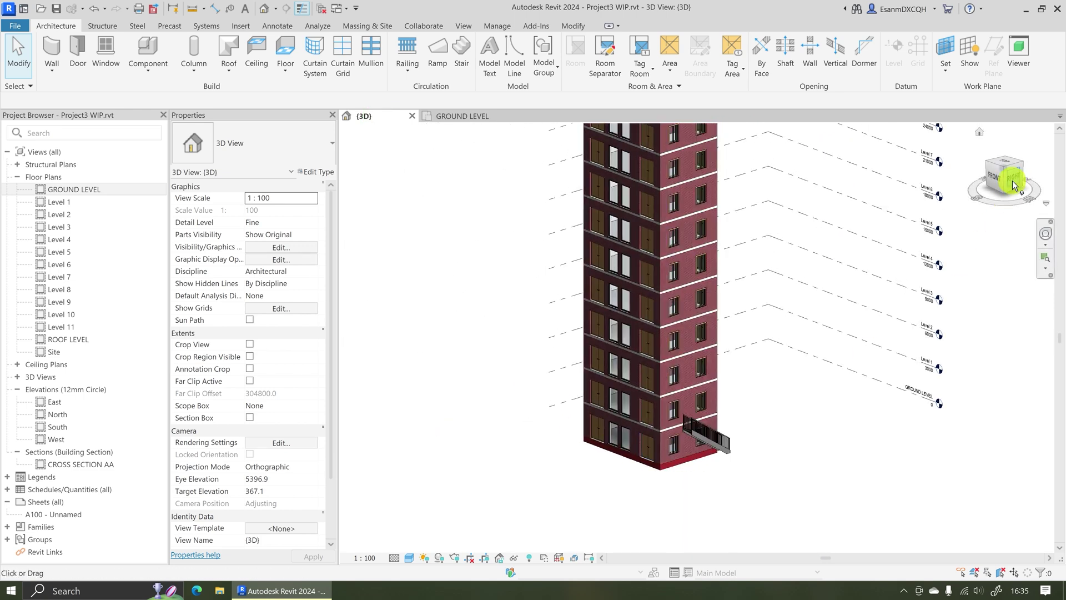
click(1011, 181)
scroll(463, 523, up, 3)
middle_drag(464, 522, 574, 291)
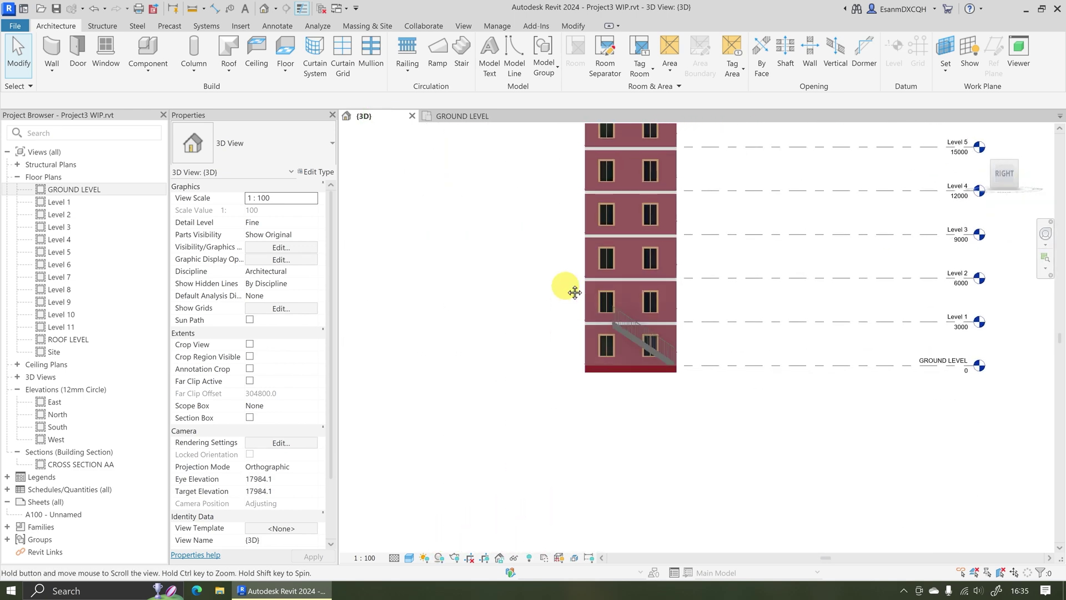
From the top 3D view, align the stair's near side with the outer face of the exterior wall along grid 04
click(1008, 156)
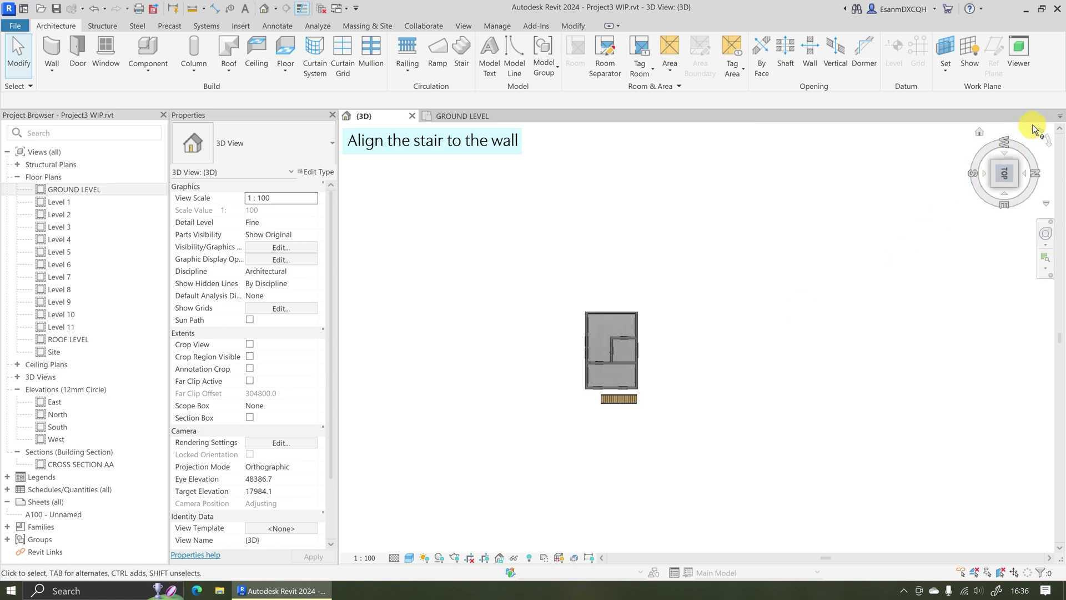
scroll(728, 429, up, 8)
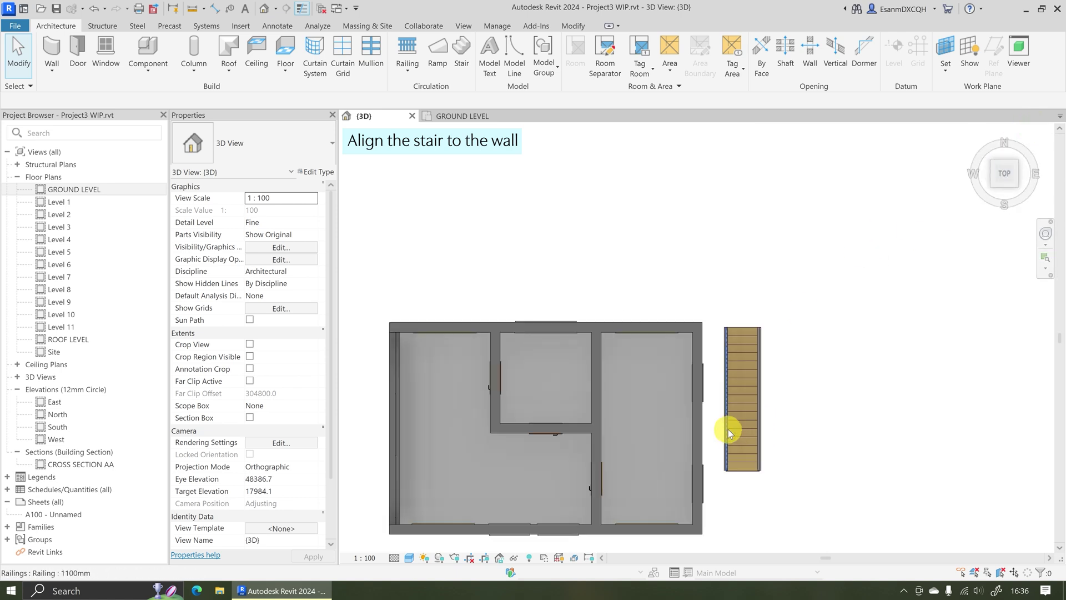
click(568, 27)
click(267, 55)
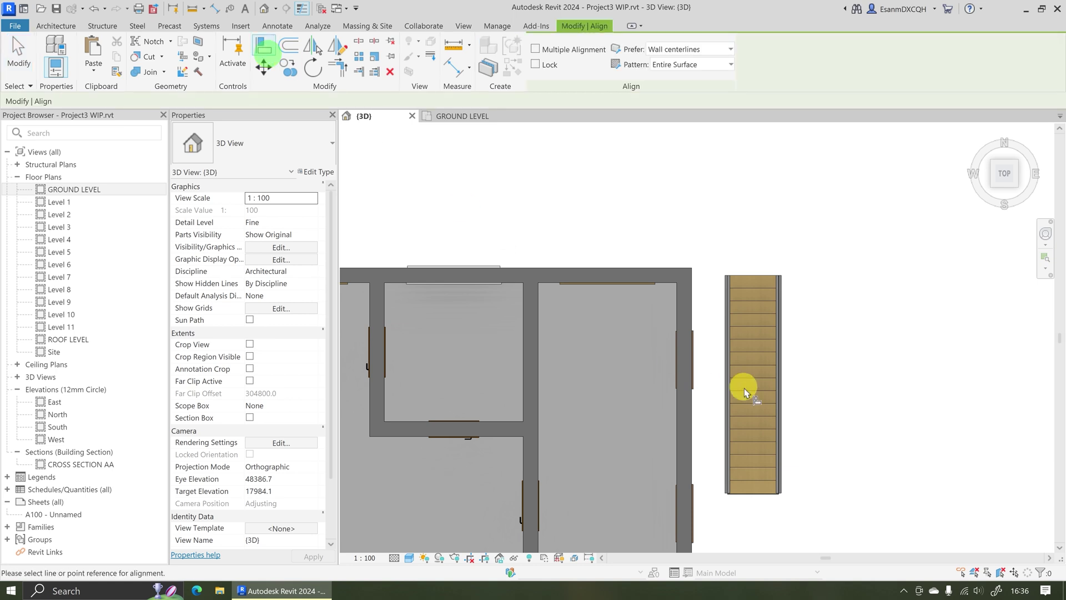
scroll(682, 303, up, 2)
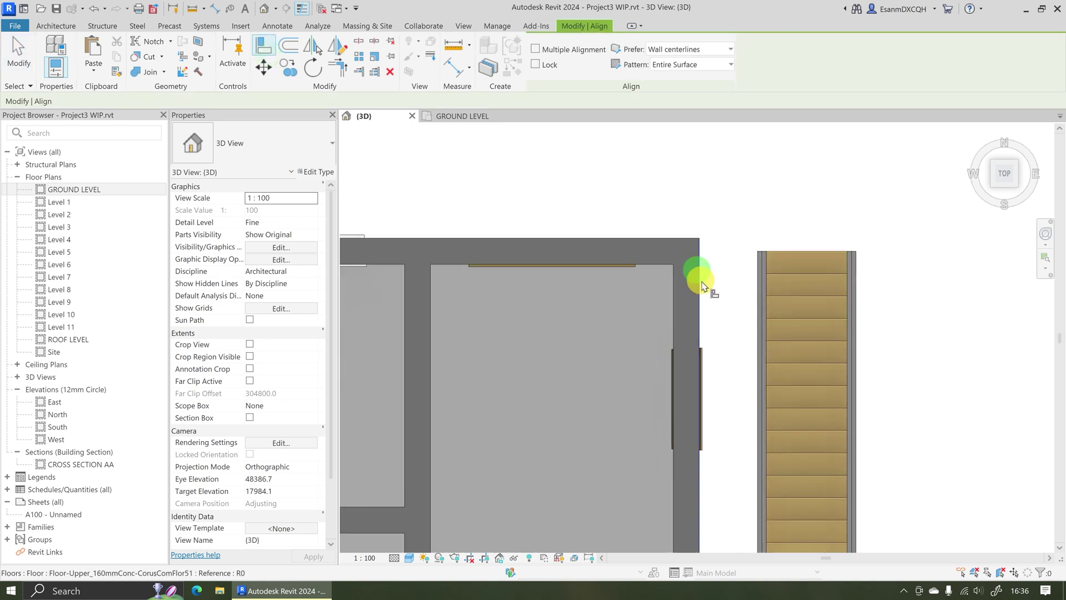
scroll(761, 320, up, 1)
click(761, 320)
scroll(761, 320, up, 2)
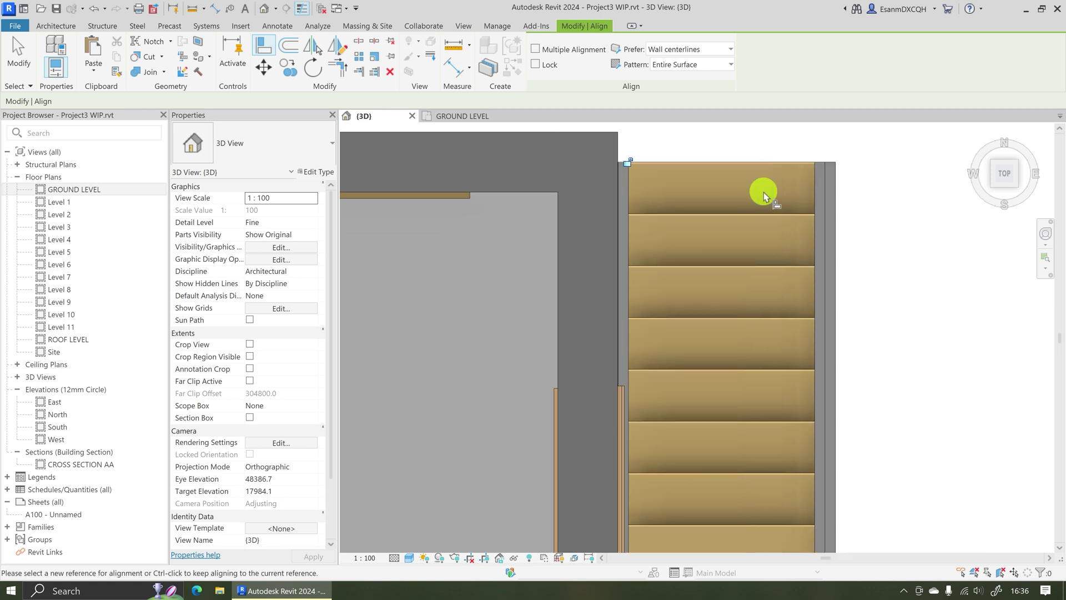
Align the end of the stair at grid AA with the building's outer edge along that grid and finish the Align command
click(543, 135)
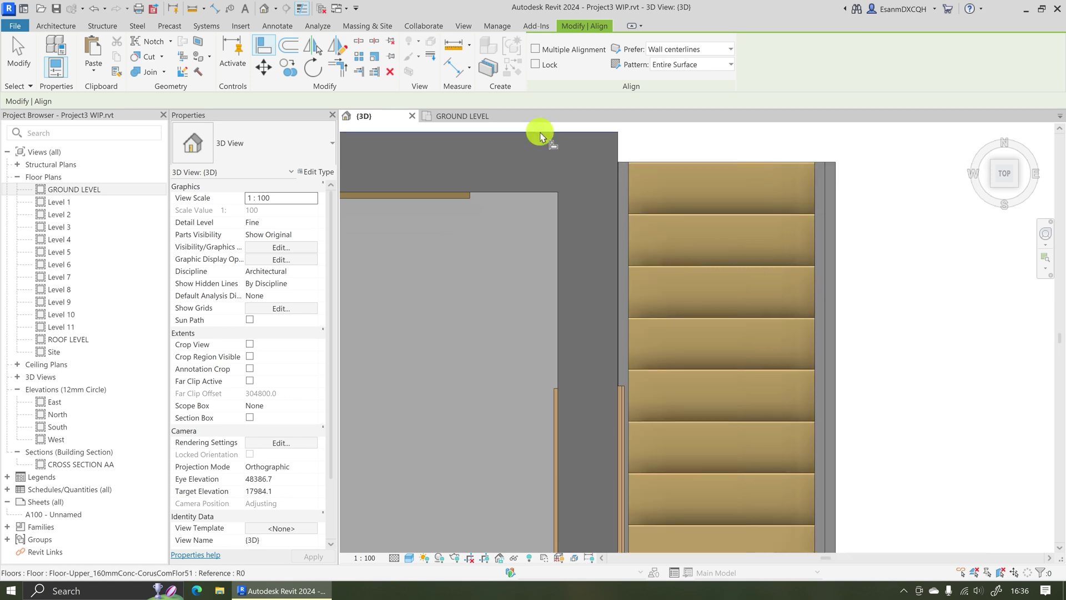
click(667, 166)
scroll(669, 270, down, 5)
key(Escape)
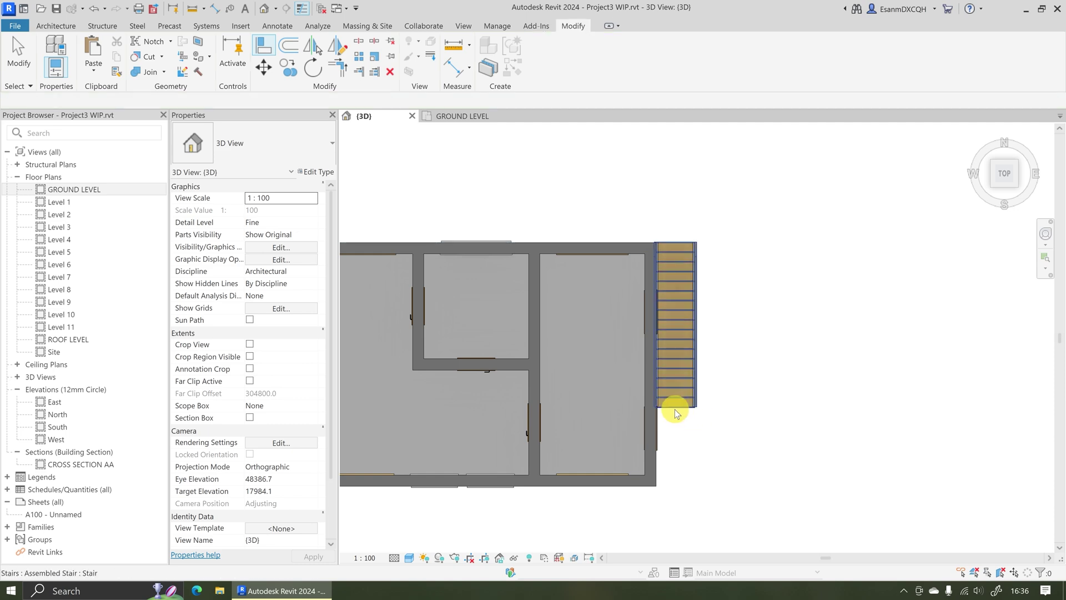
Change the exterior stair's type to the cast-in-place Insitu_Concrete_150mm_Waist and inspect it from the side
click(675, 409)
shift+middle_drag(655, 441, 481, 281)
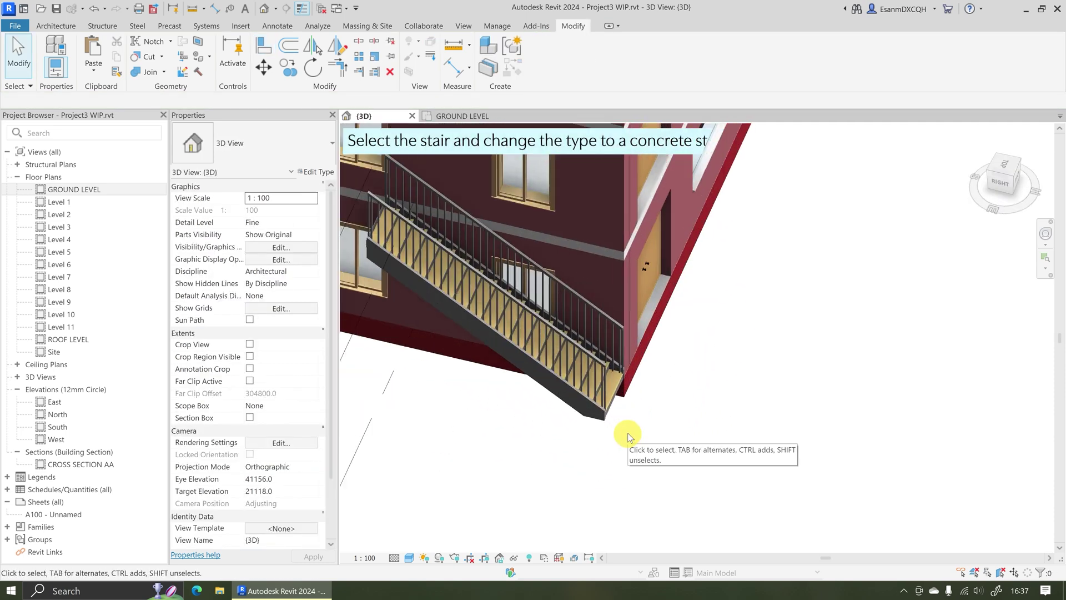
click(612, 396)
scroll(683, 450, down, 1)
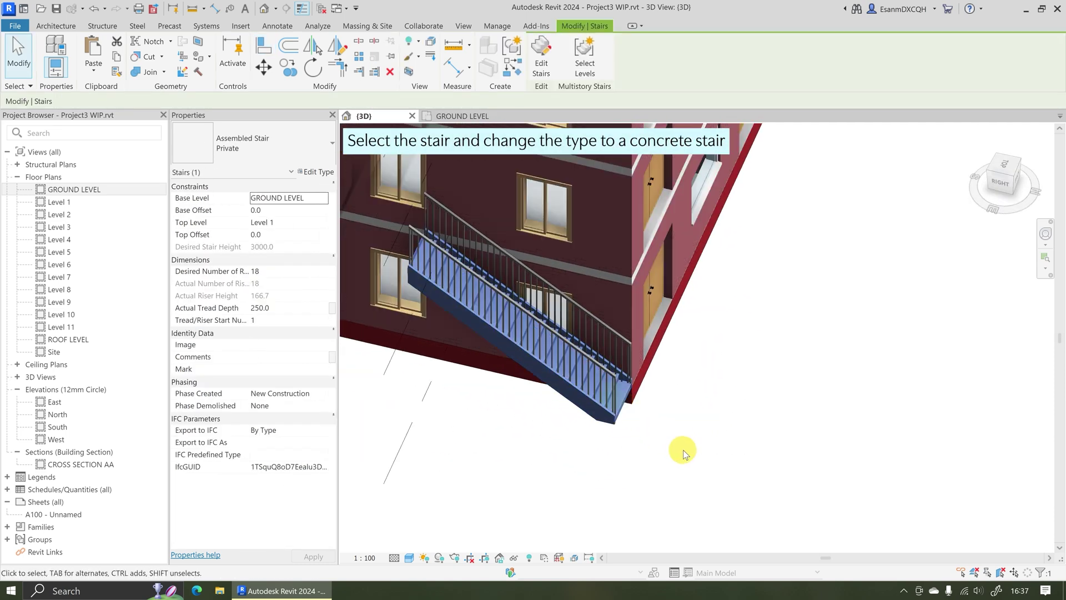
scroll(683, 449, down, 2)
click(242, 148)
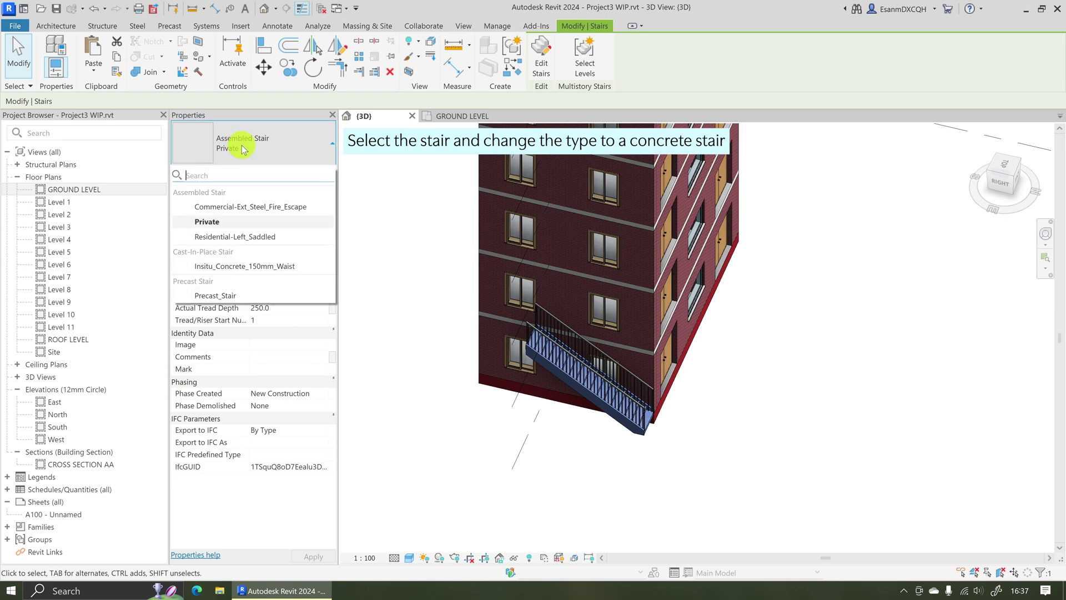
click(245, 267)
shift+middle_drag(591, 459, 684, 374)
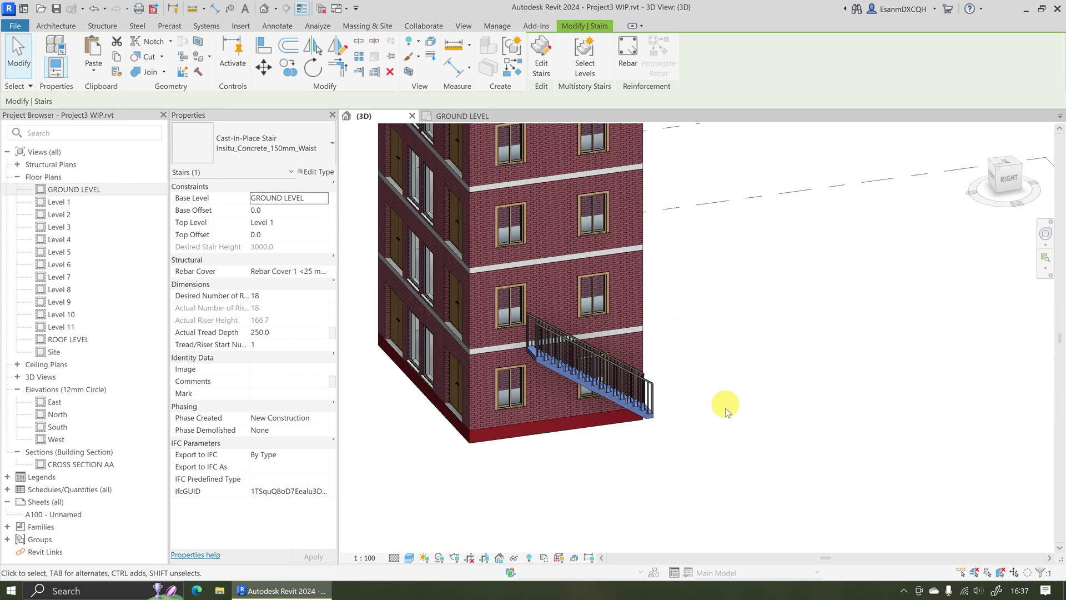
click(668, 465)
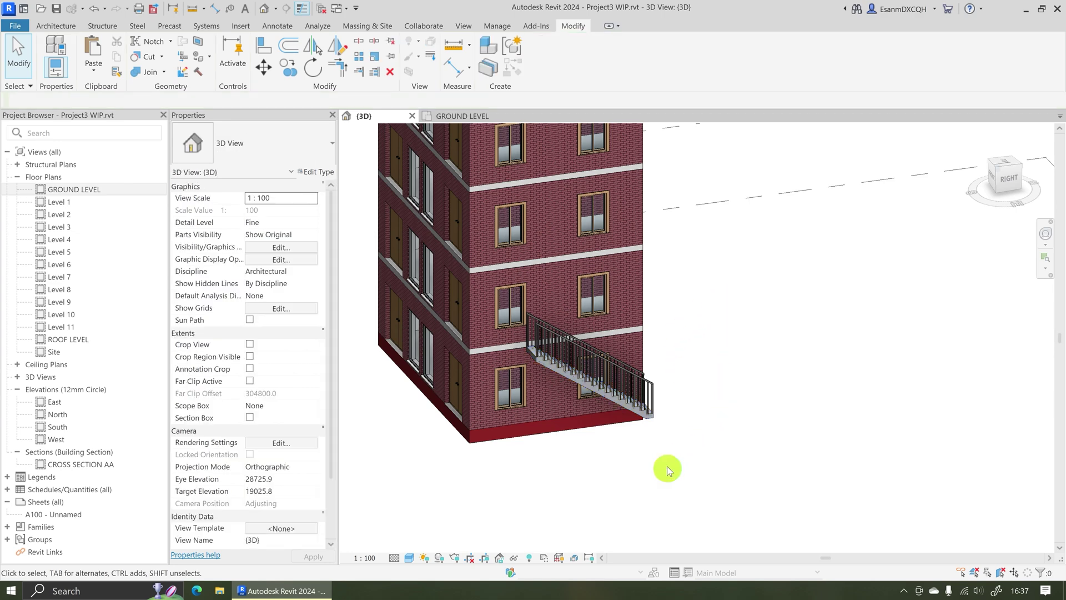
Make the exterior concrete stair a multistorey stair connected to Level 2 through Level 11
click(600, 391)
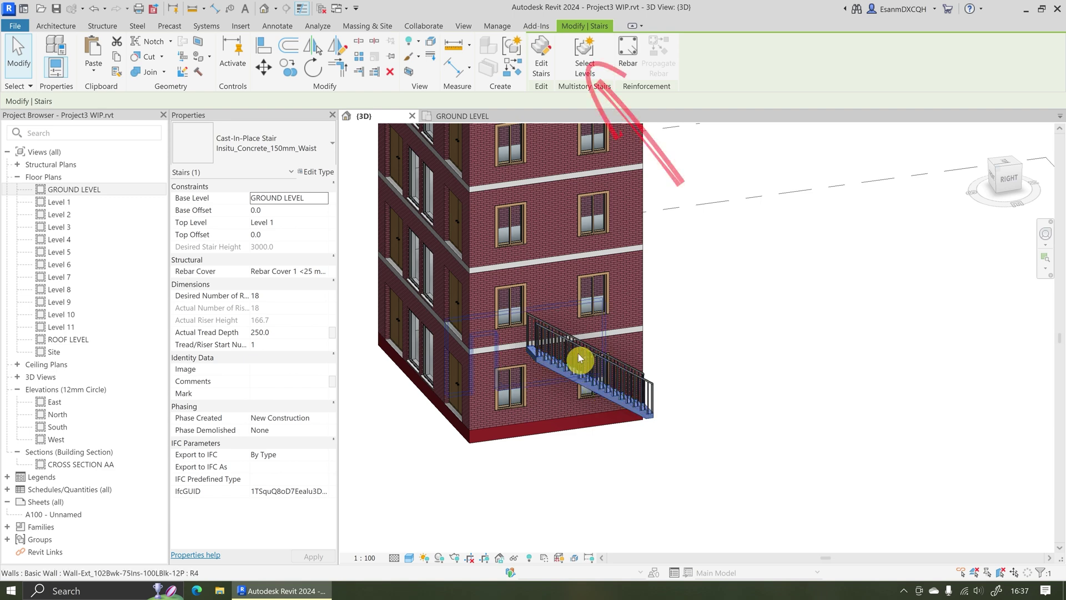
click(586, 55)
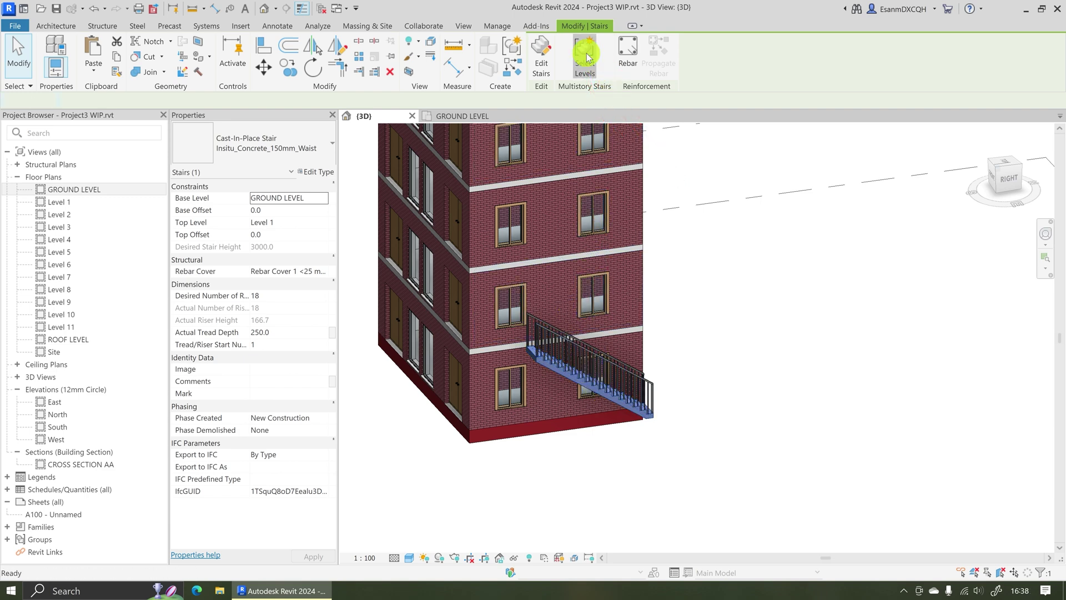
scroll(605, 430, down, 5)
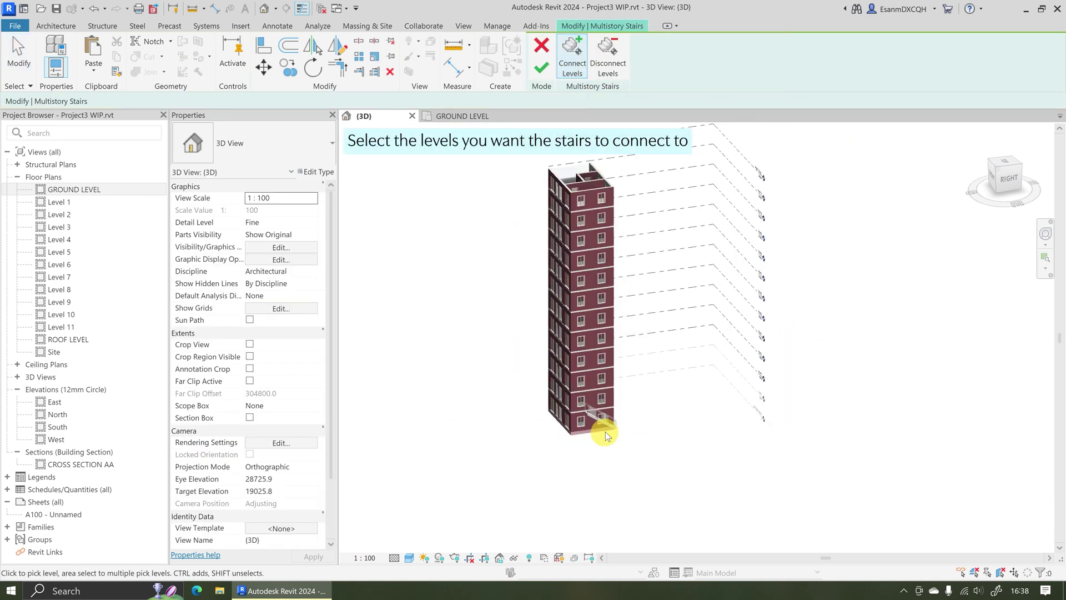
shift+middle_drag(661, 397, 744, 350)
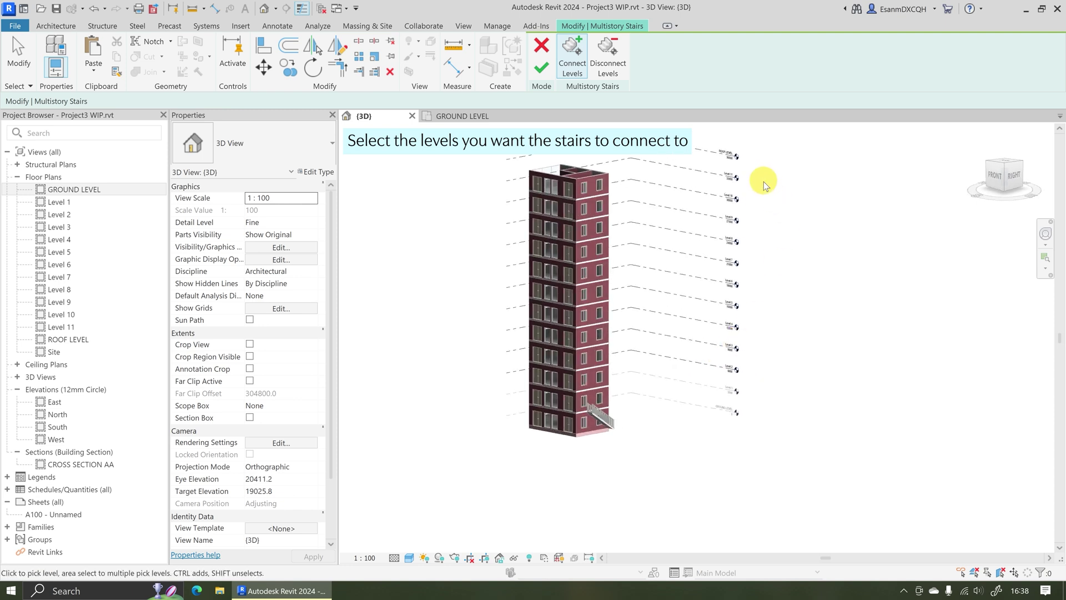
drag(764, 181, 710, 379)
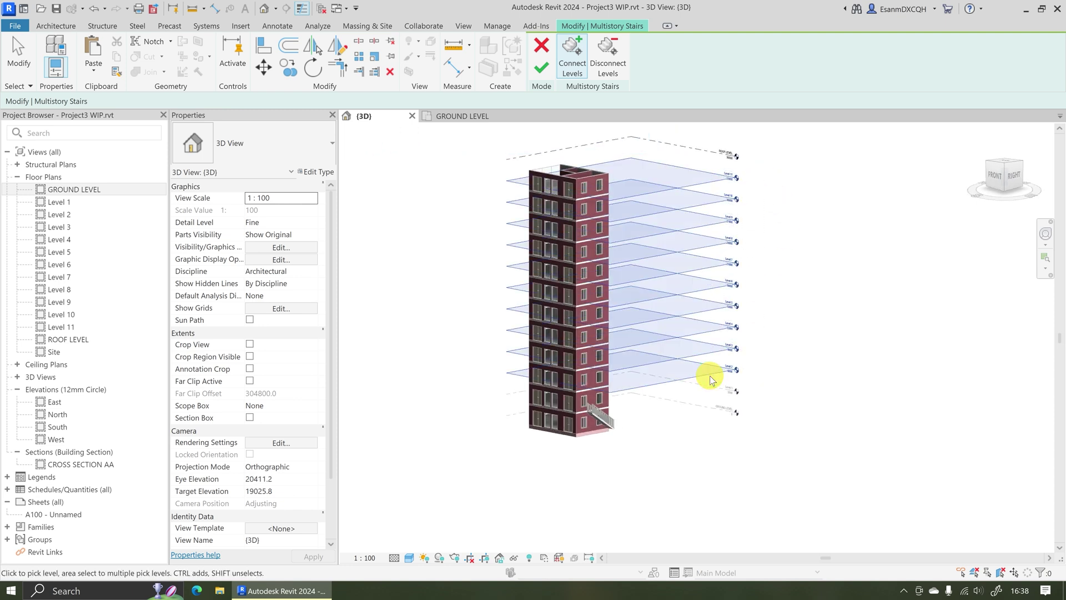
click(542, 67)
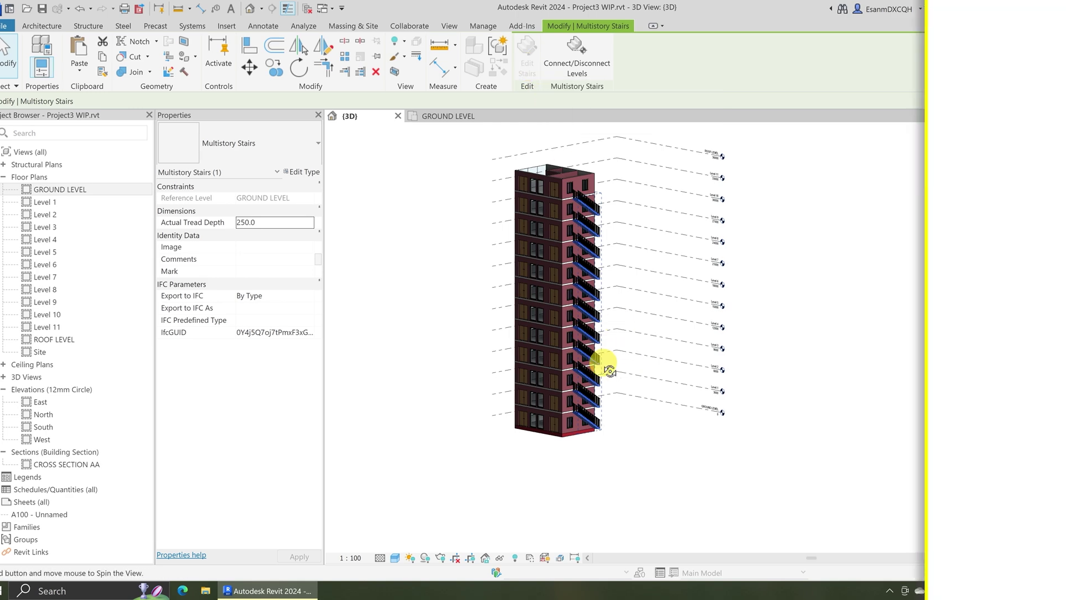
Examine the multistorey stair from several sides of the tower and clear the selection
shift+middle_drag(604, 364, 396, 345)
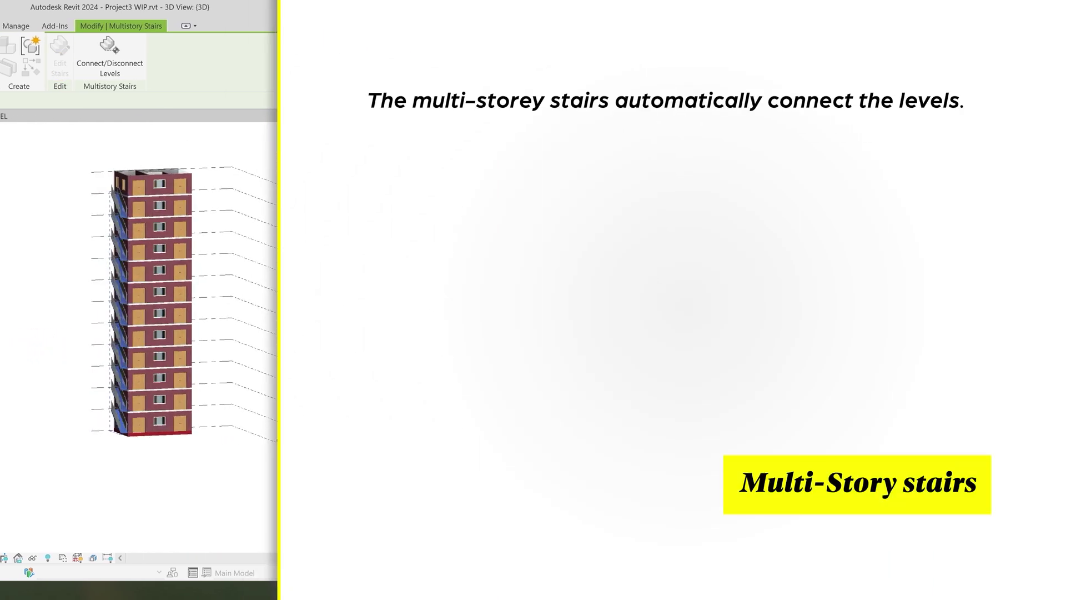
shift+middle_drag(2, 363, 119, 367)
scroll(121, 365, up, 5)
scroll(123, 367, down, 4)
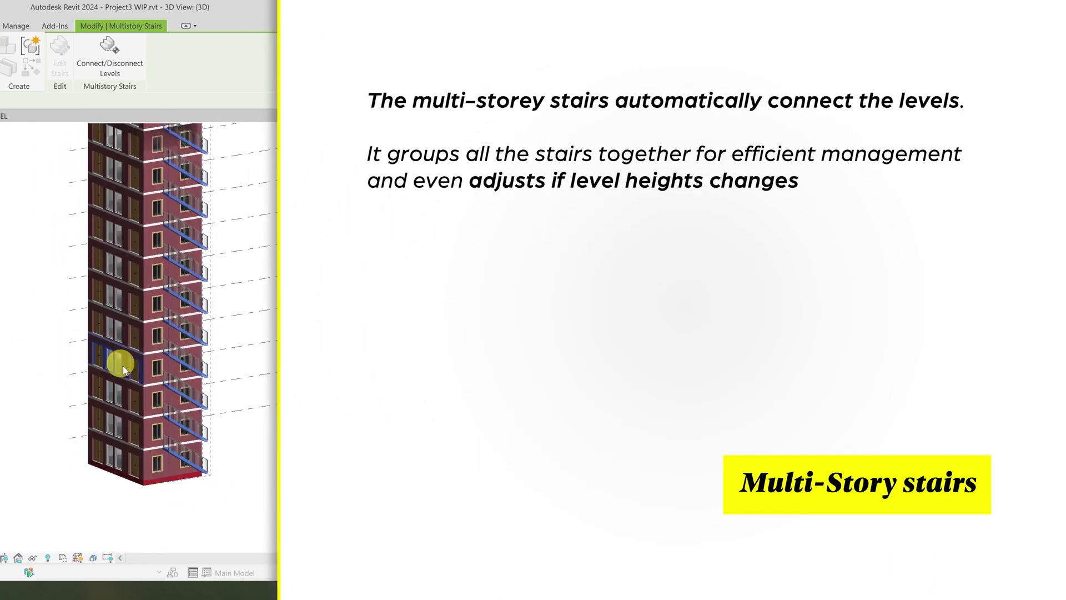
scroll(123, 369, down, 4)
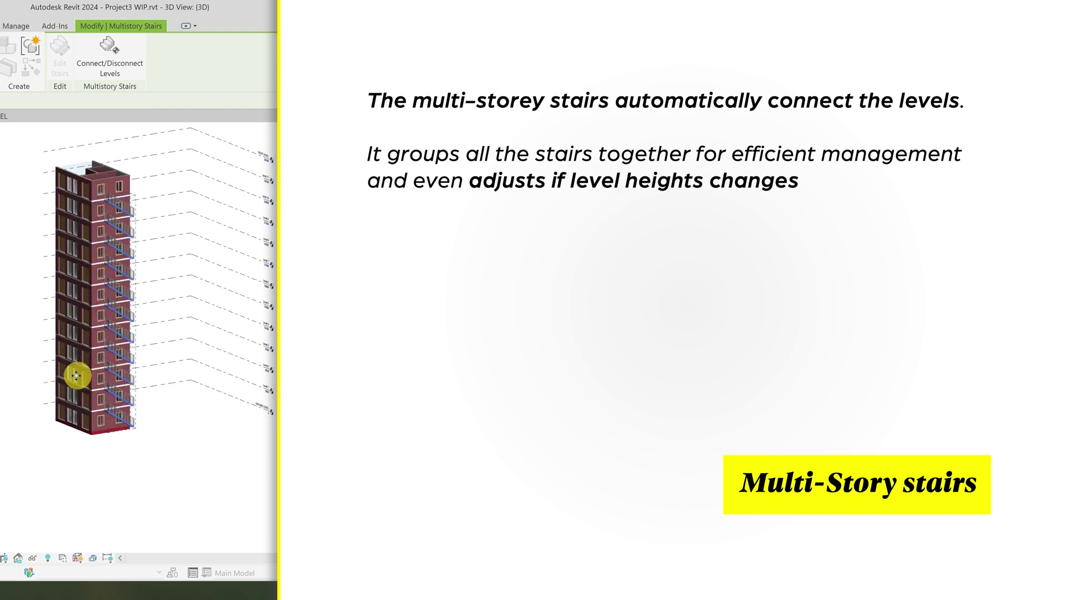
scroll(119, 362, up, 5)
scroll(116, 362, down, 3)
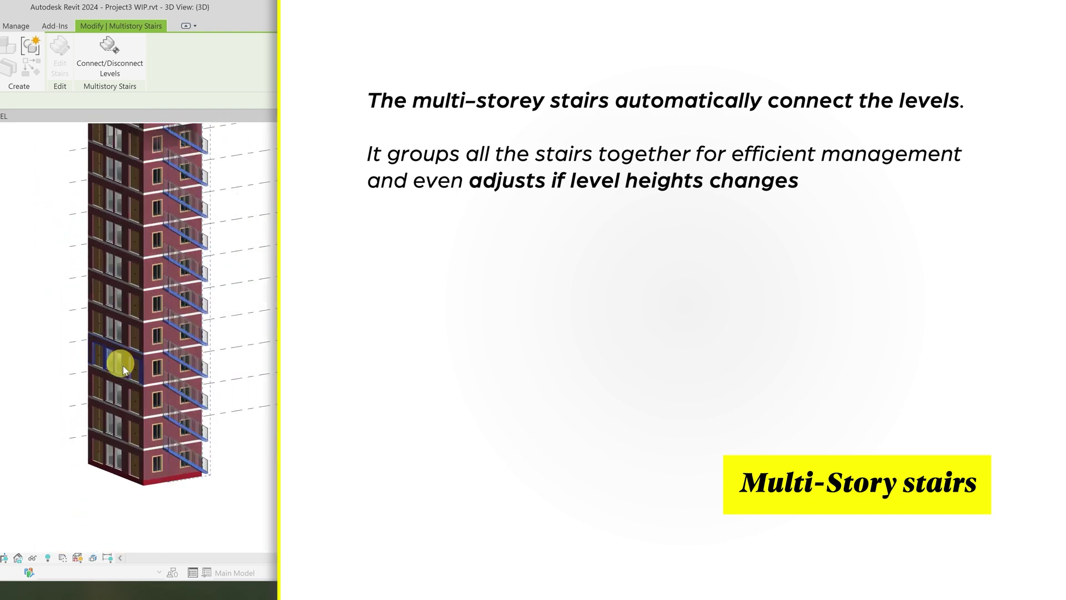
scroll(133, 364, down, 3)
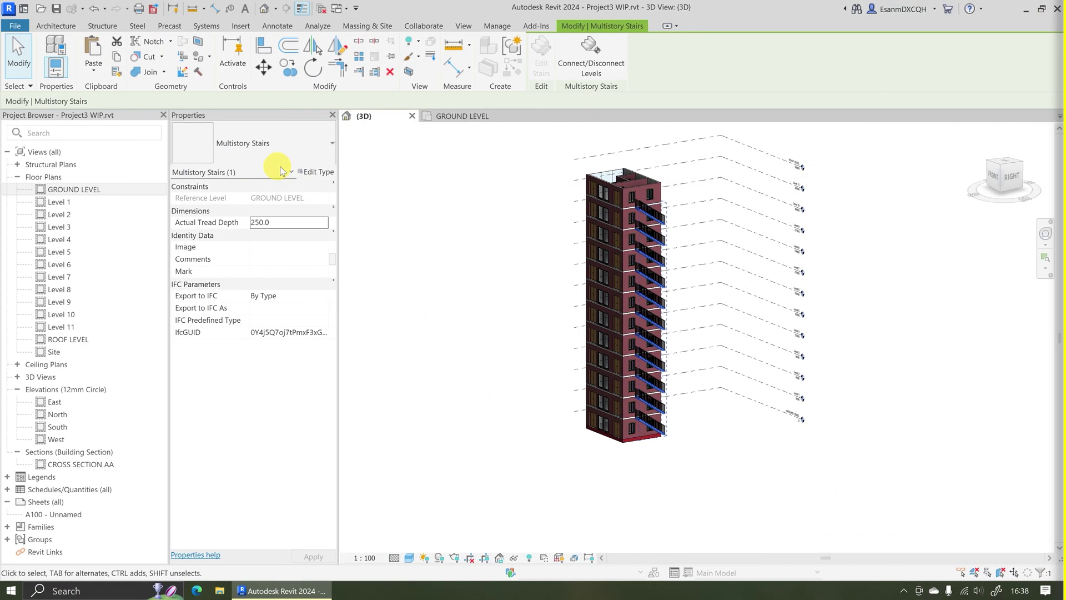
key(Escape)
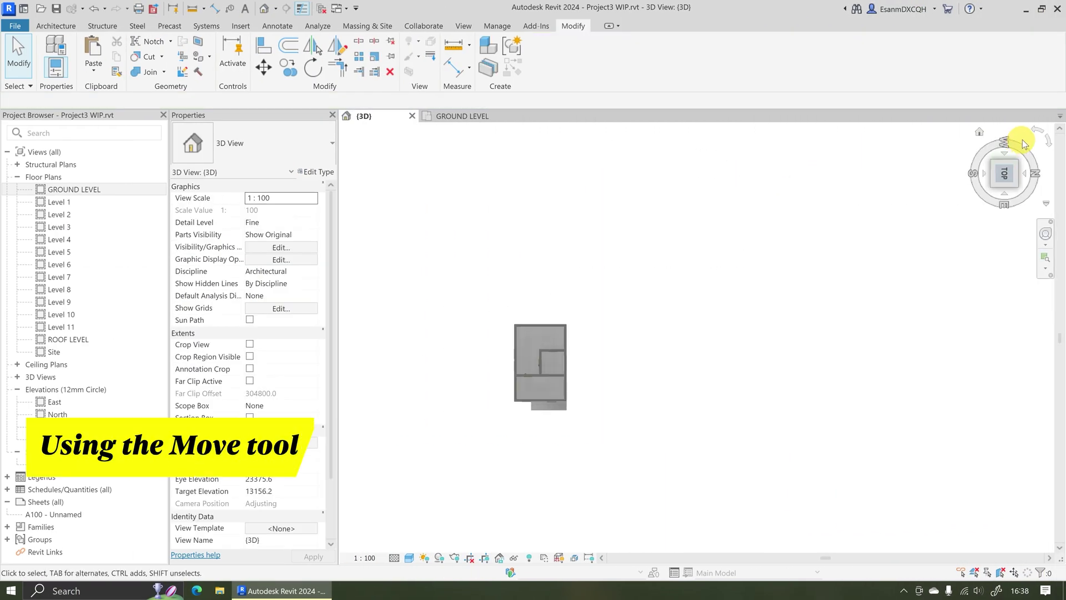
In the top view with north up, try moving the multistorey stair about 2140 mm straight away from the east wall, and undo the move
click(1034, 133)
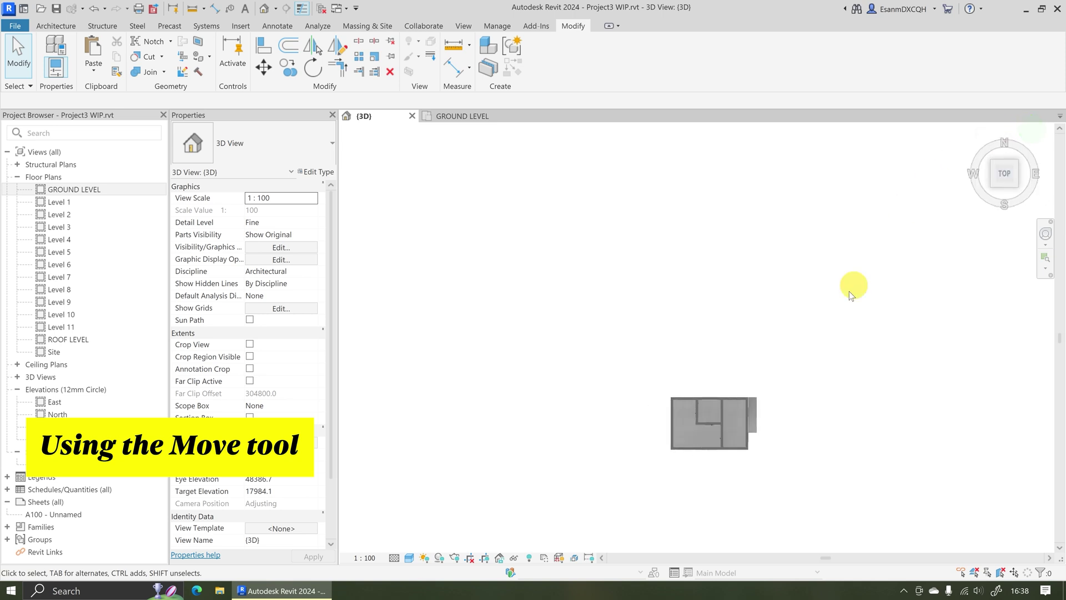
scroll(758, 409, up, 5)
scroll(715, 360, up, 6)
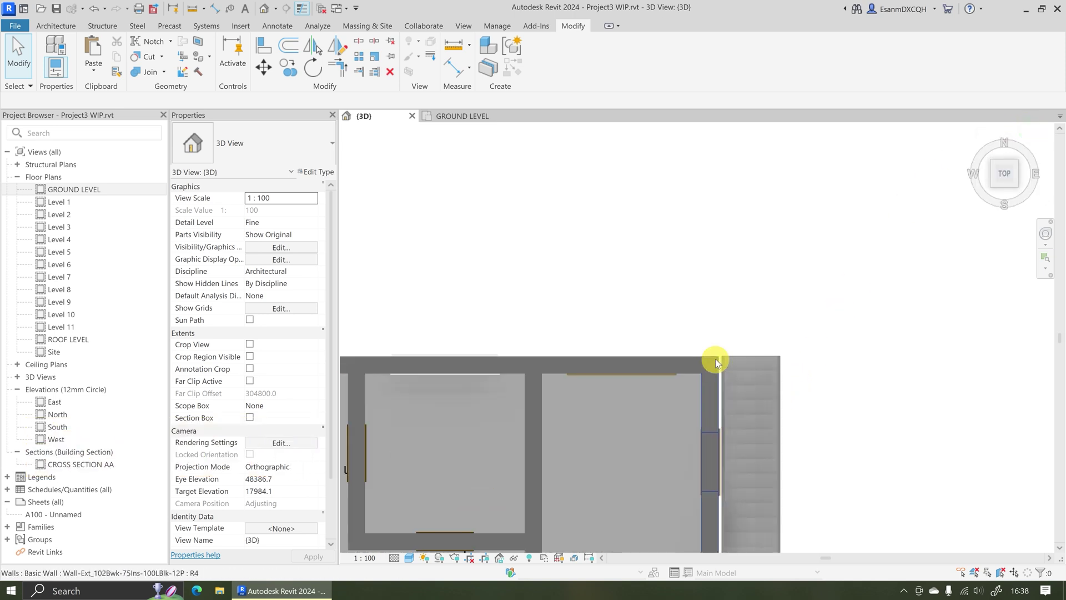
scroll(721, 369, up, 6)
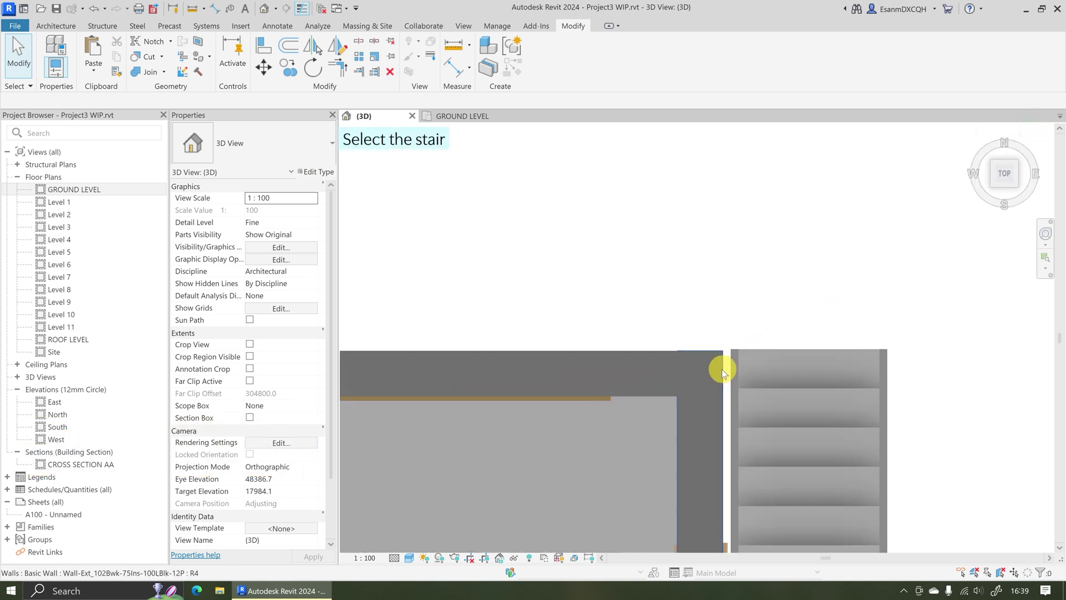
click(390, 117)
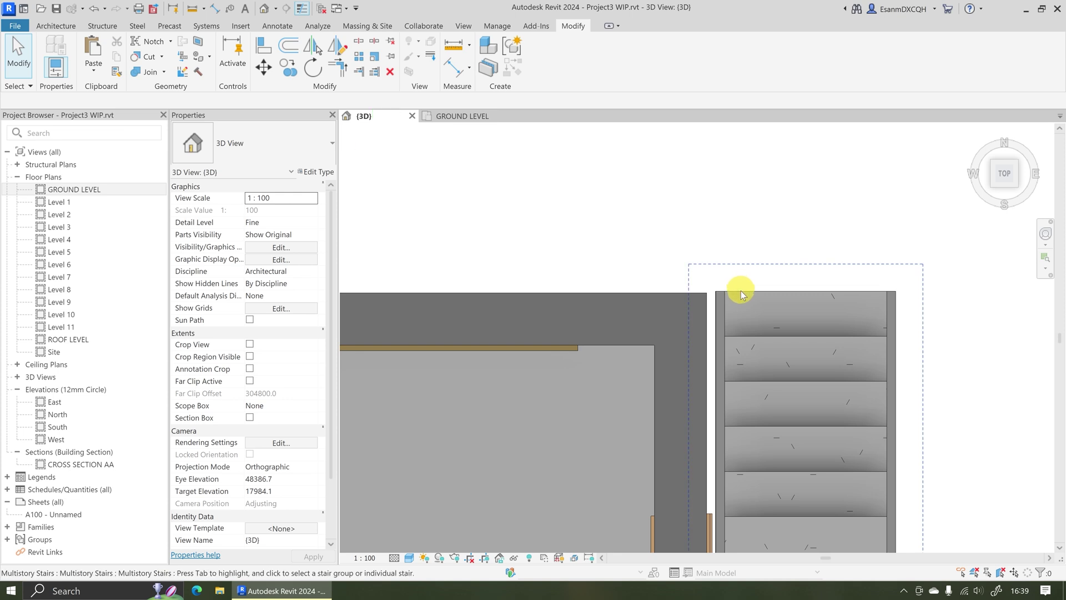
click(742, 288)
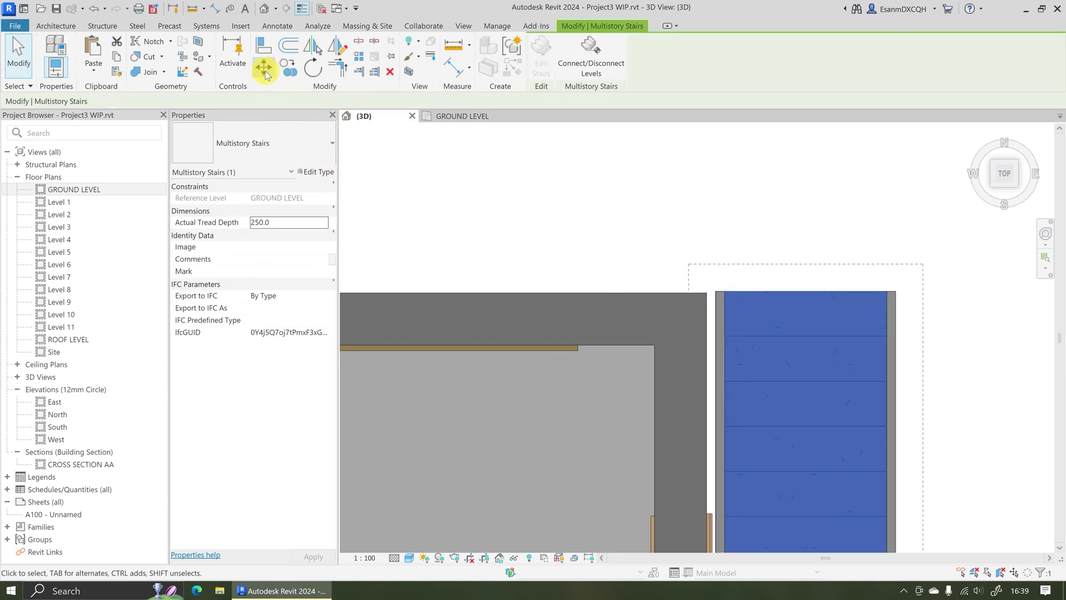
click(265, 71)
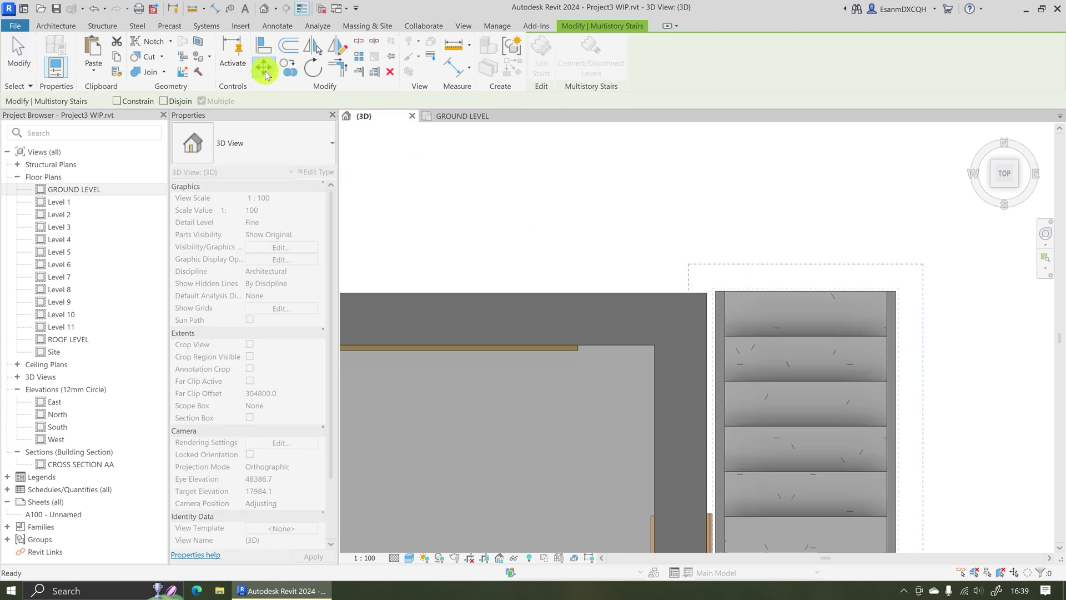
click(706, 295)
scroll(644, 299, down, 3)
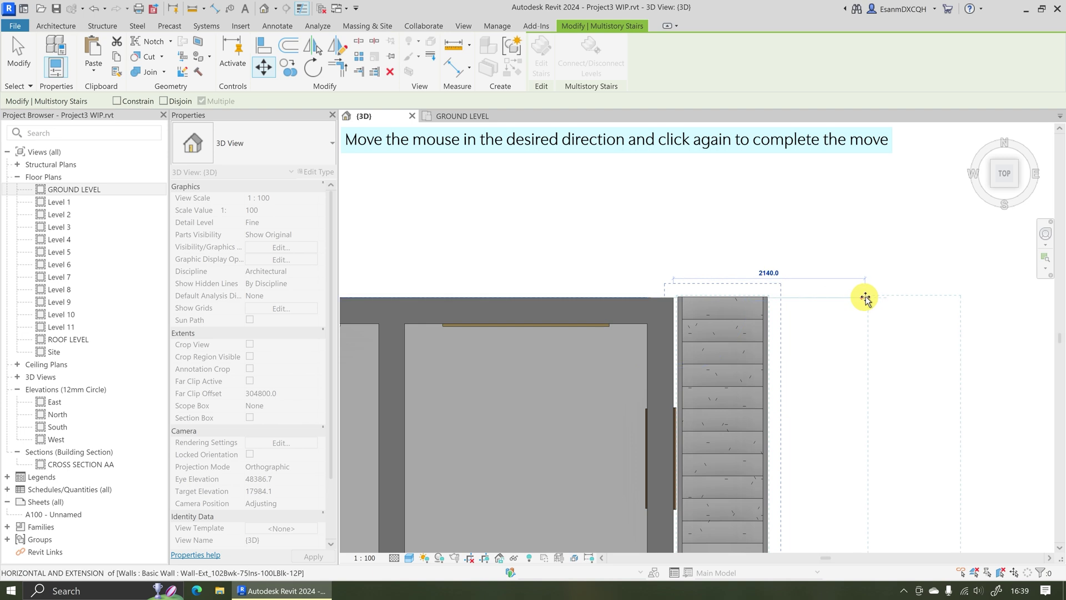
click(865, 299)
scroll(693, 271, down, 3)
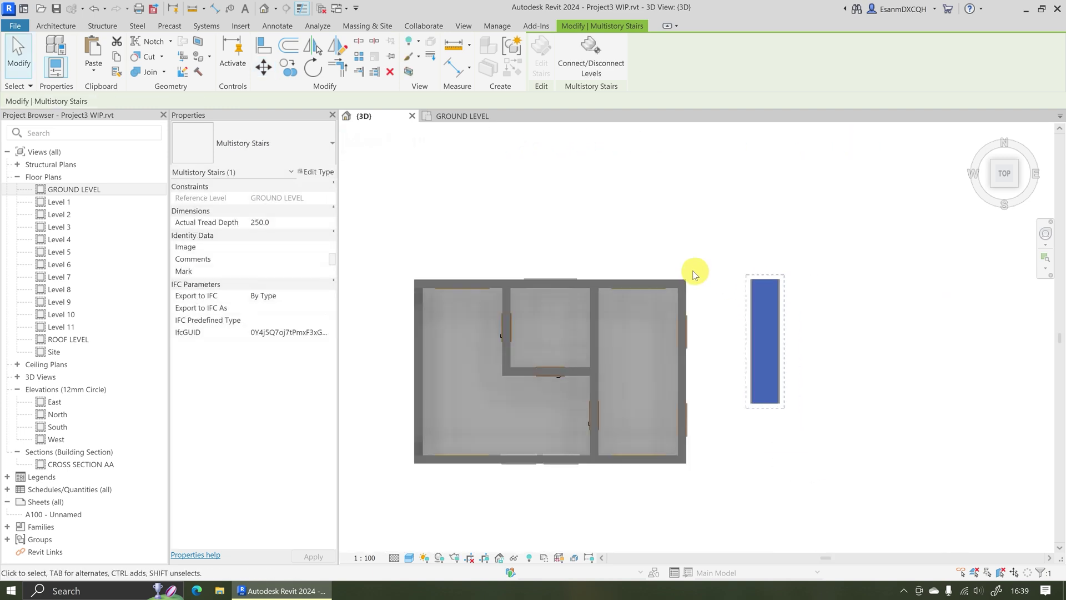
key(Escape)
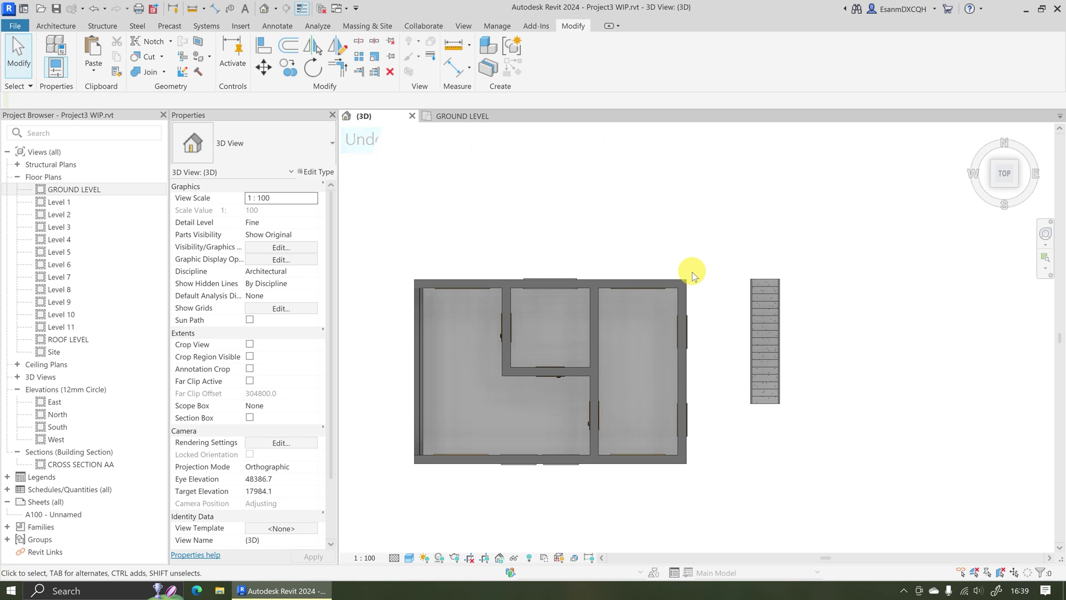
scroll(692, 276, up, 4)
scroll(700, 311, down, 3)
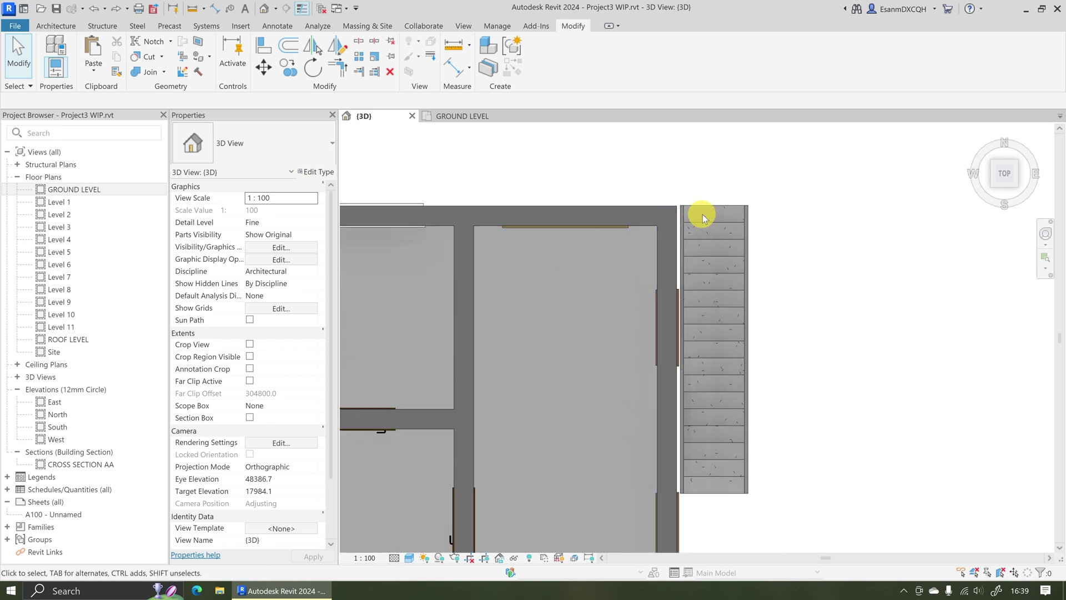
Move the multistorey stair exactly 1200 mm horizontally away from the outer corner of the east wall
click(705, 206)
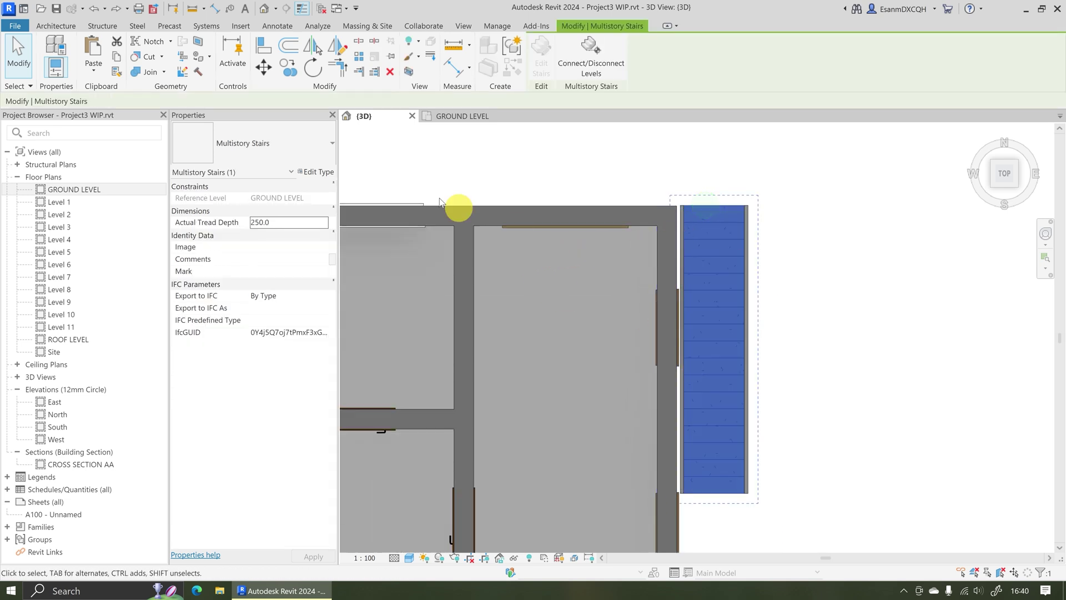
click(263, 66)
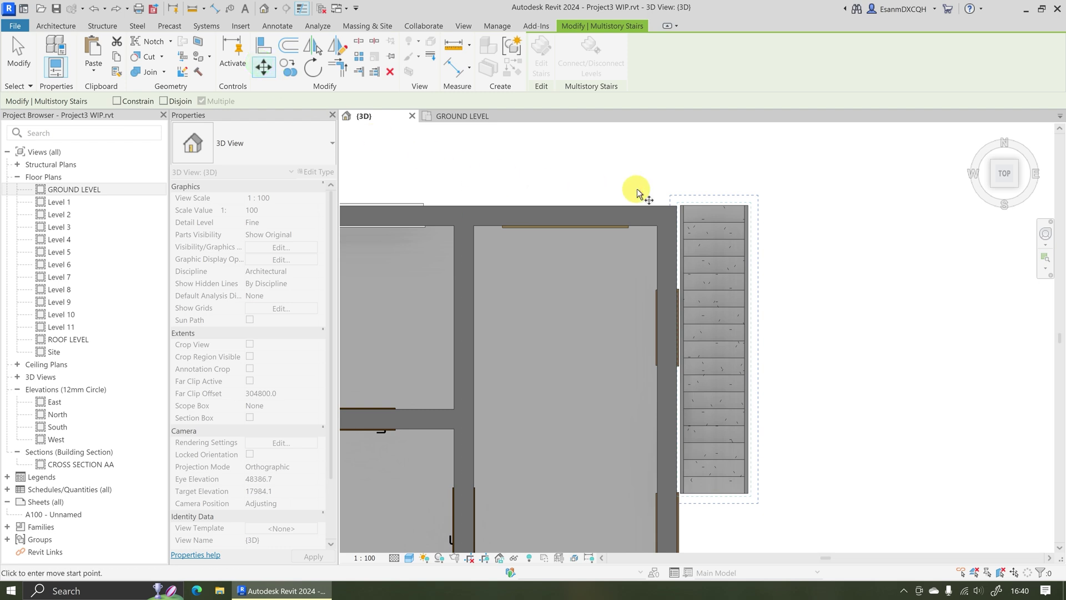
click(676, 207)
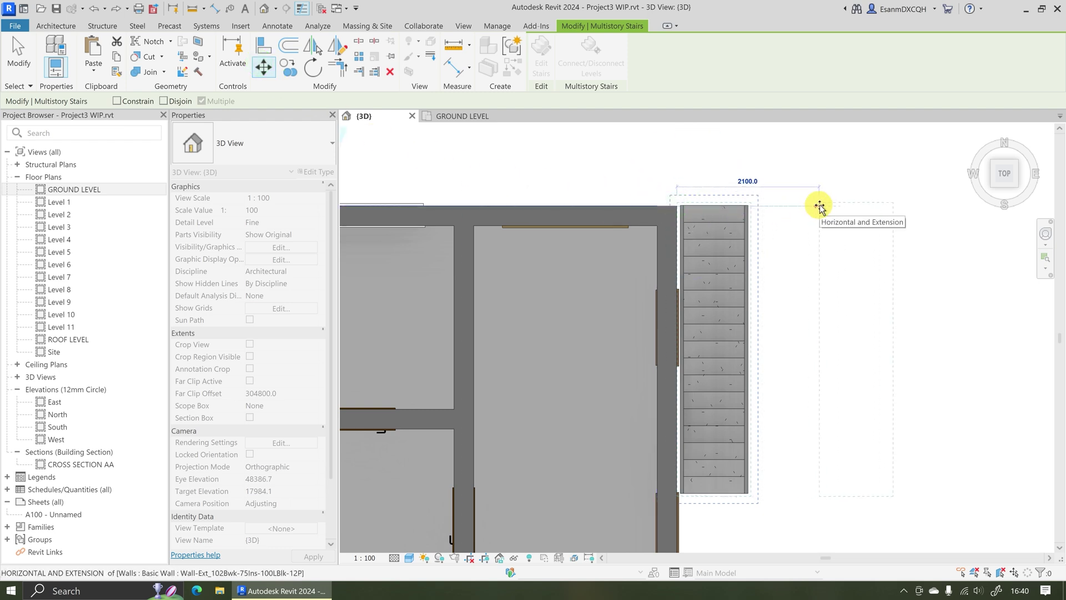
text(12)
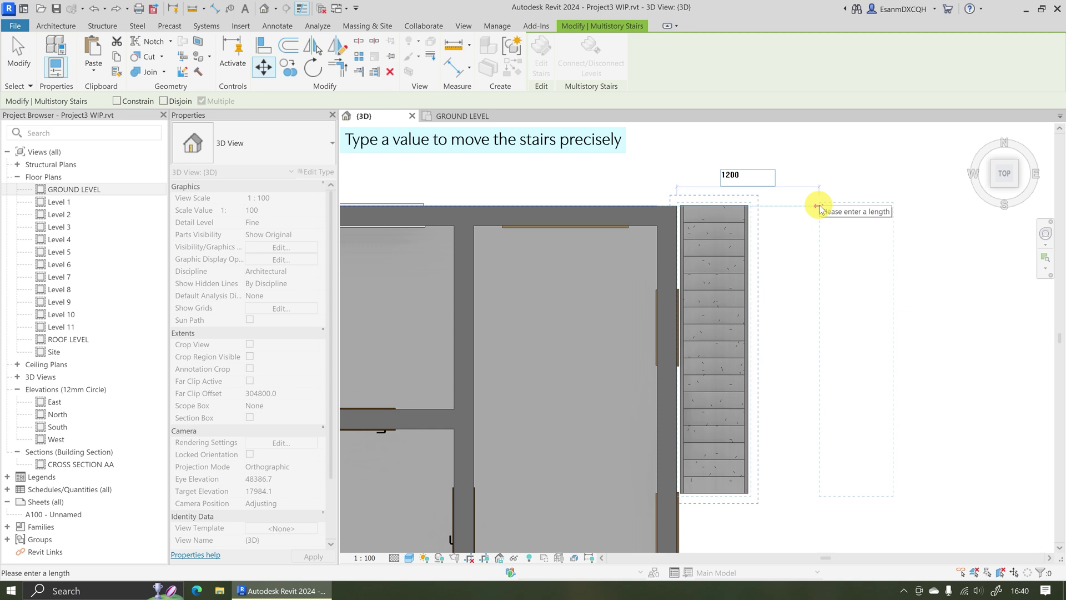
text(00)
key(Return)
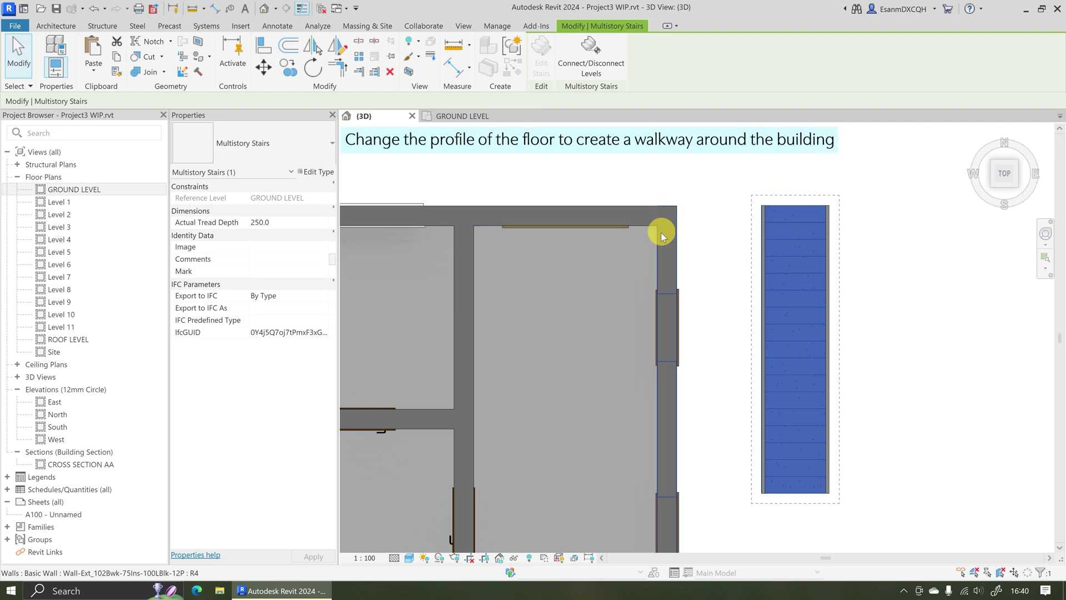
key(Escape)
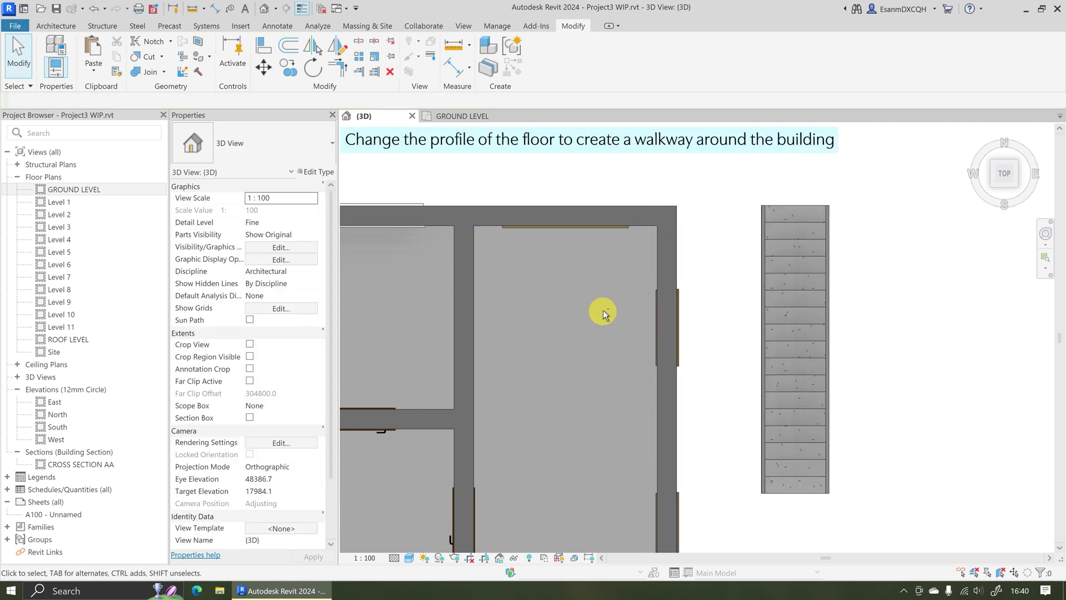
Select the Level 1 floor slab in 3D and open its boundary for editing
shift+middle_drag(572, 317, 552, 285)
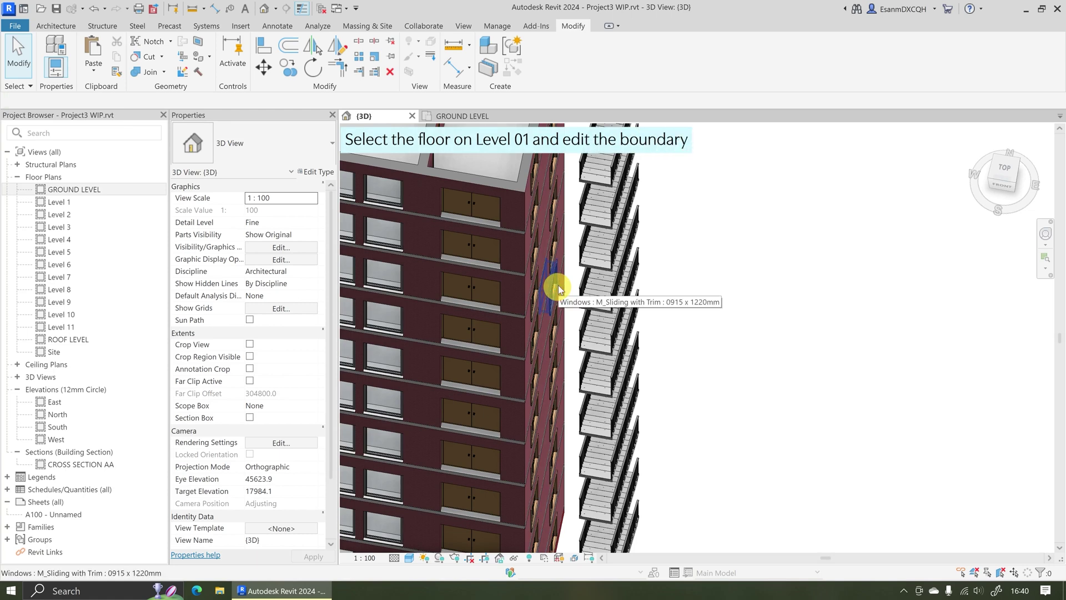
shift+middle_drag(539, 451, 523, 377)
middle_drag(513, 524, 536, 411)
scroll(525, 474, up, 3)
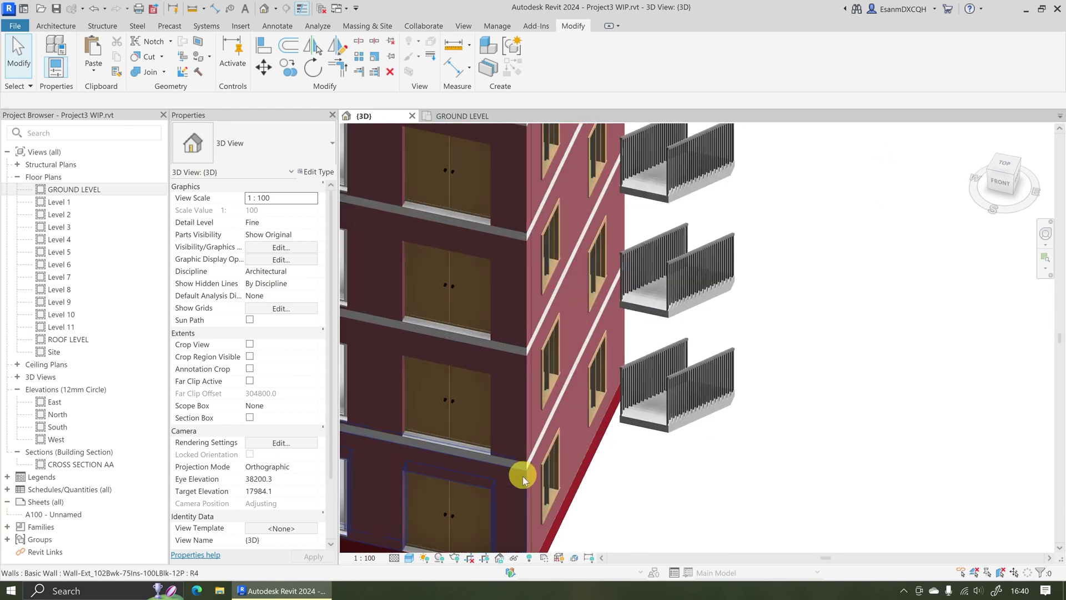
click(527, 466)
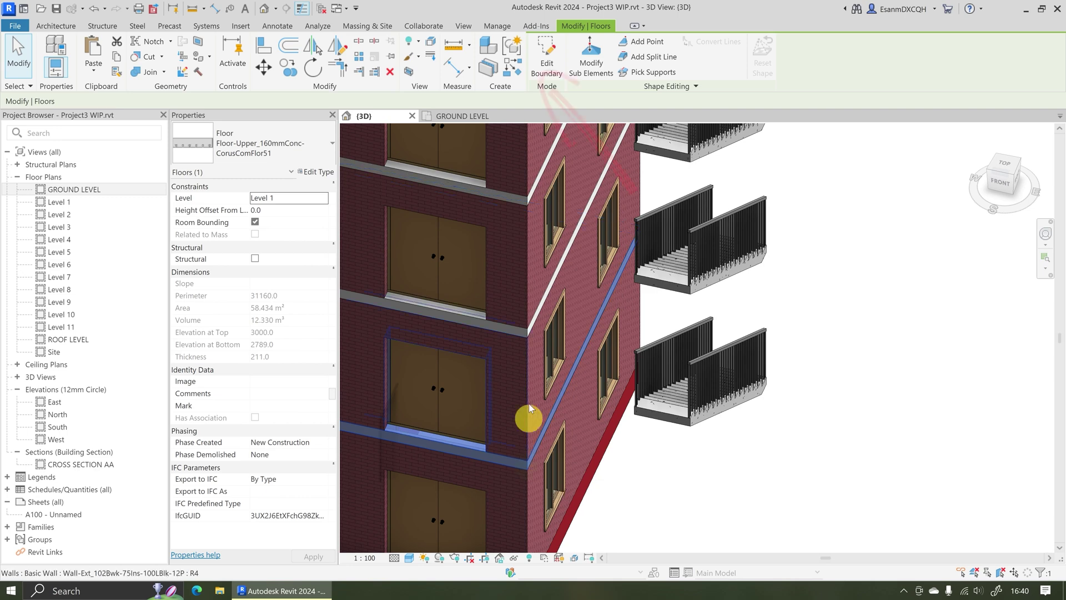
click(549, 49)
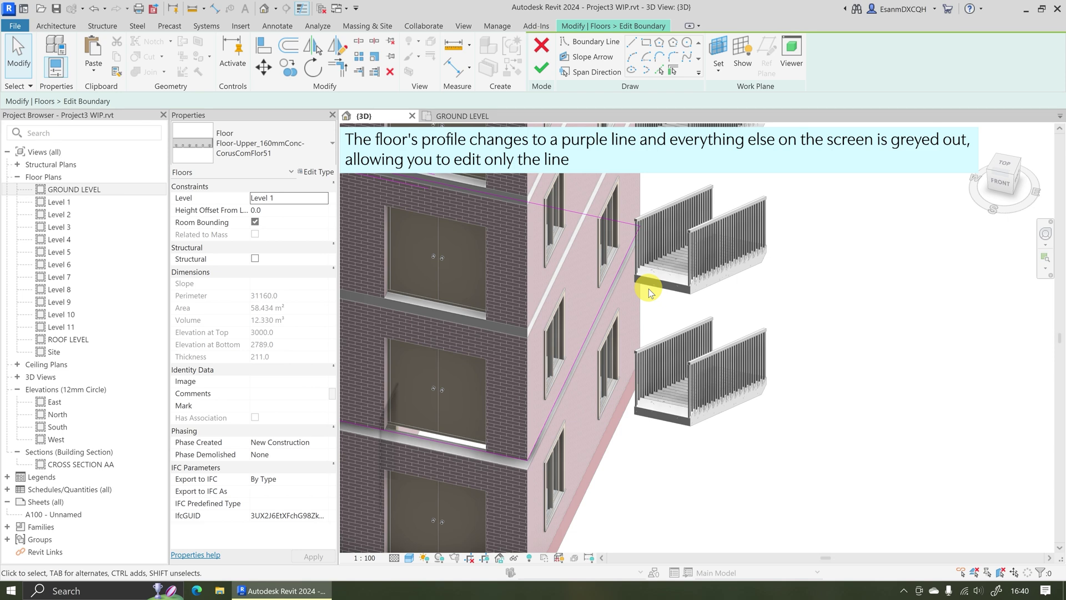
In the top view, draw a rectangular floor boundary offset 1200 mm outward from opposite outer corners of the building
click(1004, 170)
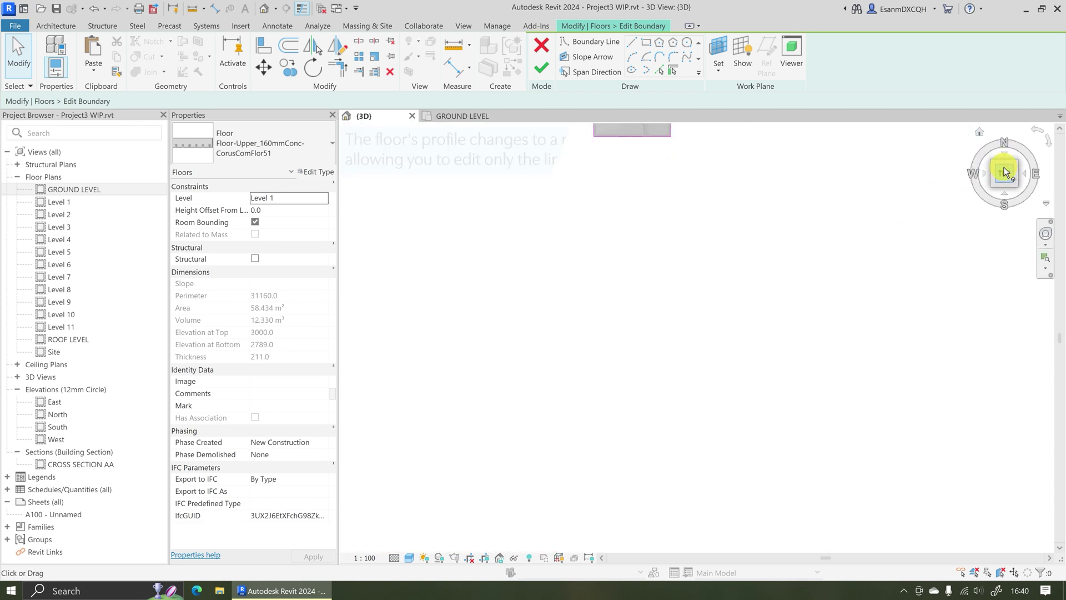
scroll(749, 442, up, 4)
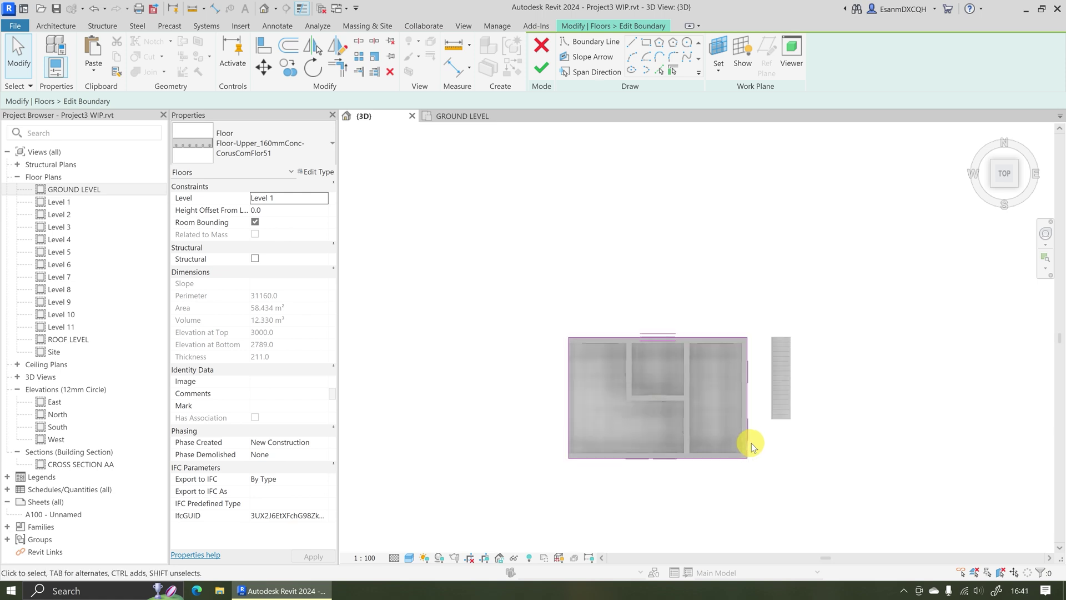
click(647, 47)
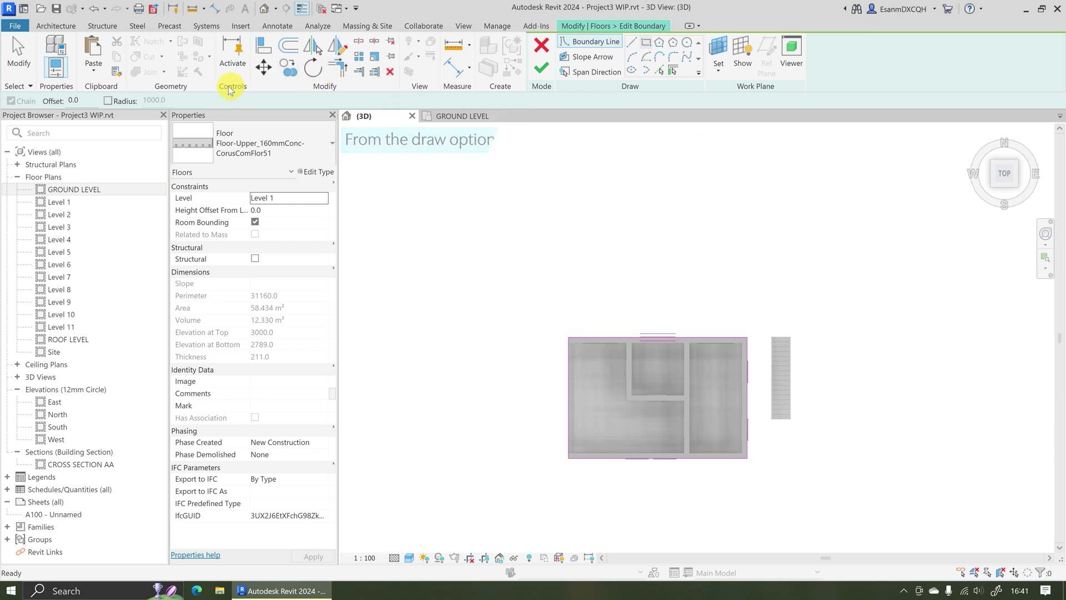
double_click(74, 100)
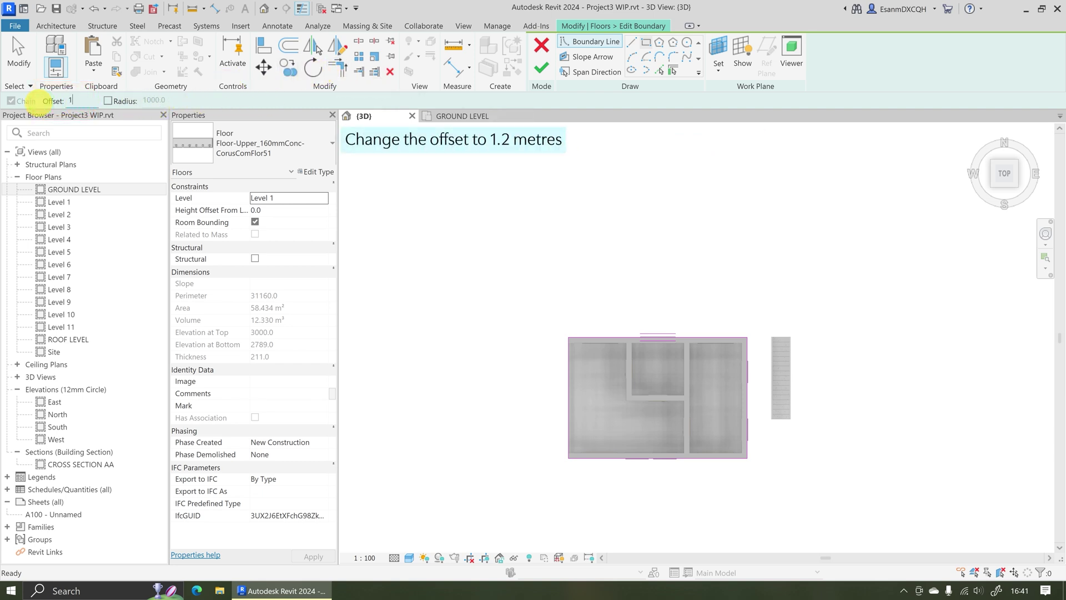
text(1200)
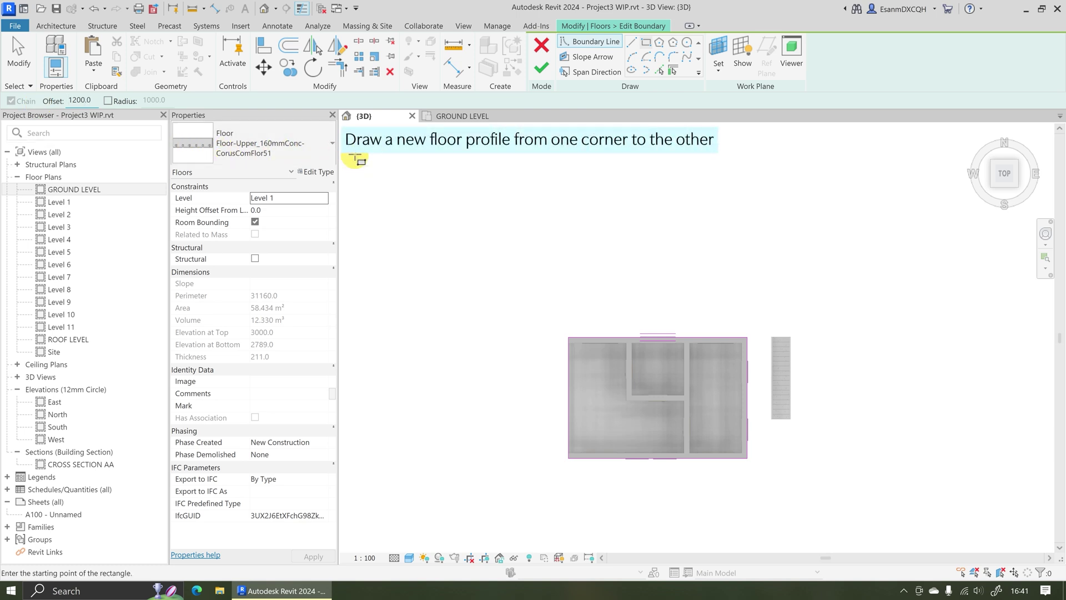
click(568, 337)
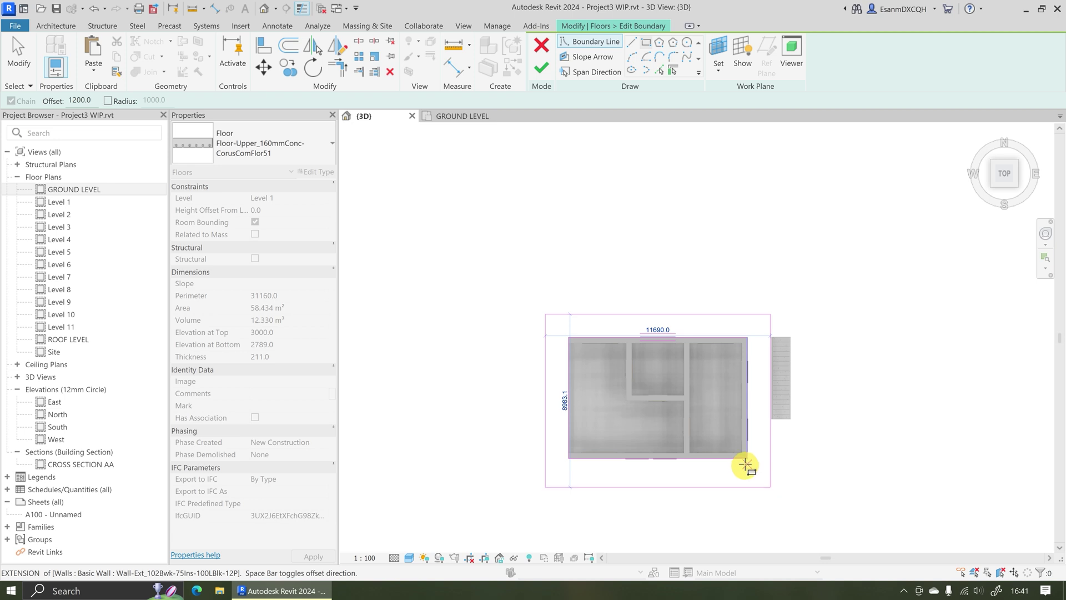
scroll(745, 464, up, 5)
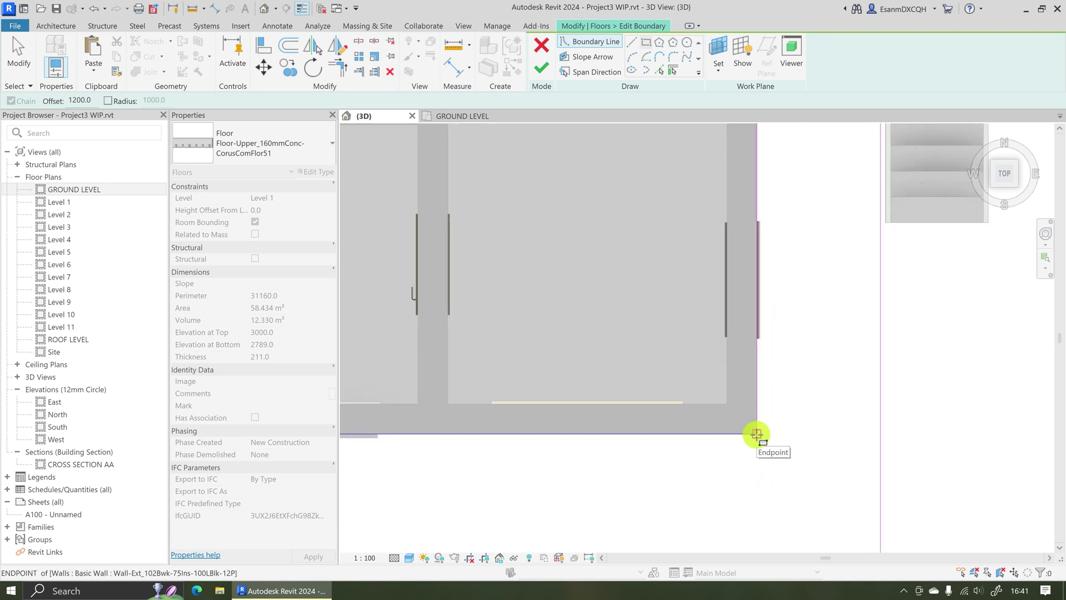
click(756, 434)
scroll(635, 366, down, 5)
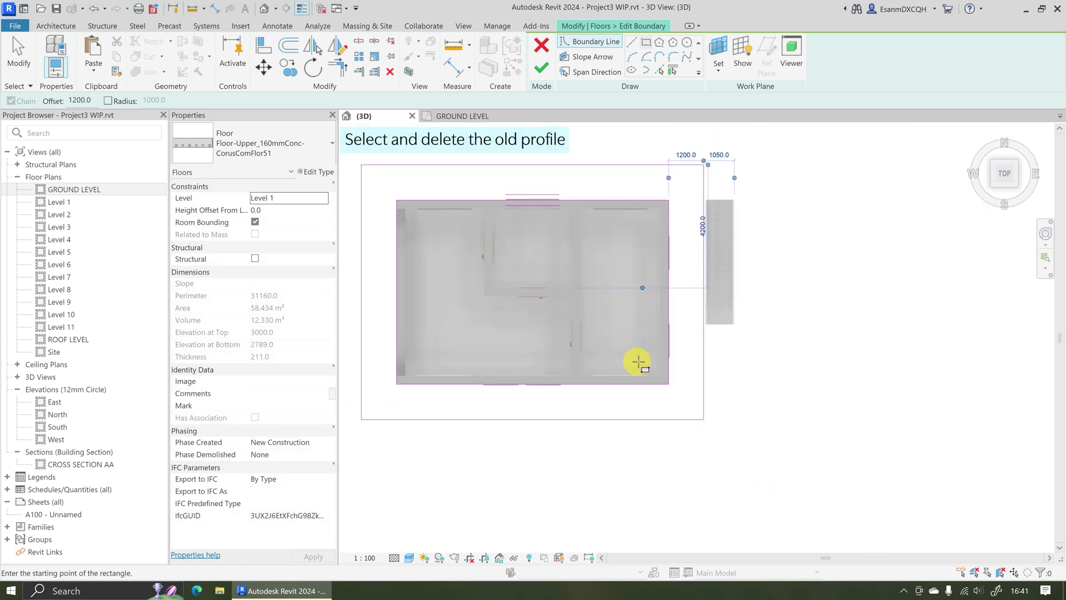
Delete the old floor profile inside the new rectangle and finish the boundary without attaching the walls to the floor
key(Escape)
key(Escape)
mouse_move(504, 282)
mouse_down()
mouse_move(683, 388)
mouse_move(688, 405)
mouse_up()
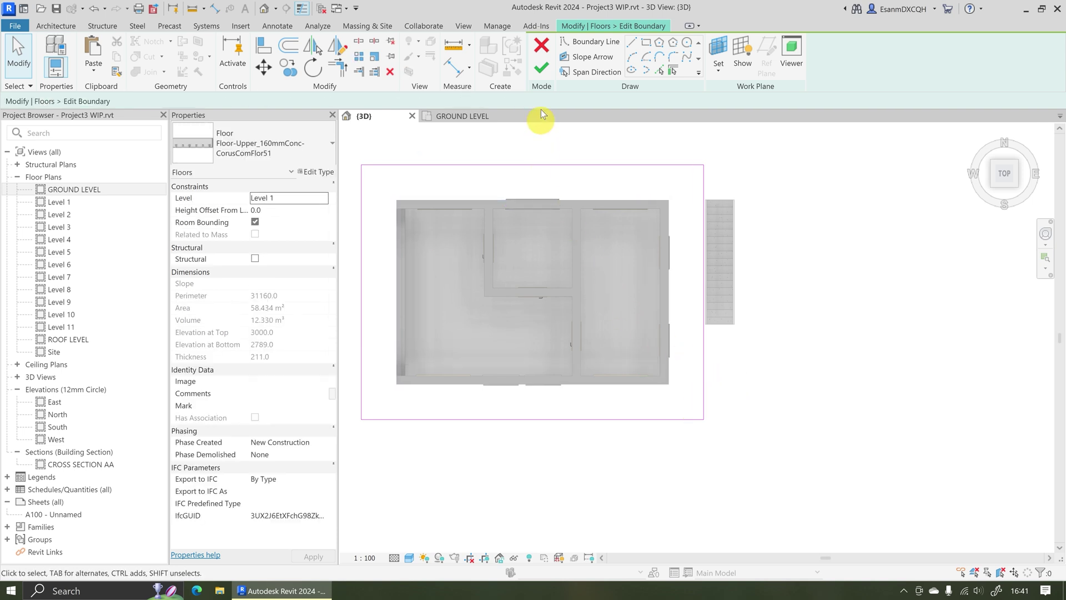
click(542, 68)
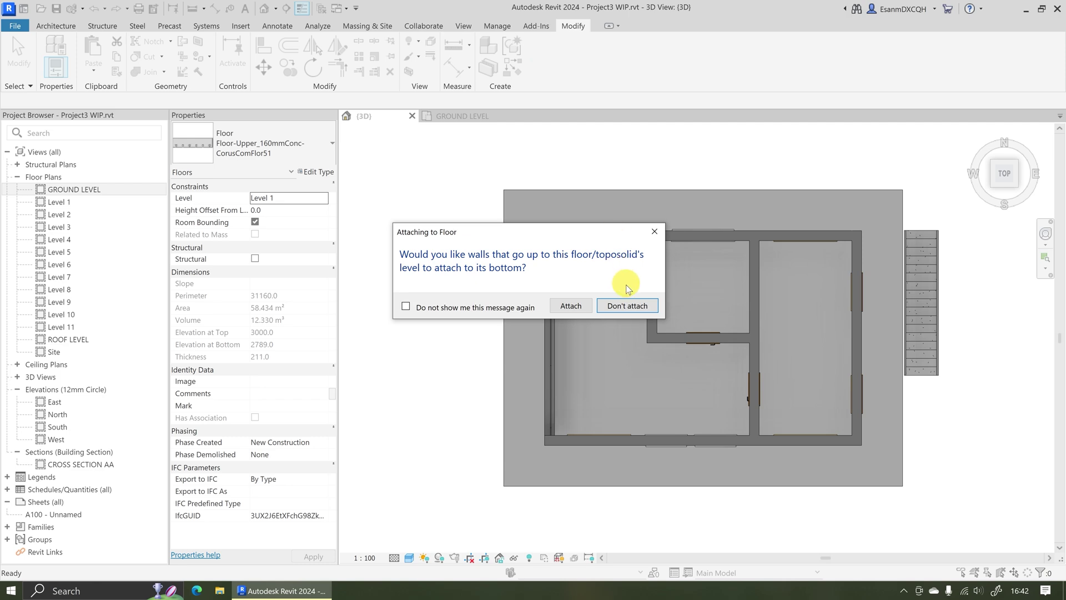
click(625, 305)
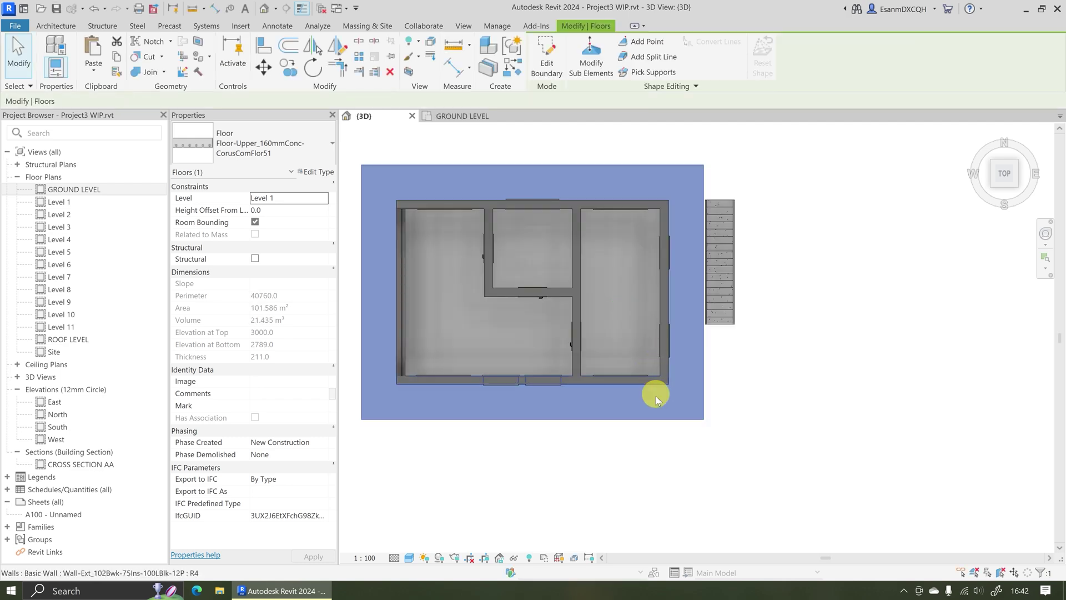
Check the extended Level 1 floor against the stair in 3D, and reopen its boundary for editing in the top view
shift+middle_drag(594, 428, 679, 332)
scroll(689, 336, up, 5)
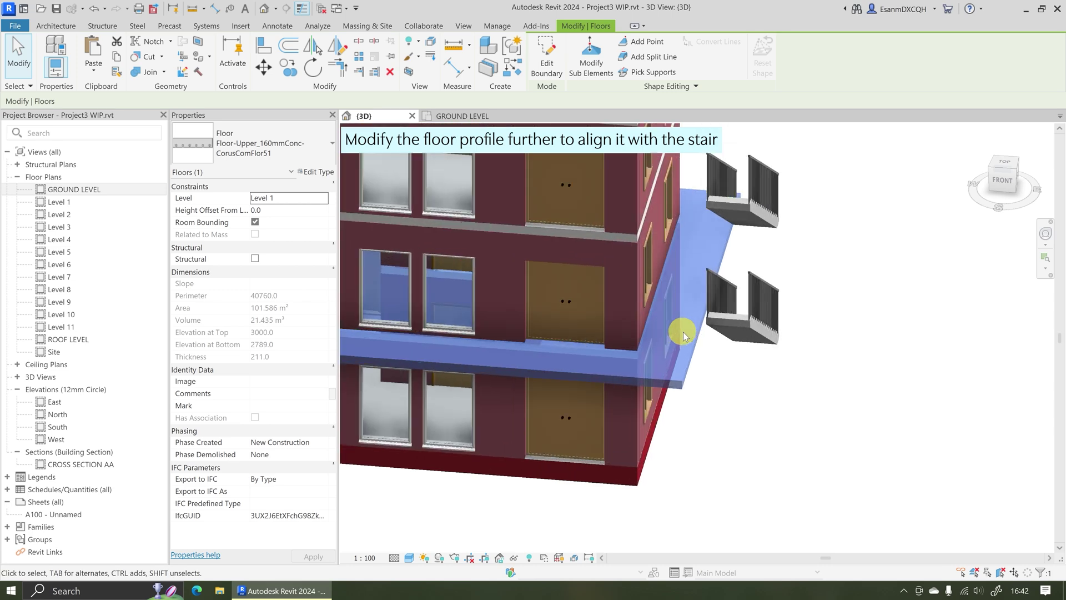
scroll(694, 337, up, 5)
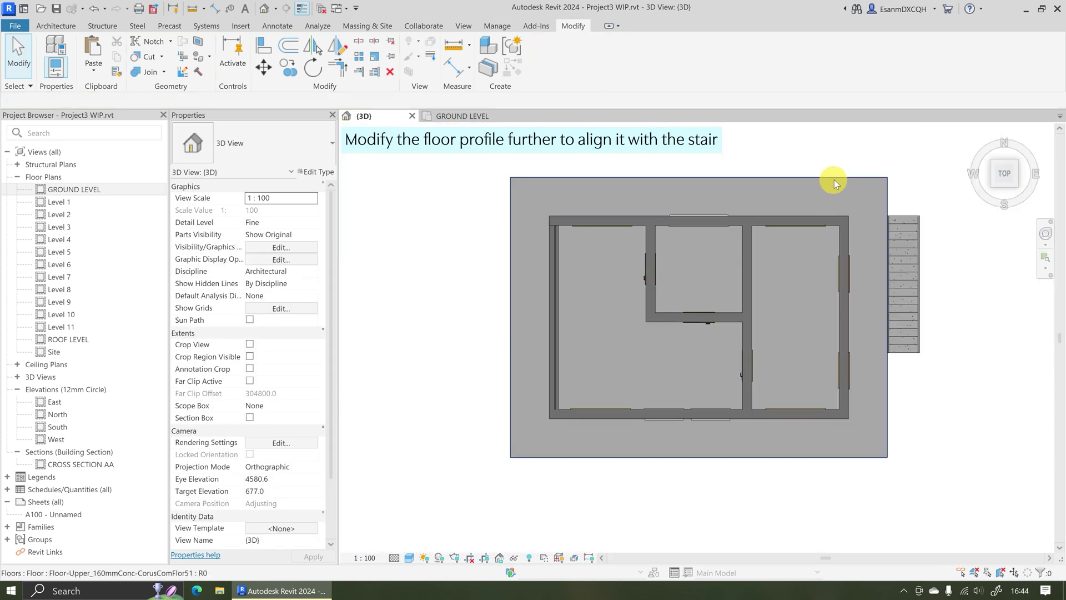
click(834, 180)
double_click(835, 180)
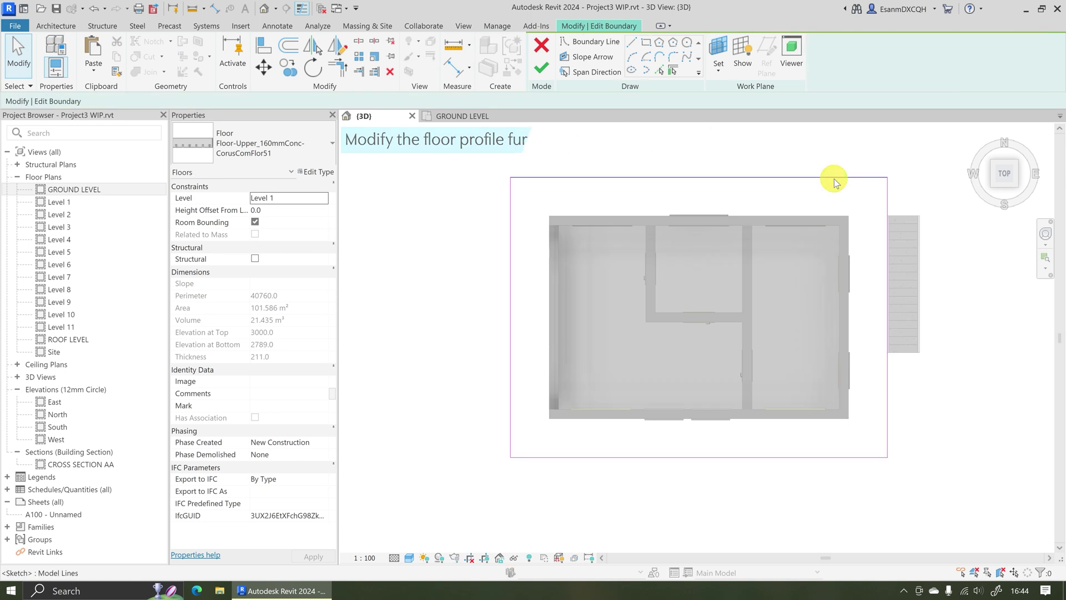
Draw a straight boundary line from the stair's outer south corner down to the level of the floor's south edge
click(633, 43)
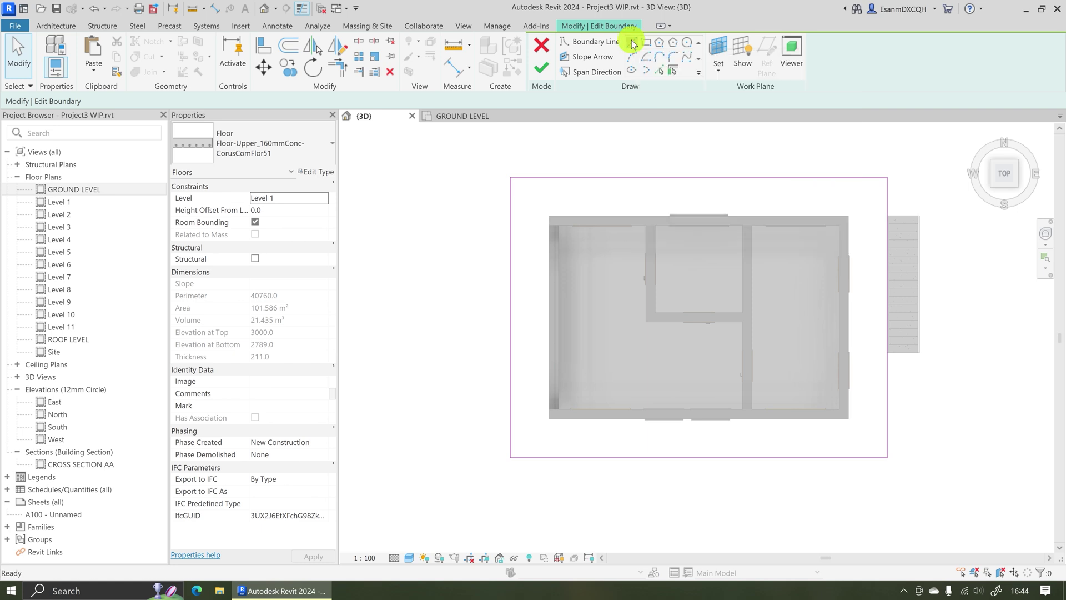
scroll(934, 238, up, 3)
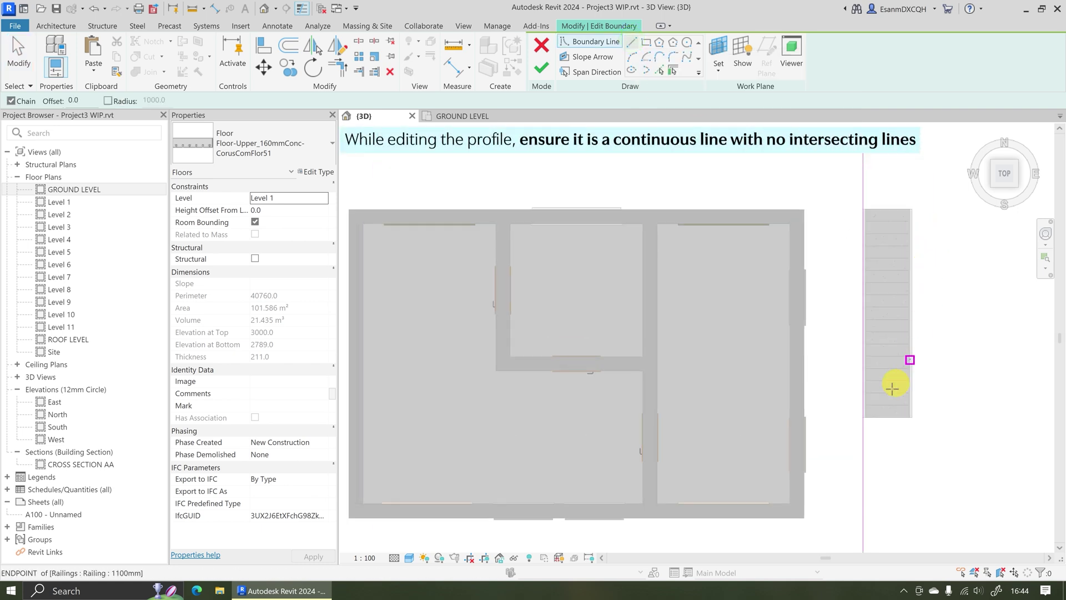
middle_drag(864, 423, 790, 355)
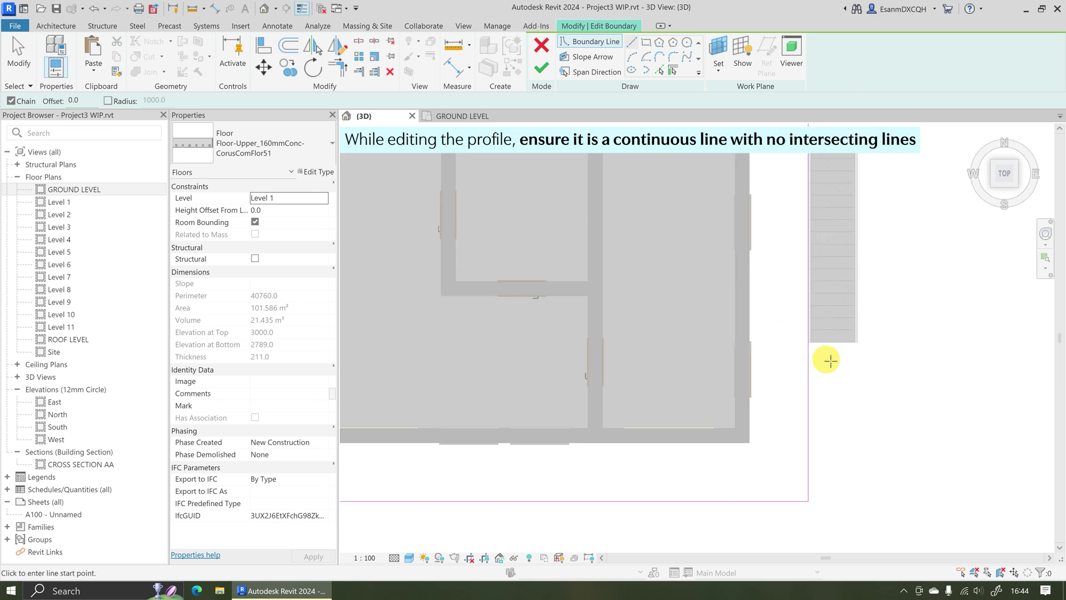
click(856, 341)
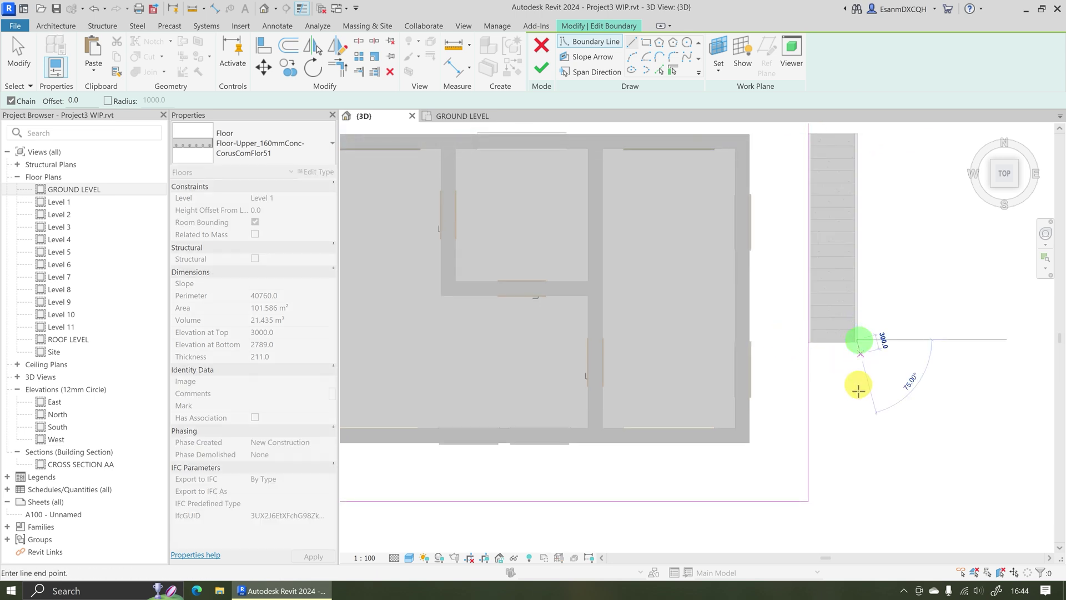
click(859, 499)
key(Escape)
middle_drag(842, 201, 833, 275)
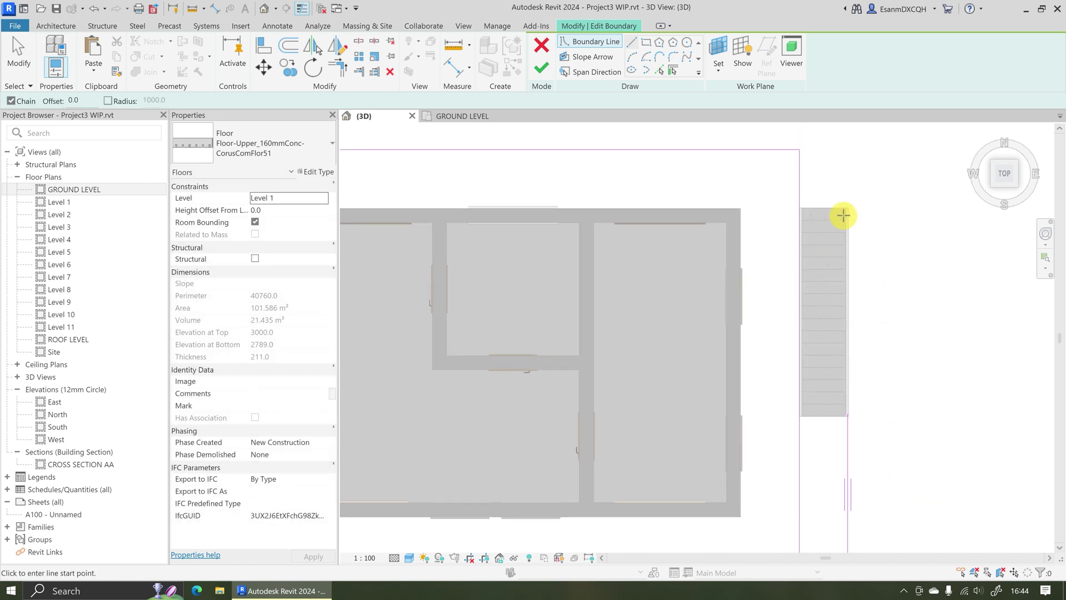
Draw a boundary line 1200 mm north from the stair's outer north corner, and another across the stair's north end
click(848, 208)
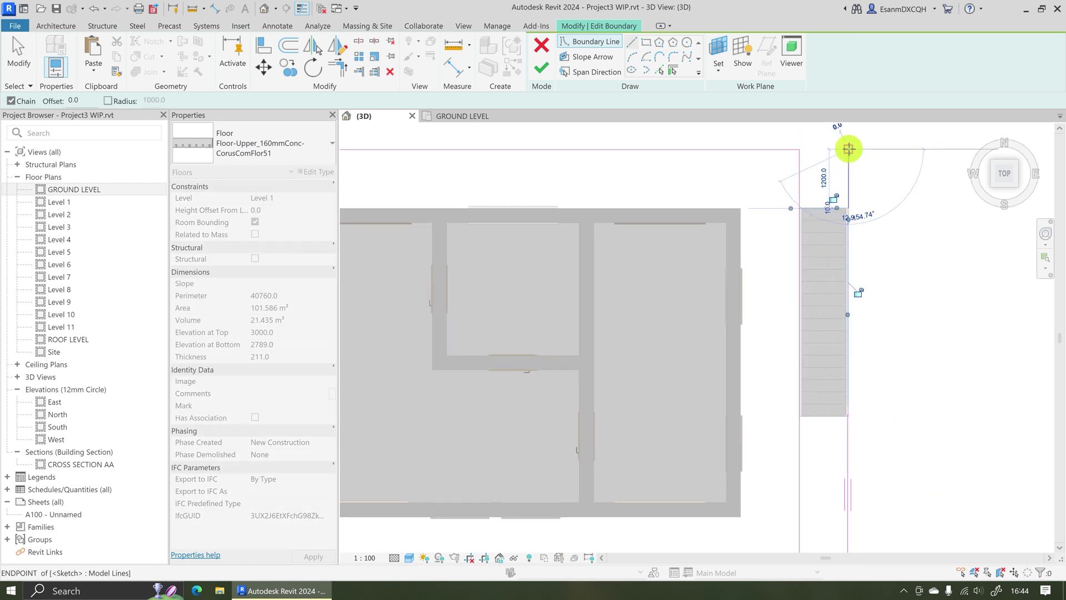
key(Escape)
click(848, 209)
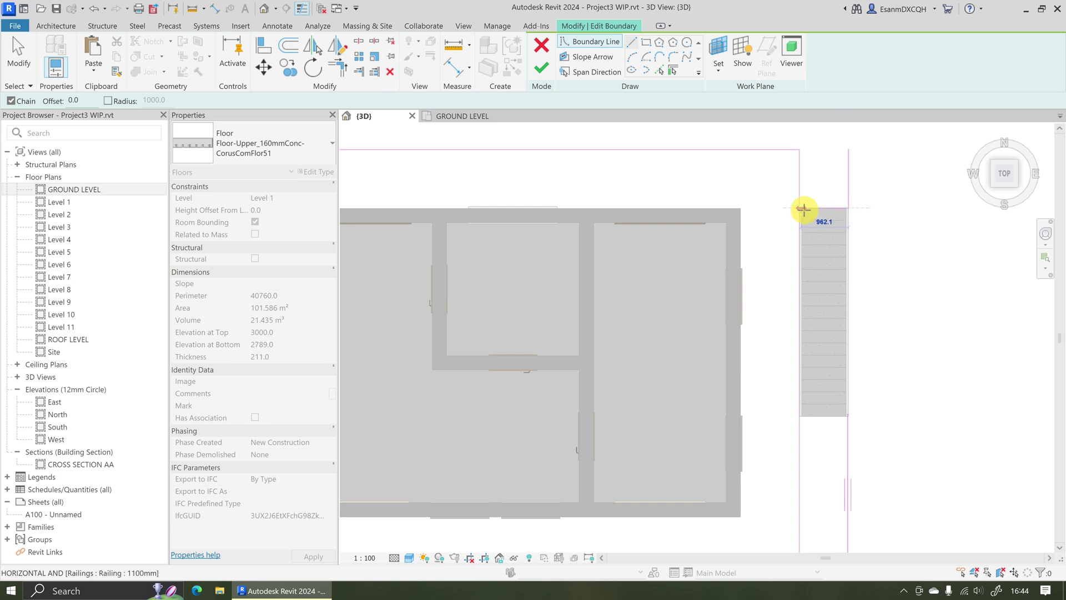
click(803, 209)
key(Escape)
Draw a boundary line across the stair's south end, from the floor's east edge to the outer boundary line
scroll(836, 421, up, 5)
click(746, 405)
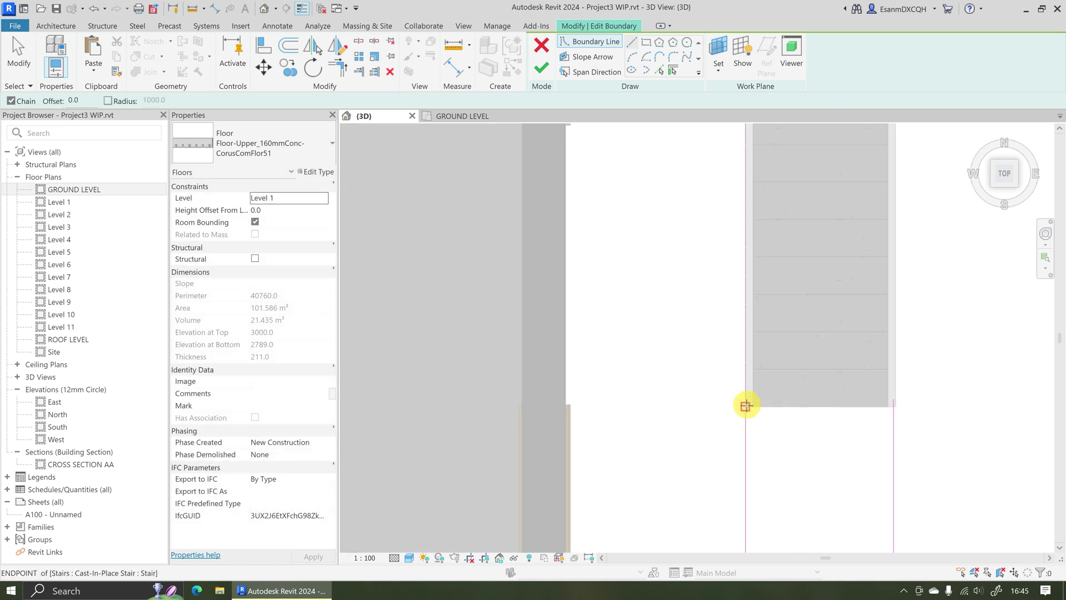
click(892, 406)
key(Escape)
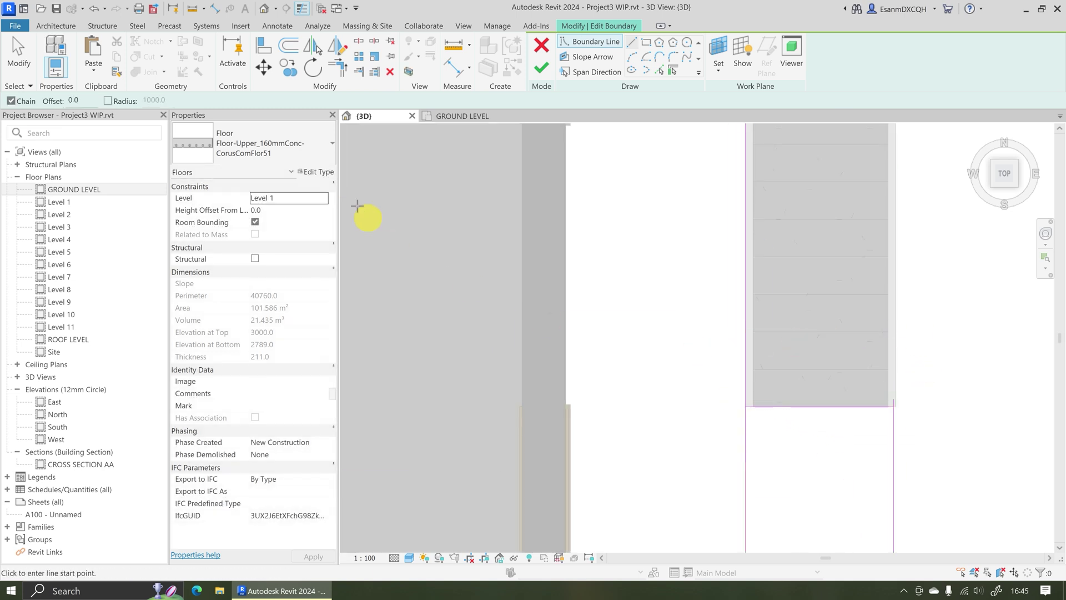
Trim the north floor edge and outer line into a corner, and trim the inner east line at the stair's north end
click(340, 75)
scroll(845, 424, down, 3)
middle_drag(837, 292, 874, 376)
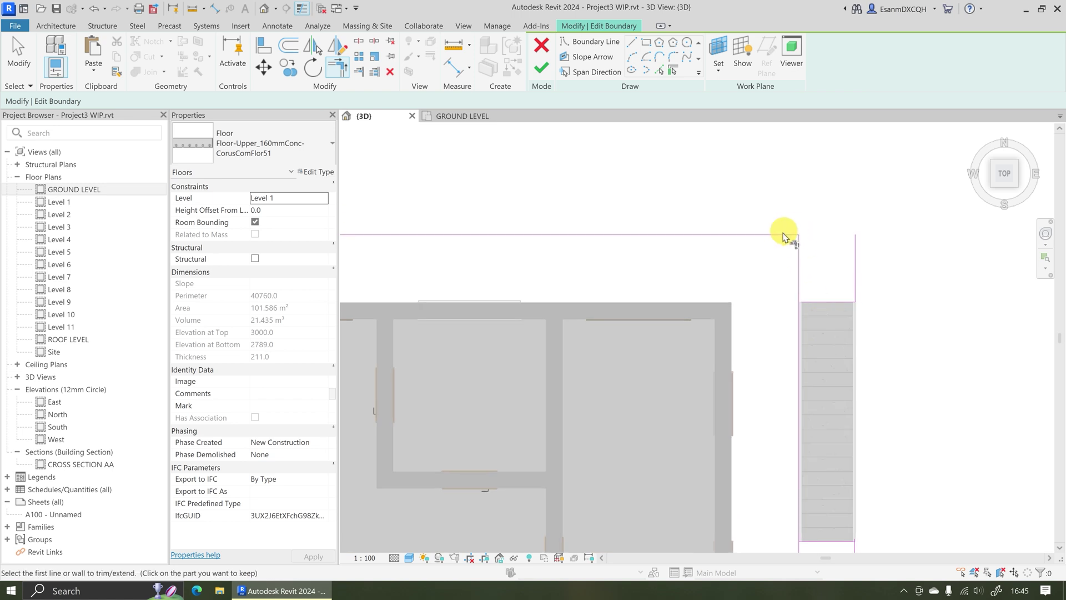
click(776, 234)
click(854, 254)
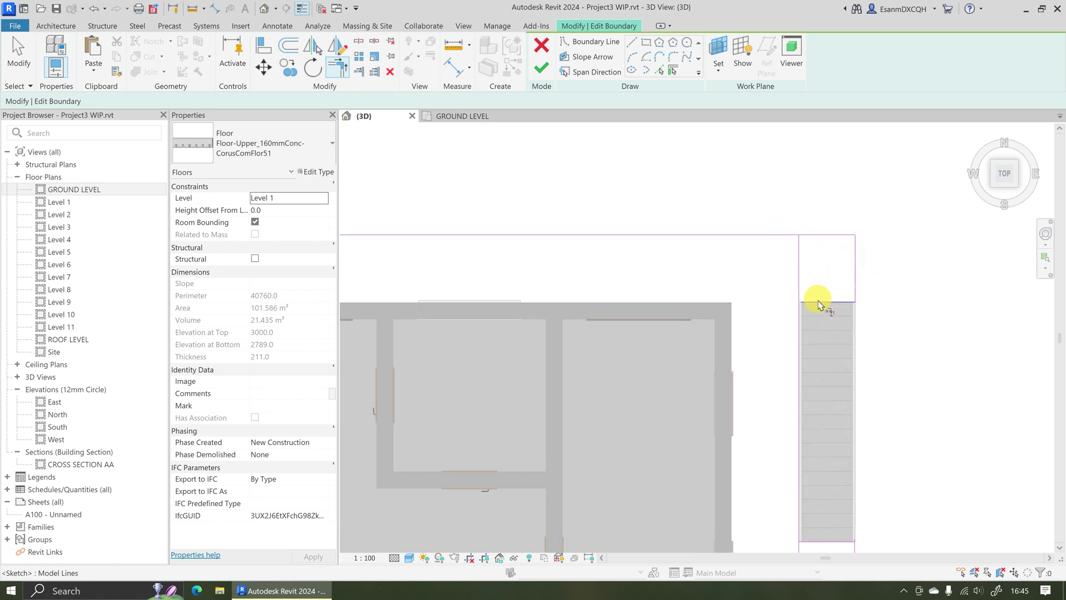
scroll(791, 278, down, 3)
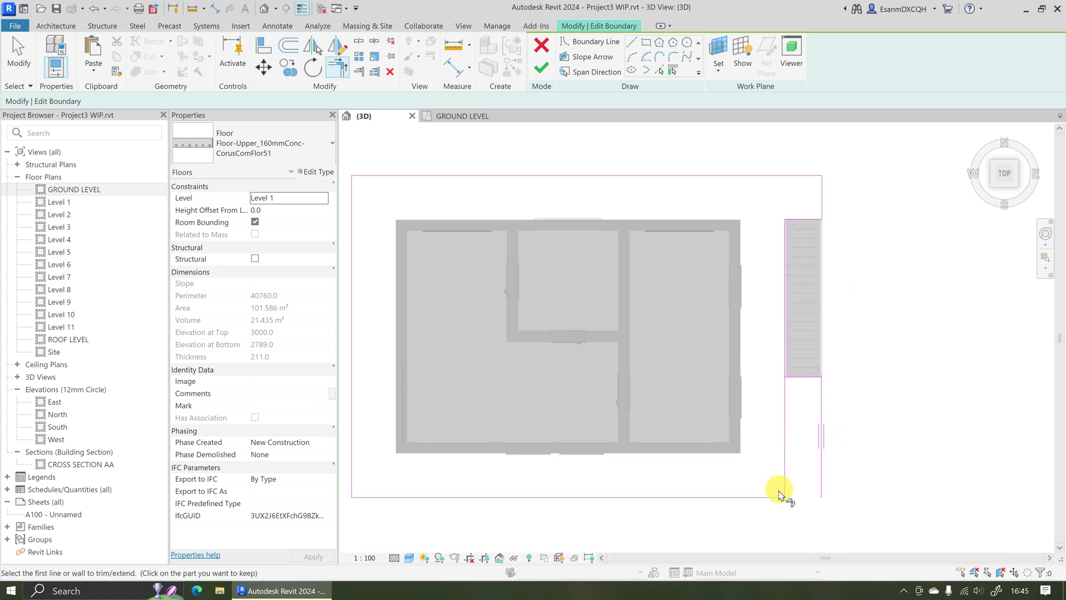
Extend the south floor edge to the outer line, and trim the inner east line at the stair's south end
click(773, 496)
click(822, 465)
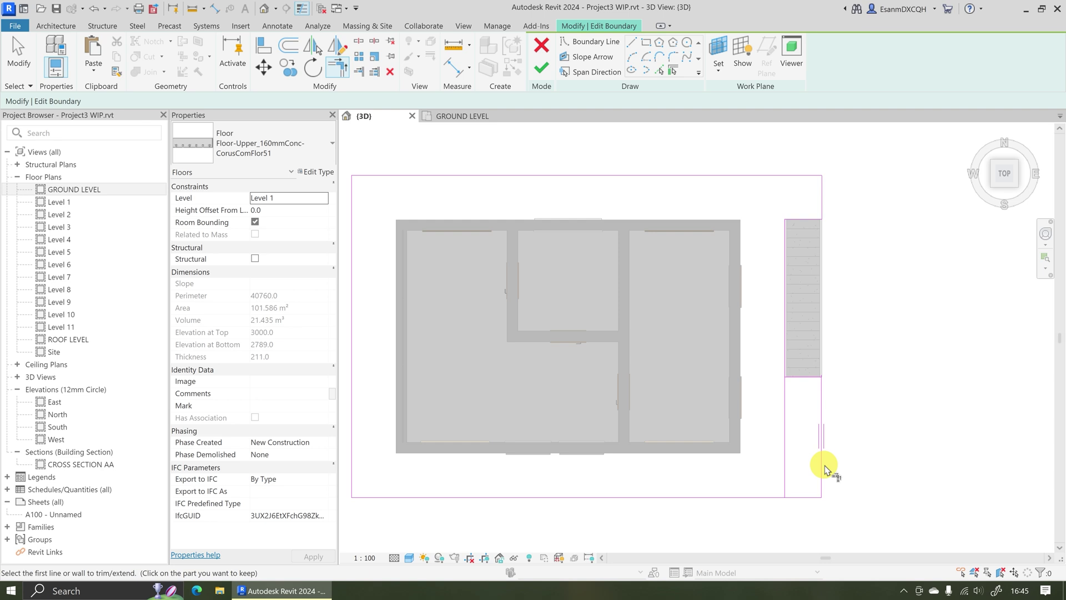
click(784, 348)
click(799, 373)
key(Escape)
scroll(852, 335, down, 2)
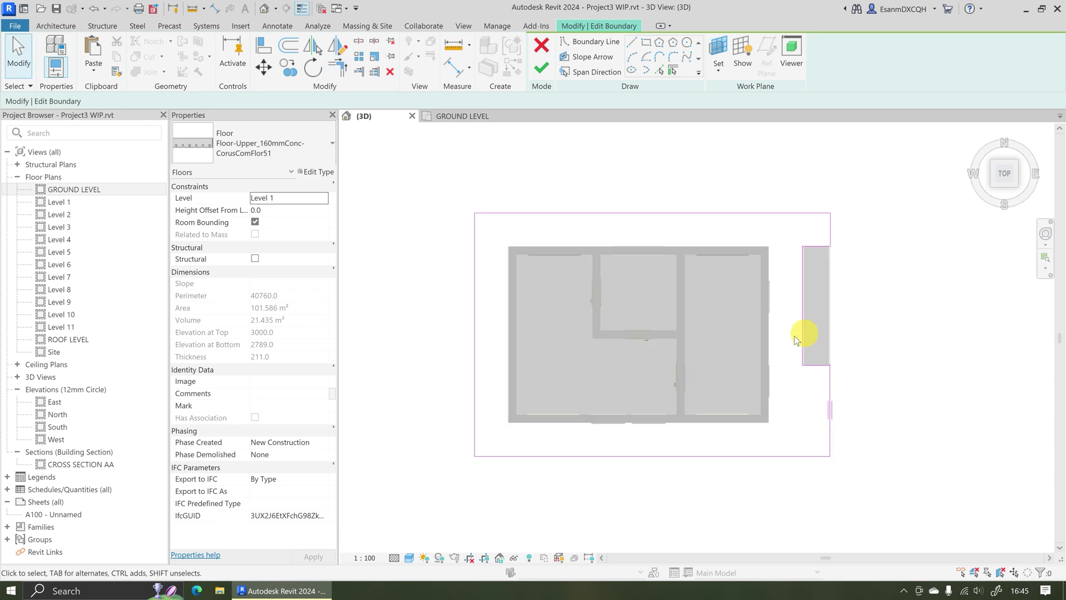
Try to finish the floor boundary, and trim the crossing lines at the stair's outer south corner into a corner
click(541, 71)
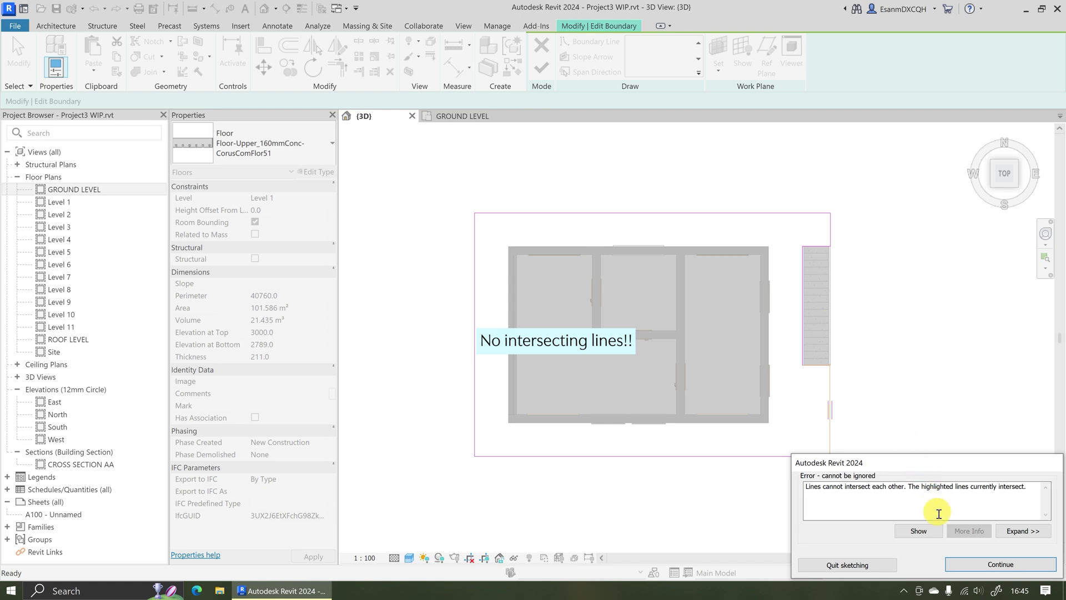
click(964, 563)
scroll(830, 369, up, 5)
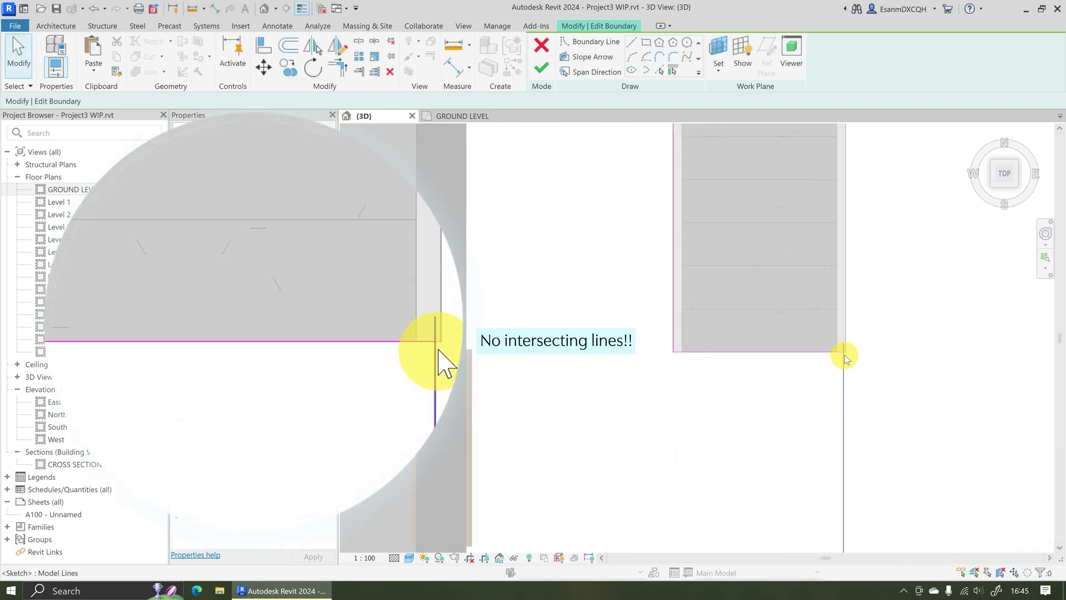
click(341, 68)
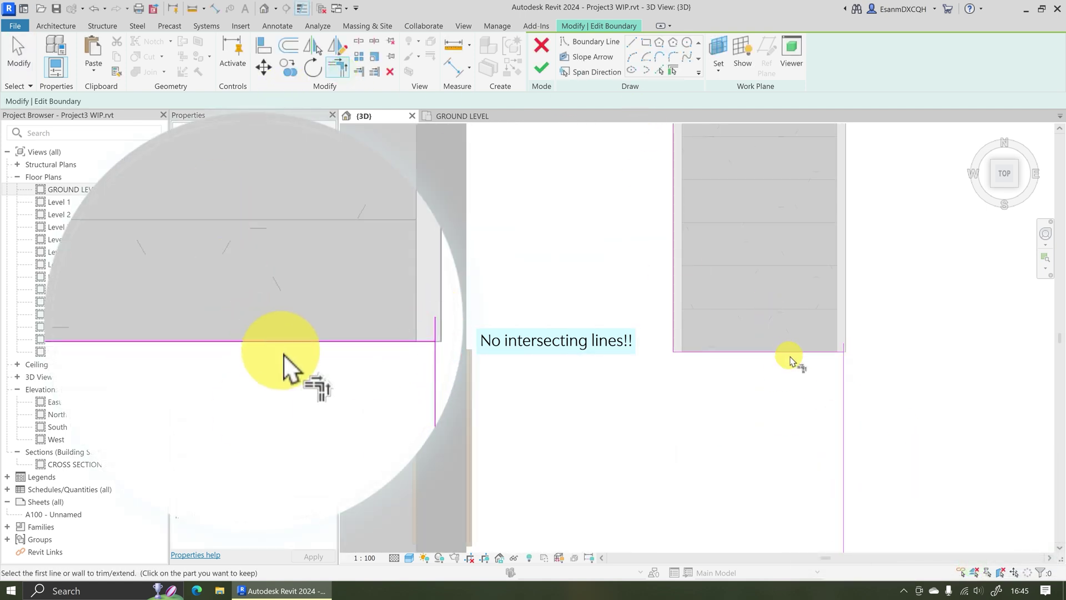
scroll(759, 399, down, 4)
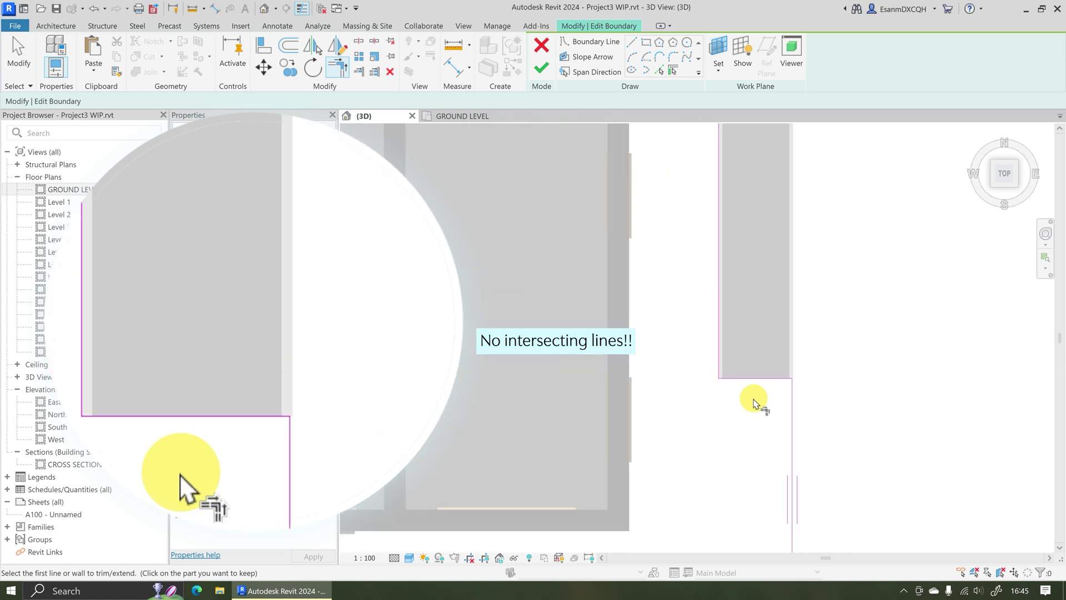
key(Escape)
Align the outer boundary line south of the stair with the stair's outer edge
scroll(768, 393, up, 6)
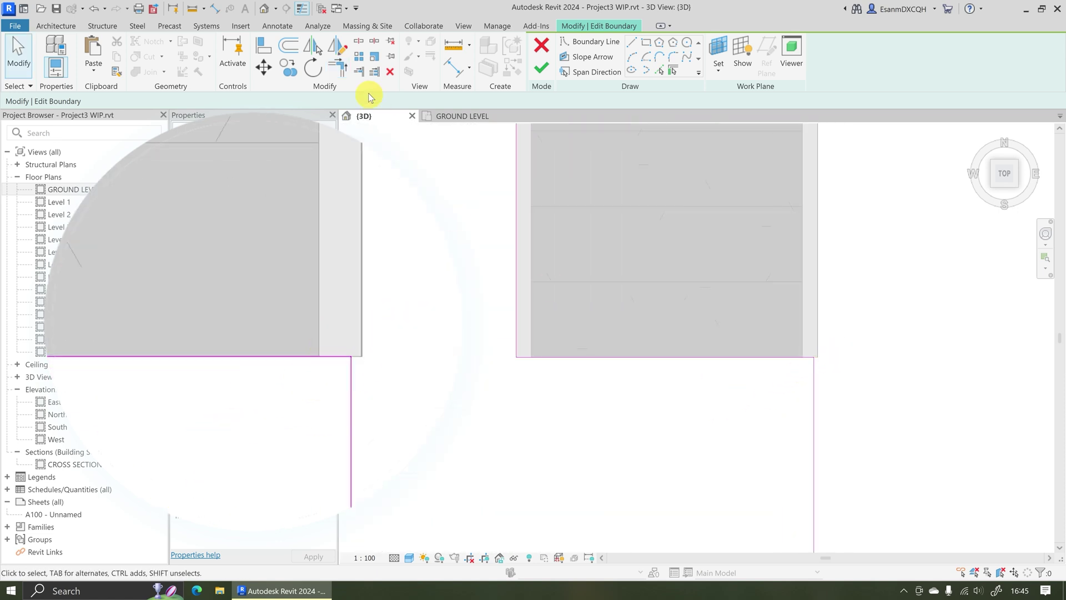
click(267, 51)
click(817, 248)
click(815, 418)
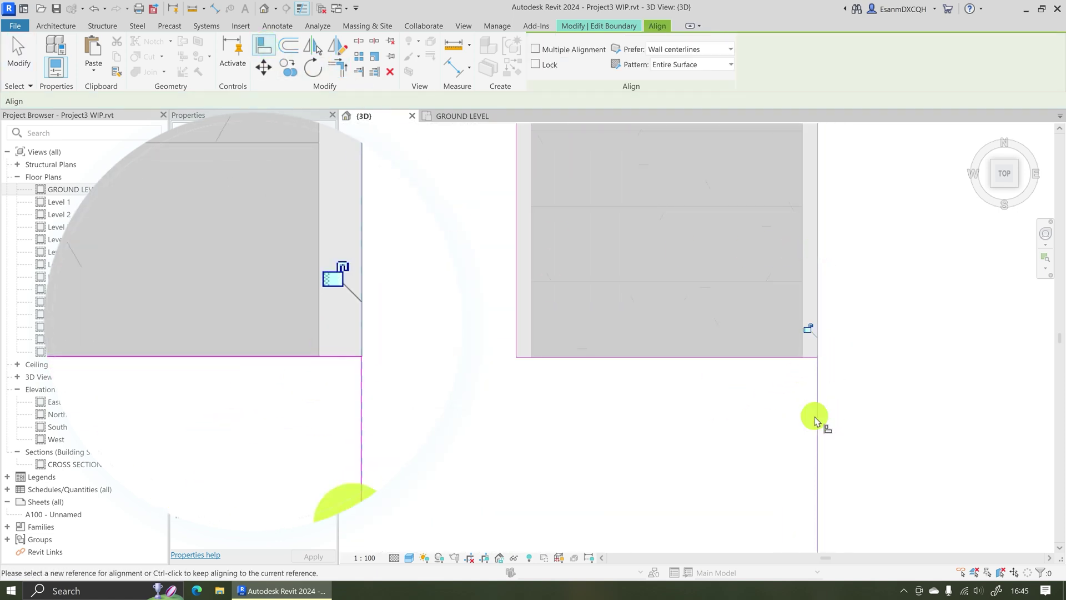
scroll(794, 426, down, 5)
key(Escape)
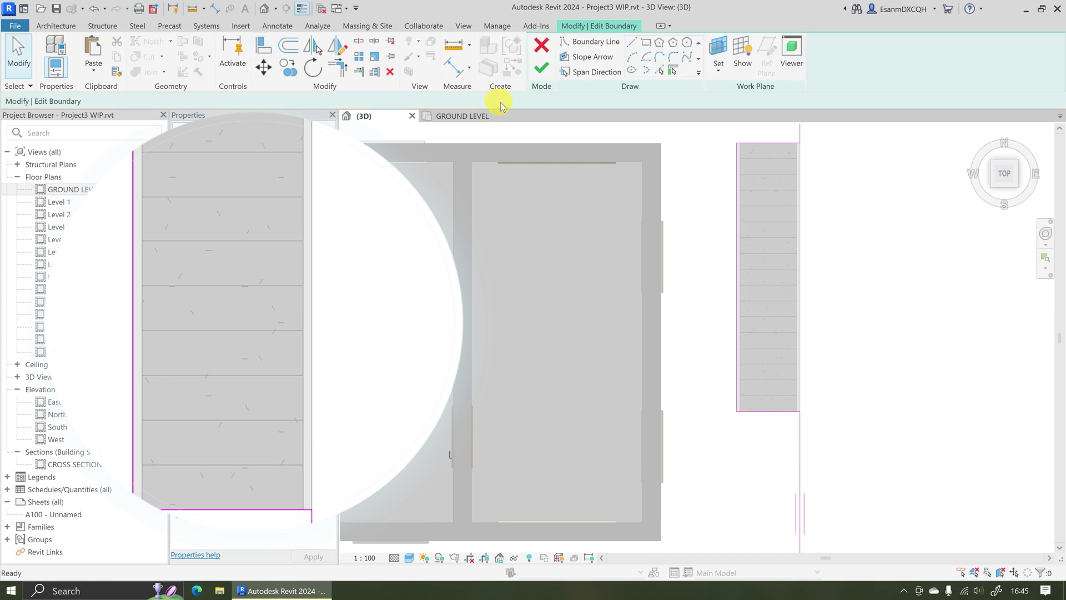
Finish the Level 1 floor boundary without attaching the walls, and check the floor against the stair in 3D
scroll(653, 309, down, 4)
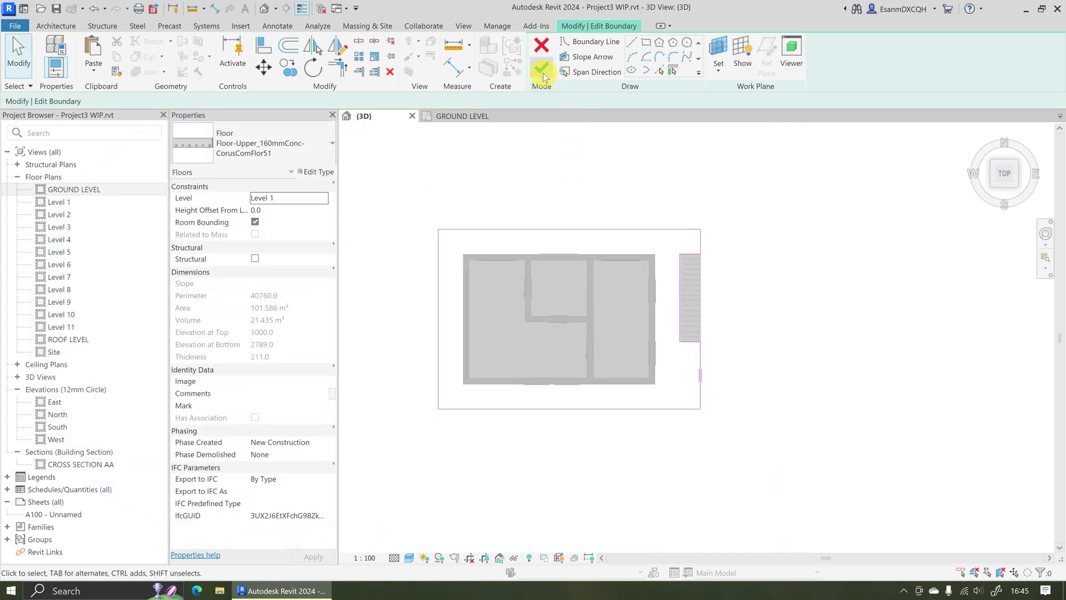
click(541, 69)
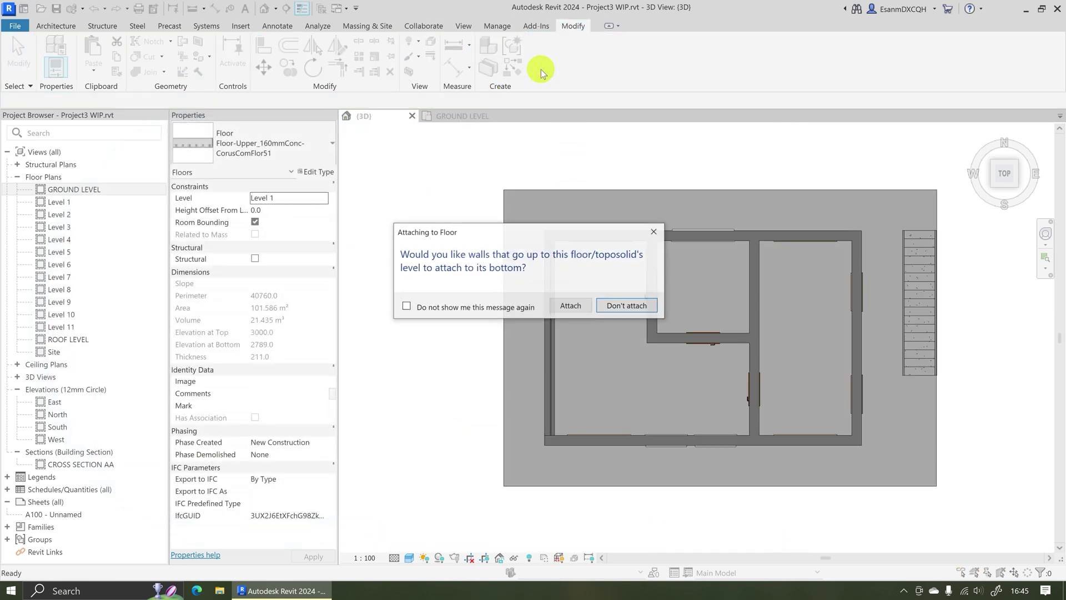
click(618, 312)
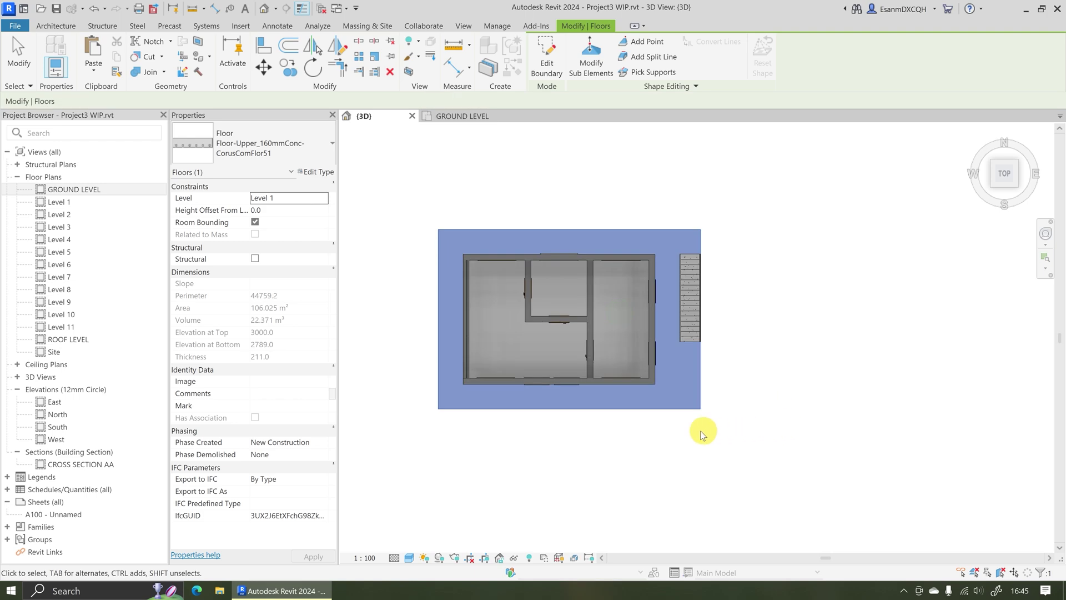
shift+middle_drag(647, 419, 639, 378)
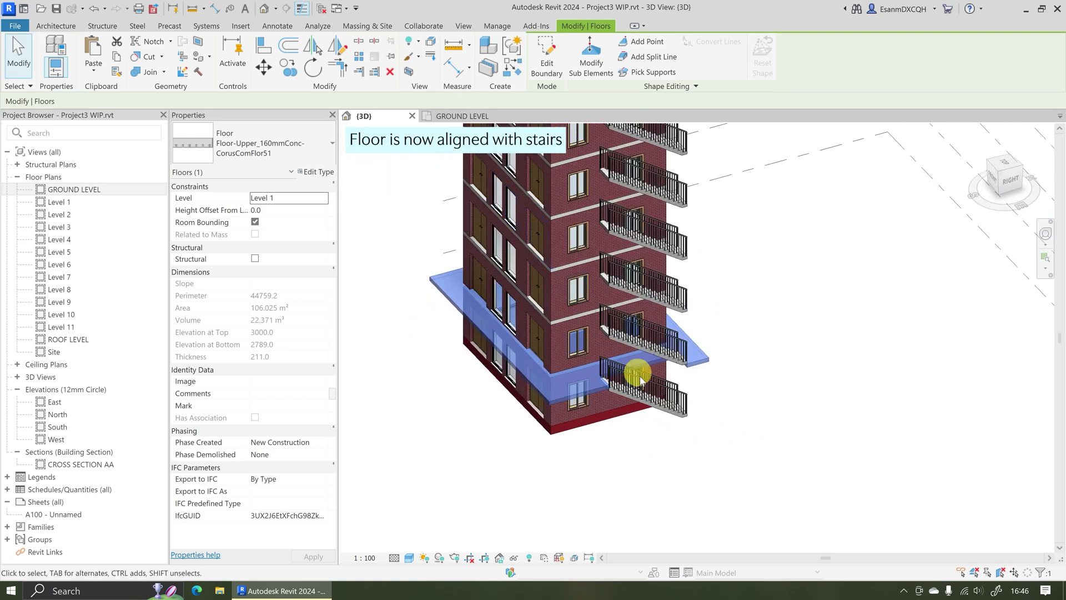
click(688, 471)
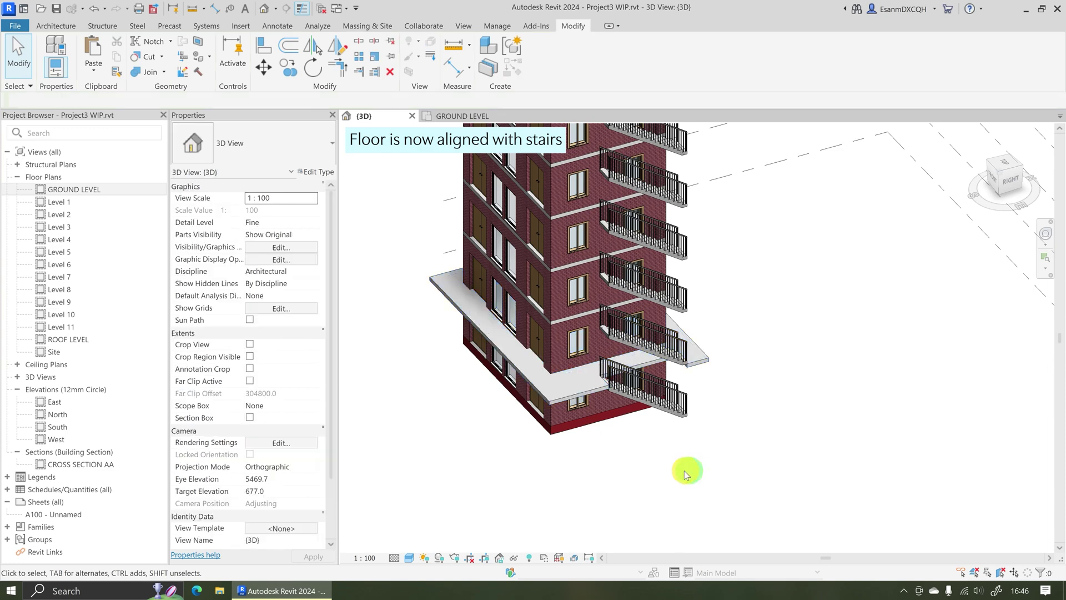
Select the tower above Level 1, filter the selection to Floors only, and delete those floors
shift+middle_drag(647, 459, 744, 424)
scroll(744, 424, down, 3)
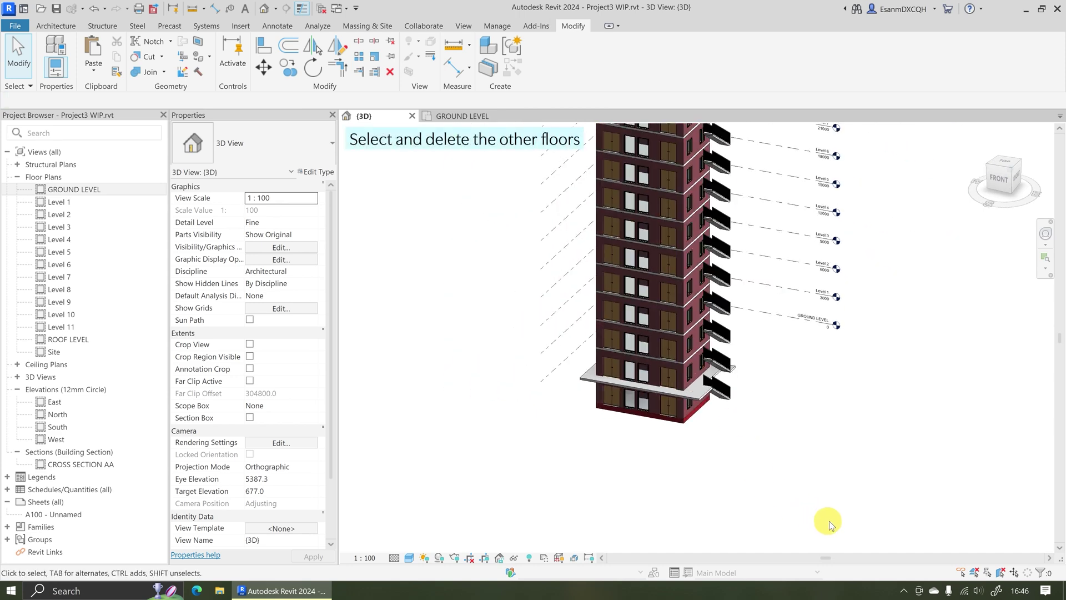
scroll(800, 478, down, 2)
middle_drag(750, 372, 745, 374)
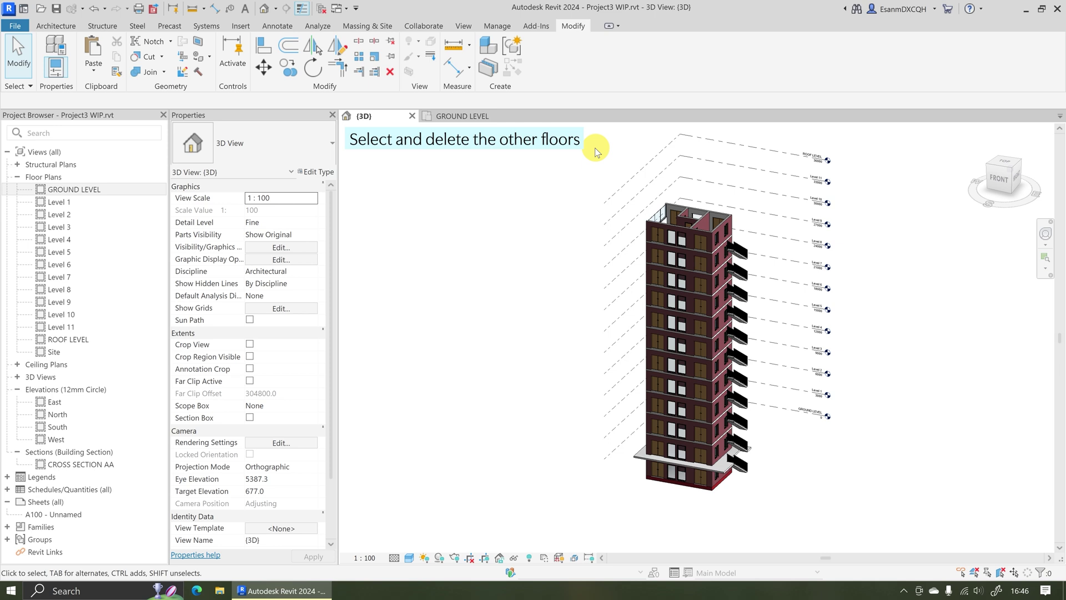
drag(595, 148, 822, 460)
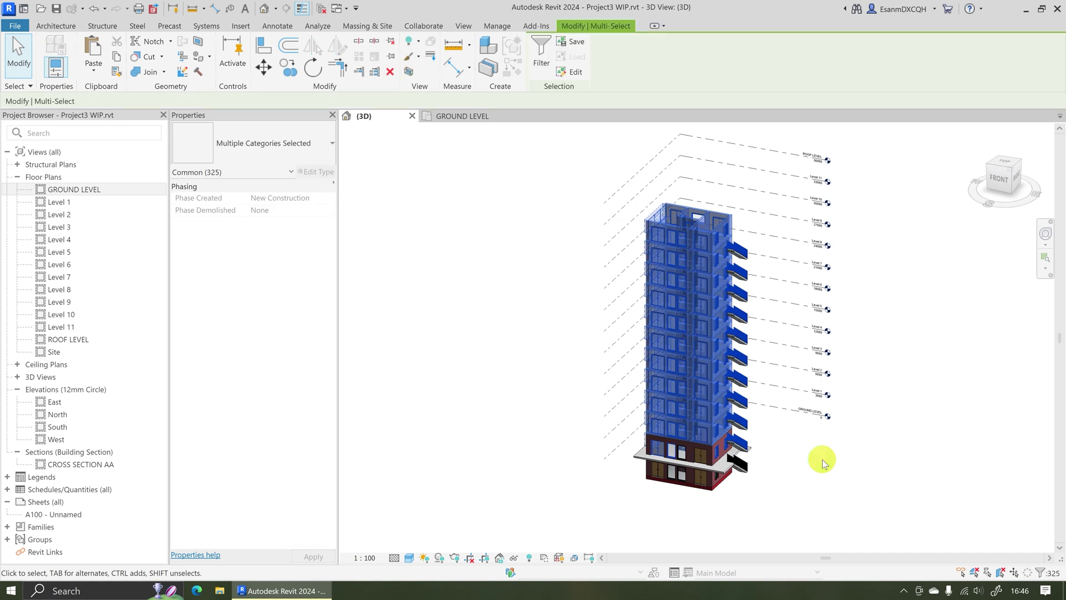
click(543, 59)
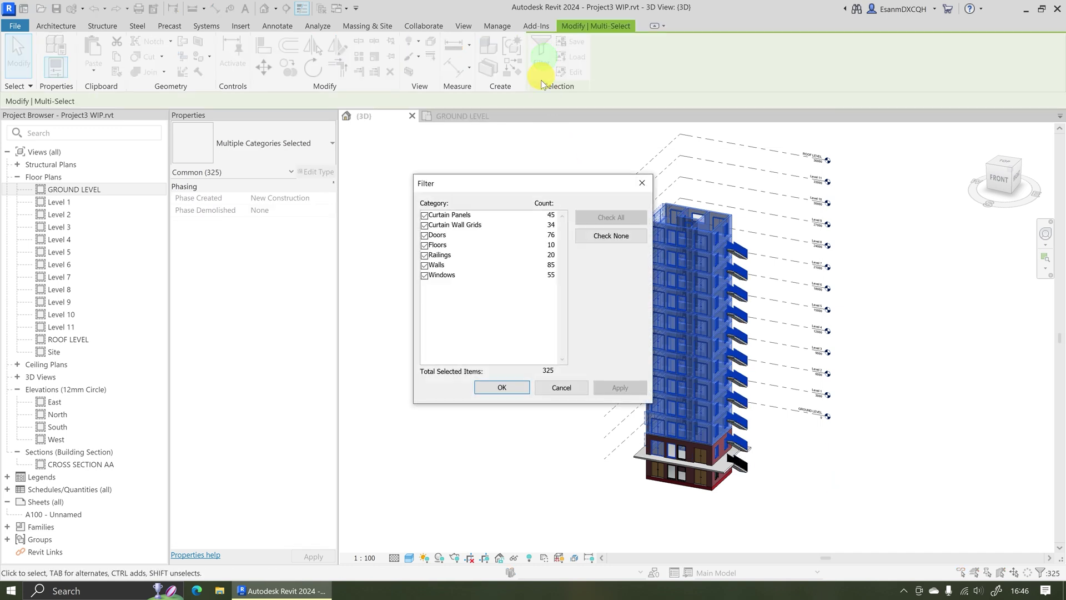
click(609, 237)
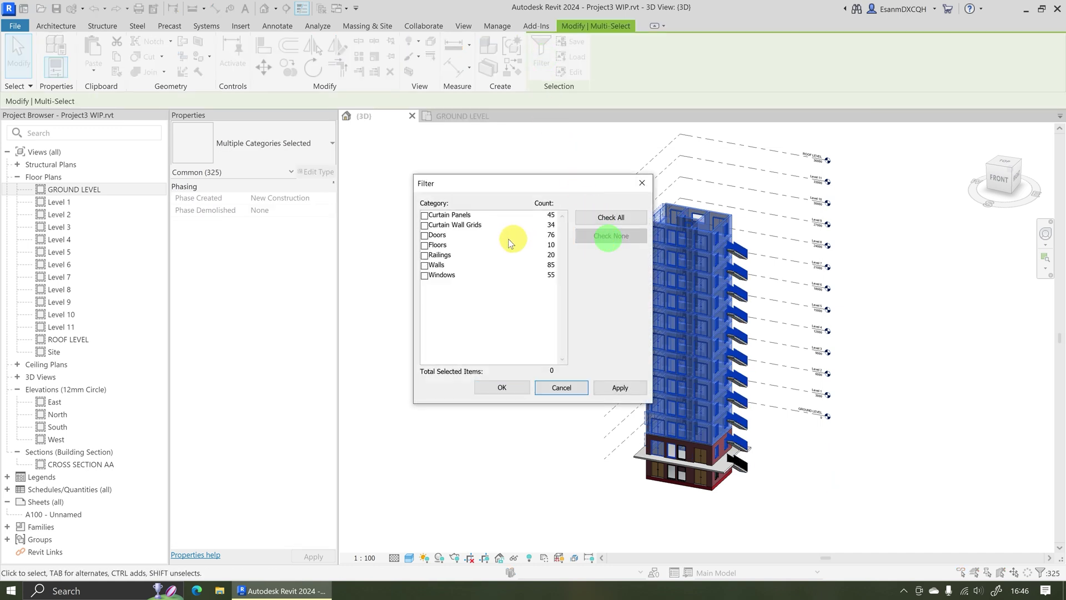
click(425, 246)
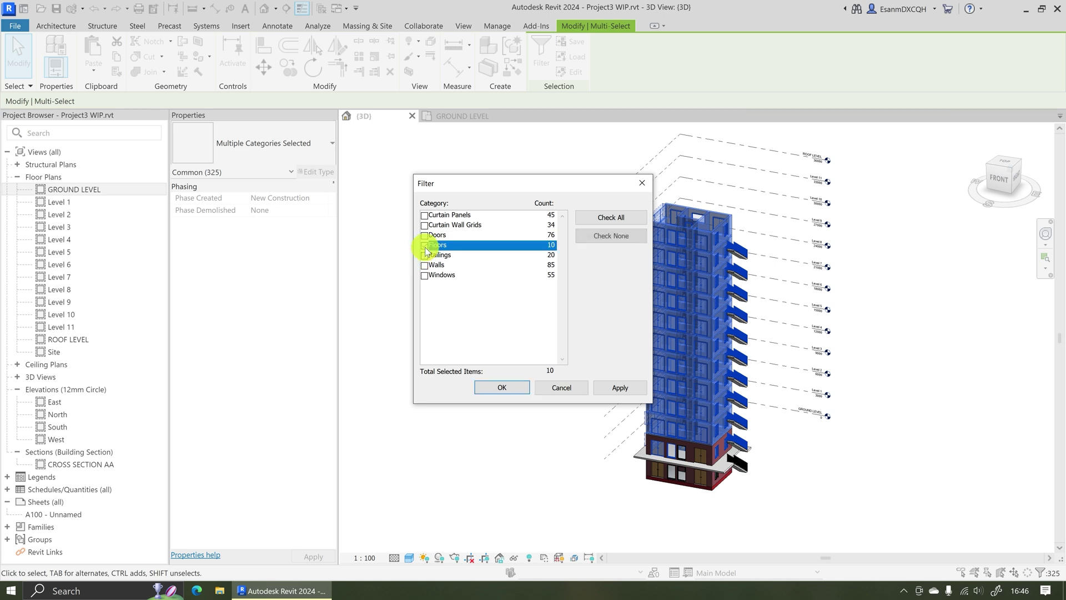
click(503, 388)
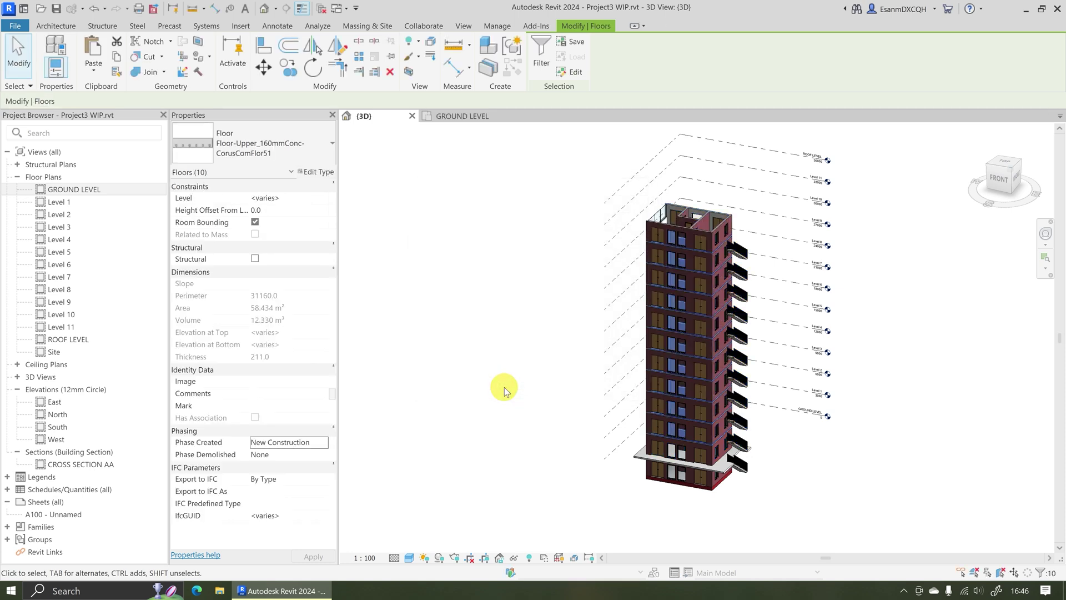
click(505, 387)
Copy the extended Level 1 floor and paste it aligned to Level 2 through Level 11
scroll(679, 487, up, 5)
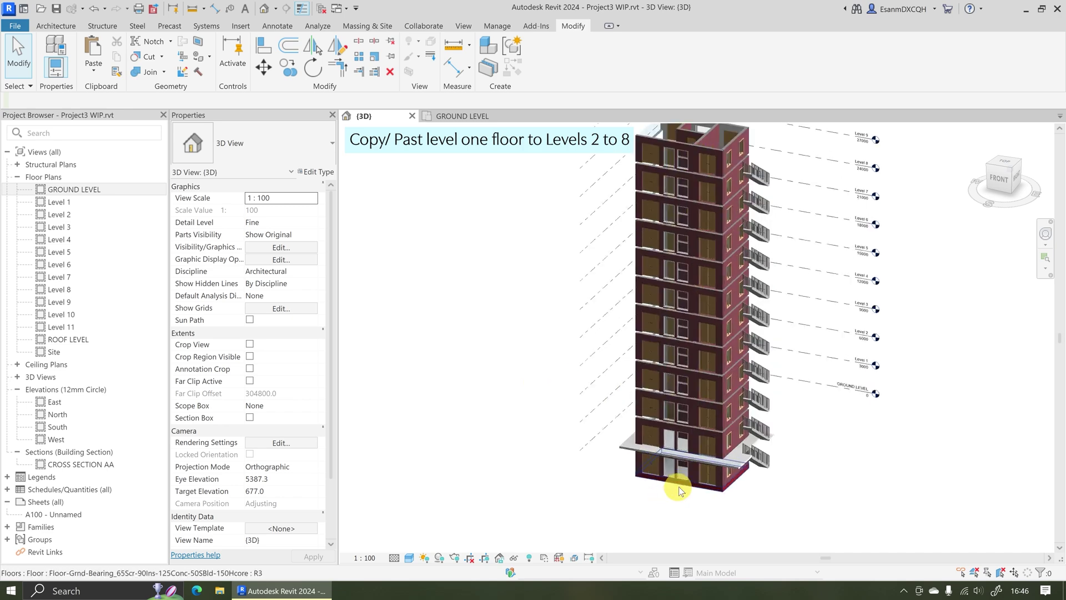
shift+middle_drag(742, 422, 568, 417)
click(567, 417)
scroll(569, 439, down, 3)
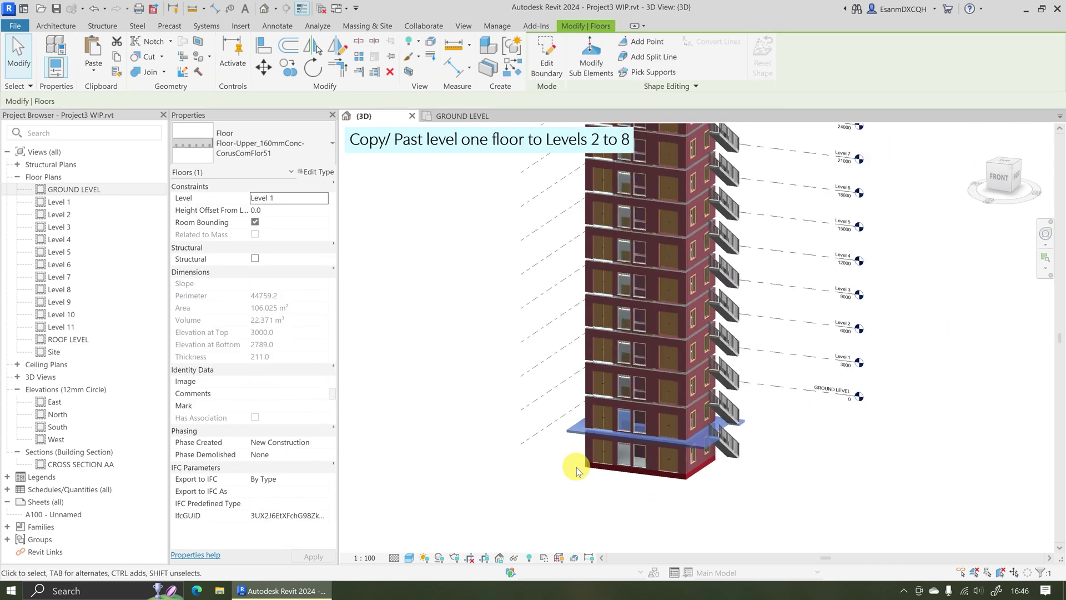
click(96, 73)
click(145, 114)
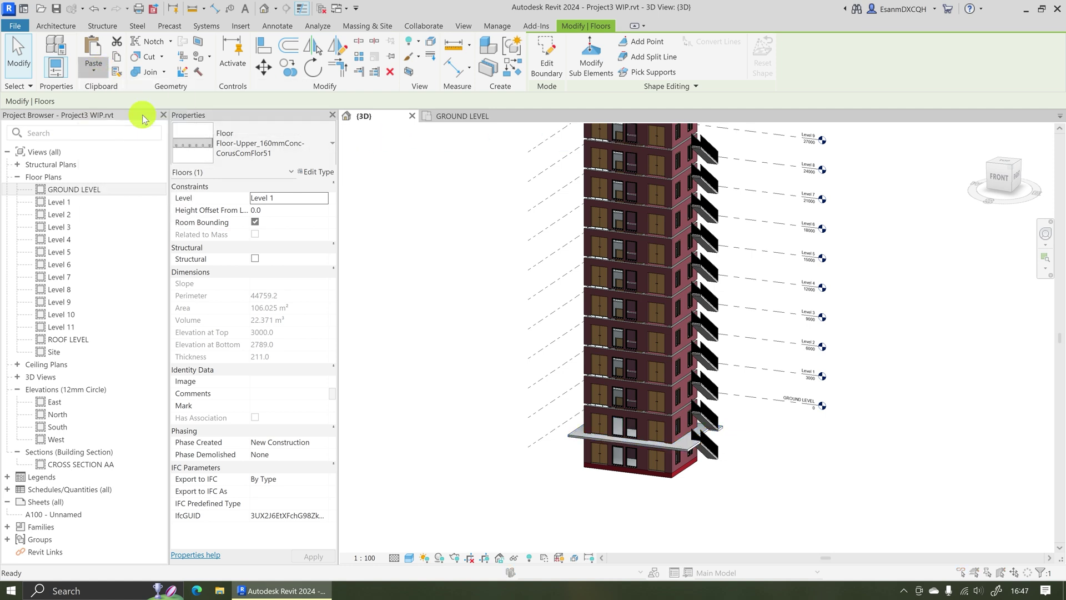
click(479, 233)
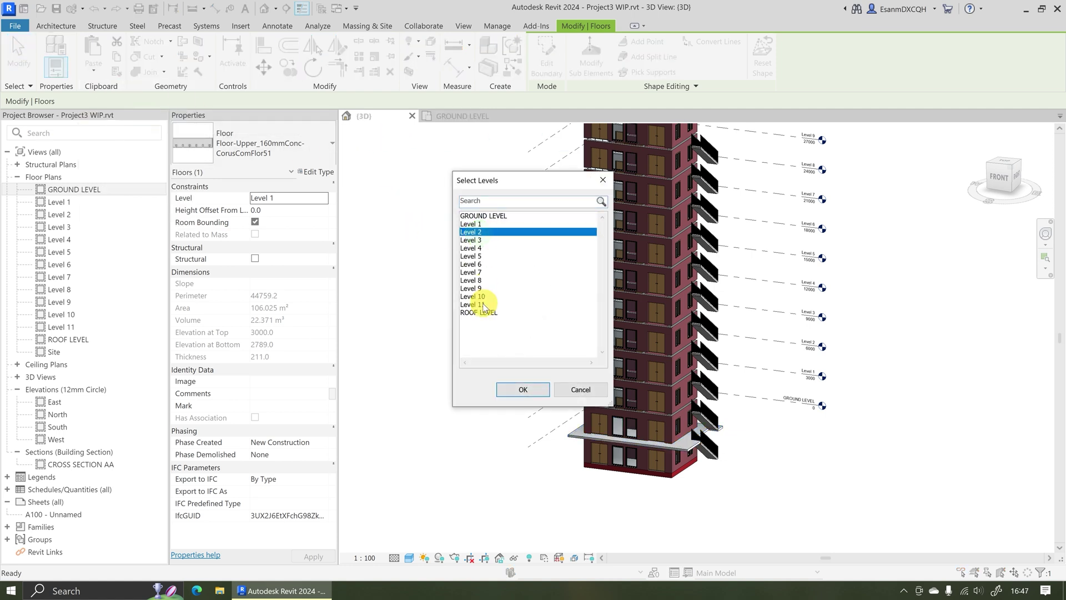
shift+click(482, 304)
click(523, 389)
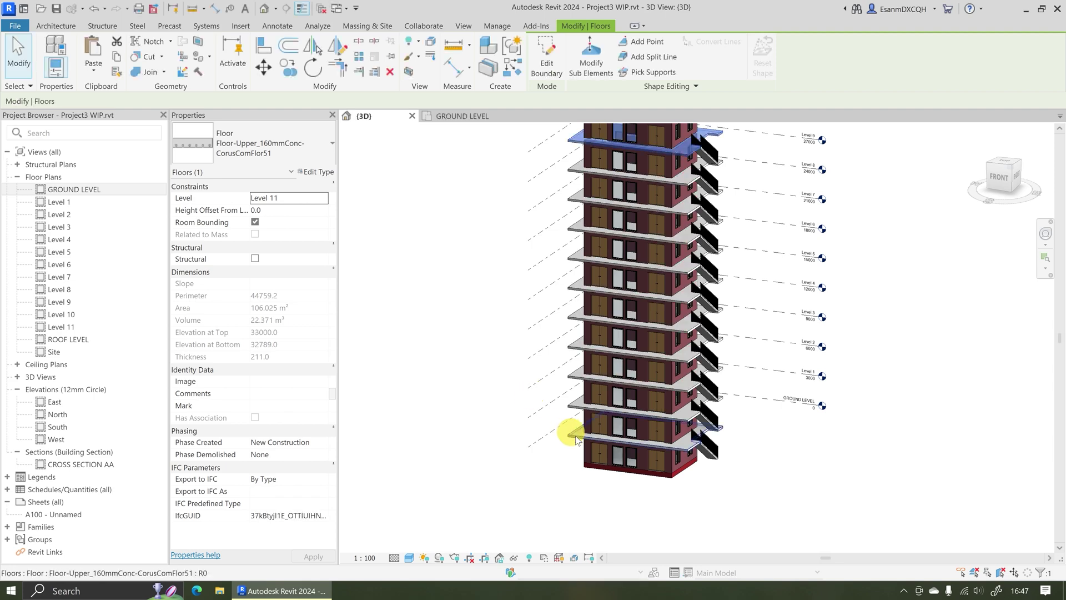
Edit the Level 11 floor boundary, trimming the north edge and the inner east line beside the stair into a corner
scroll(572, 428, down, 3)
shift+middle_drag(607, 357, 544, 374)
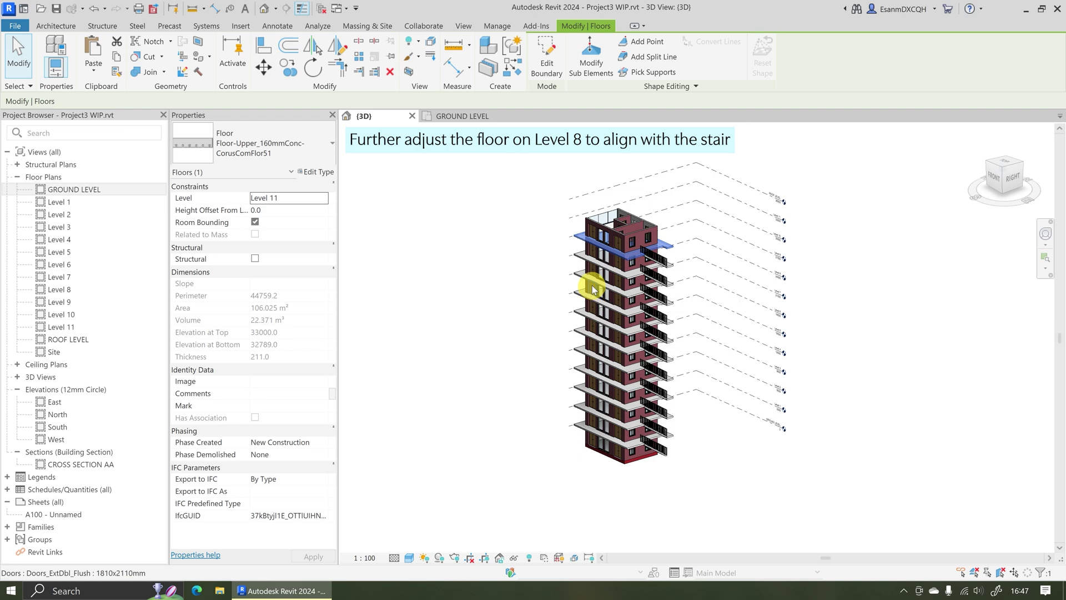
scroll(640, 236, up, 5)
click(705, 238)
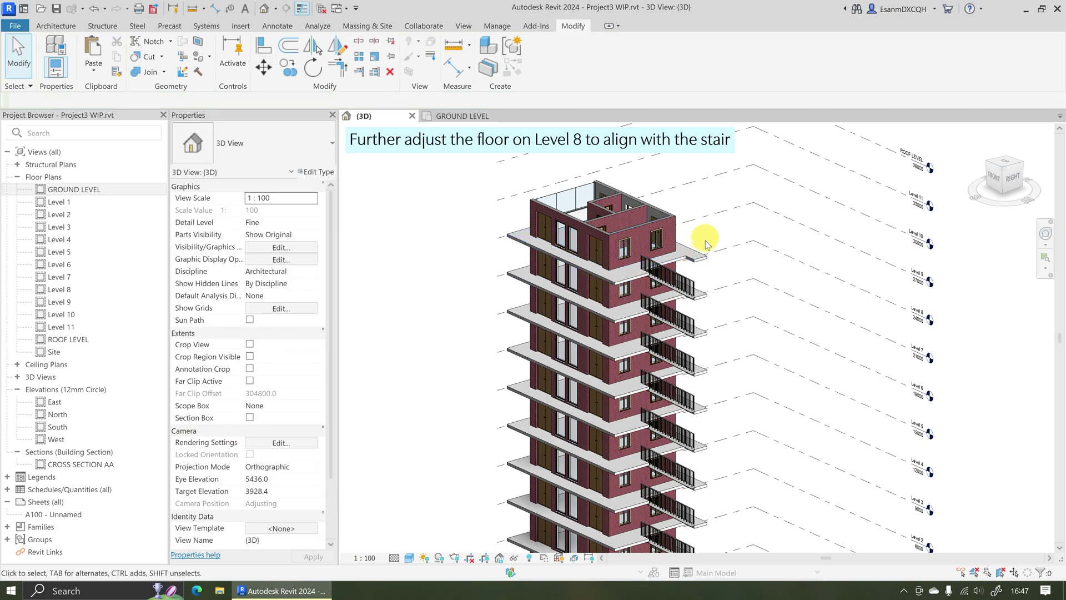
scroll(705, 244, up, 4)
click(662, 270)
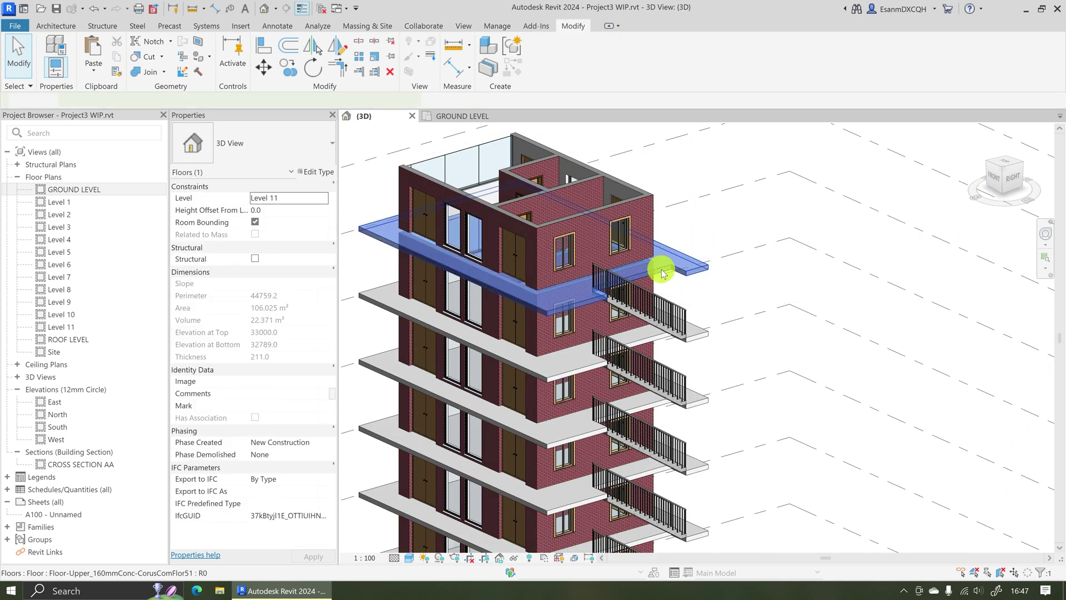
double_click(663, 272)
scroll(657, 294, up, 2)
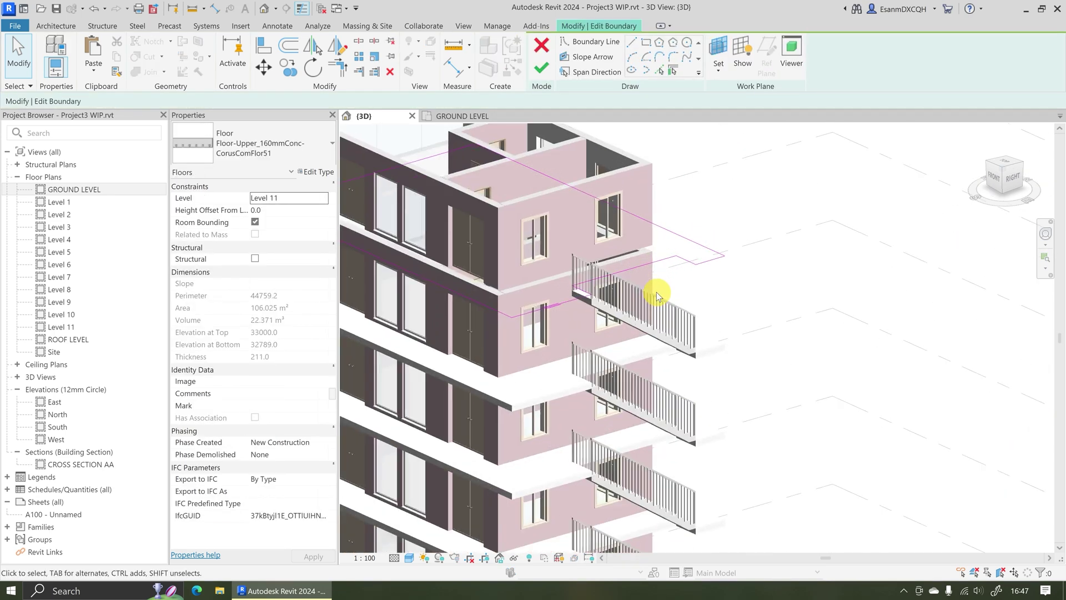
click(340, 67)
click(664, 255)
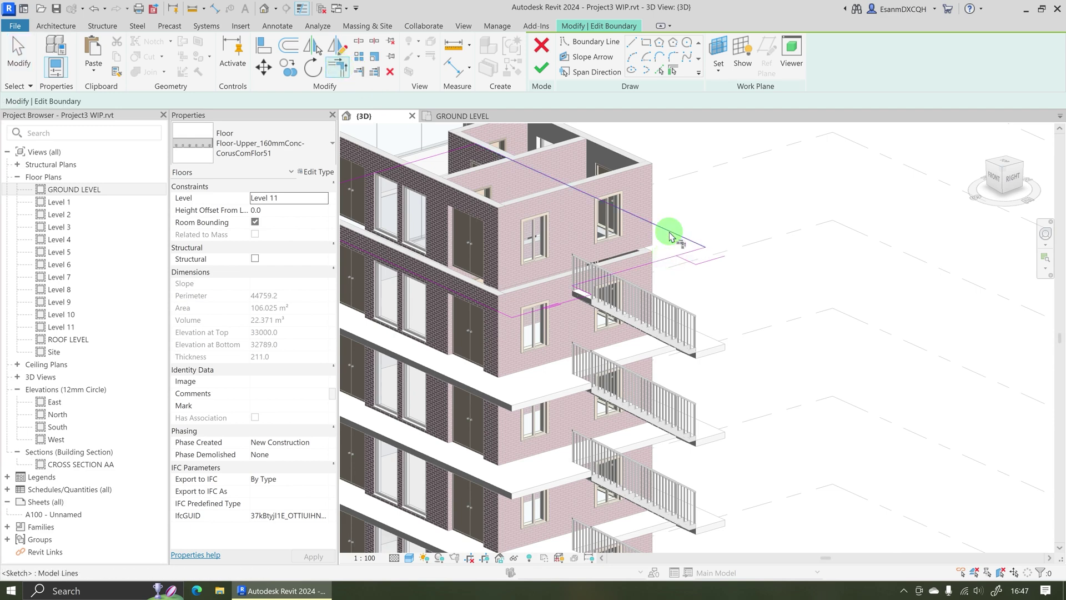
click(670, 268)
Delete the leftover boundary lines at the stair's north end and finish the Level 11 floor without attaching the walls
key(Escape)
scroll(683, 264, up, 2)
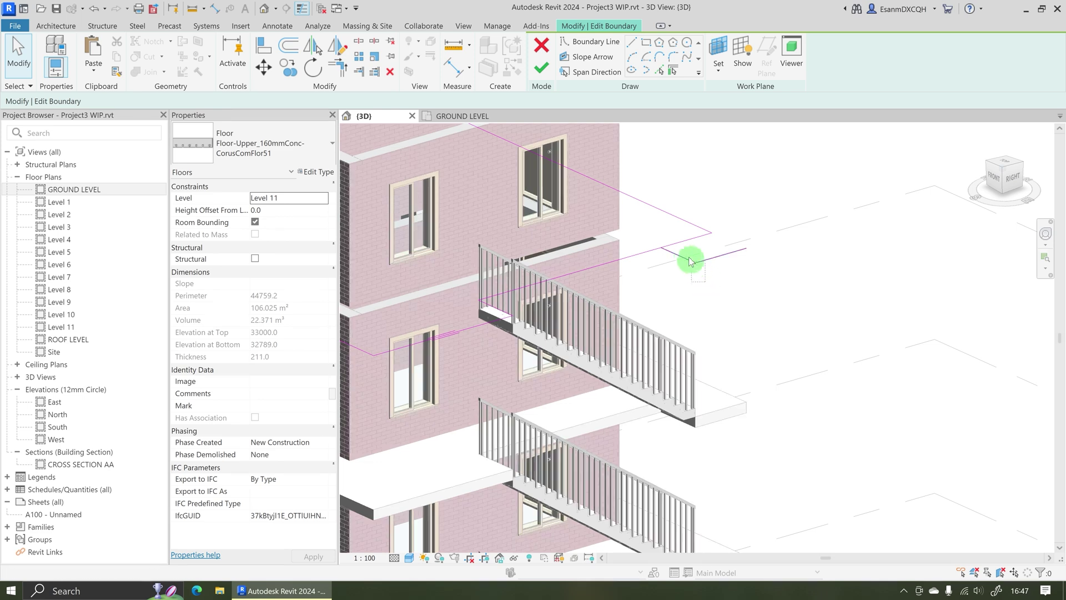
key(Delete)
scroll(747, 309, down, 5)
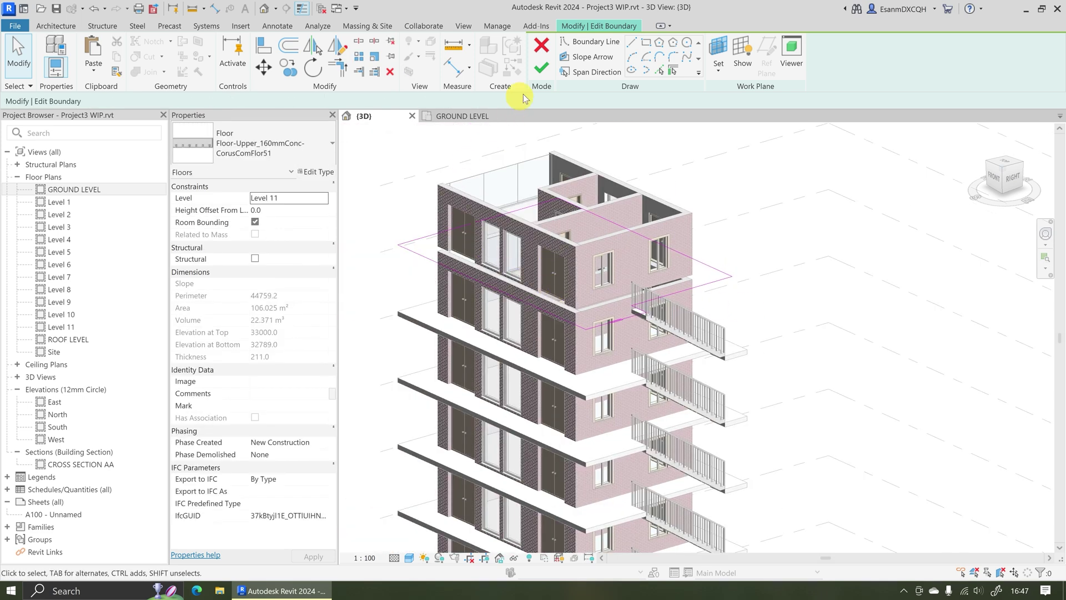
click(543, 74)
scroll(768, 327, up, 2)
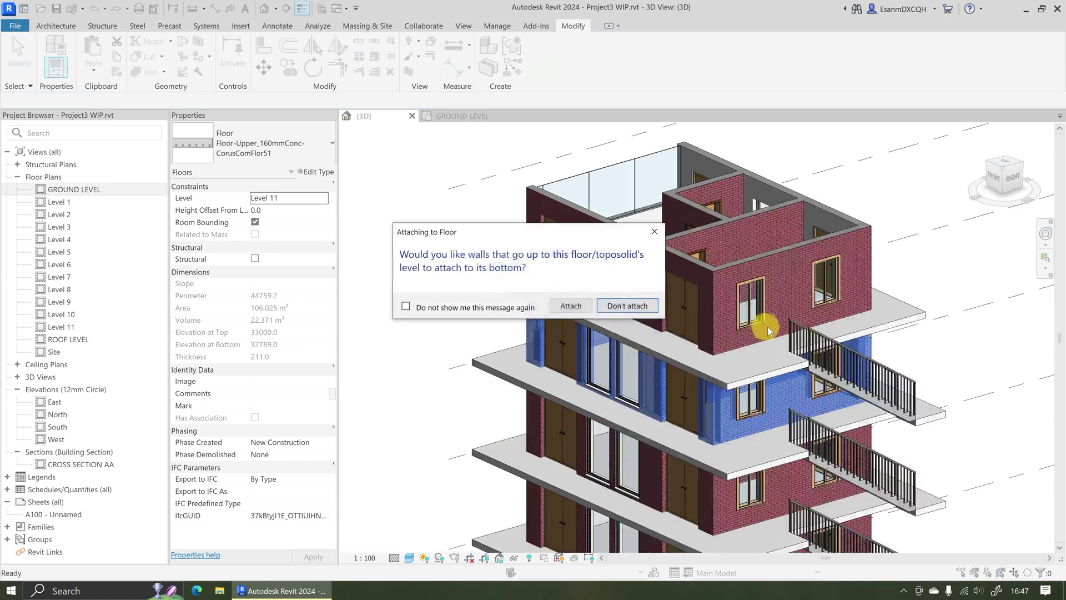
click(628, 306)
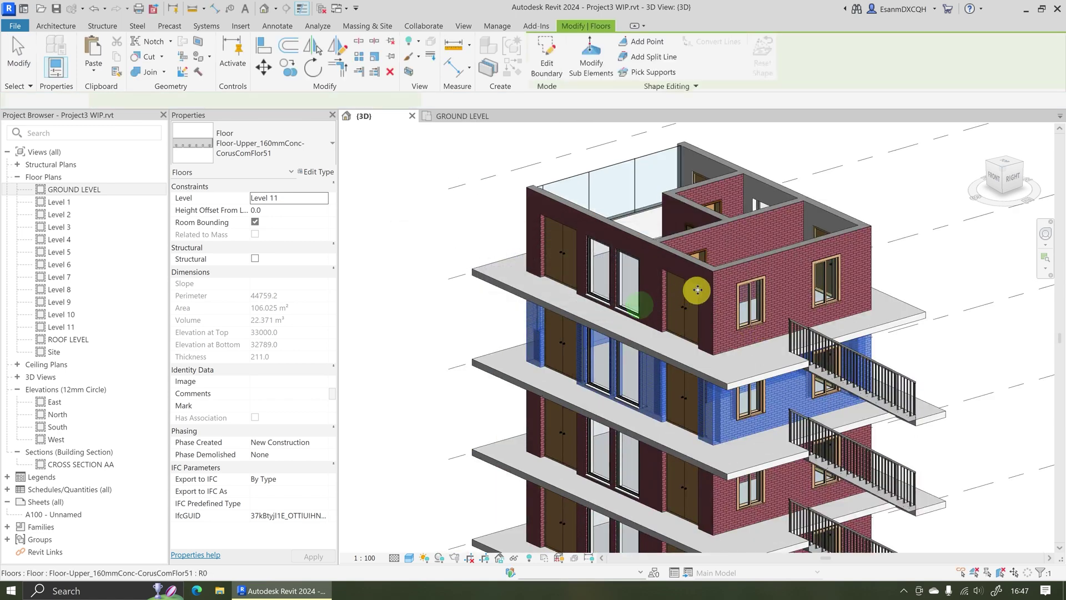
Check the tower's floors and stair in 3D, and open the Level 1 floor plan
scroll(696, 288, down, 5)
shift+middle_drag(675, 348, 579, 340)
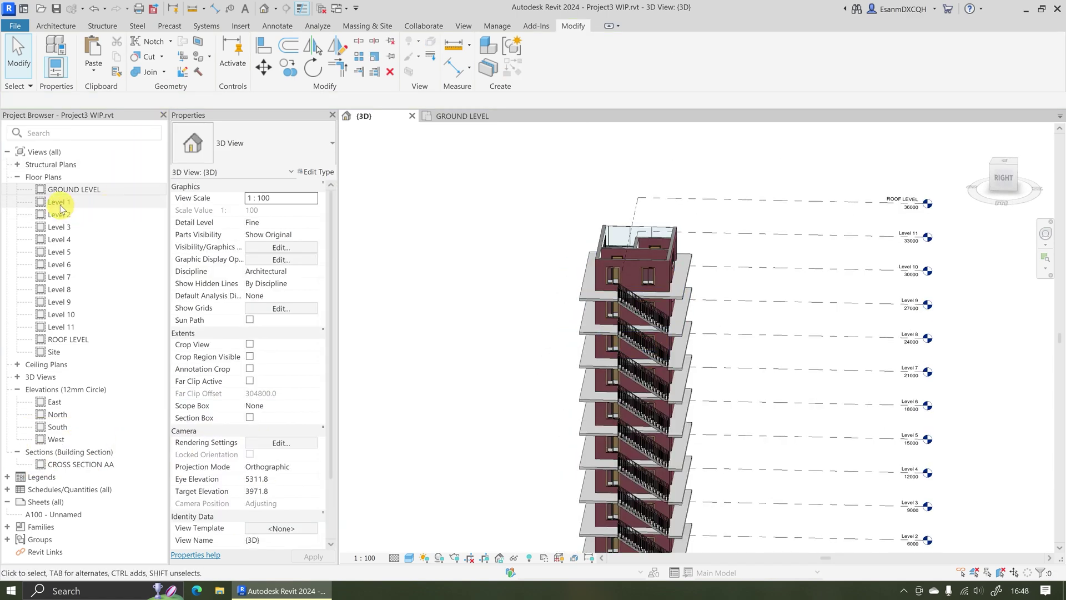
double_click(59, 202)
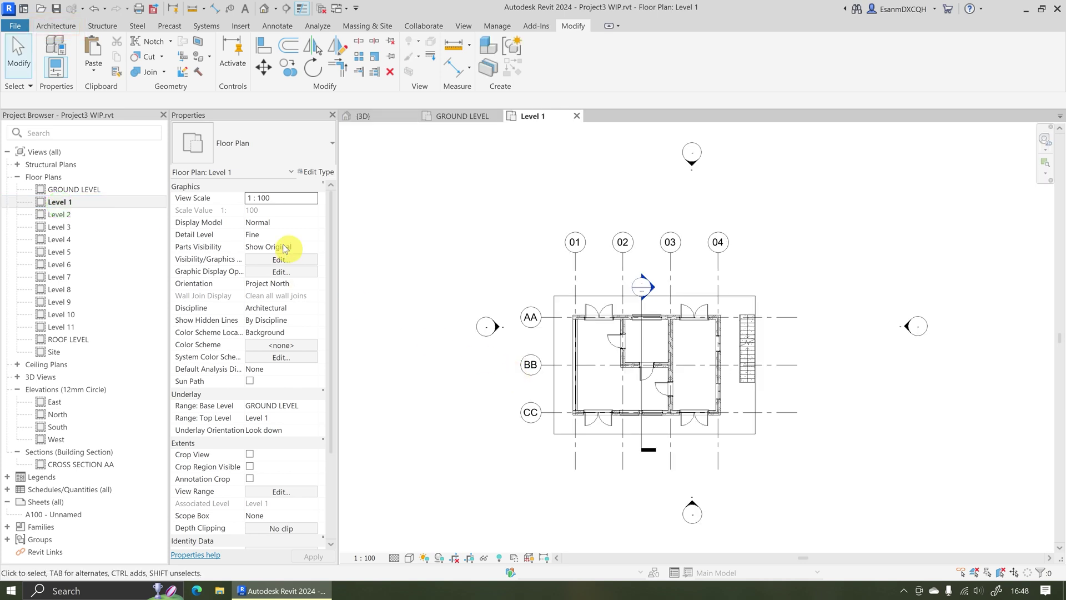
Start a 1100mm railing path on Level 1 and pick the floor's north and west edges with a 50 mm offset
click(57, 26)
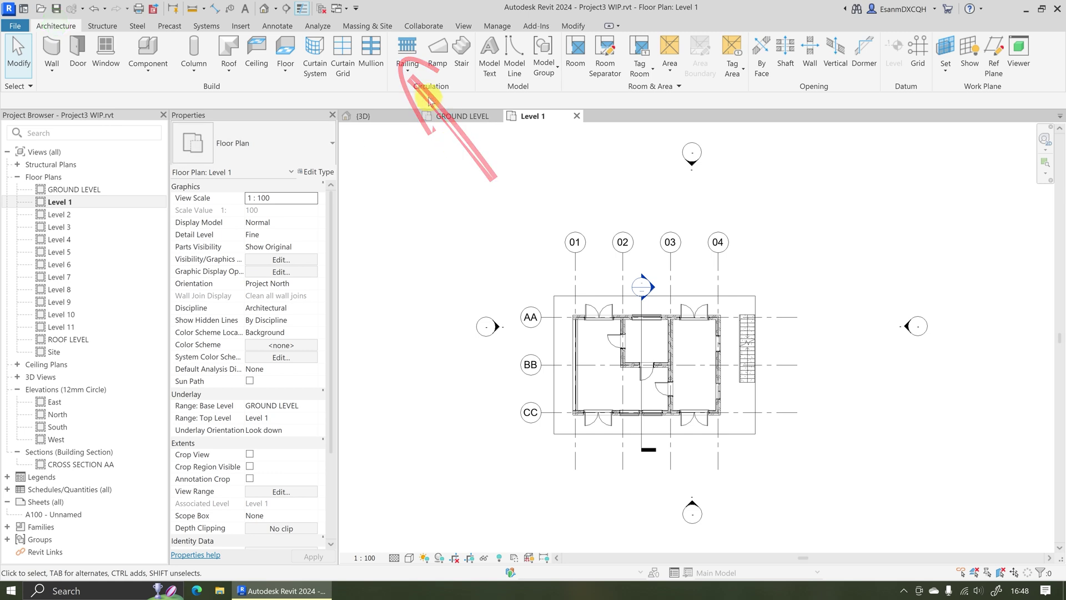
click(408, 50)
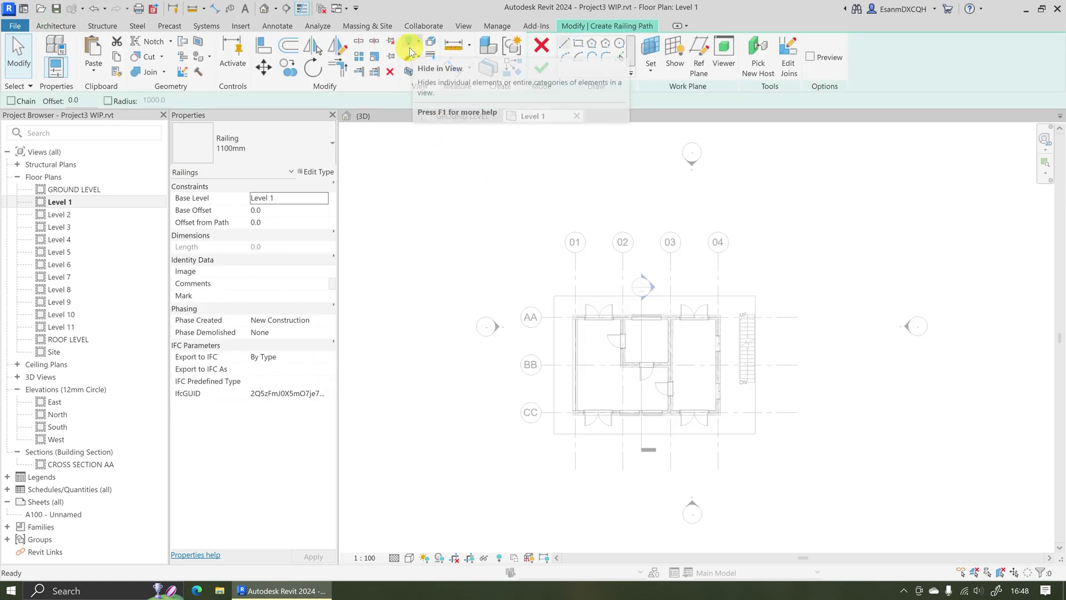
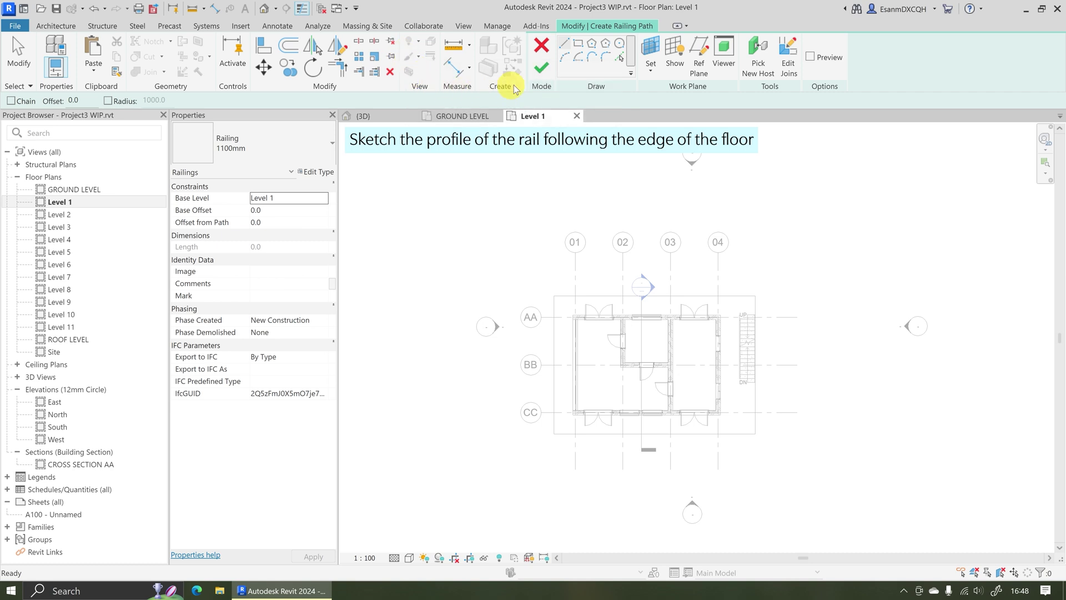
click(621, 56)
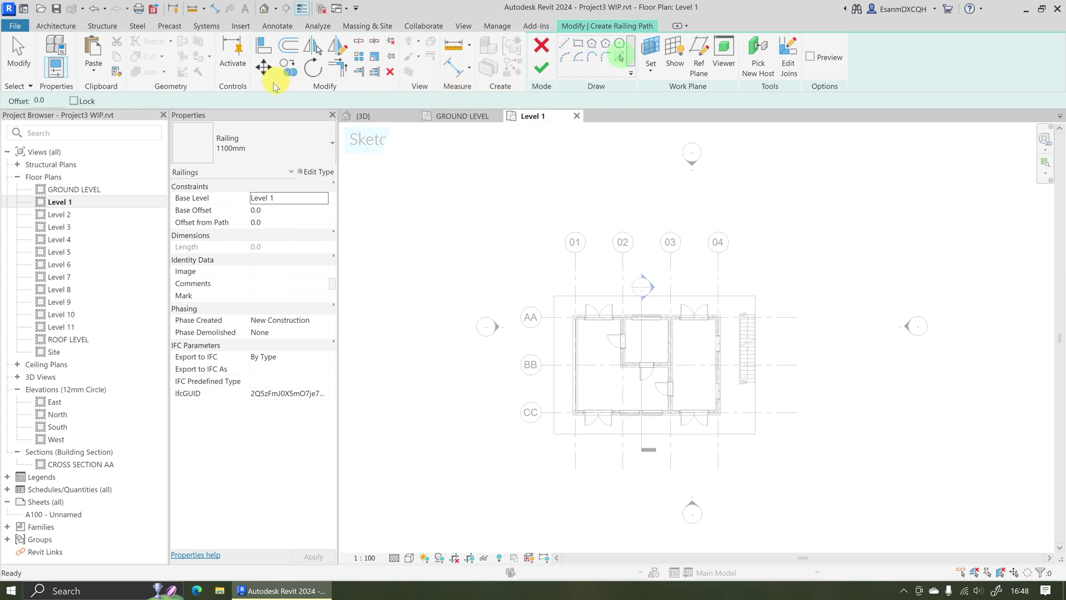
double_click(35, 100)
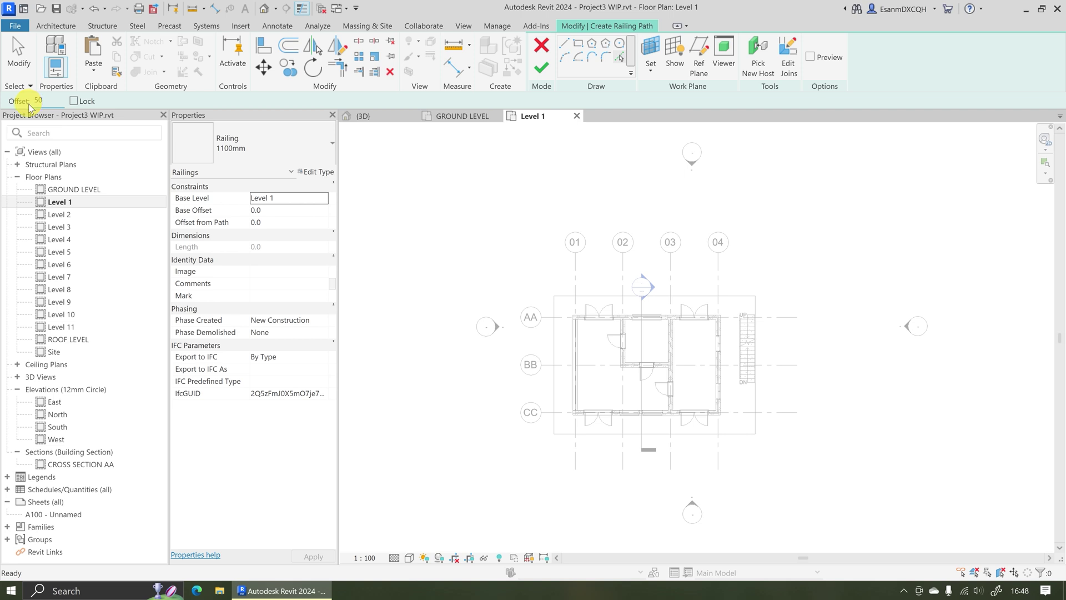
key(Return)
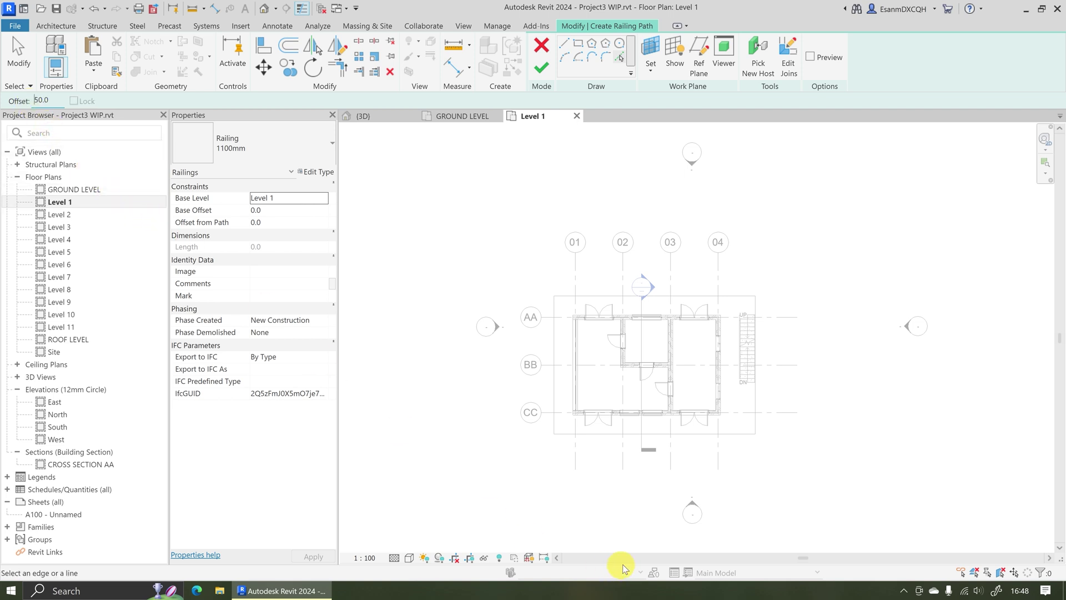
scroll(596, 402, up, 3)
scroll(604, 231, up, 2)
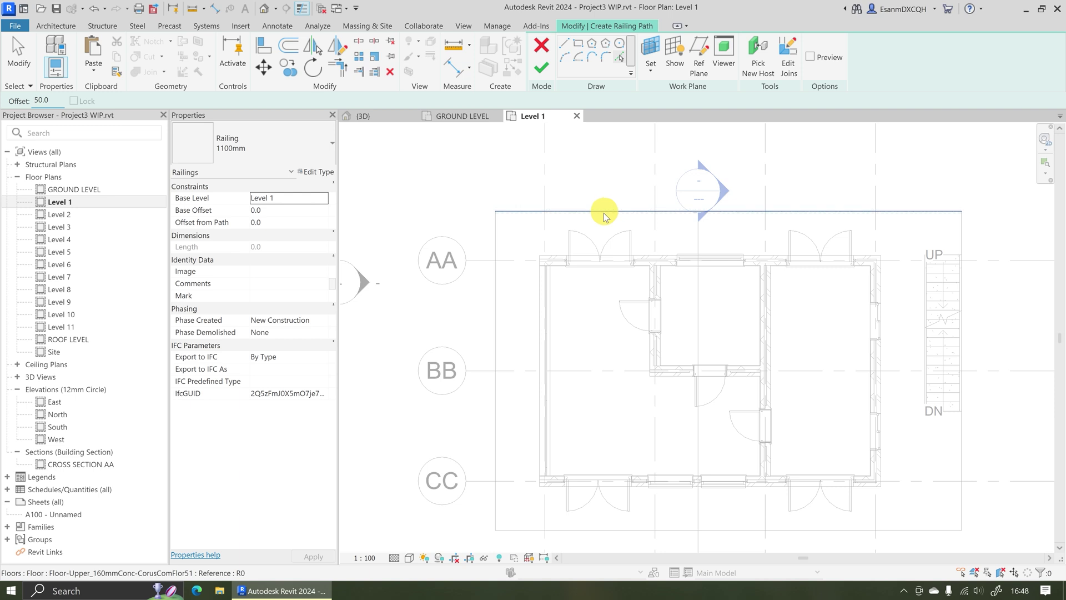
click(605, 213)
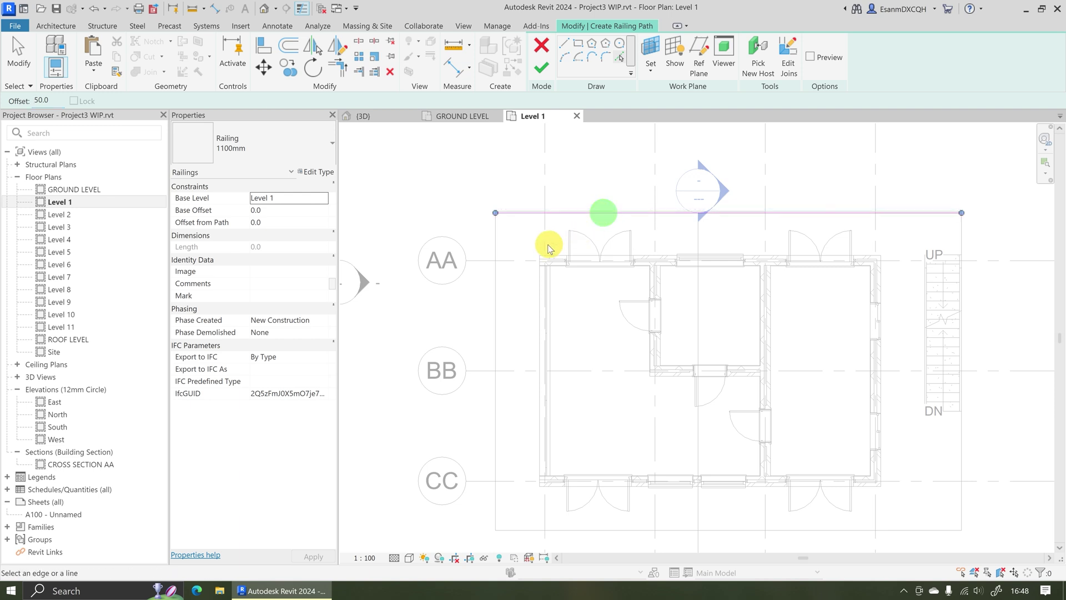
click(495, 248)
Add the floor's south edge and the east edges beside the stair to the path, finish the railing and check it in 3D
scroll(538, 307, down, 2)
scroll(581, 472, up, 3)
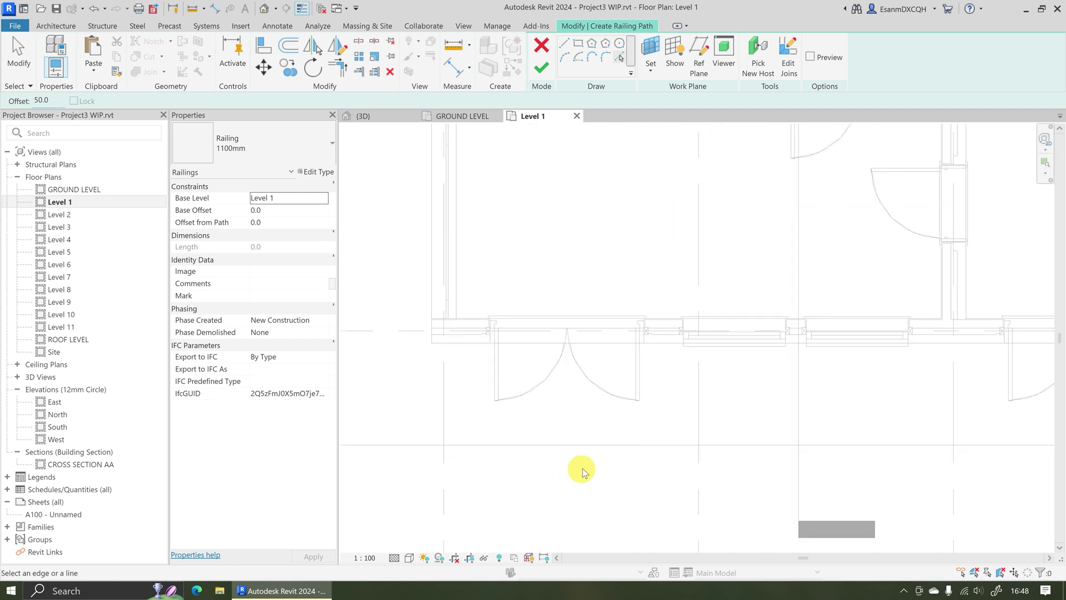
click(584, 442)
scroll(503, 452, down, 3)
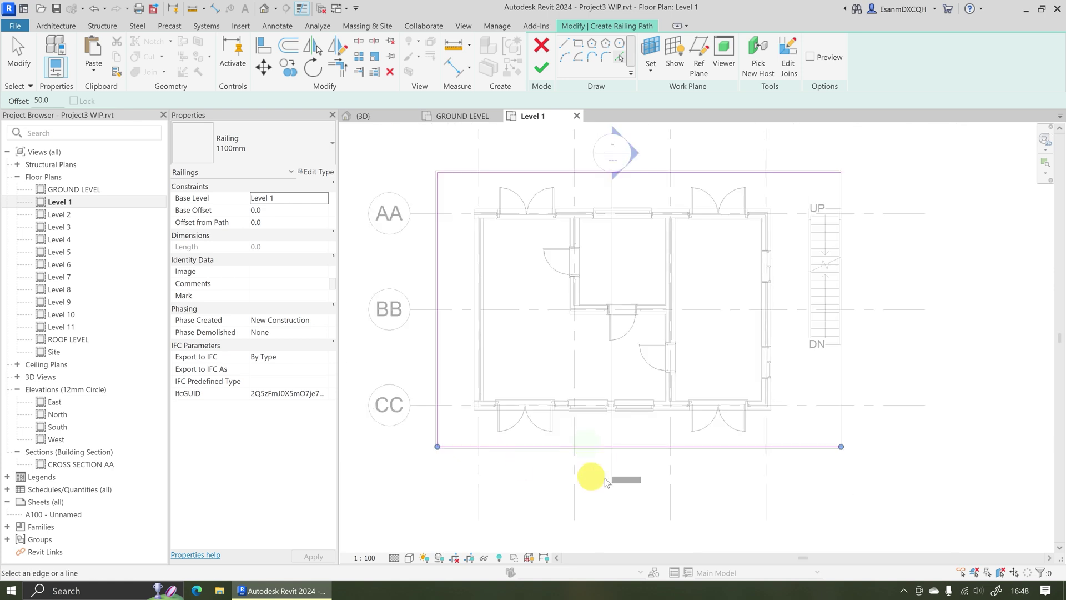
scroll(837, 400, up, 1)
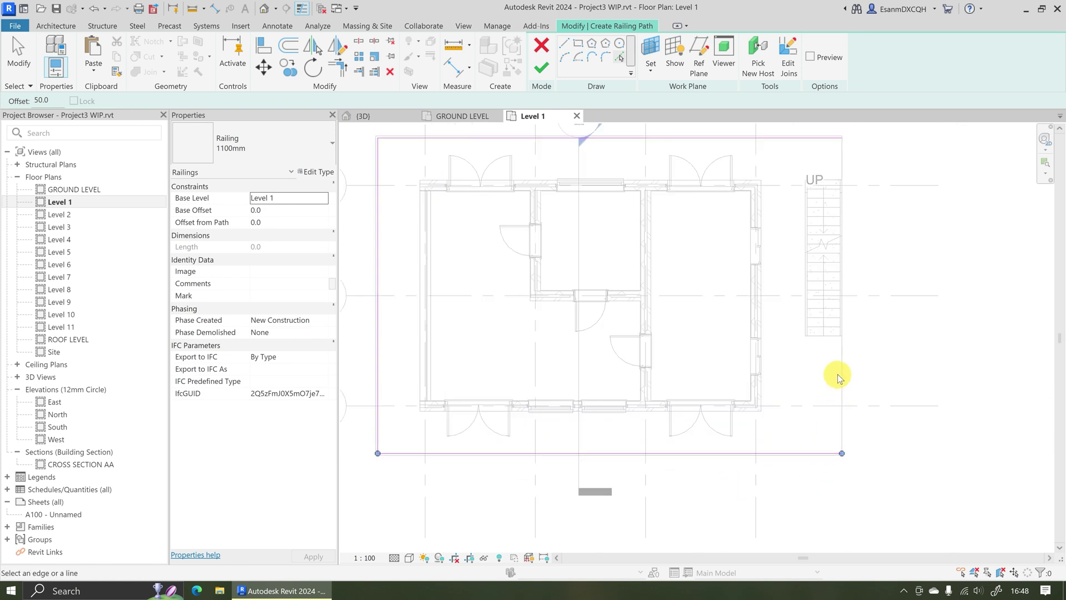
click(840, 335)
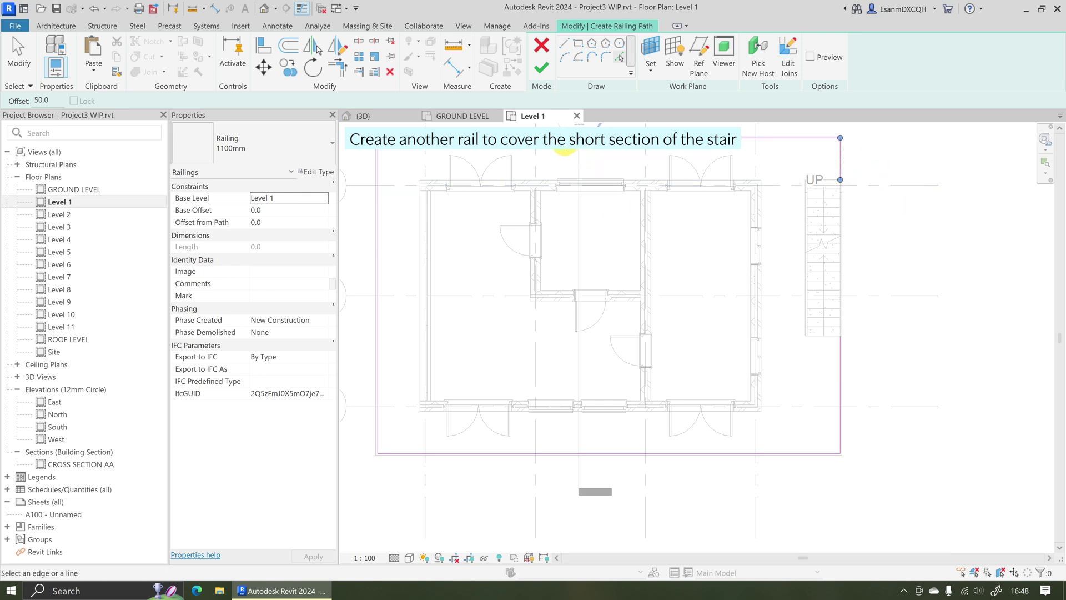
click(537, 75)
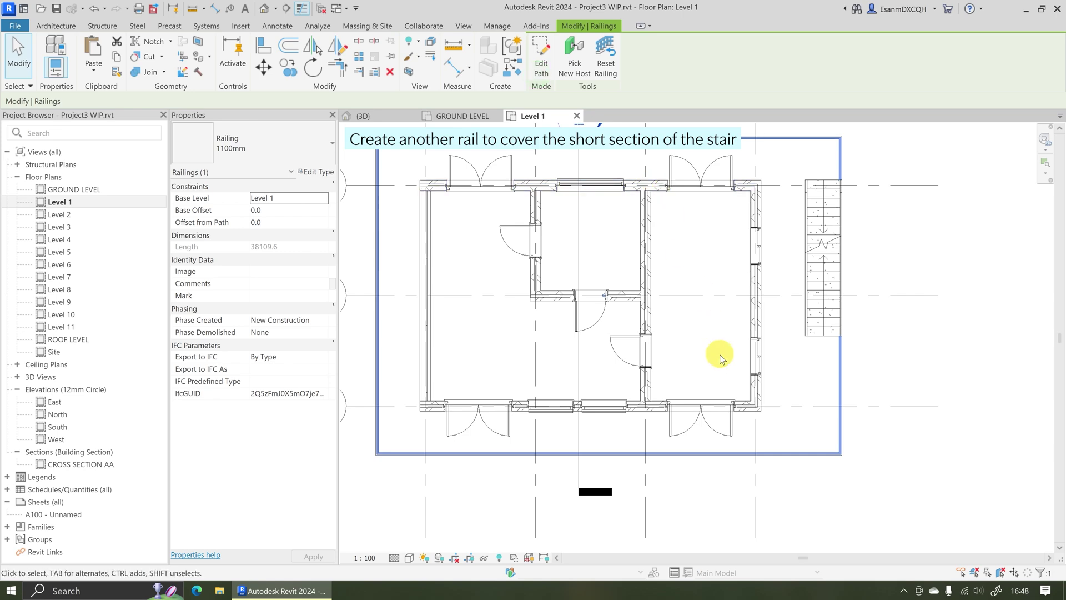
key(ctrl+Tab)
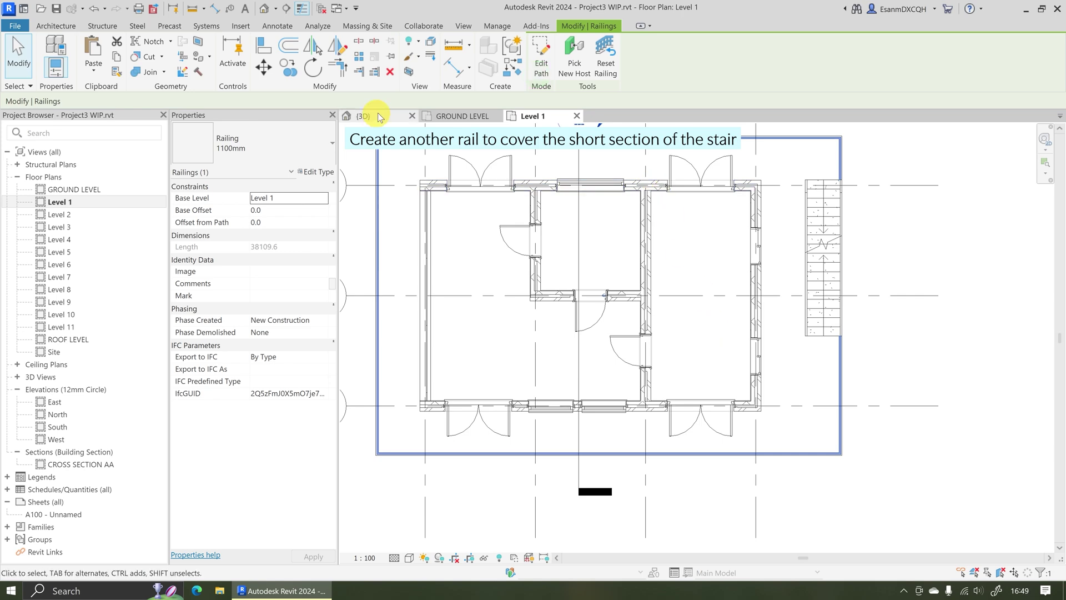
shift+middle_drag(640, 467, 691, 460)
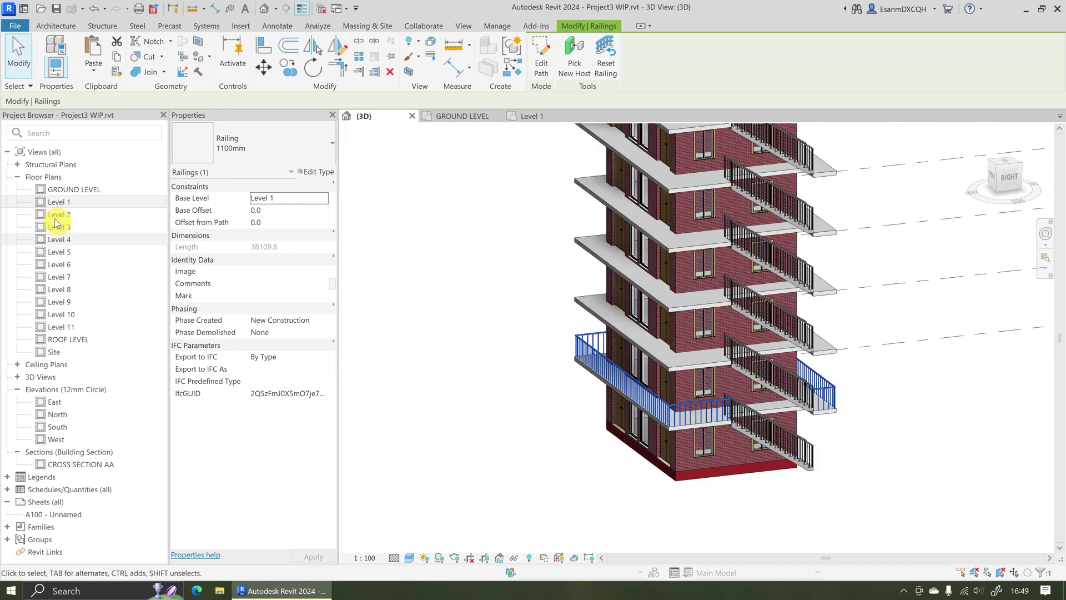
Create a second Level 1 railing along the stair's inner side, picking the stair's rail with a 50 mm offset
double_click(59, 202)
click(528, 63)
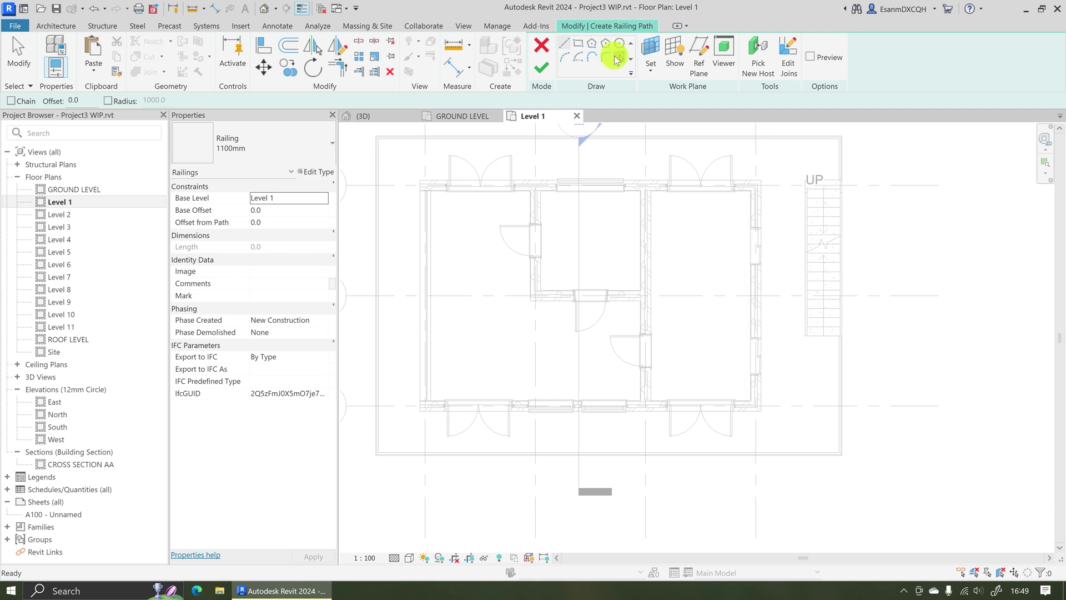
click(618, 58)
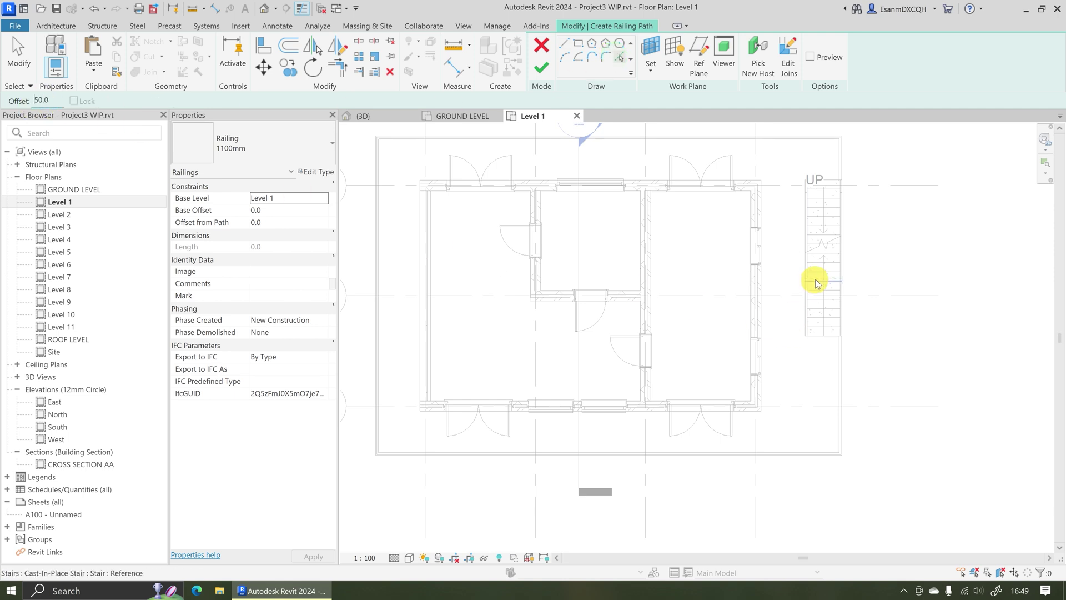
scroll(815, 278, up, 5)
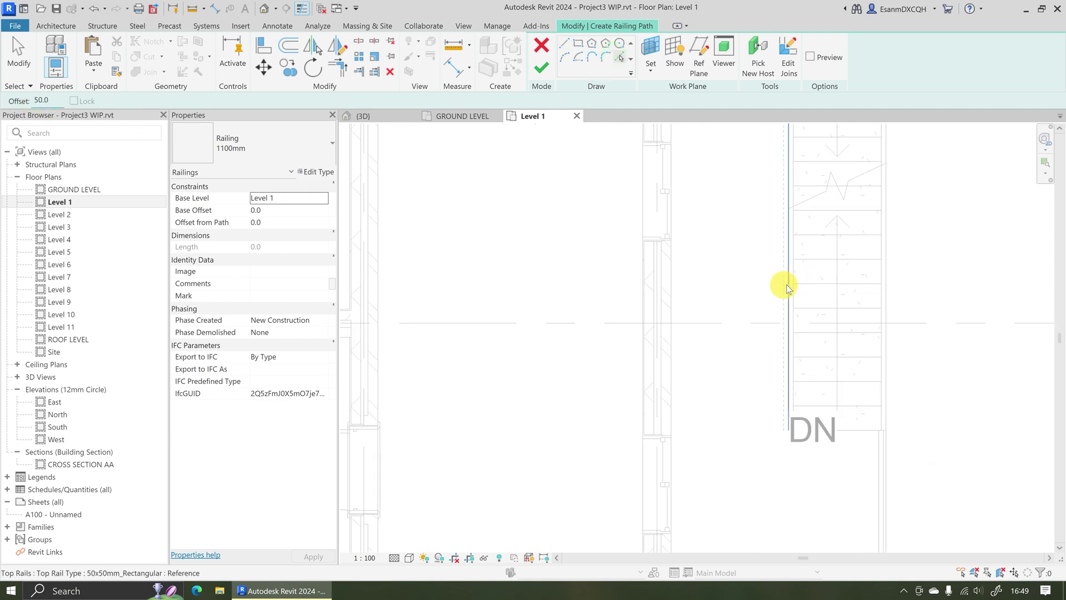
click(787, 284)
scroll(734, 334, down, 3)
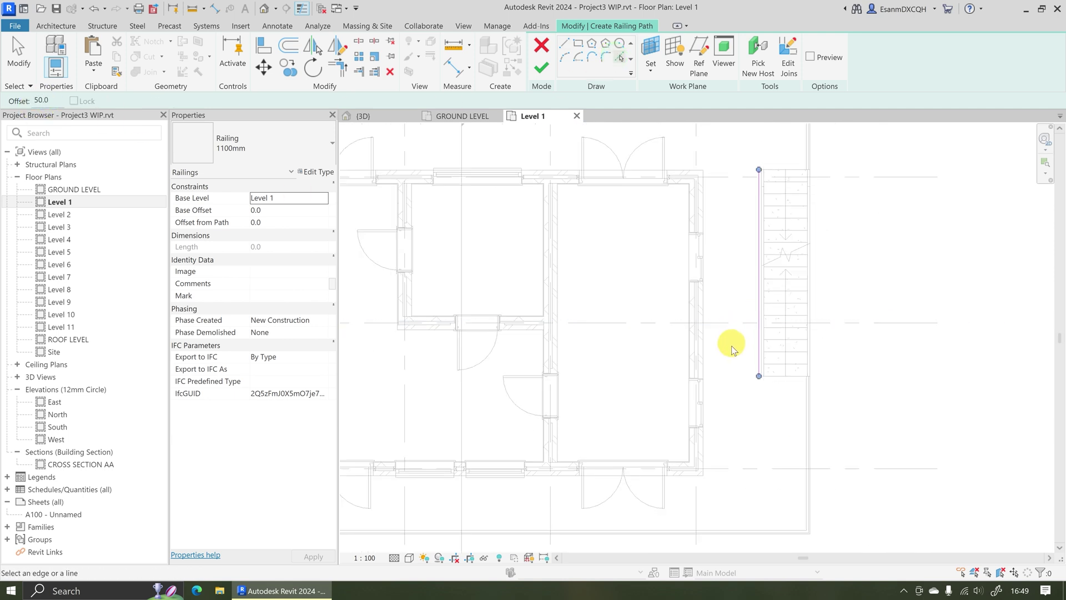
click(541, 69)
Copy both Level 1 walkway railings and paste them aligned to Level 2 through Level 11
click(395, 116)
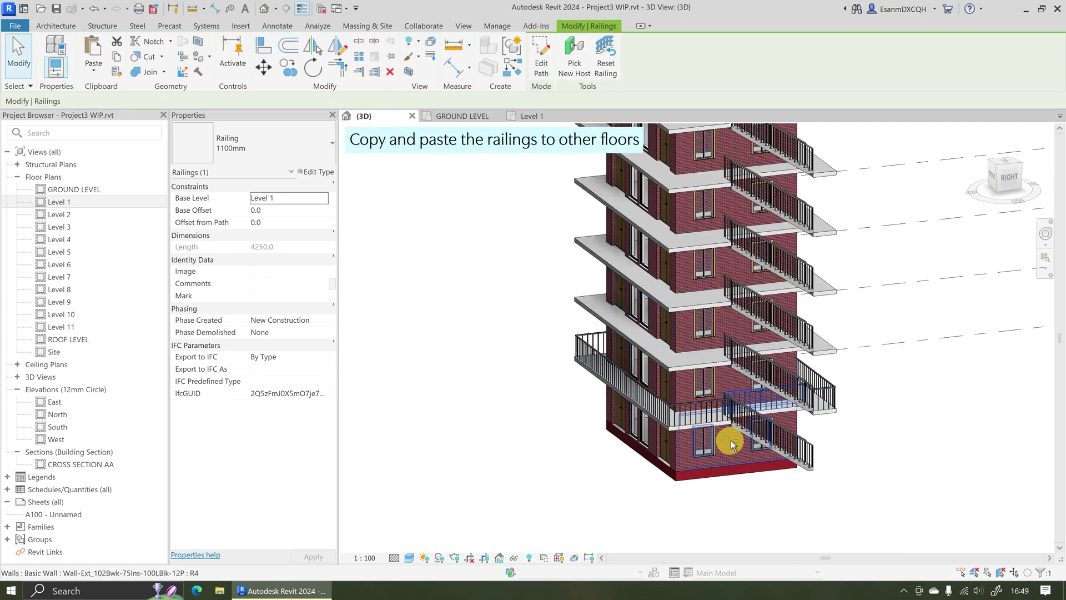
shift+middle_drag(731, 440, 817, 441)
click(821, 448)
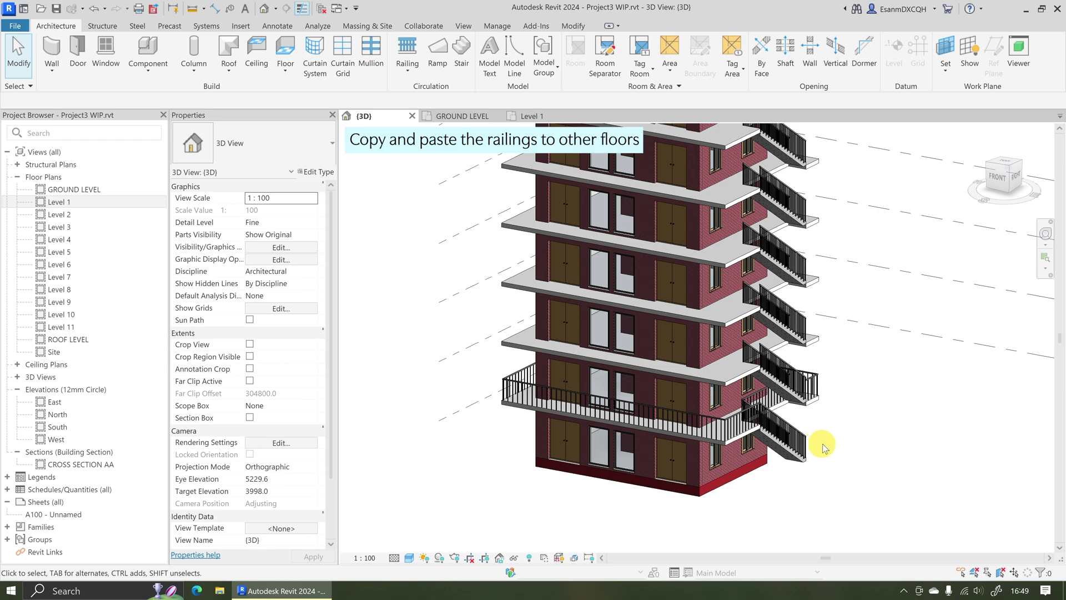
scroll(819, 442, up, 1)
click(453, 366)
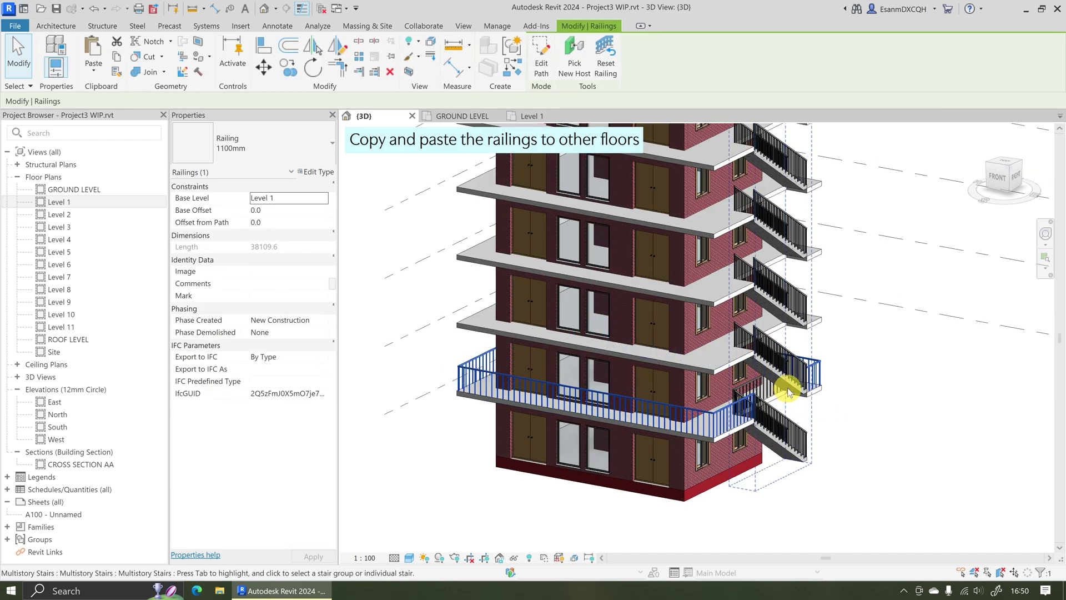
scroll(788, 392, up, 2)
shift+middle_drag(742, 381, 622, 416)
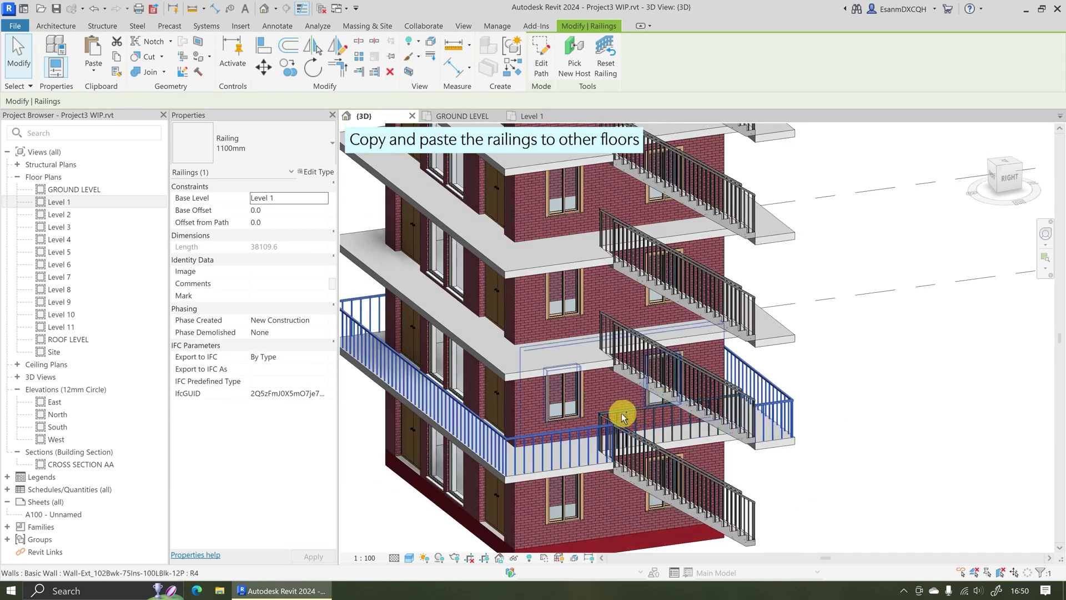
ctrl+click(620, 418)
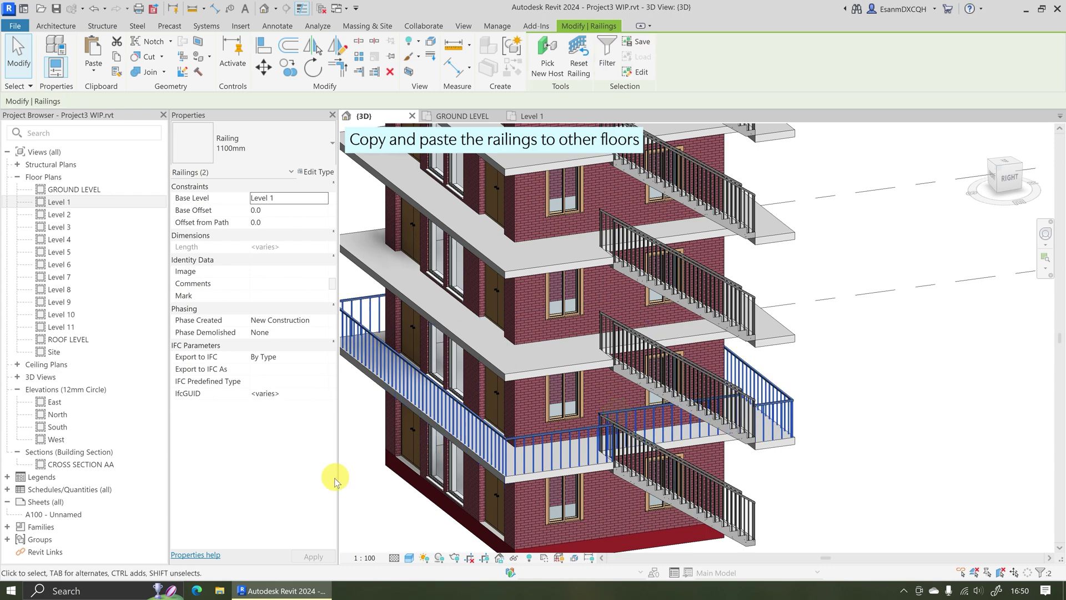
shift+middle_drag(561, 463, 761, 455)
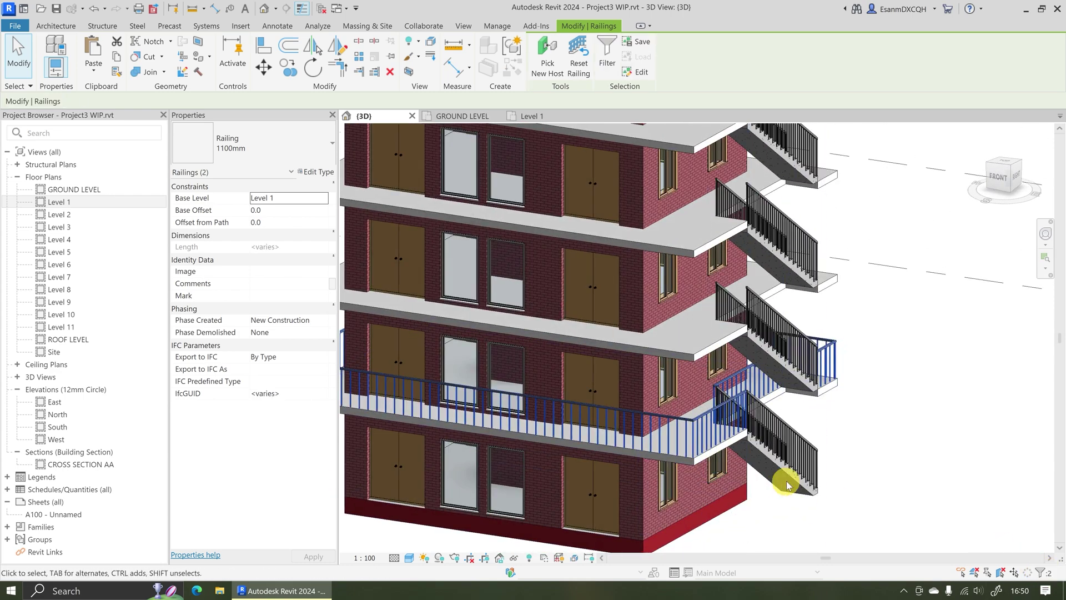
click(118, 58)
click(93, 70)
click(144, 114)
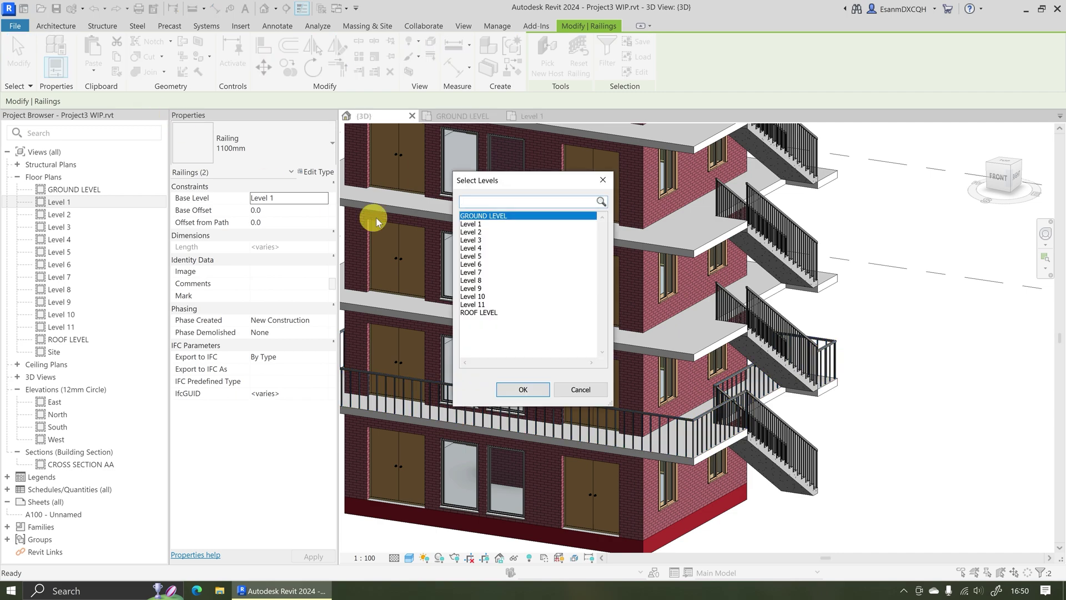
click(471, 233)
shift+click(478, 304)
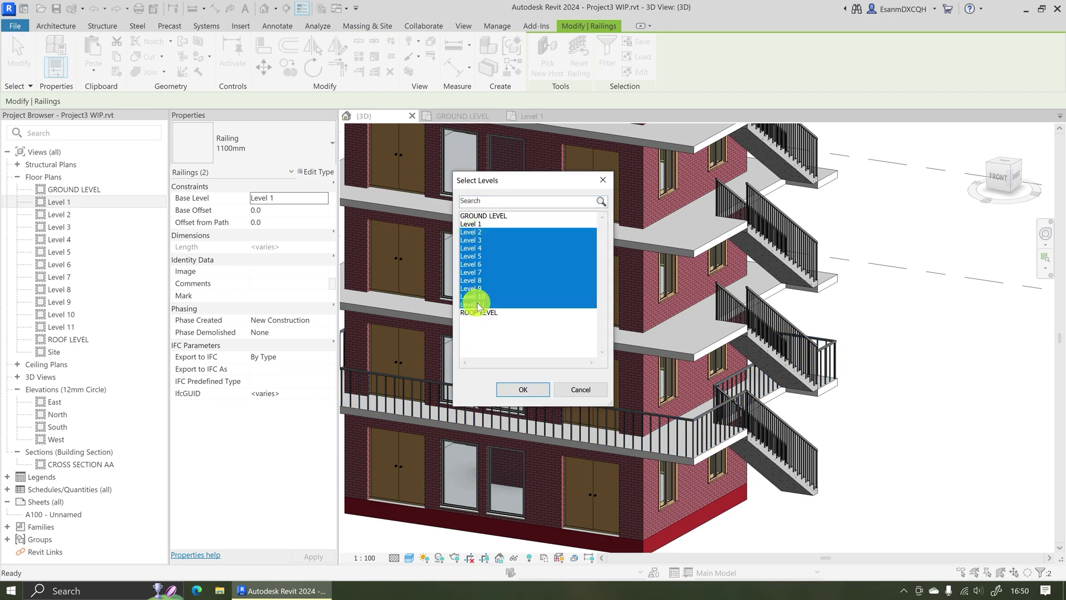
click(519, 391)
Open the path sketch of the Level 11 perimeter railing that overhangs the floor beside the stair
scroll(647, 364, down, 3)
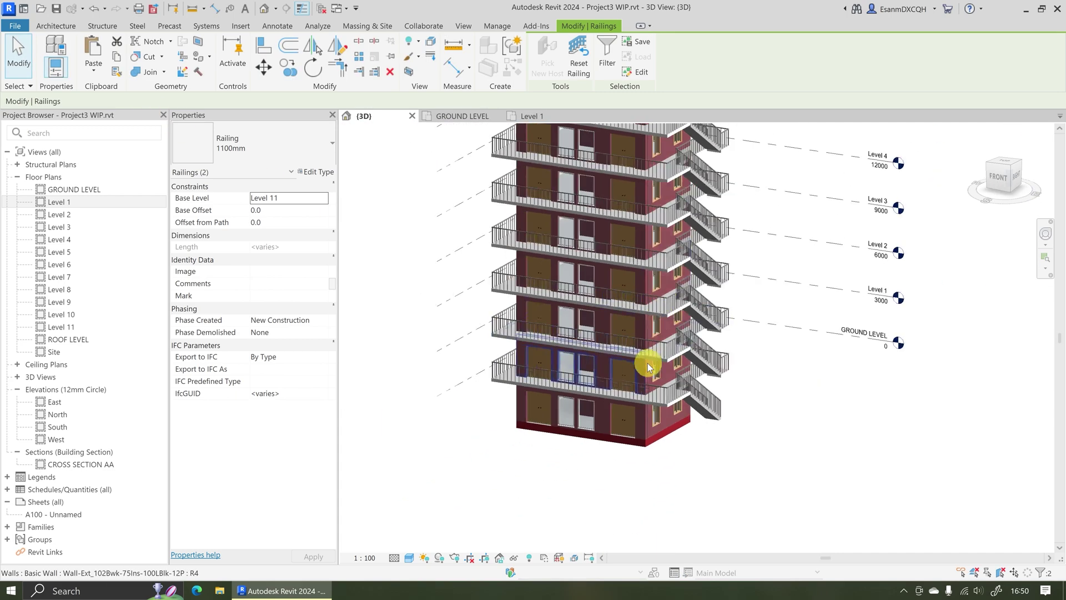
middle_drag(671, 331, 675, 532)
mouse_move(660, 234)
middle_down()
mouse_move(653, 315)
mouse_move(643, 302)
mouse_move(626, 340)
middle_up()
scroll(707, 228, up, 3)
scroll(773, 216, up, 2)
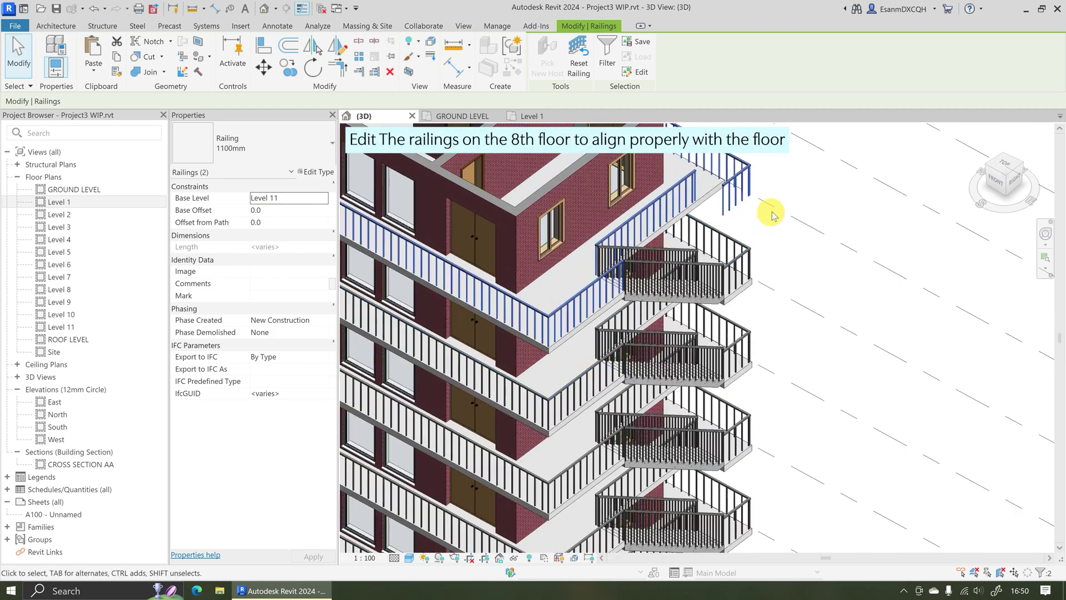
click(792, 206)
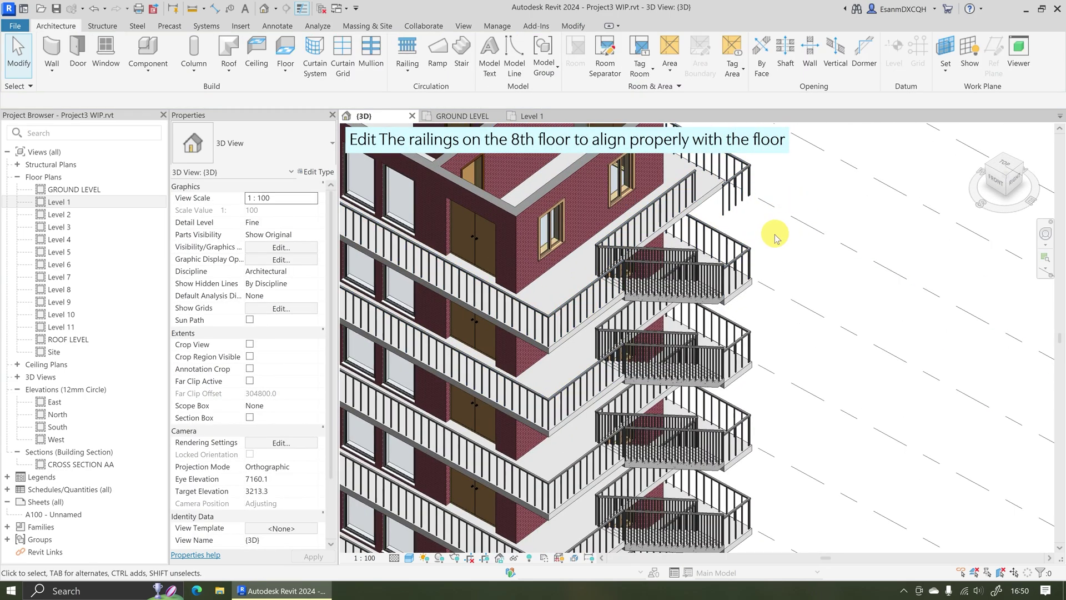
click(680, 193)
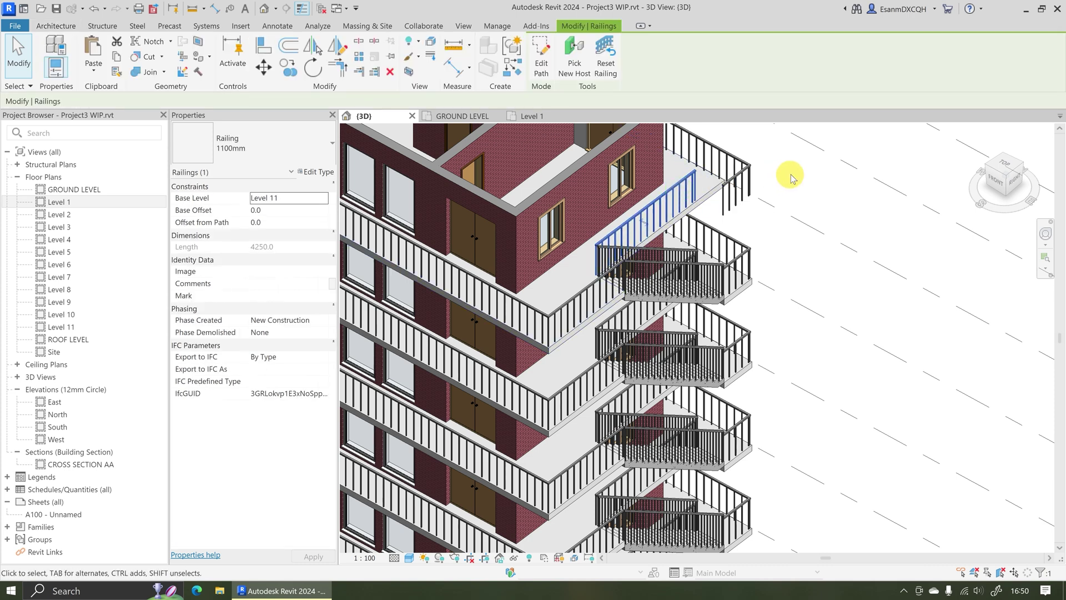
click(792, 177)
double_click(729, 160)
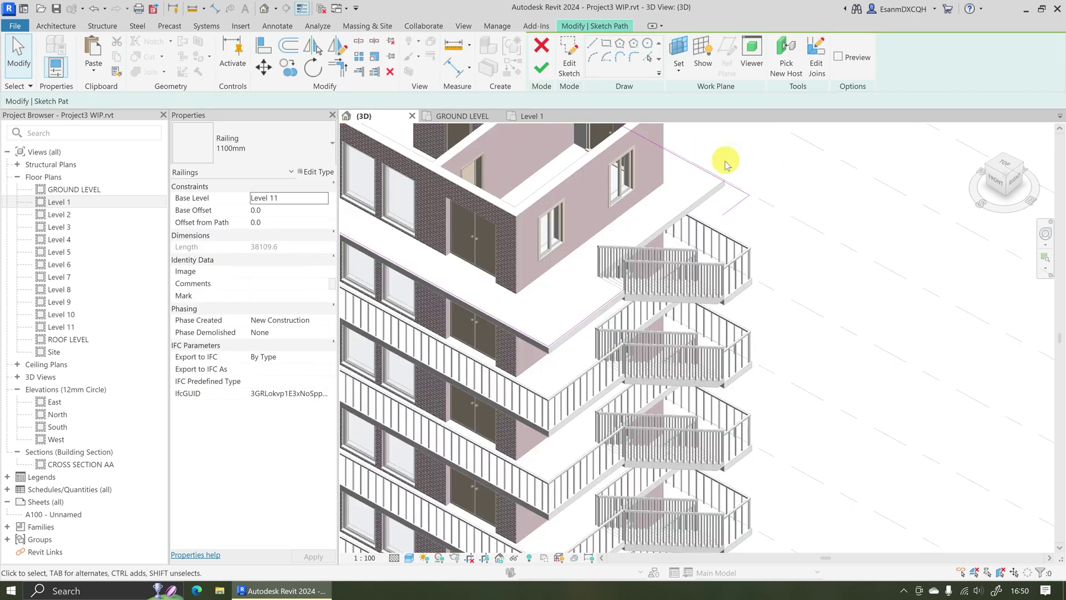
Add a path line along the Level 11 floor edge on the stair's inner side, picked with a 50 mm offset
click(1001, 169)
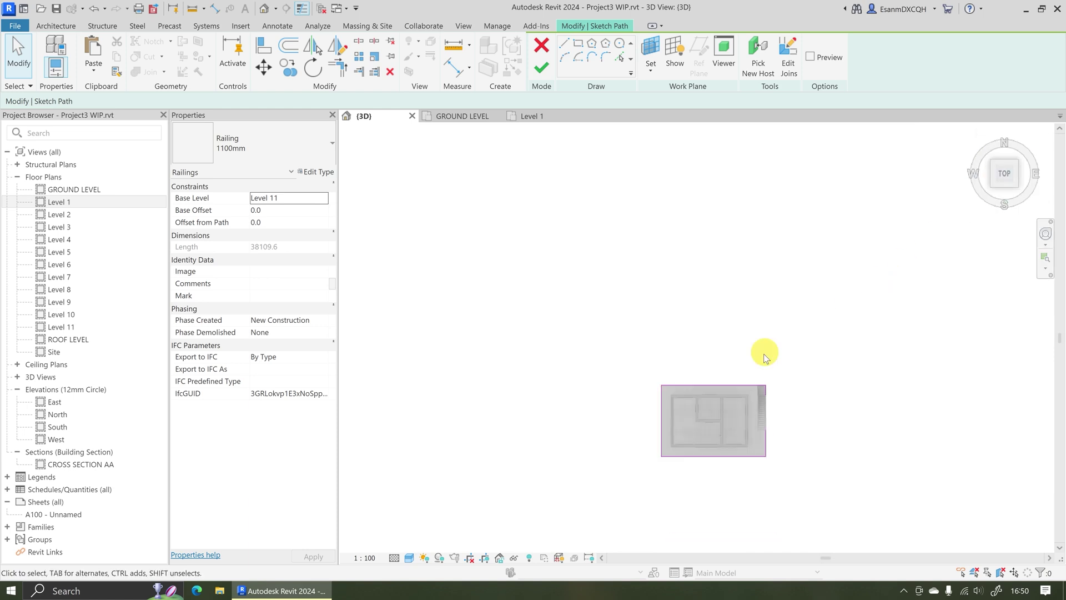
scroll(761, 352, up, 5)
middle_drag(752, 418, 727, 477)
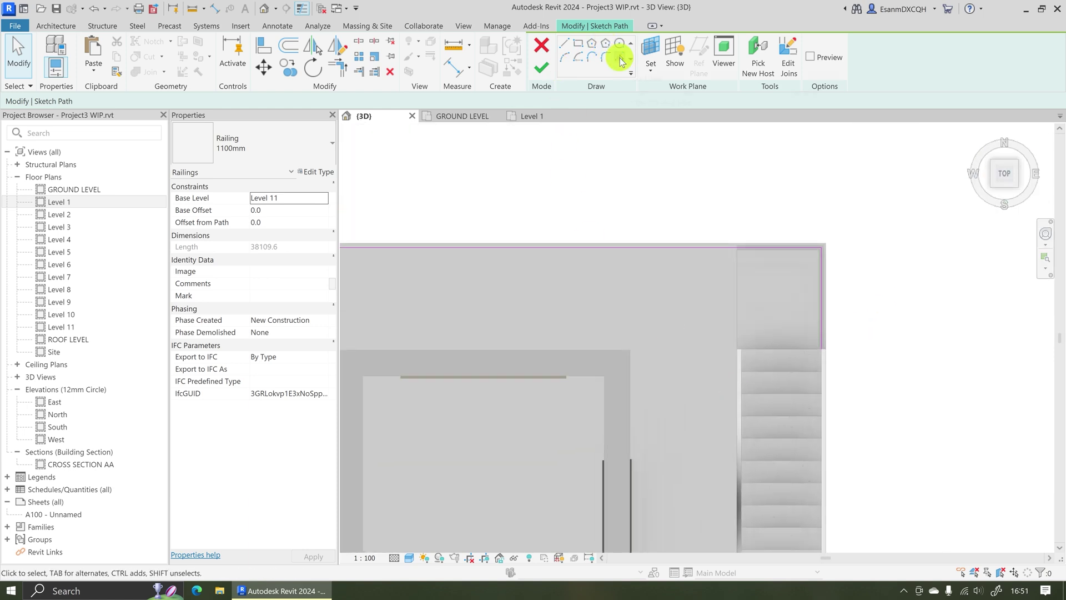
click(620, 58)
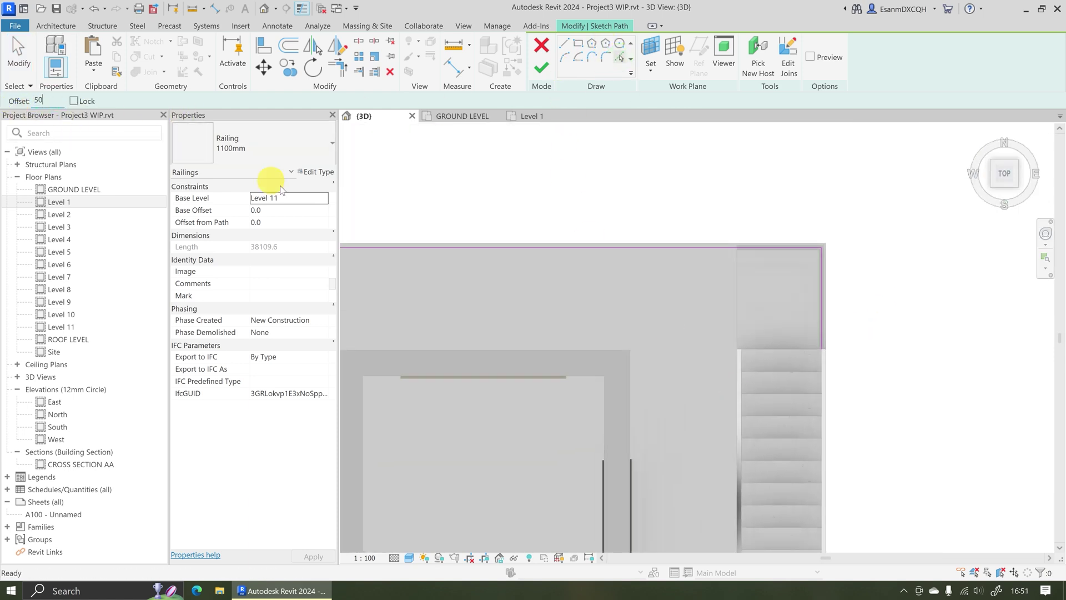
text(50)
click(735, 305)
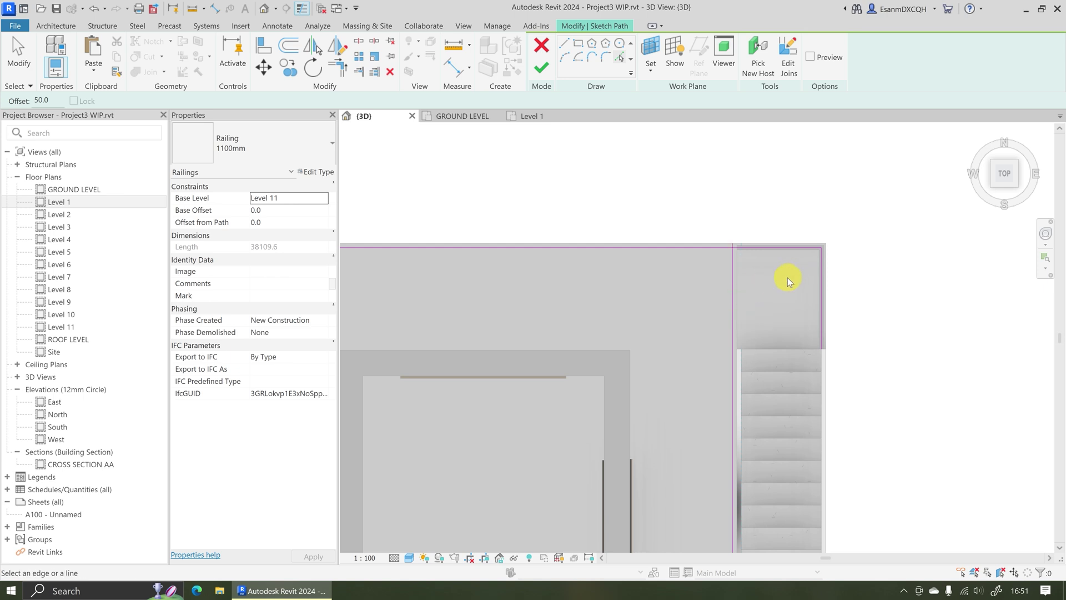
Trim the north path line and the new line beside the stair to a corner, dropping the overhanging part
key(t)
key(r)
click(698, 248)
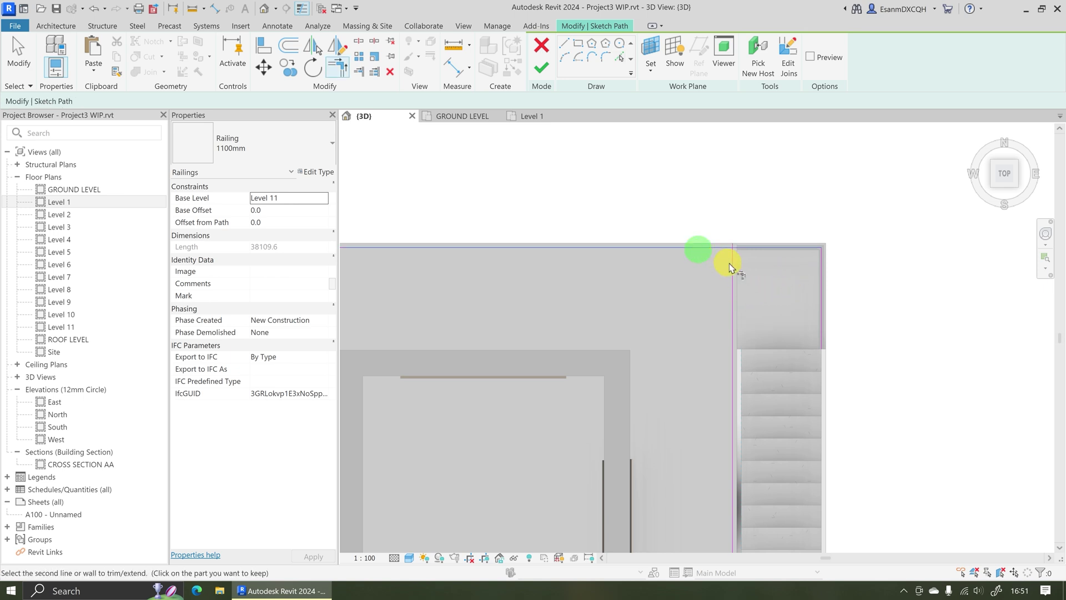
click(729, 269)
key(Escape)
mouse_move(825, 285)
middle_down()
mouse_move(762, 230)
mouse_move(761, 177)
middle_up()
scroll(742, 204, down, 3)
middle_drag(763, 266, 765, 352)
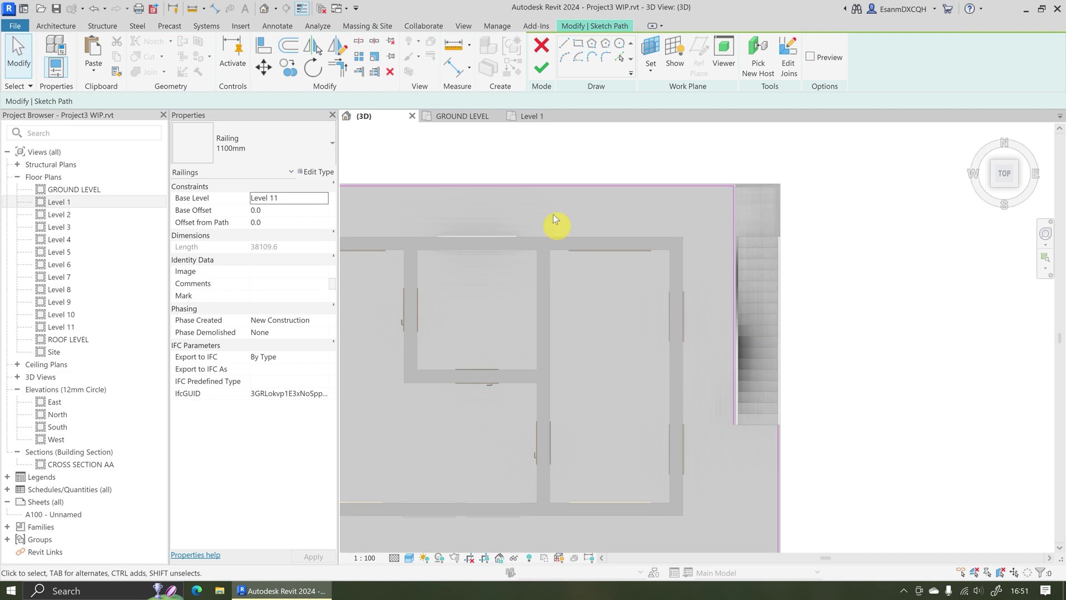
Finish the Level 11 railing path and check the railing in 3D
click(541, 67)
mouse_move(708, 323)
shift+middle_down()
mouse_move(618, 352)
mouse_move(576, 215)
shift+middle_up()
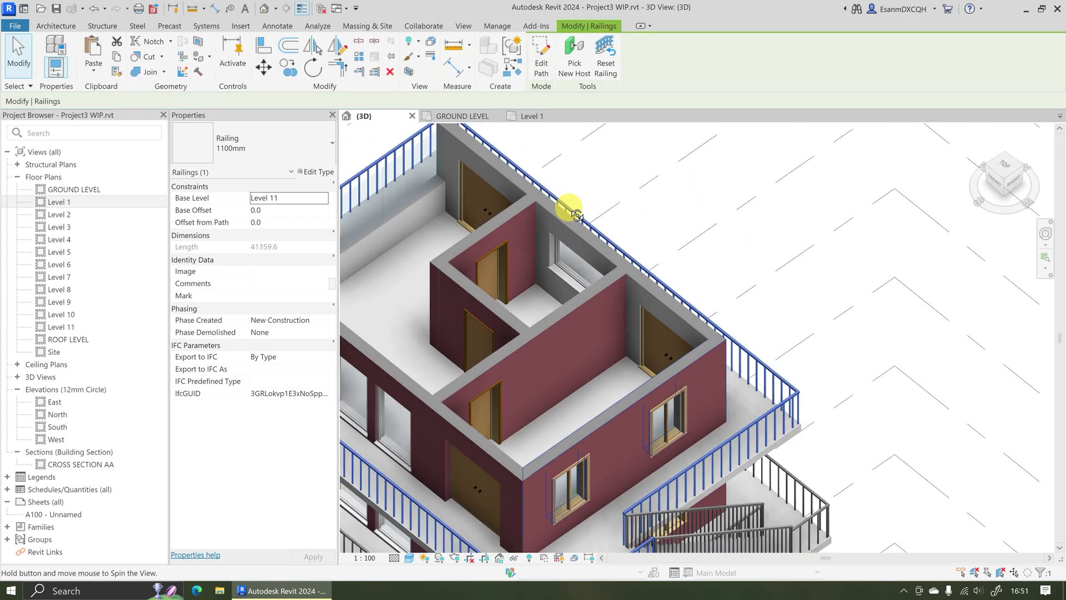
scroll(643, 172, down, 4)
shift+middle_drag(642, 172, 647, 249)
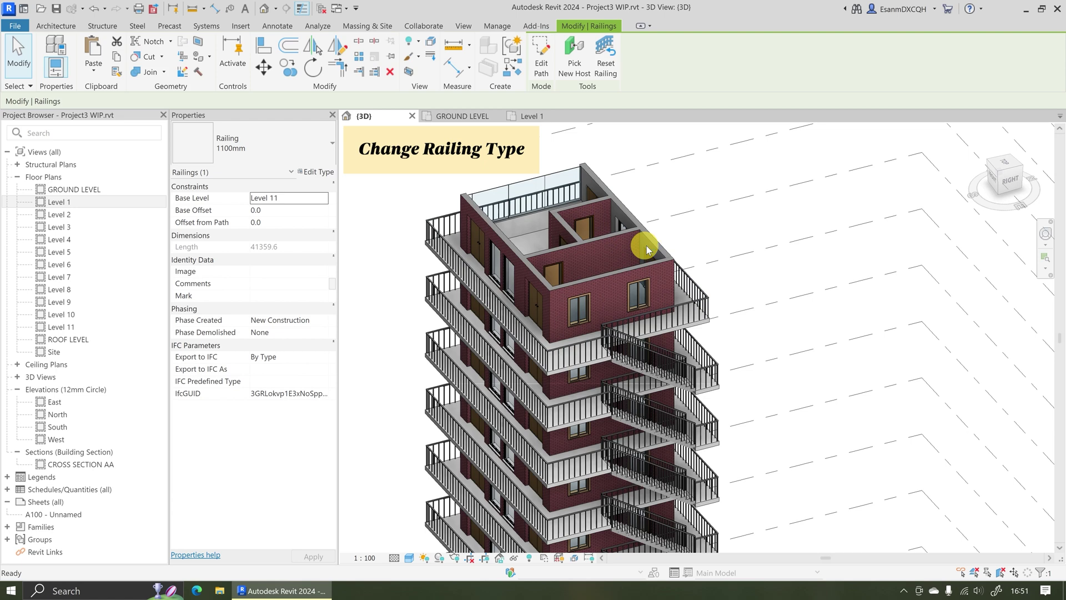
key(Escape)
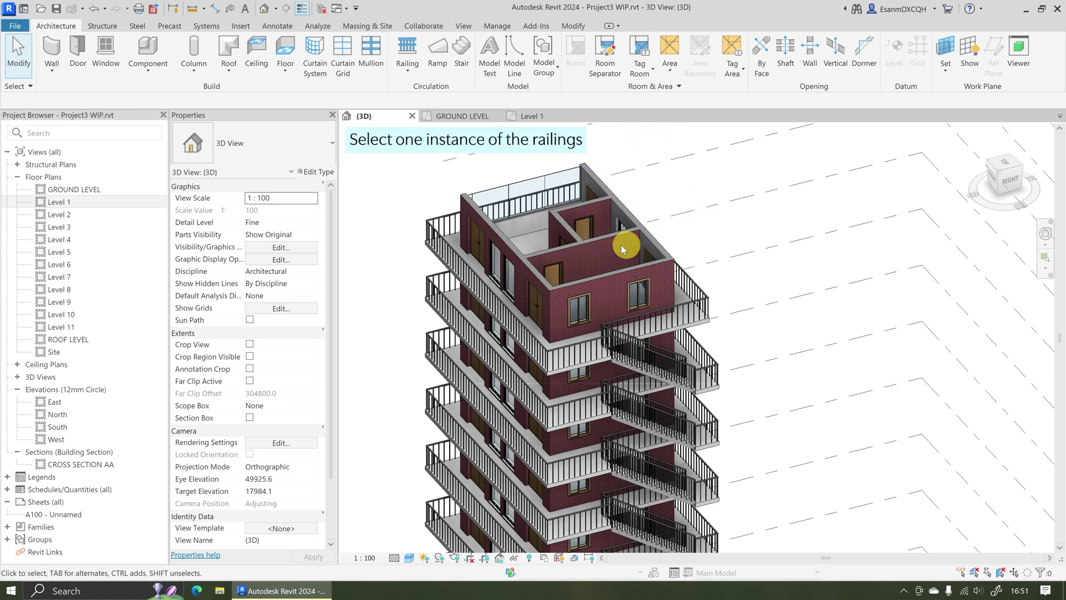
Select all instances of the 1100mm railing in the entire project and change their type to Glass_Panel-Bottom_Fill
click(437, 227)
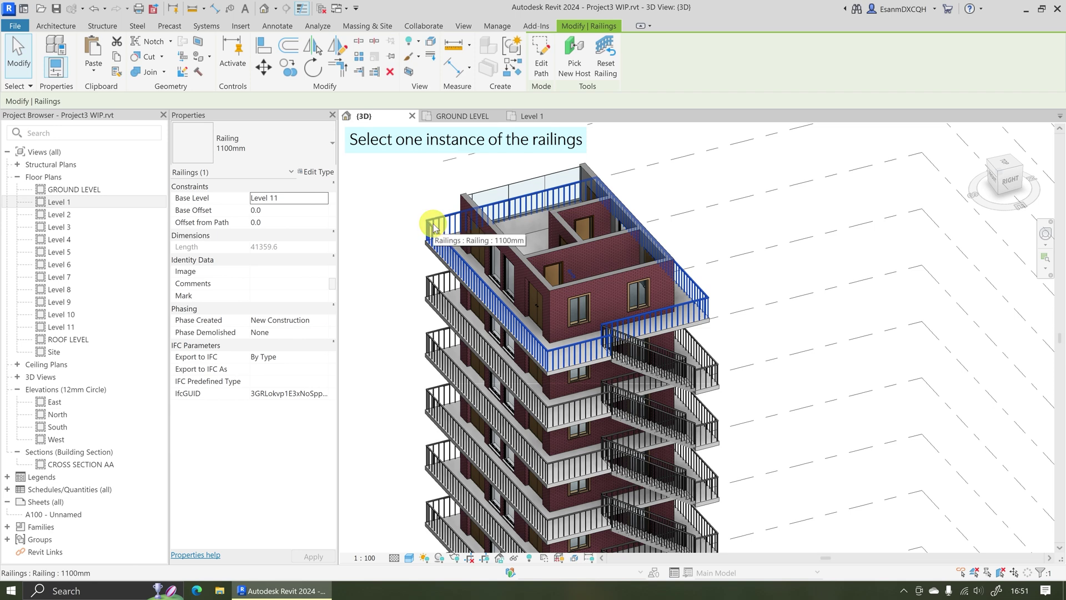
right_click(434, 228)
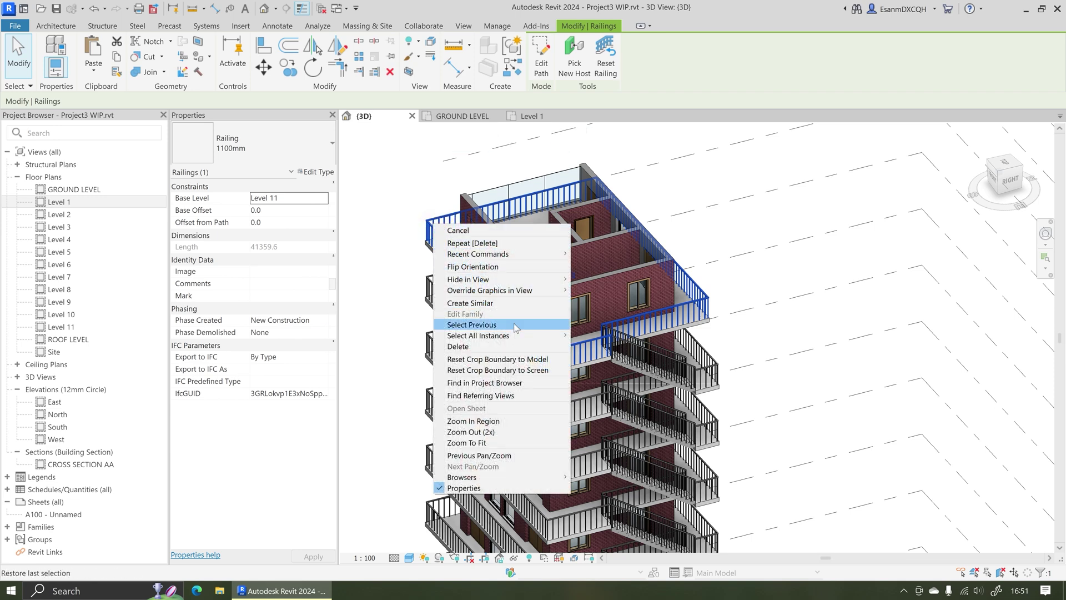
mouse_move(515, 335)
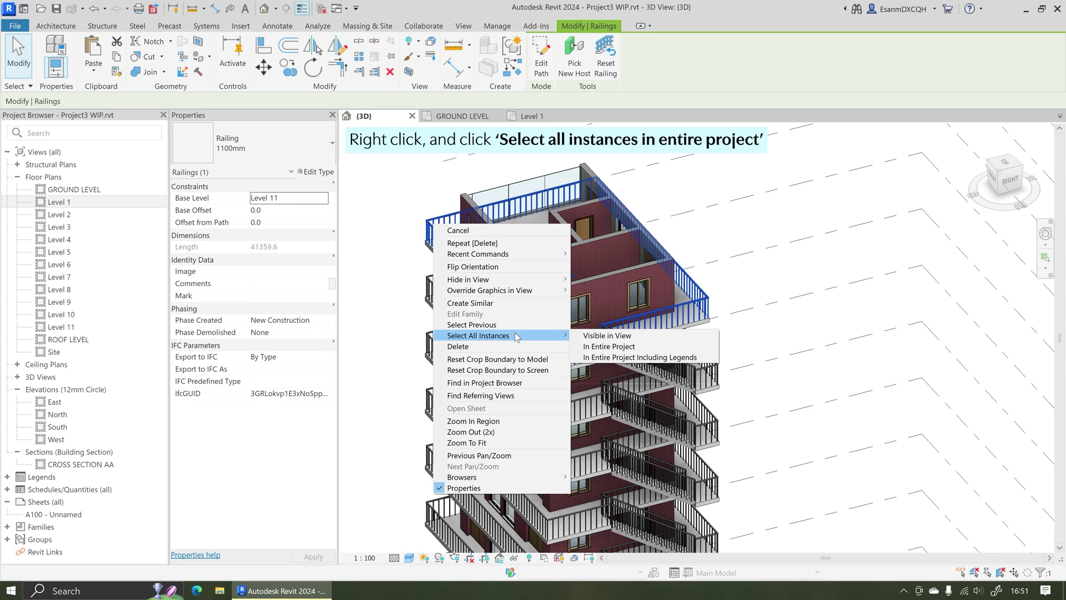
click(635, 348)
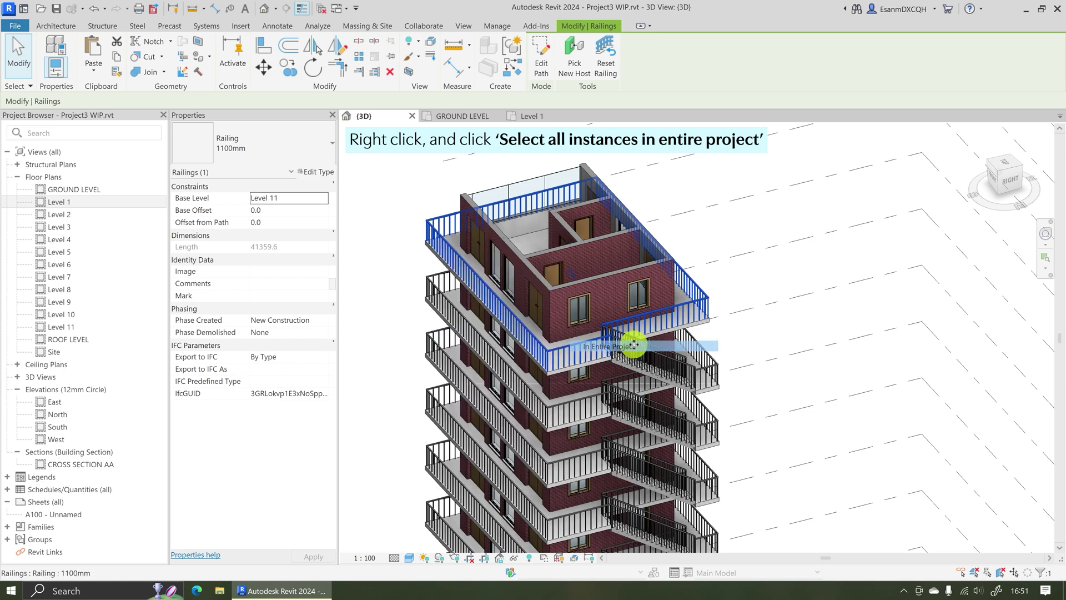
scroll(819, 250, down, 2)
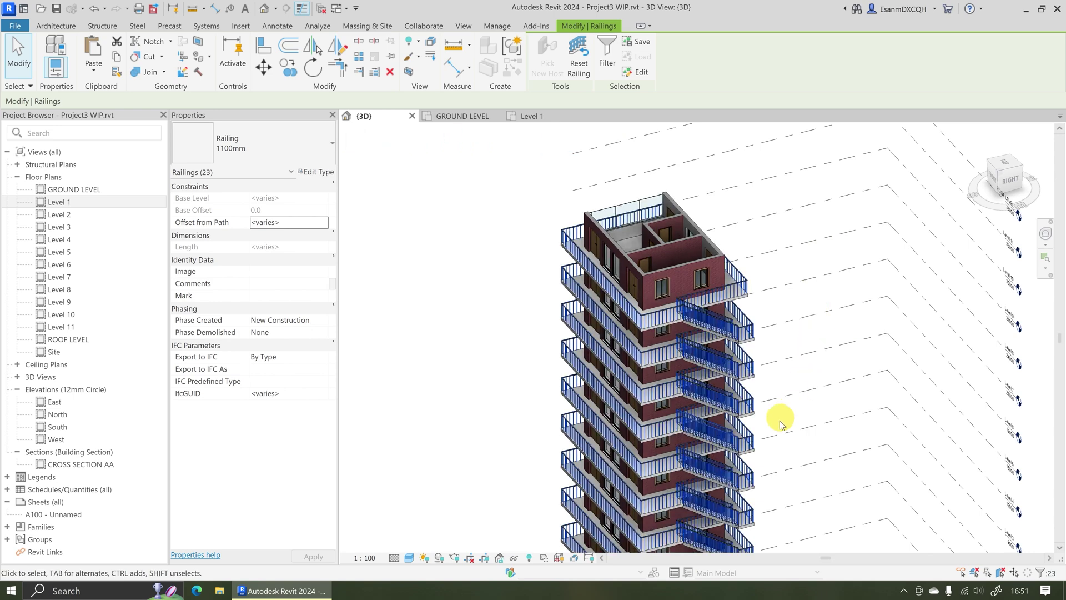
click(273, 156)
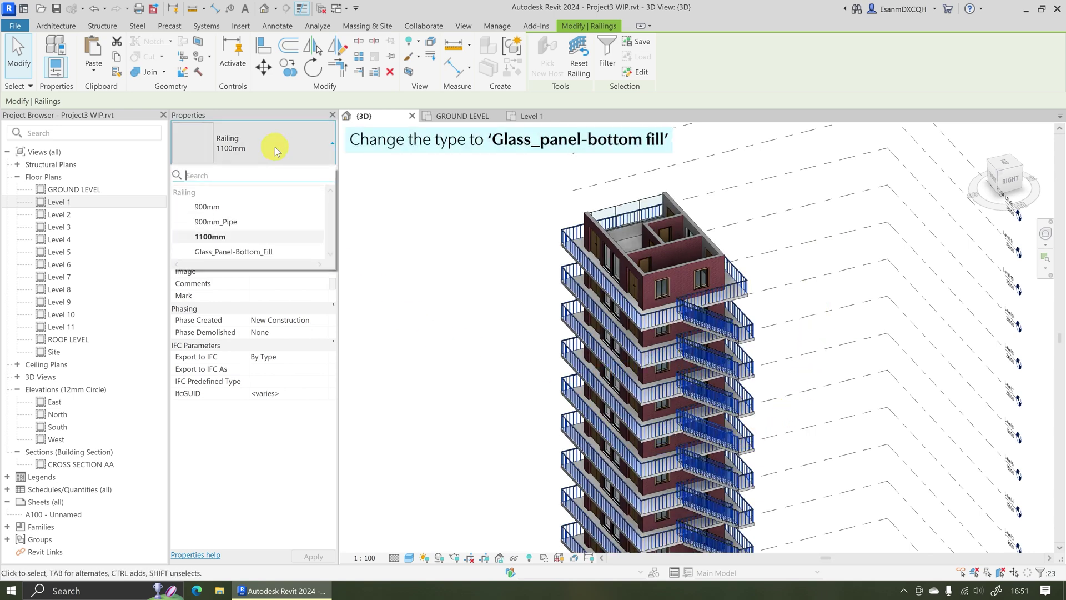
click(243, 252)
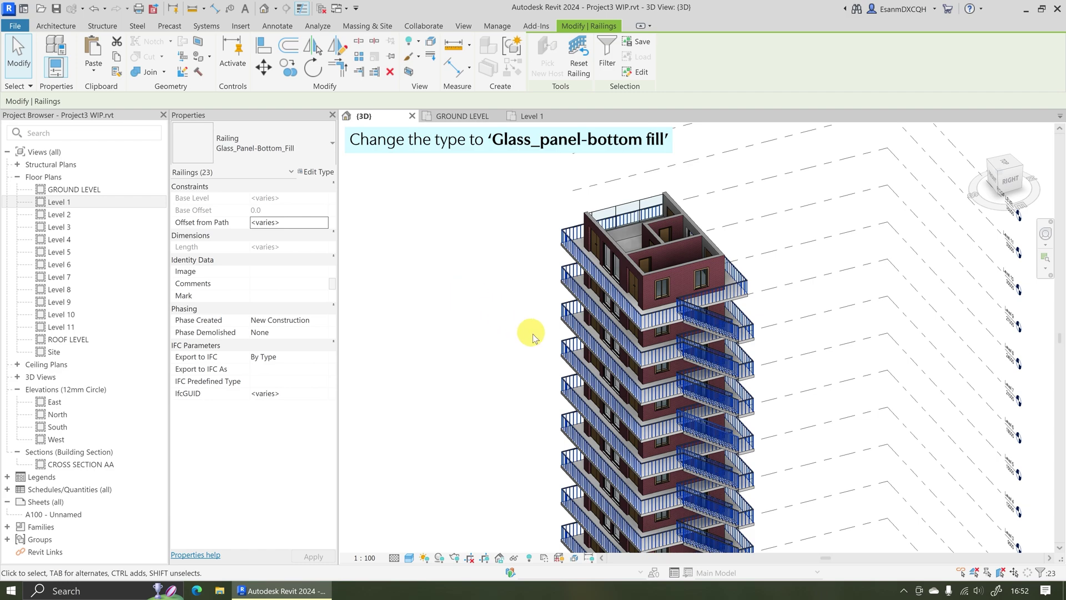
shift+middle_drag(683, 428, 841, 379)
scroll(551, 430, up, 6)
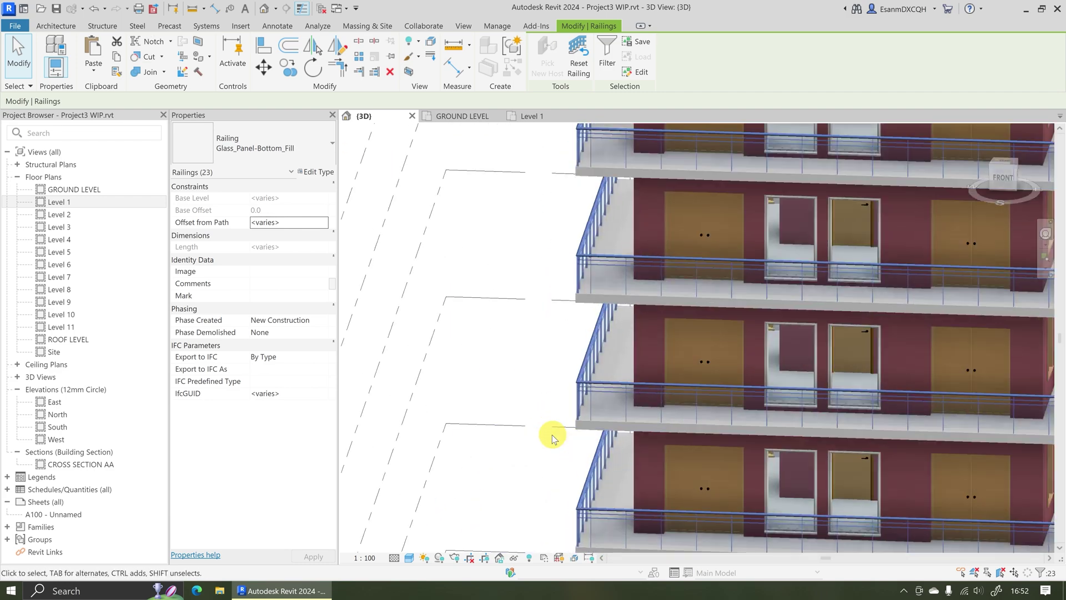
shift+middle_drag(548, 381, 470, 328)
scroll(472, 325, down, 4)
middle_drag(644, 436, 534, 260)
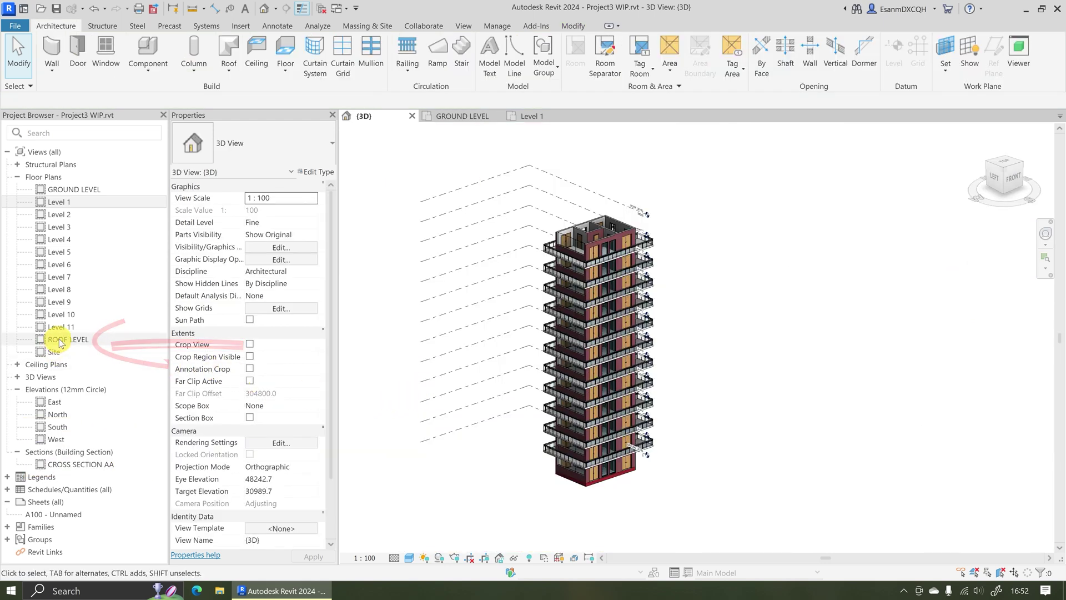
Open the ROOF LEVEL floor plan and set its underlay base level to Level 11
click(60, 342)
double_click(60, 340)
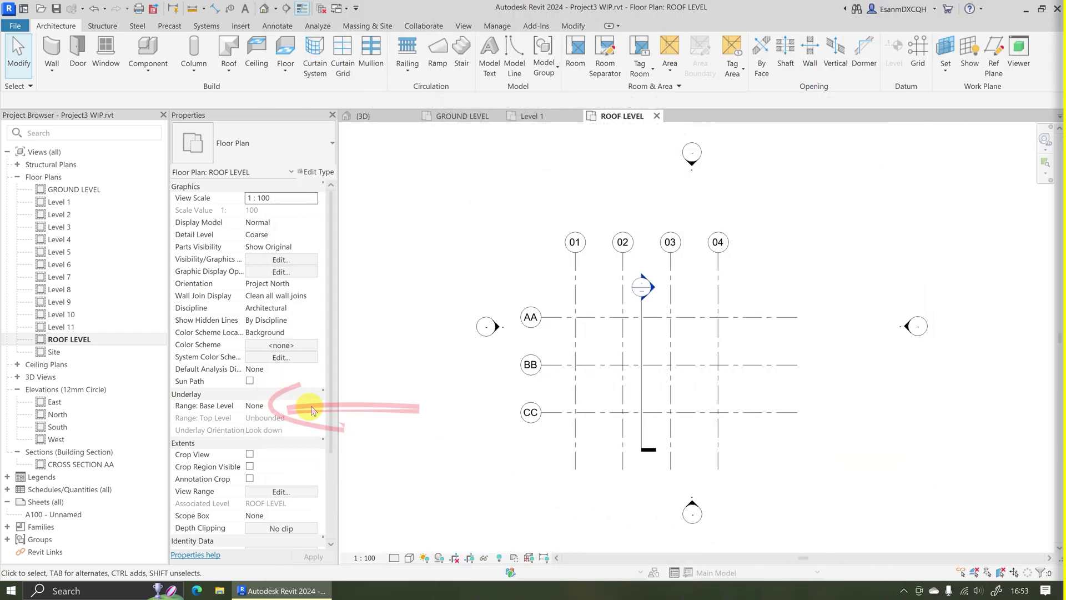
click(312, 406)
scroll(299, 462, down, 1)
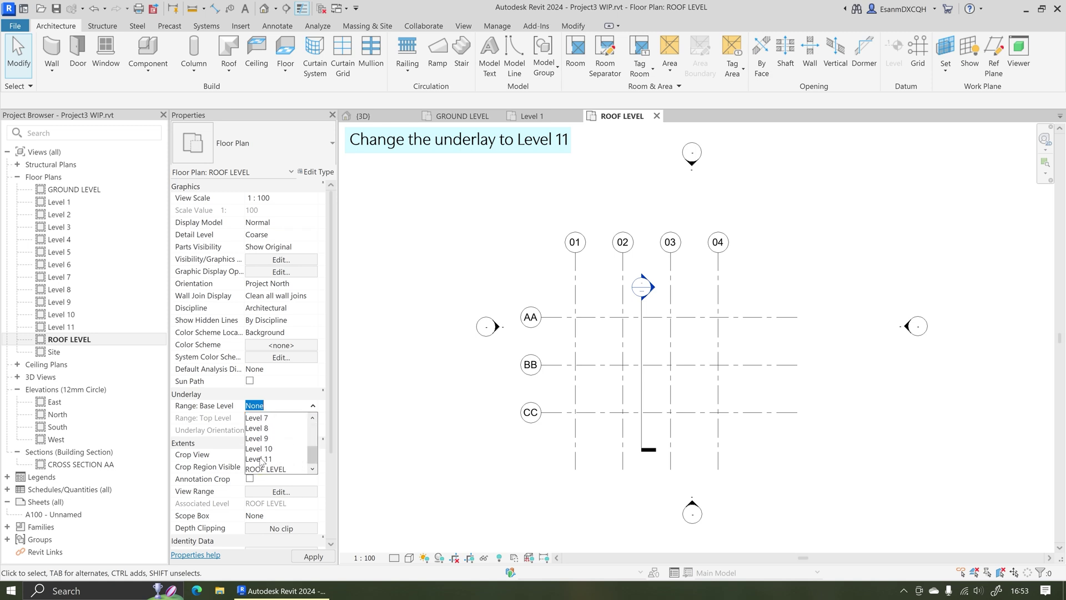
click(261, 460)
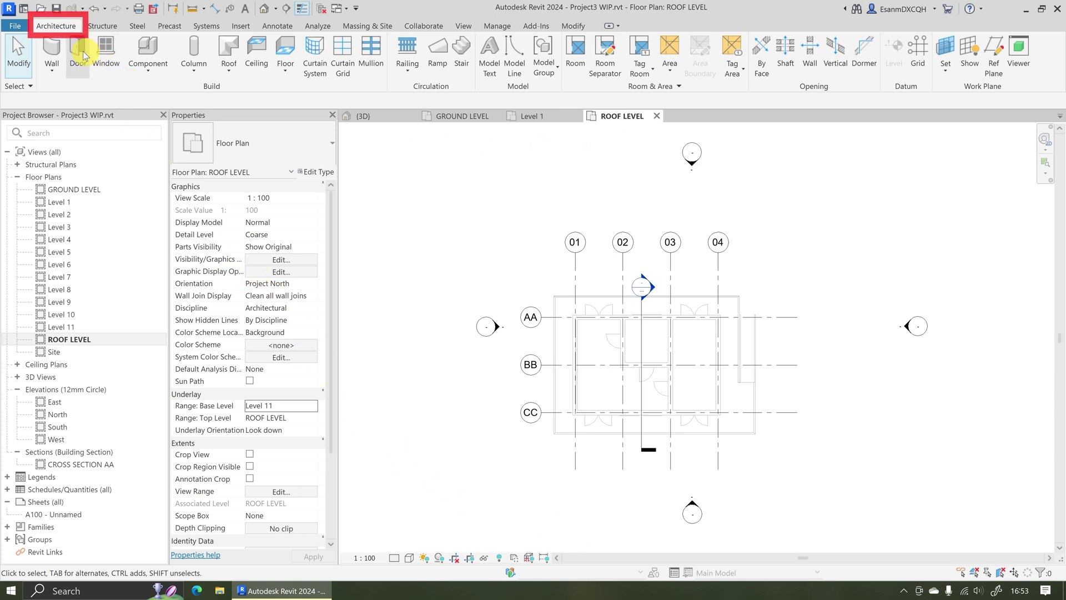
Create a footprint roof from a slope-defining rectangle snapped to opposite outer wall corners with a 600 mm outward offset
click(230, 50)
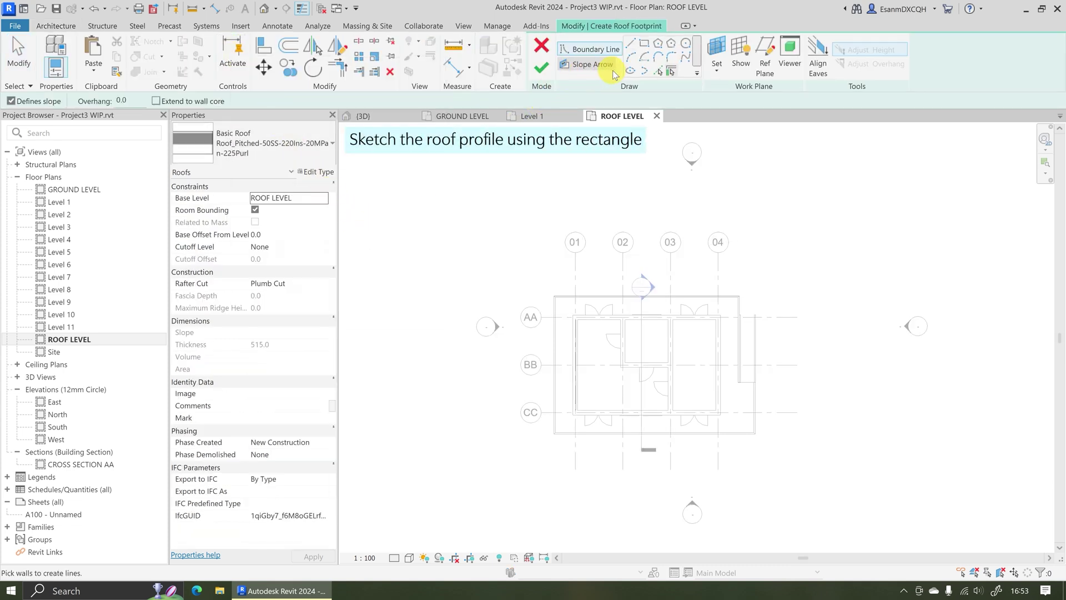
click(646, 44)
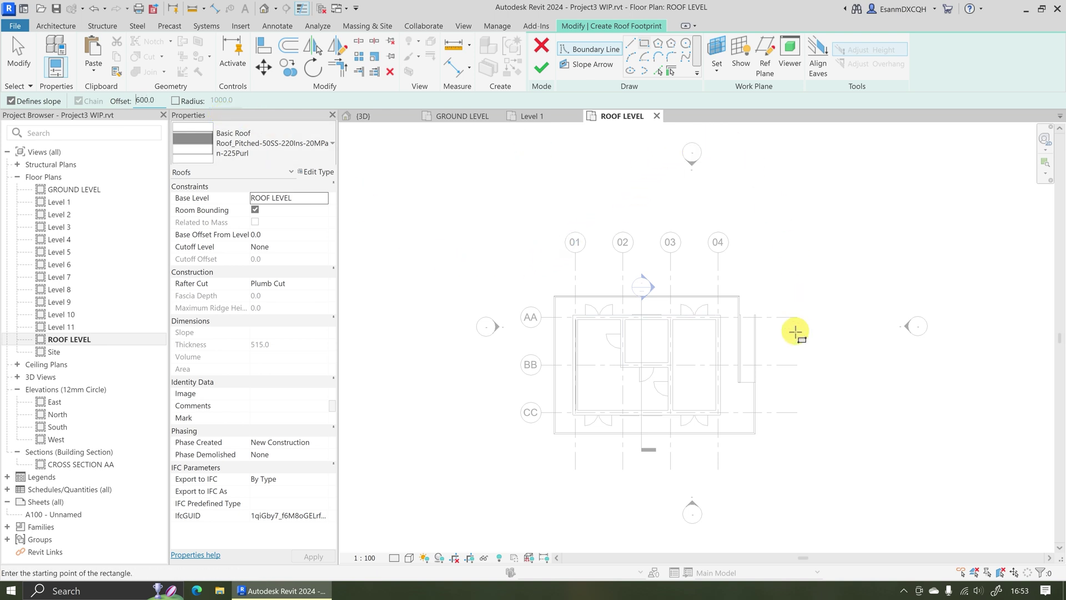
click(572, 320)
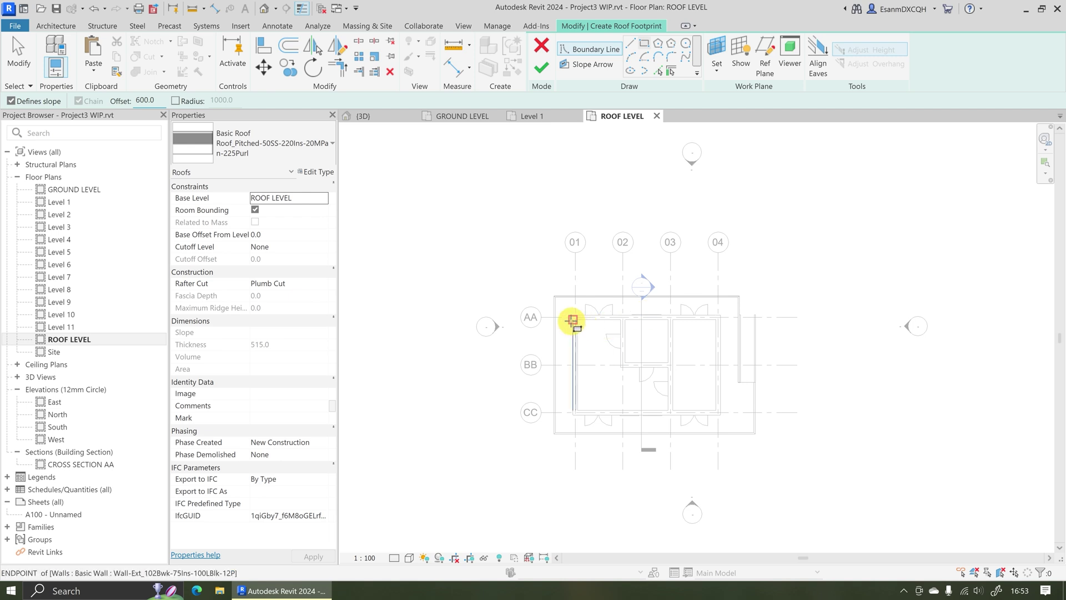
scroll(571, 321, up, 5)
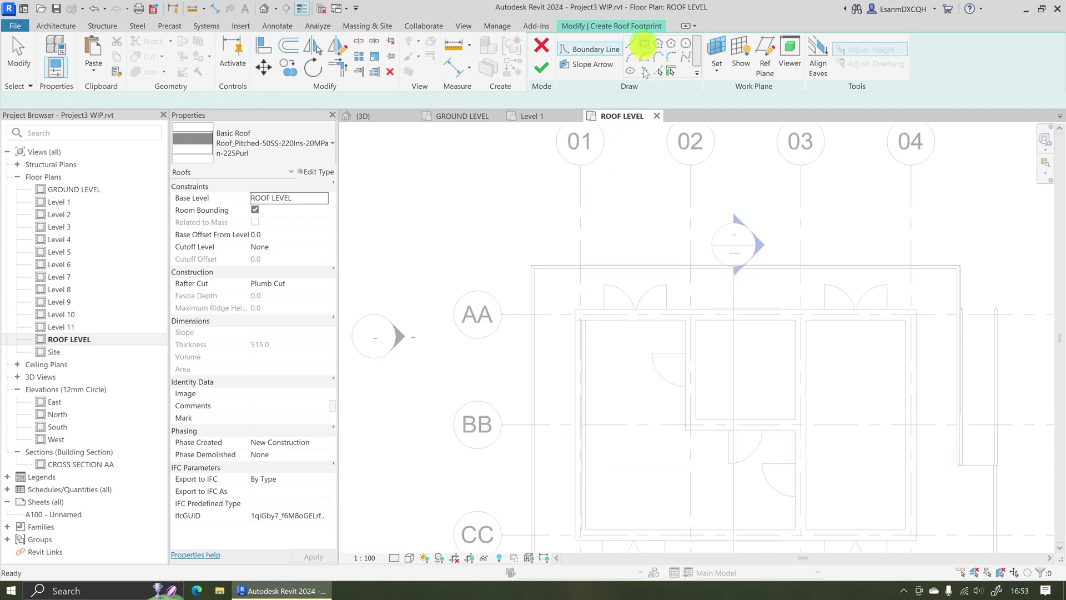
click(575, 309)
scroll(575, 309, down, 3)
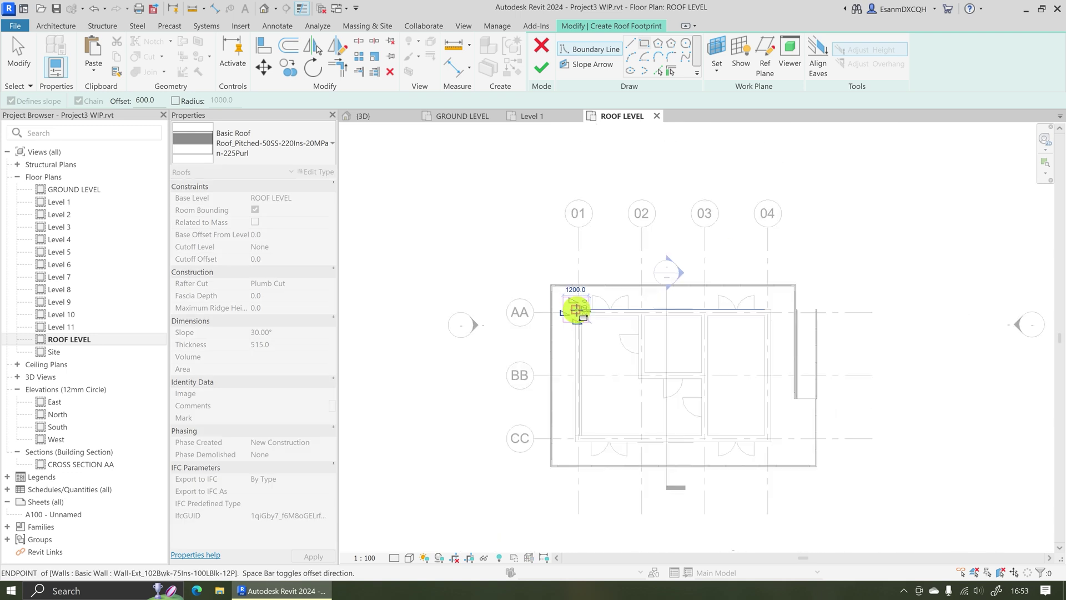
scroll(797, 465, up, 2)
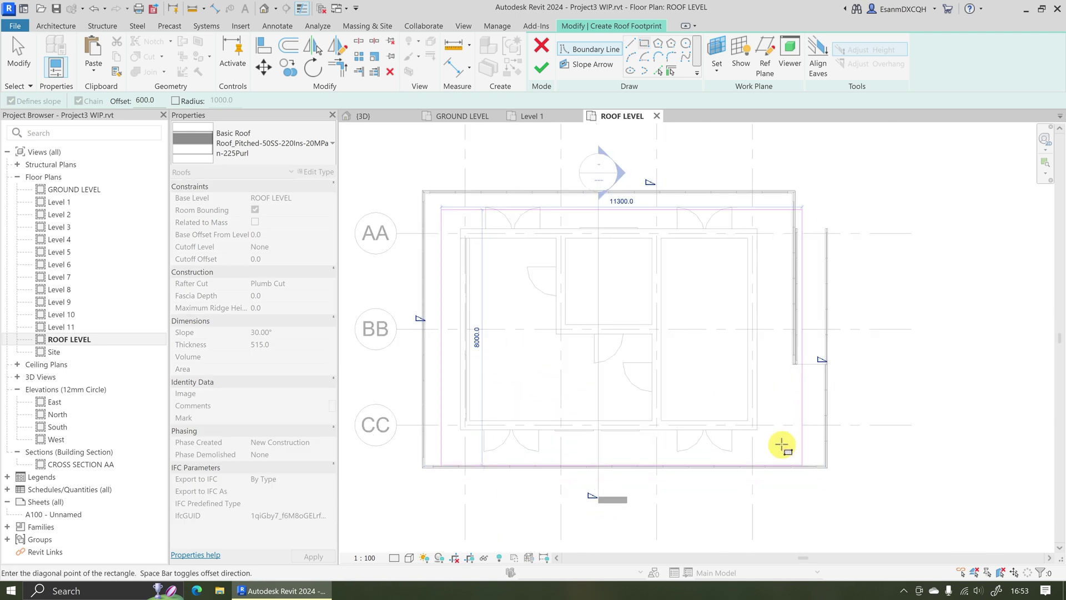
click(756, 429)
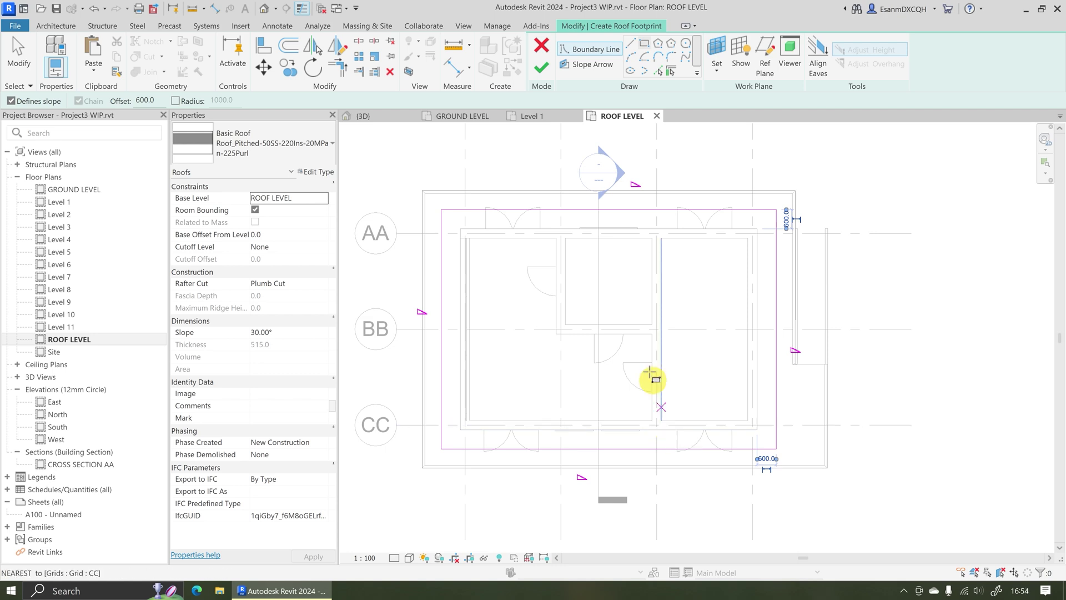
click(542, 70)
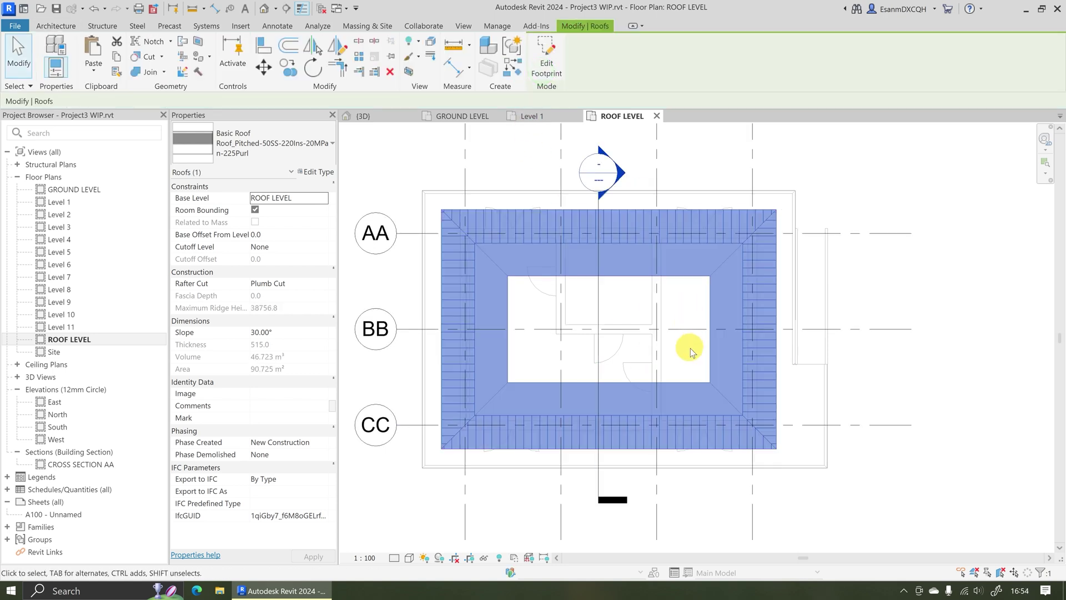
Switch to the 3D view and change the new roof's type to Roof_Generic-125mm
scroll(688, 348, down, 4)
click(384, 118)
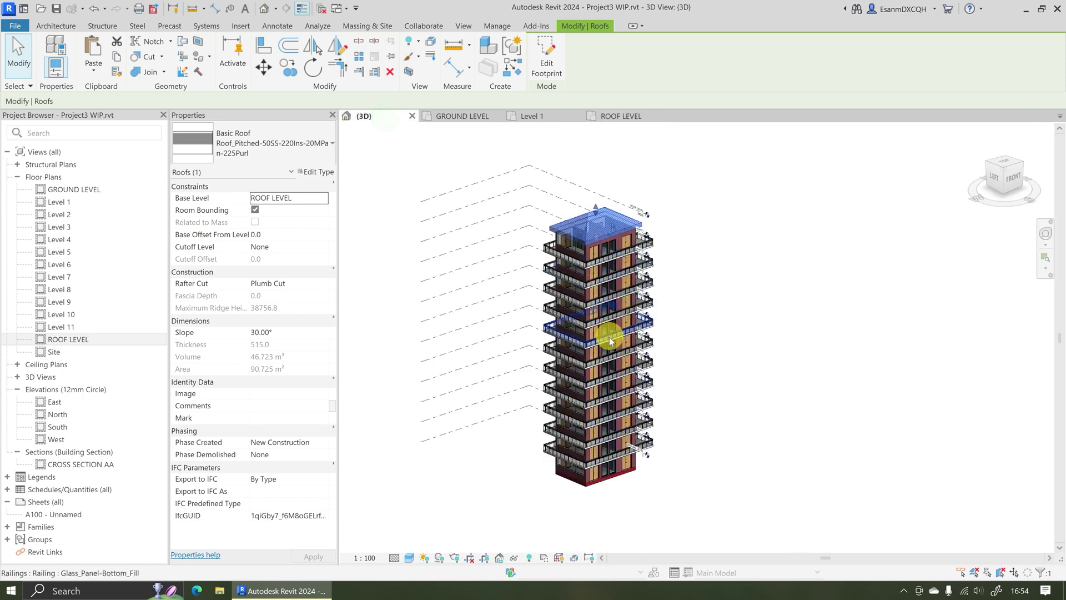
shift+middle_drag(609, 336, 707, 226)
click(713, 230)
scroll(716, 222, up, 5)
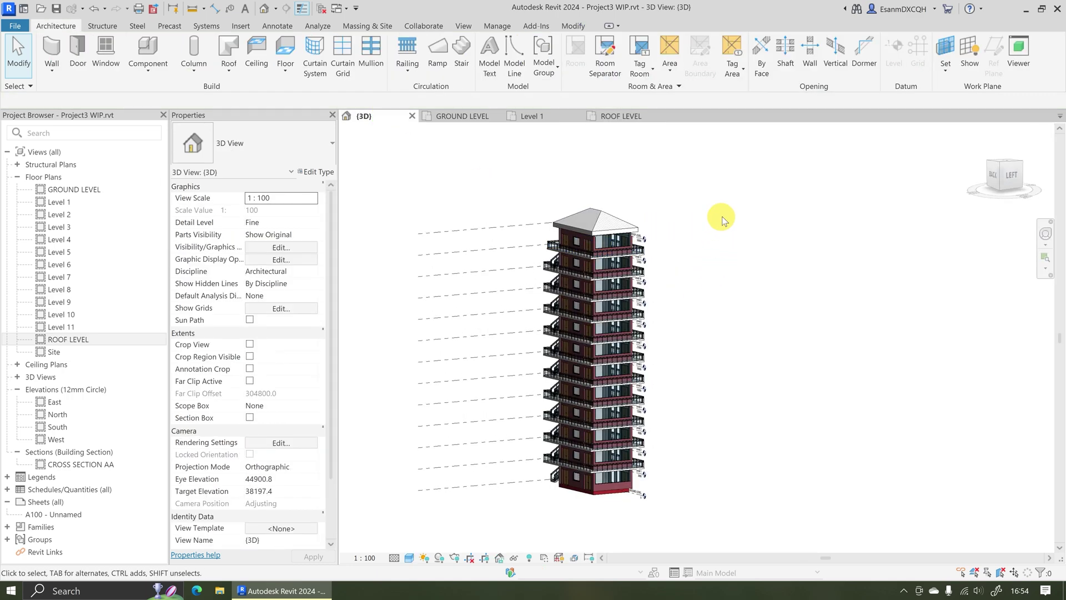
click(530, 212)
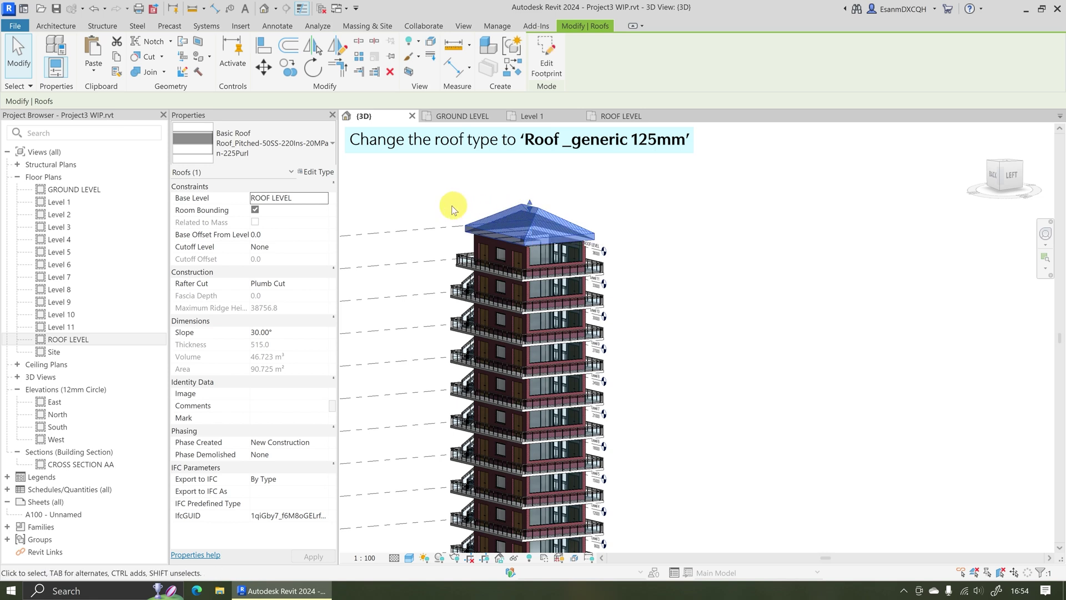
click(296, 158)
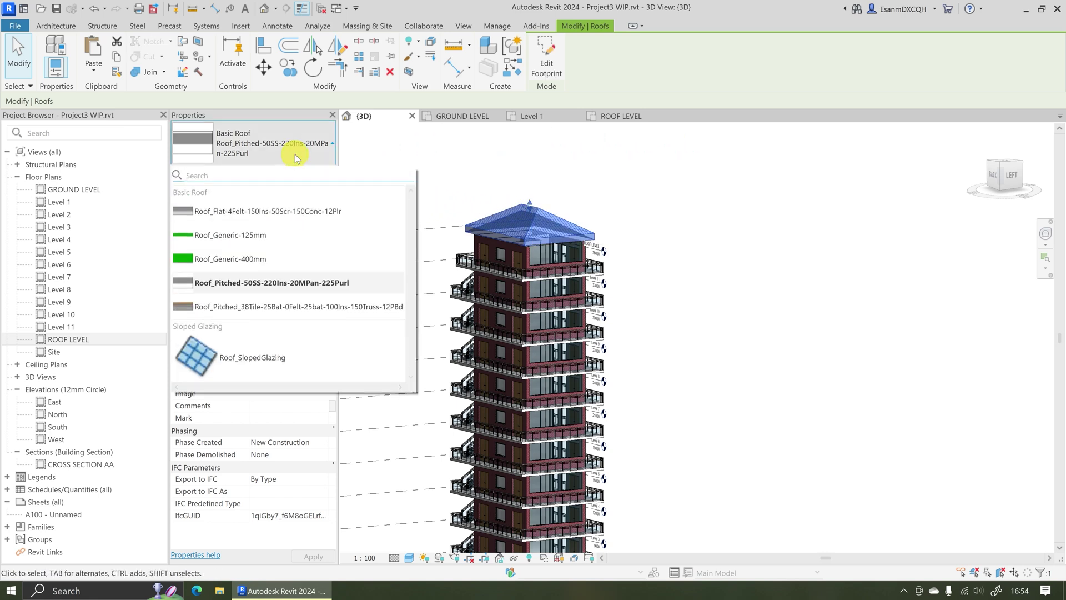
click(231, 235)
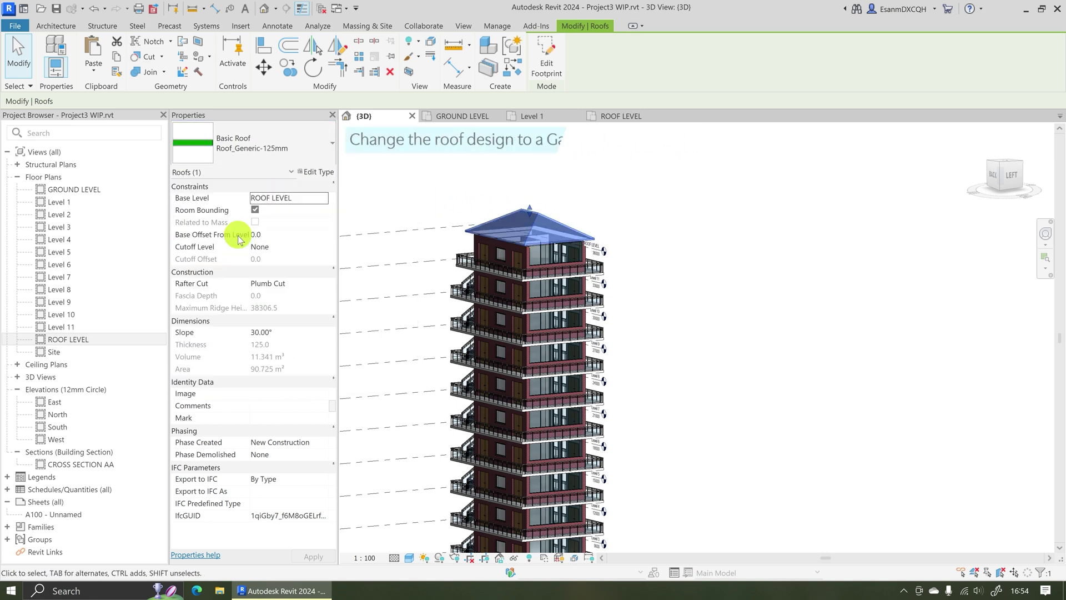
click(661, 295)
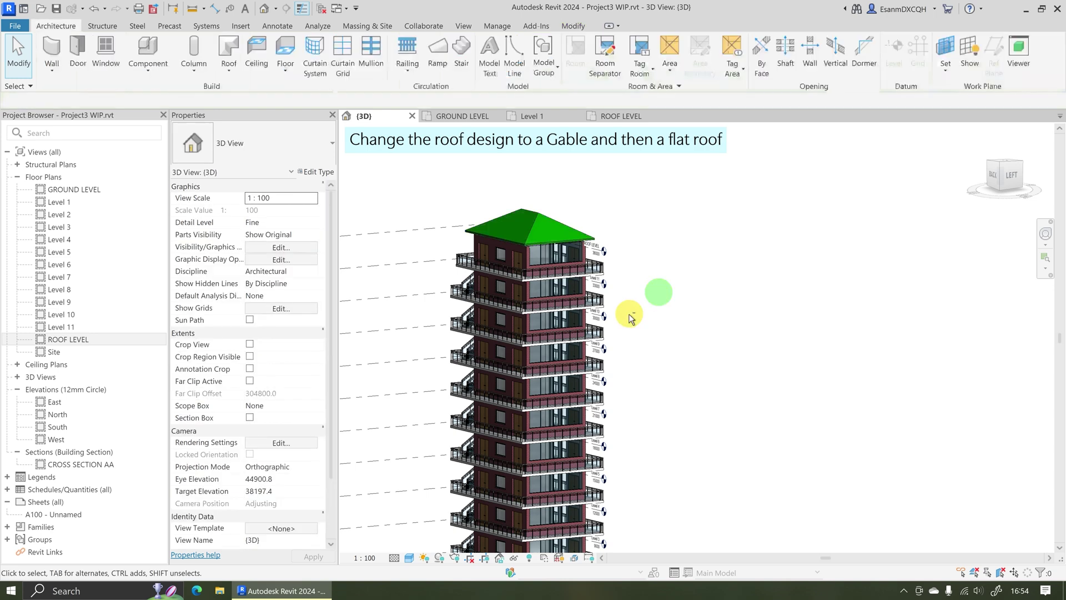
Start editing the green roof's footprint and switch to the ROOF LEVEL floor plan
shift+middle_drag(628, 311, 532, 324)
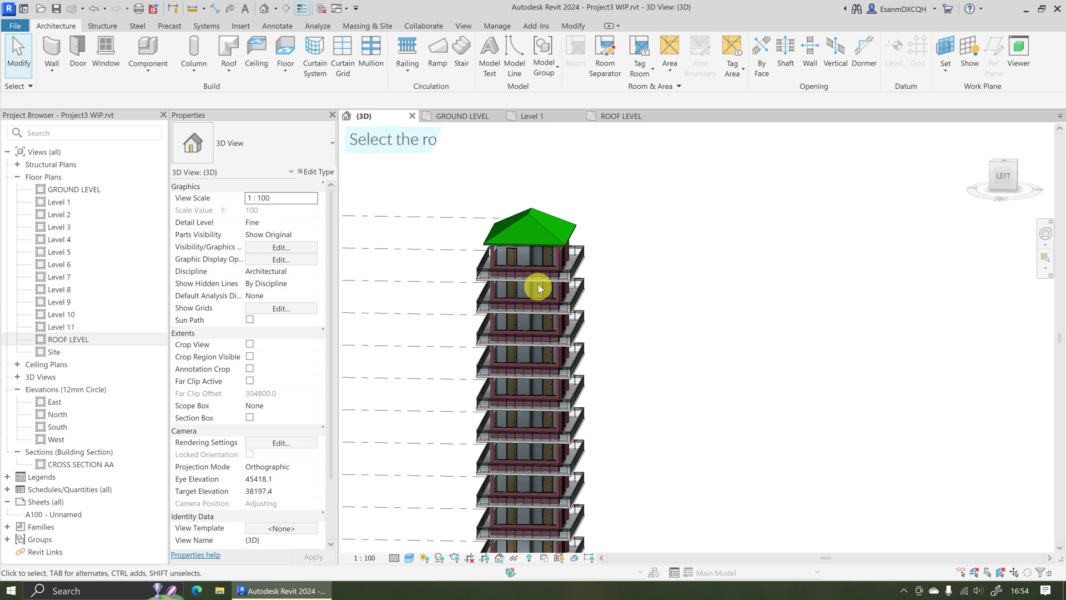
click(536, 218)
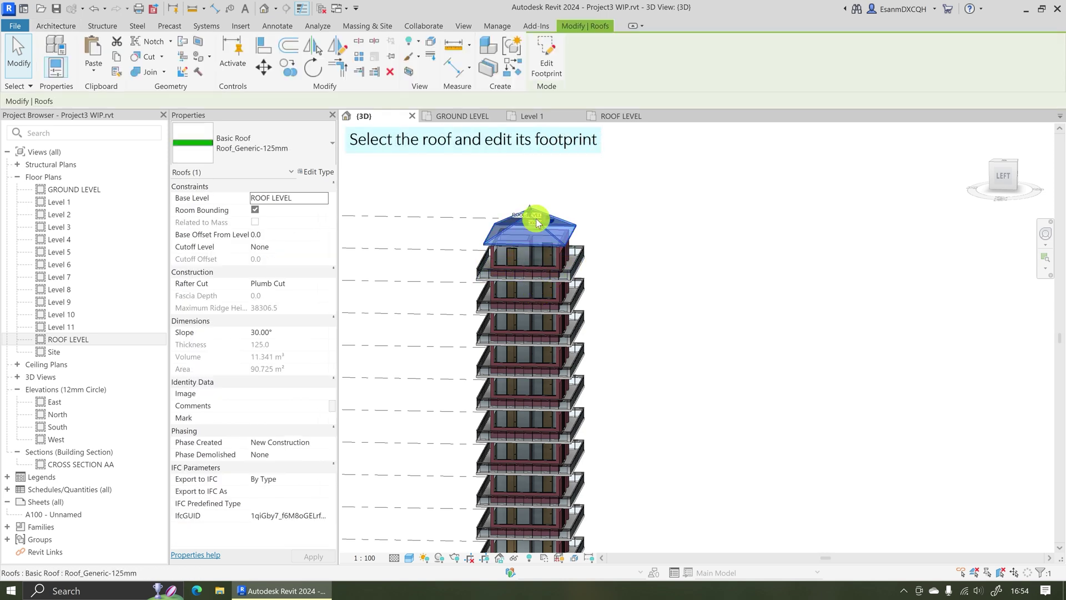
click(548, 69)
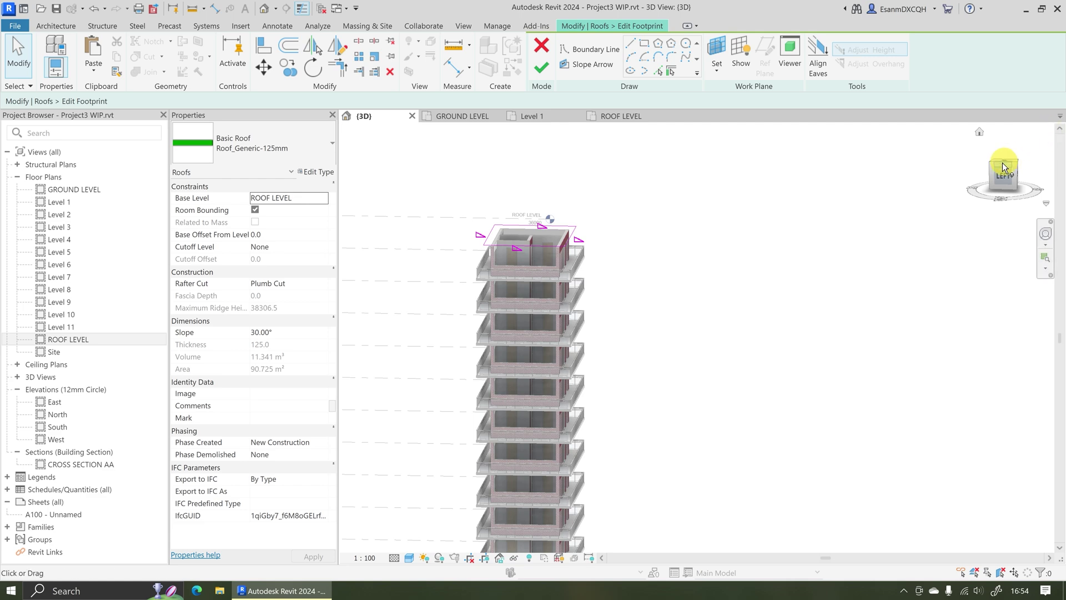
shift+middle_drag(781, 373, 865, 424)
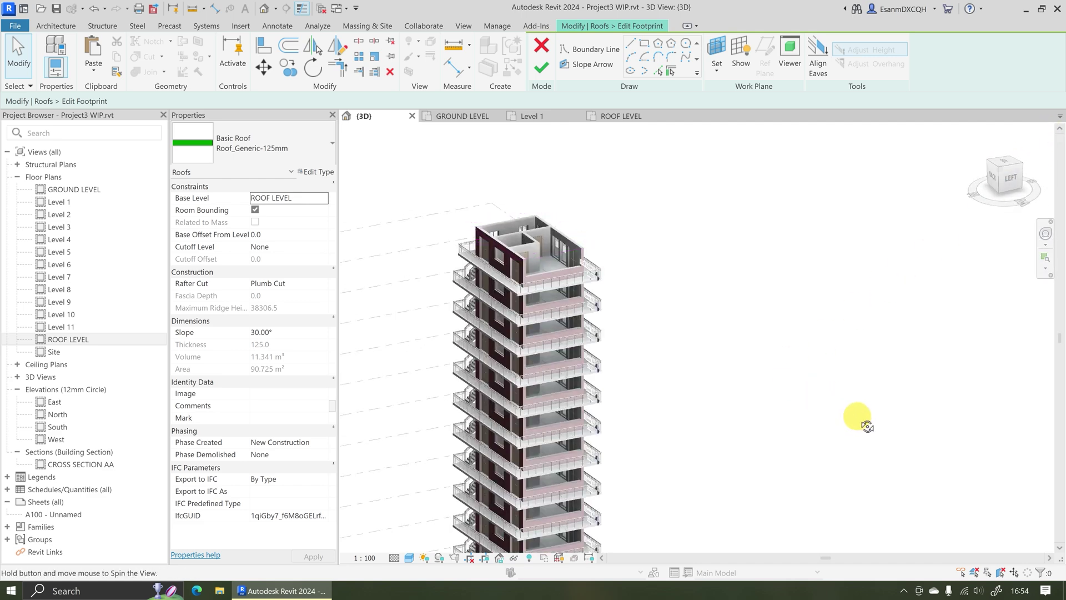
click(621, 119)
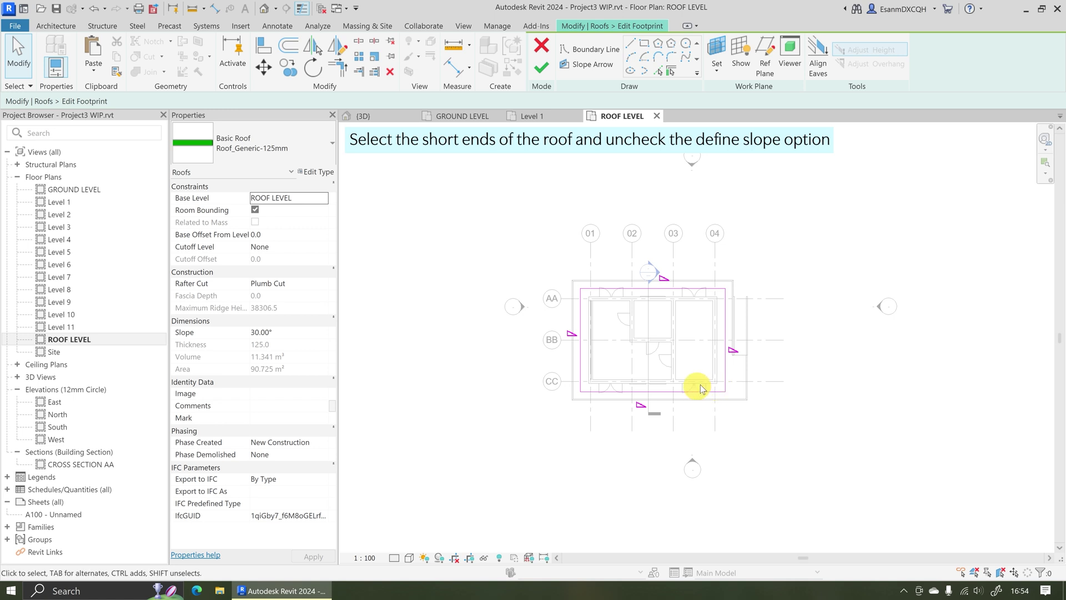
Remove the slope definition from the roof's two short edges, finish the footprint for a gable roof and inspect it in the 3D view
click(725, 324)
ctrl+click(581, 326)
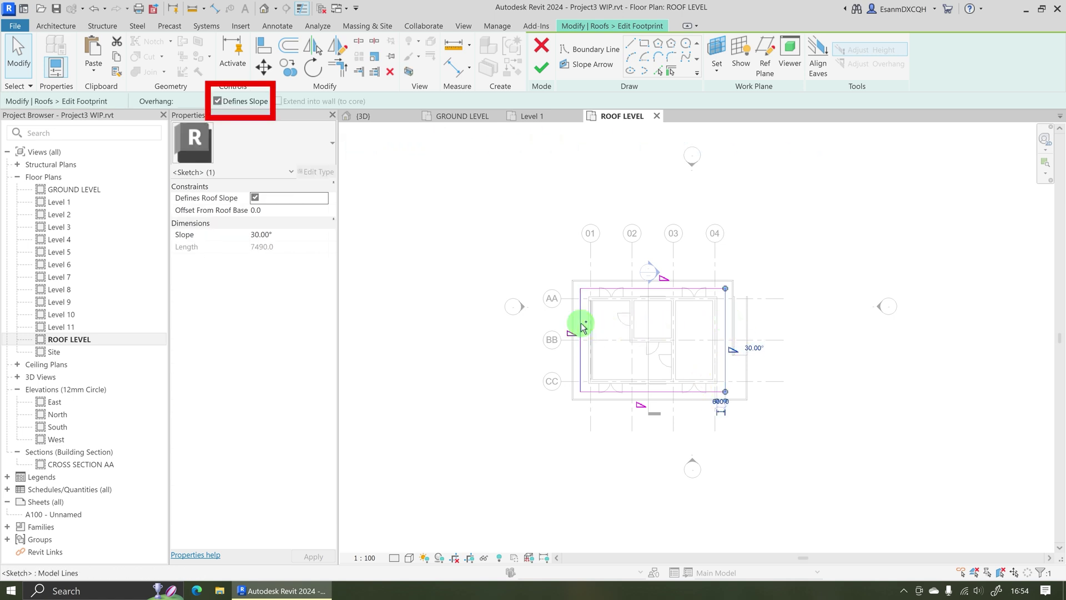
click(217, 101)
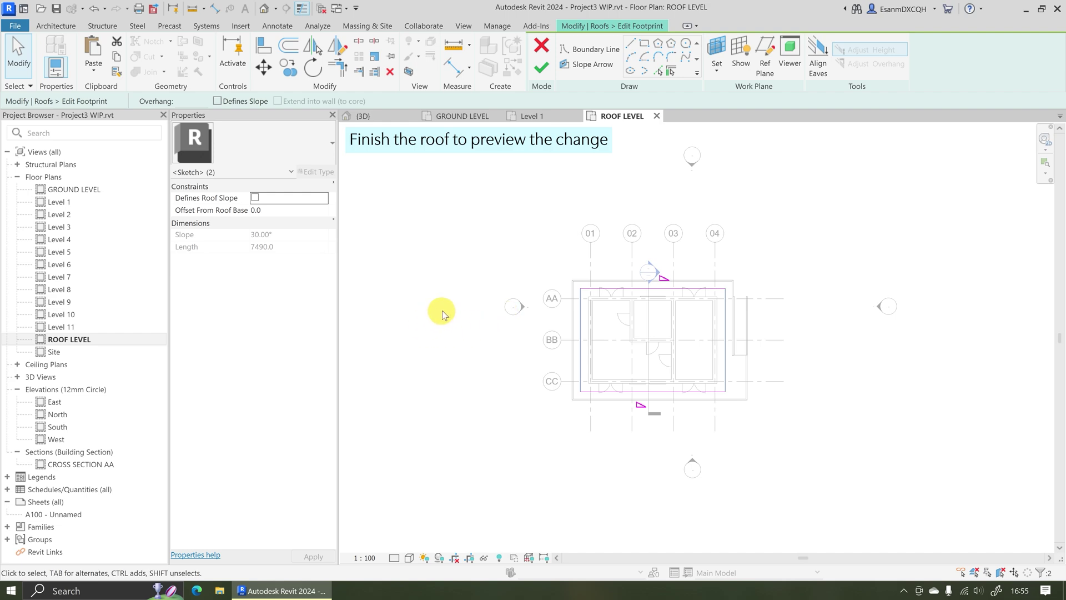
click(543, 69)
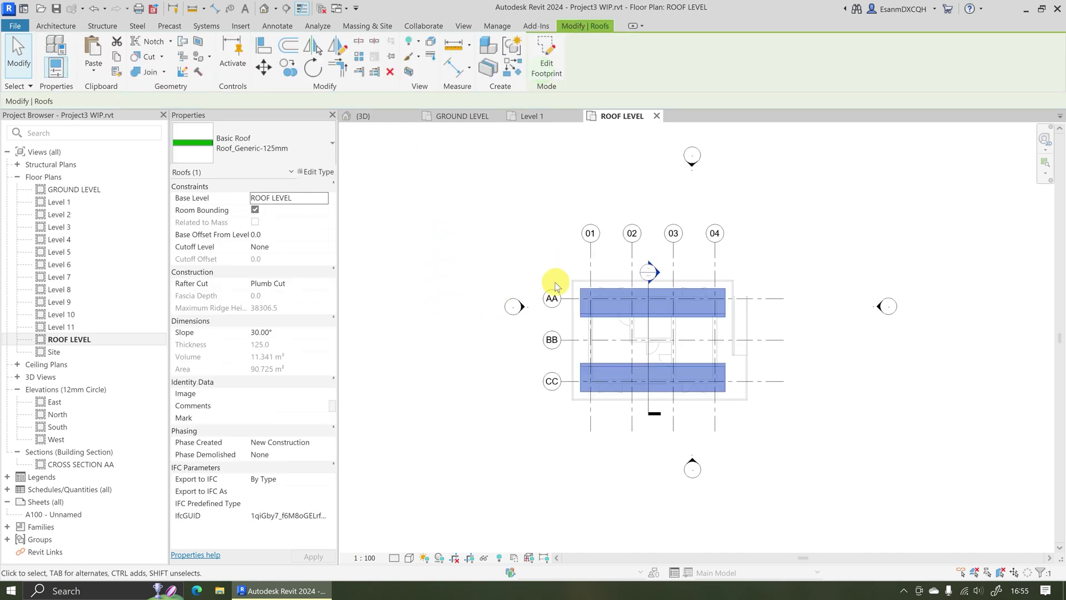
click(375, 116)
shift+middle_drag(631, 361, 616, 214)
key(Escape)
shift+middle_drag(601, 315, 481, 324)
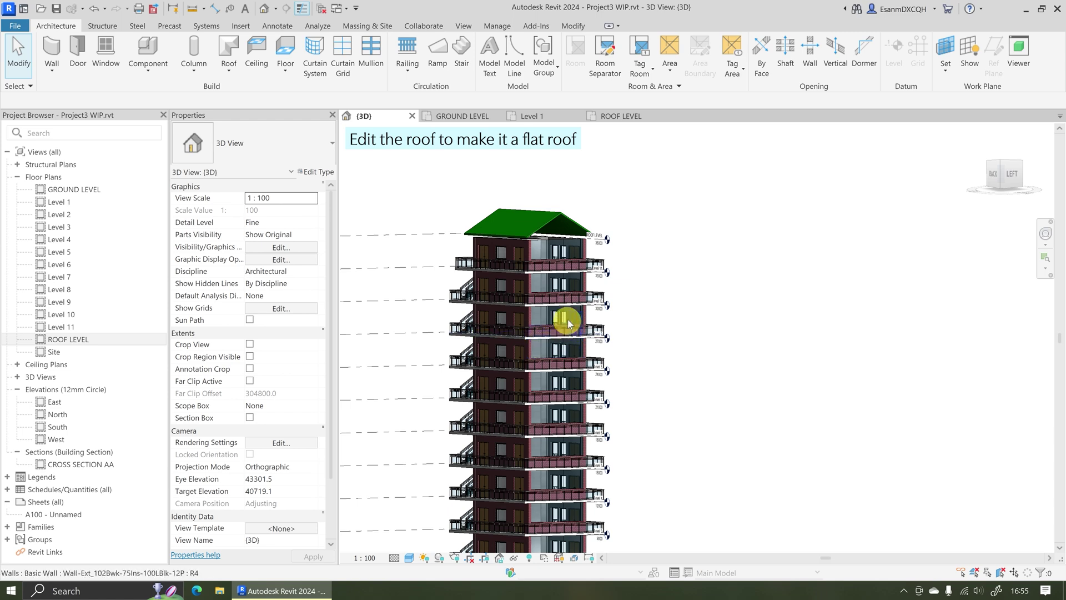
Edit the roof's footprint again, remove the slope definition from the front long edge and finish the sketch for a single-gradient roof
click(554, 220)
double_click(553, 220)
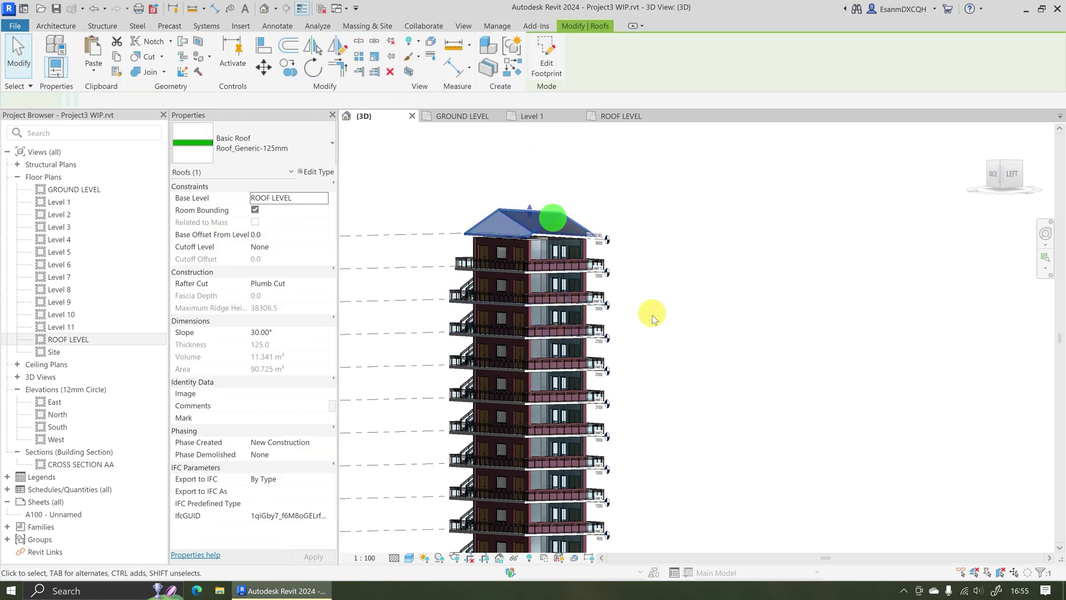
mouse_move(519, 370)
shift+middle_down()
mouse_move(475, 369)
mouse_move(570, 507)
shift+middle_up()
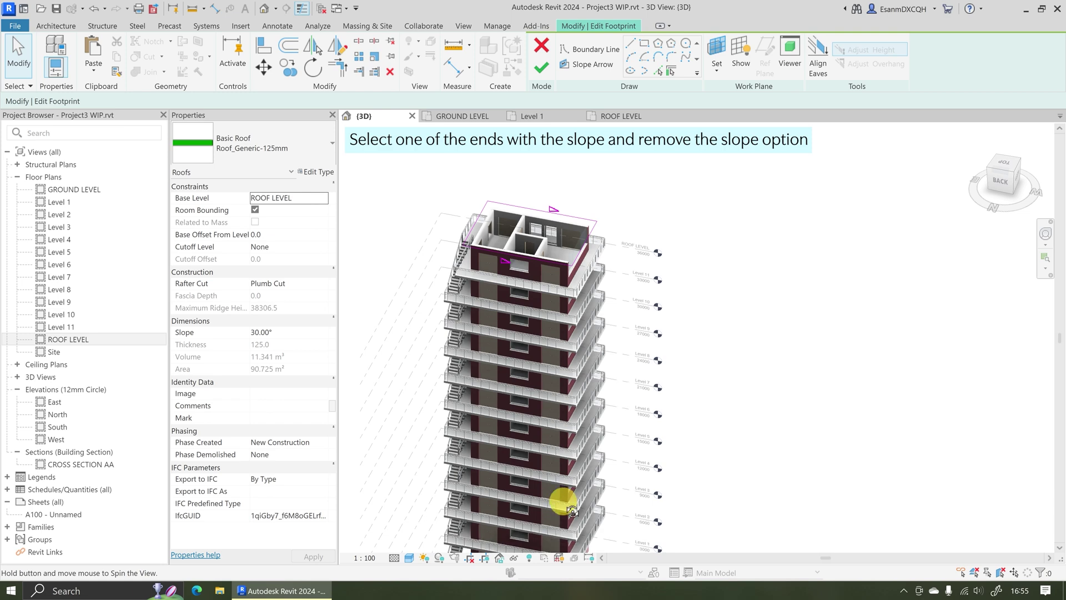
click(571, 212)
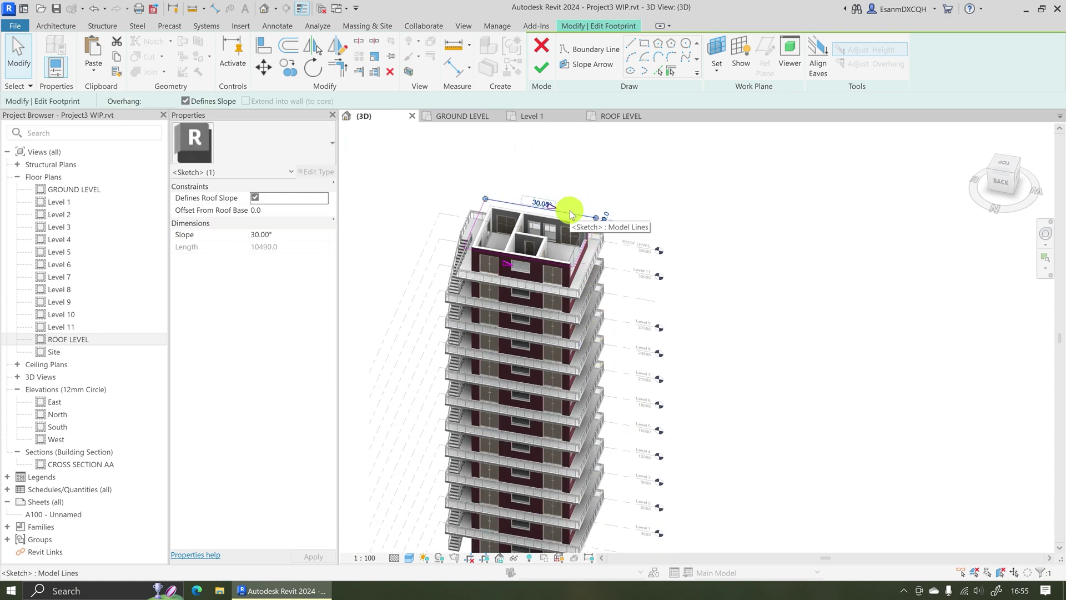
click(210, 104)
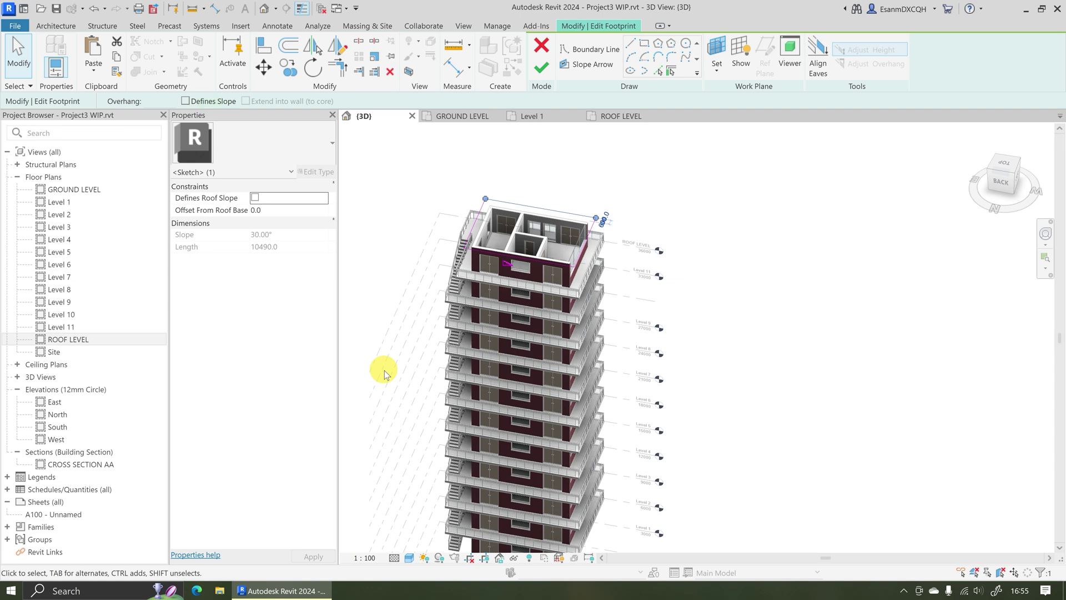
click(543, 67)
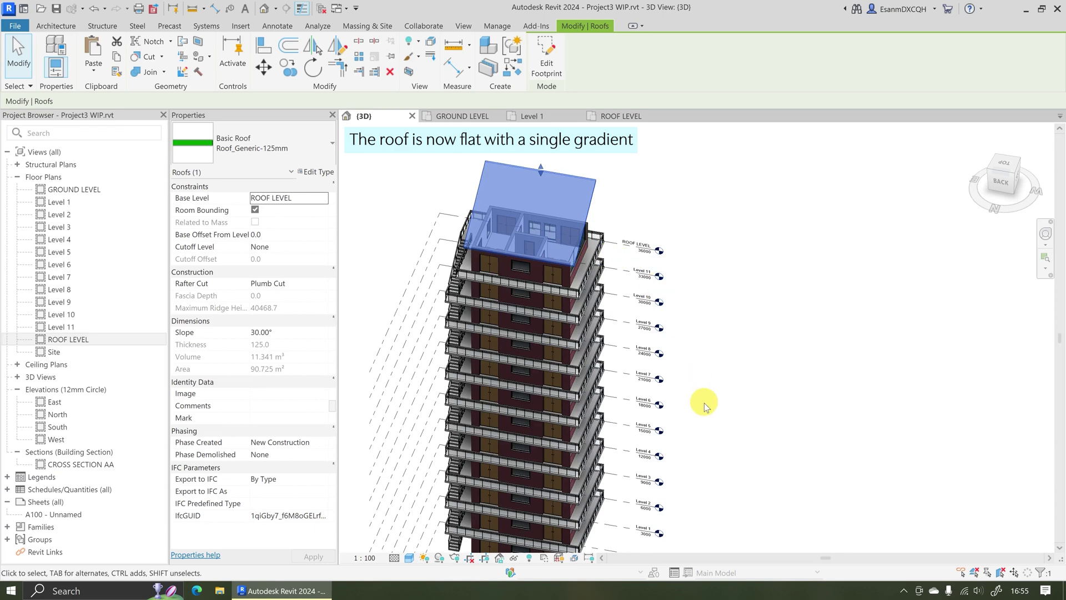
Set the single-gradient roof's slope to 7°
shift+middle_drag(704, 405, 574, 295)
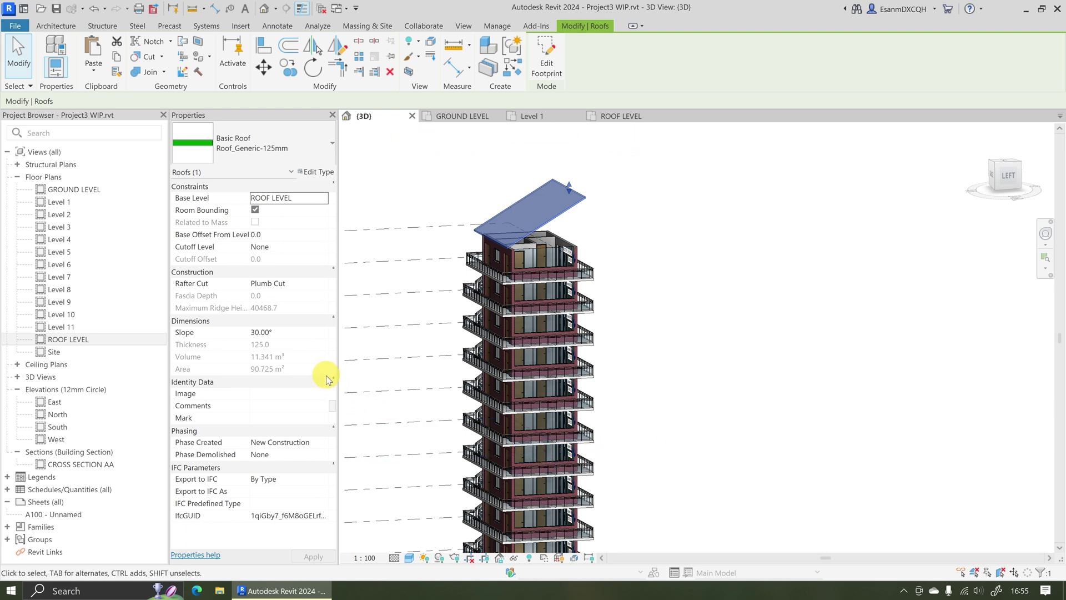
click(292, 332)
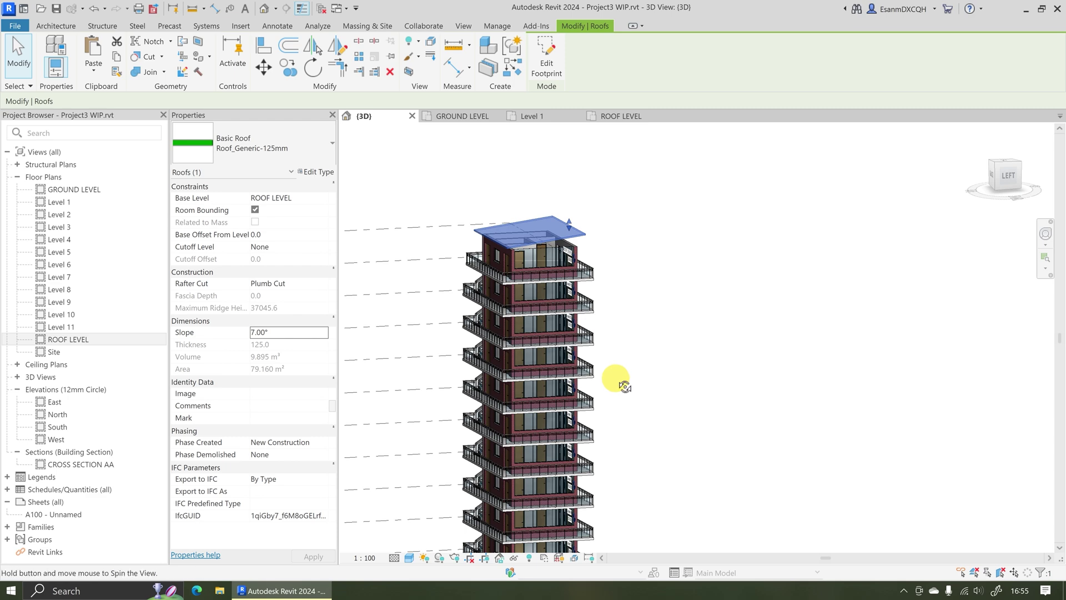
shift+middle_drag(624, 386, 590, 381)
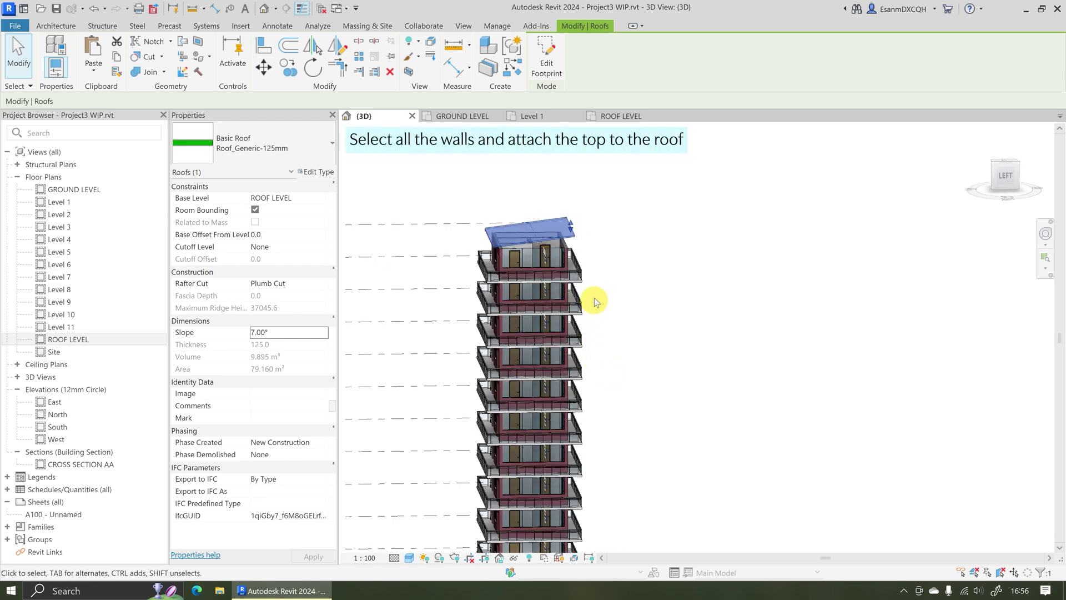
Attach the top of the long front exterior wall on Level 11 to the sloping roof
scroll(594, 298, up, 5)
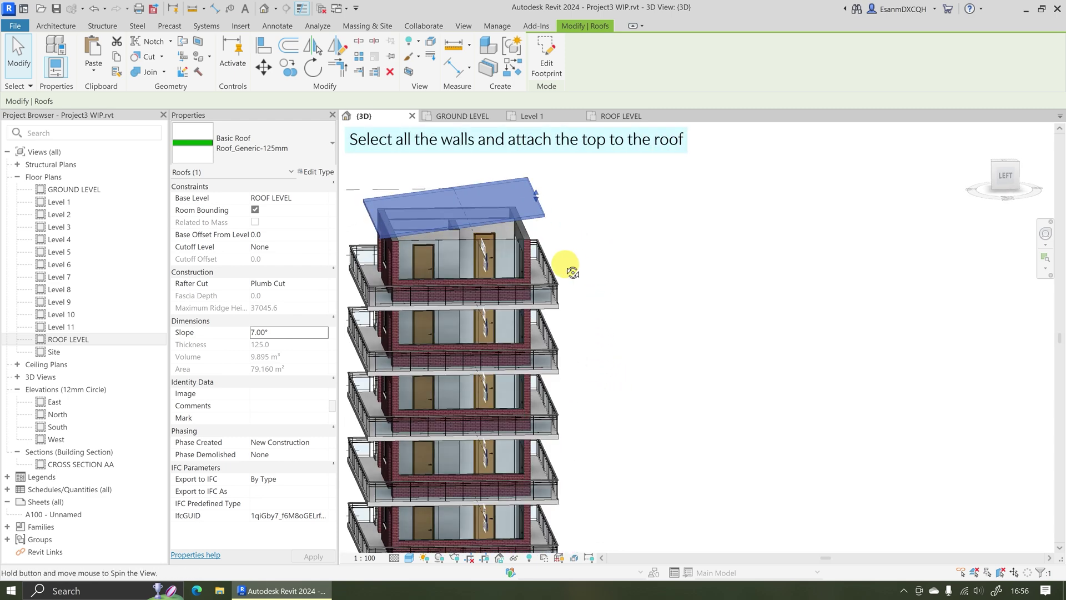
shift+middle_drag(565, 264, 528, 241)
scroll(527, 232, up, 2)
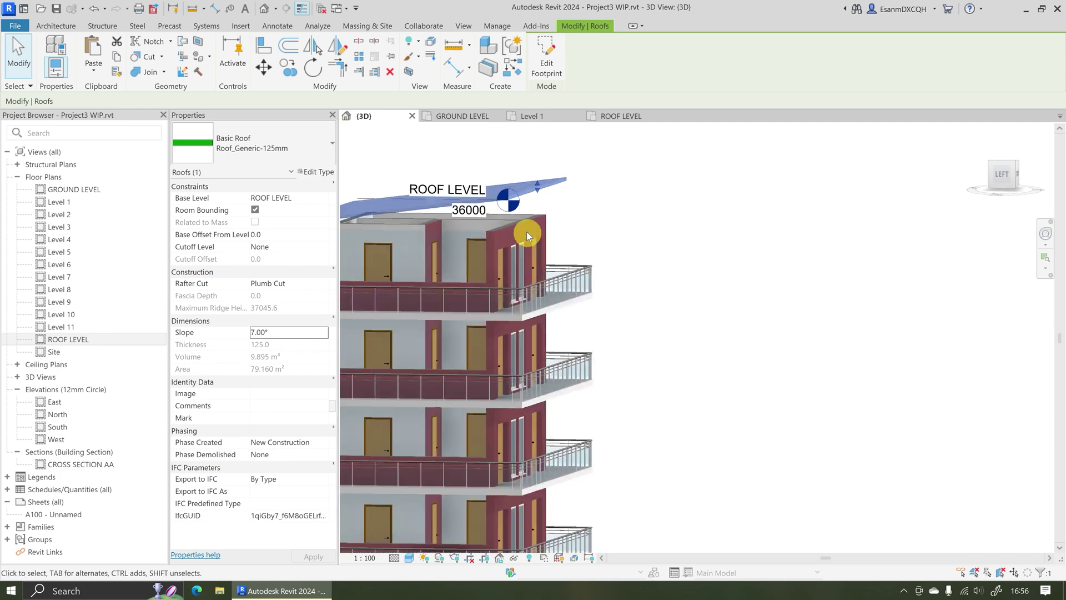
key(Escape)
click(527, 224)
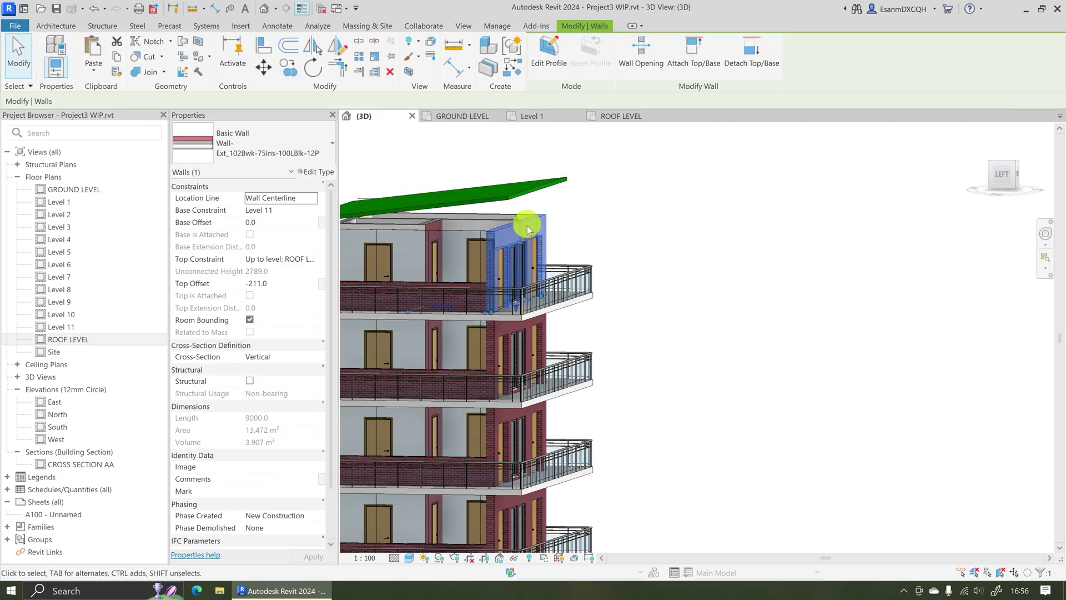
click(694, 51)
click(540, 188)
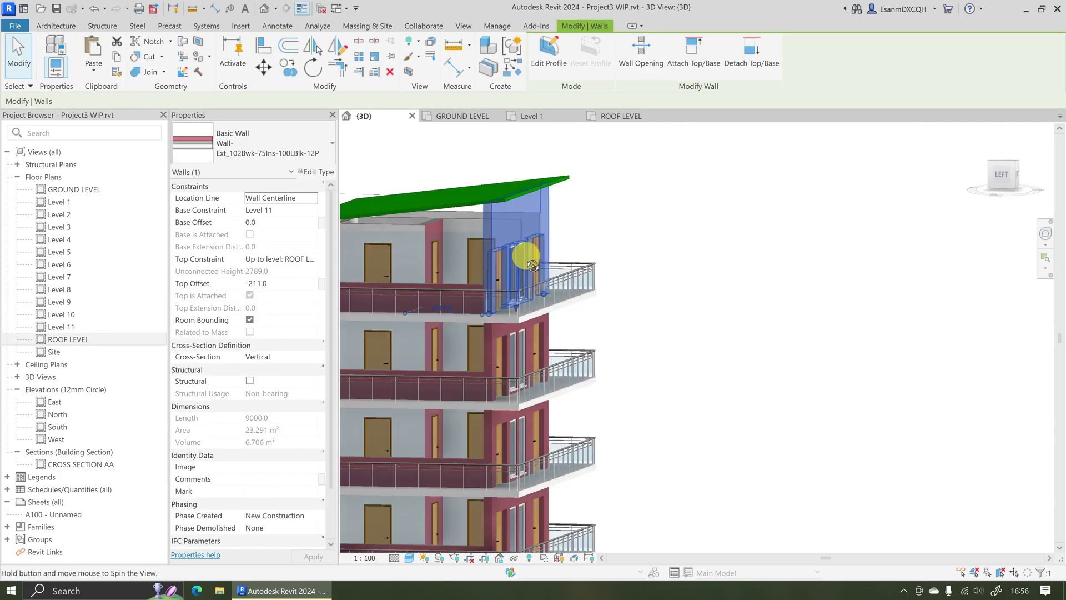
shift+middle_drag(541, 188, 504, 244)
ctrl+click(778, 211)
key(Escape)
Attach the top of the low brick wall on the left side of Level 11 to the roof and inspect the building around it
scroll(844, 275, up, 3)
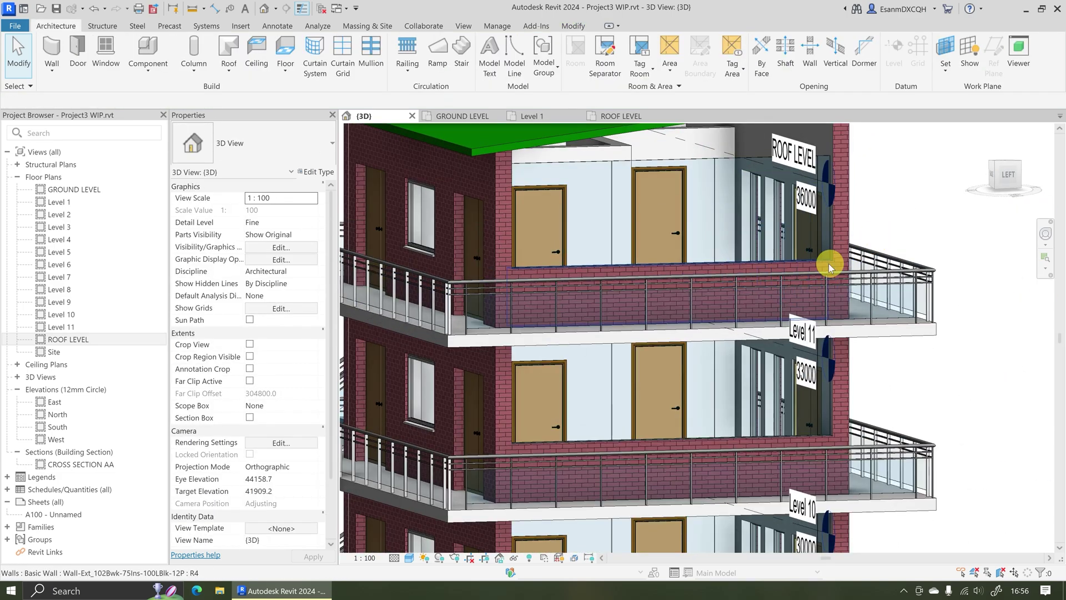
click(615, 271)
shift+middle_drag(614, 271, 742, 340)
click(695, 51)
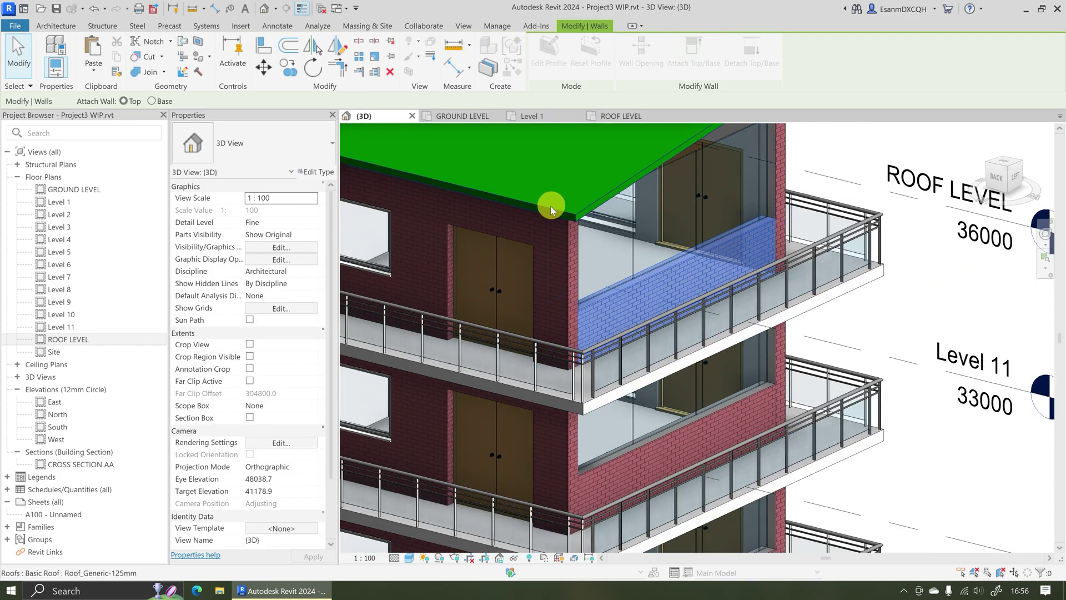
click(747, 228)
key(Escape)
shift+middle_drag(818, 215, 631, 319)
scroll(638, 317, down, 5)
shift+middle_drag(686, 441, 622, 513)
scroll(622, 513, up, 3)
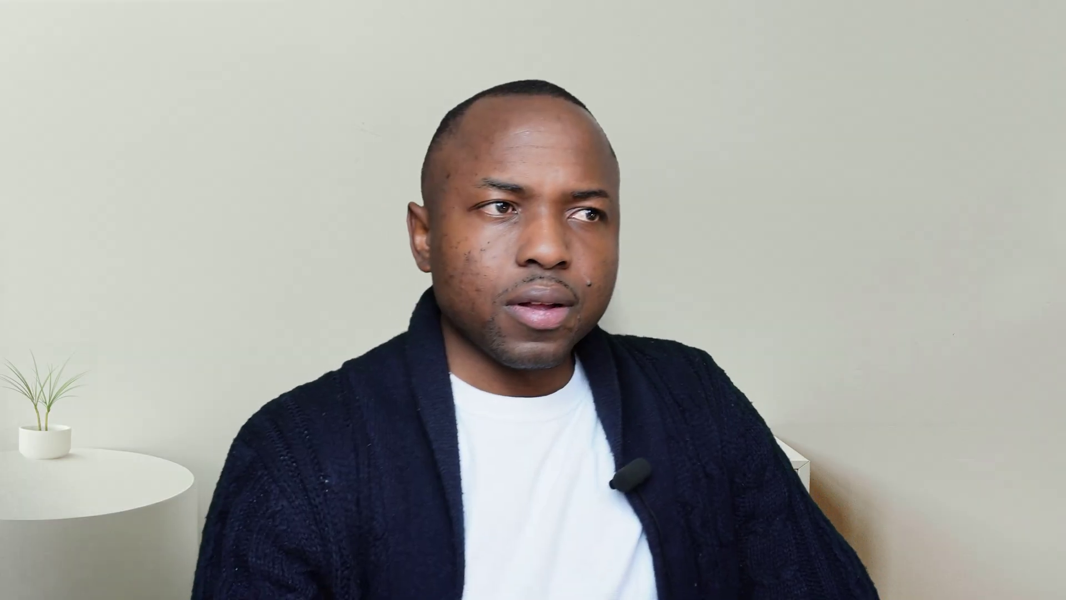